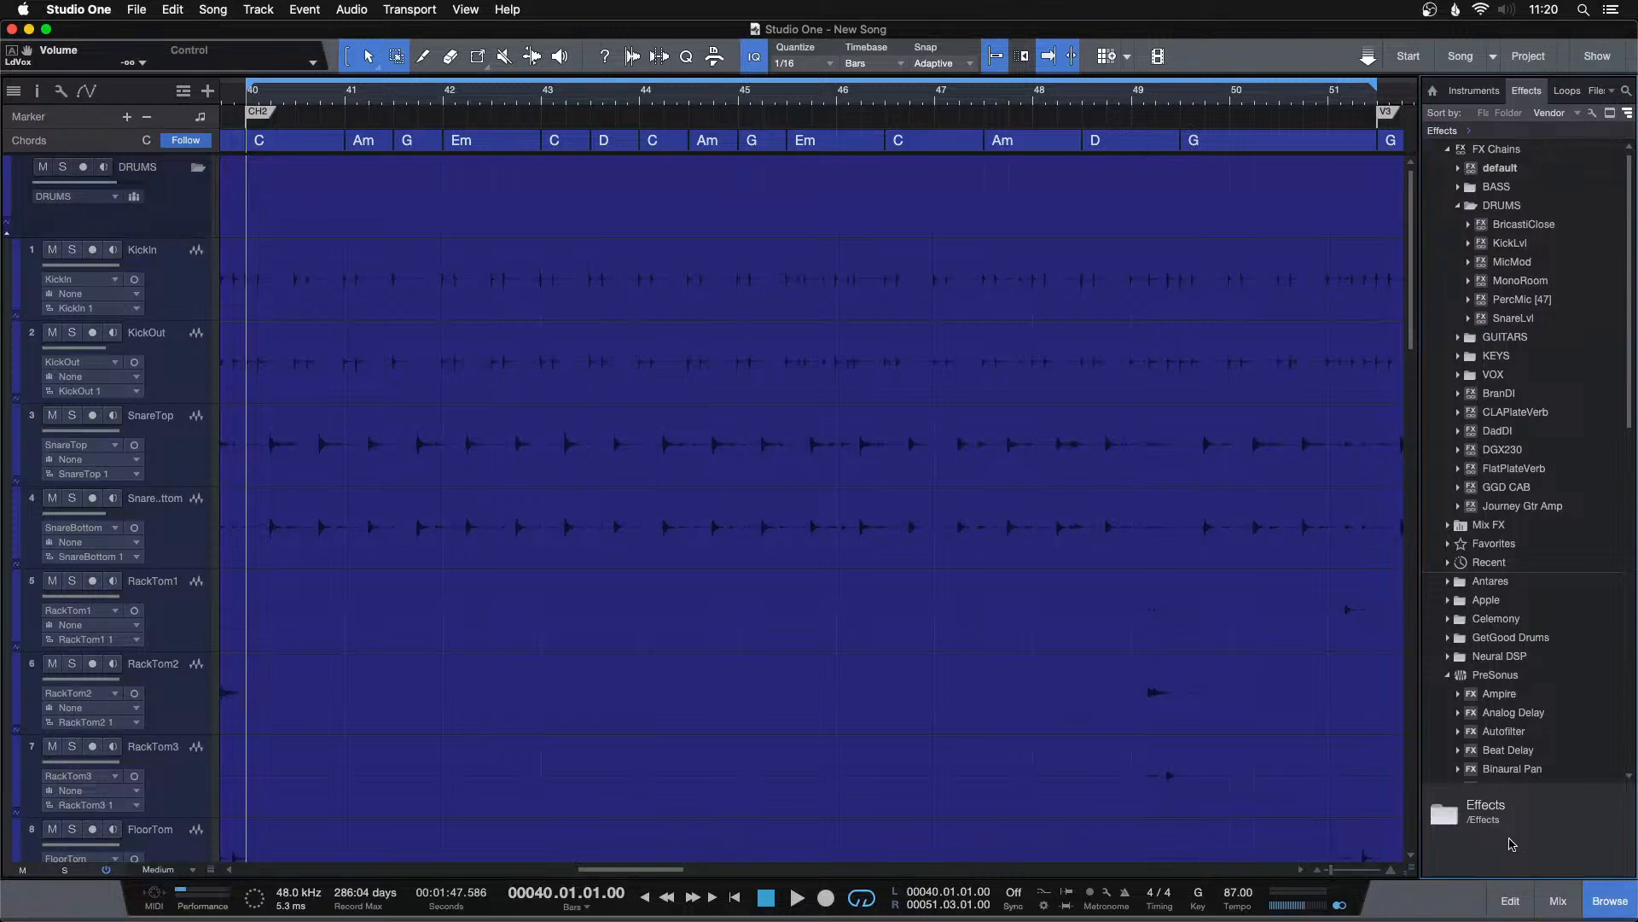
Look over the song's tracks and play the second chorus through from bar 40.
left_click(1544, 898)
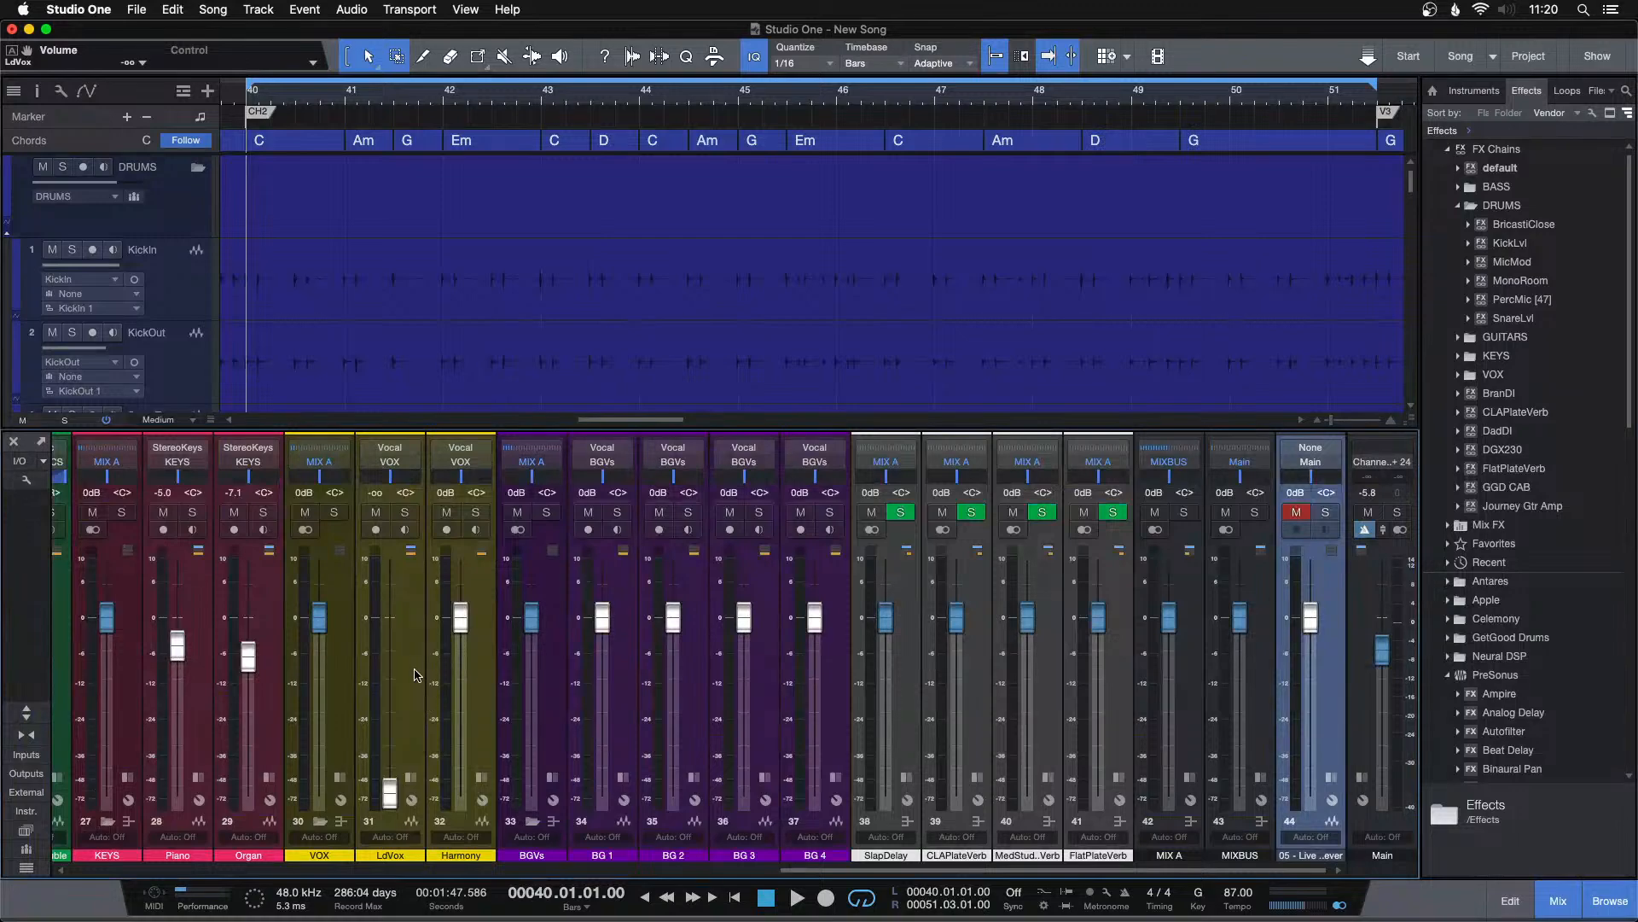
key("F3")
scroll(897, 703, "down", 10)
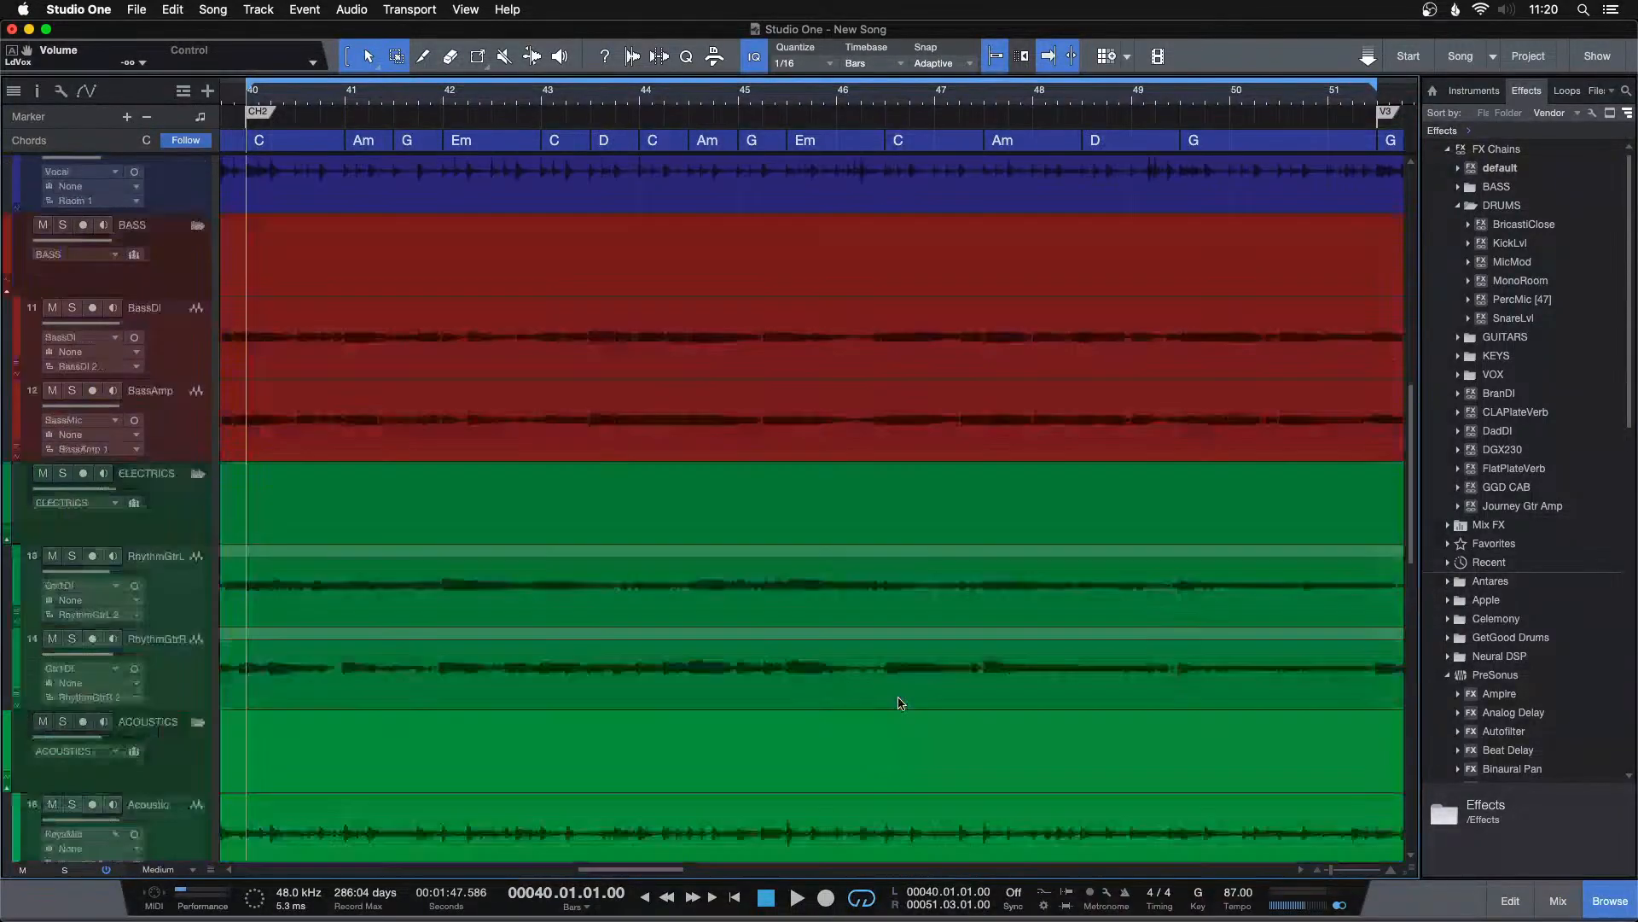
scroll(901, 702, "up", 10)
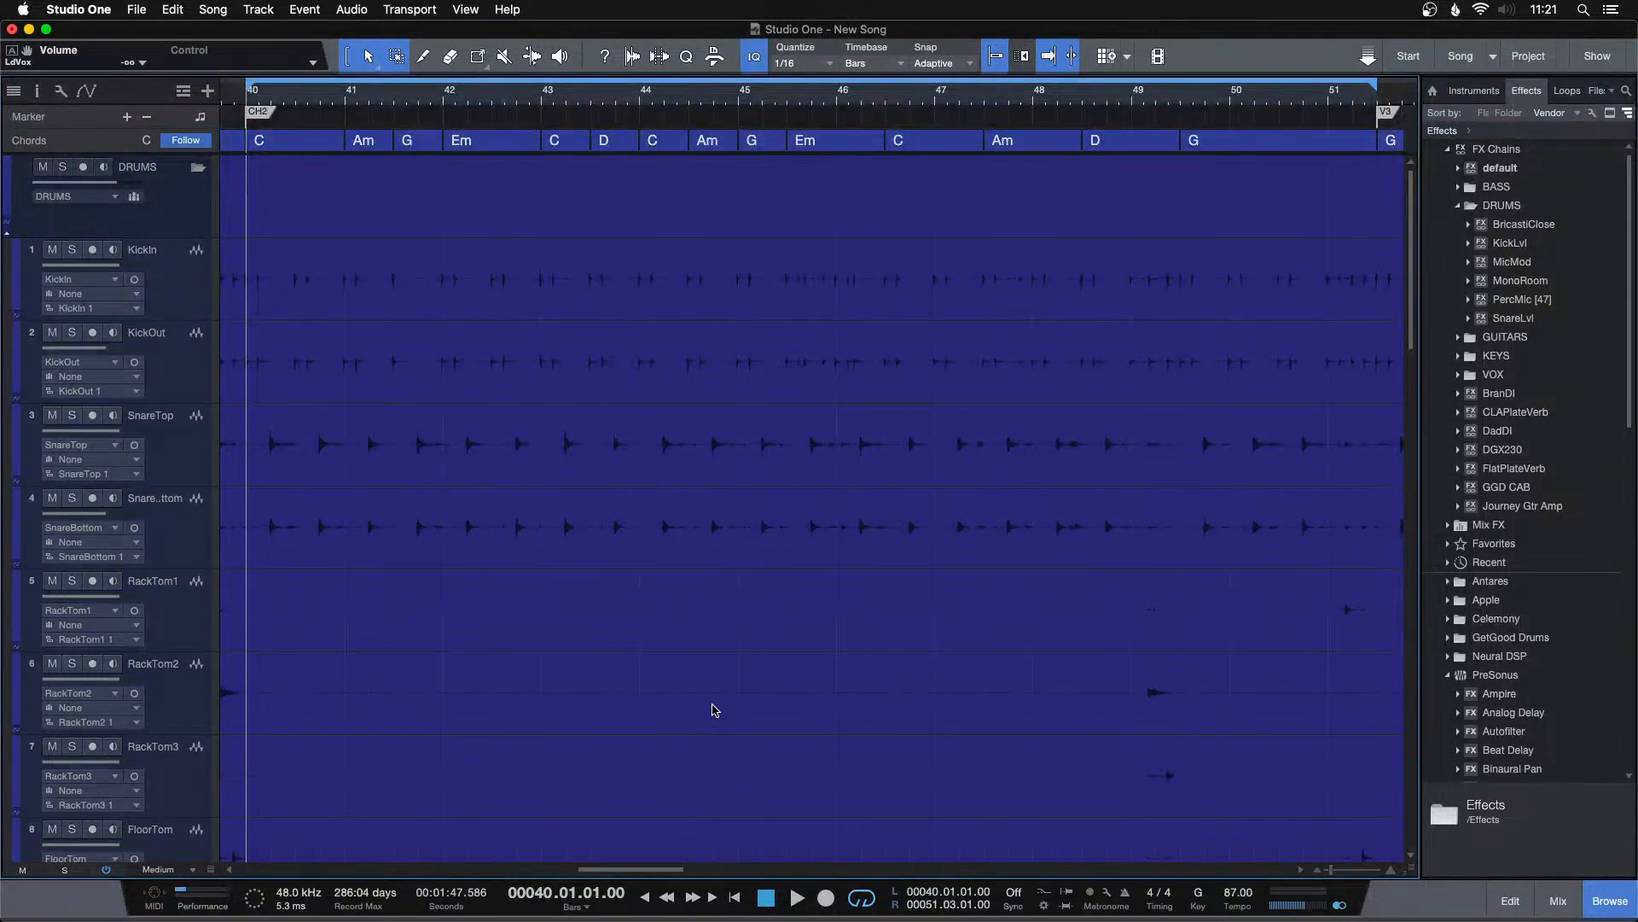
key("F3")
key("F3")
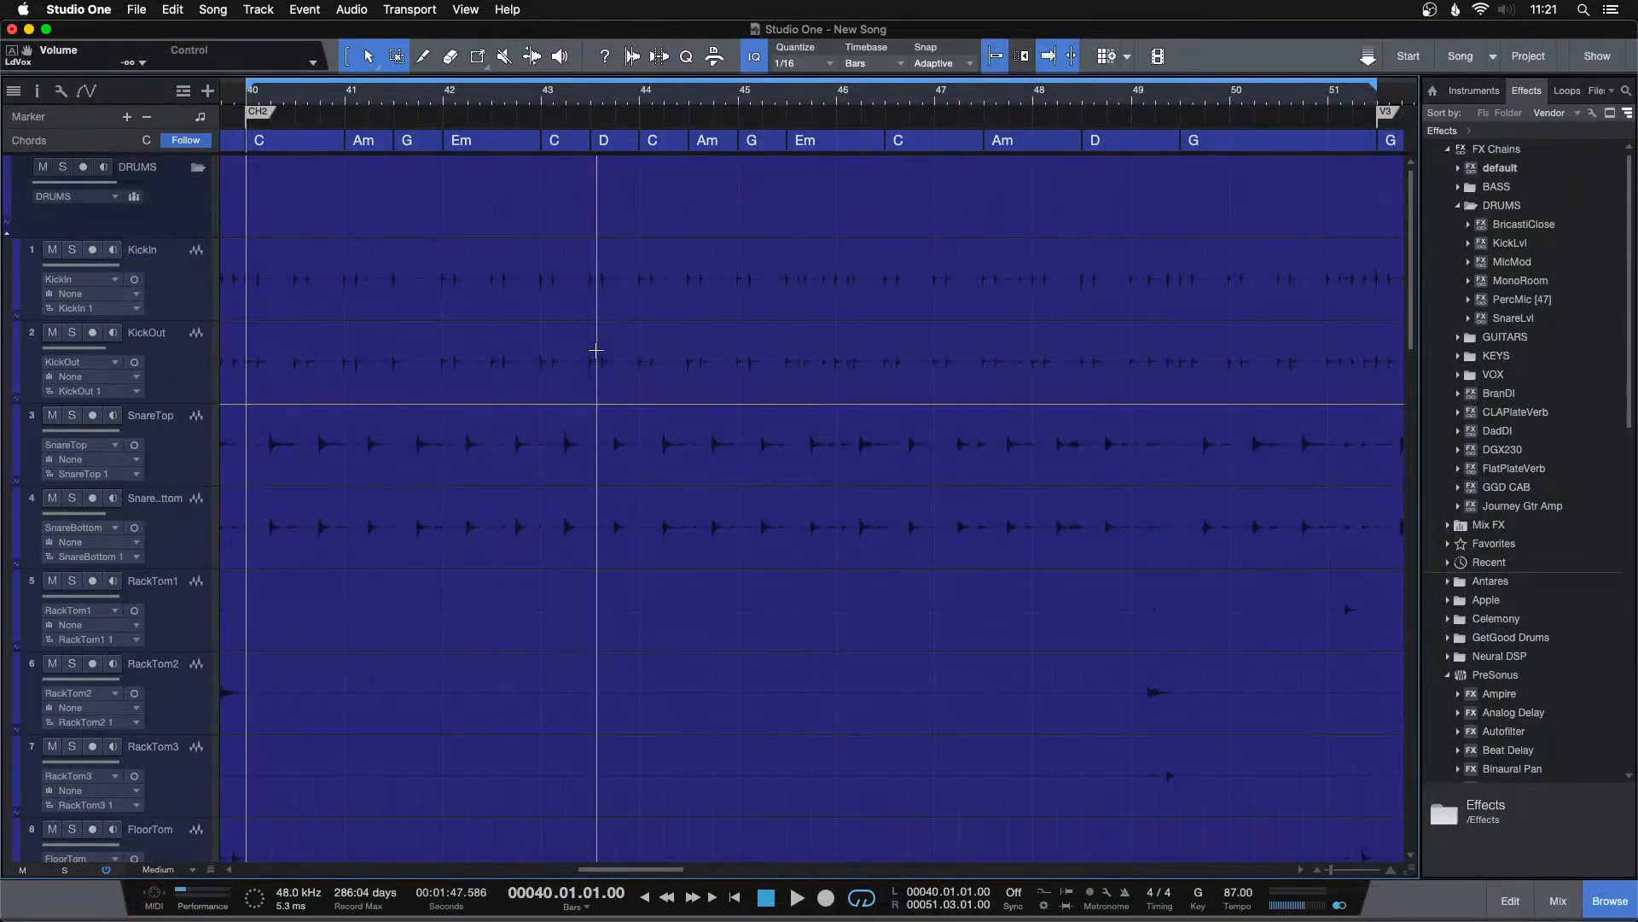
key("space")
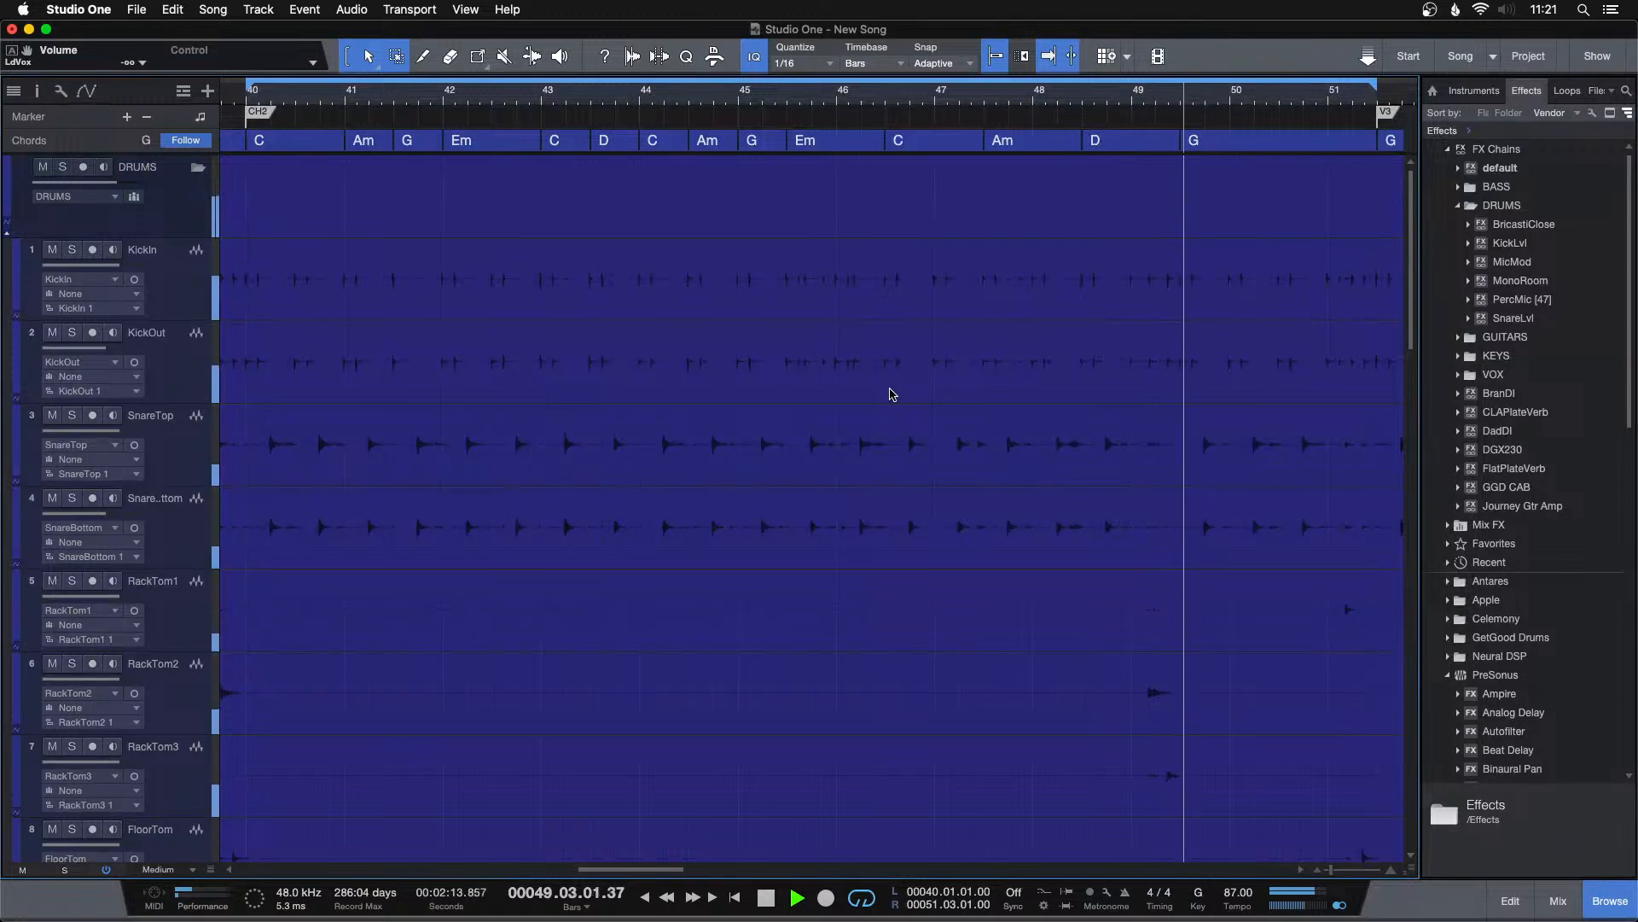
key("space")
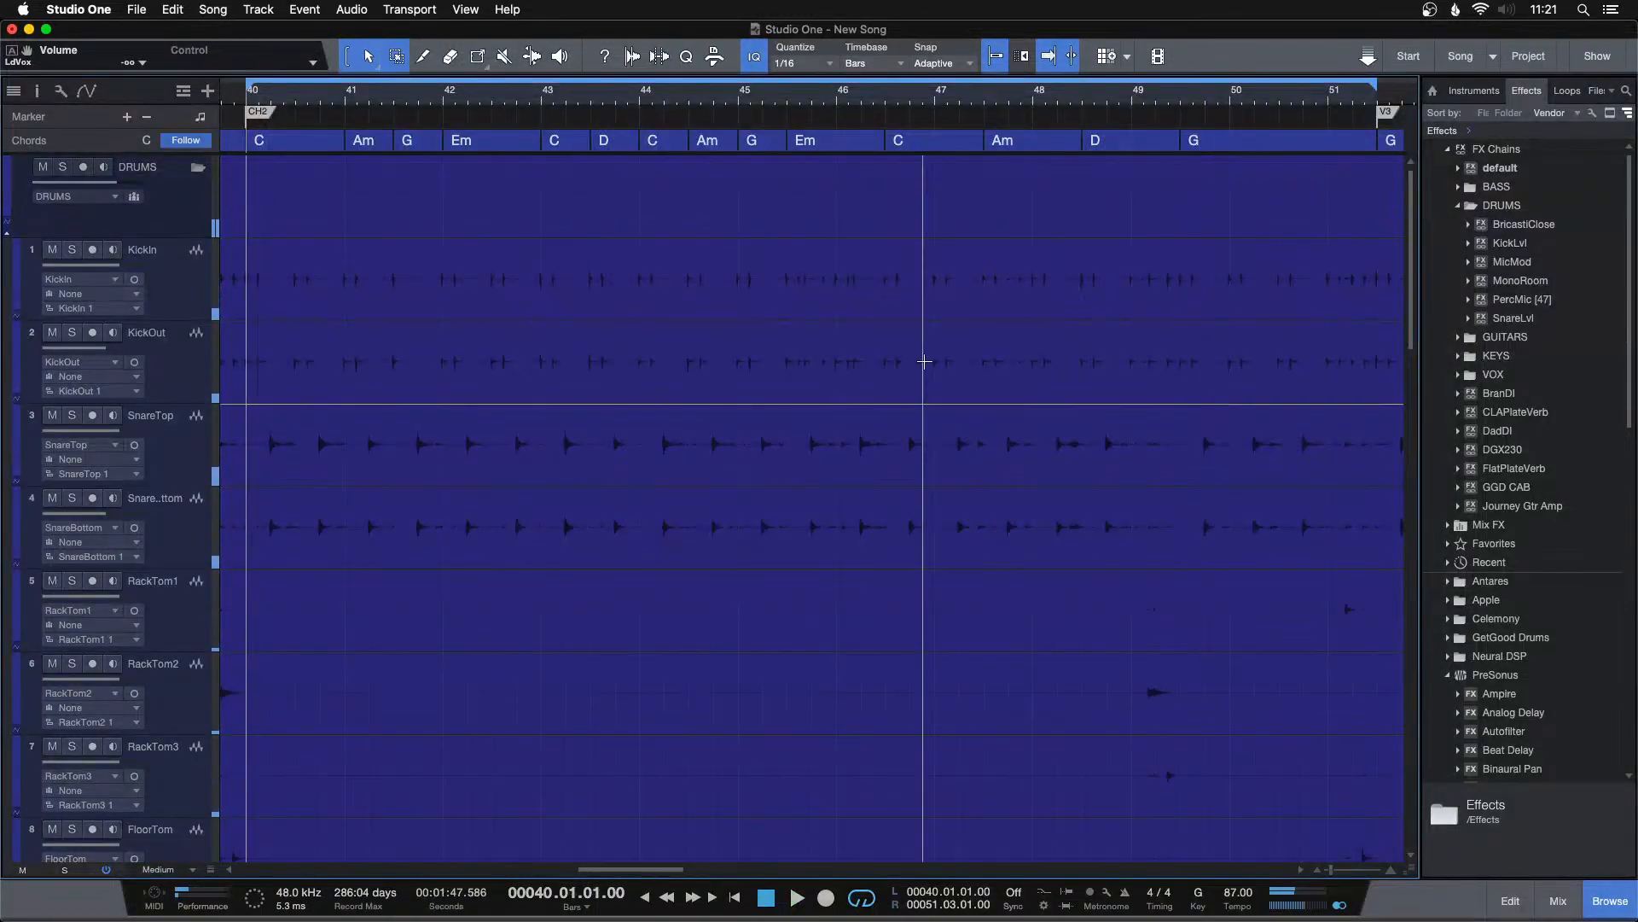
Switch the main output to mono and play the song with the KickLvl bus soloed.
key("F3")
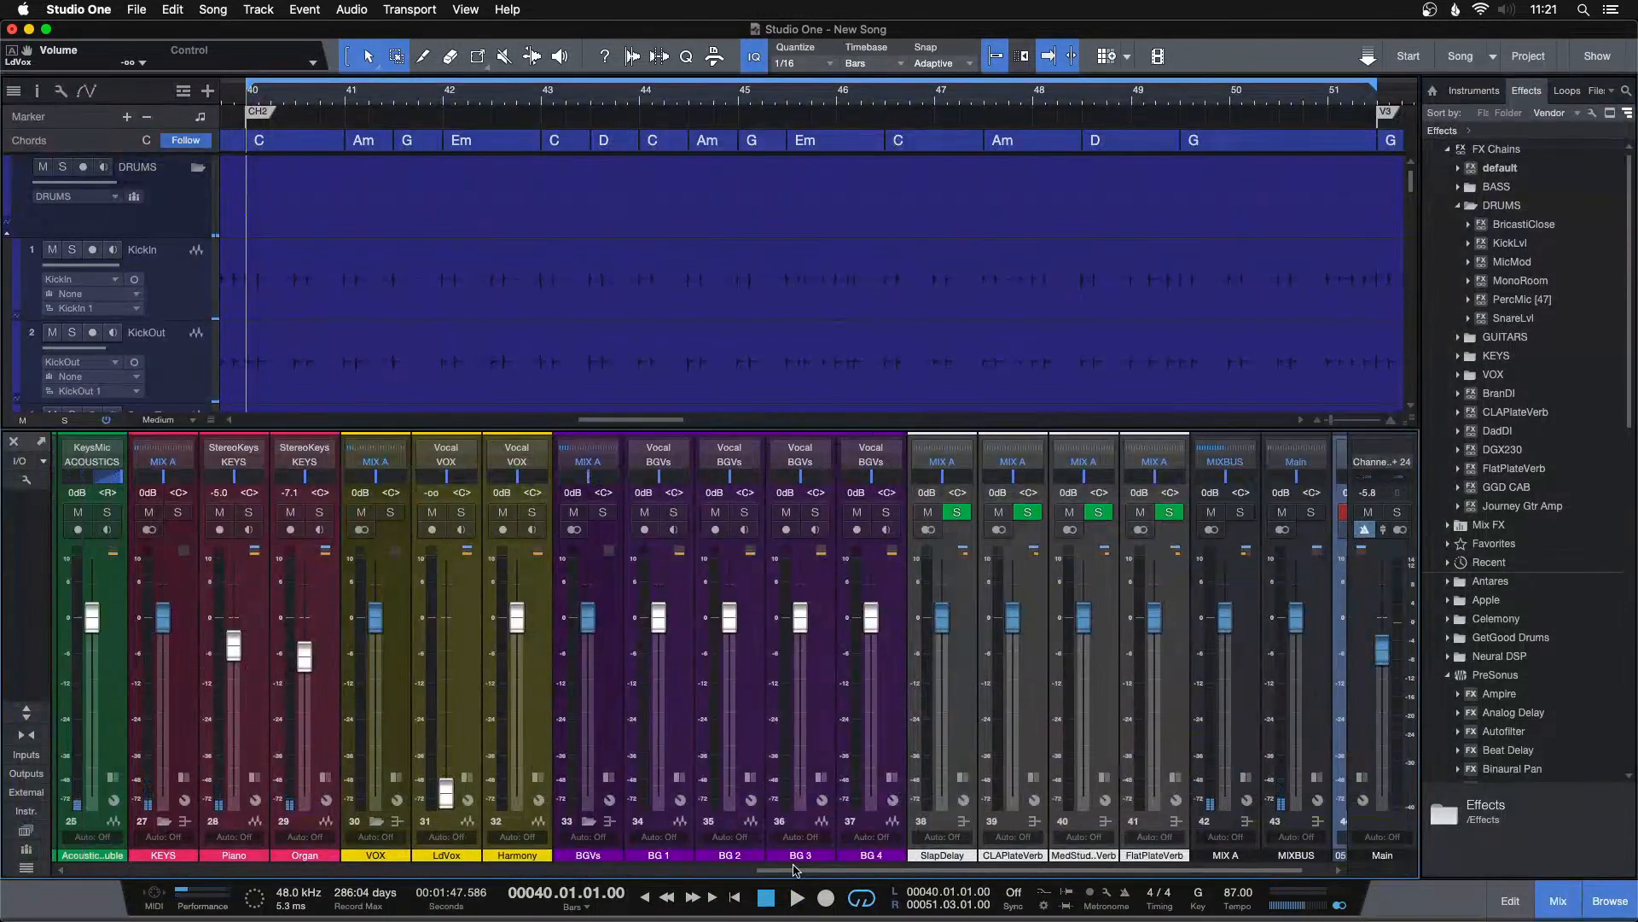
left_click_drag(794, 870, 111, 870)
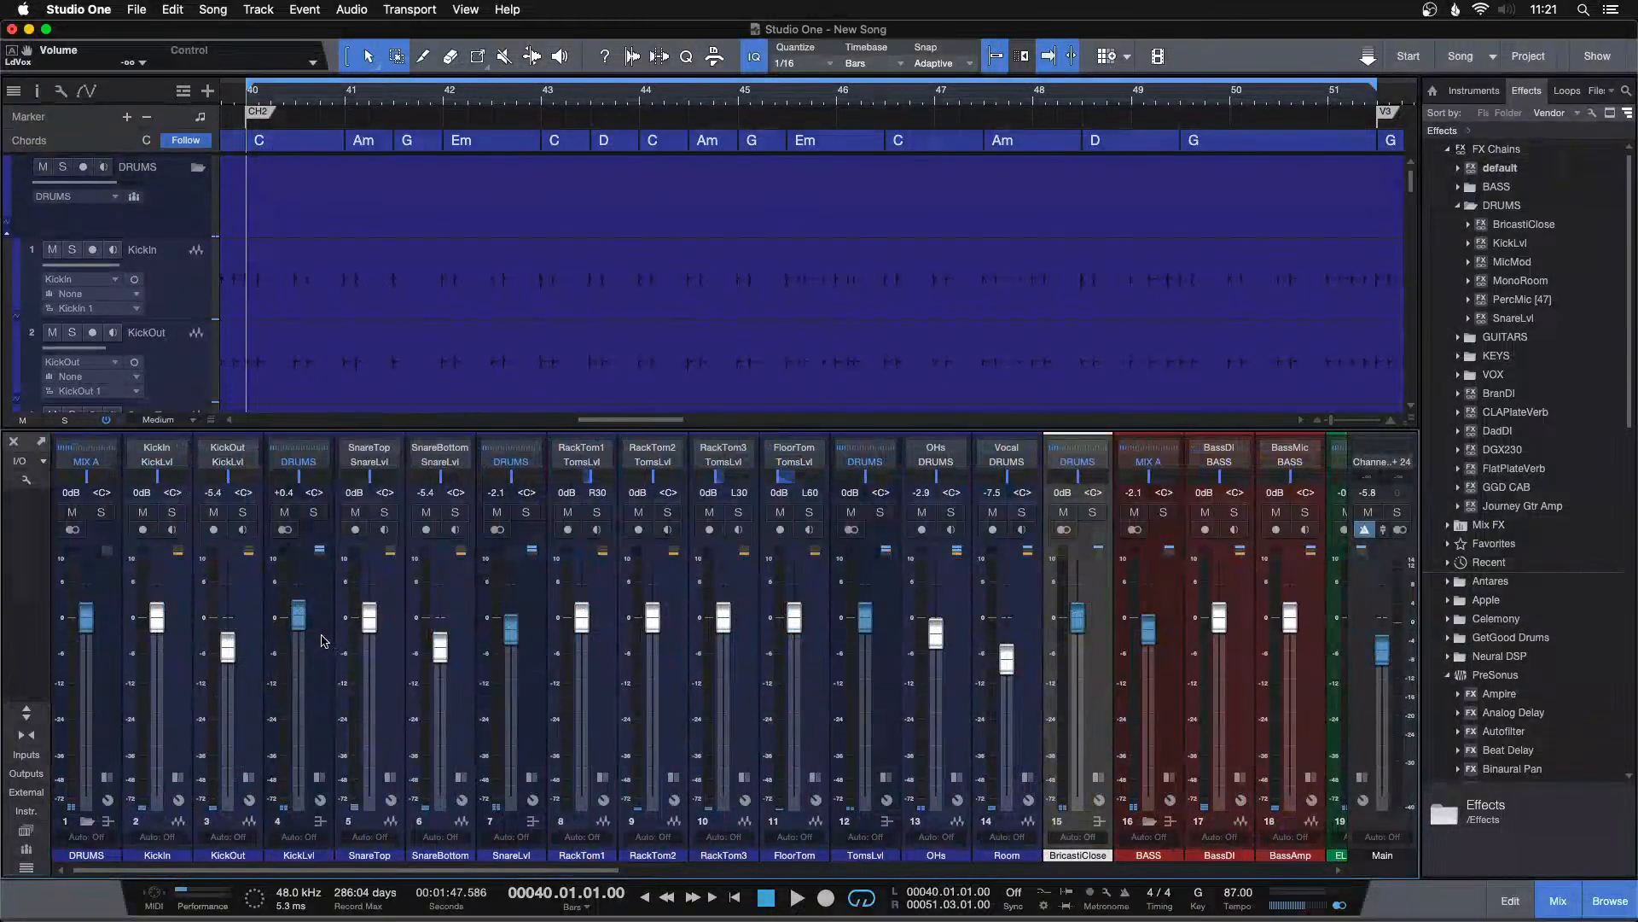
left_click(321, 641)
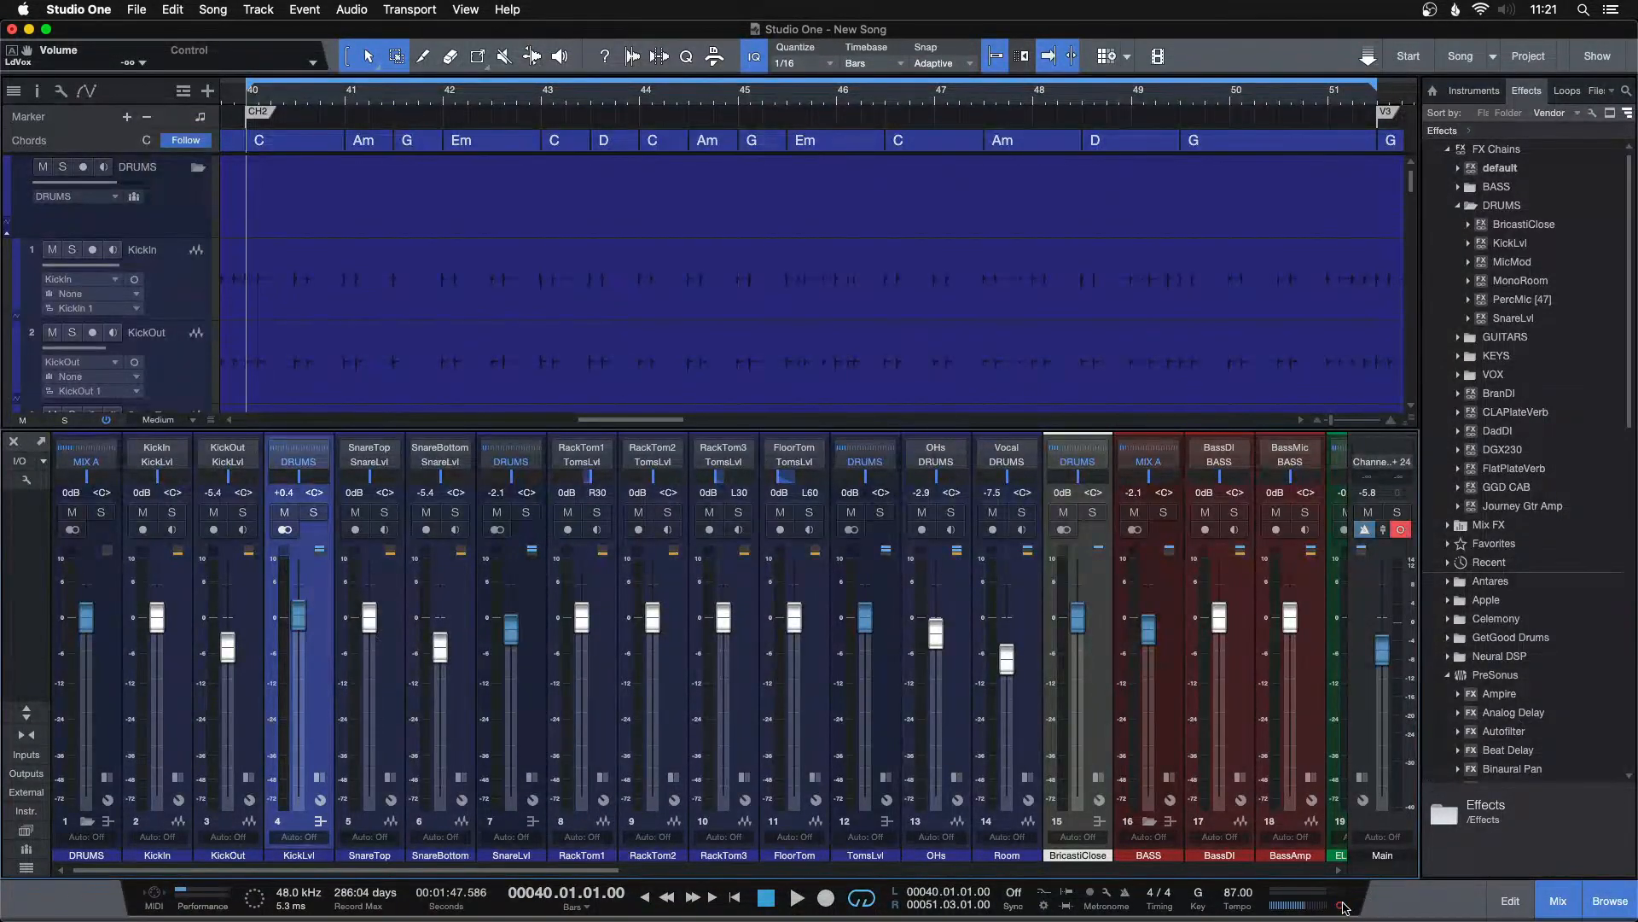
left_click(315, 513)
key("space")
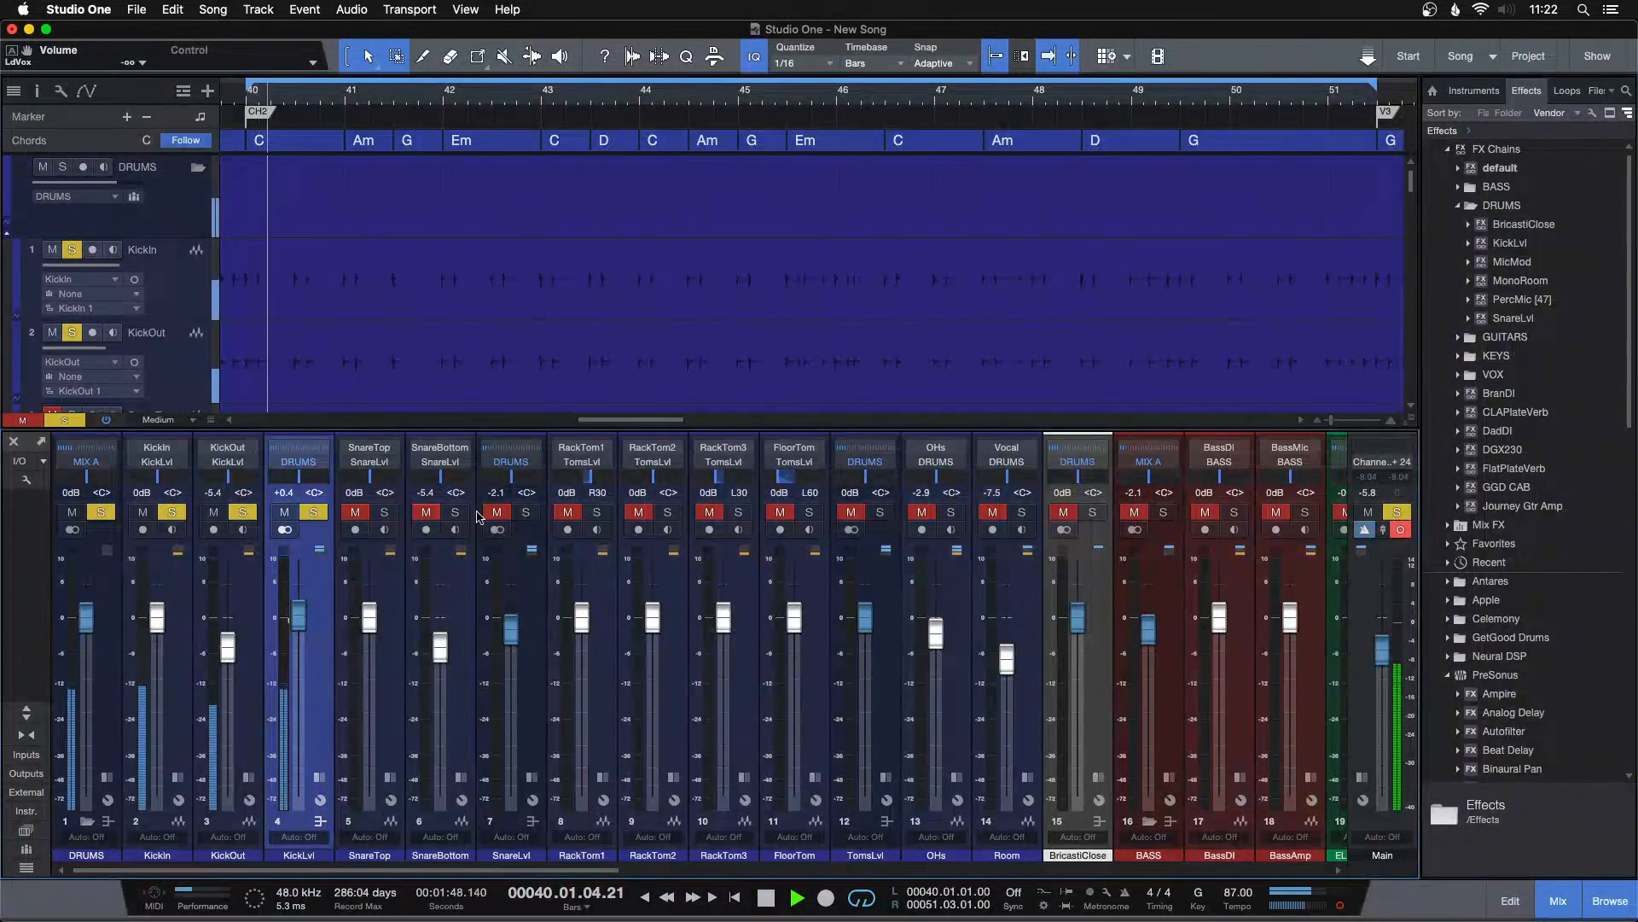
Add SnareLvl, OHs and TomsLvl to the solo, setting the SnareLvl and OHs faders to -2.5 dB.
left_click(525, 512)
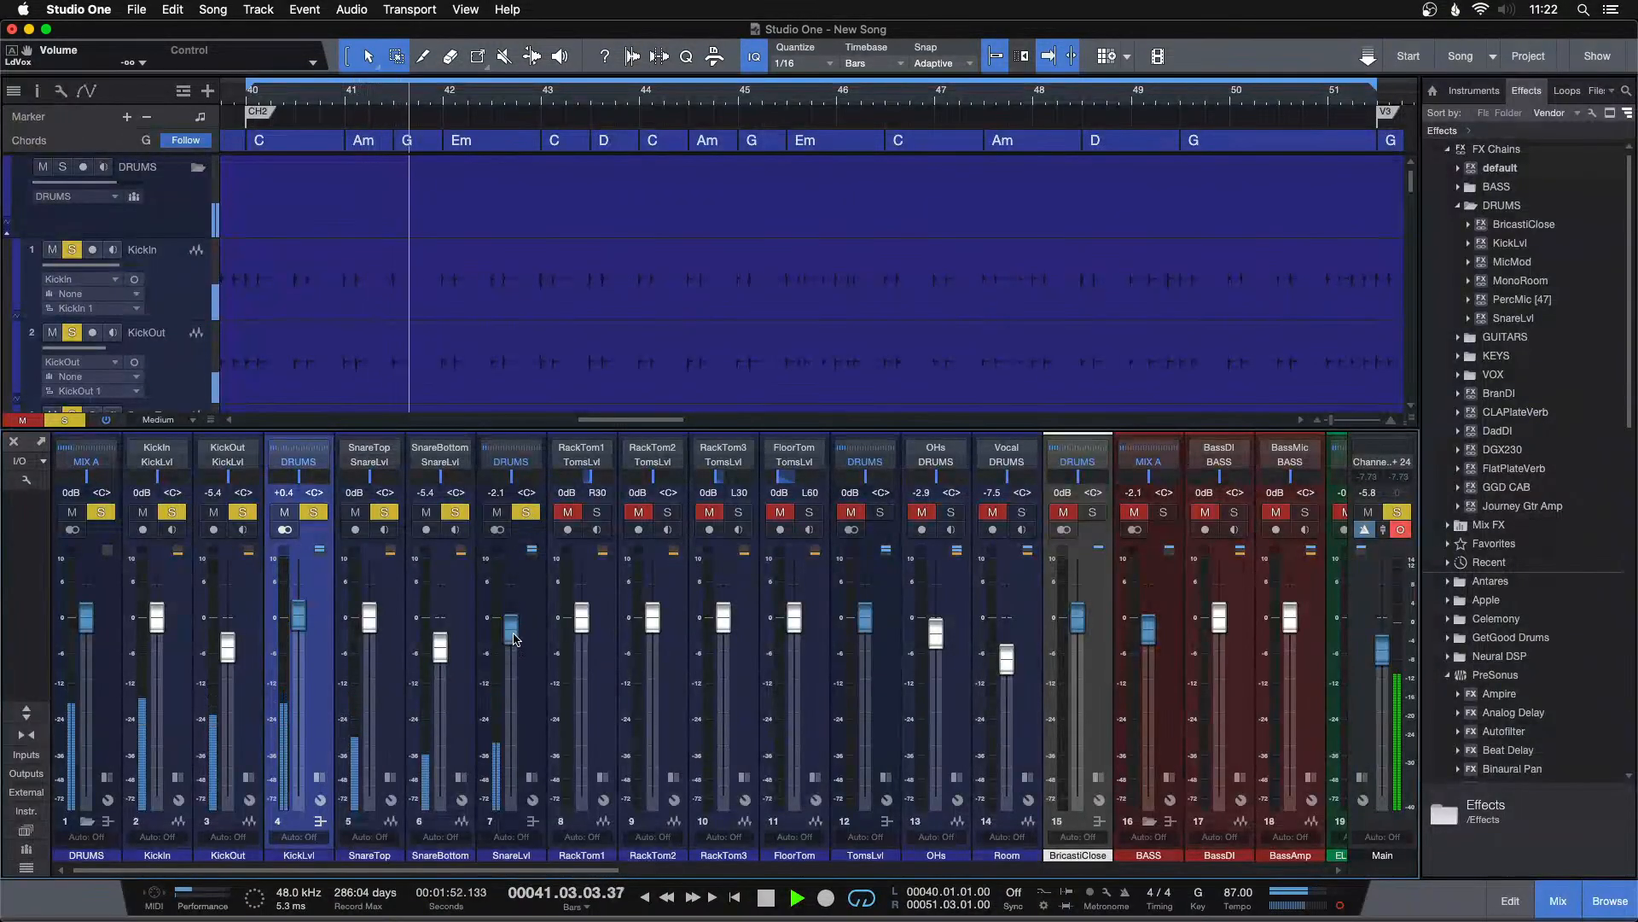
left_click_drag(513, 624, 513, 628)
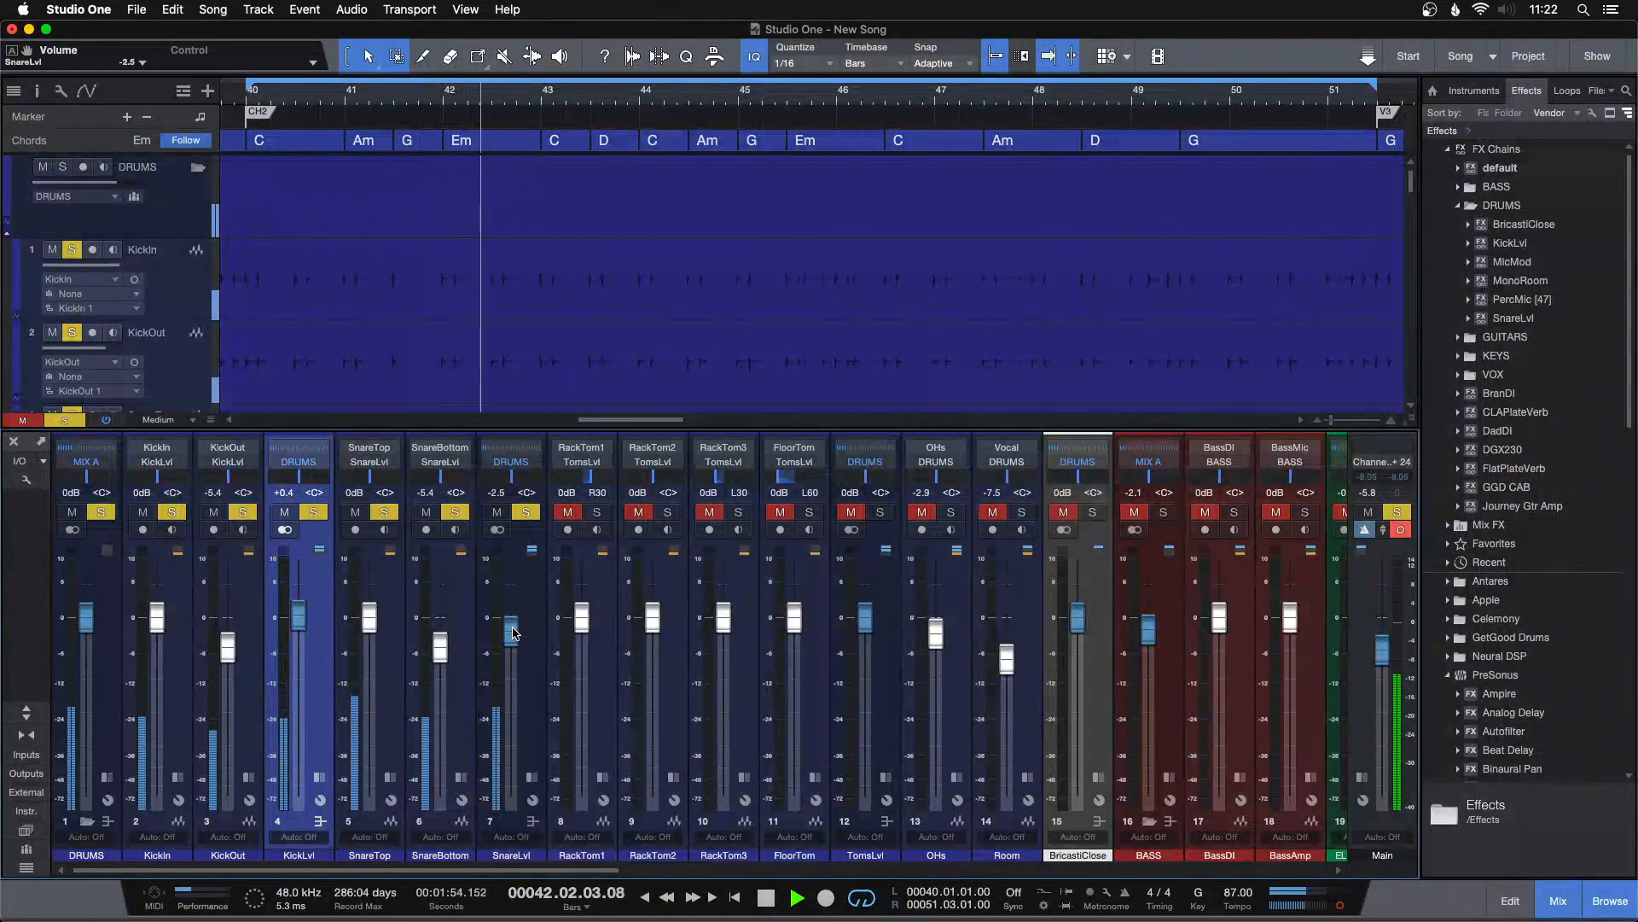
left_click(953, 512)
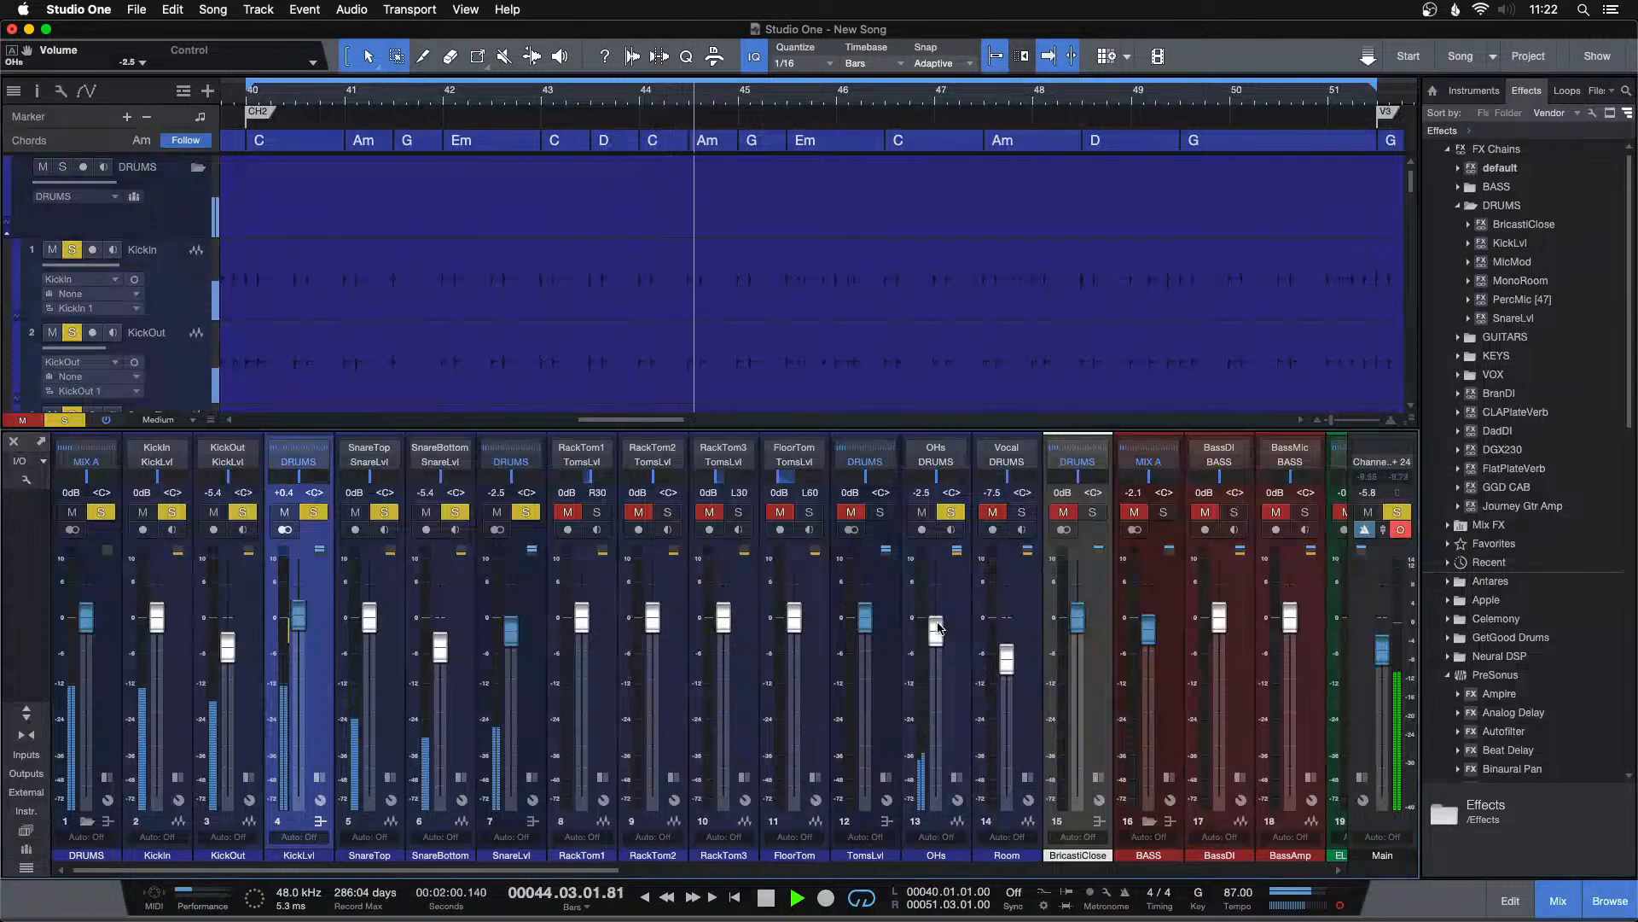
left_click(880, 512)
Find the tom hits in the arrangement, set the loop range to the PCH1 section, bars 29 to 40, and switch looping off.
scroll(964, 336, "down", 5)
scroll(999, 340, "up", 3)
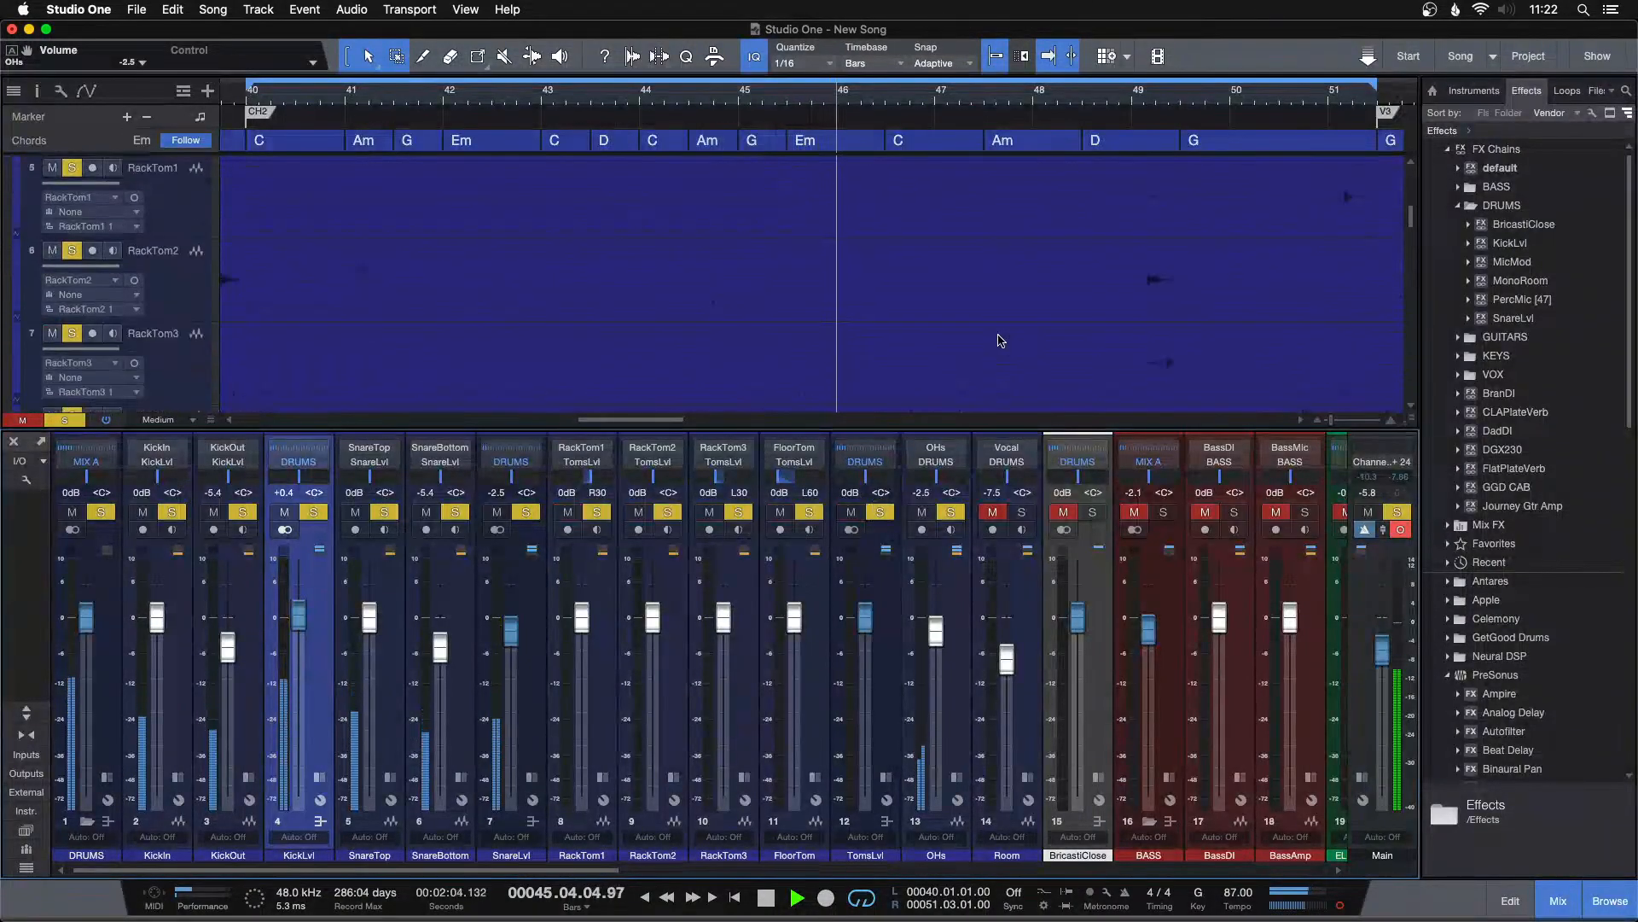
left_click_drag(891, 102, 934, 61)
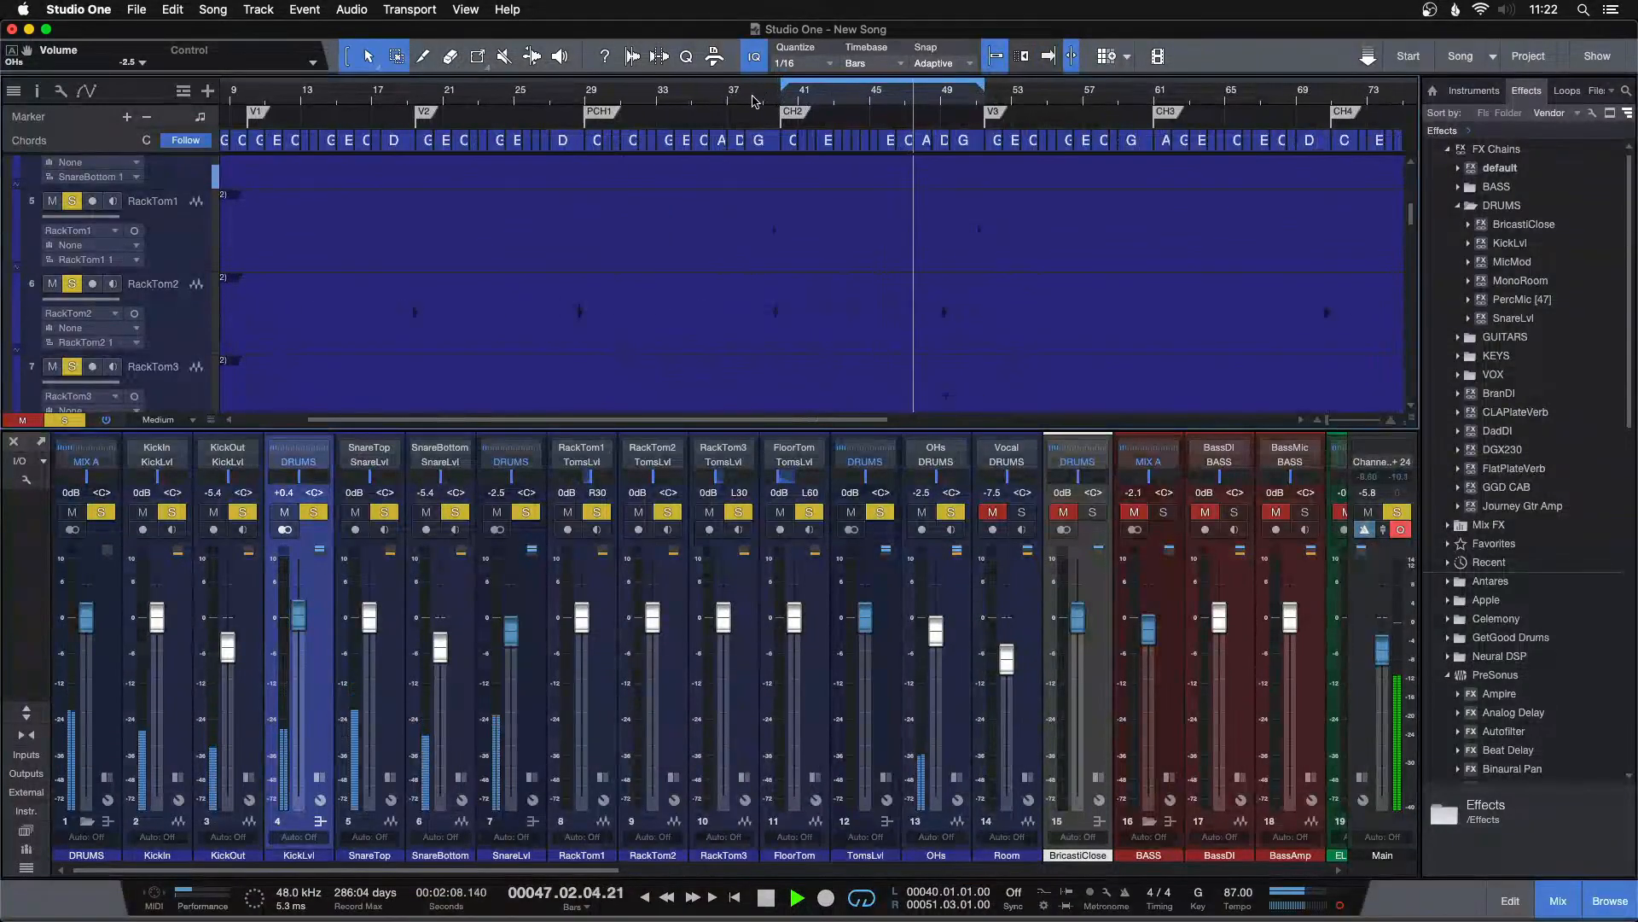
key("F3")
scroll(833, 421, "down", 12)
scroll(821, 409, "up", 7)
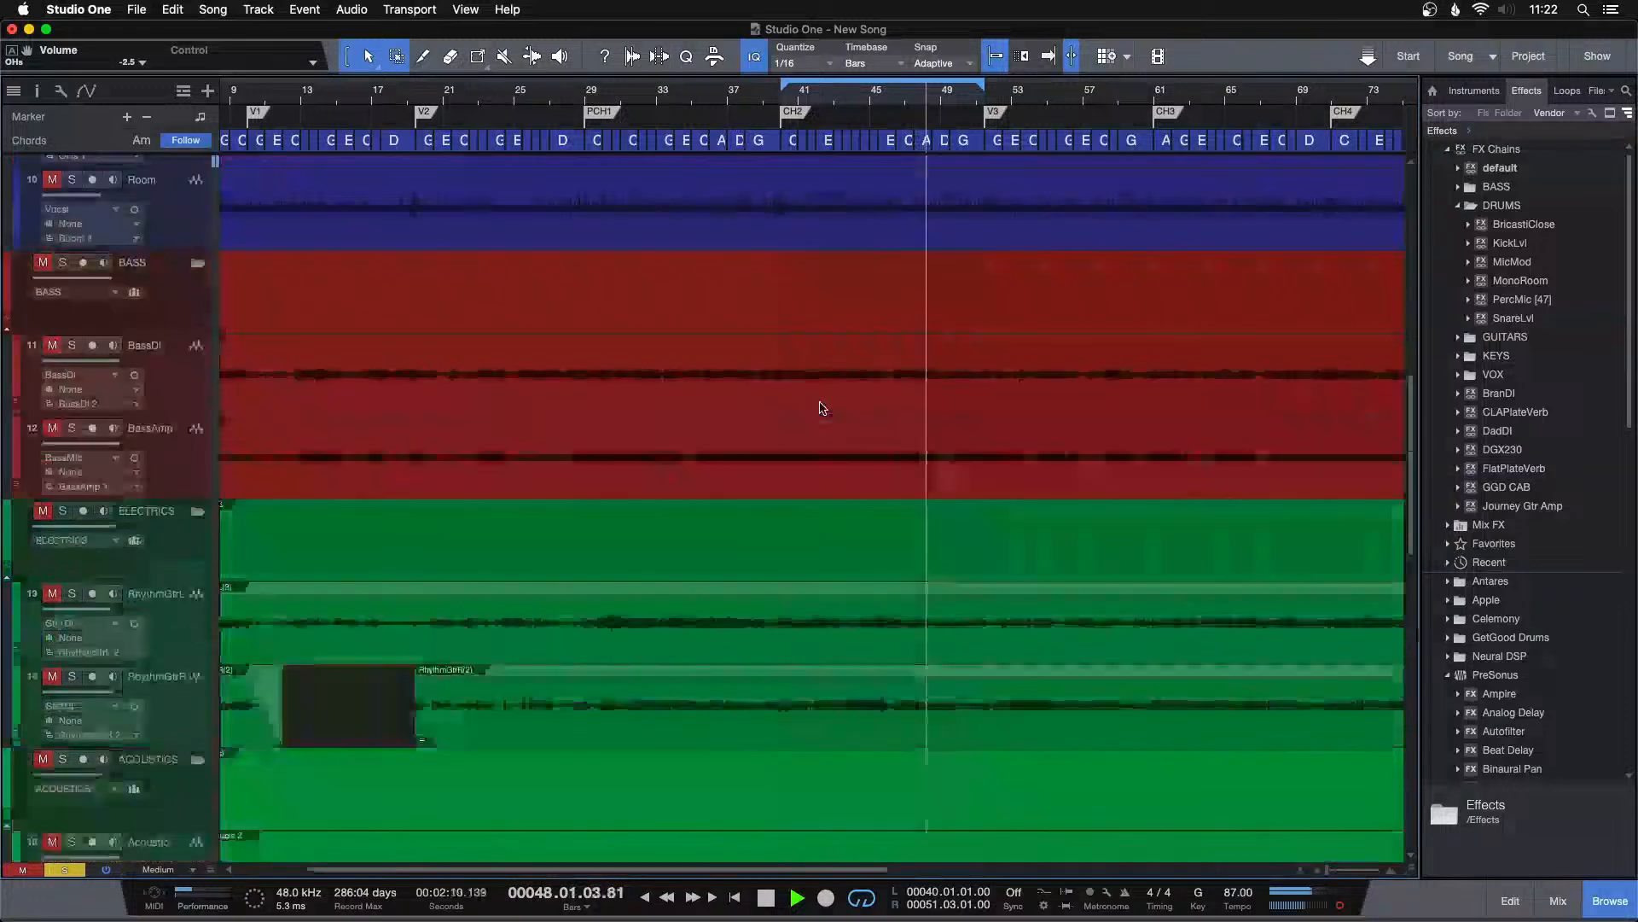
scroll(821, 408, "up", 3)
scroll(821, 409, "down", 6)
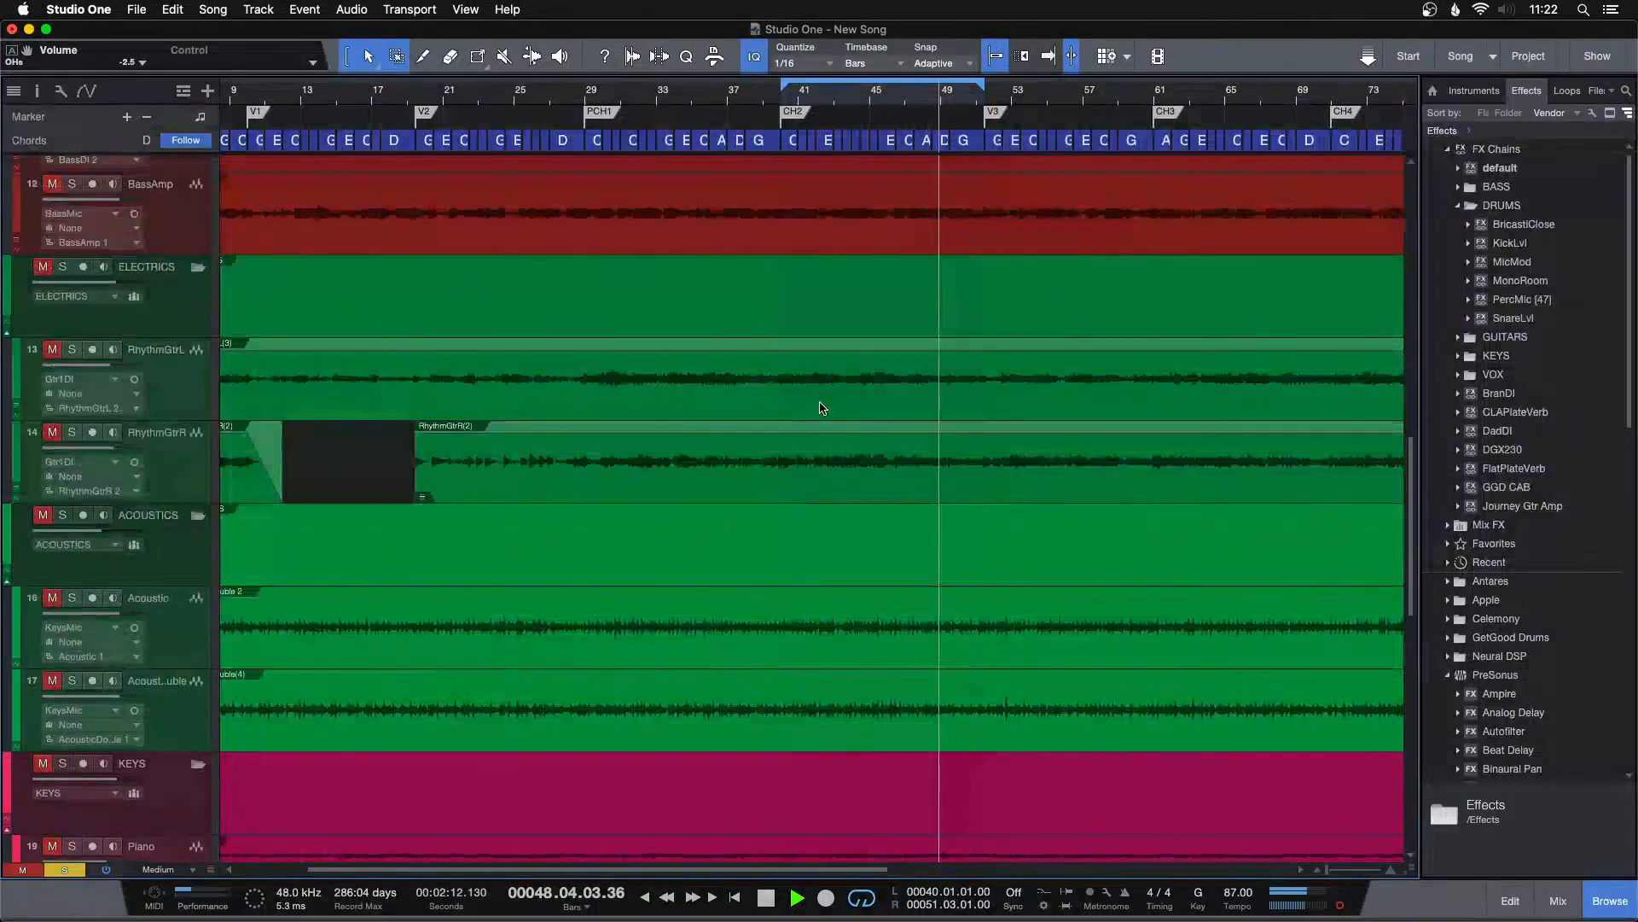
scroll(768, 413, "up", 7)
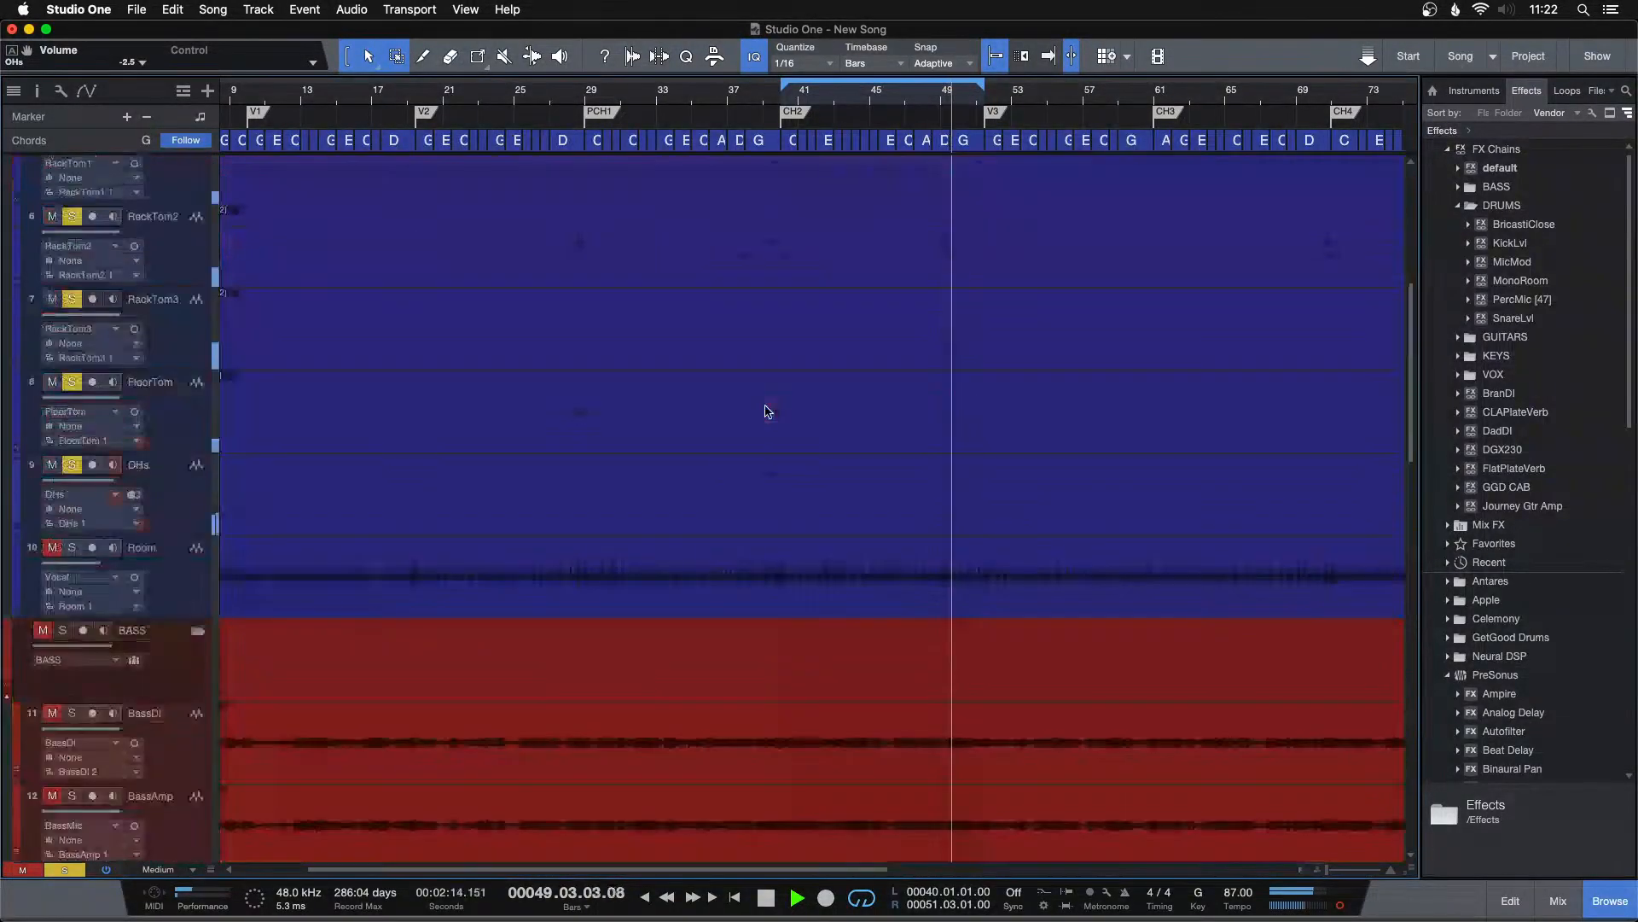
scroll(768, 412, "up", 5)
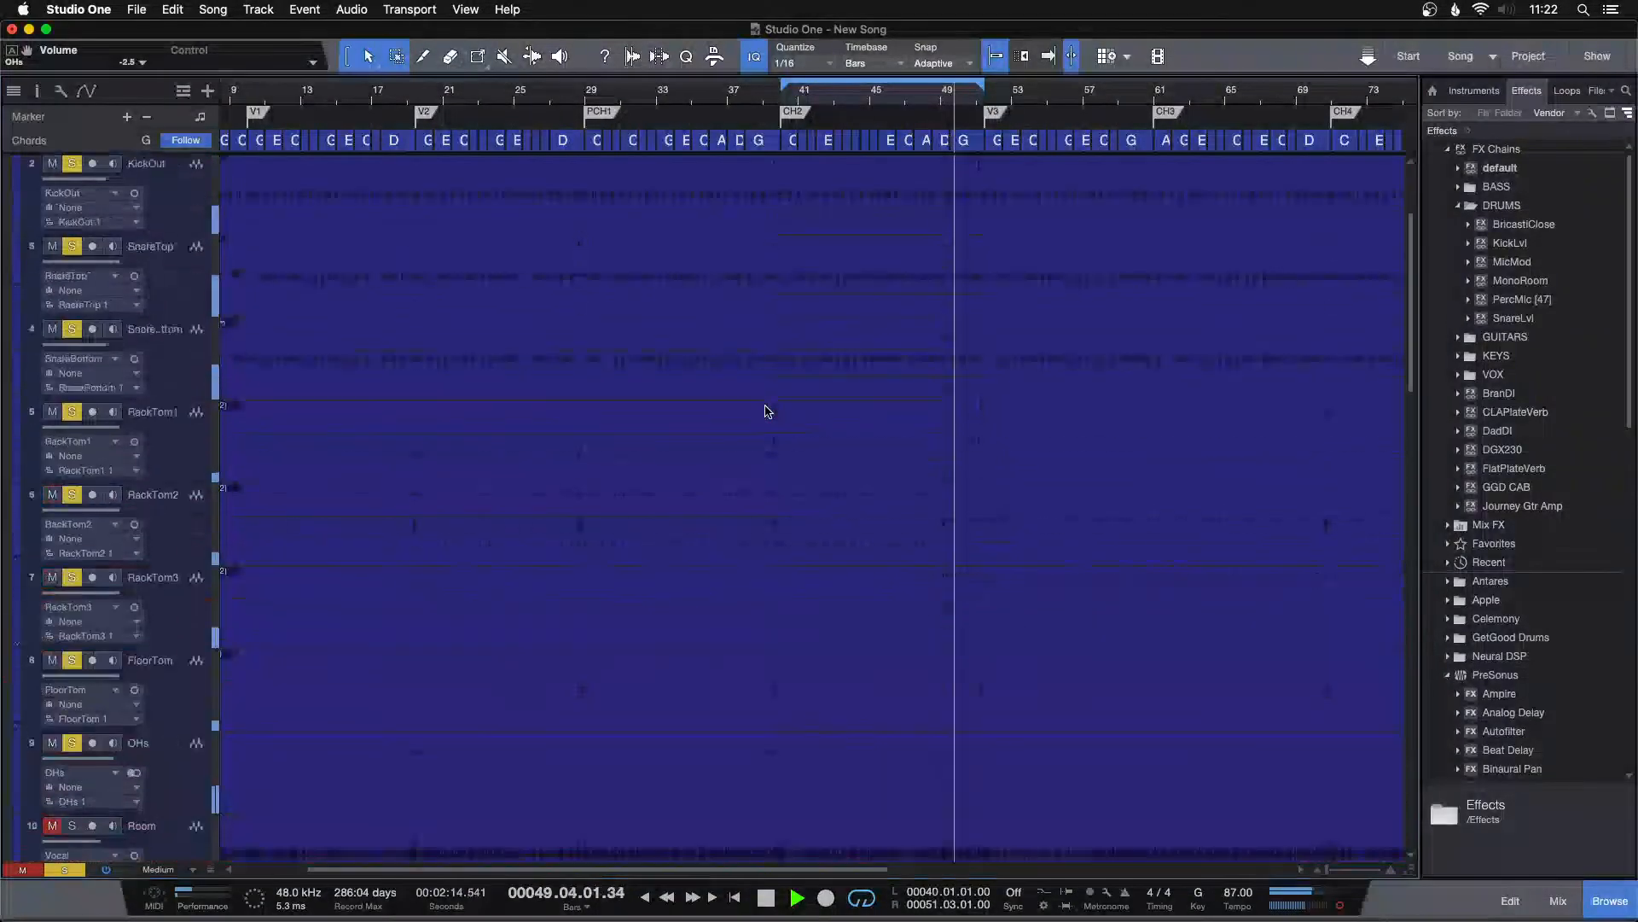
double_click(695, 122)
left_click_drag(693, 102, 758, 126)
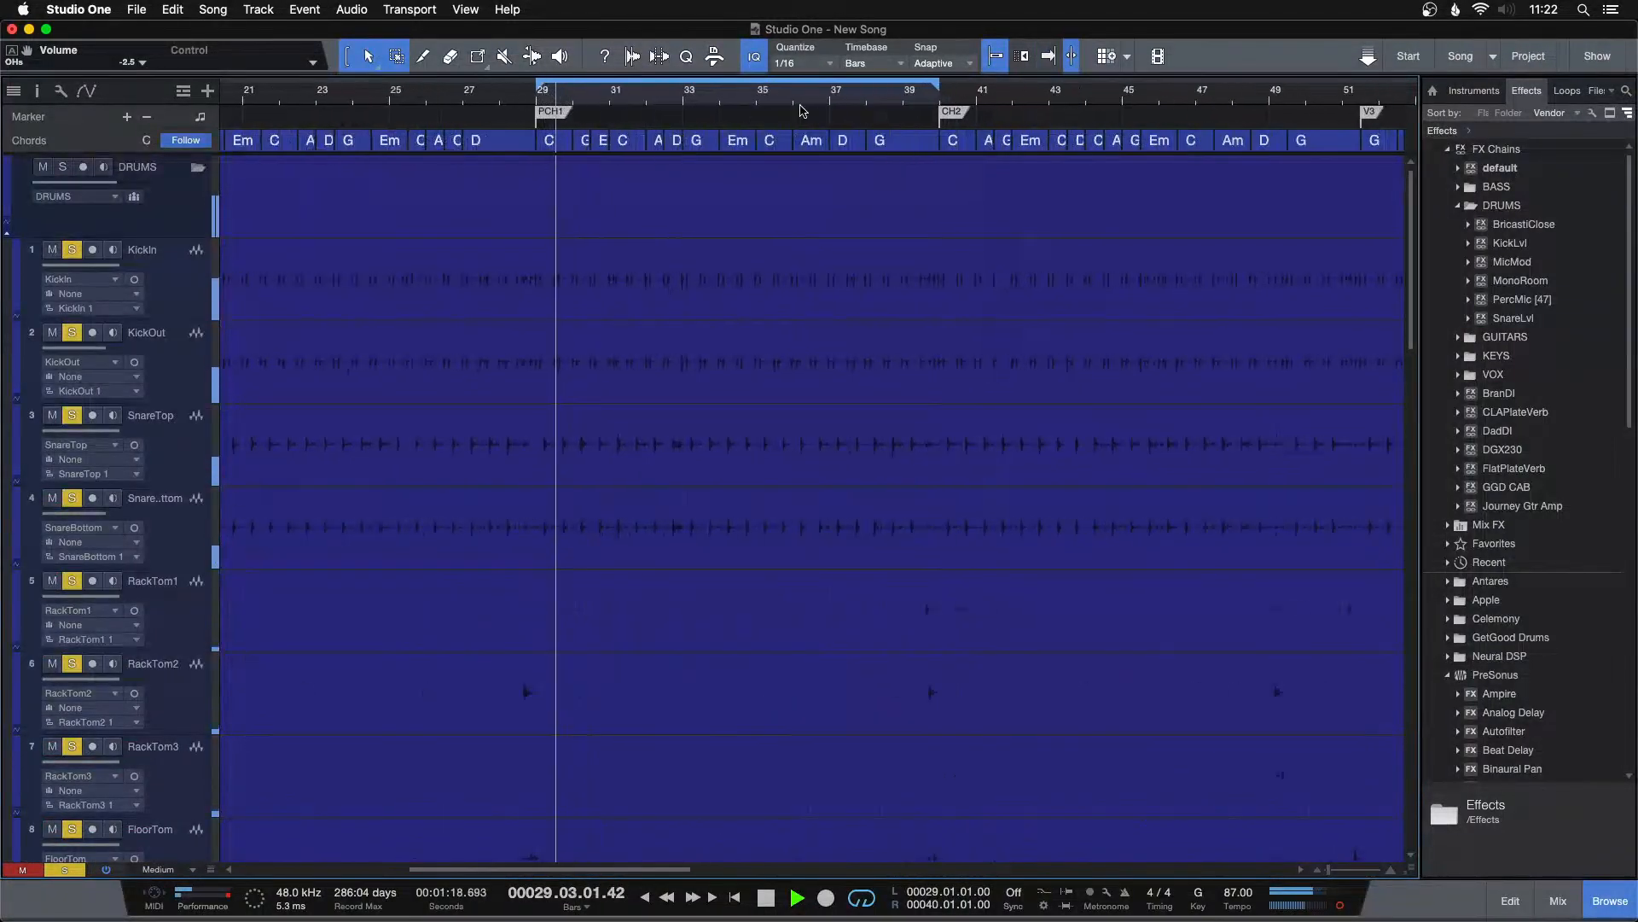
left_click(841, 96)
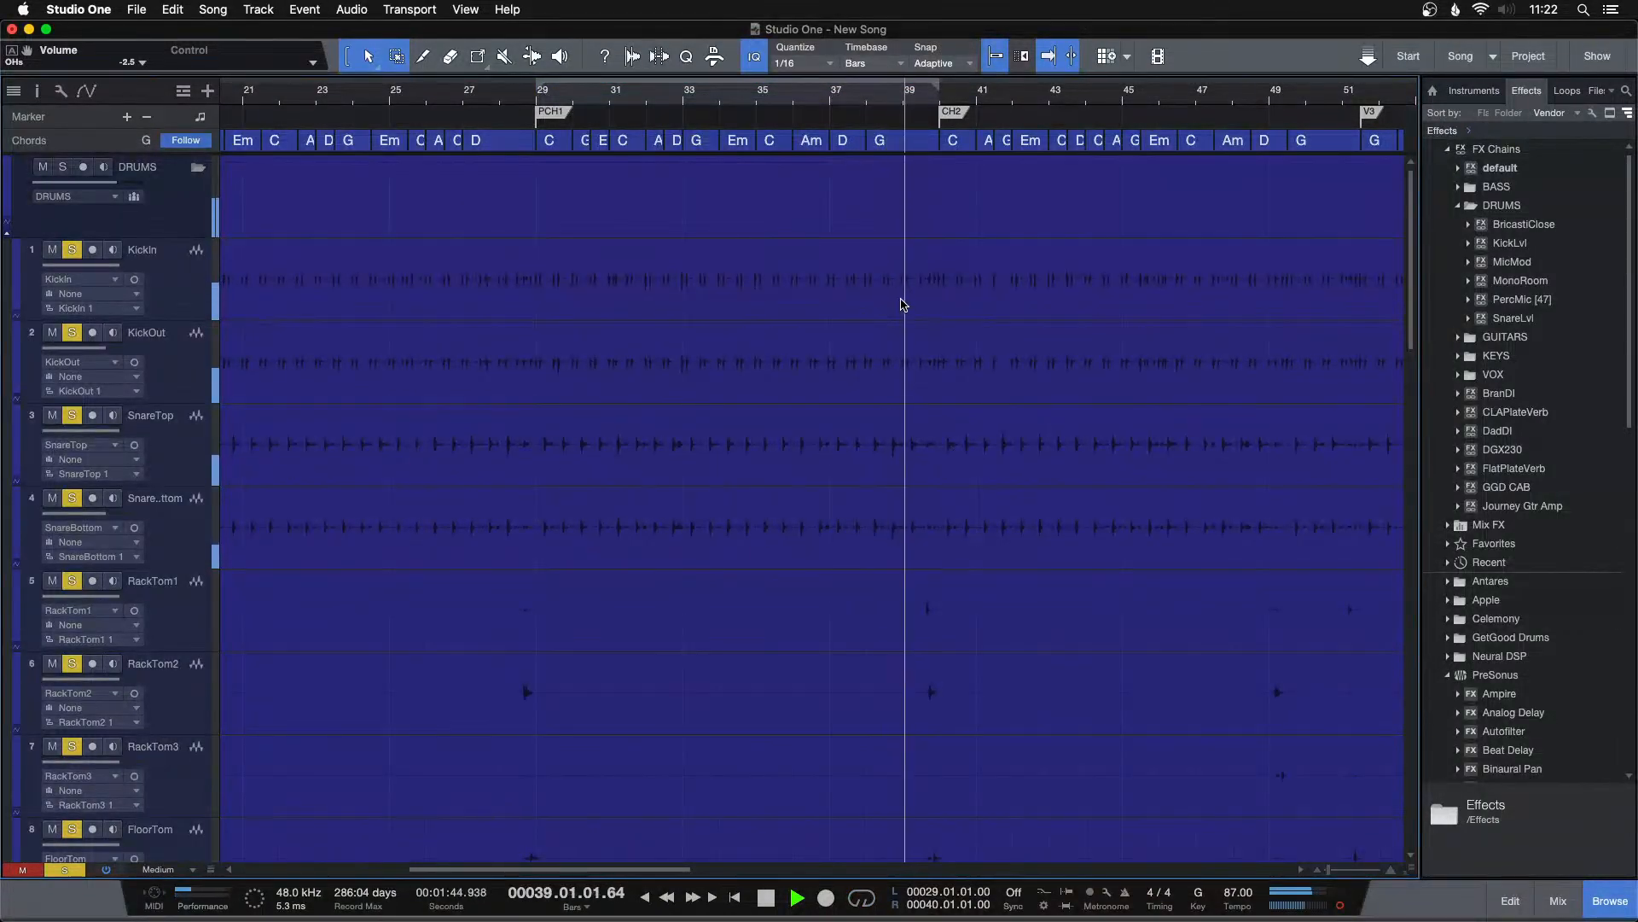
Add the Room and BricastiClose channels to the solo and raise BricastiClose to +0.4 dB.
key("F3")
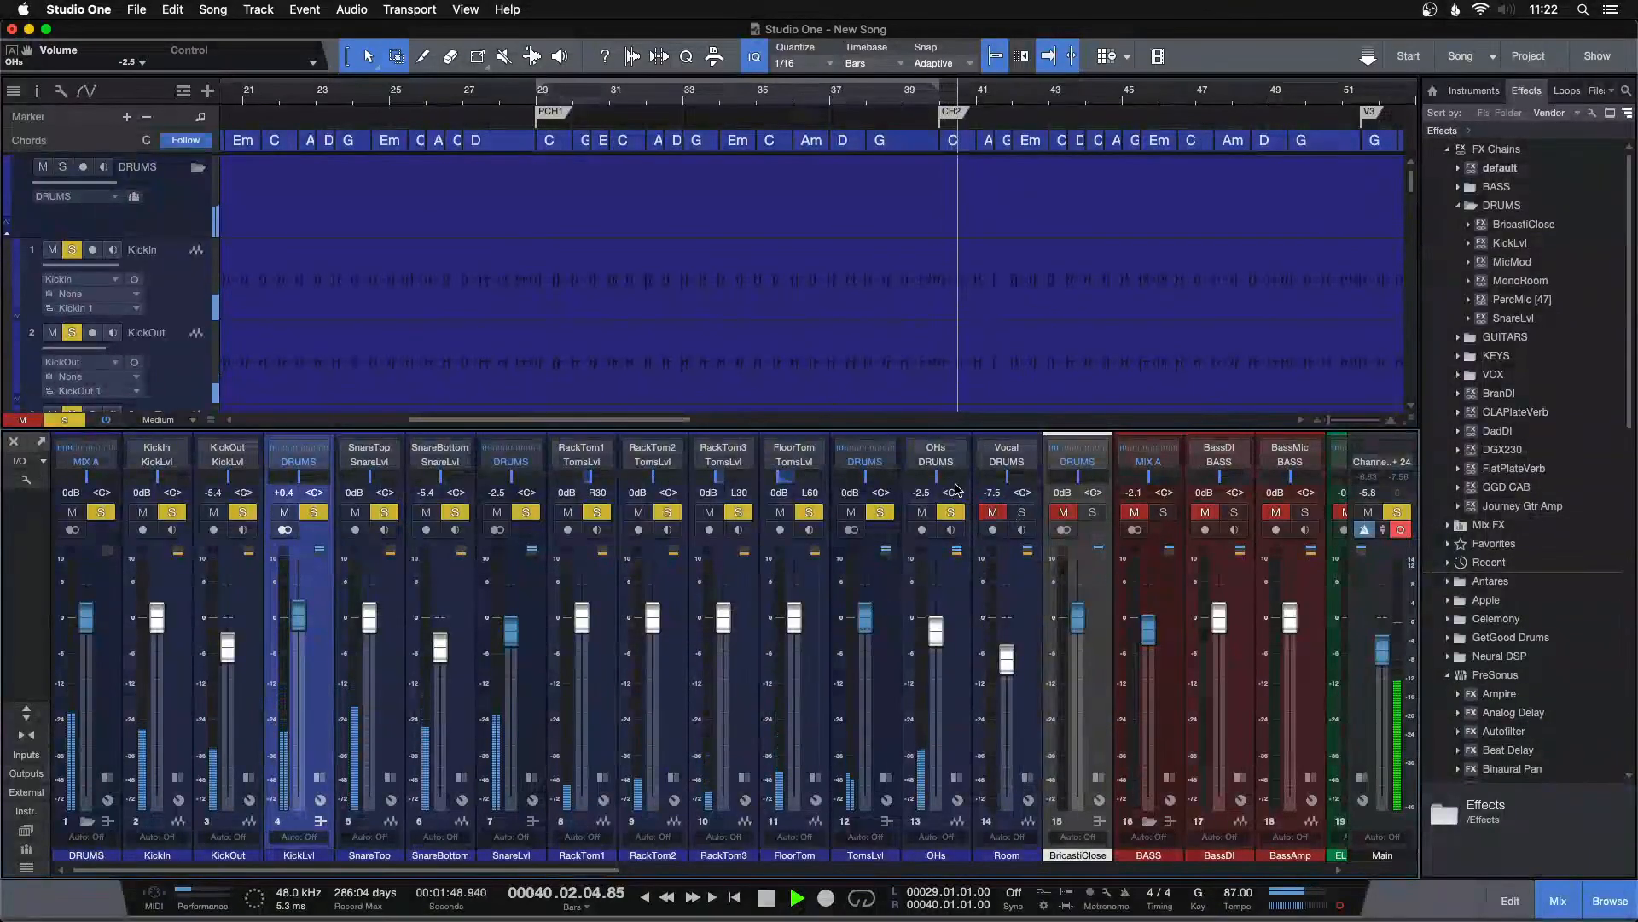
left_click(1020, 512)
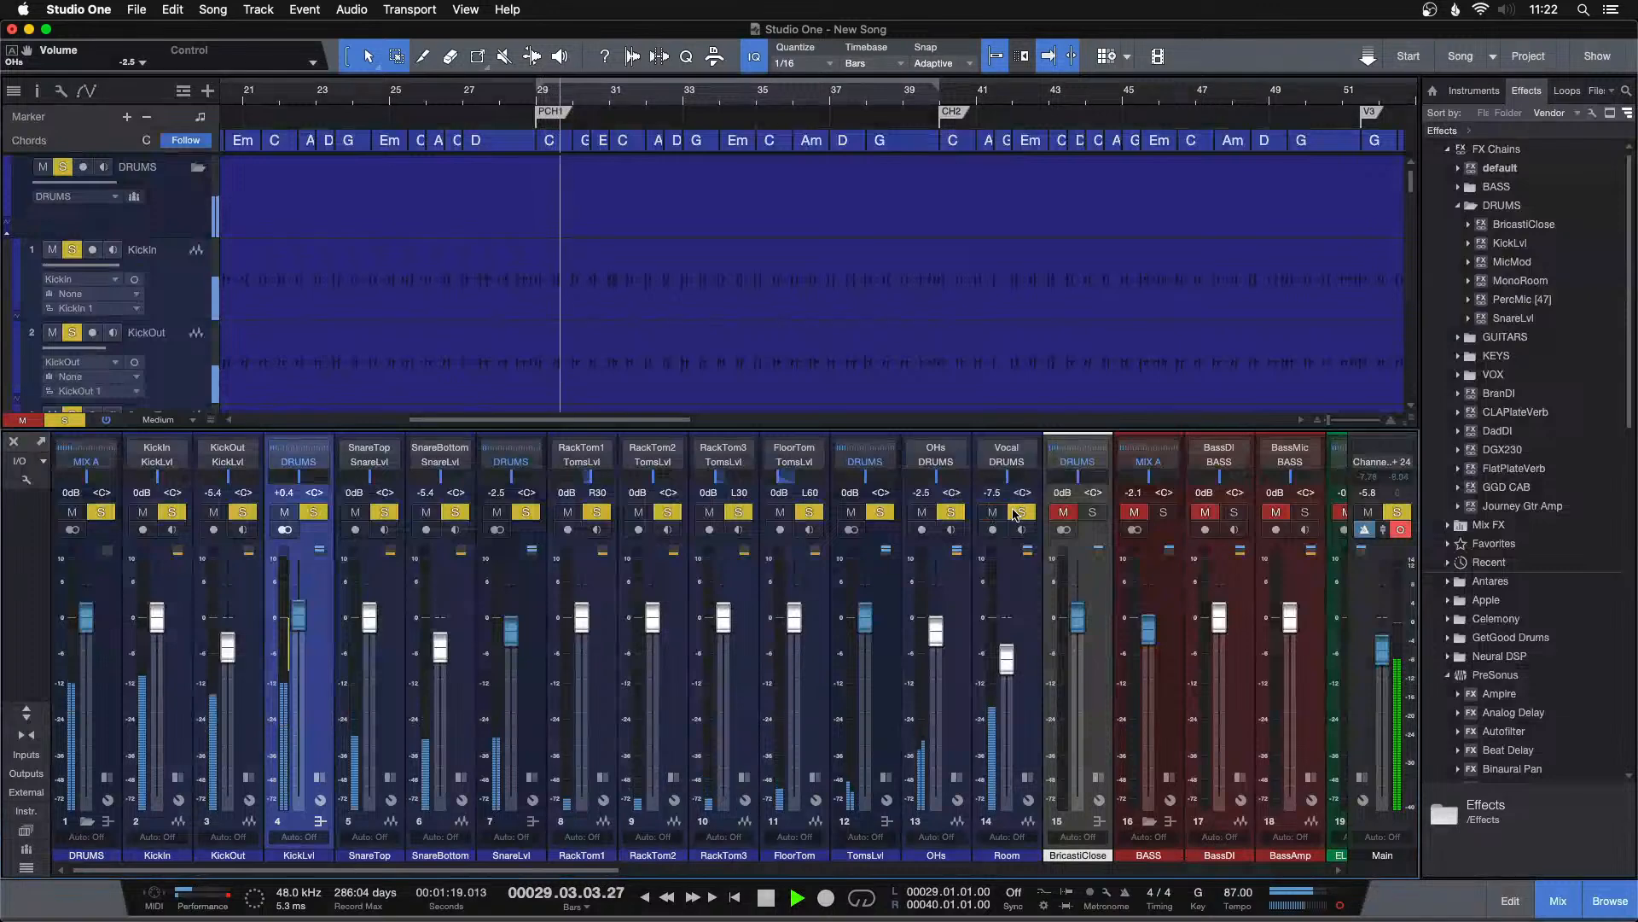
left_click(1094, 513)
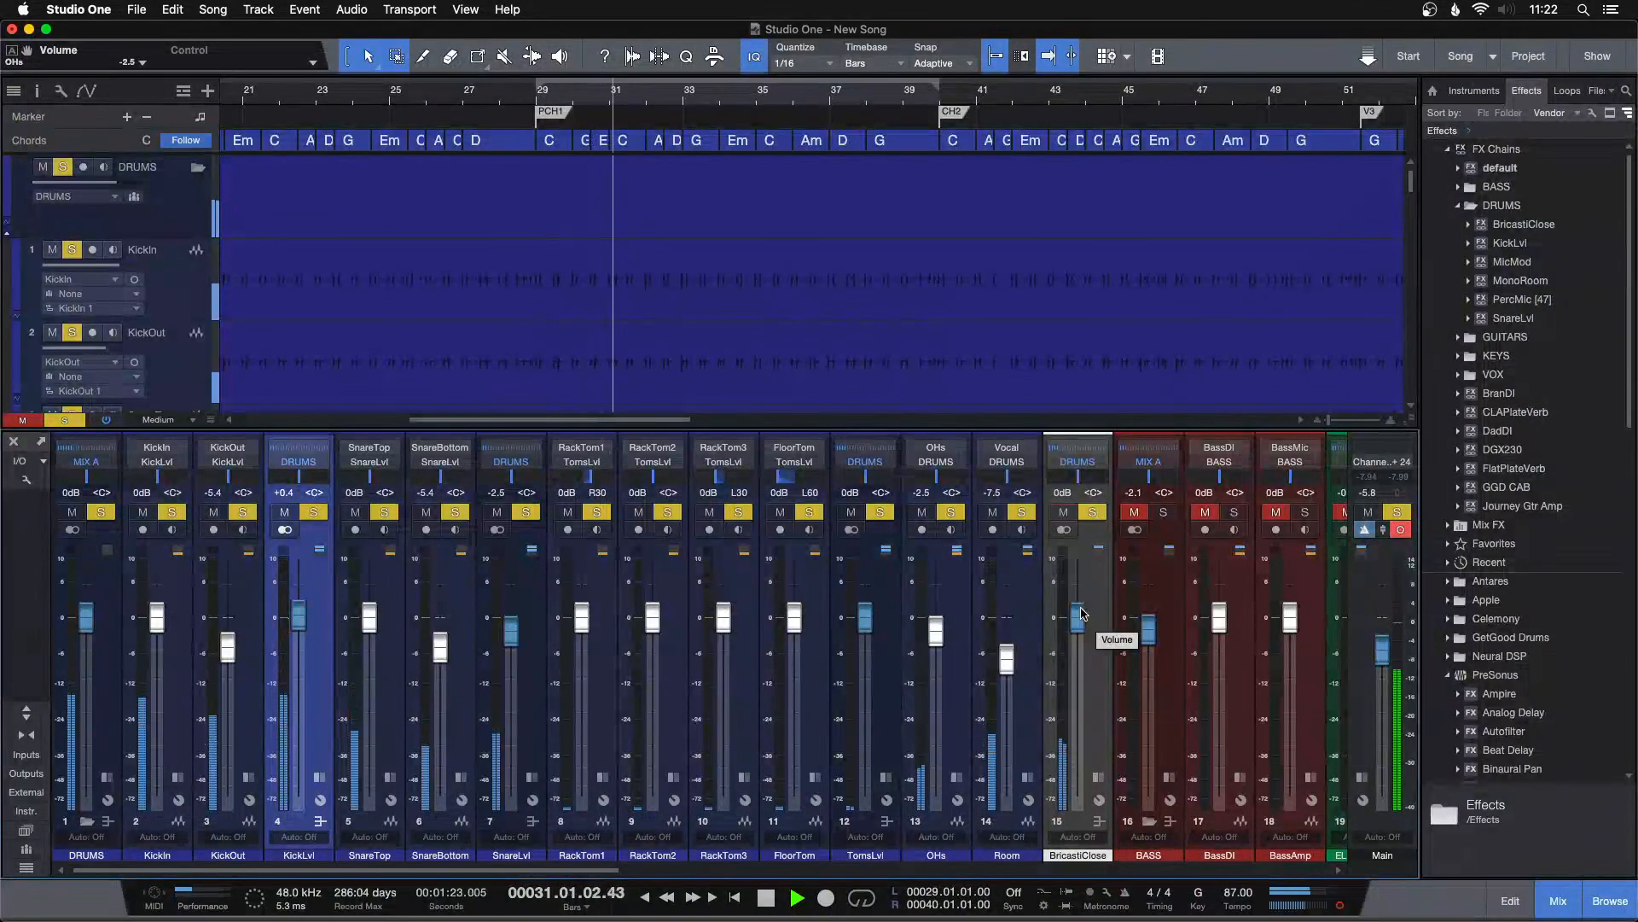
scroll(1081, 613, "up", 1)
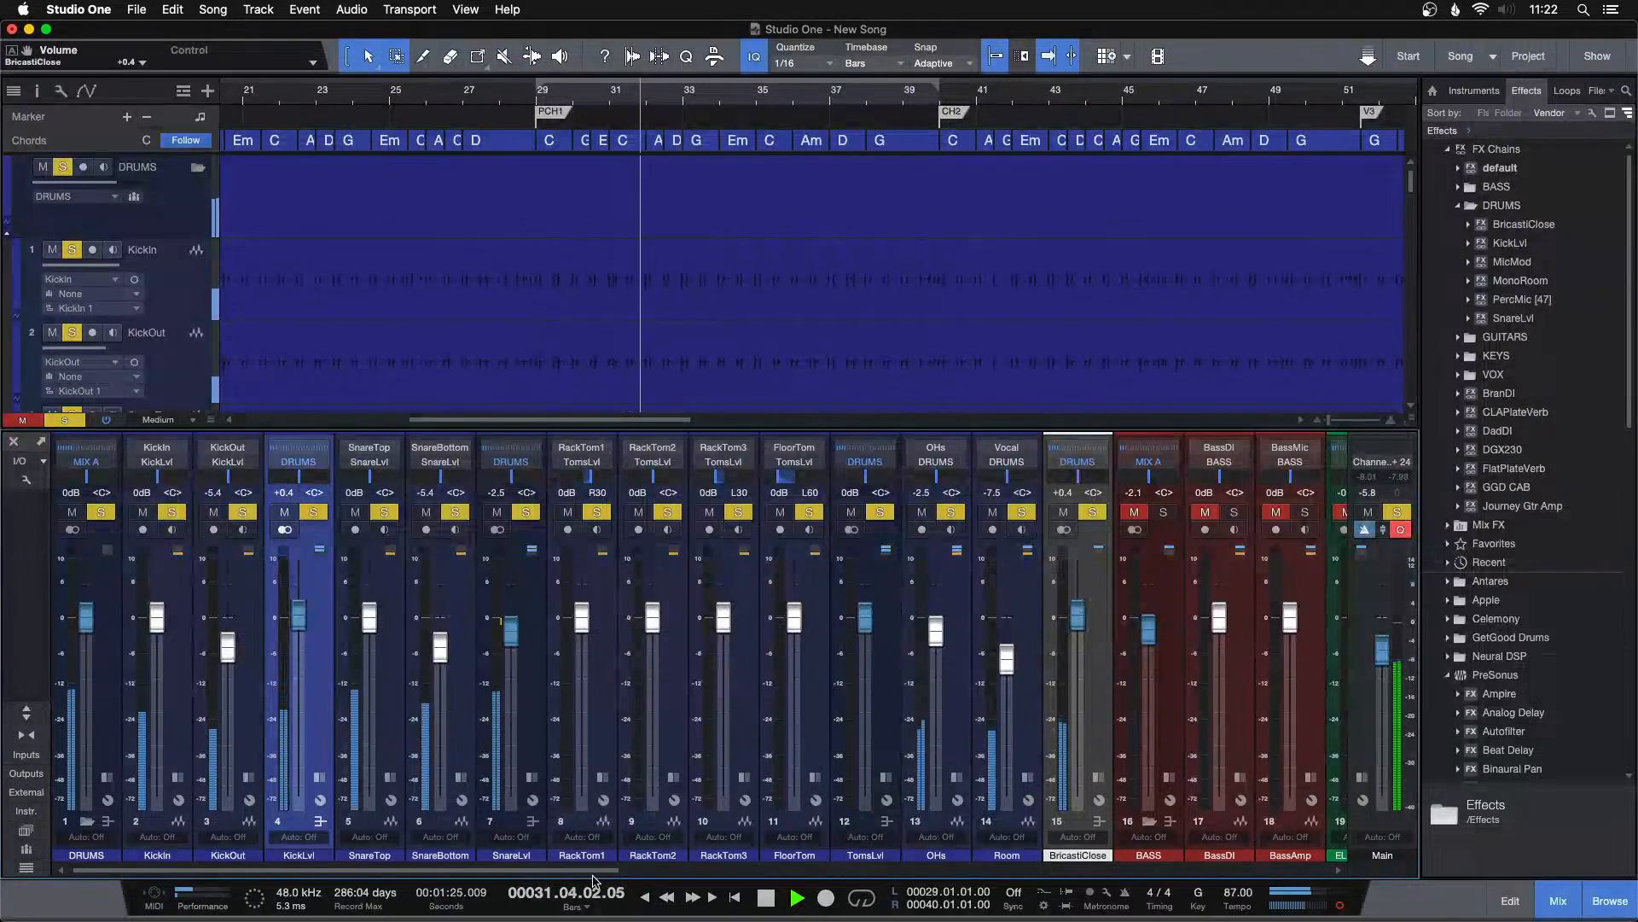
Add the BASS bus to the solo at -2.5 dB and restart playback from bar 29.
left_click_drag(538, 870, 790, 808)
left_click(560, 511)
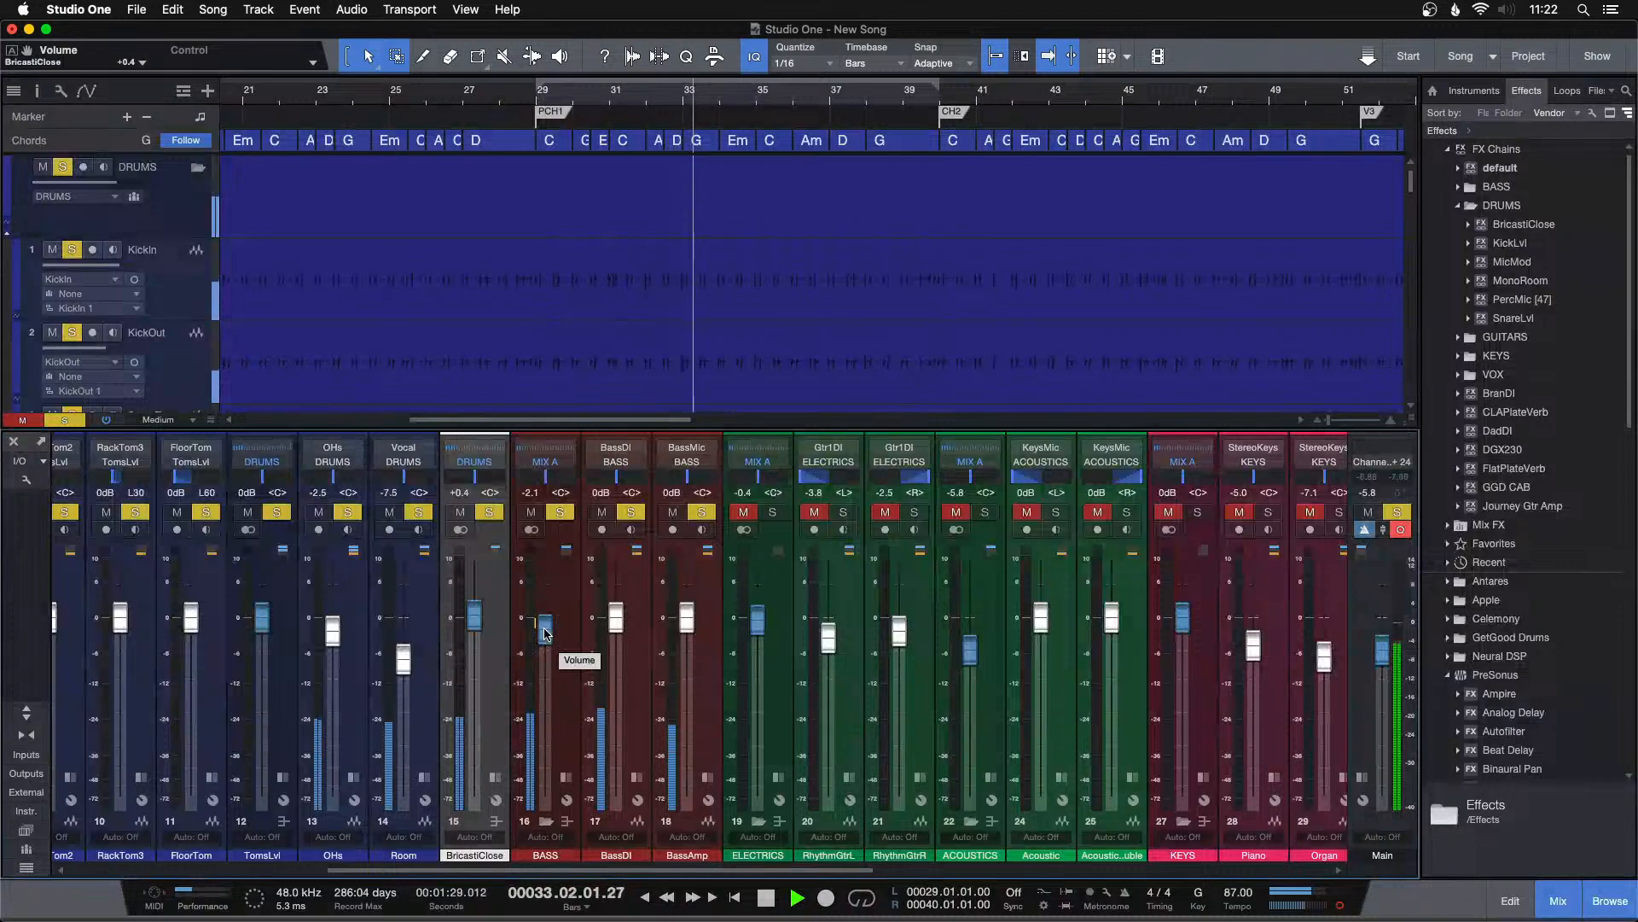
scroll(544, 633, "down", 1)
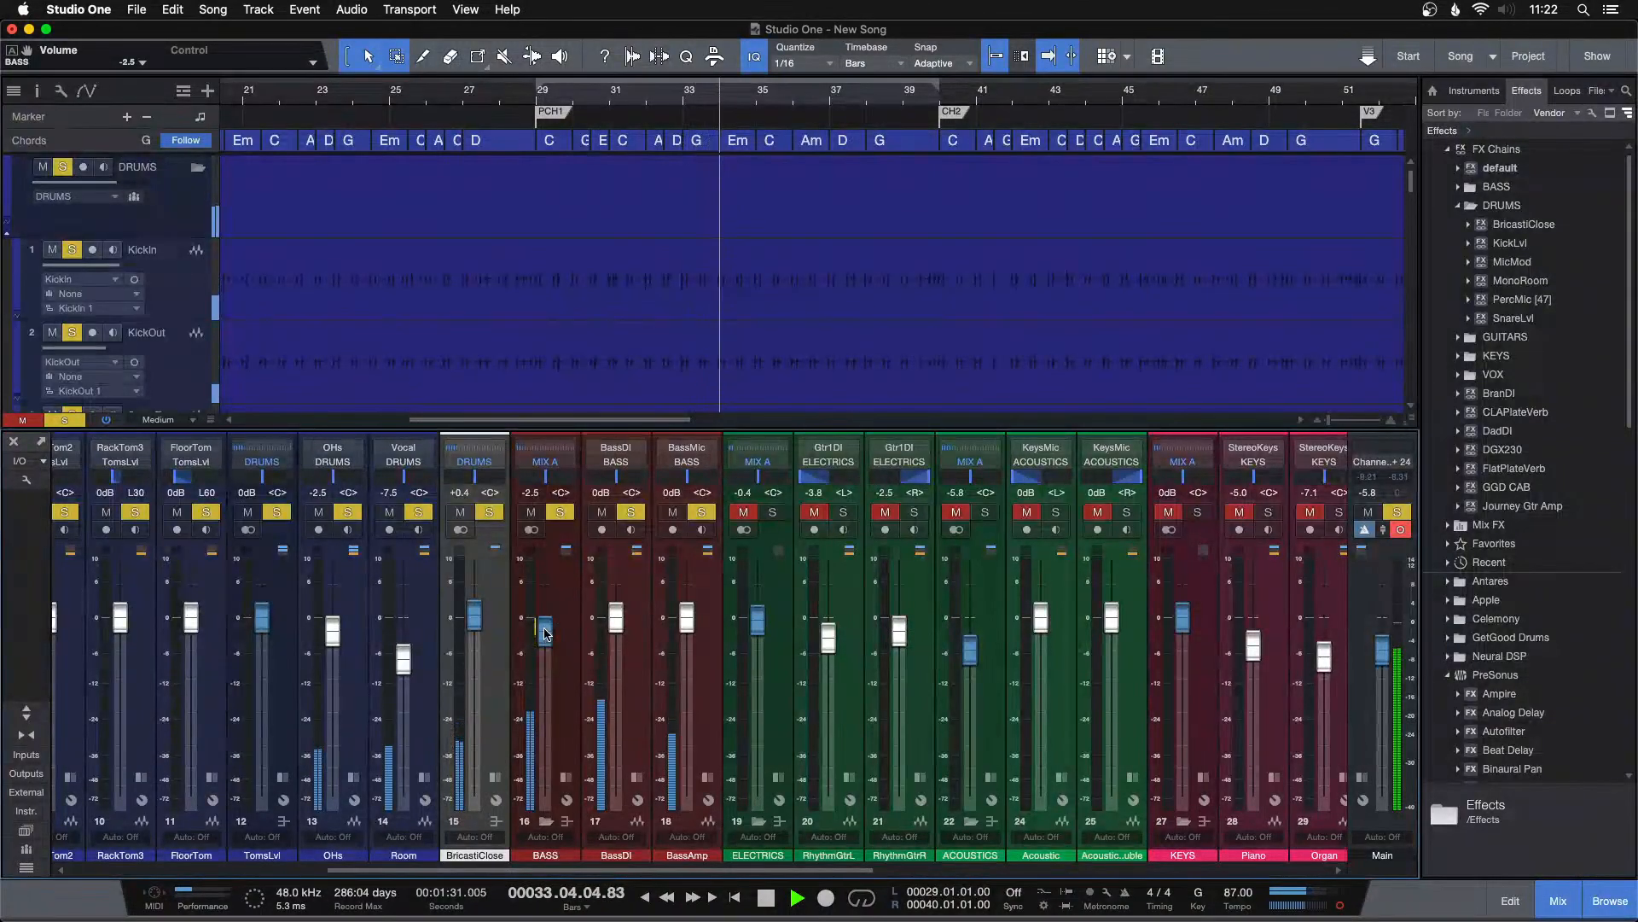
key("KP_1")
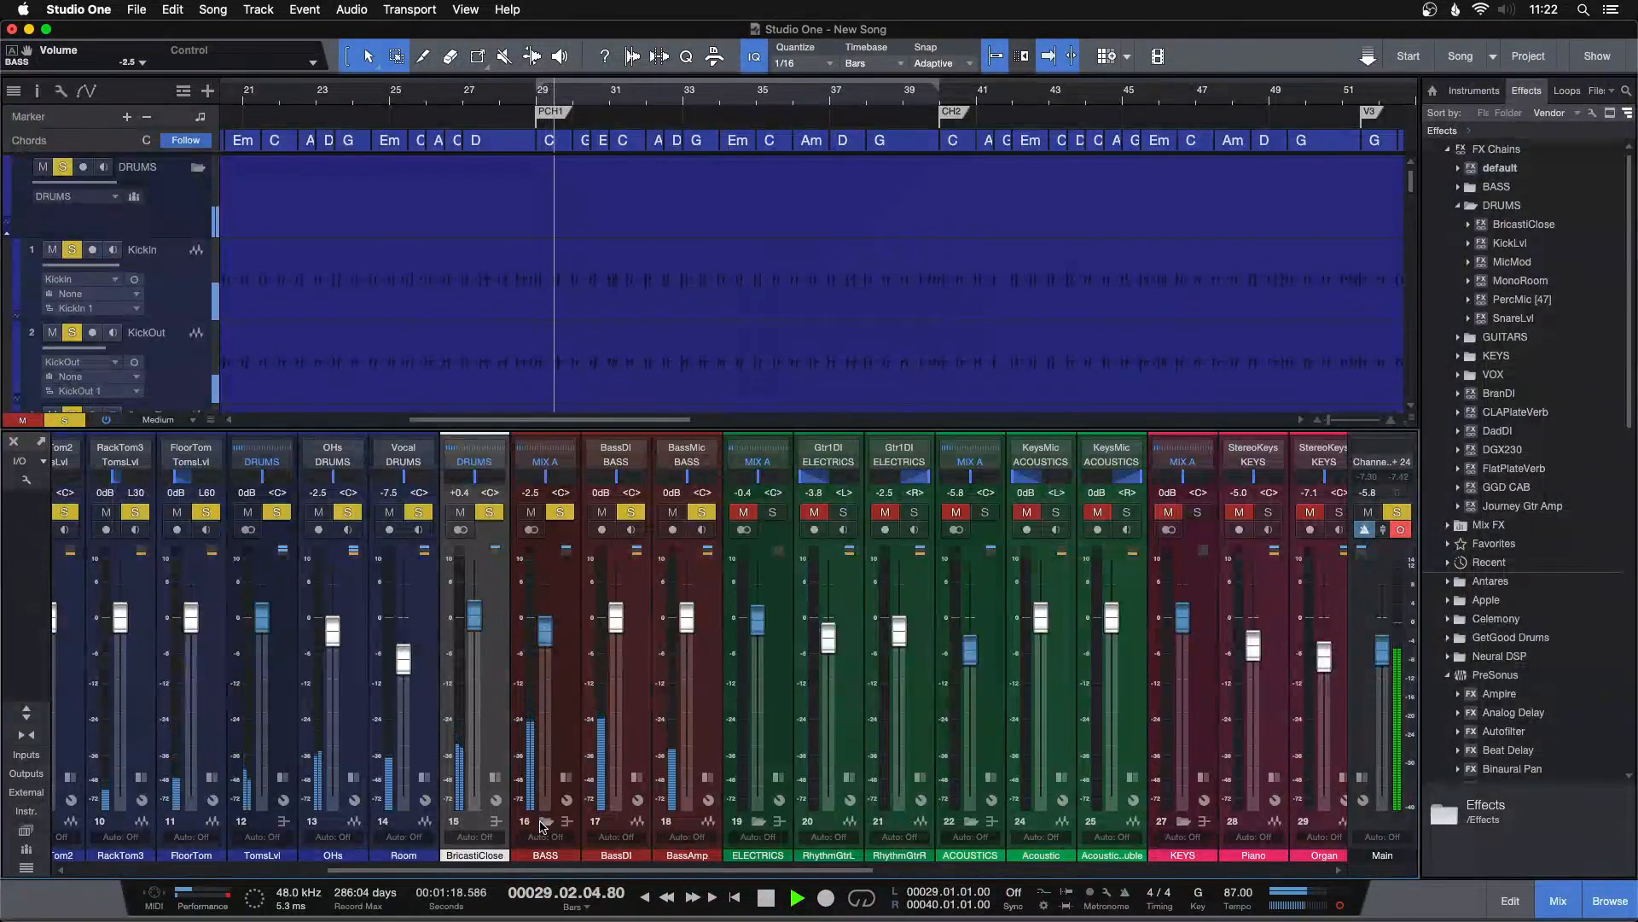
Check the Pro EQ 2 insert on the BASS bus and lower the BASS fader to -2.9 dB.
left_click(277, 870)
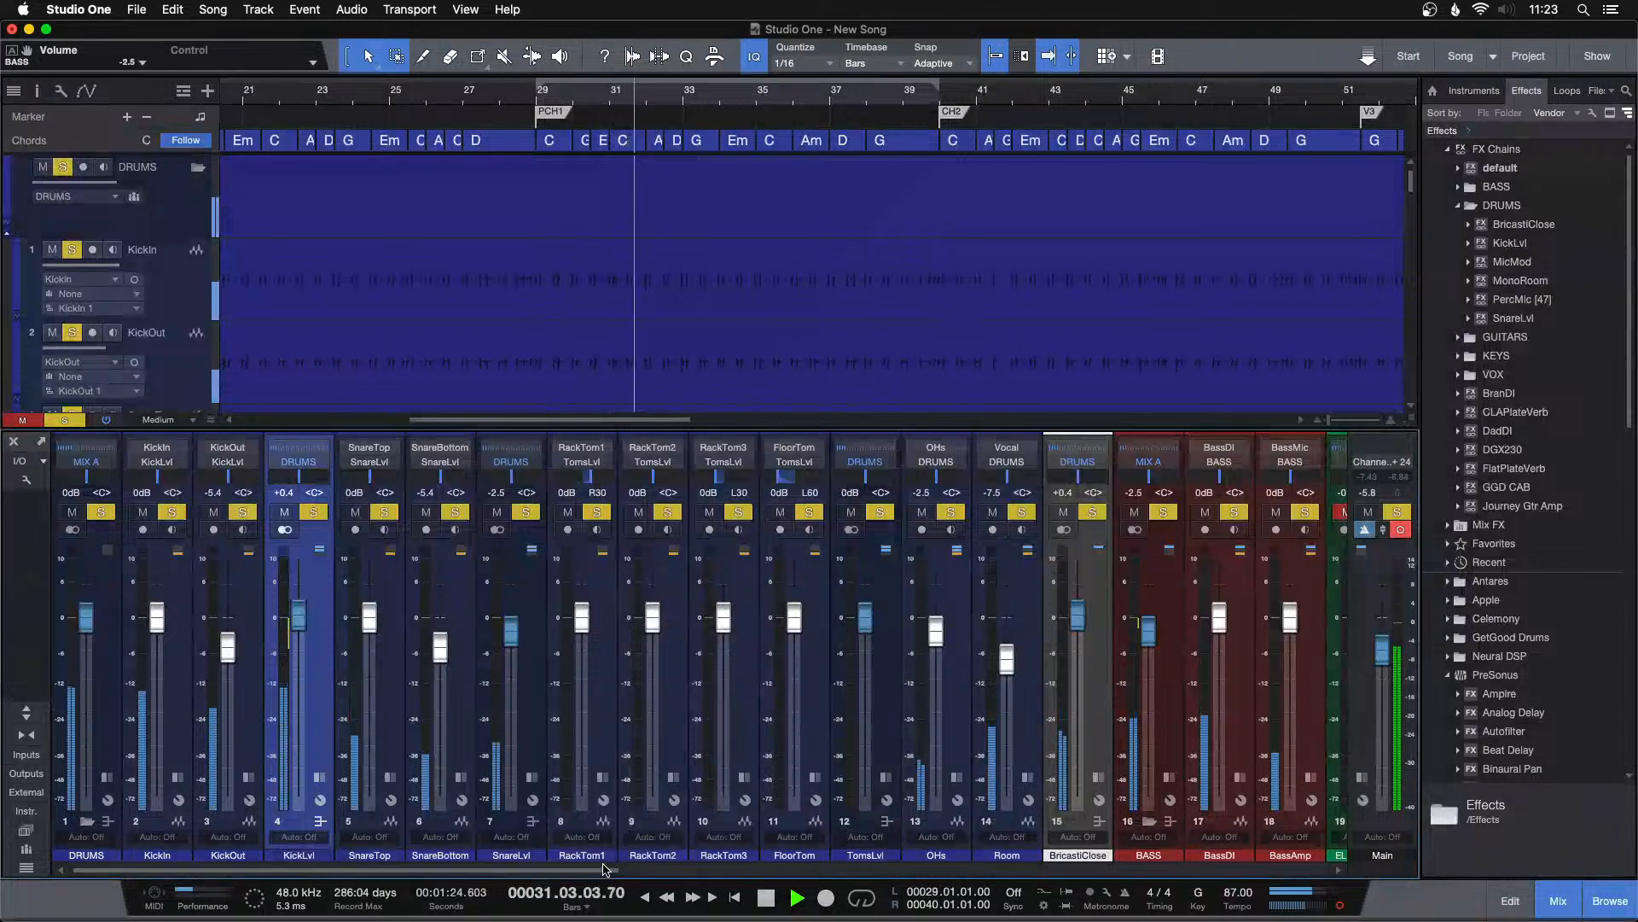
left_click_drag(600, 871, 754, 864)
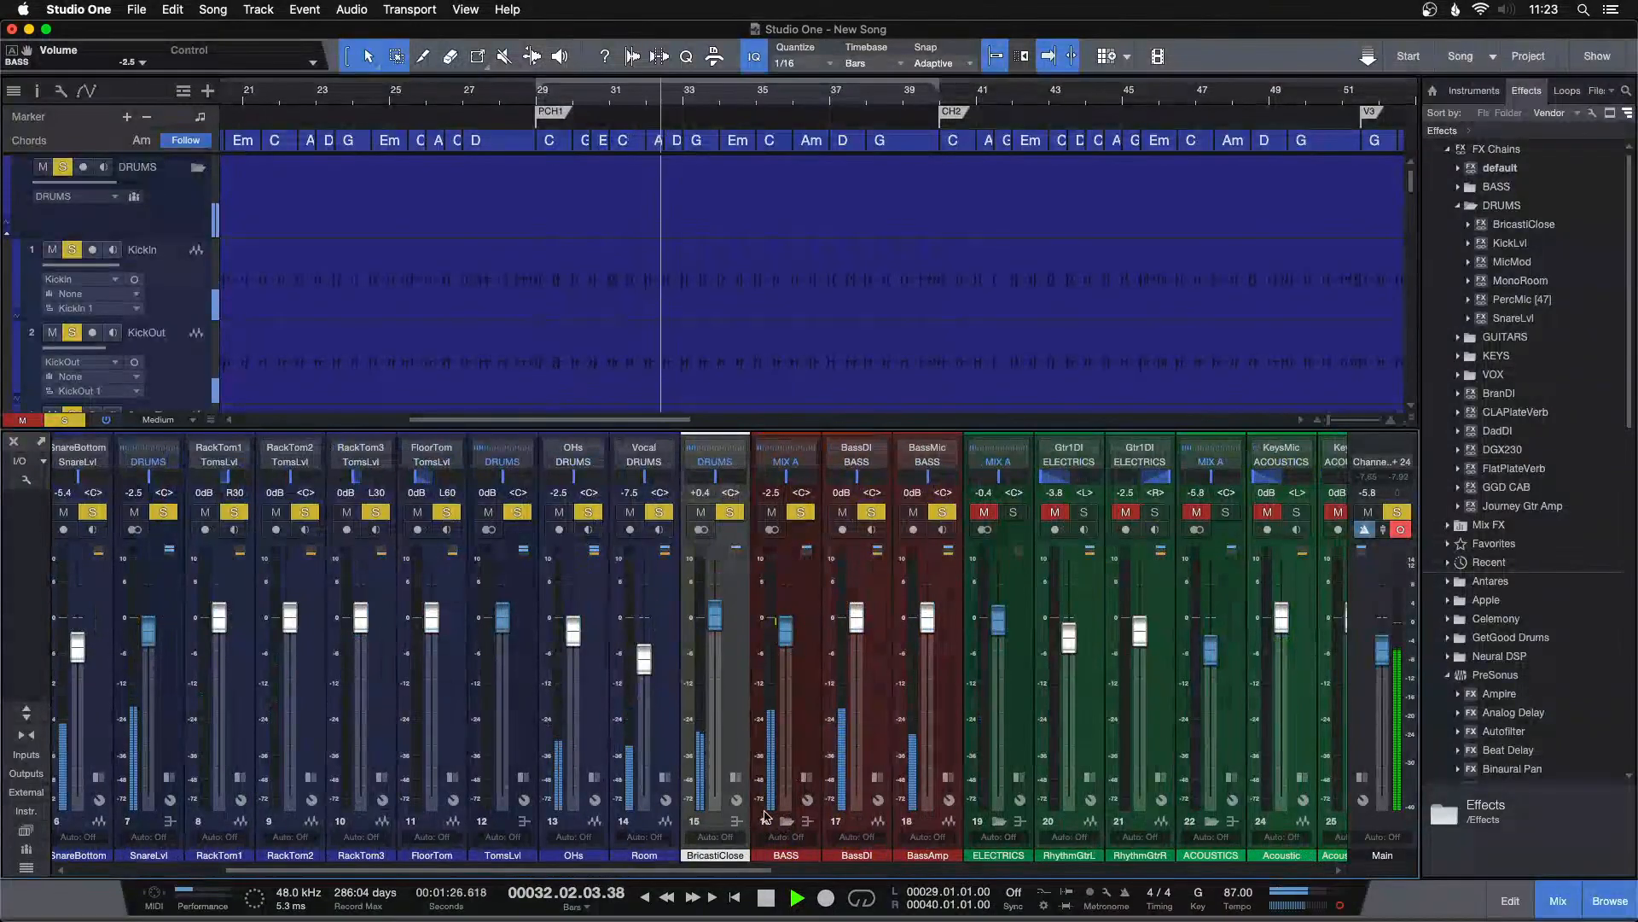
left_click(808, 820)
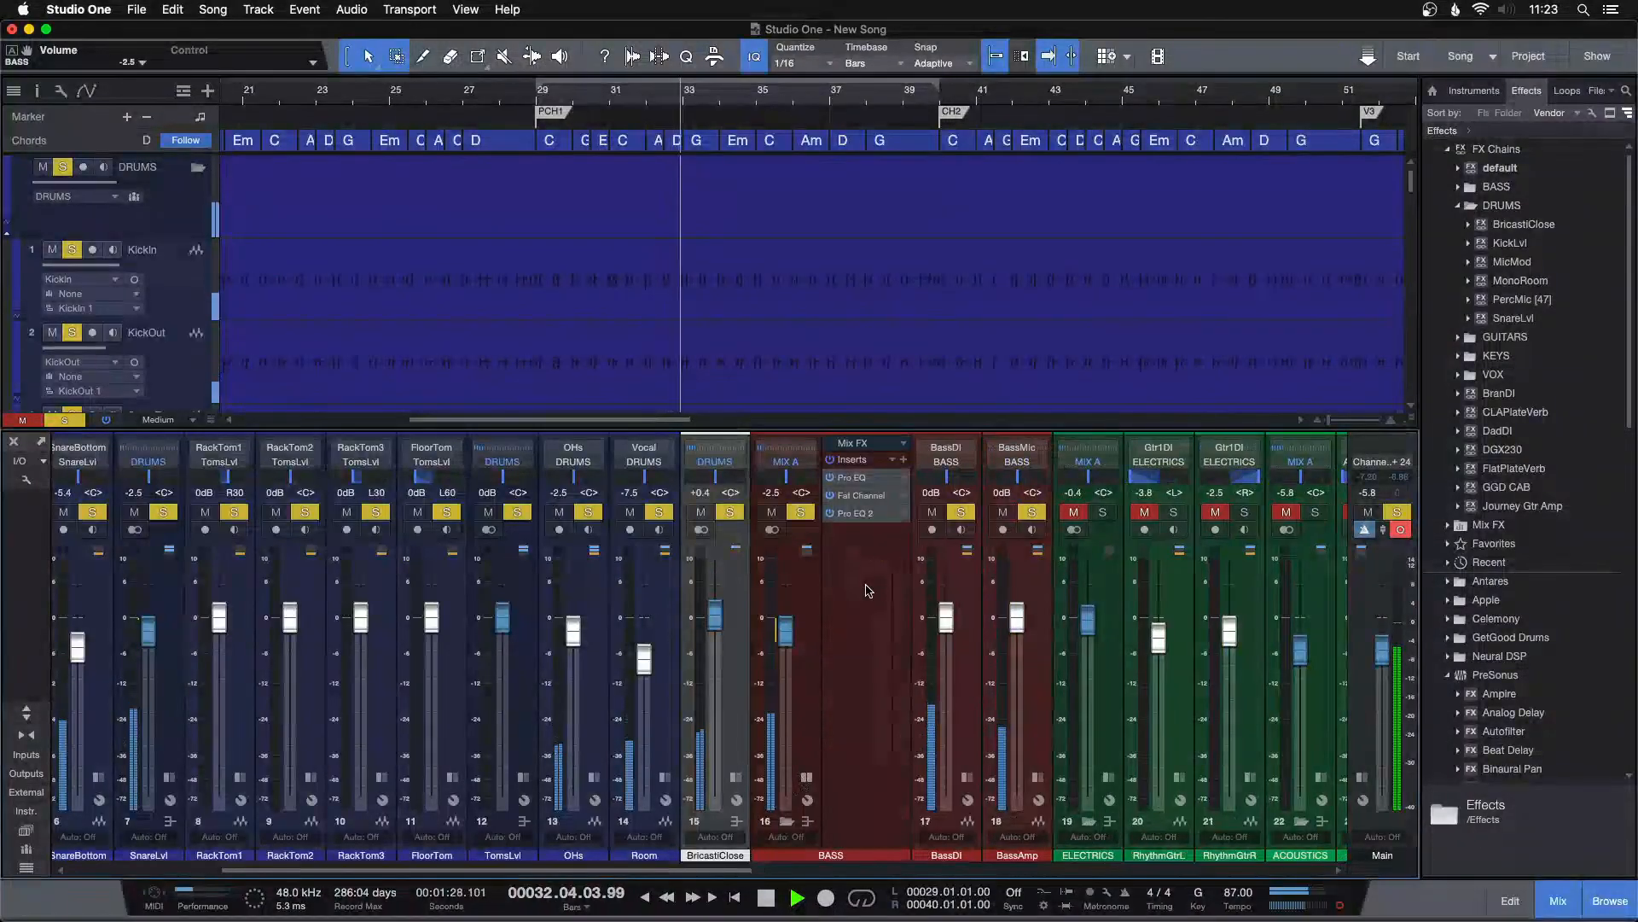
left_click(856, 513)
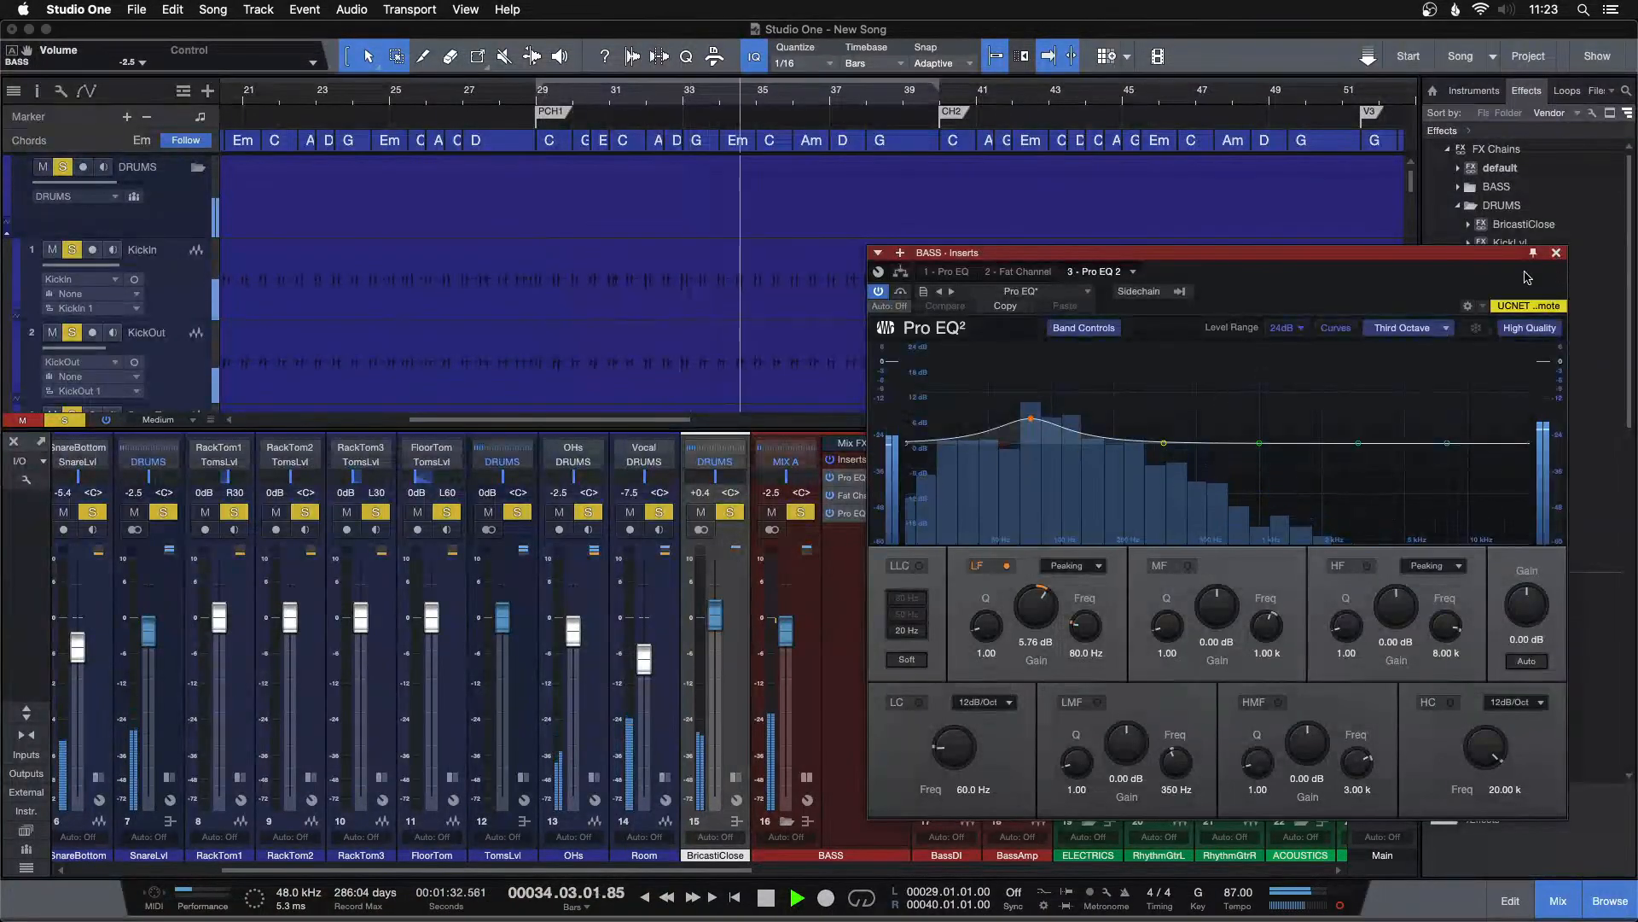
left_click(1555, 255)
left_click(807, 778)
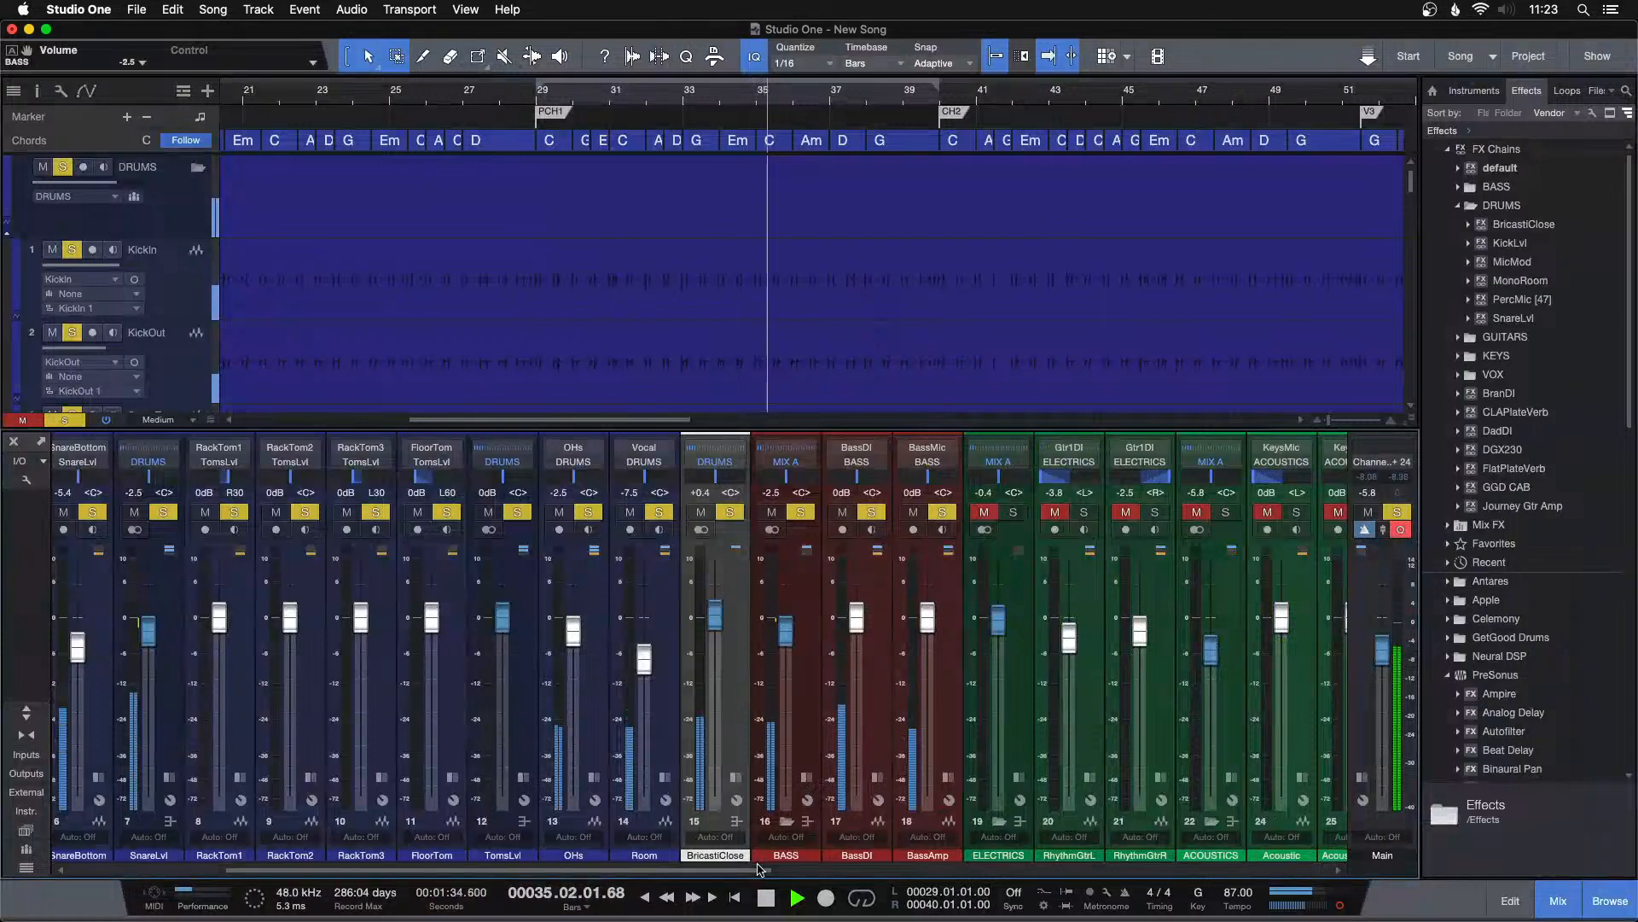
scroll(722, 646, "right", 2)
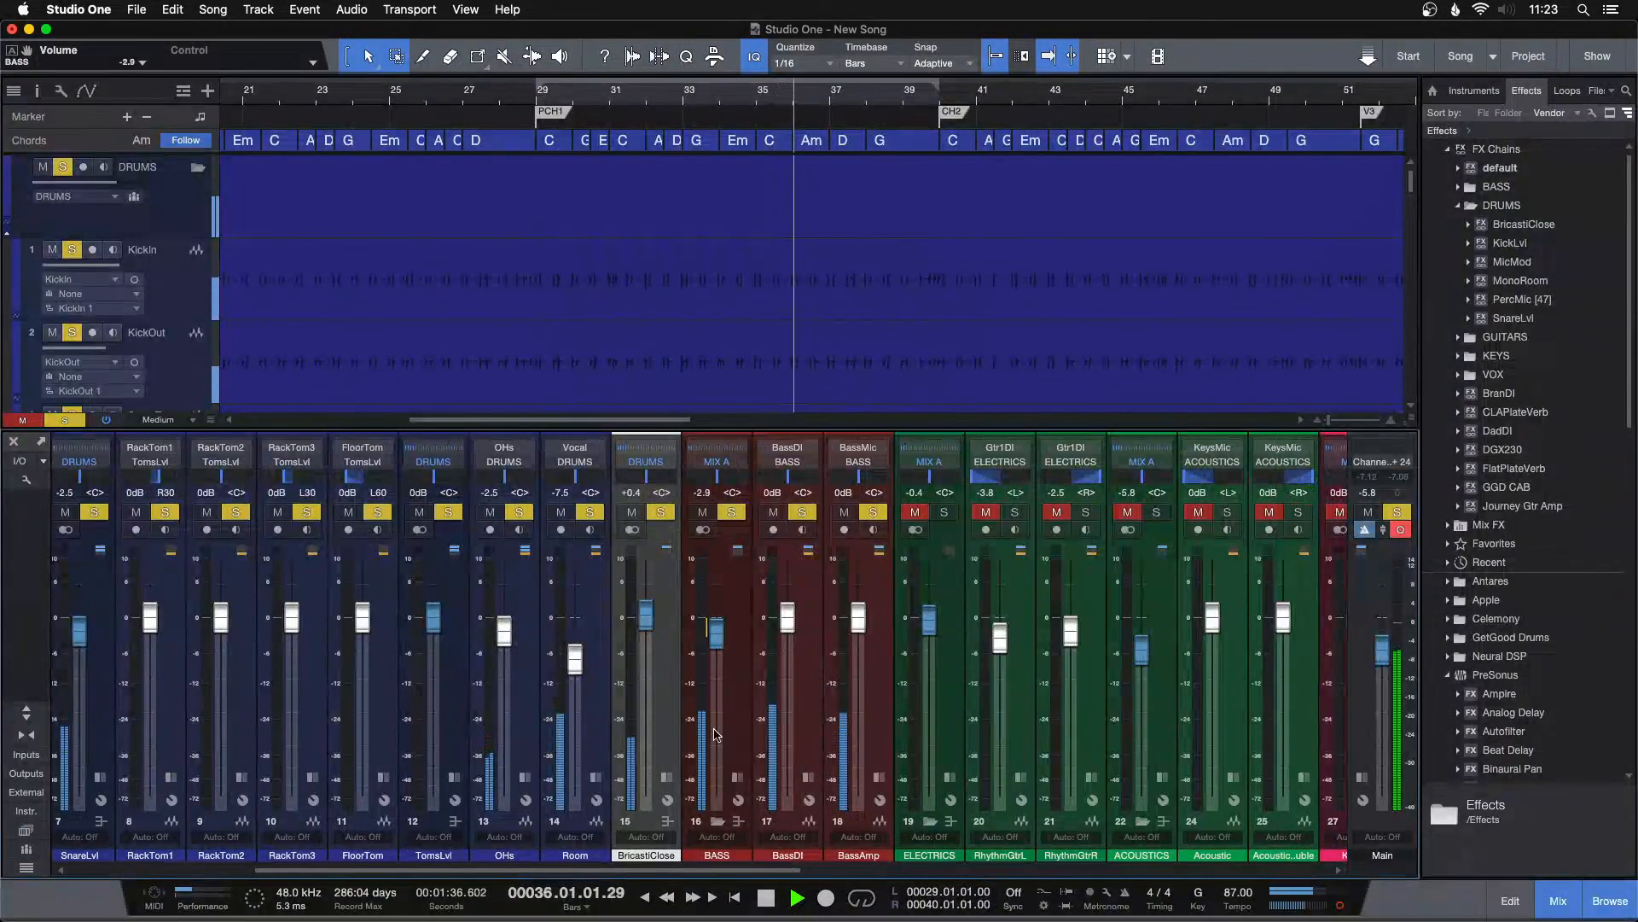
scroll(885, 838, "right", 6)
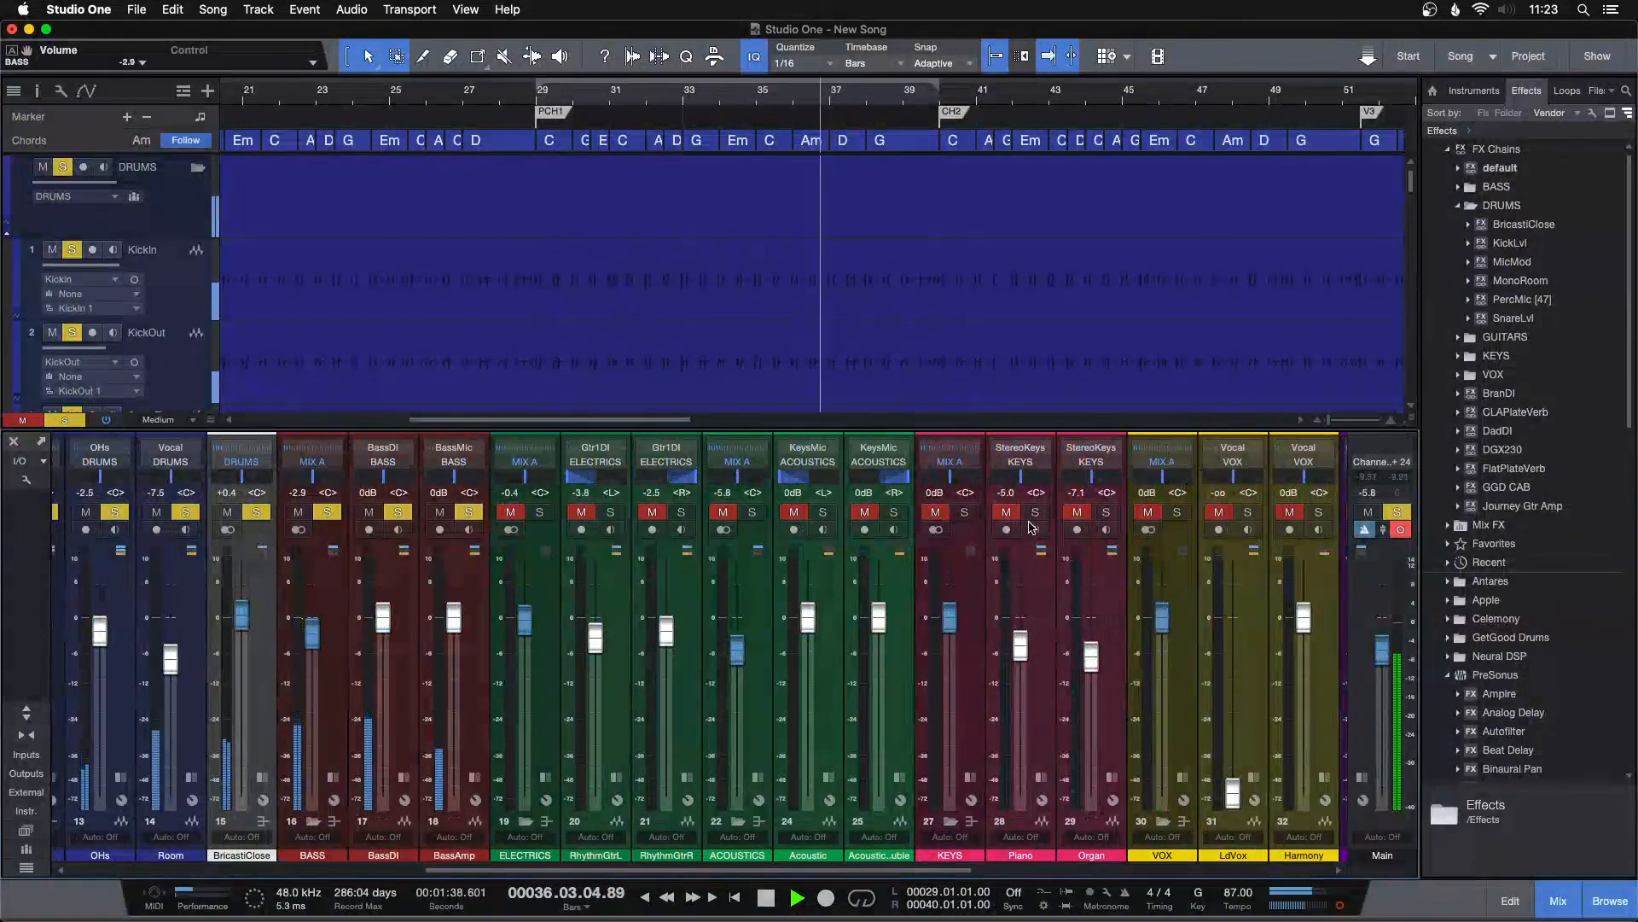
Add the ACOUSTICS bus at -6.3 dB and the KEYS bus's Piano channel at -5.4 dB to the solo.
left_click(756, 512)
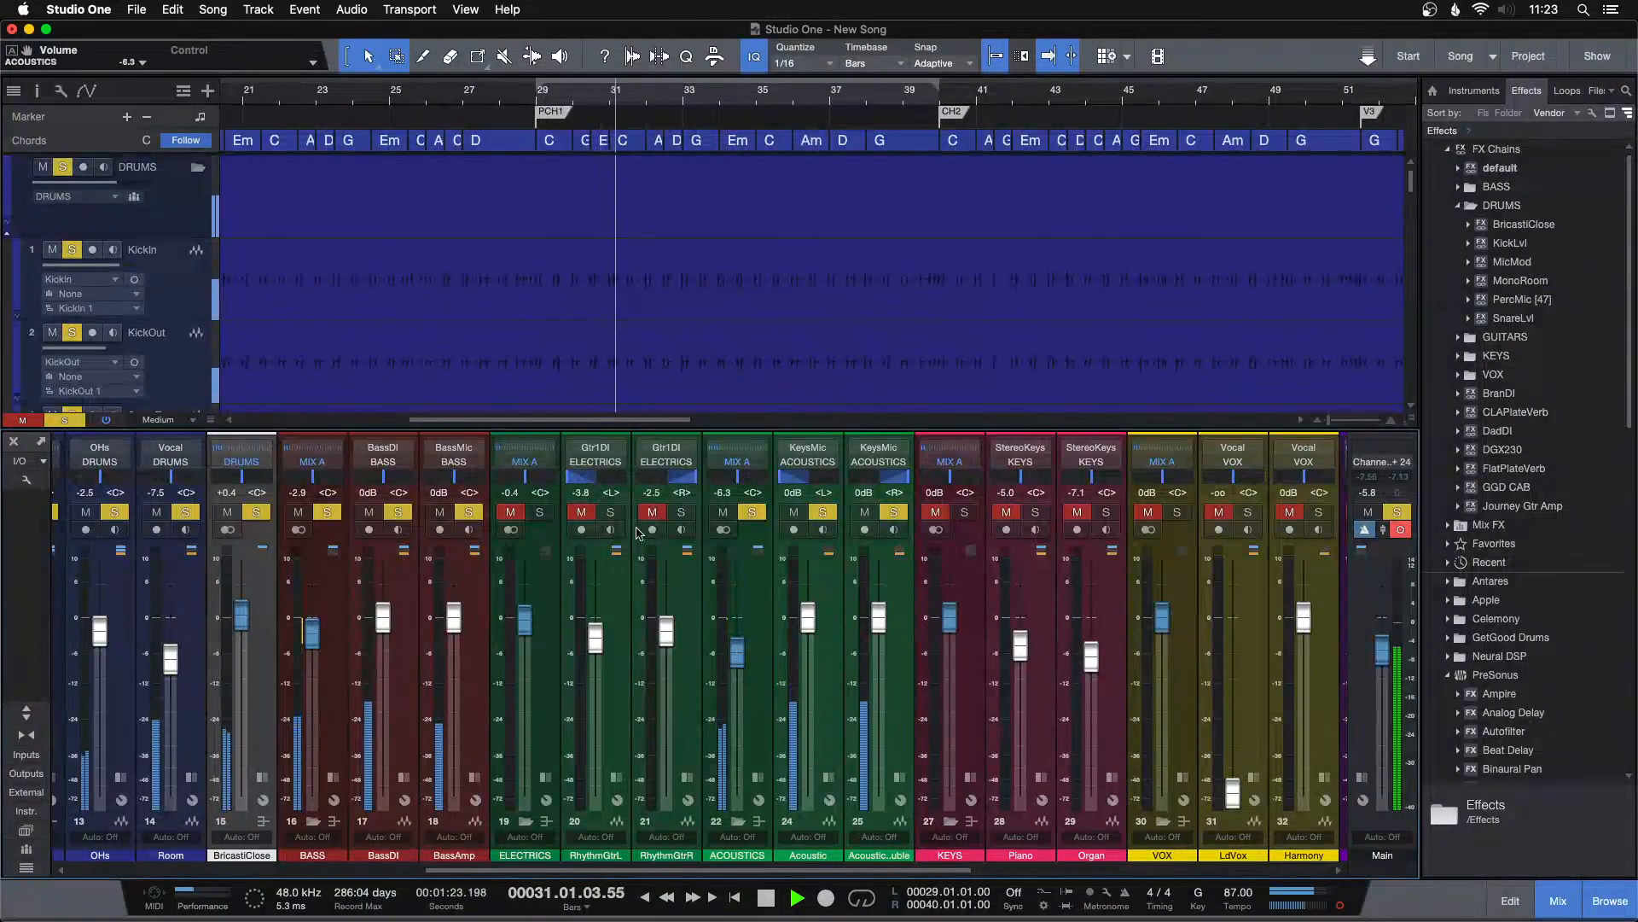
left_click(1036, 512)
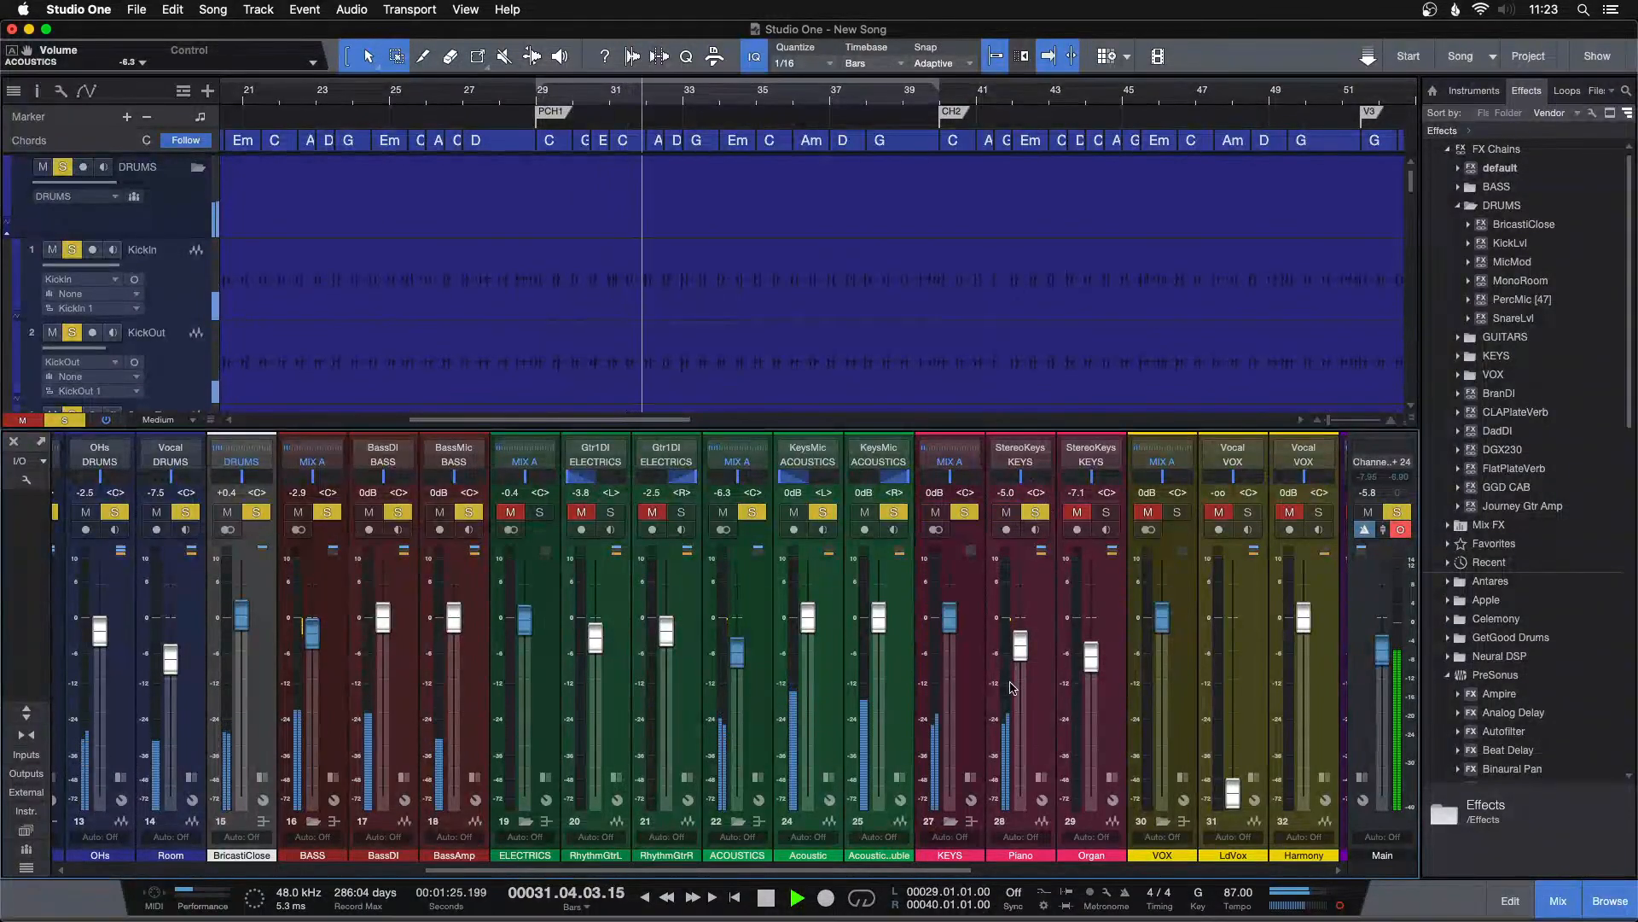
left_click_drag(1020, 645, 1021, 648)
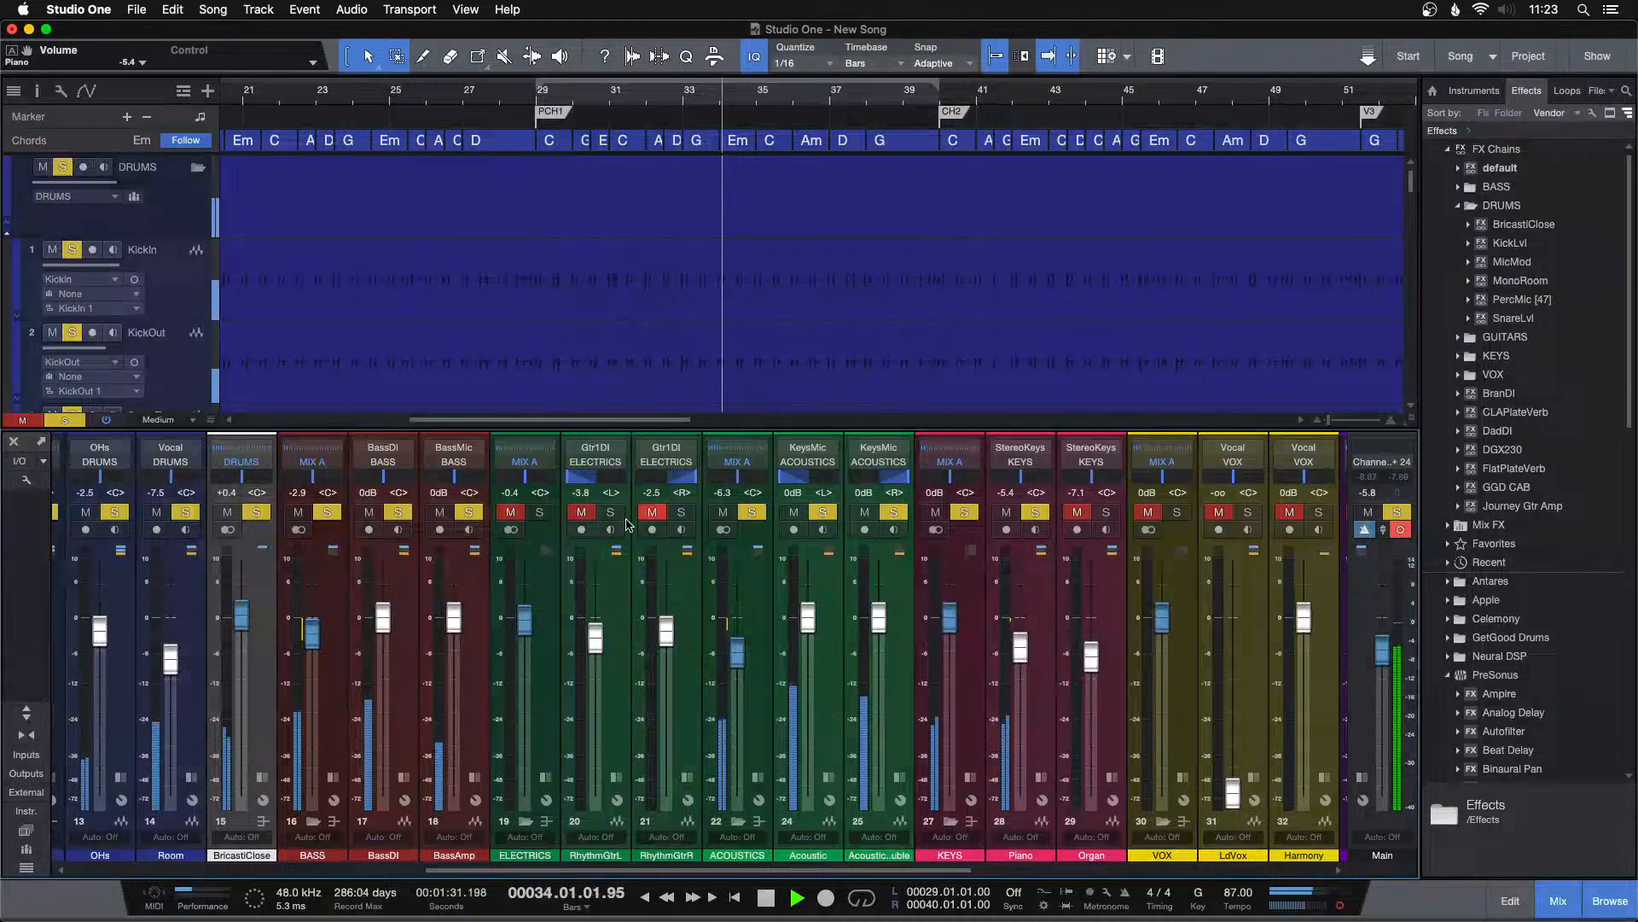
Add the ELECTRICS bus at -0.8 dB and the Organ channel at -6.7 dB to the solo.
left_click(541, 512)
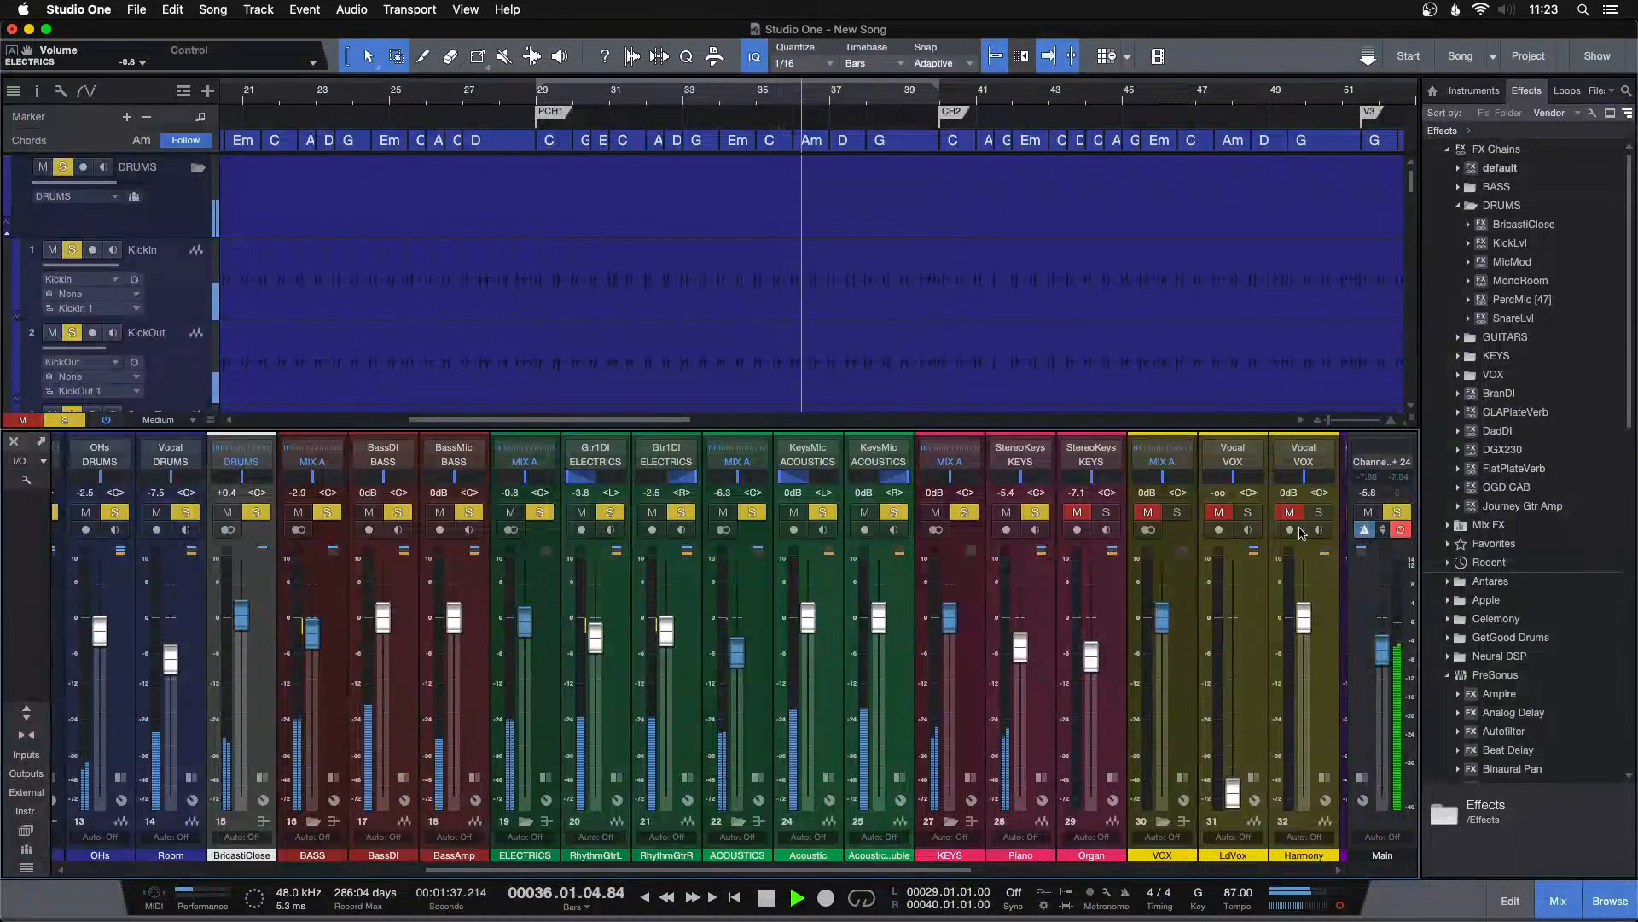
left_click(1108, 513)
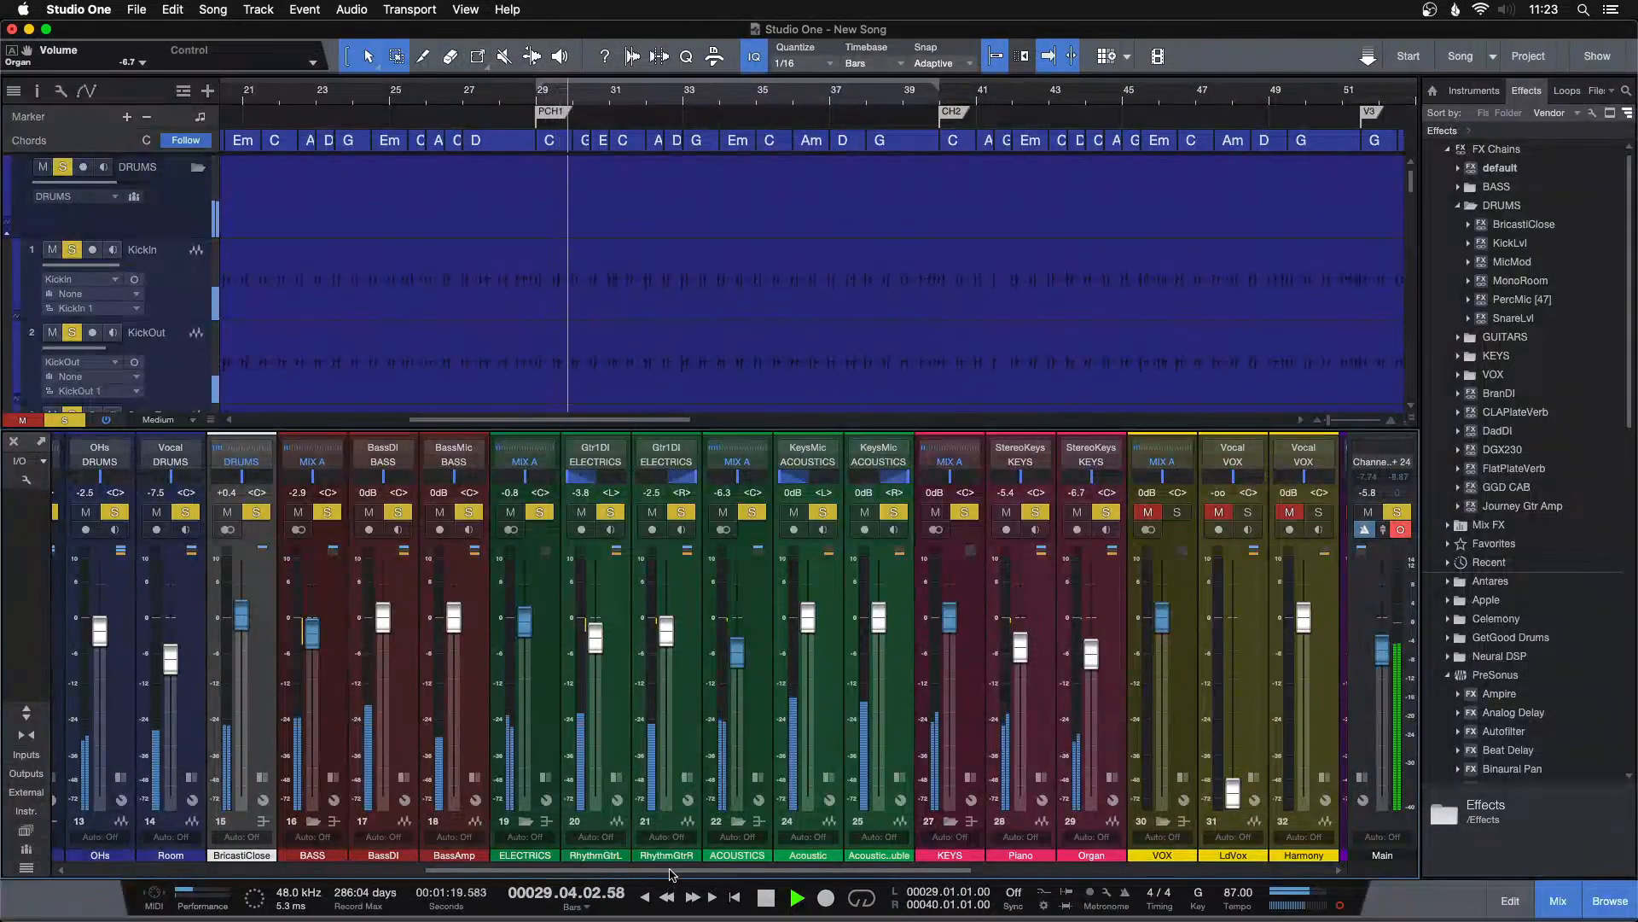
Audition the tom hits leading into CH2 and raise the OHs fader to -2.1 dB, replaying from bar 29.
scroll(1266, 856, "right", 10)
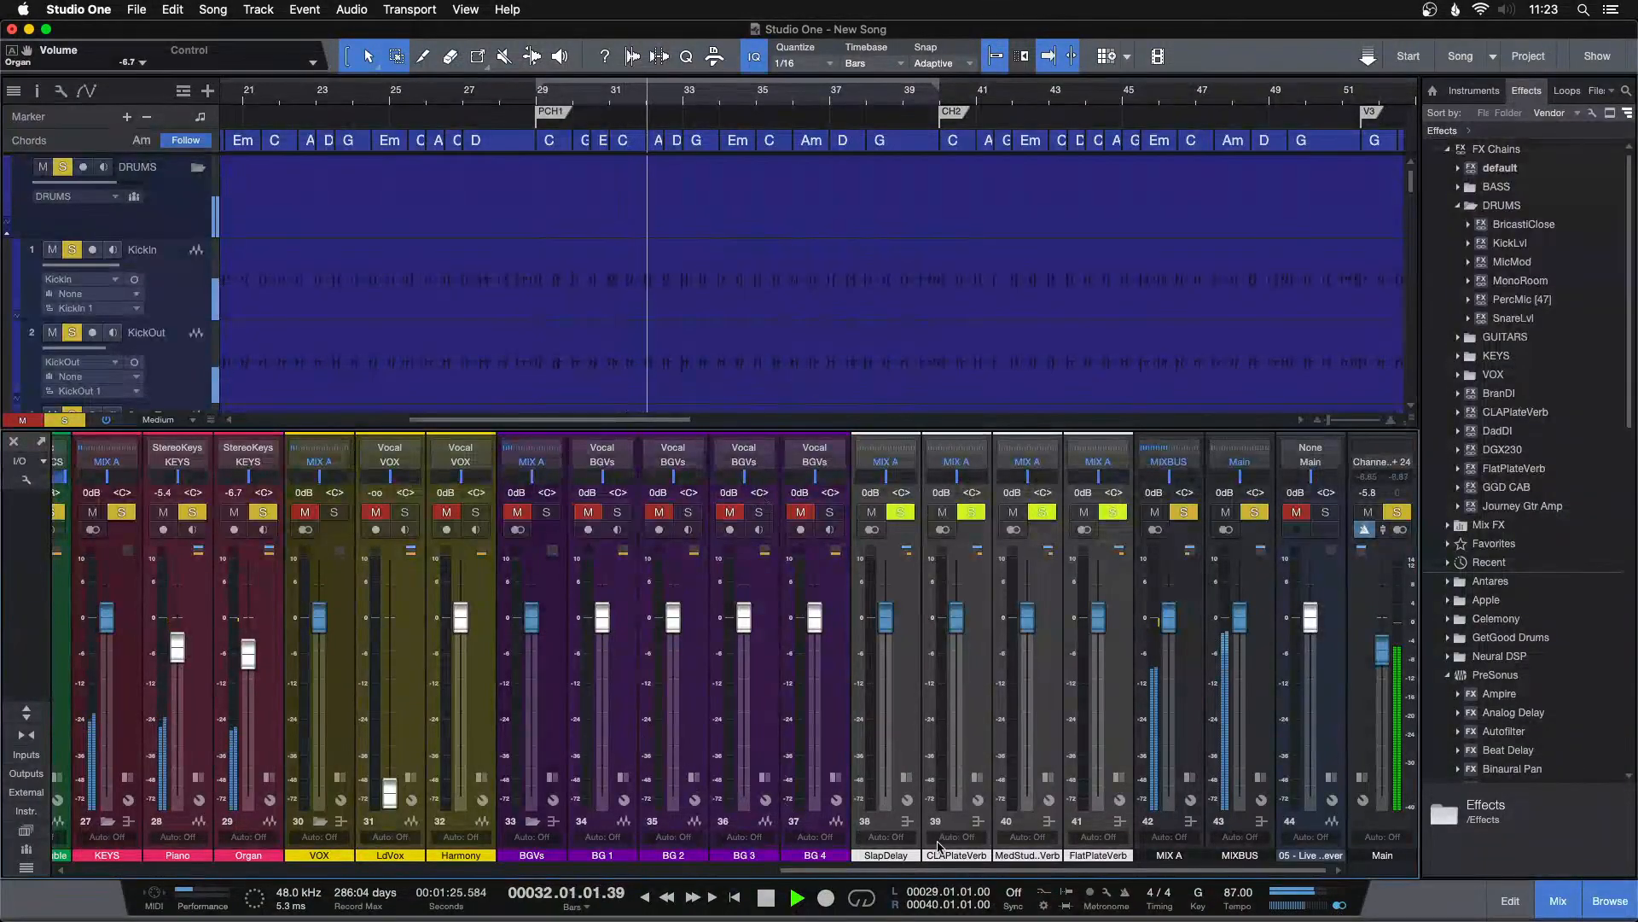
scroll(938, 847, "left", 10)
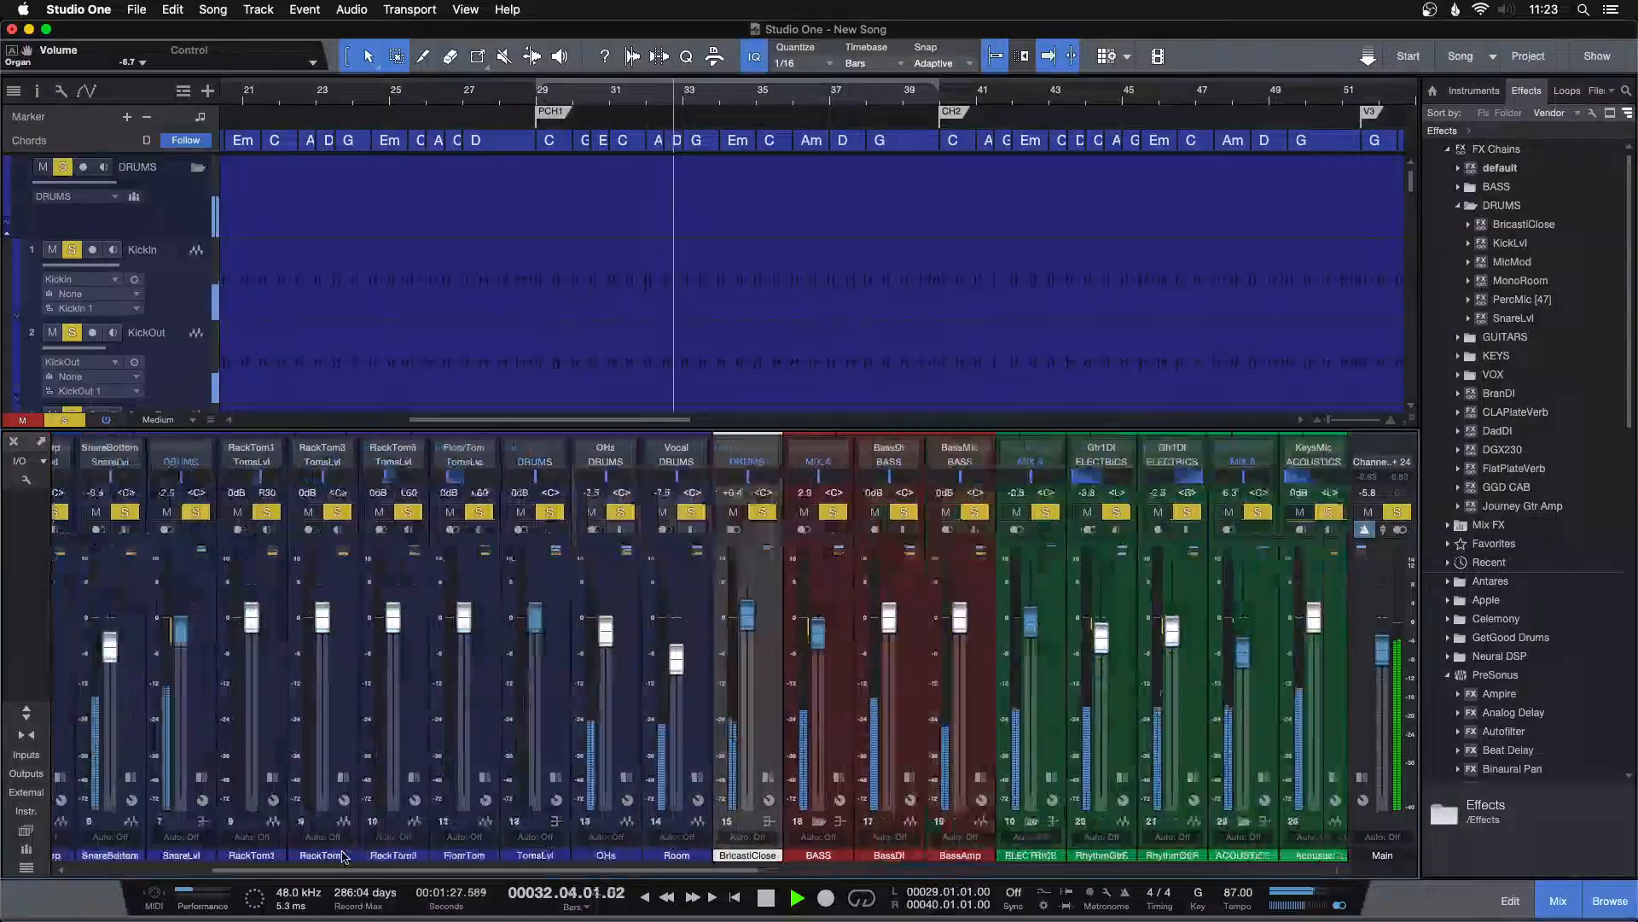
scroll(341, 856, "left", 3)
scroll(976, 298, "down", 3)
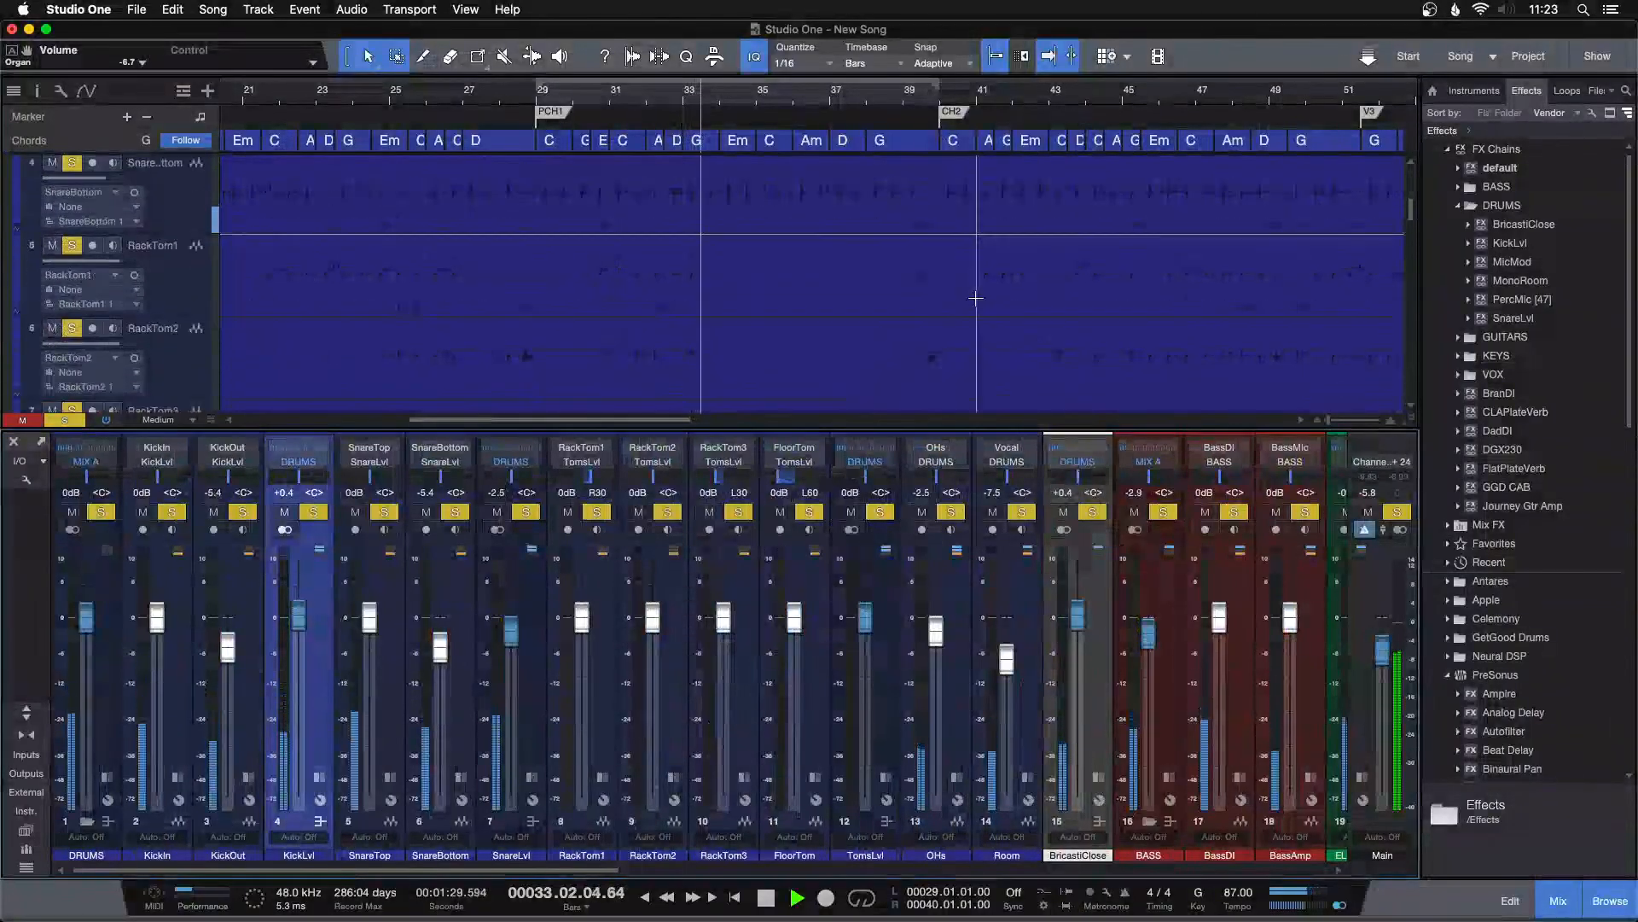
left_click(877, 99)
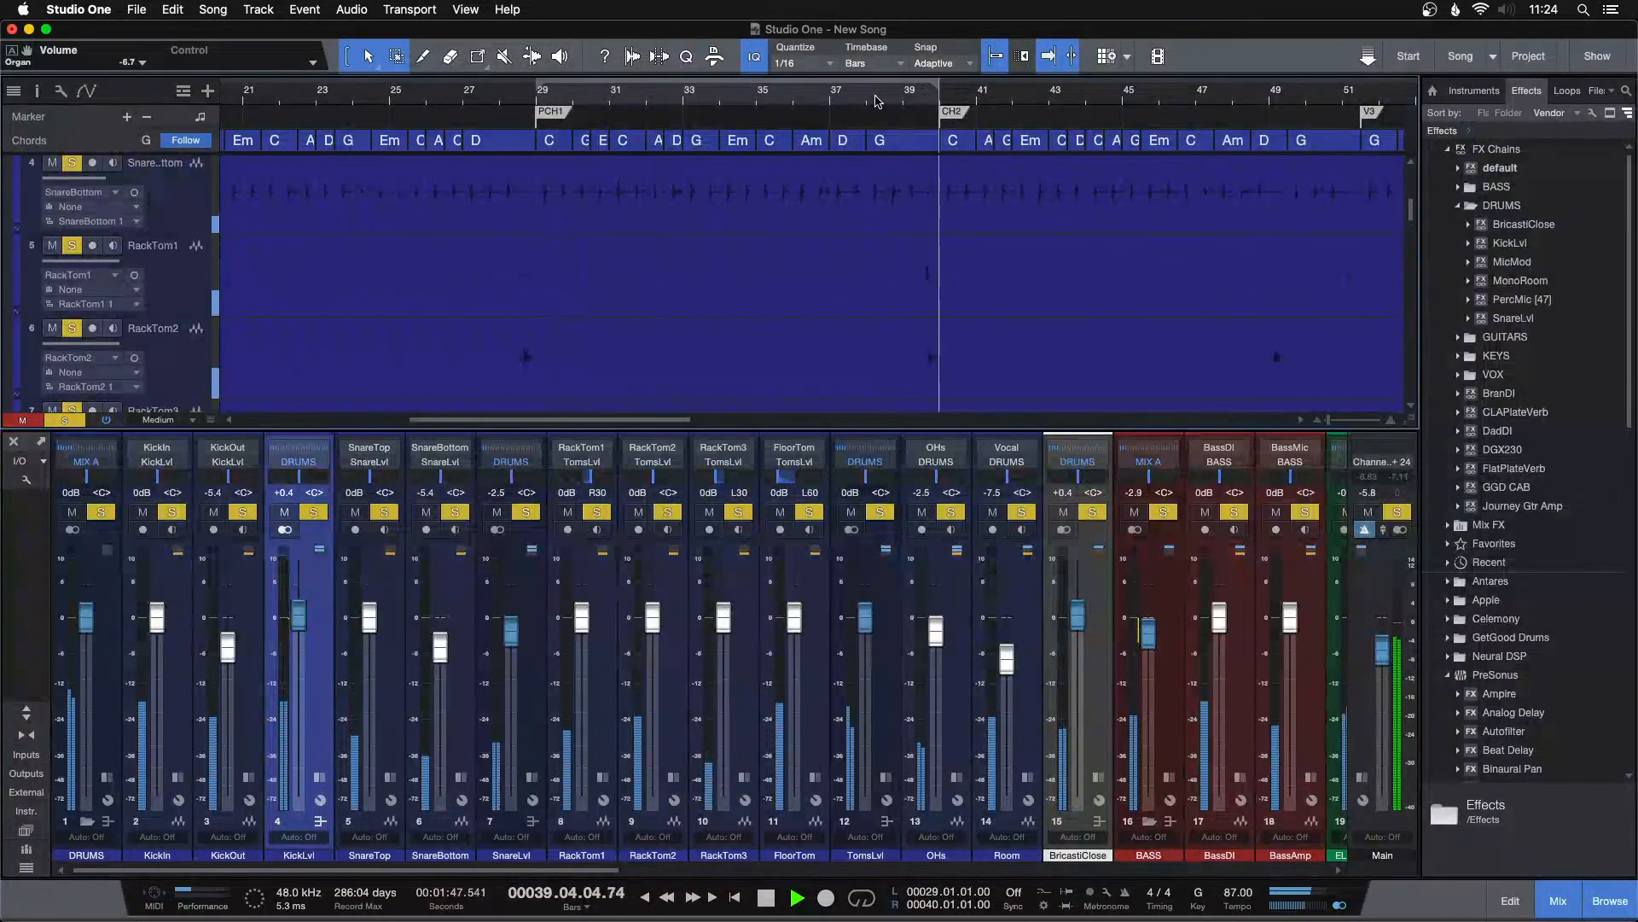
left_click_drag(685, 873, 709, 869)
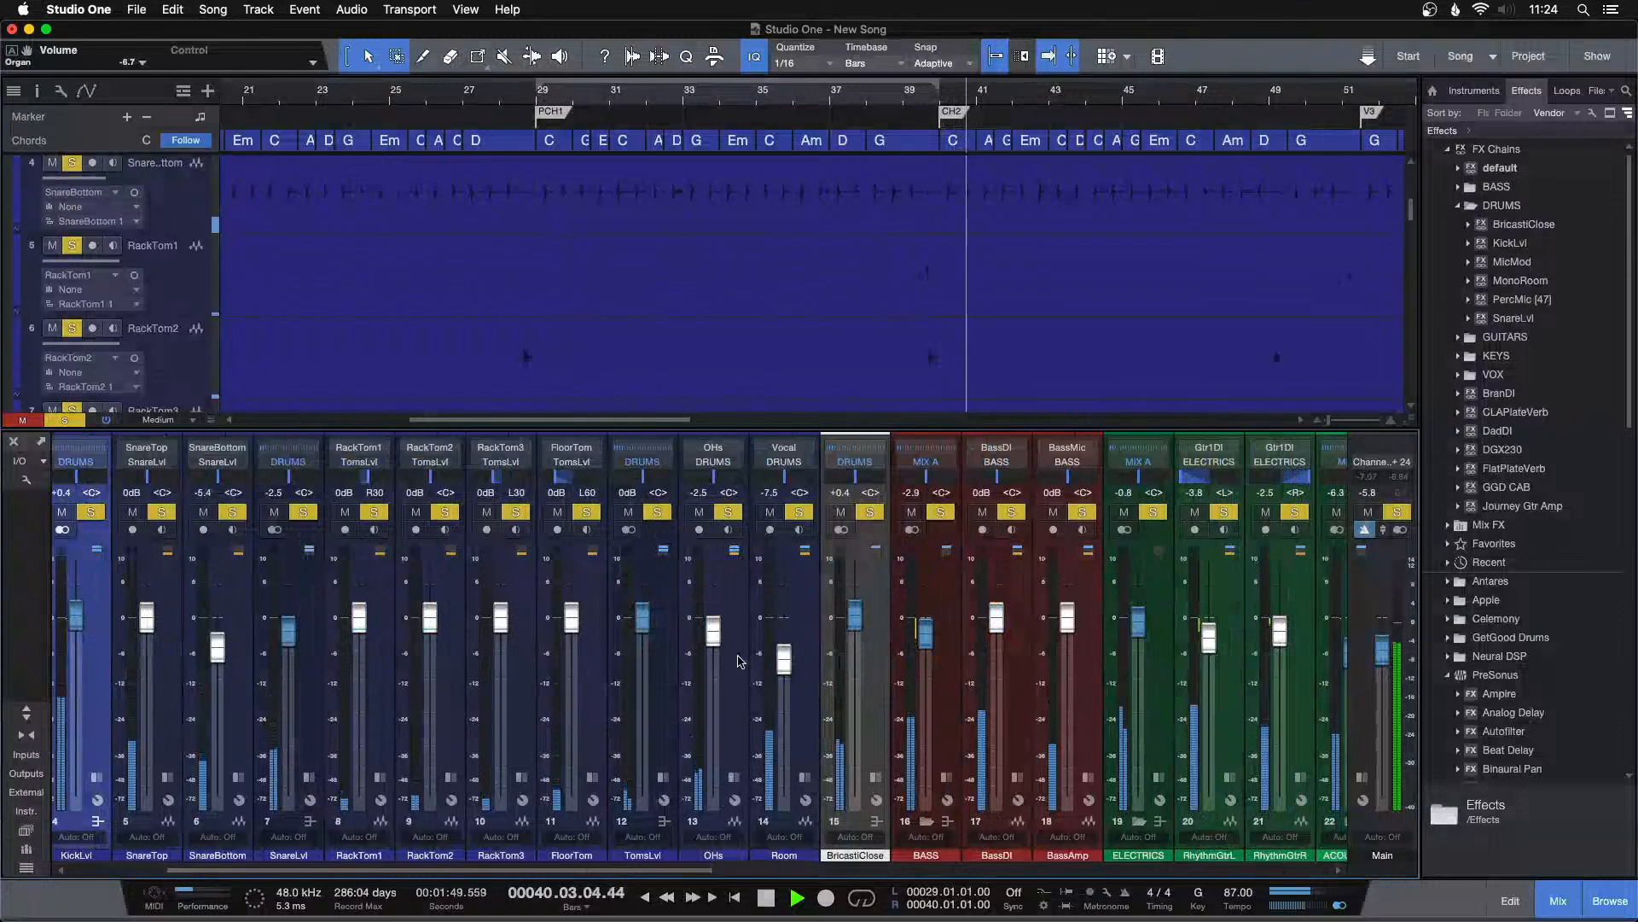
left_click_drag(715, 626, 715, 624)
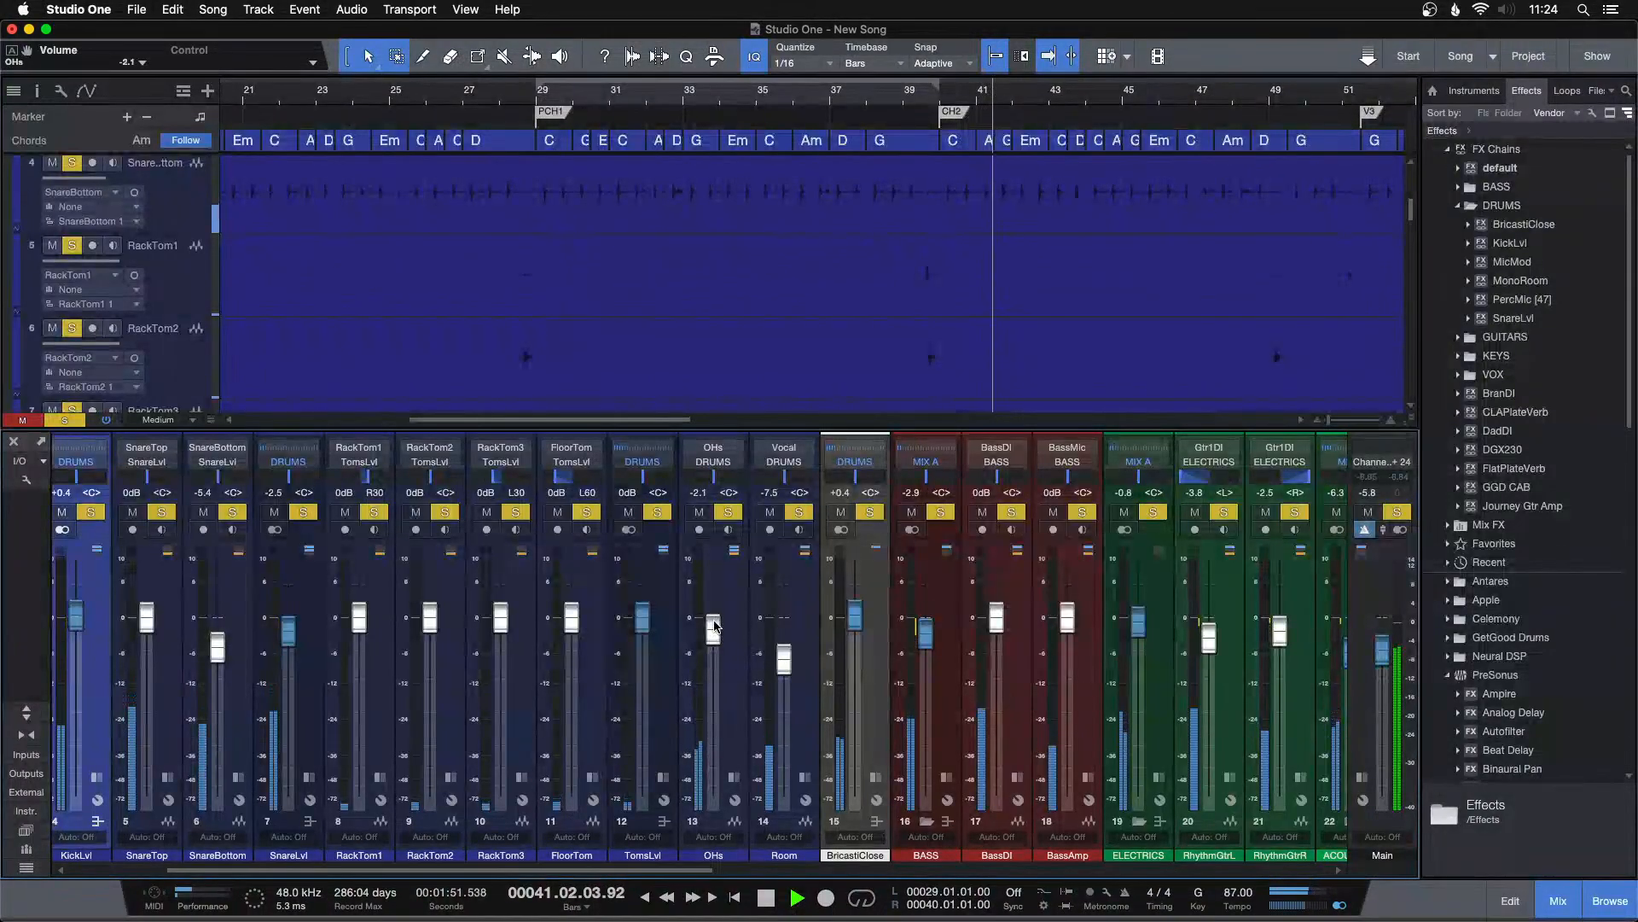
left_click(503, 94)
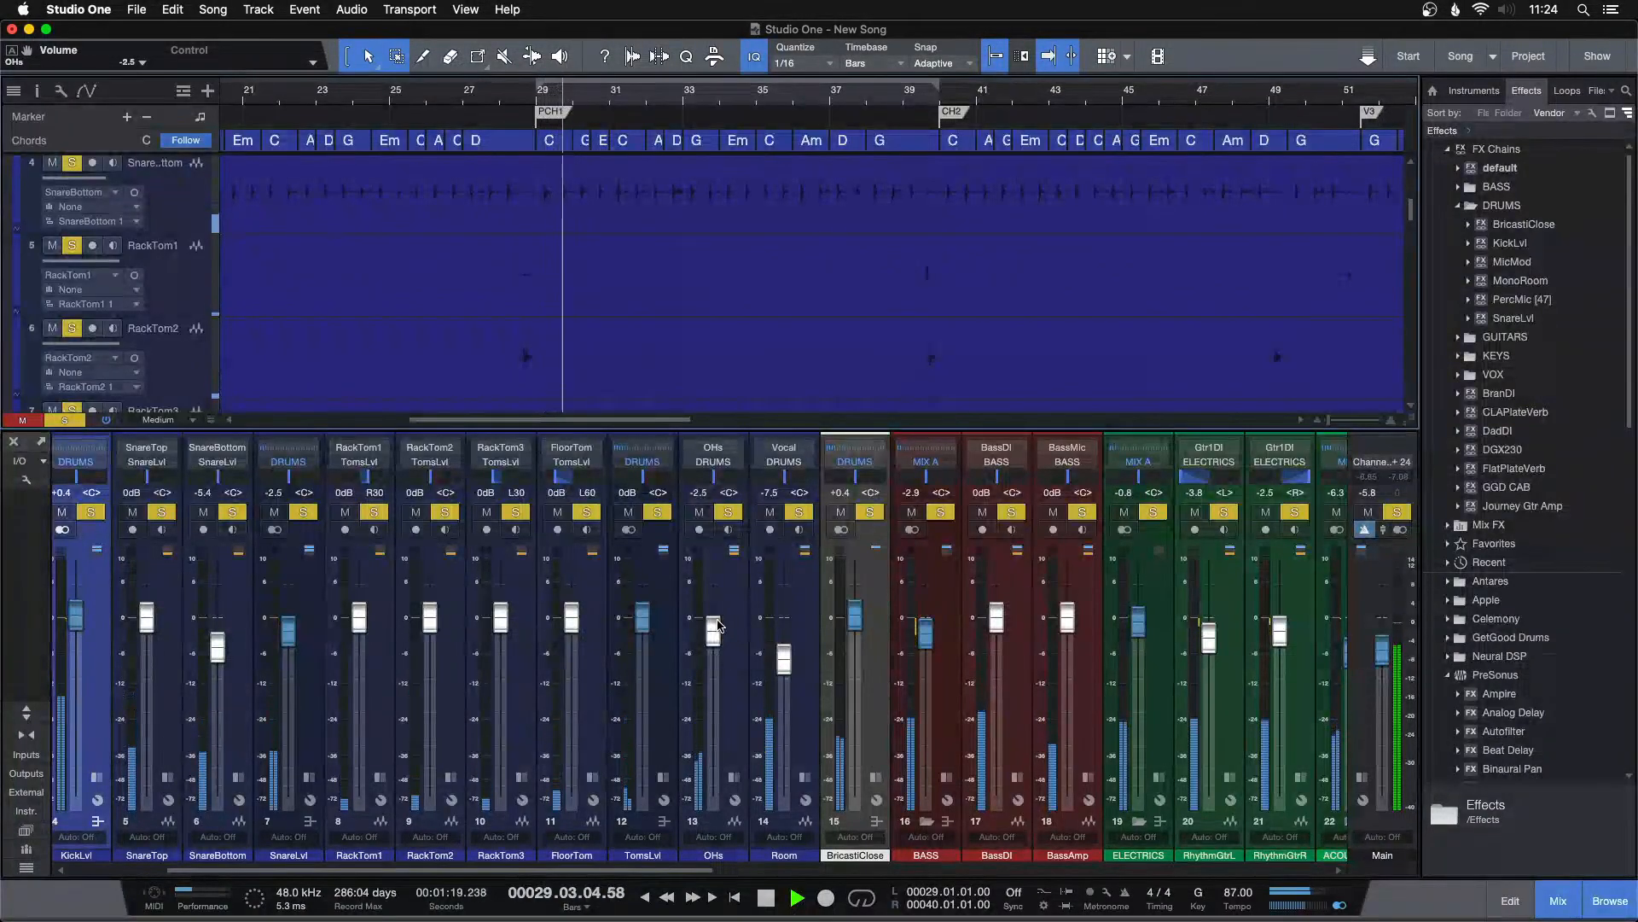
scroll(718, 626, "up", 1)
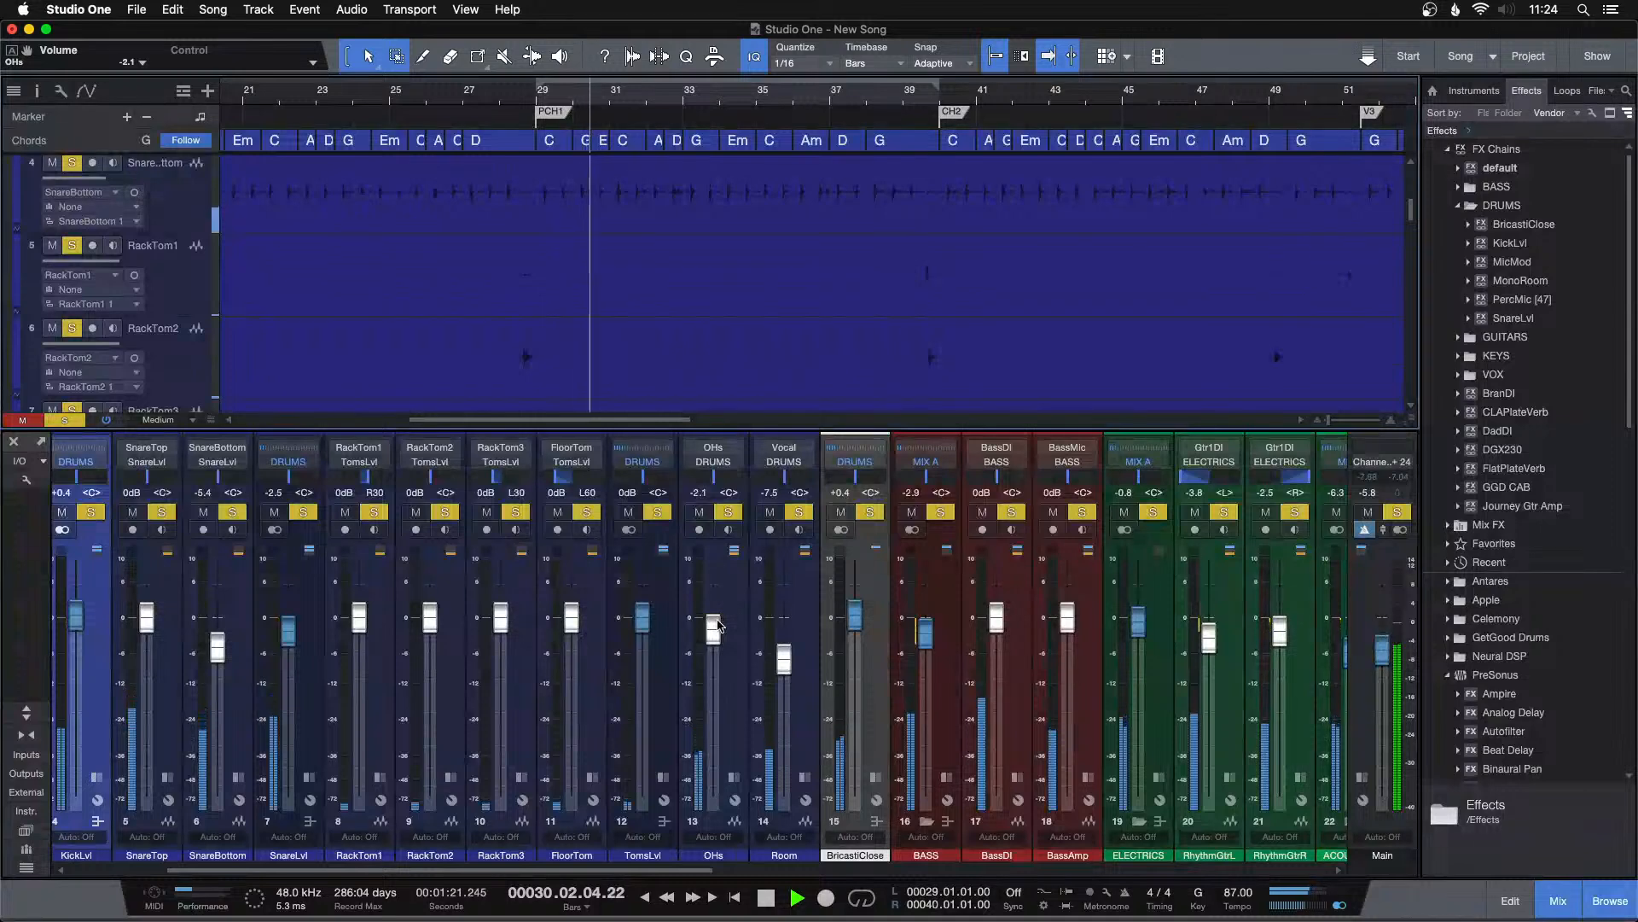
Play the soloed mix from about bar 13 in verse 1, review the fader levels across the mixer, and stop playback.
left_click_drag(683, 869, 764, 867)
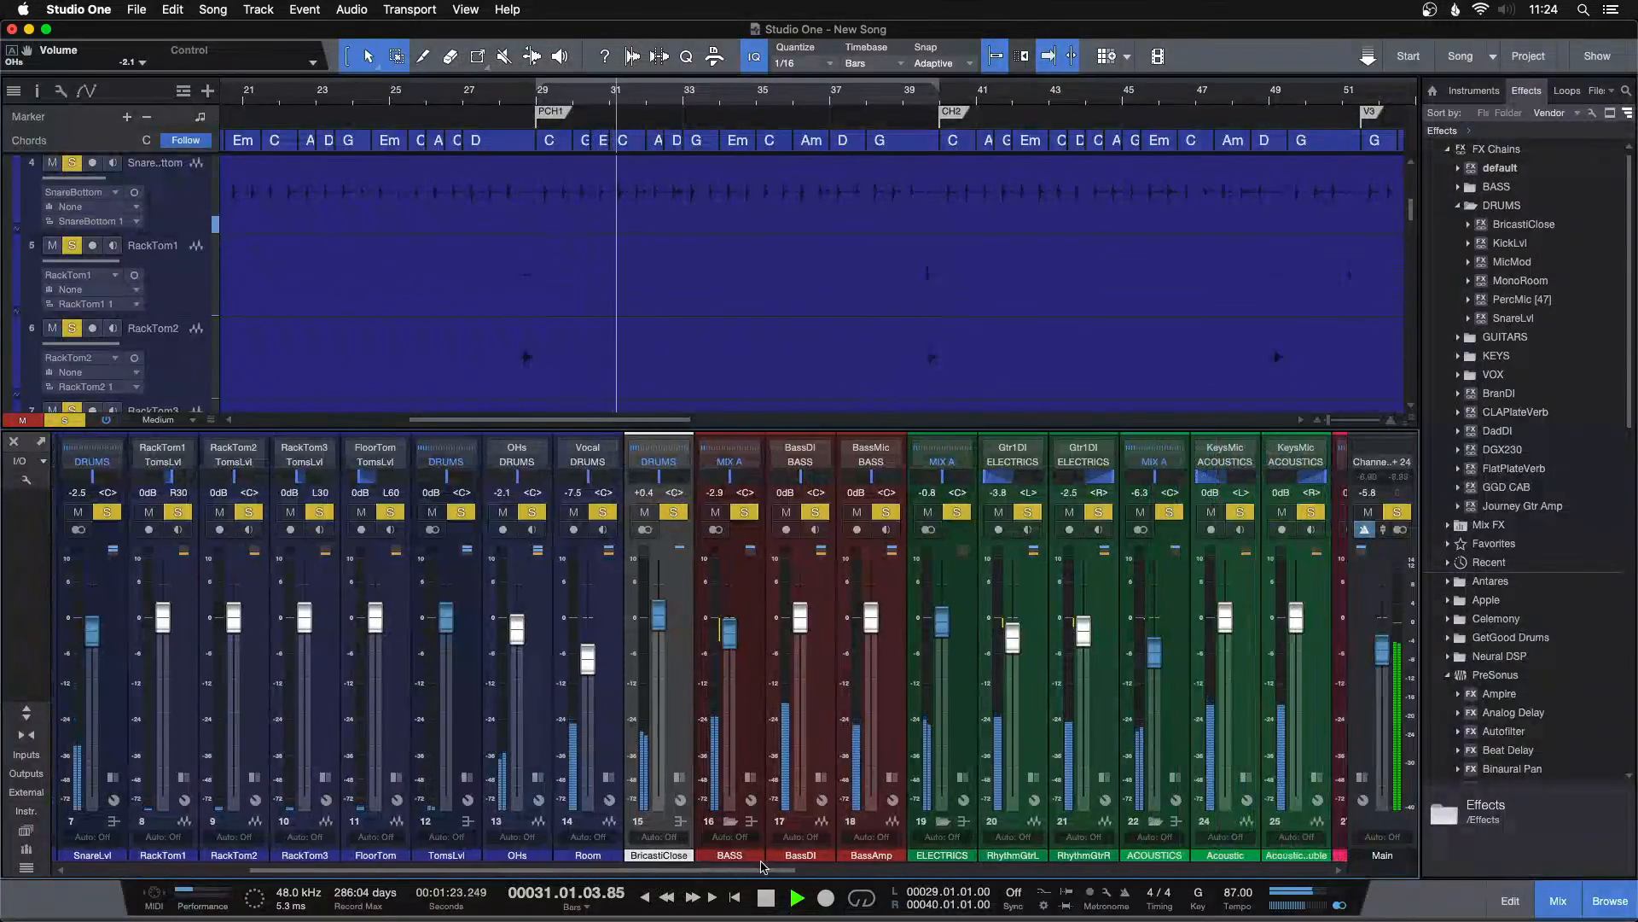
left_click_drag(518, 95, 866, 10)
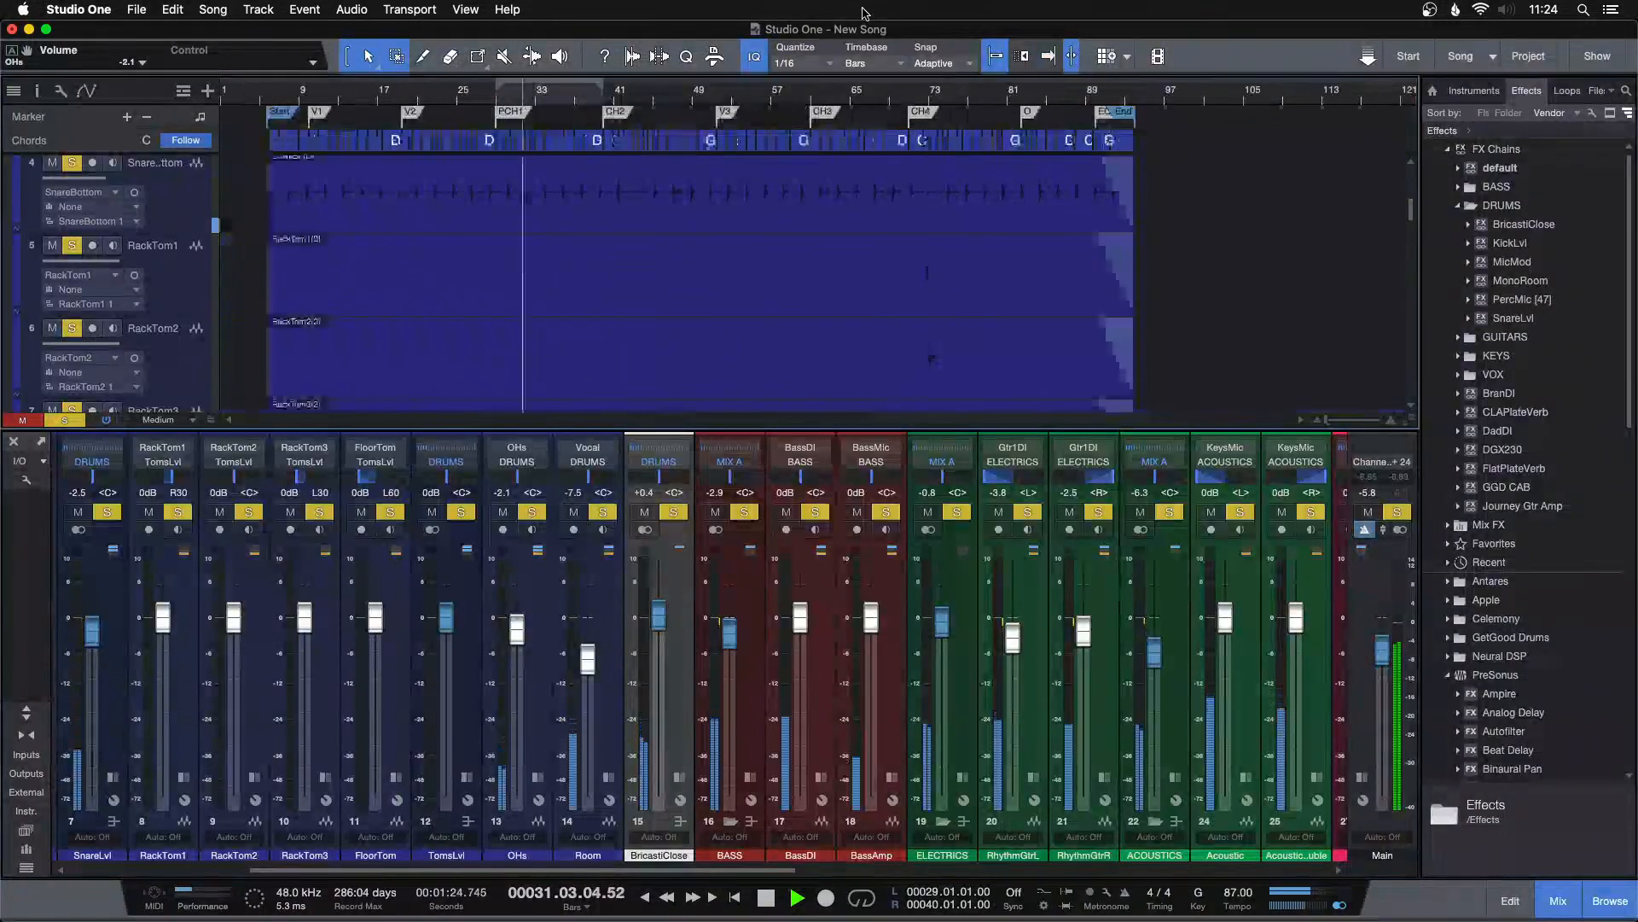
left_click(345, 94)
key("f")
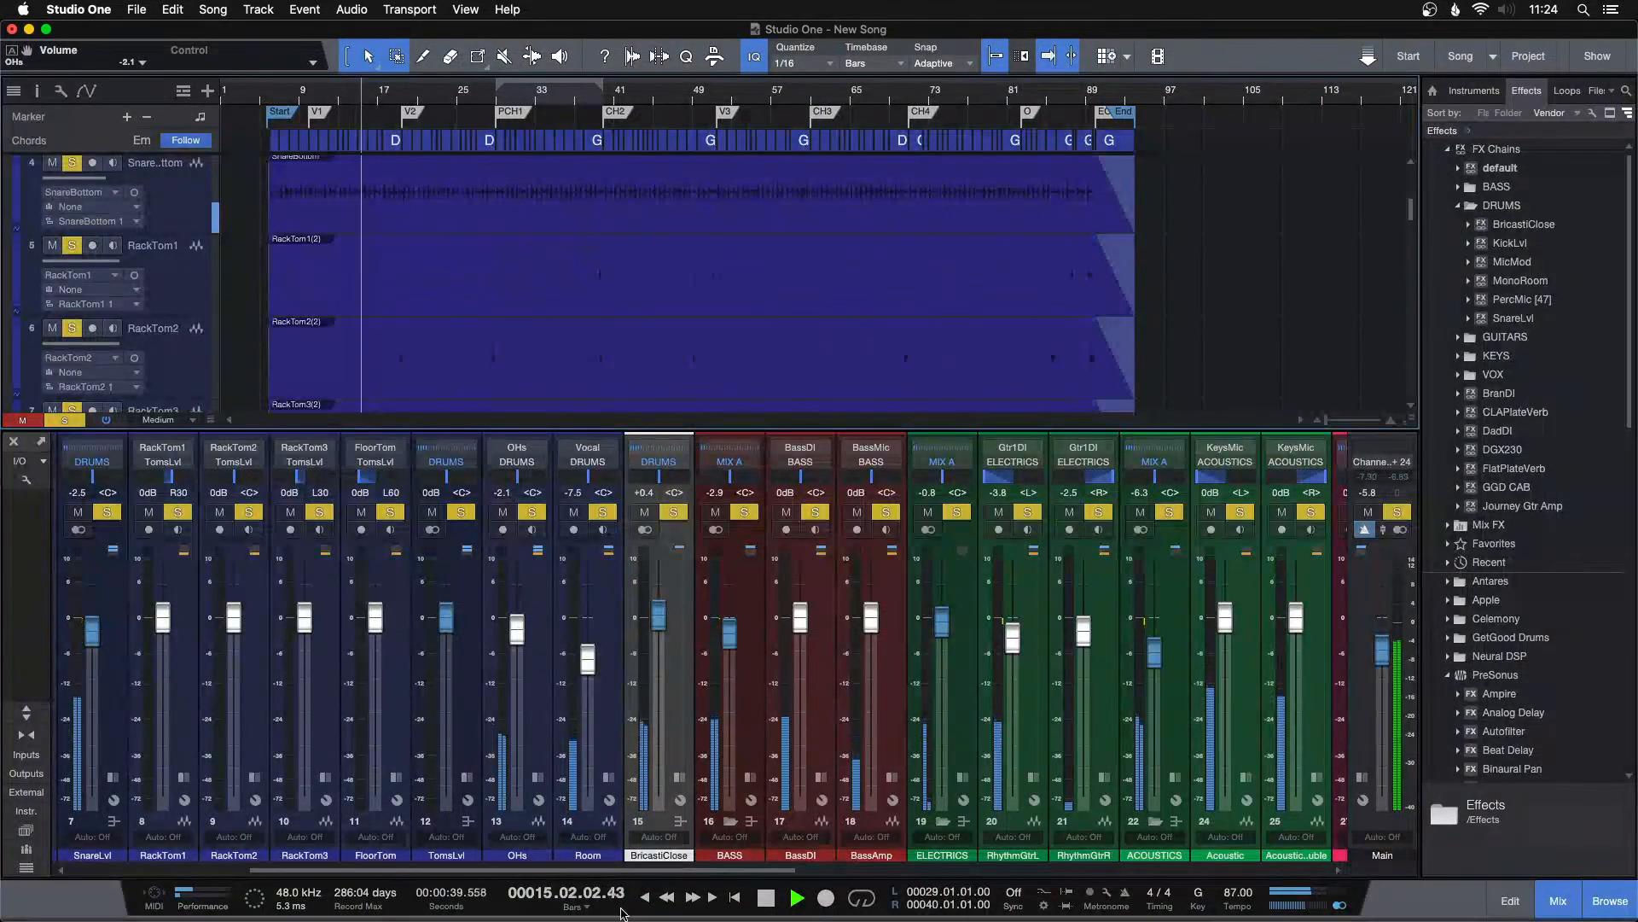
left_click_drag(620, 871, 1358, 904)
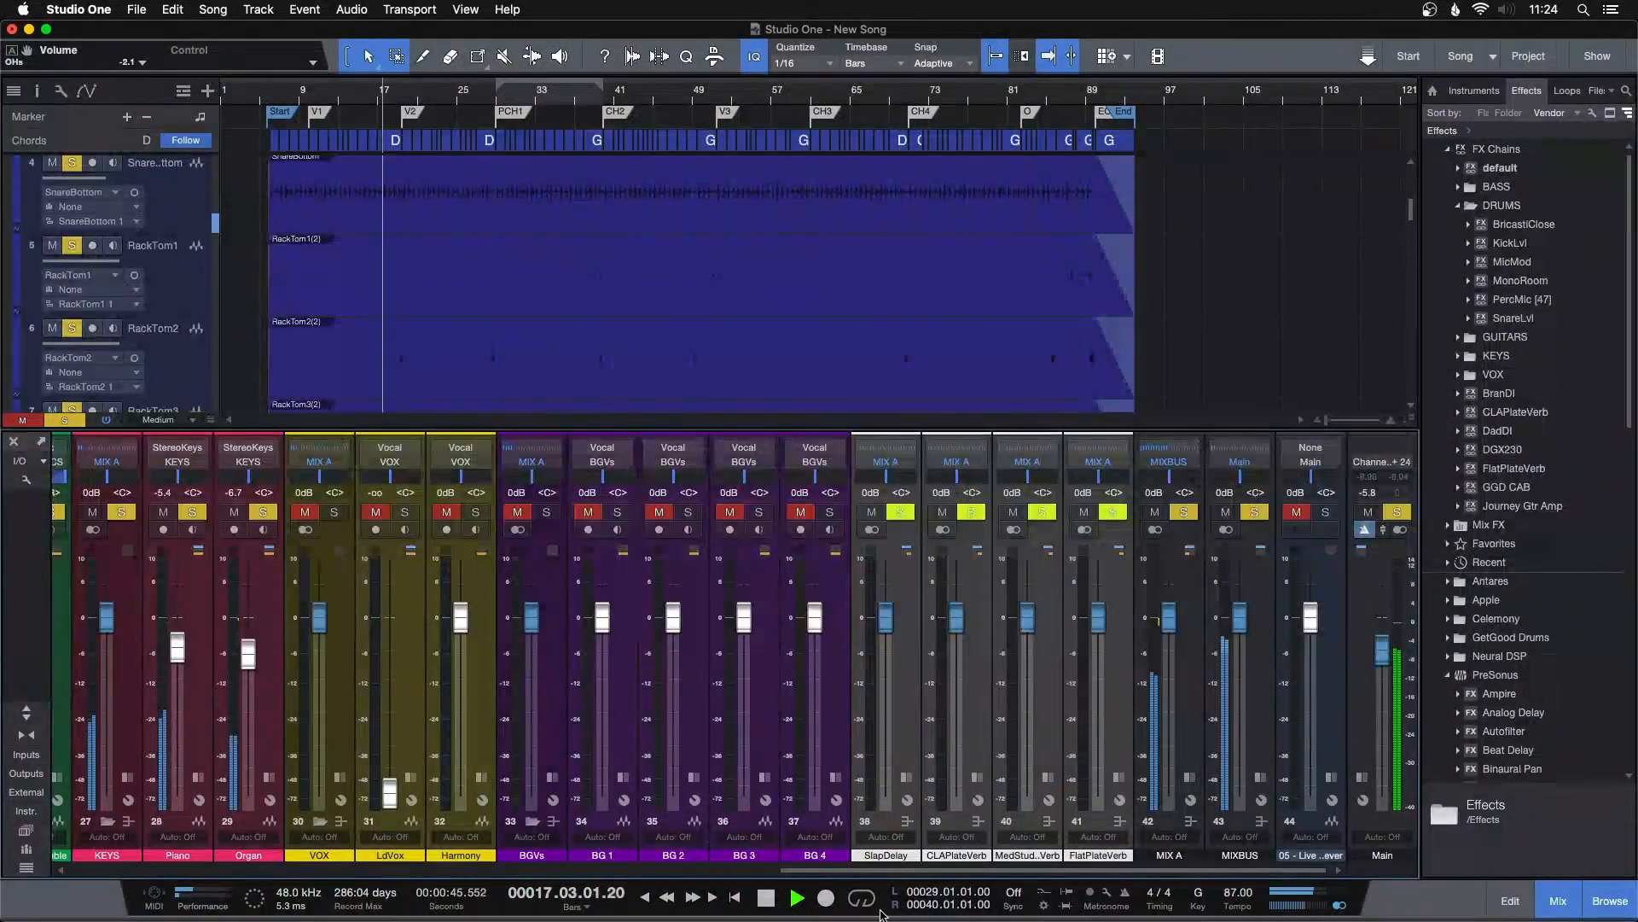
left_click_drag(892, 872, 441, 864)
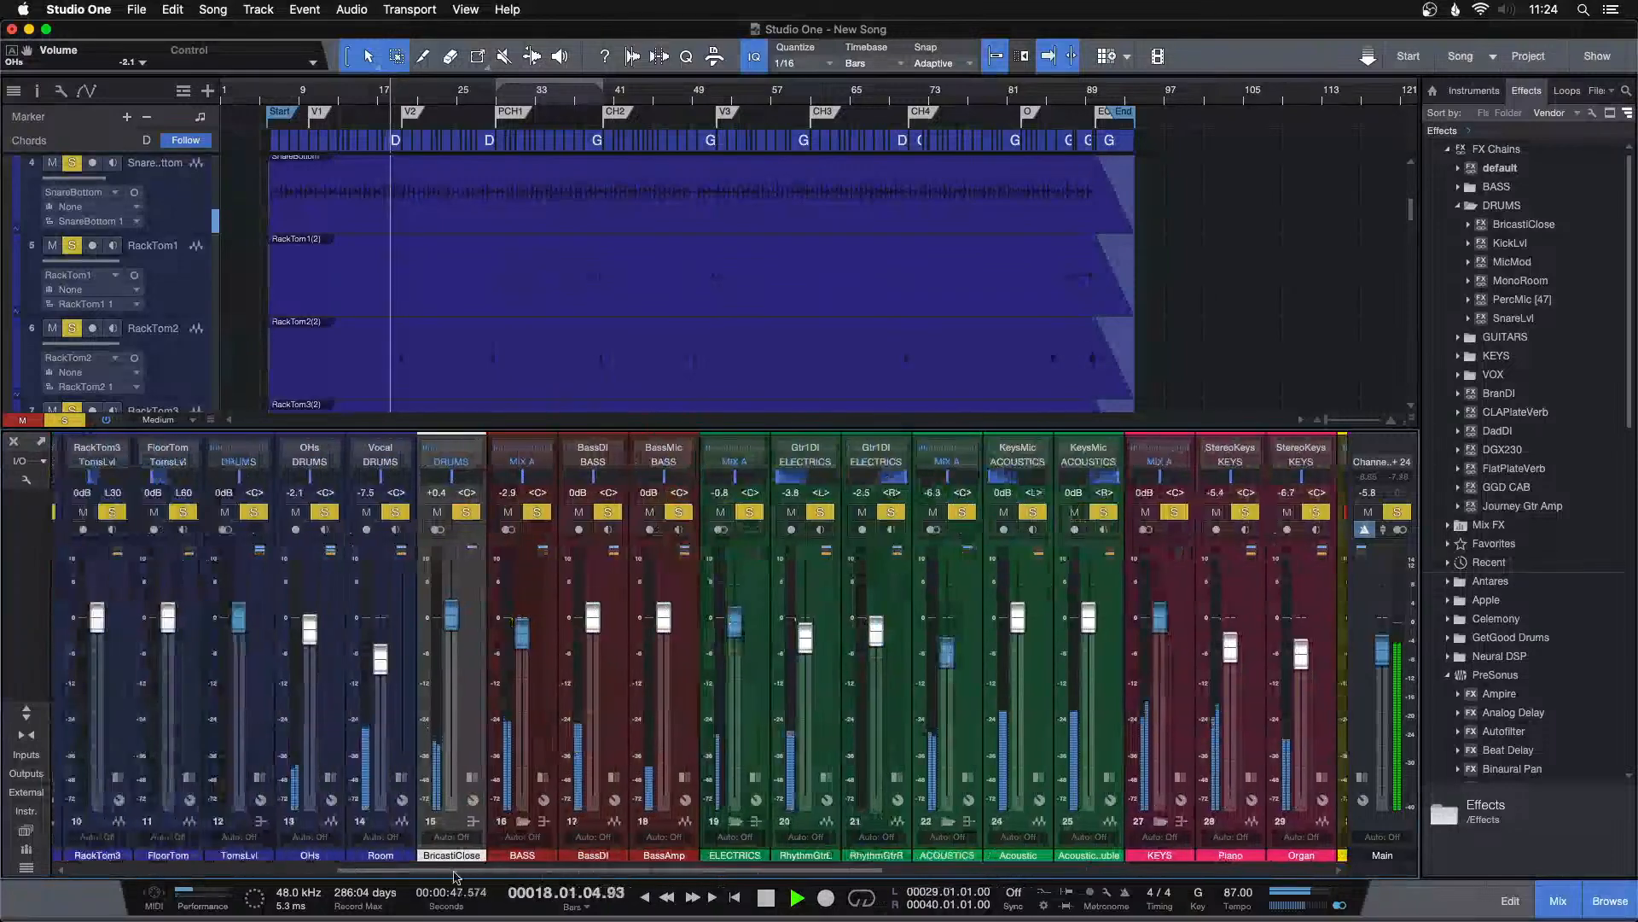
key("space")
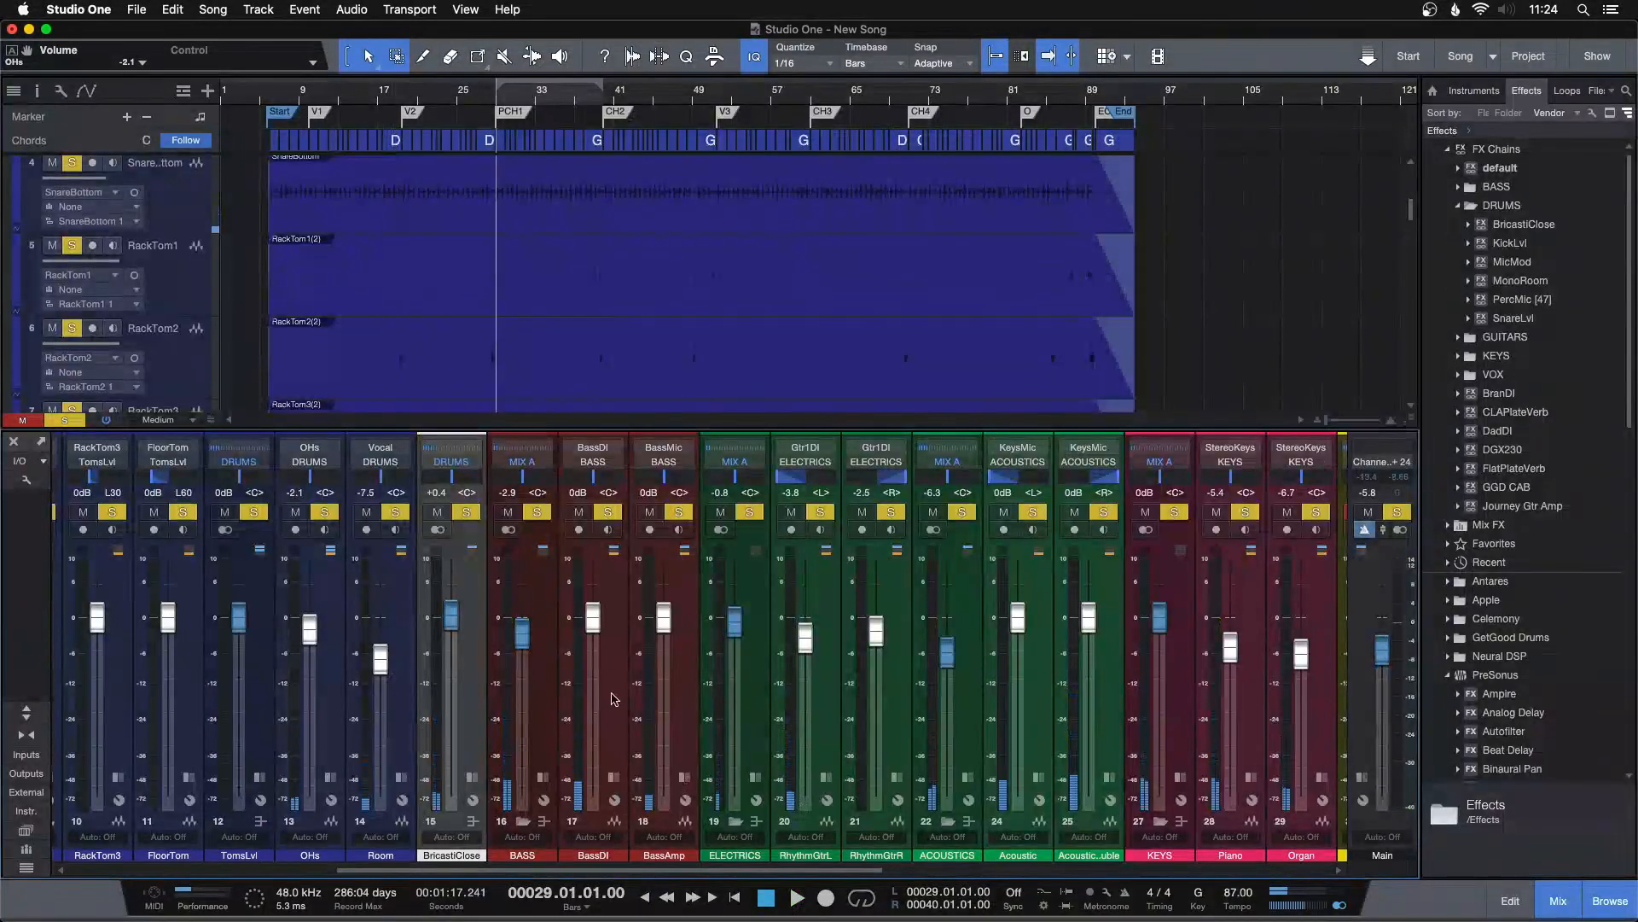
Clear all solos, locate the LdVox track around the PCH1 section, and save the song.
key("shift+s")
left_click_drag(544, 98, 706, 145)
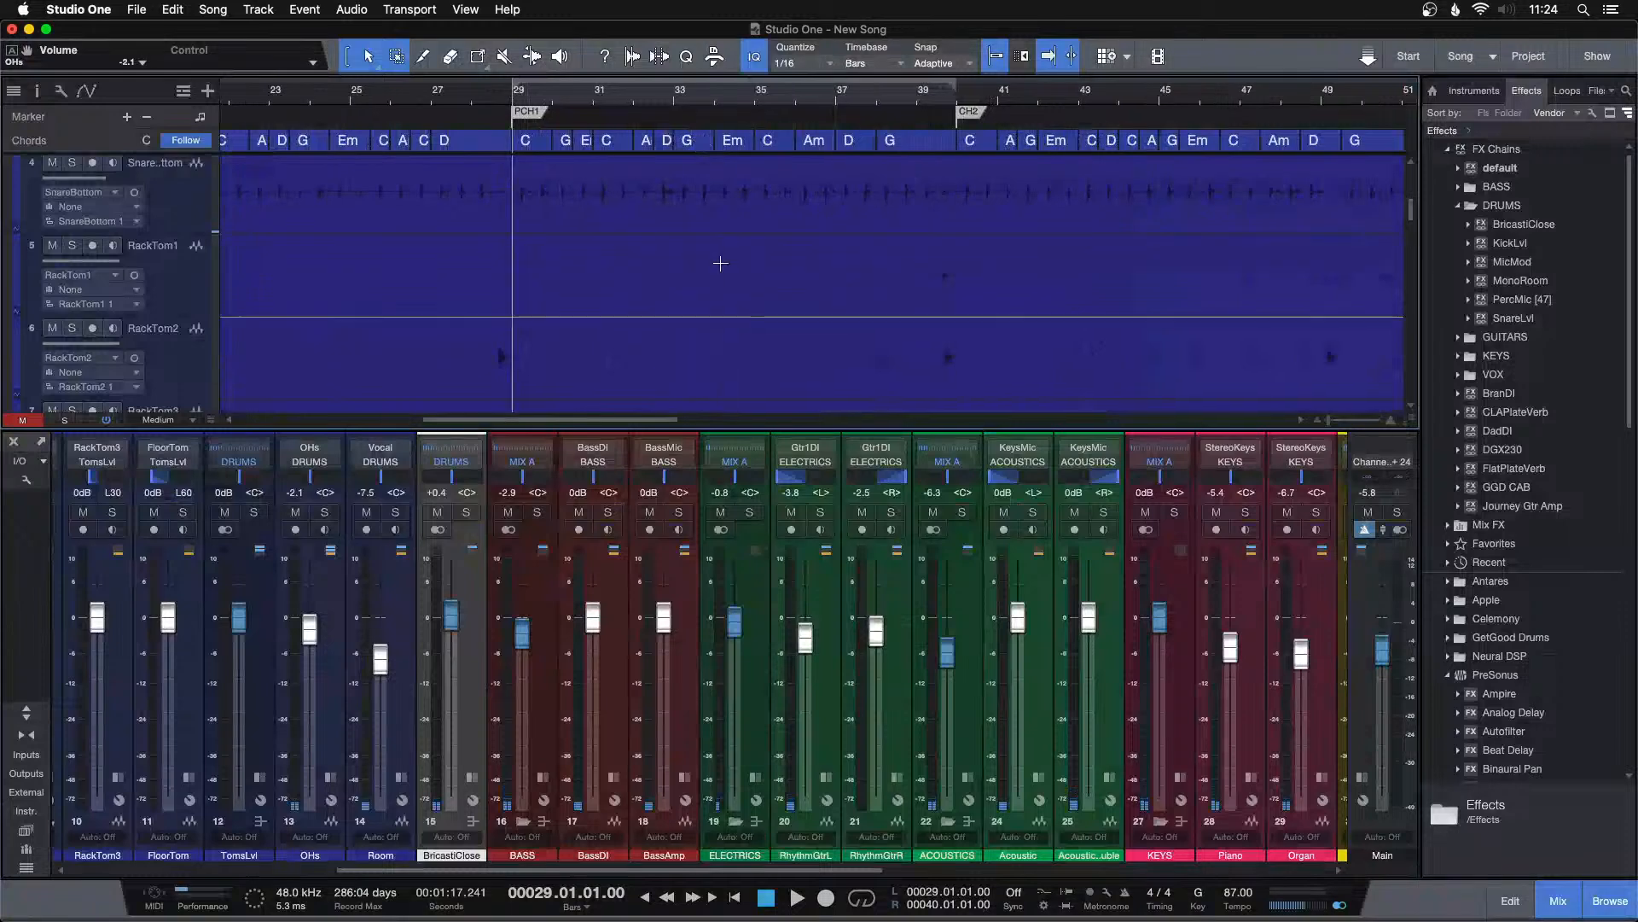
scroll(720, 268, "down", 15)
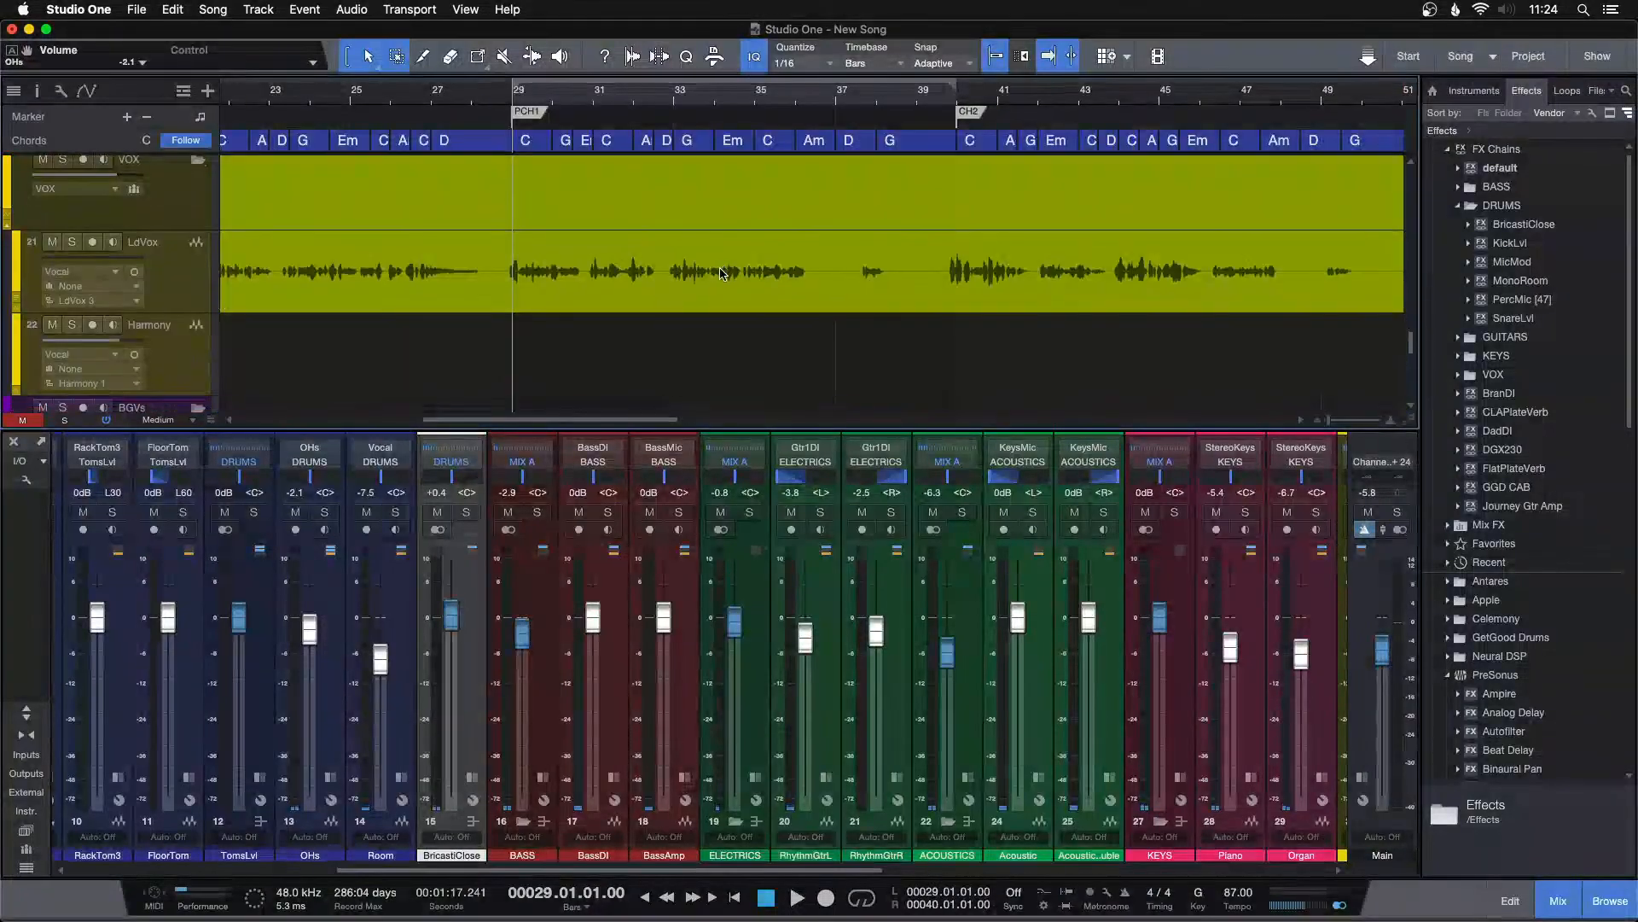
scroll(720, 274, "up", 1)
key("super+s")
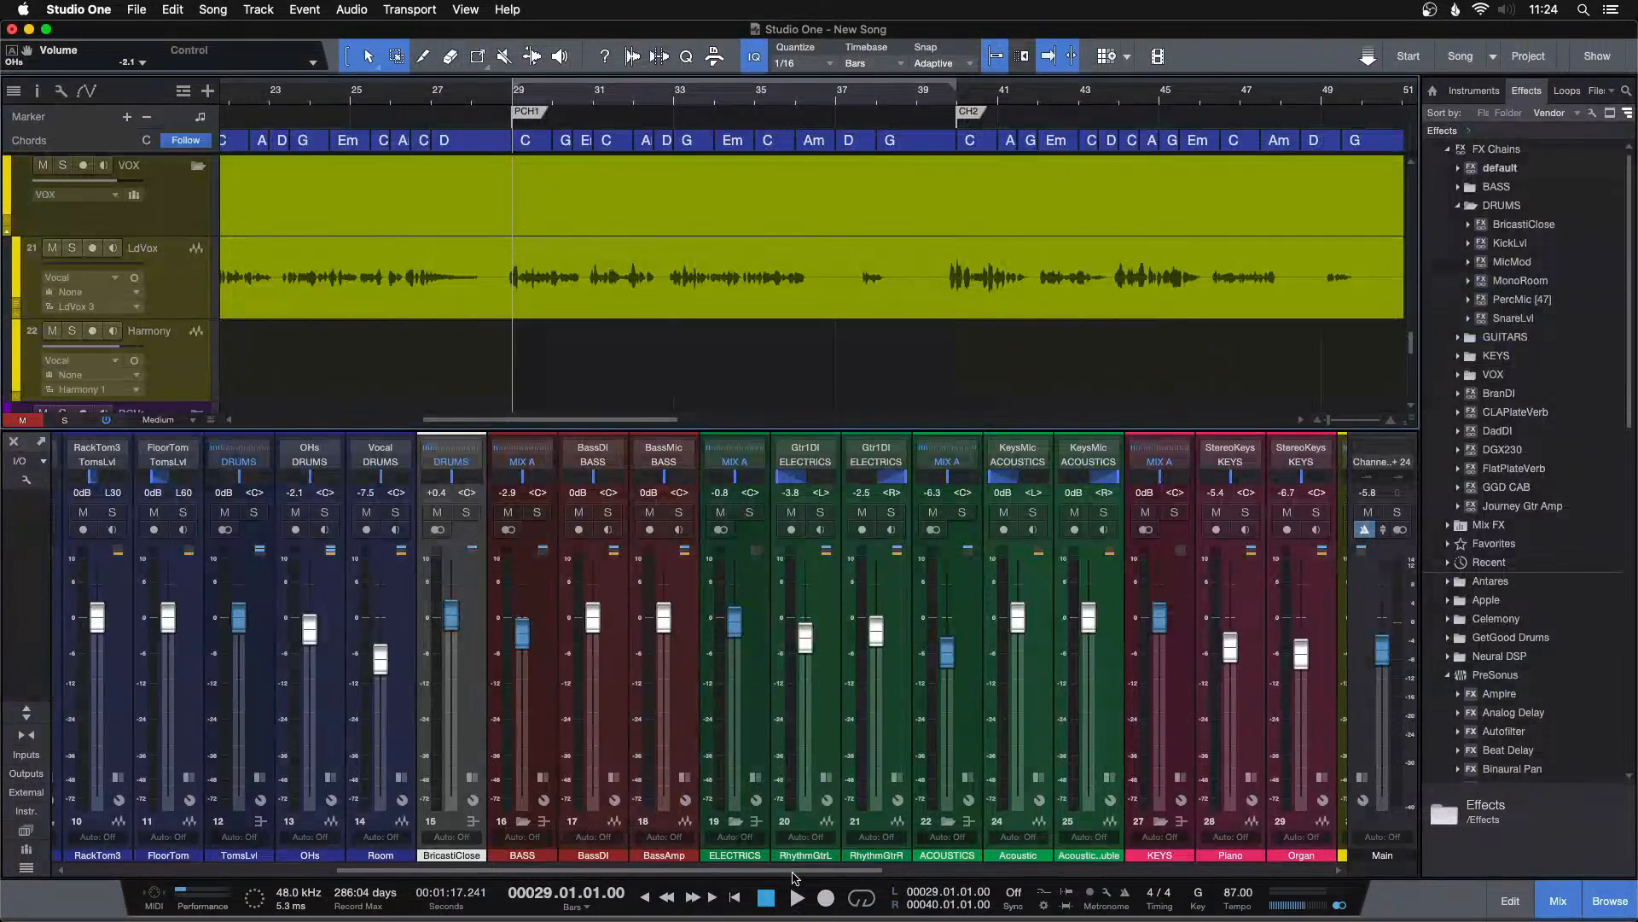
Reset the LdVox fader to 0 dB, expand its inserts, and lower it to -0.4 dB while playing from bar 29.
scroll(794, 877, "right", 10)
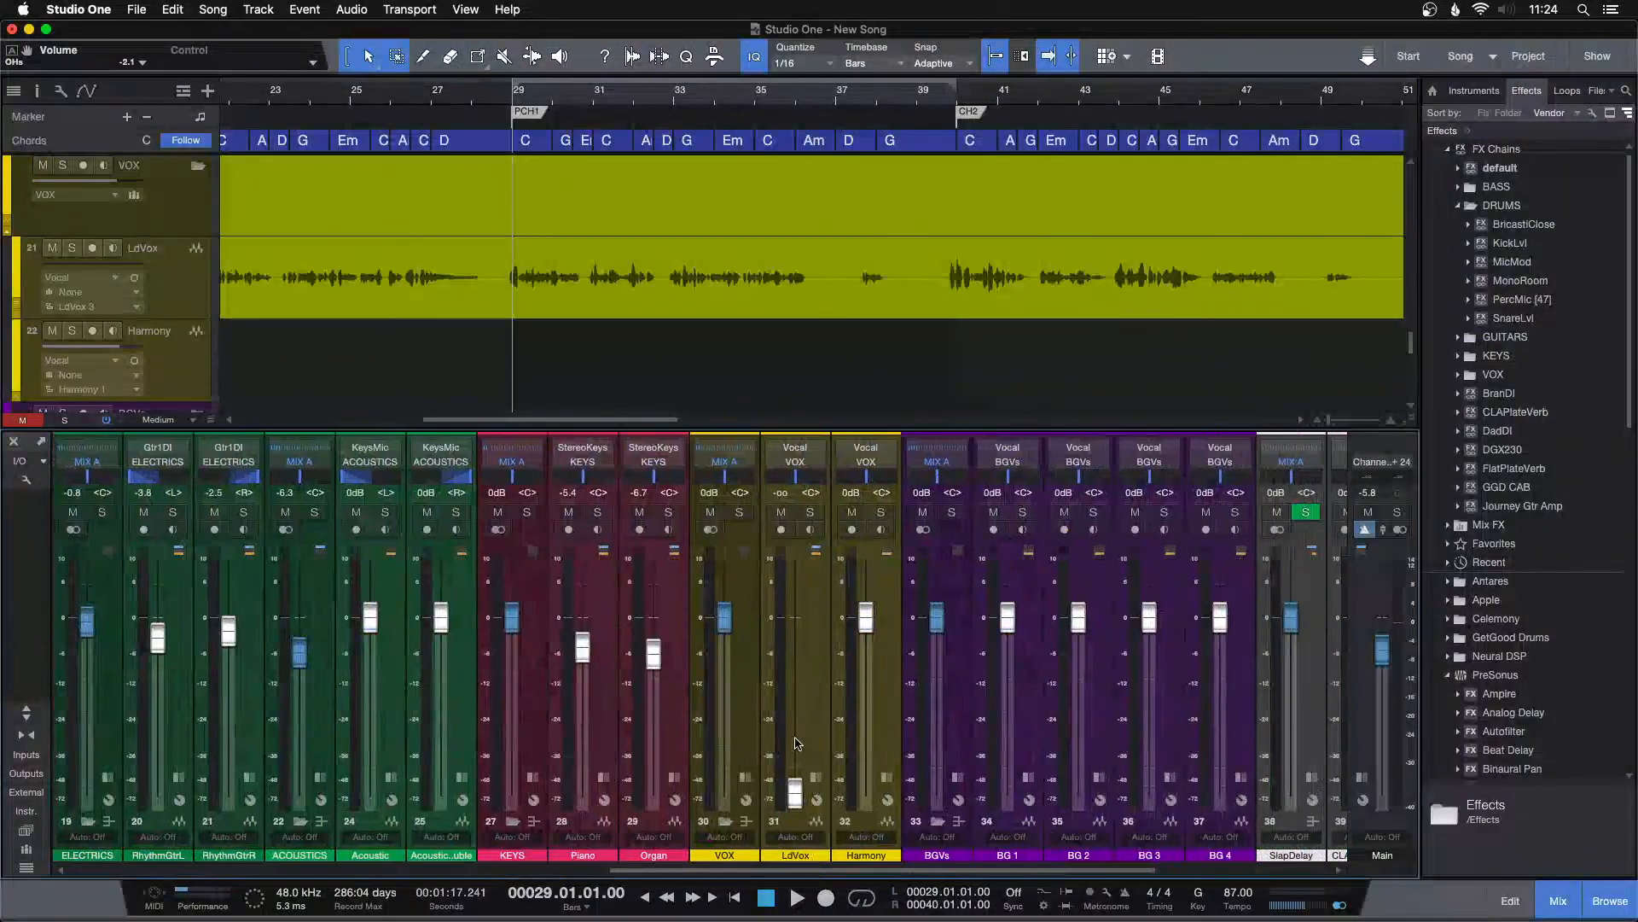
left_click(821, 742)
left_click(796, 791, "super")
double_click(815, 754)
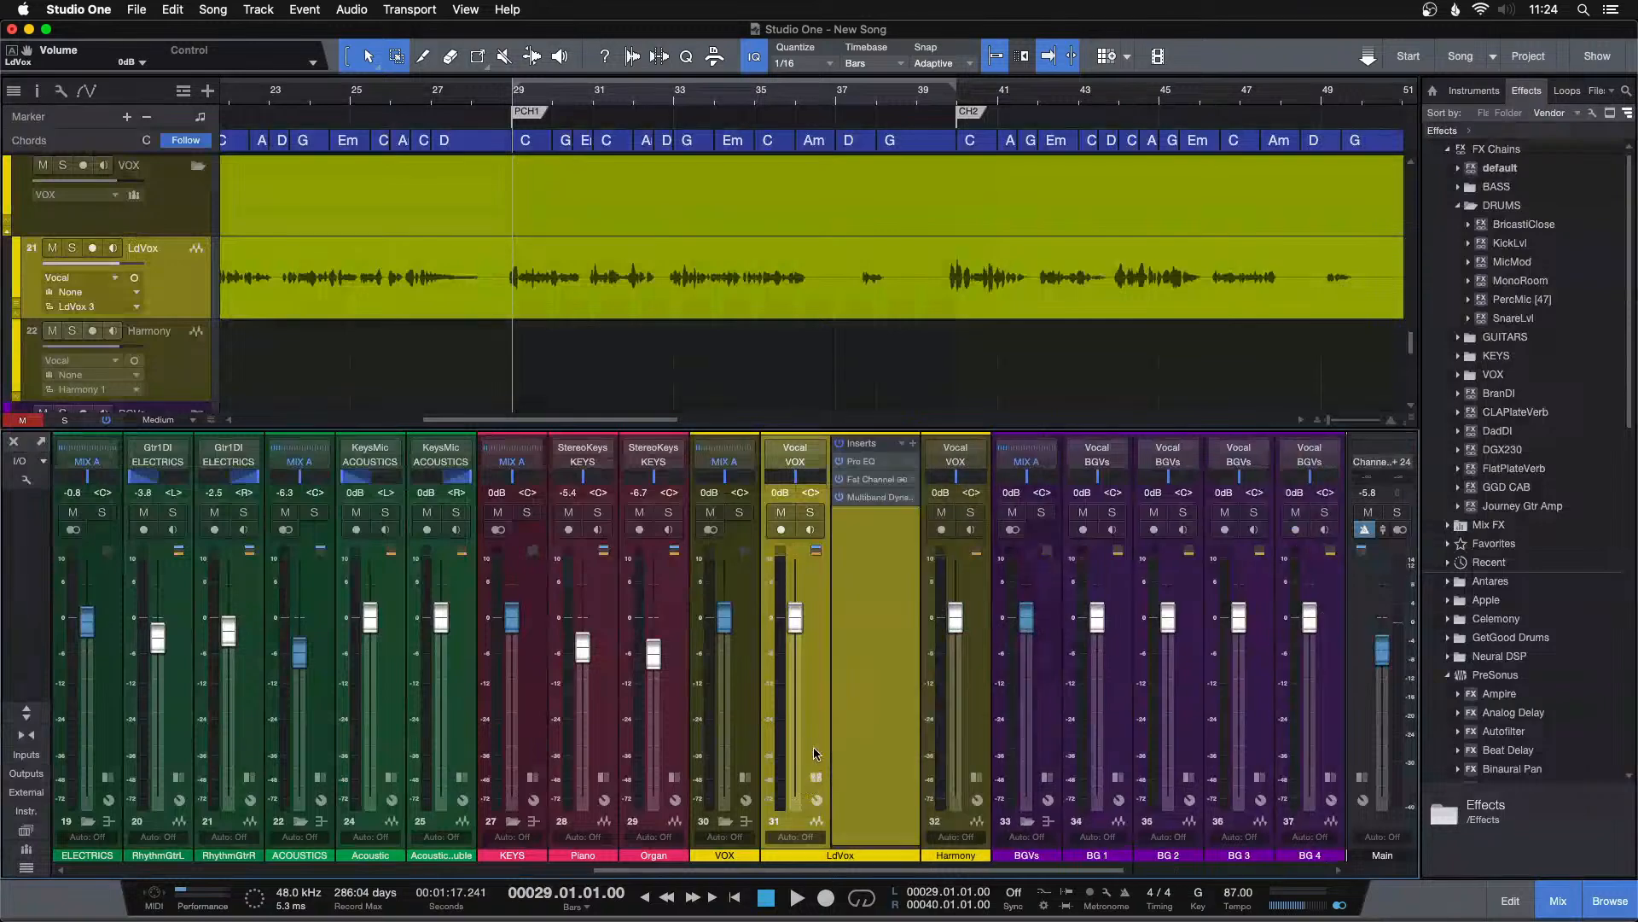
key("space")
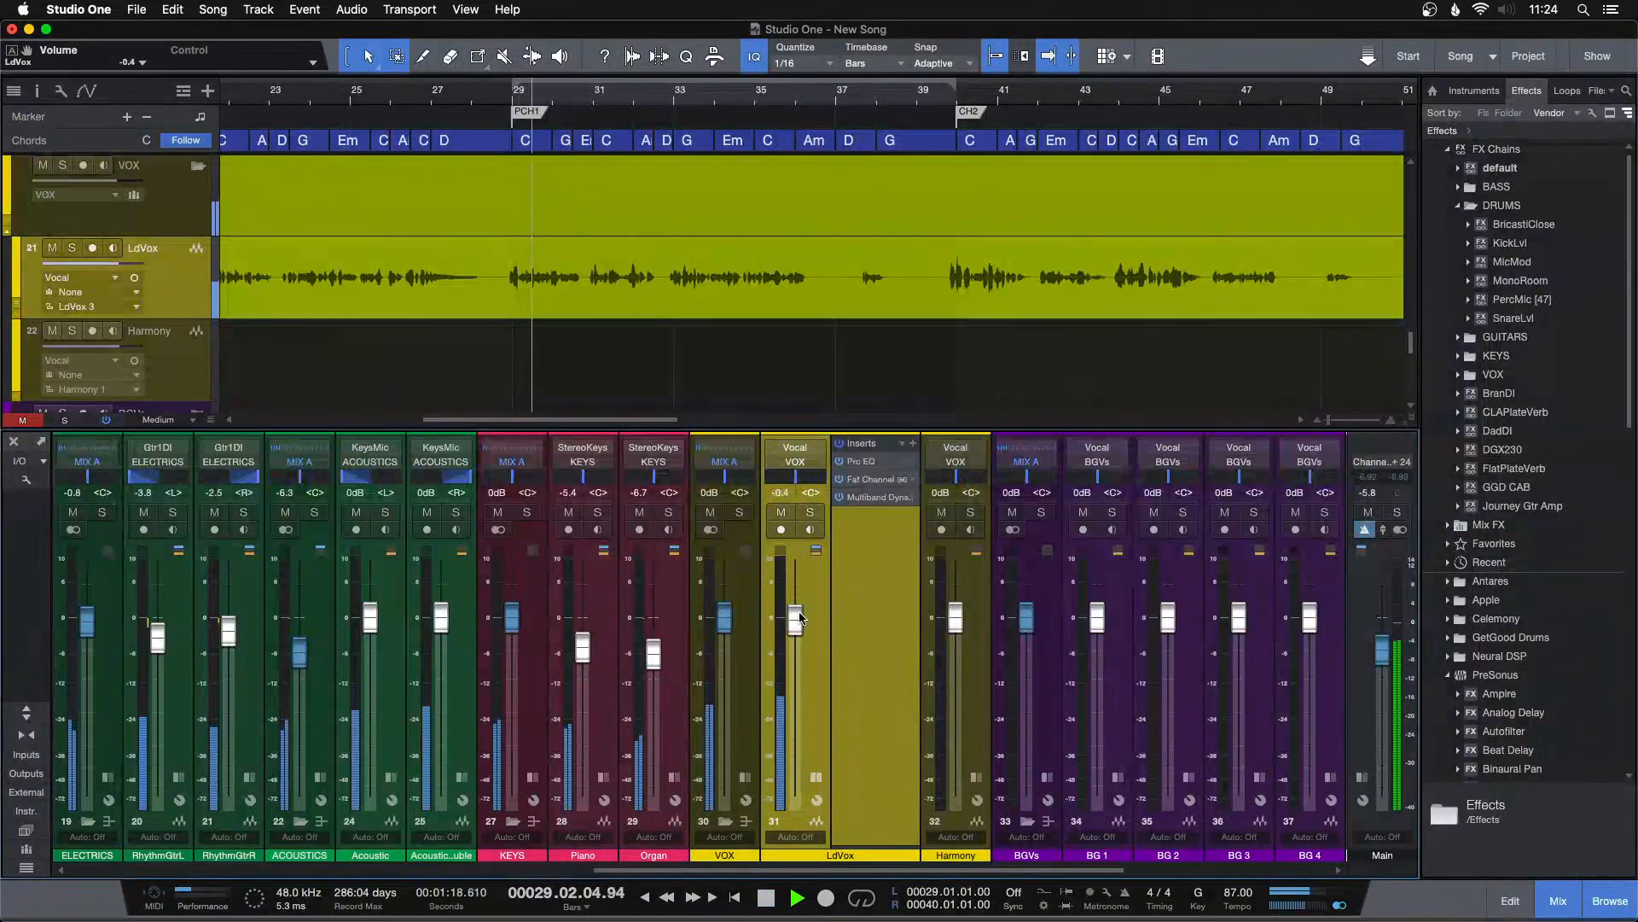
scroll(799, 617, "down", 1)
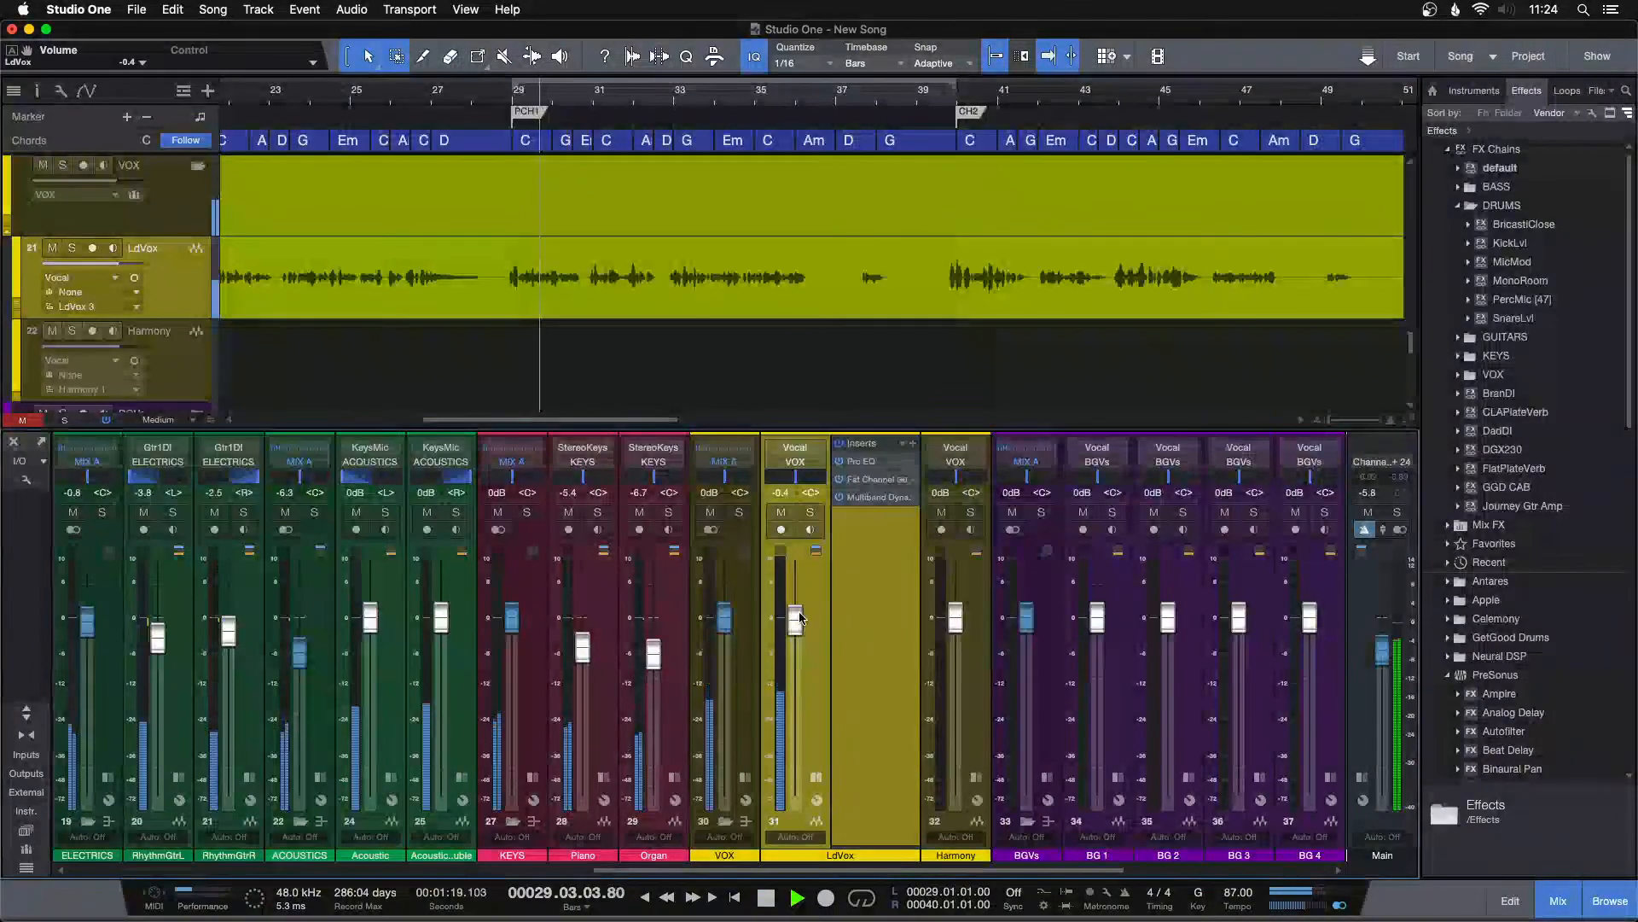
Solo LdVox at -0.8 dB and enable a low cut at 179 Hz in its Pro EQ insert.
left_click(810, 513)
left_click(858, 461)
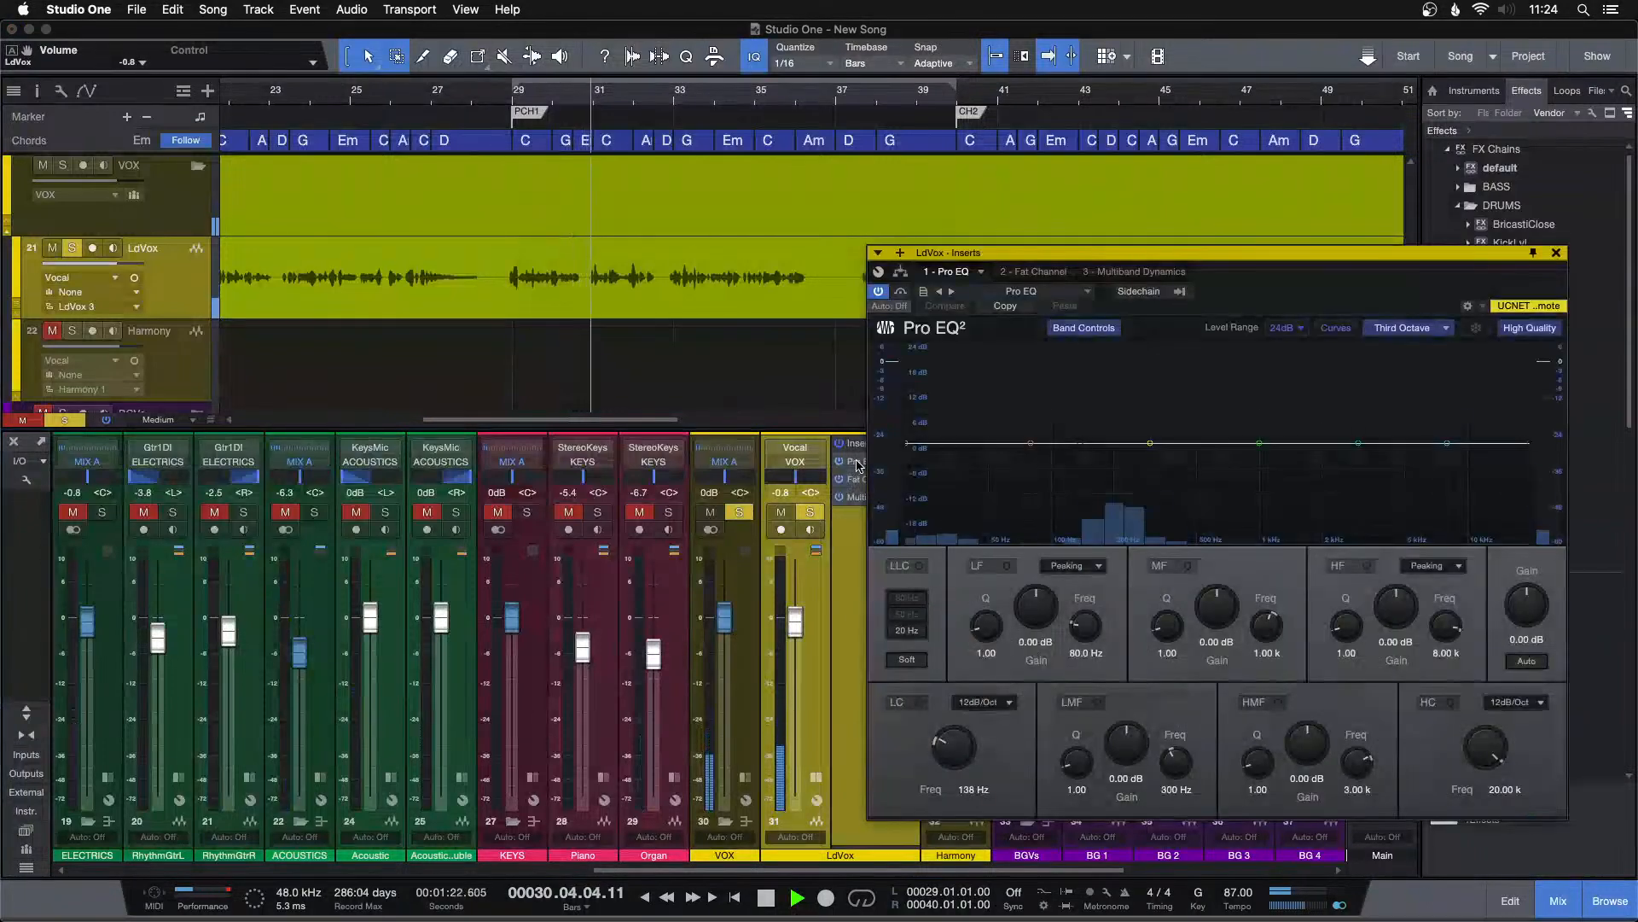
left_click_drag(1319, 290, 911, 309)
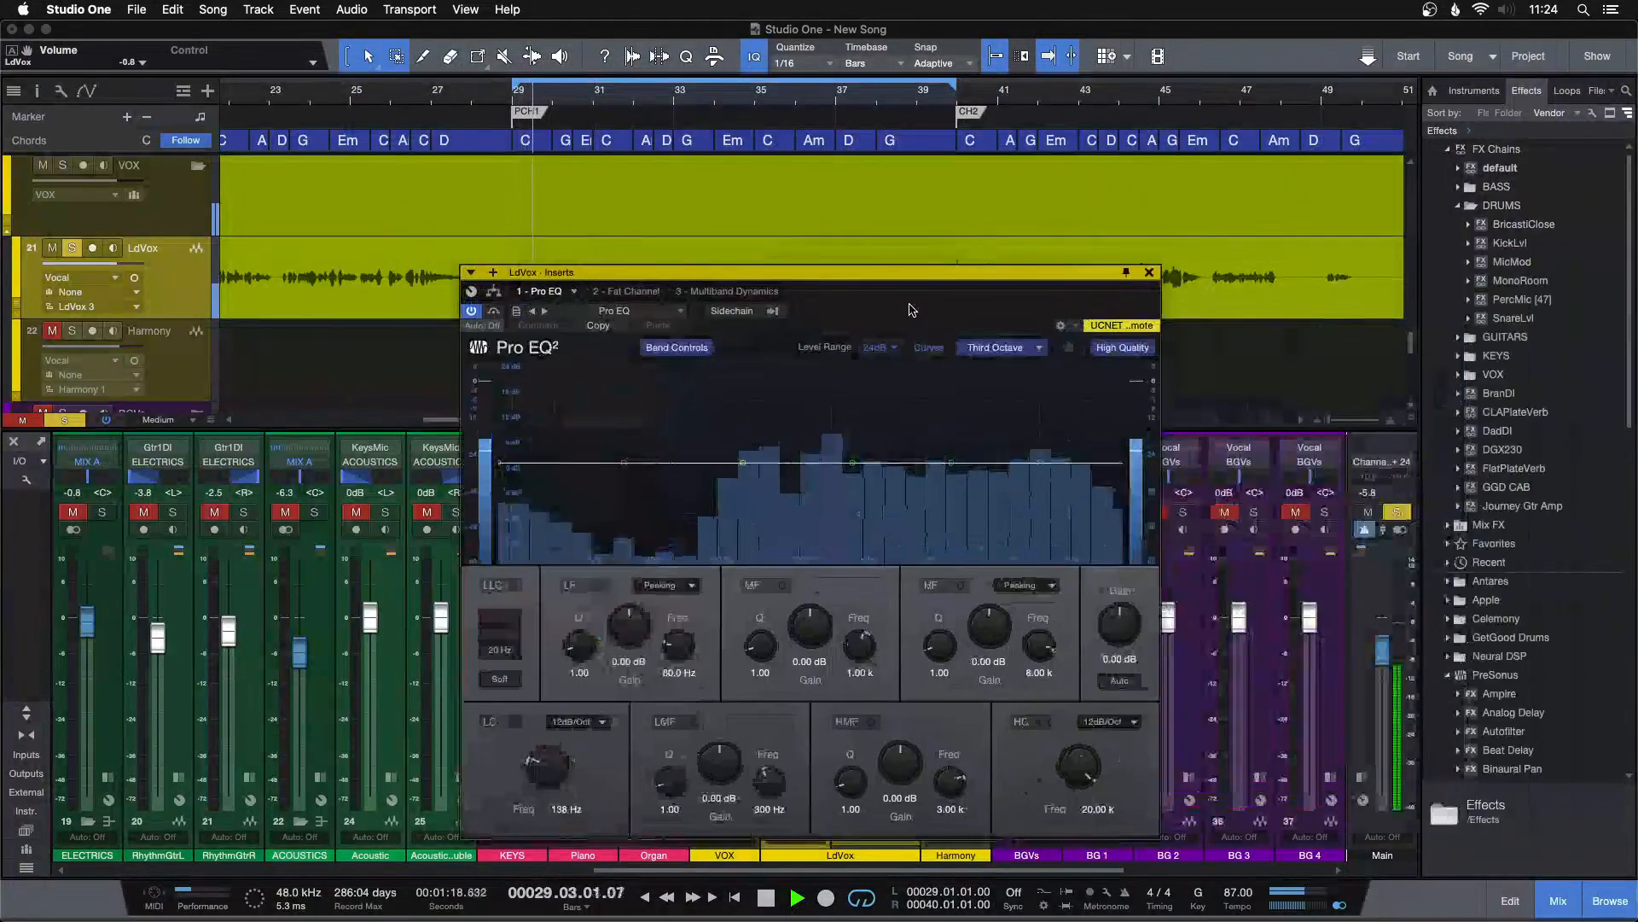
left_click_drag(674, 469, 697, 470)
Raise the LdVox low cut to 209 Hz while auditioning the vocal in verse 1 and the PCH1 section, and close the EQ.
left_click_drag(491, 94, 627, 50)
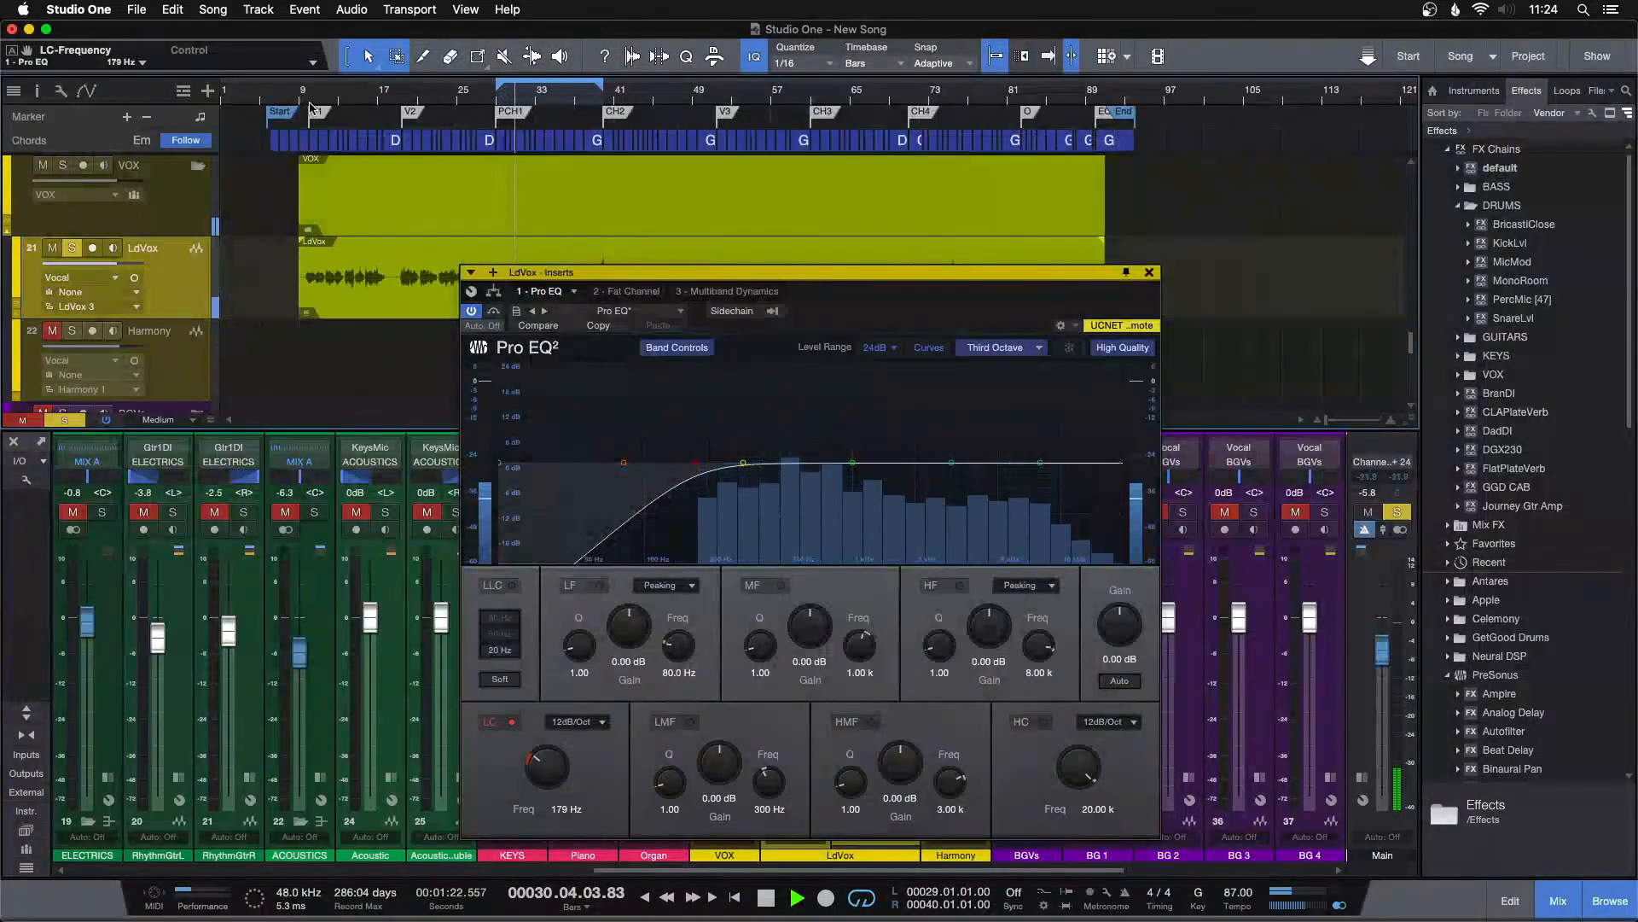
left_click_drag(314, 96, 361, 159)
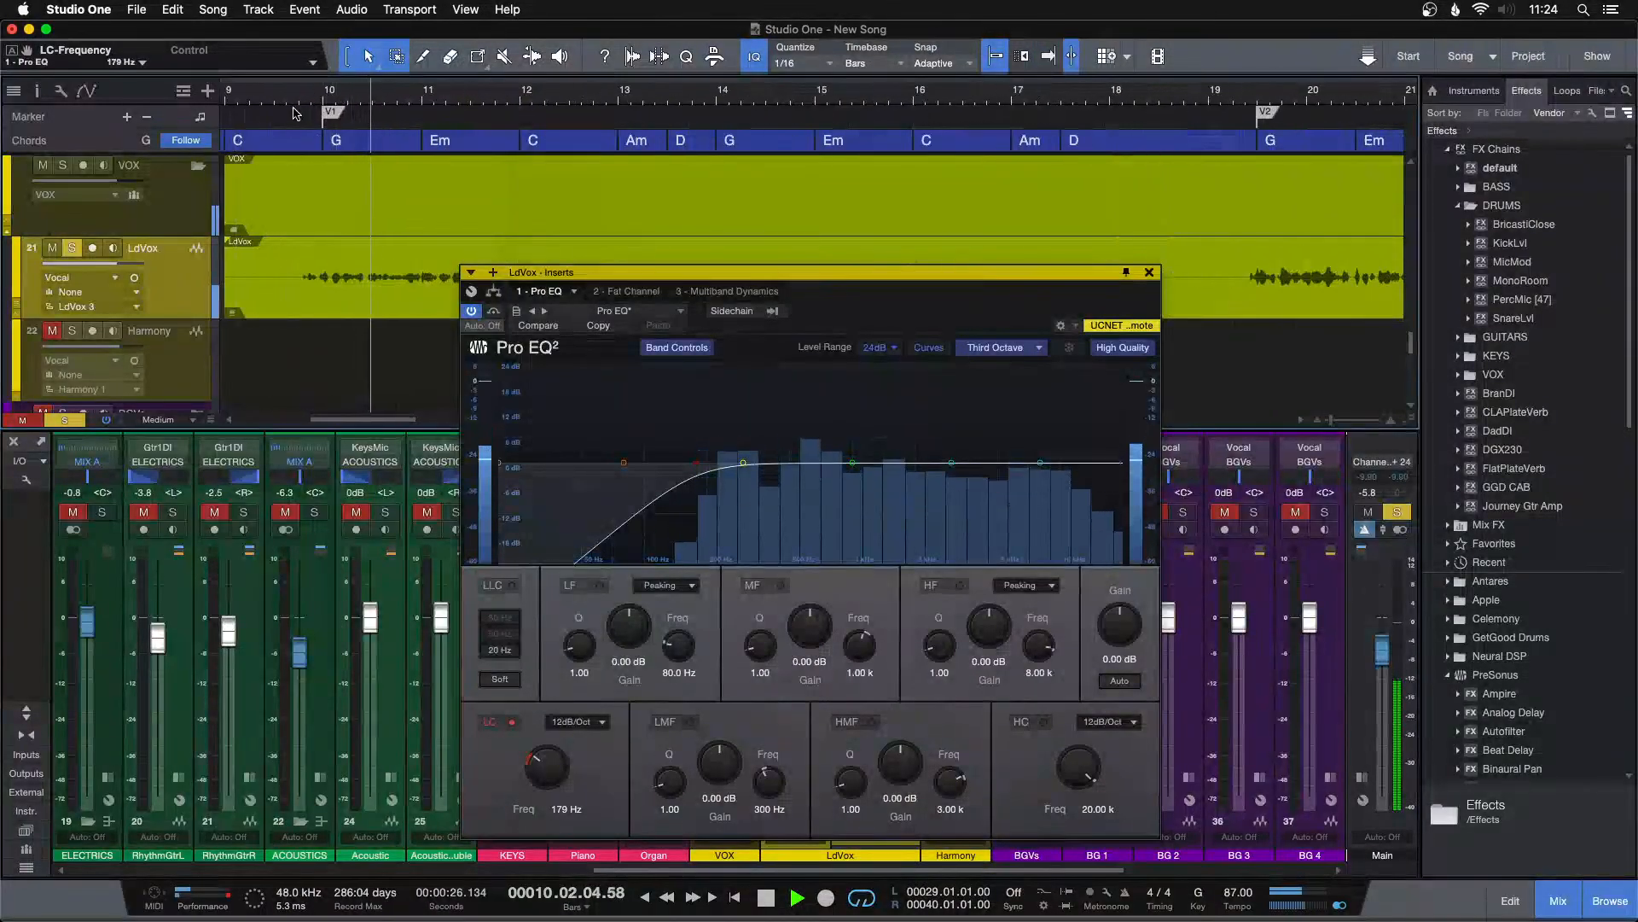
left_click(286, 96)
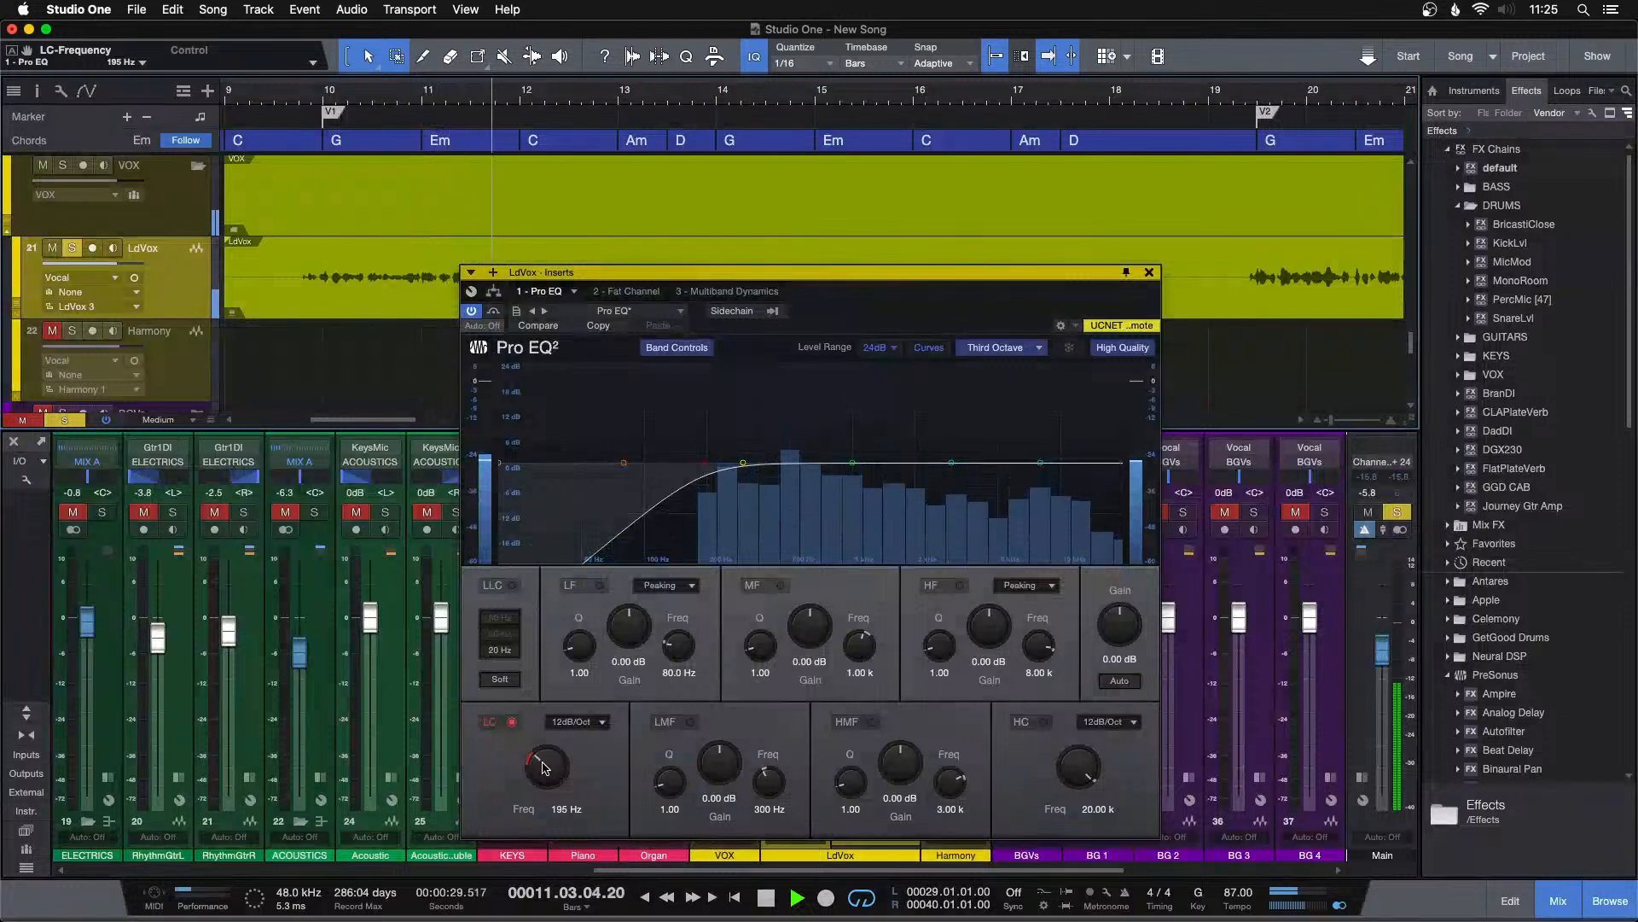
key("KP_1")
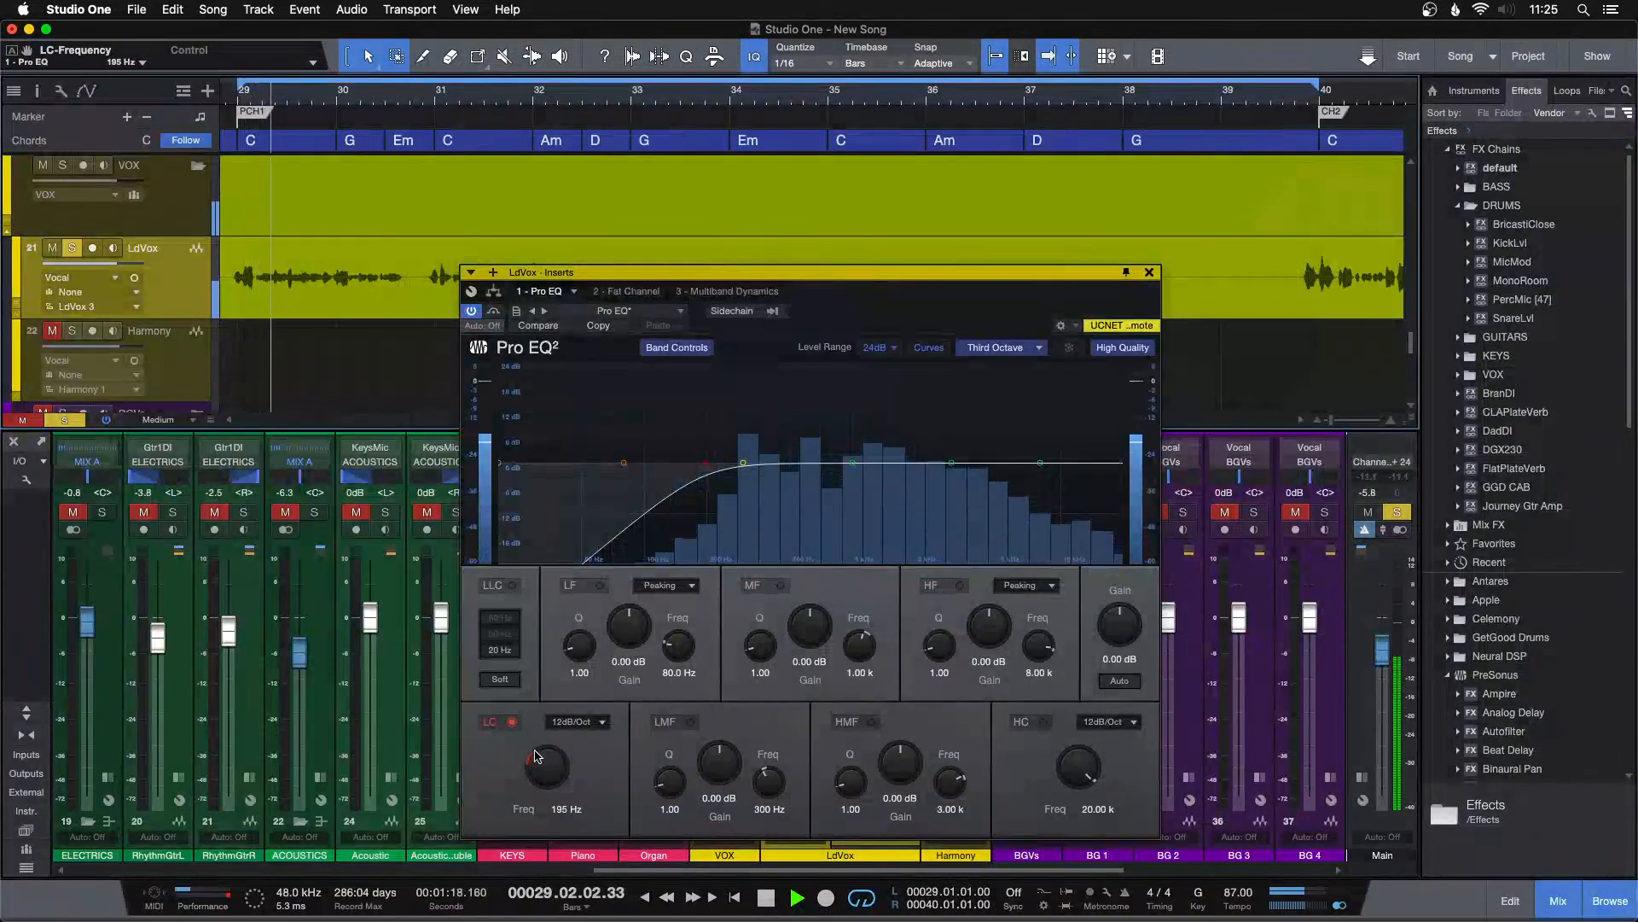
scroll(537, 754, "up", 2)
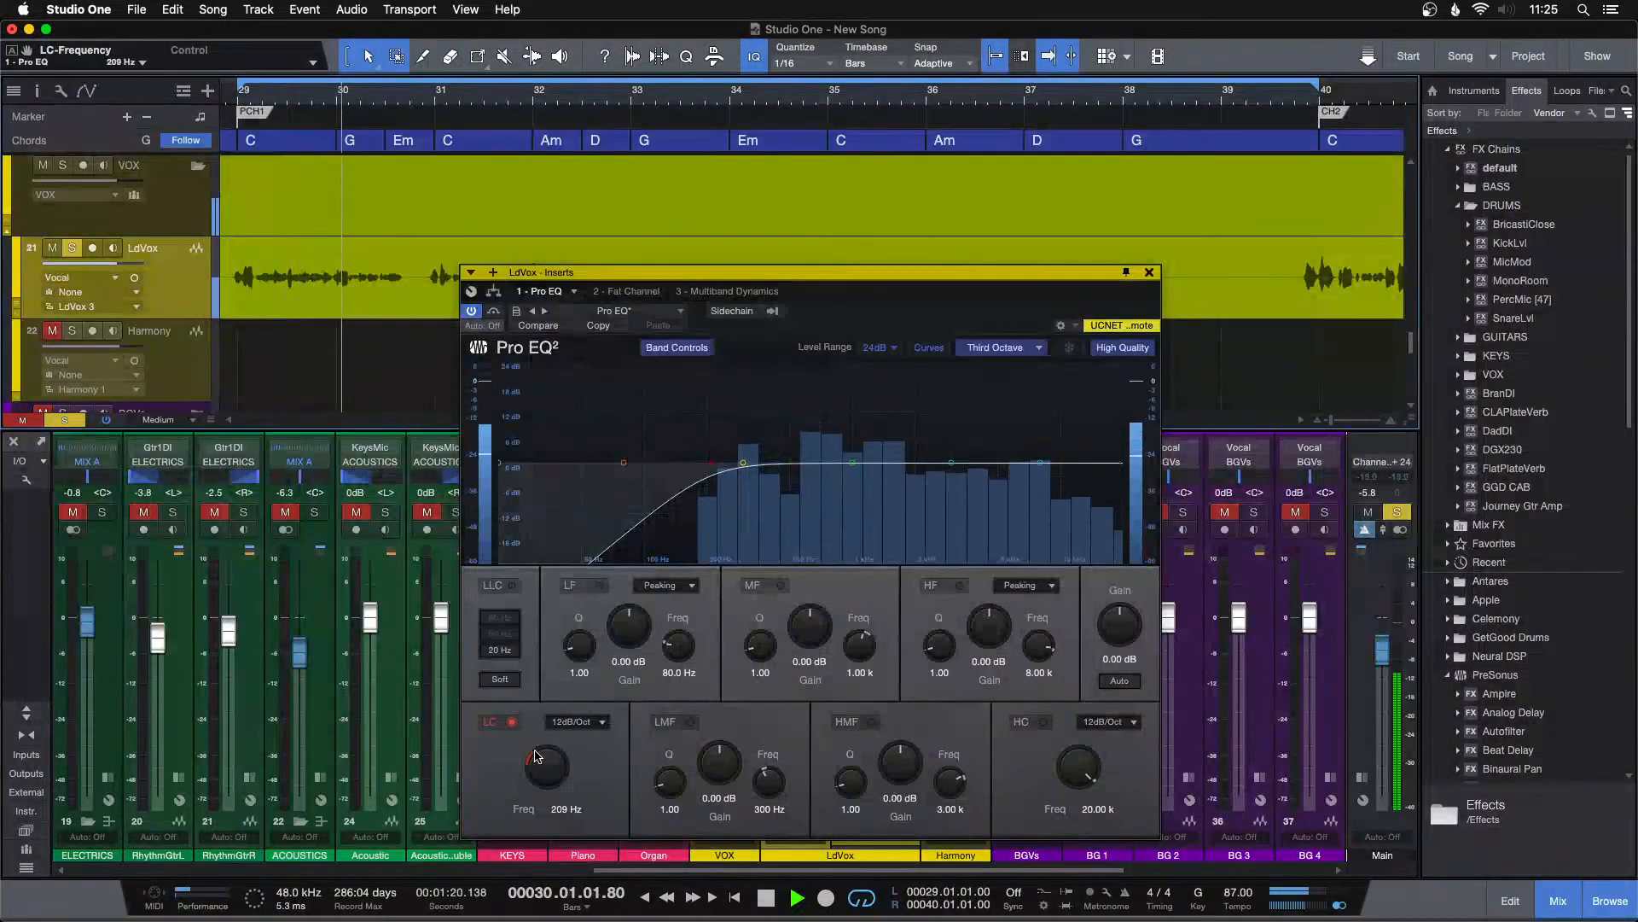
left_click(1150, 273)
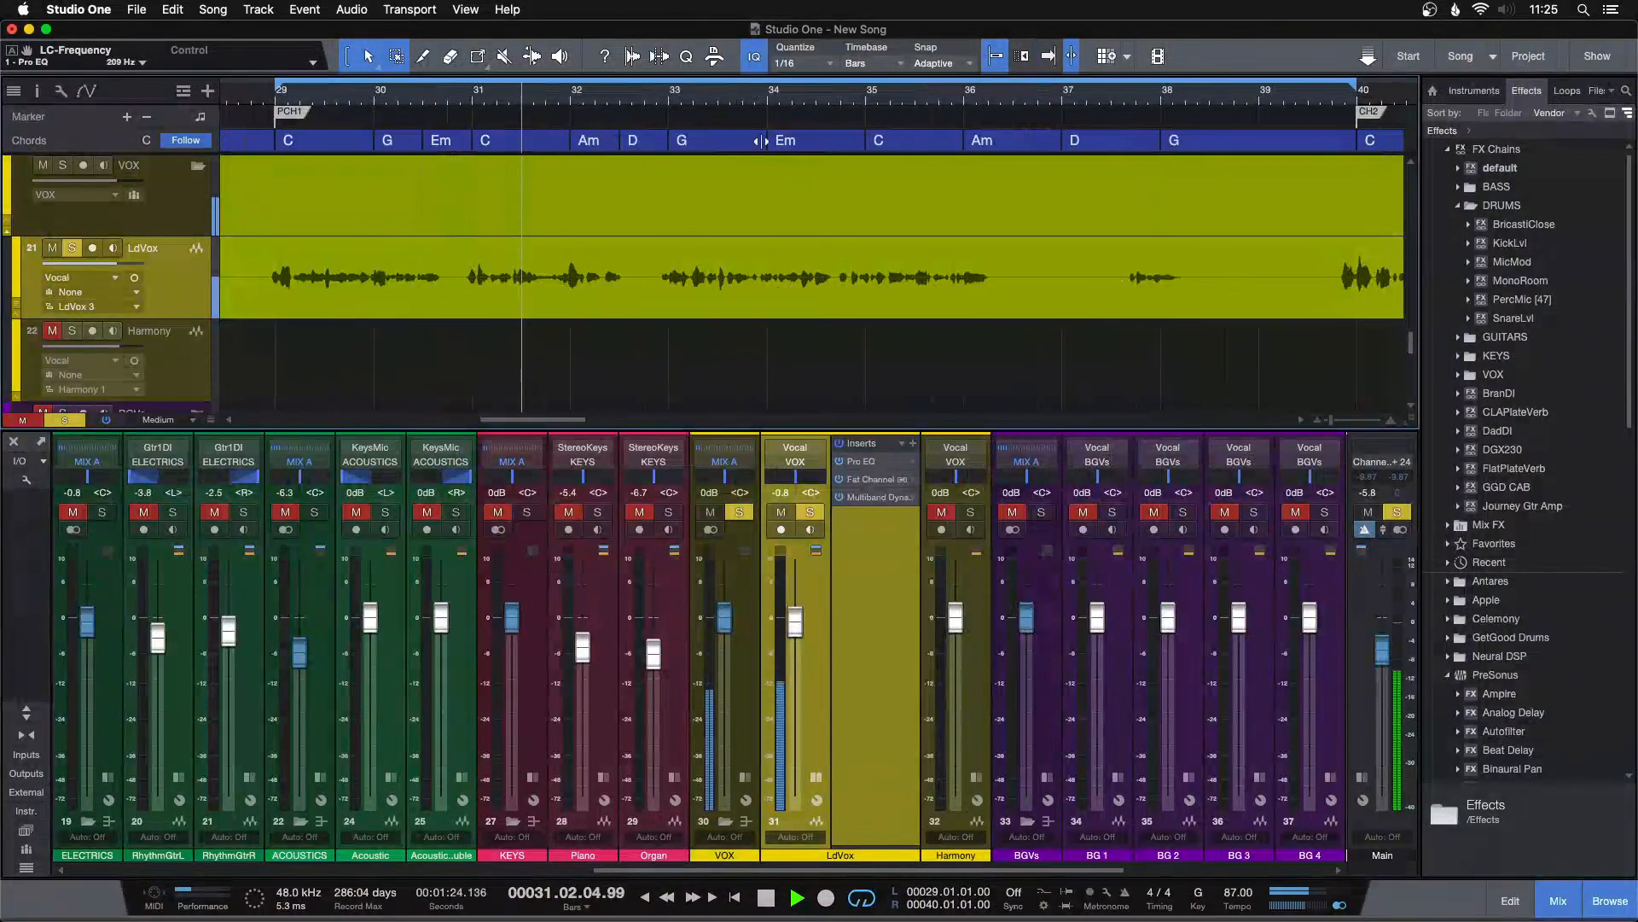
Recheck the Pro EQ curve on LdVox during playback, and bring up the compressor section of its Fat Channel insert with playback stopped.
left_click(860, 461)
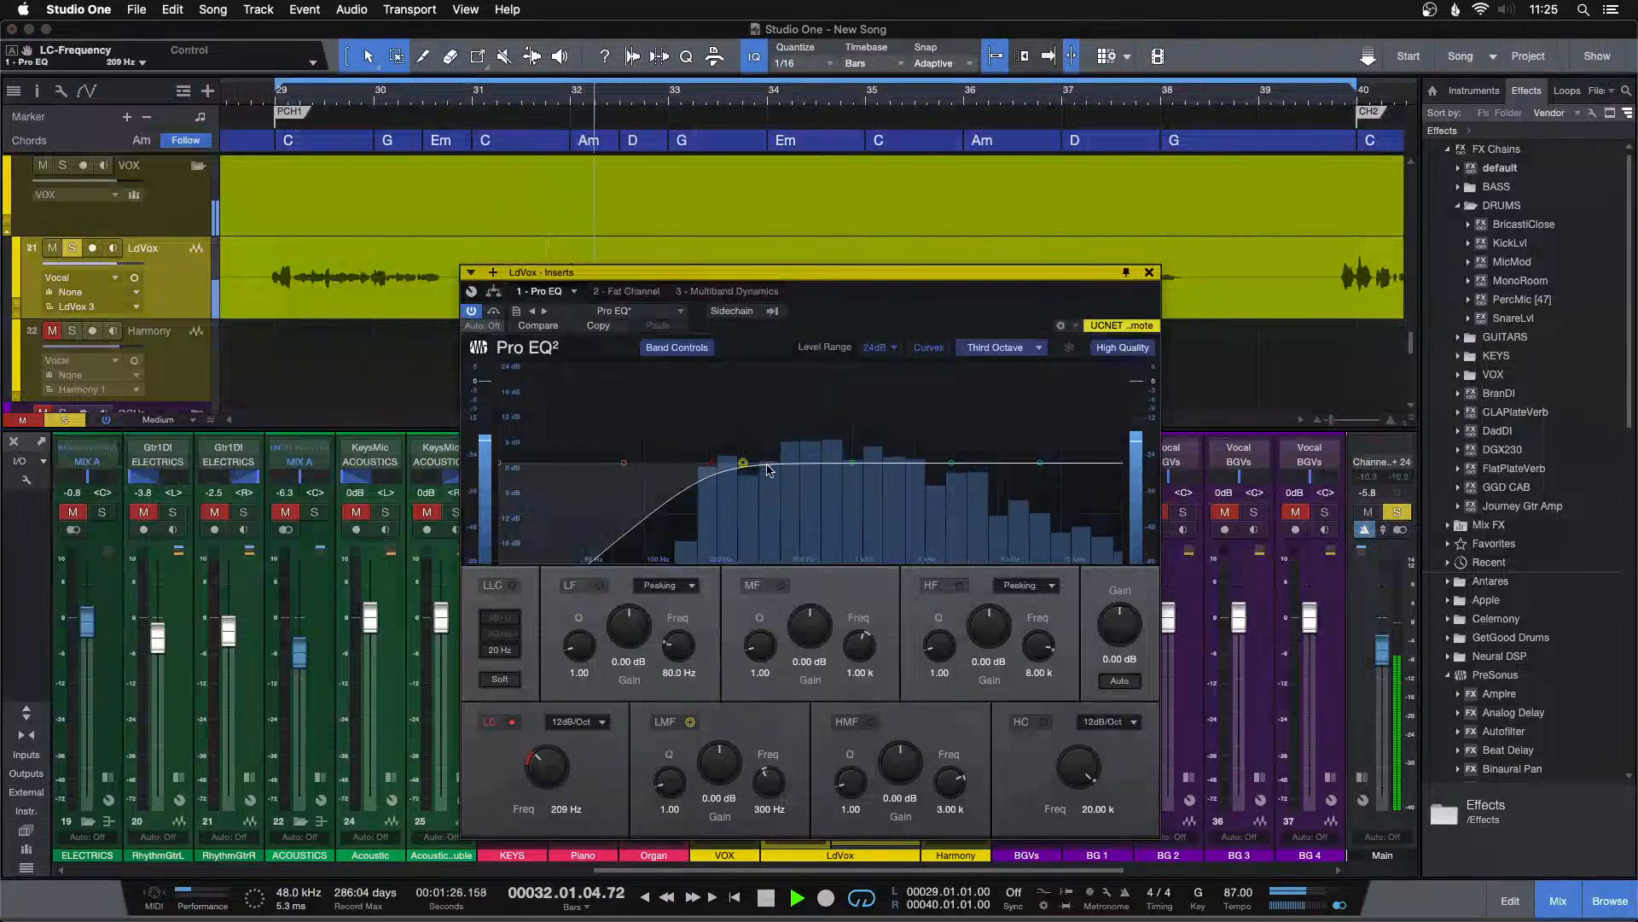
left_click(1150, 272)
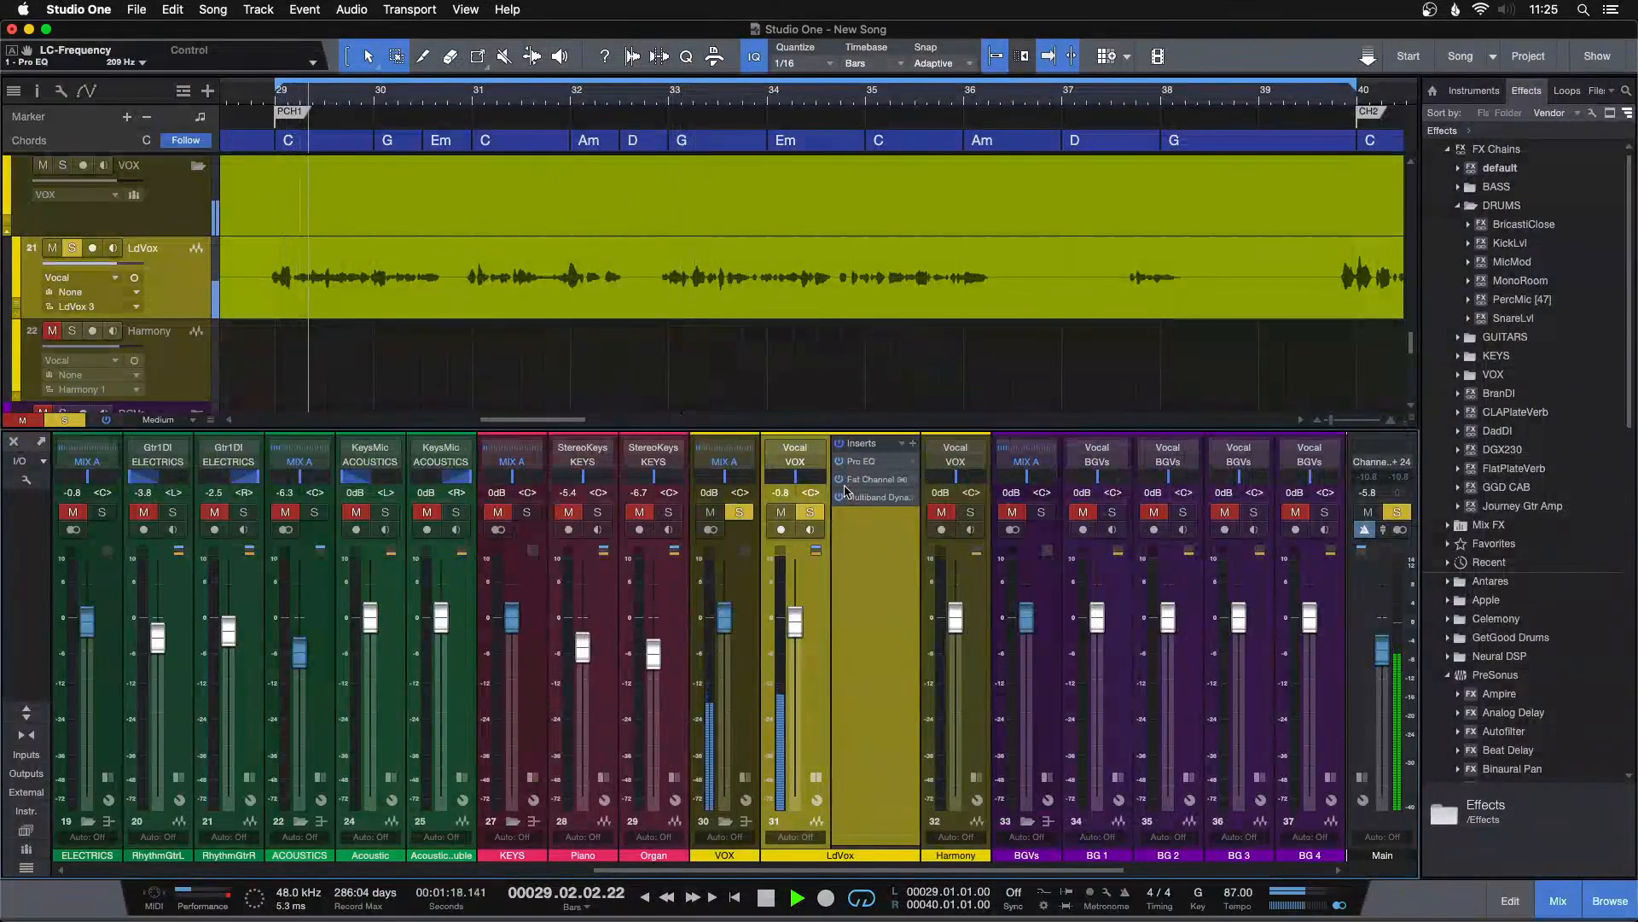
key("space")
left_click(845, 482)
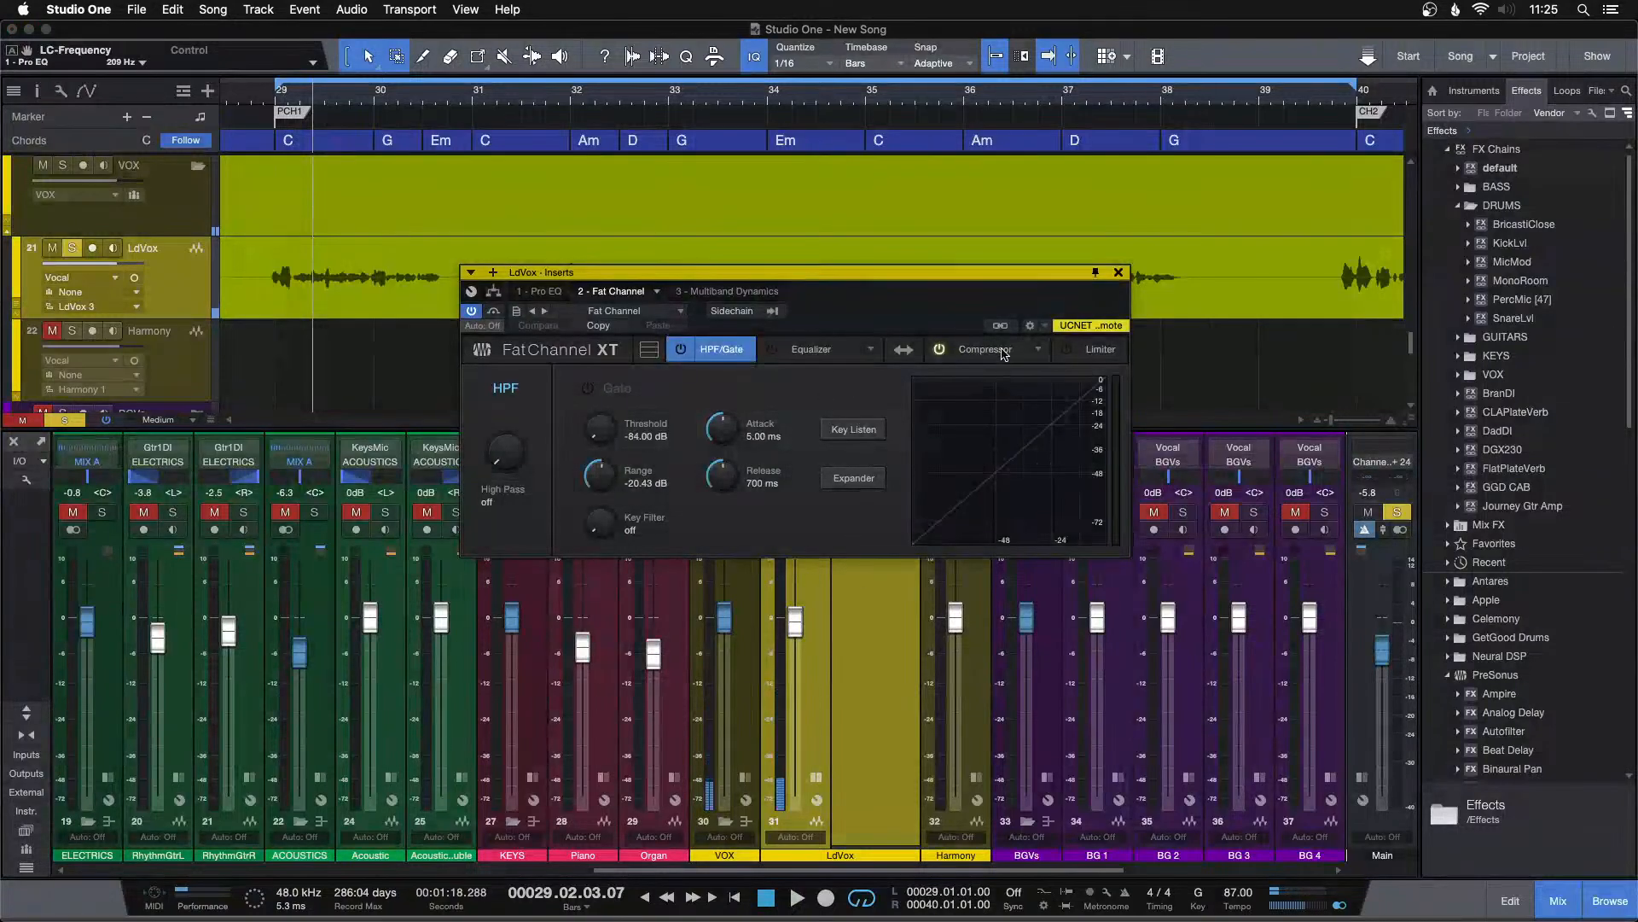
left_click(1003, 354)
left_click_drag(860, 300, 884, 407)
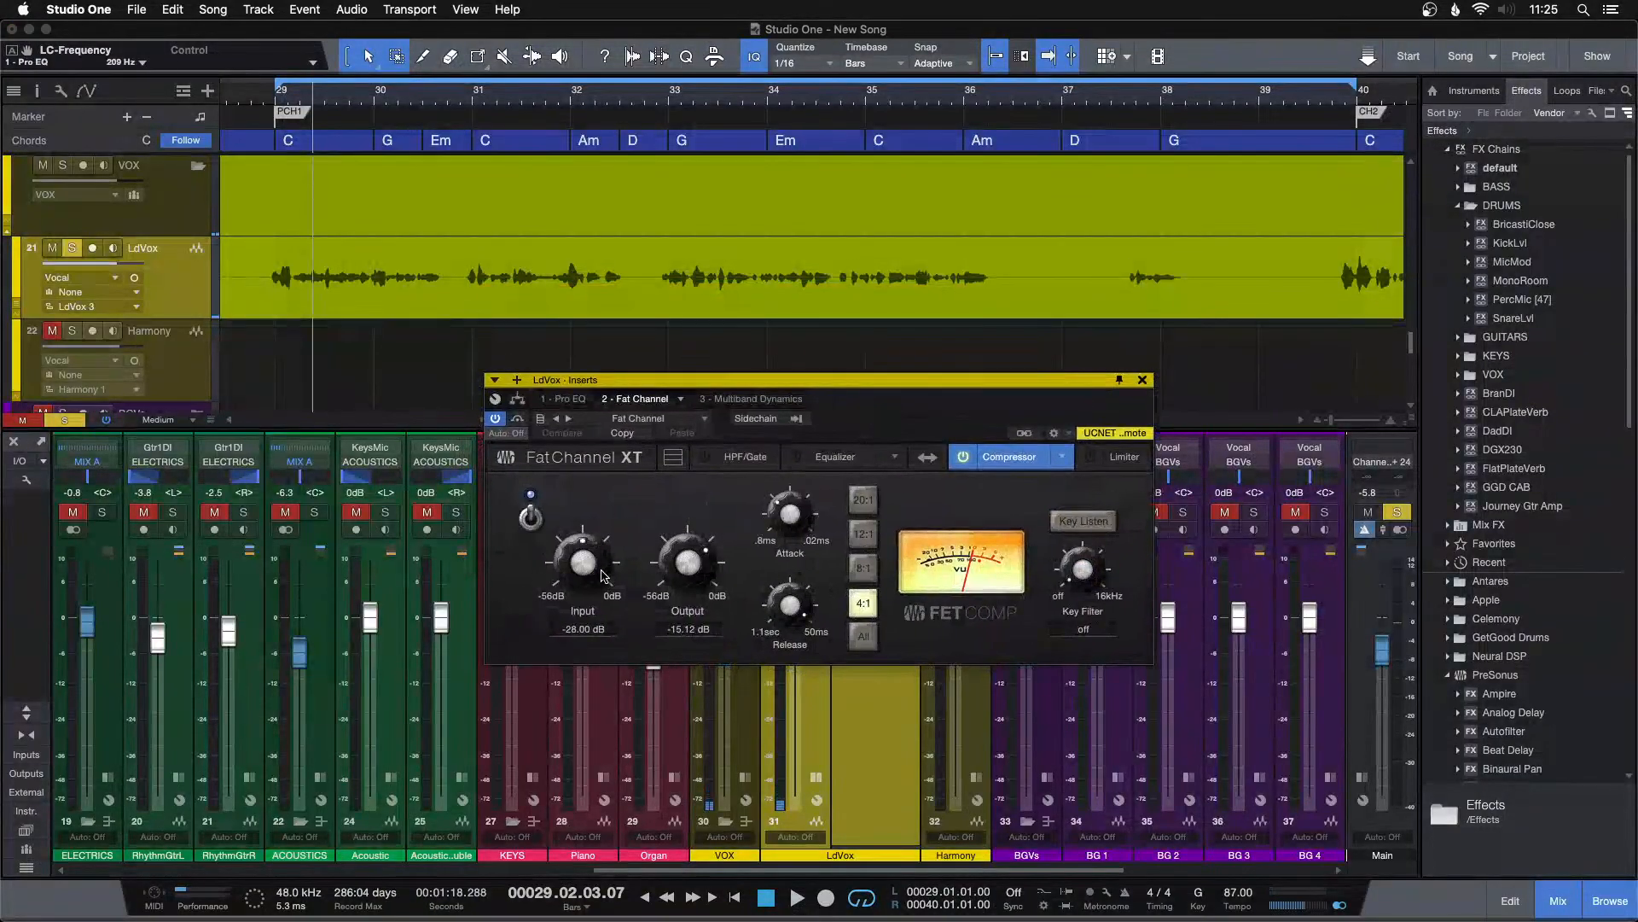
Set the LdVox FET compressor's input to -21.28 dB and output to -21.84 dB while auditioning the vocal from just before CH2.
scroll(966, 103, "right", 10)
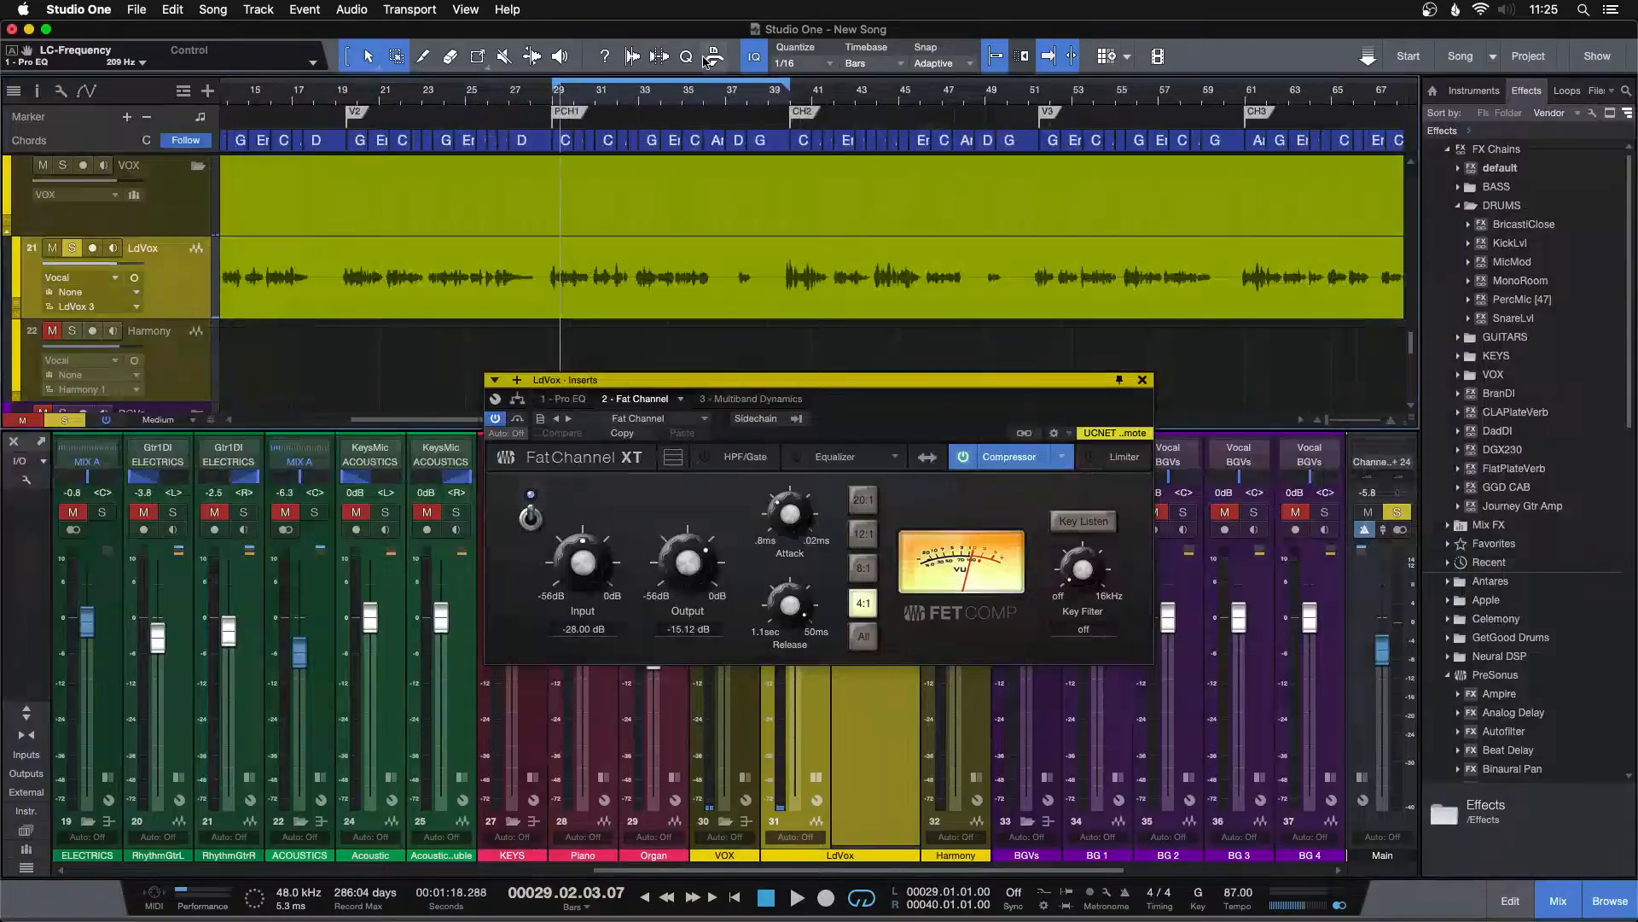
left_click(599, 97)
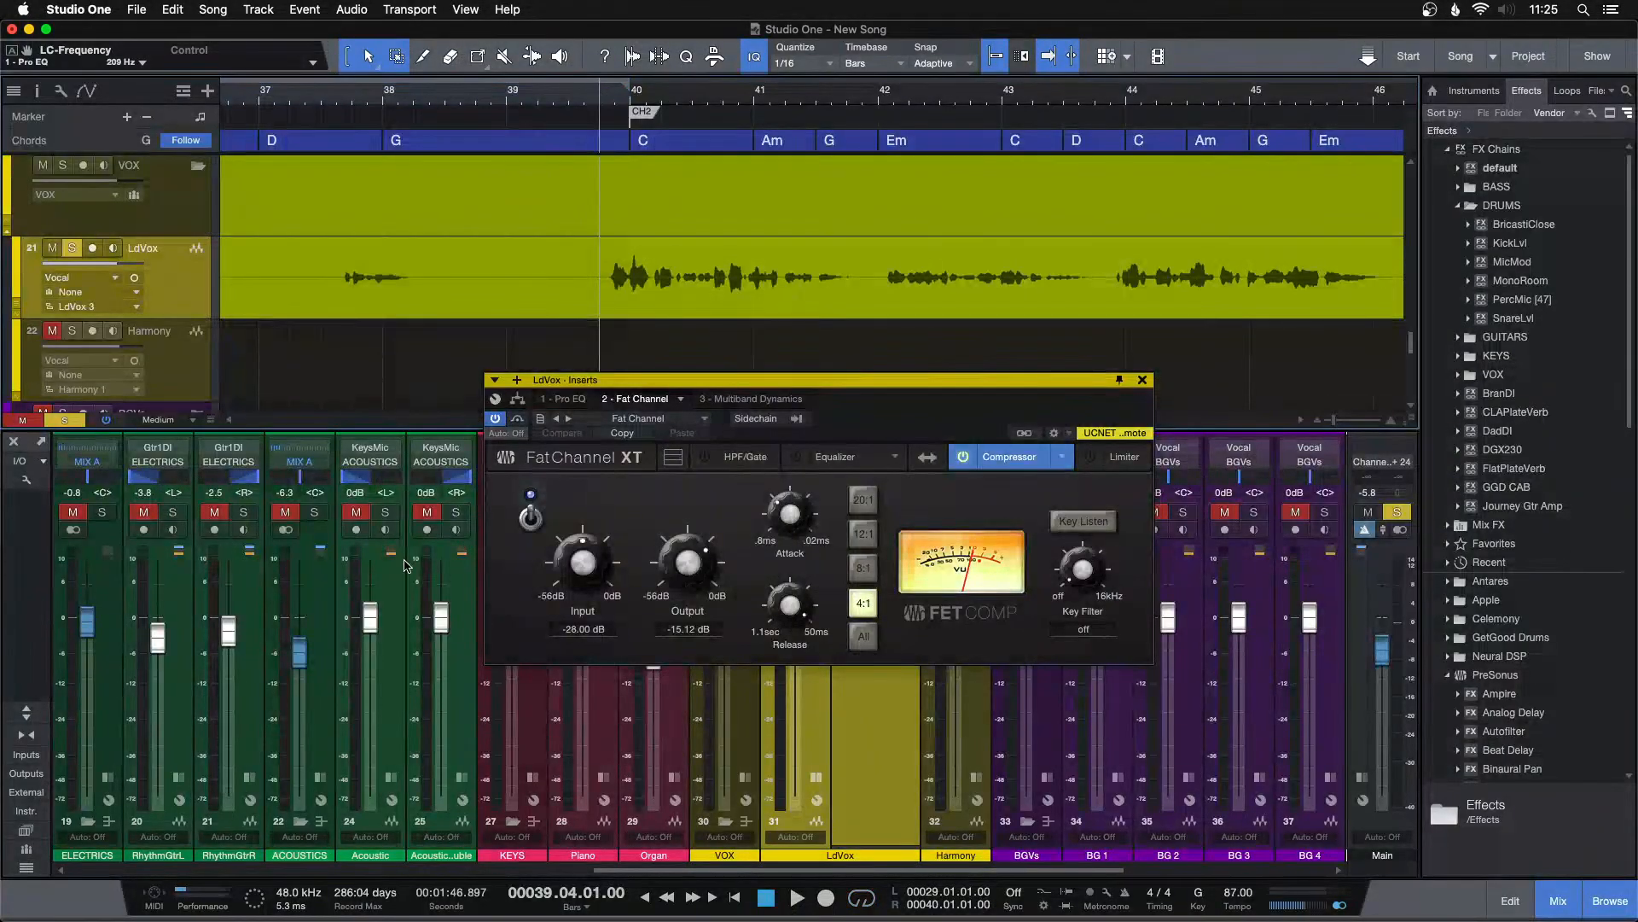
key("space")
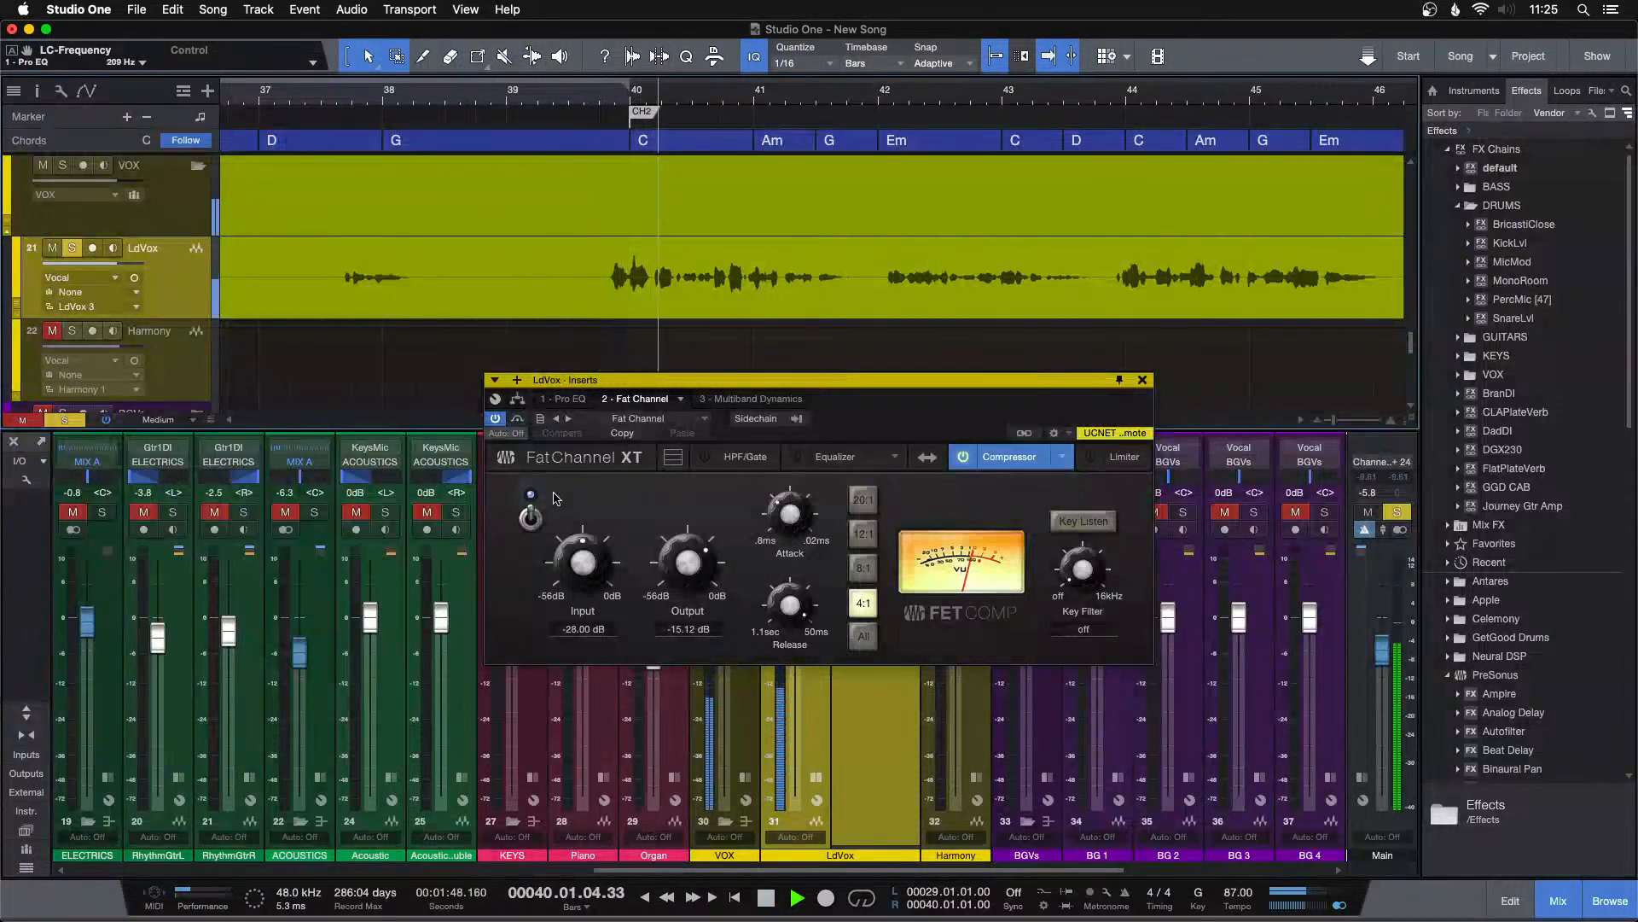
key("space")
scroll(597, 592, "up", 2)
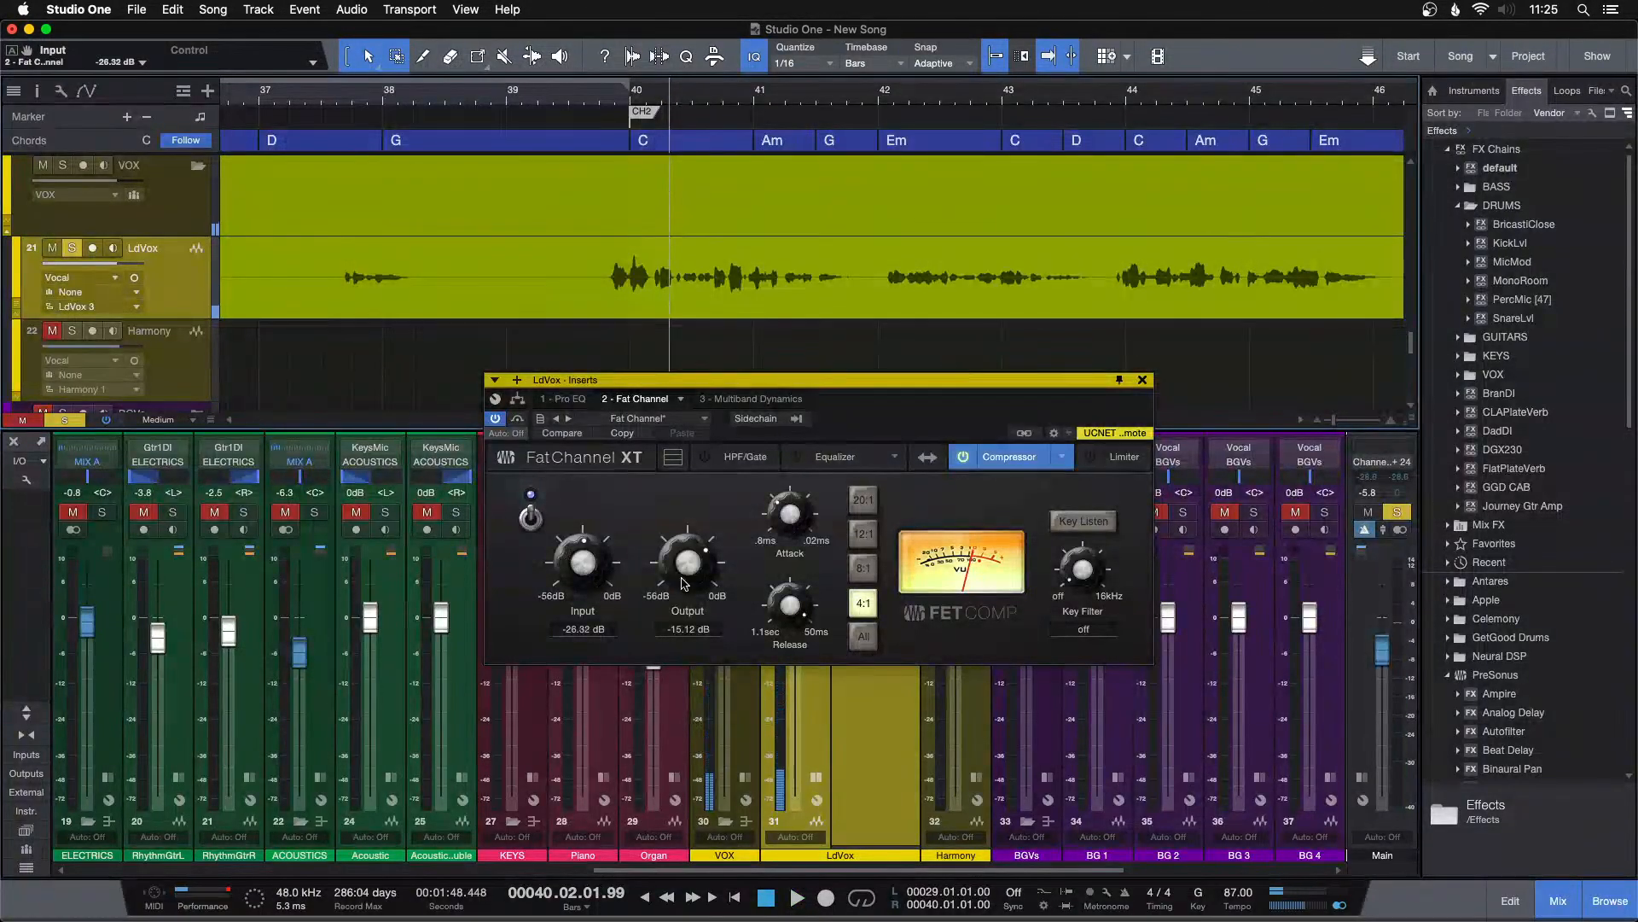
scroll(685, 578, "down", 1)
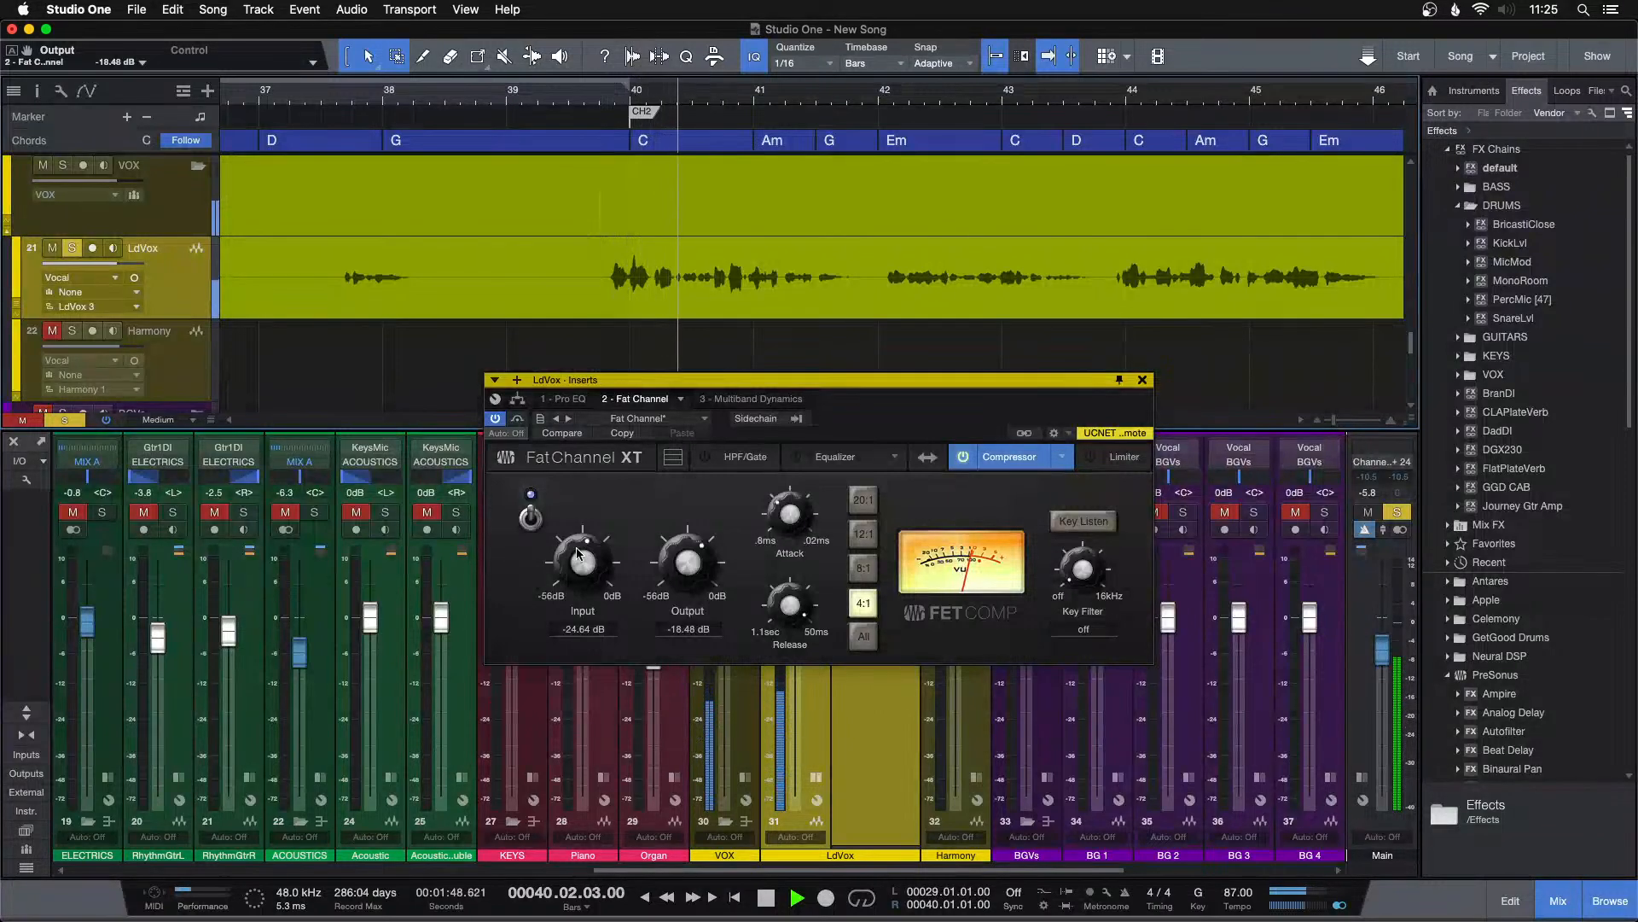
scroll(577, 552, "up", 1)
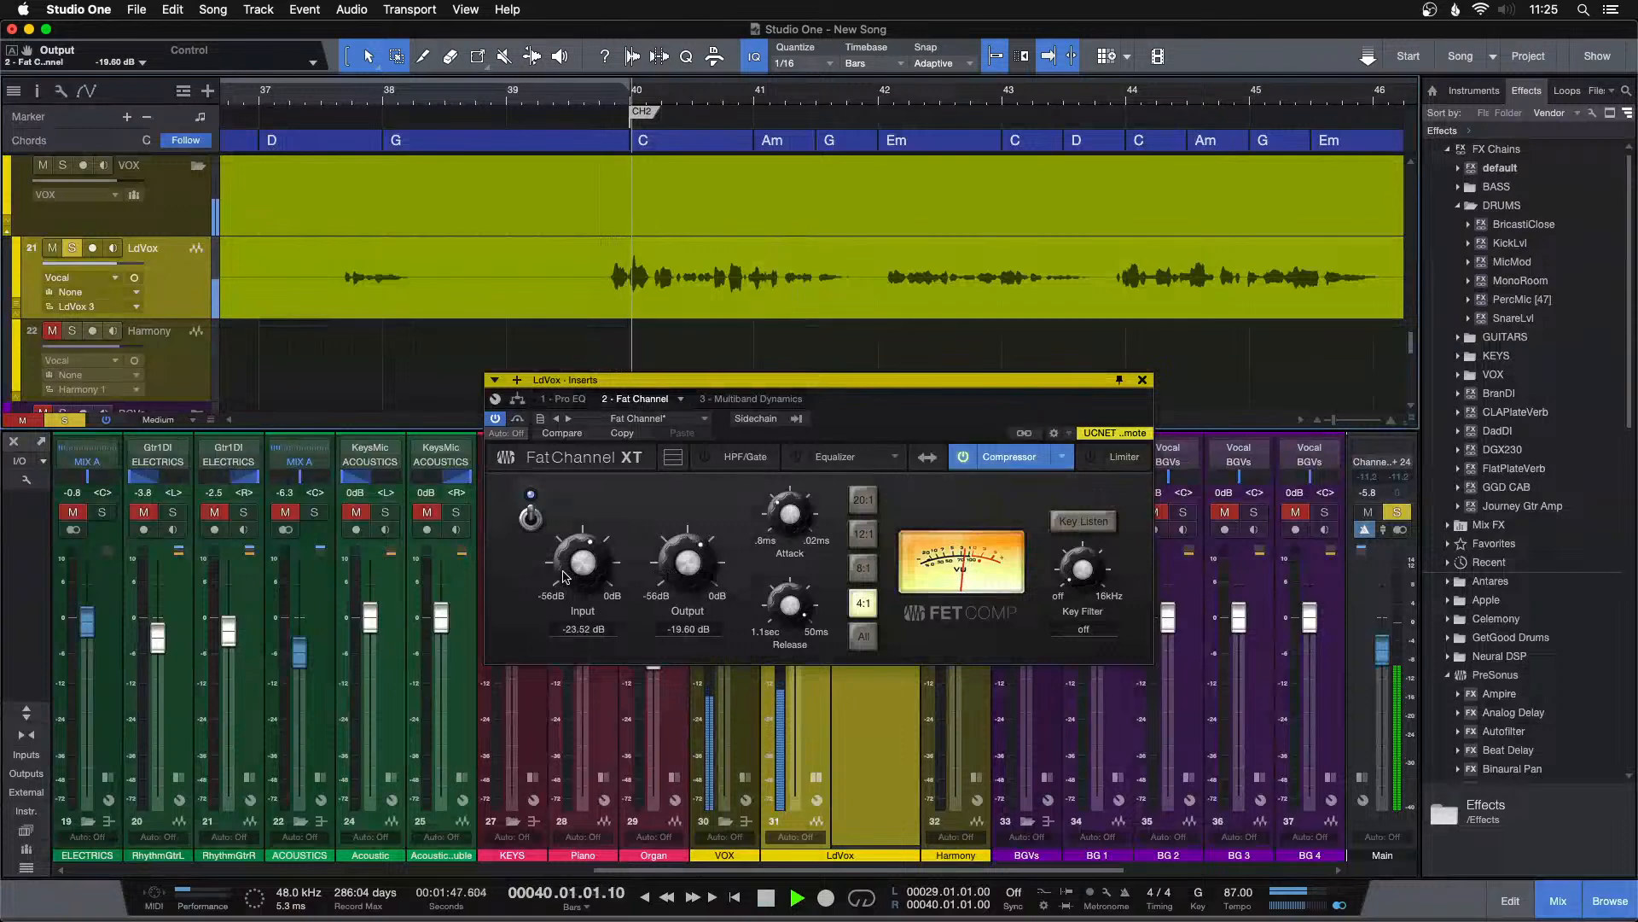
scroll(589, 570, "up", 1)
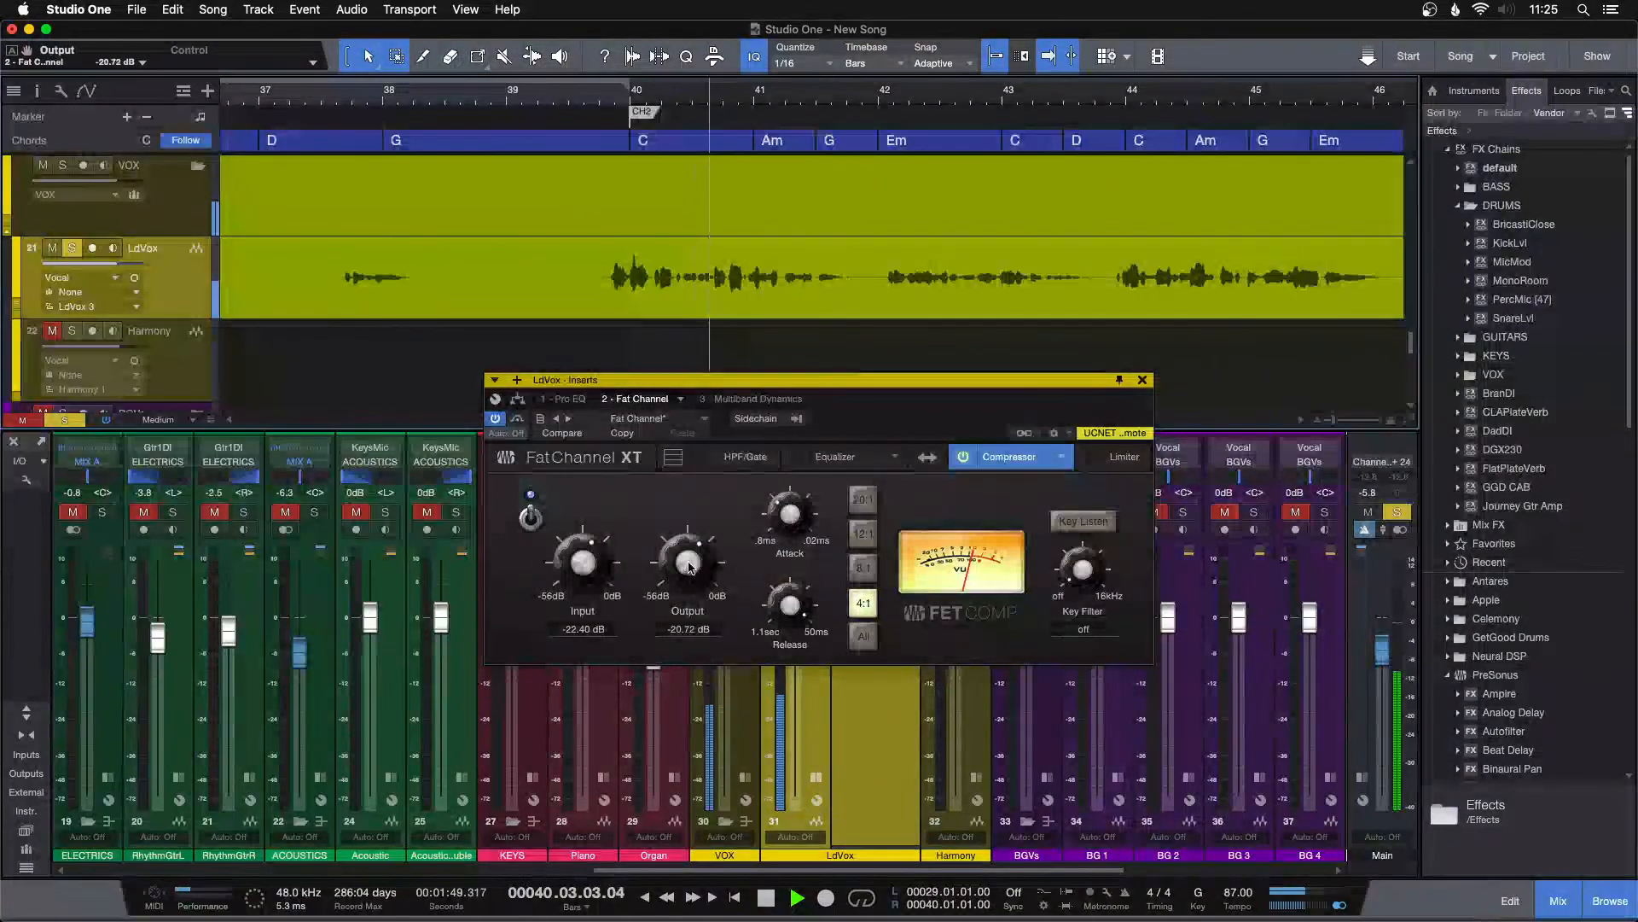
scroll(689, 564, "down", 1)
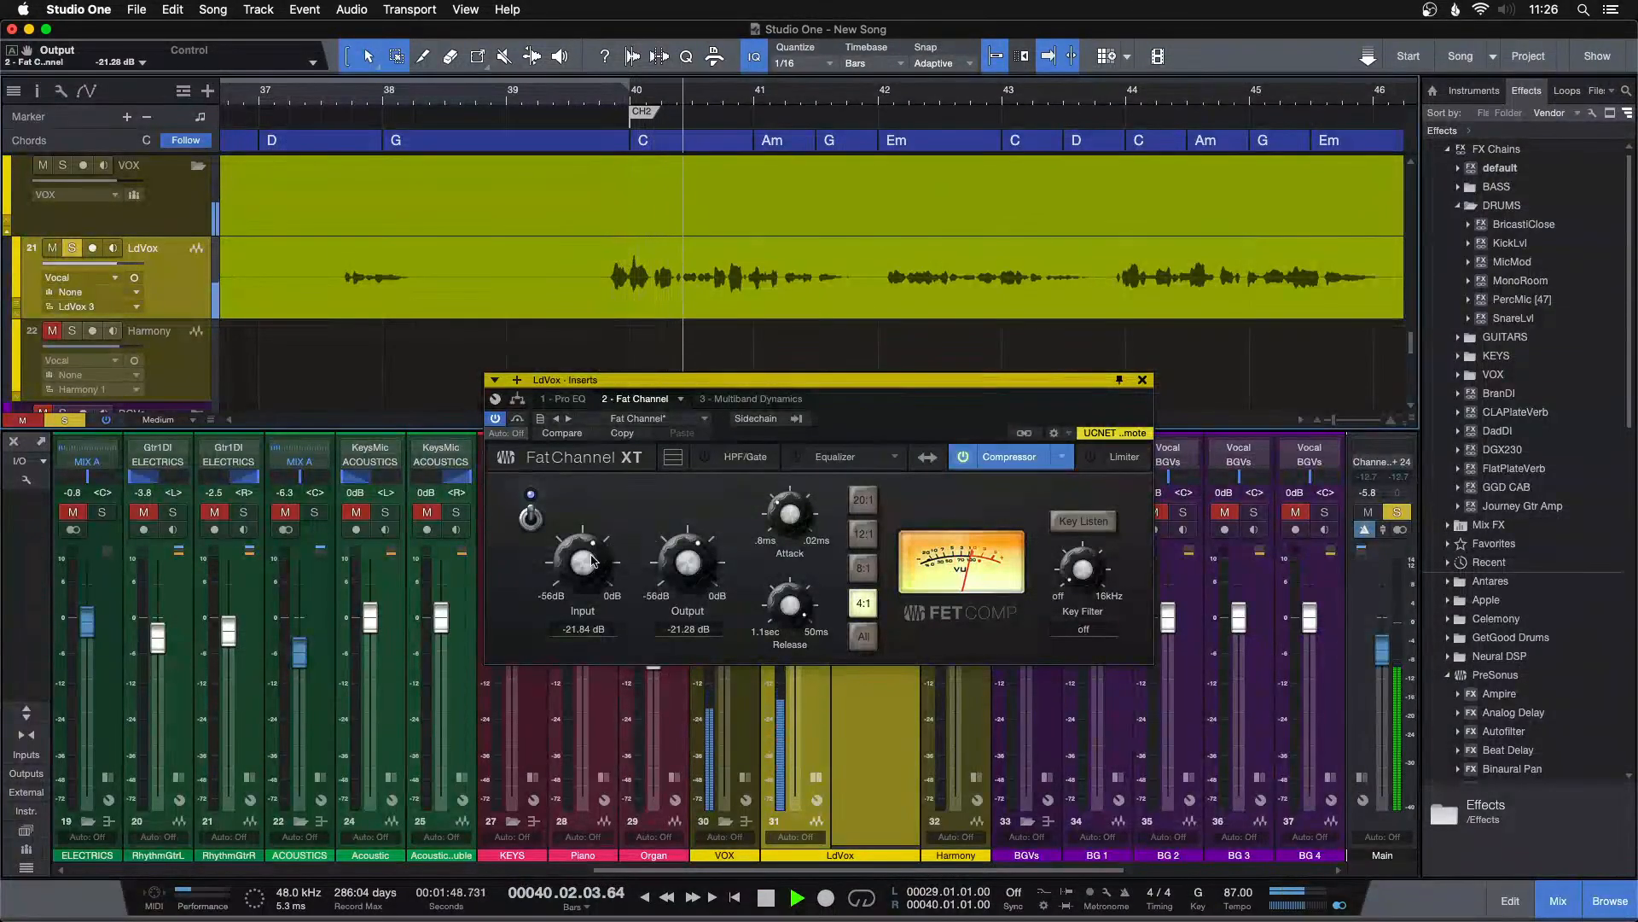
scroll(591, 561, "up", 1)
scroll(690, 571, "down", 1)
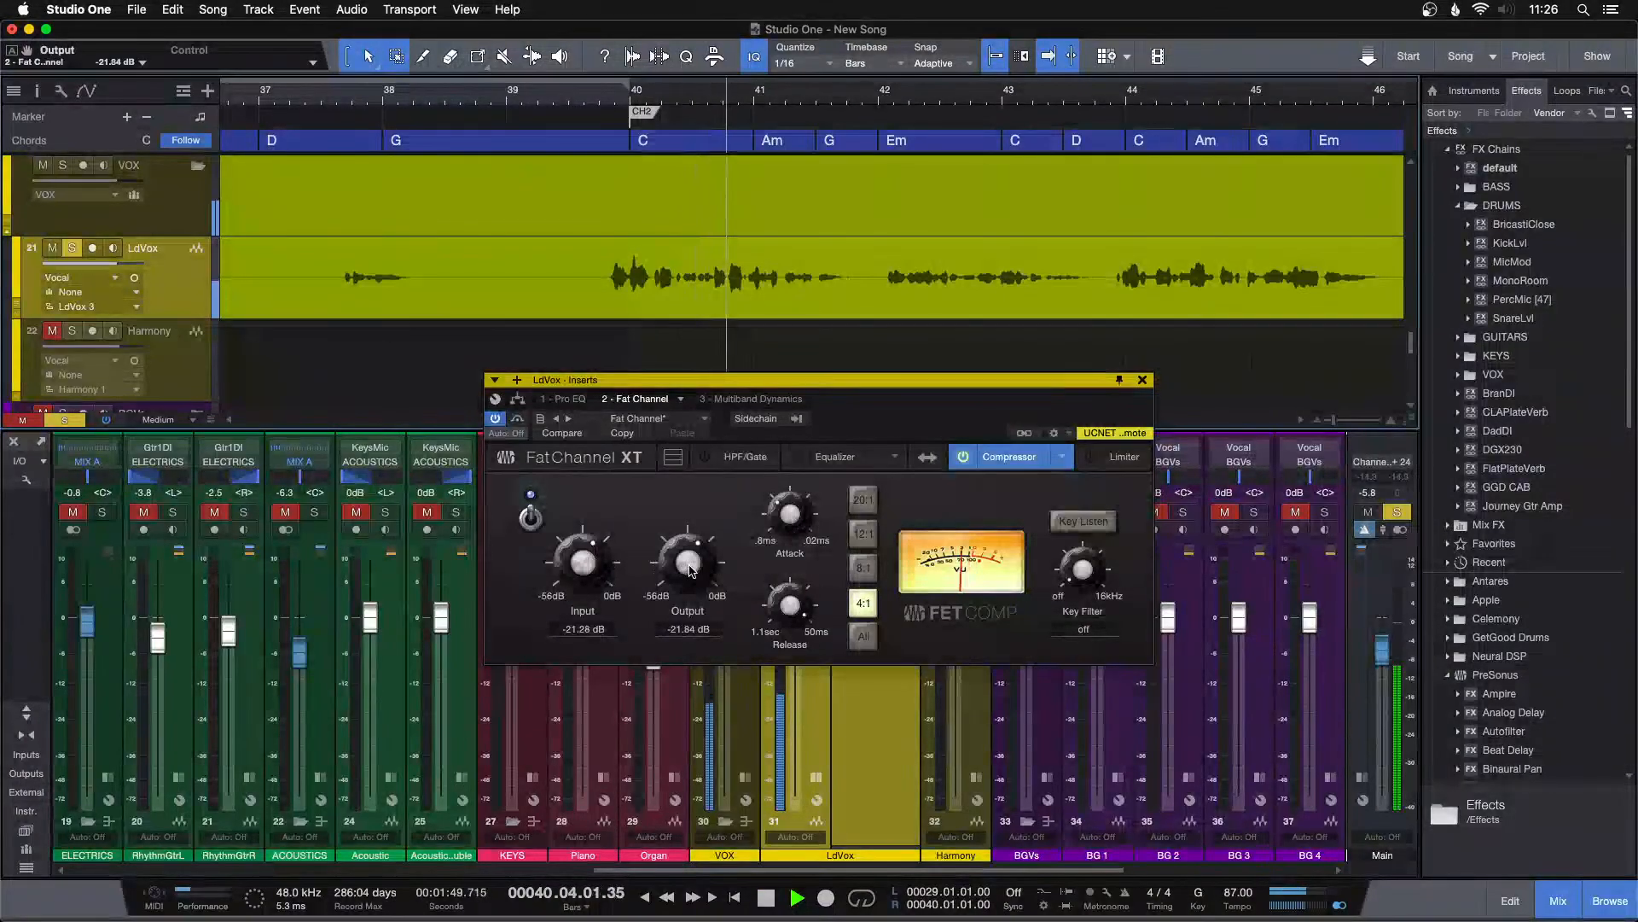
Lower the high band's low threshold to -22.56 dB in the LdVox Multiband Dynamics while playing from bar 39.3.
left_click(721, 398)
left_click(576, 101)
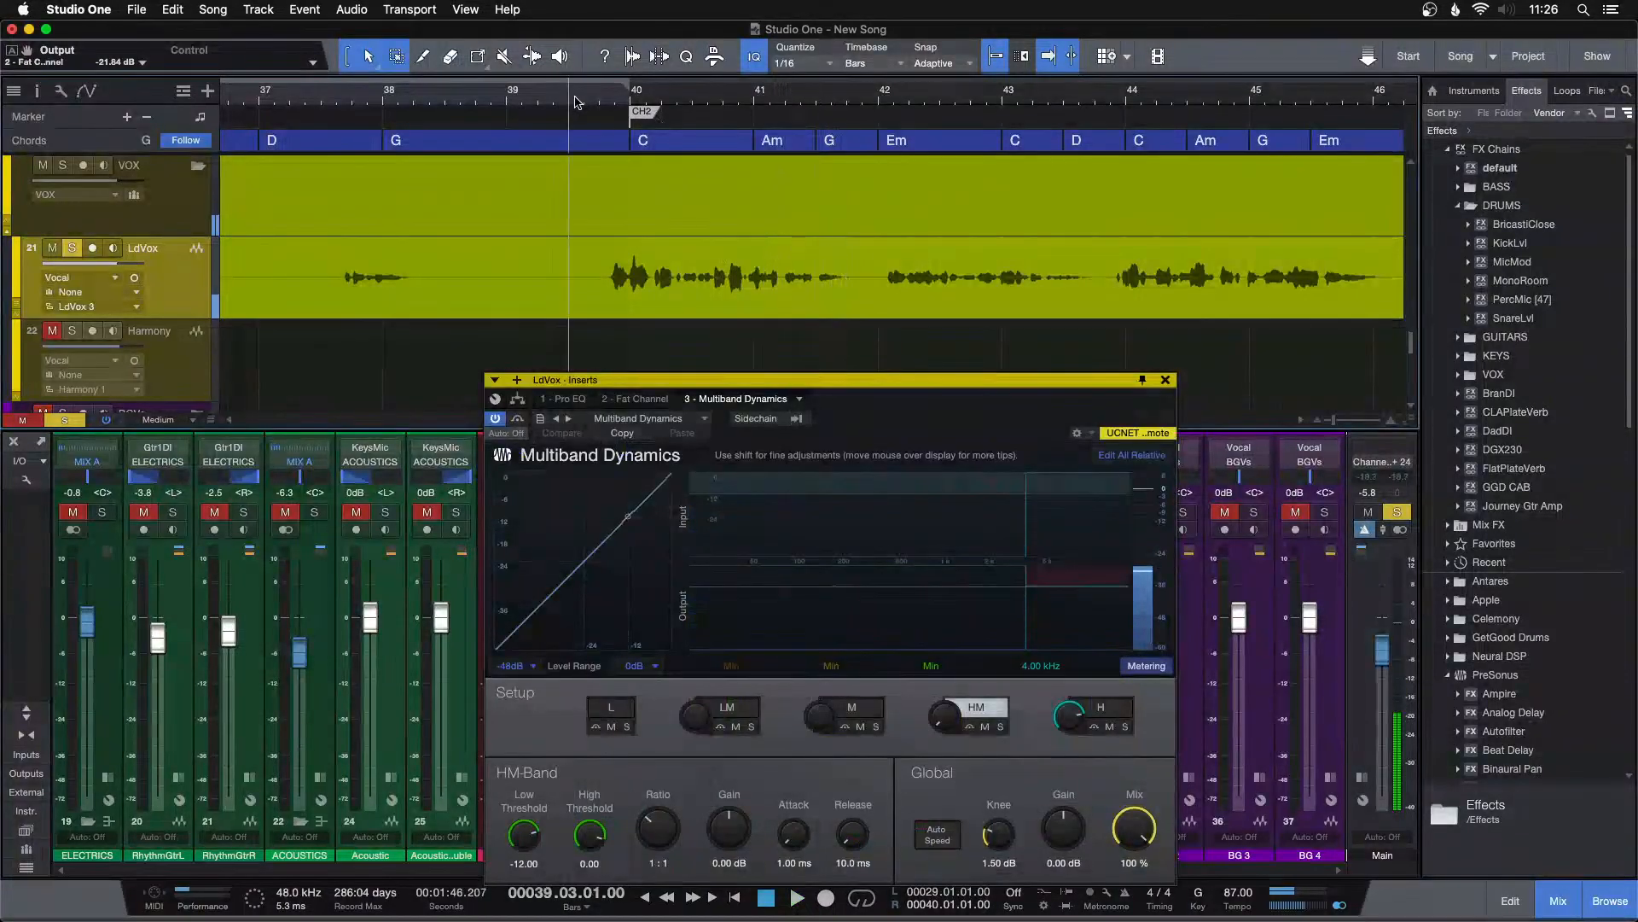
left_click_drag(942, 419, 936, 359)
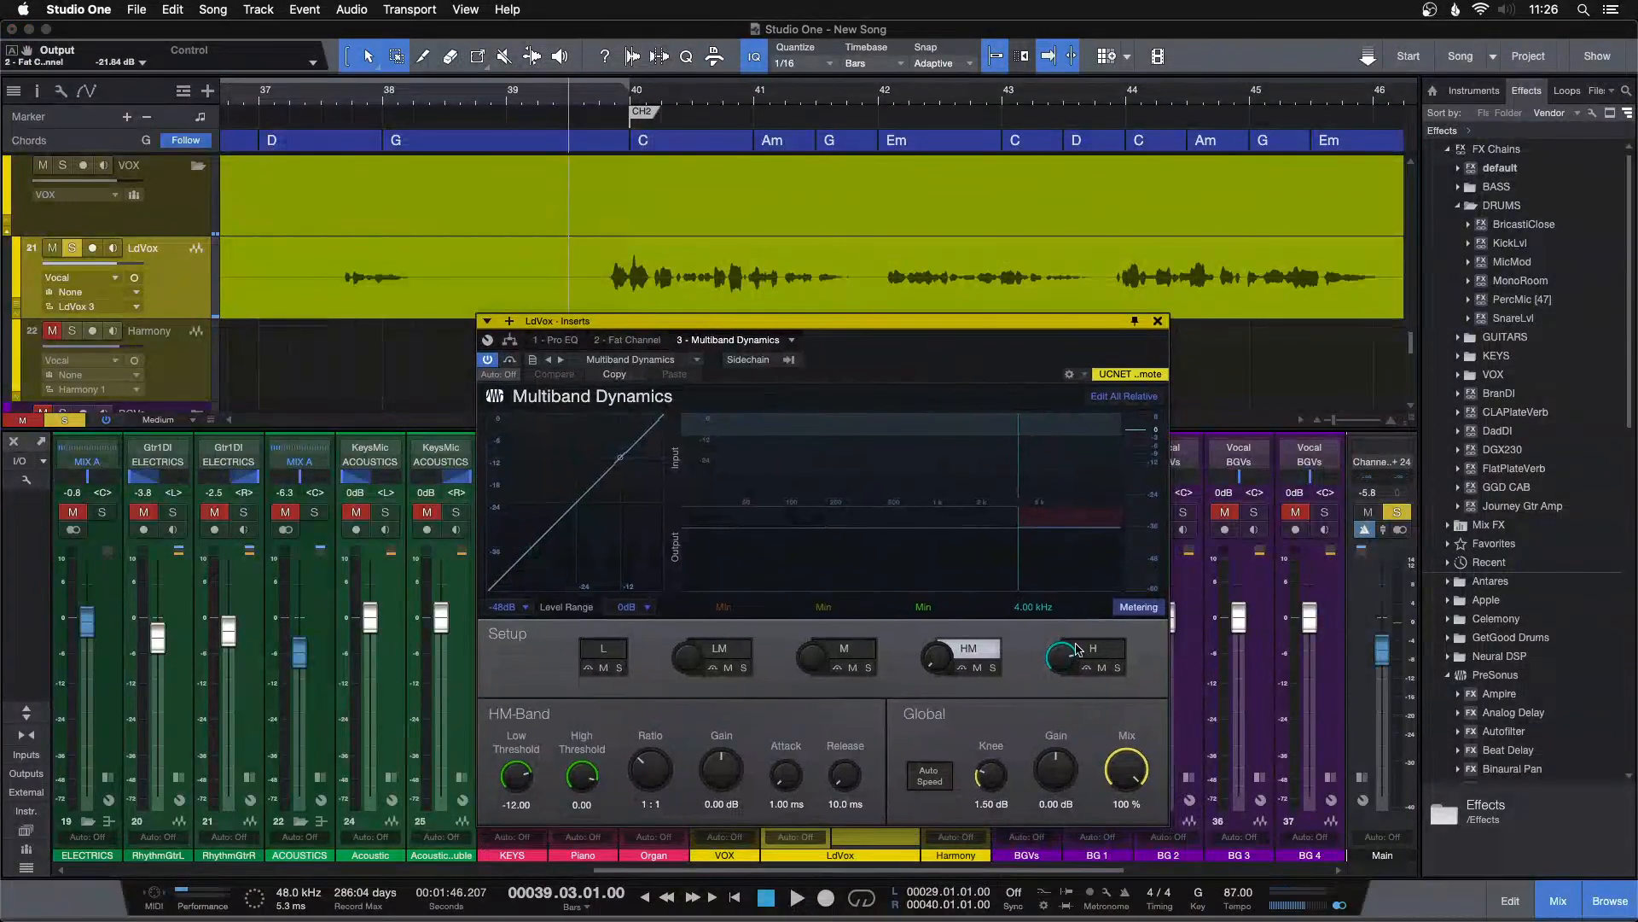
left_click(1078, 648)
key("space")
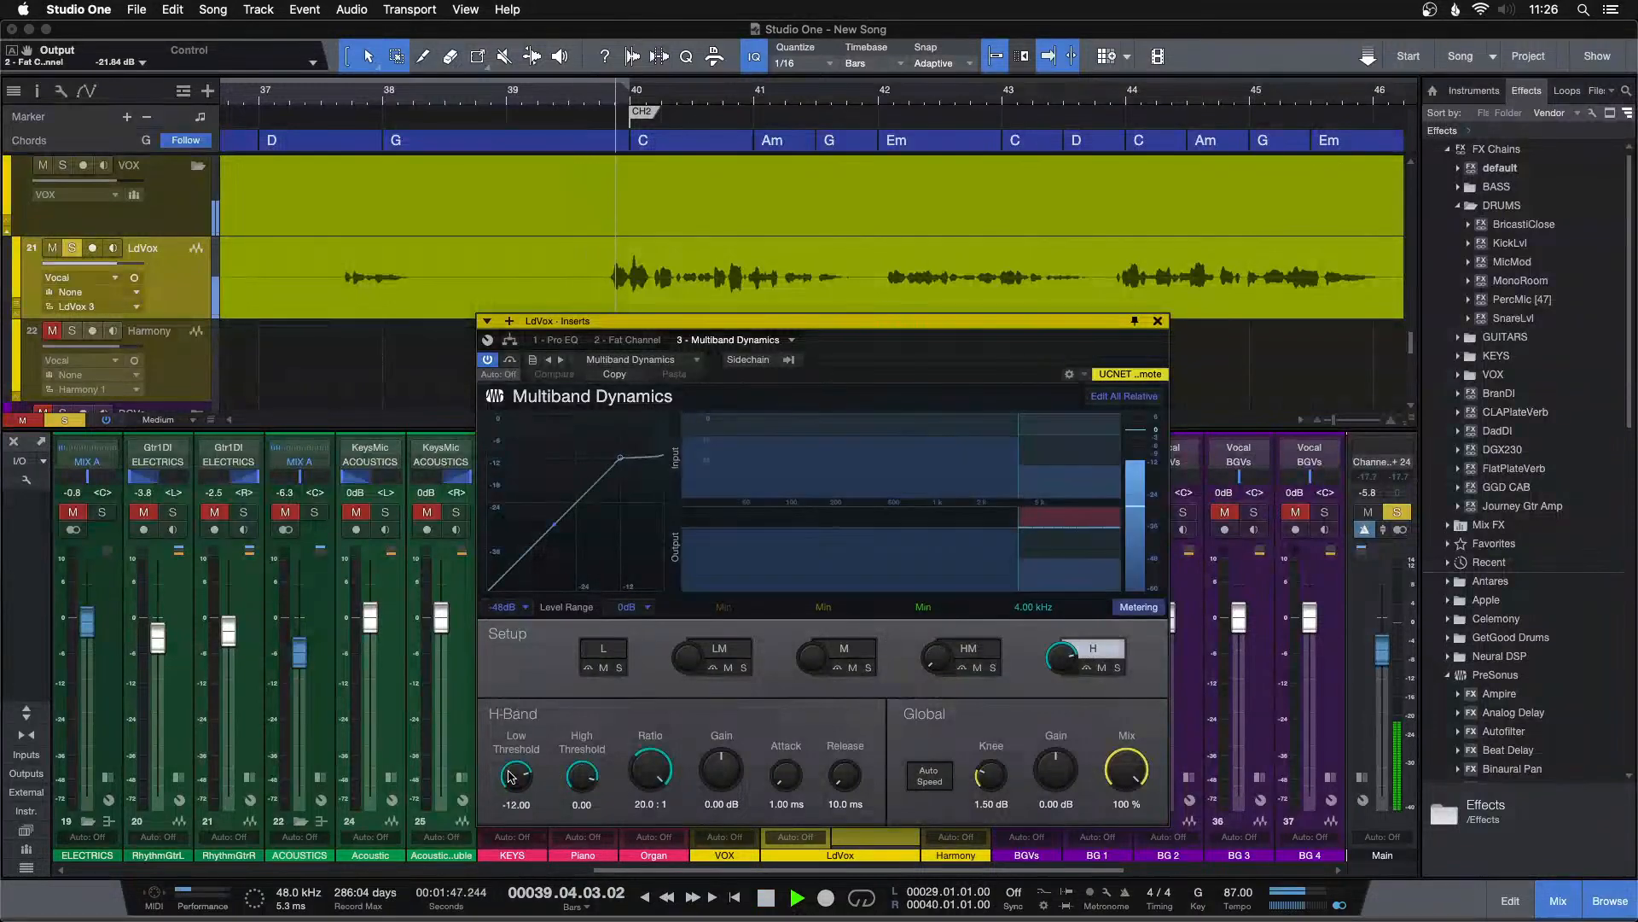
scroll(510, 776, "down", 3)
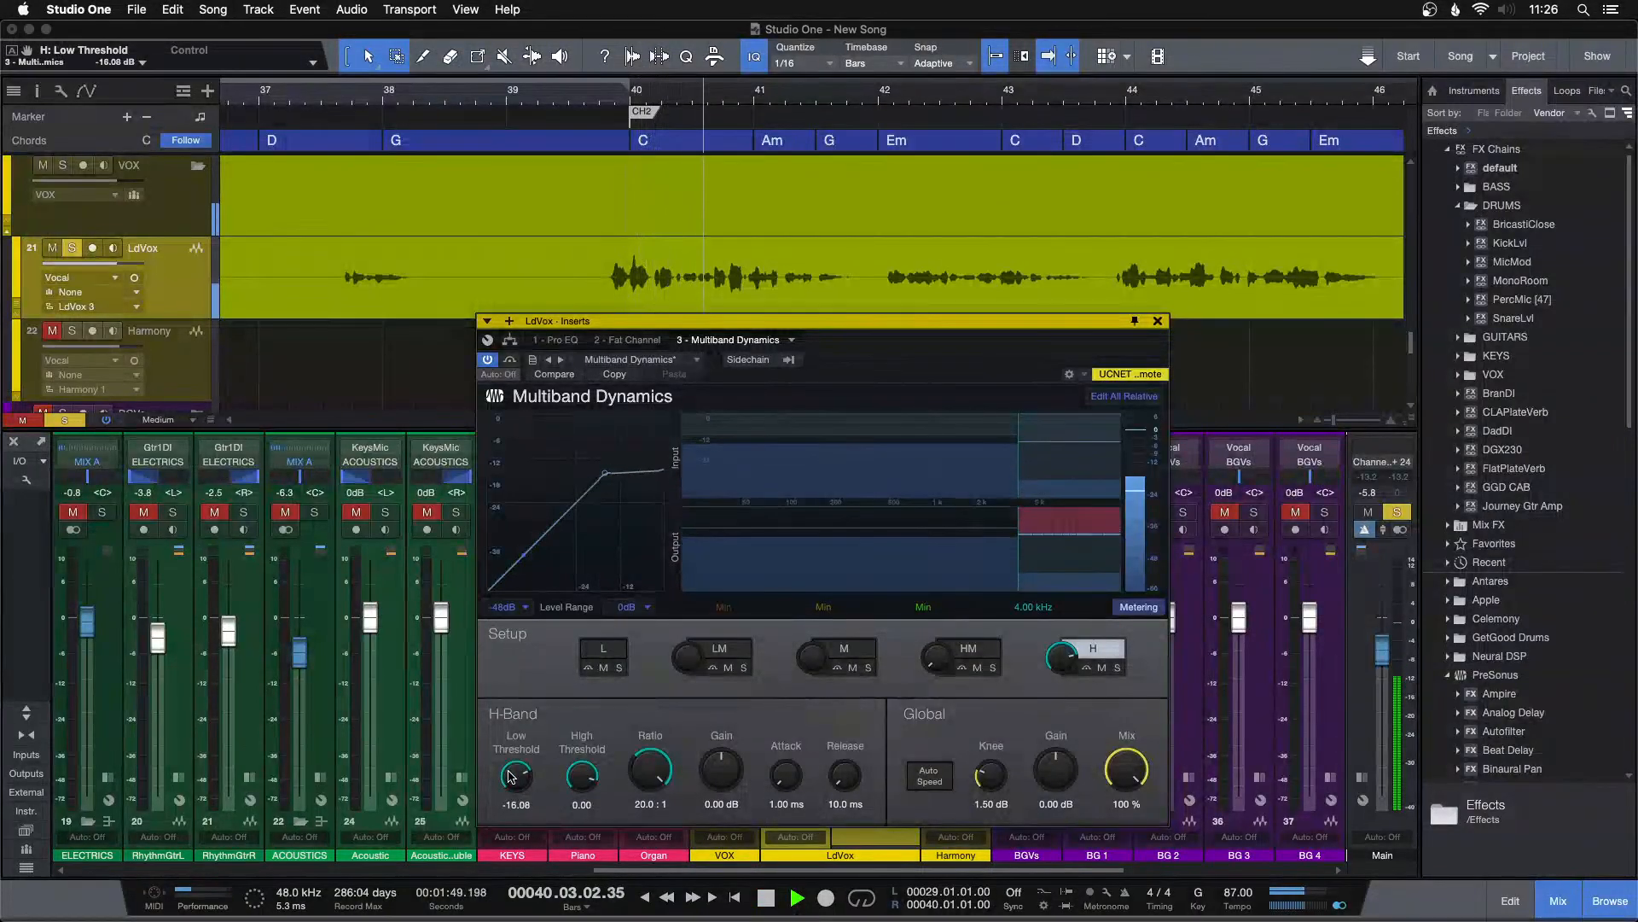
scroll(511, 775, "down", 3)
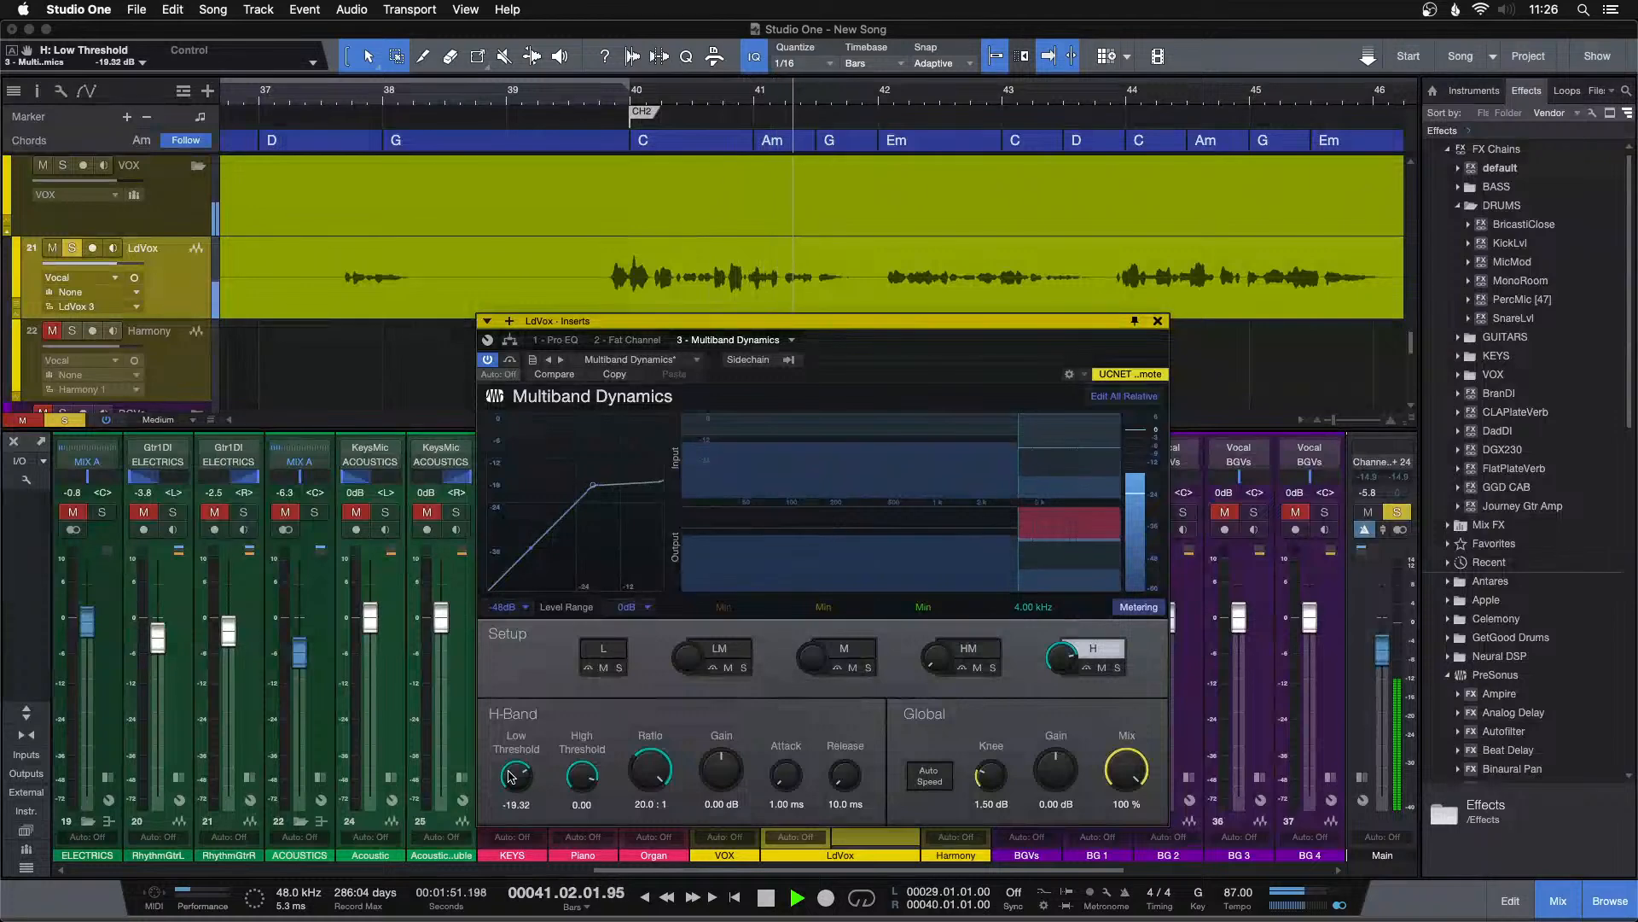
scroll(510, 776, "down", 1)
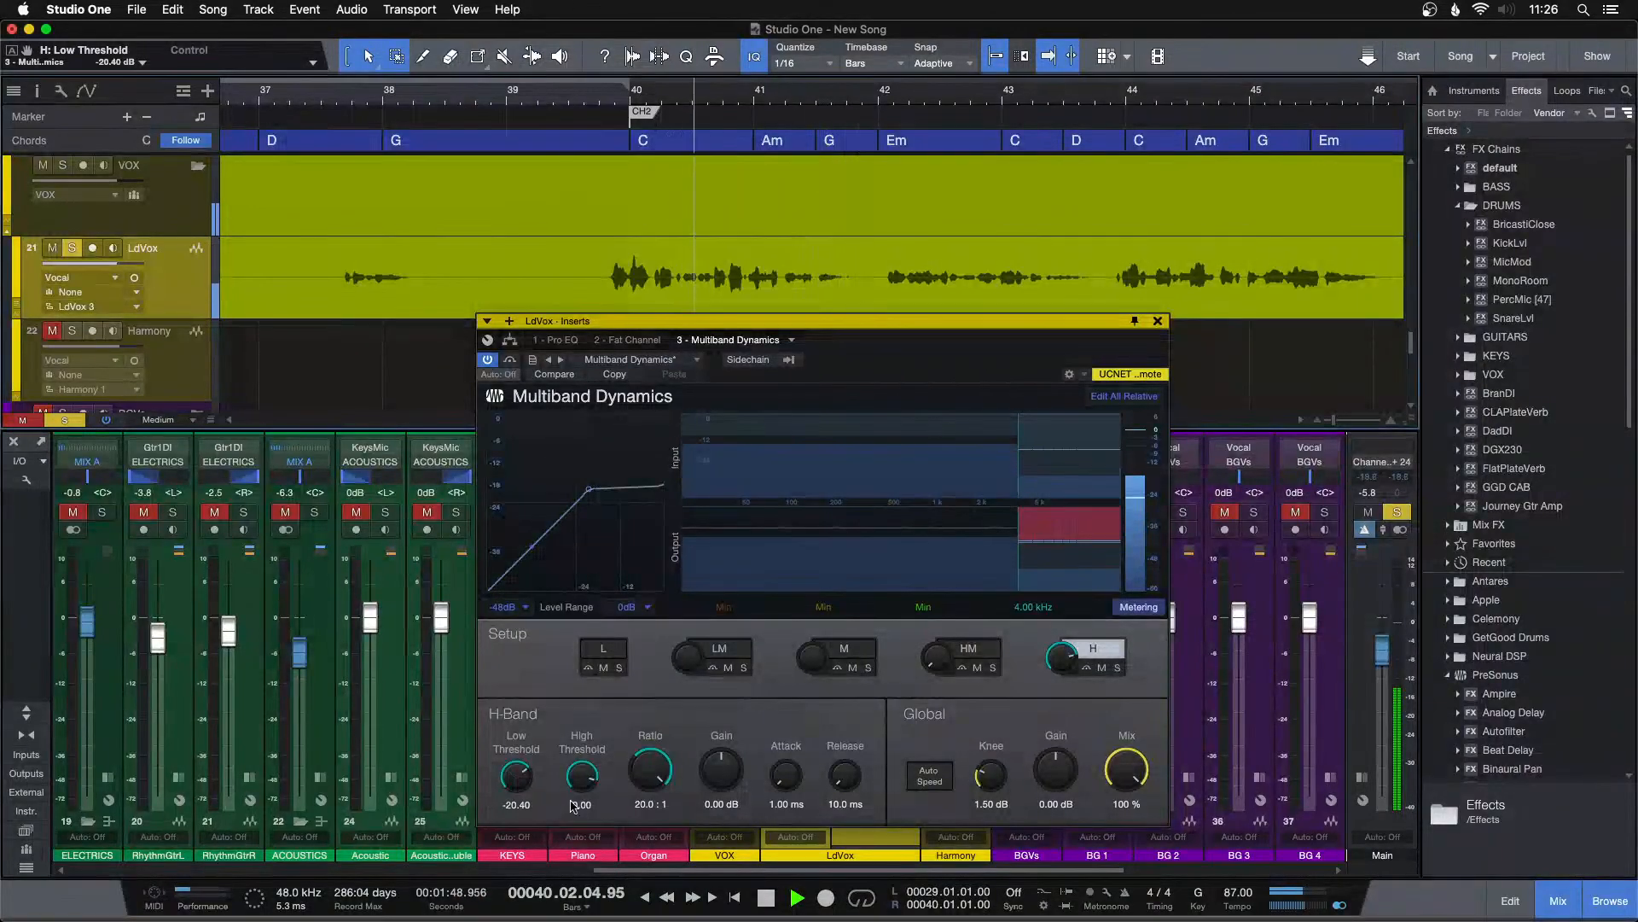
scroll(519, 774, "down", 1)
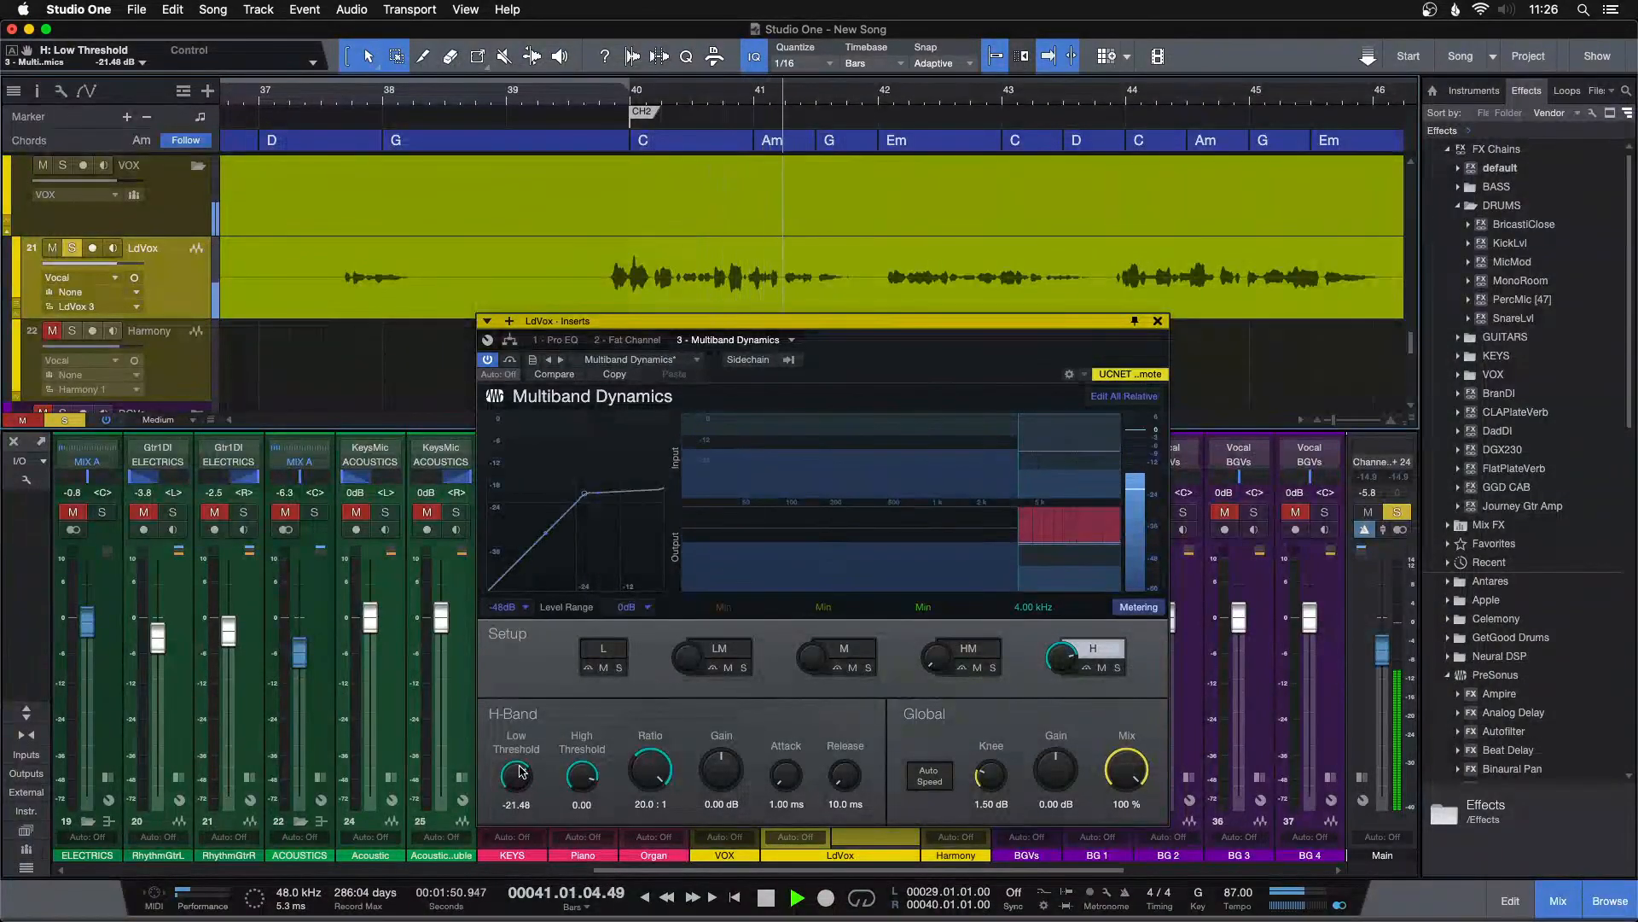
scroll(519, 772, "down", 1)
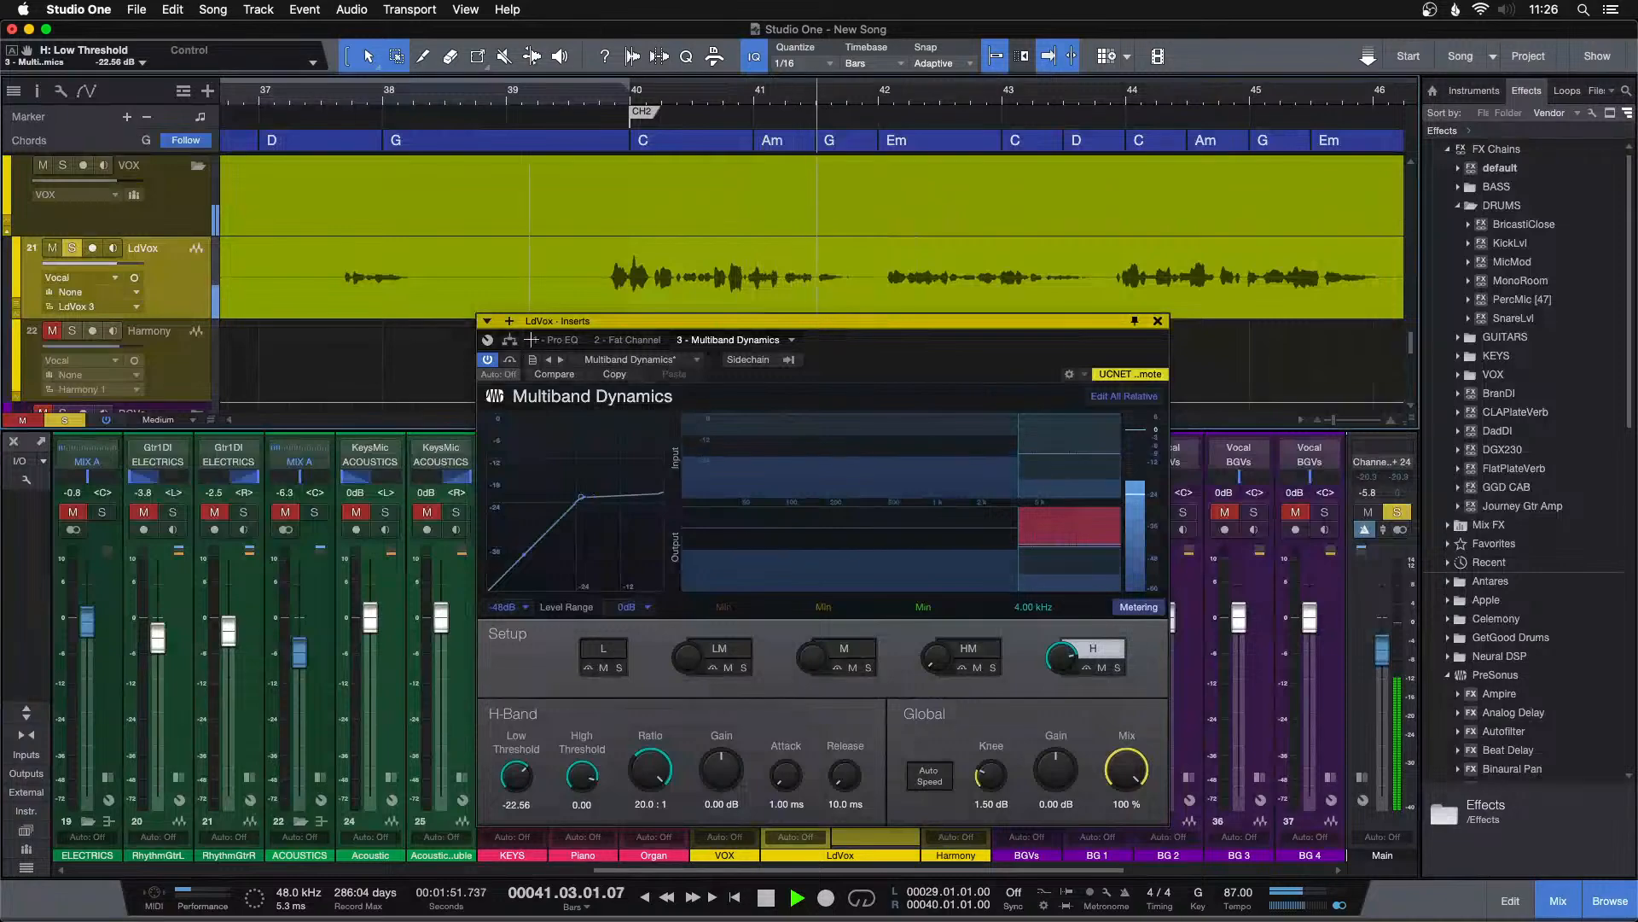
Play the full mix from PCH1 with LdVox unsoloed, and place its Fat Channel compressor window clear of the vocal fader.
left_click(556, 340)
left_click_drag(539, 104, 852, 75)
key("KP_1")
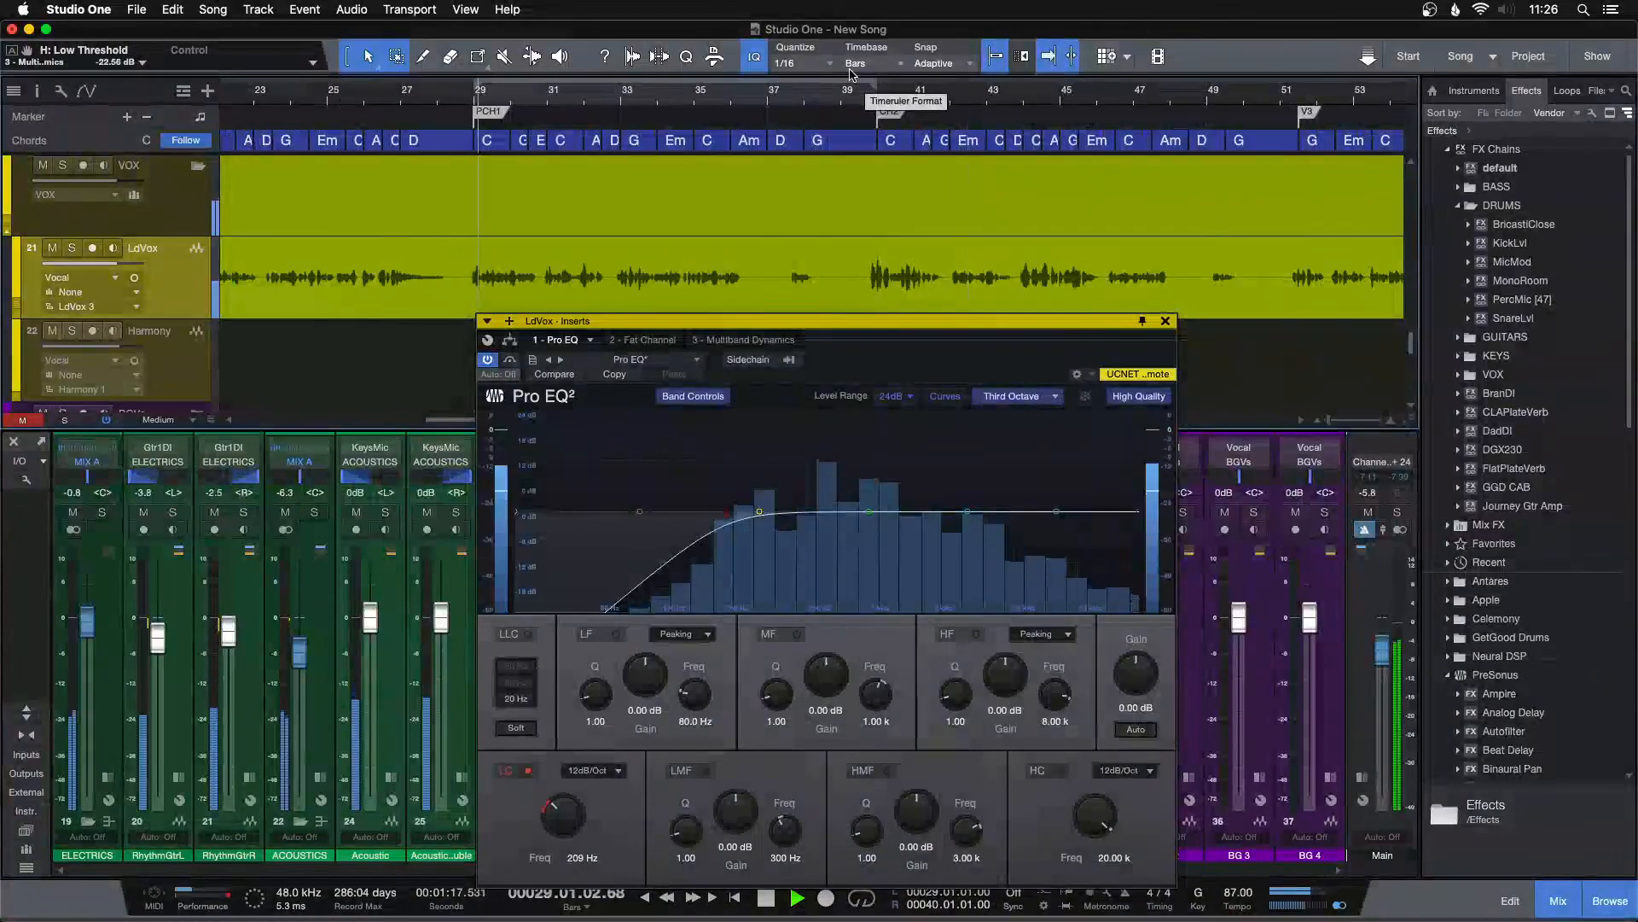
left_click(1165, 321)
double_click(874, 483)
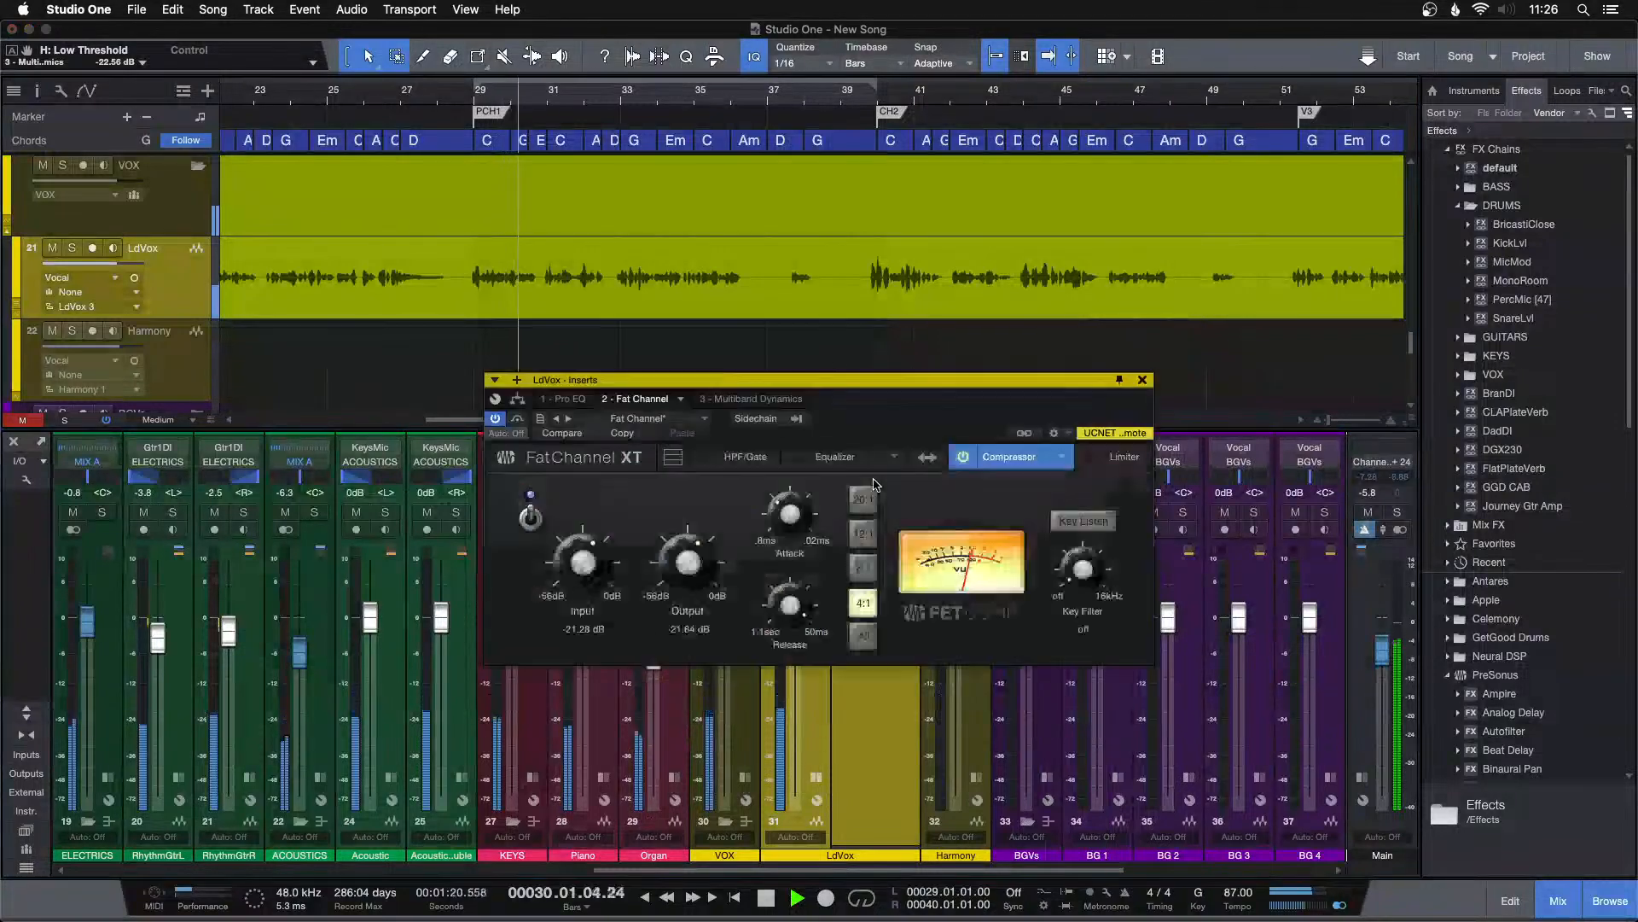
left_click_drag(756, 429, 1169, 502)
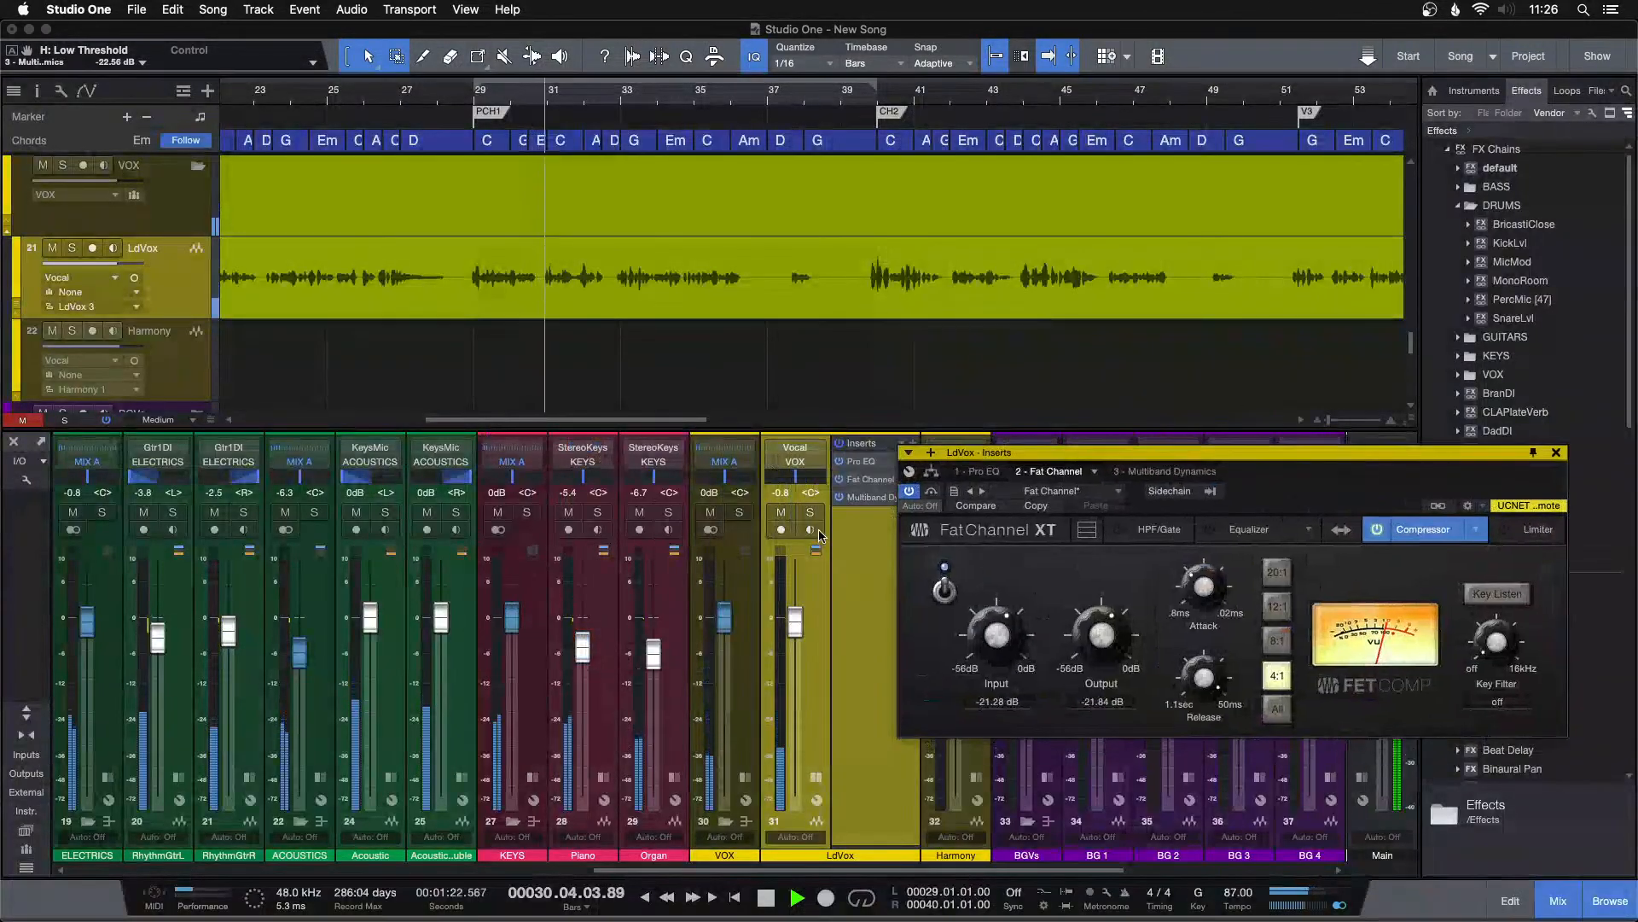
Solo LdVox, locate to bar 39.4 just before CH2, and bypass its Multiband Dynamics.
key("s")
key("space")
left_click_drag(885, 99, 682, 141)
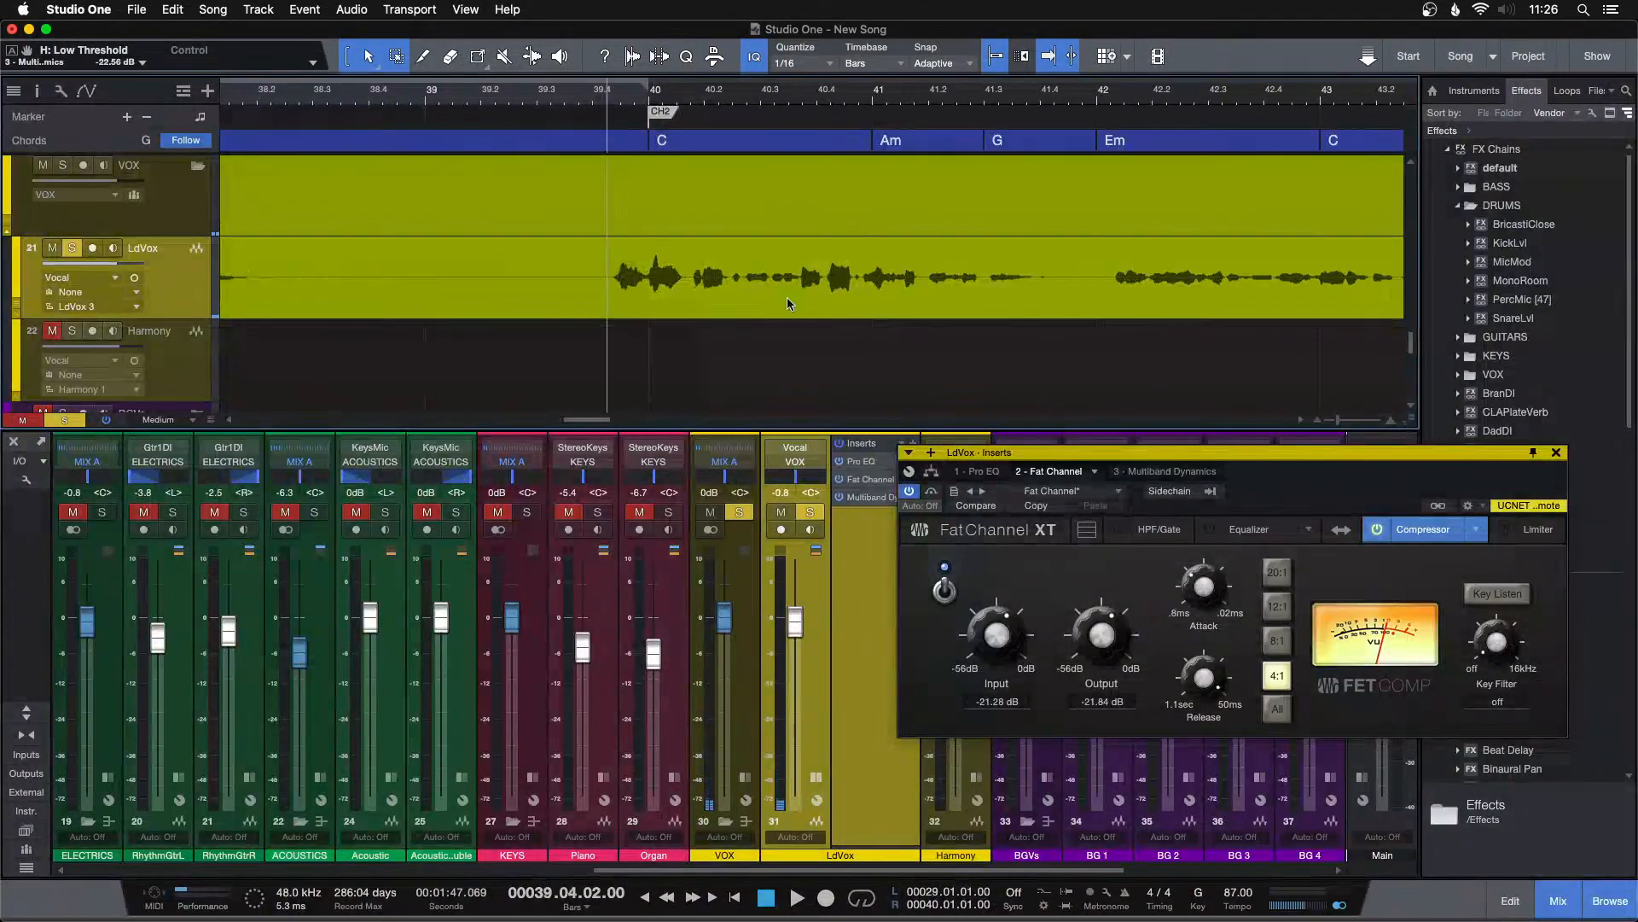
left_click(1157, 471)
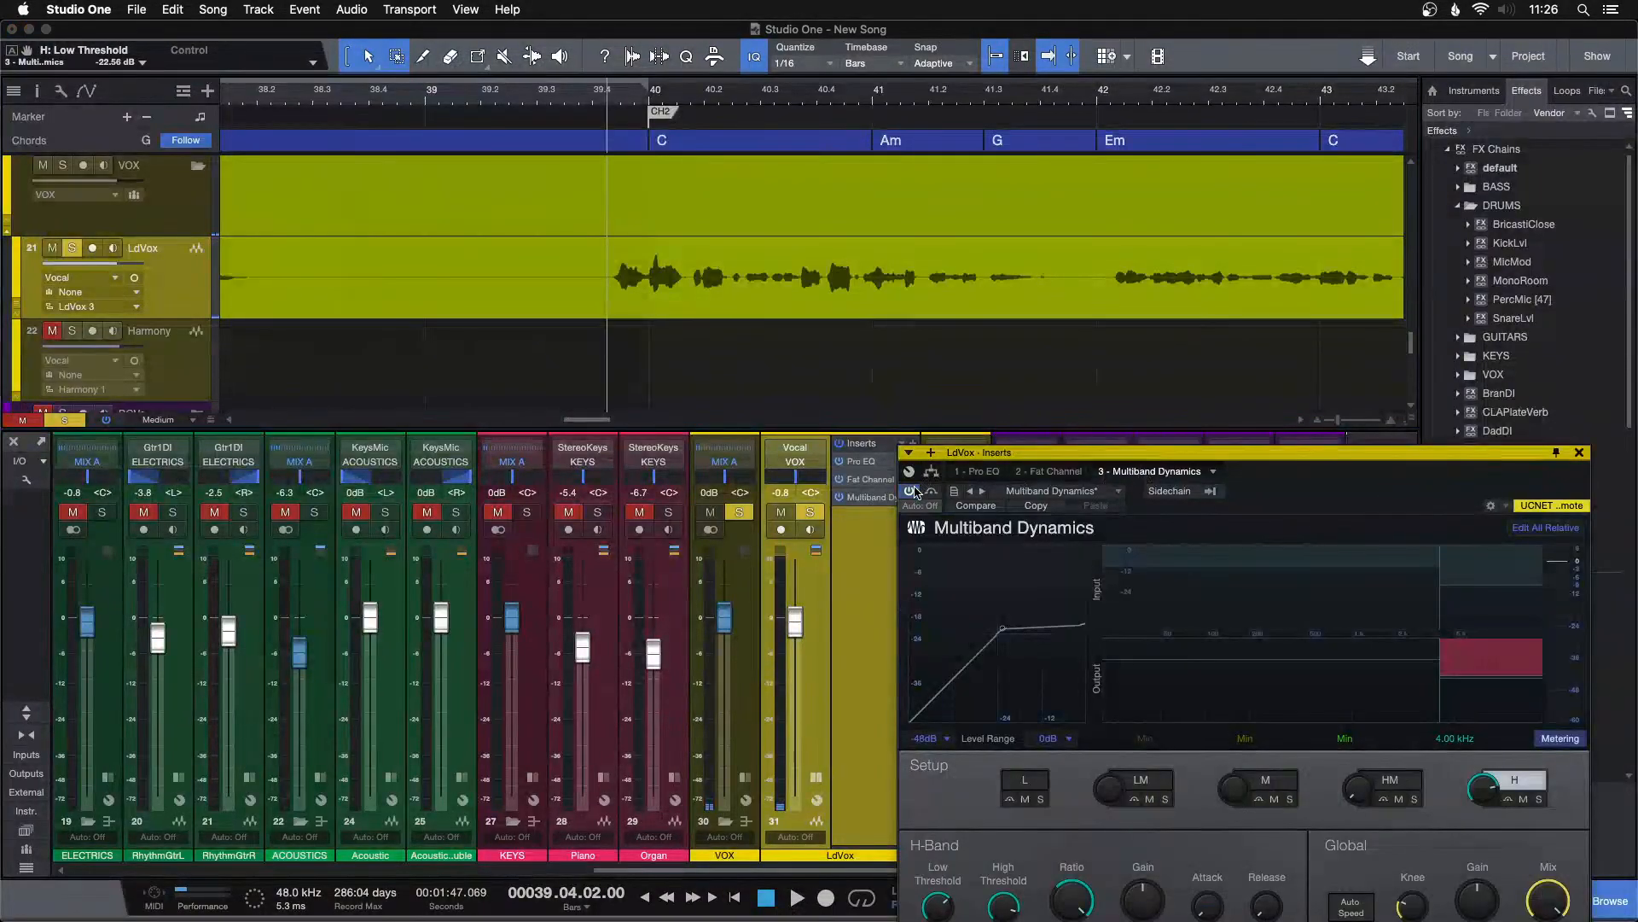
left_click(911, 491)
Compare the soloed lead vocal with the FET compressor switched off and on, playing from bar 39.4.
left_click(1055, 471)
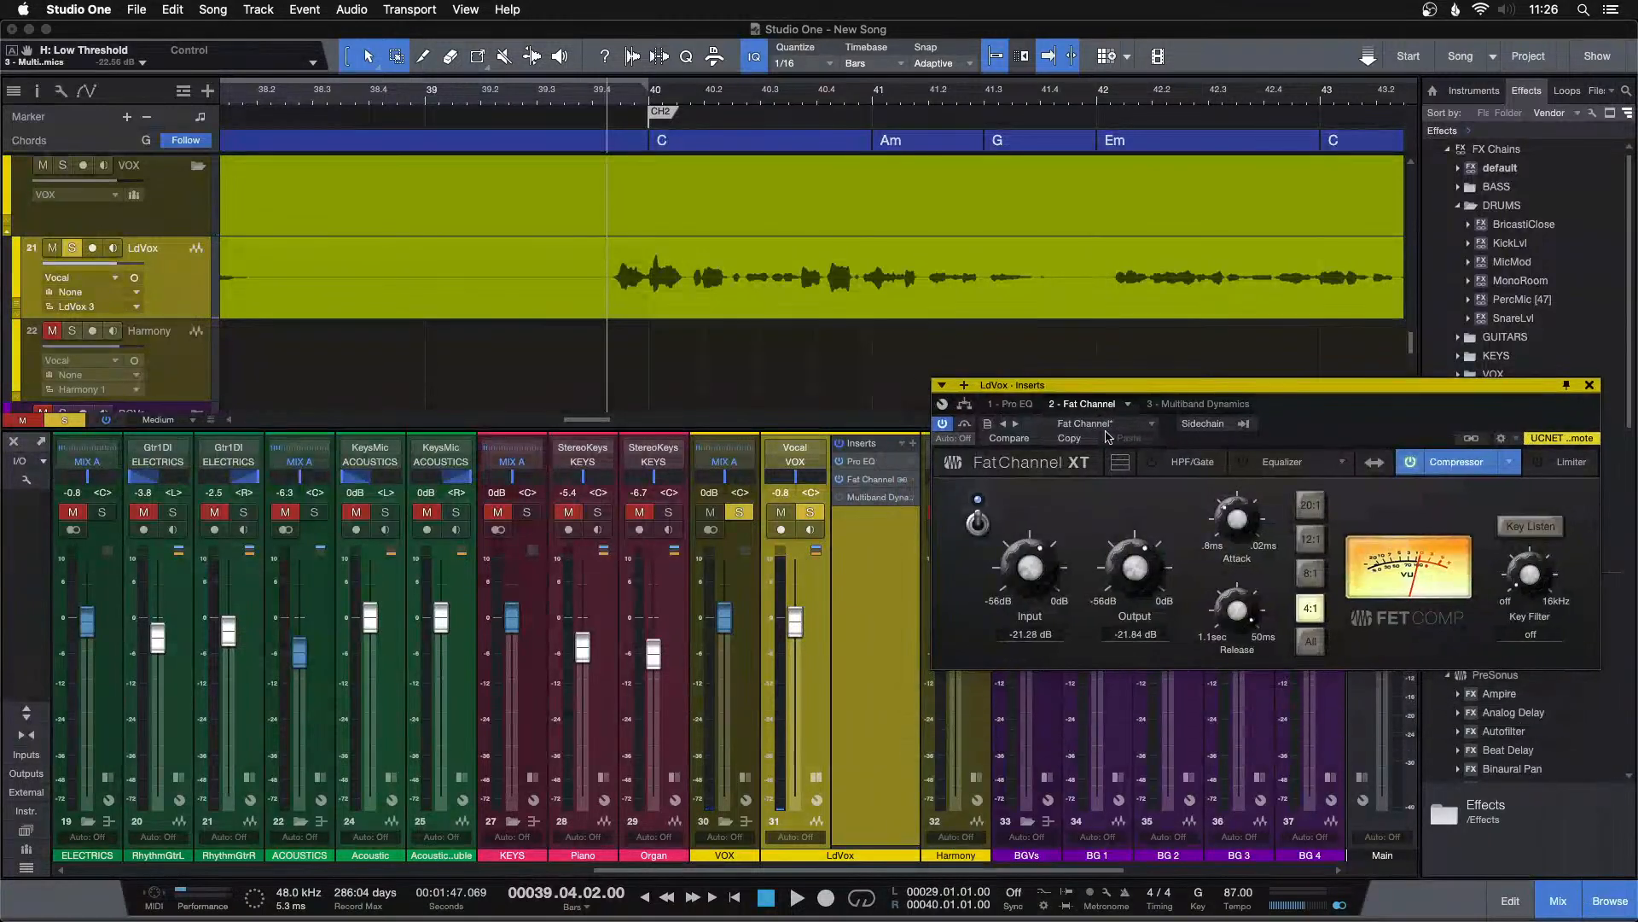
left_click(978, 522)
key("space")
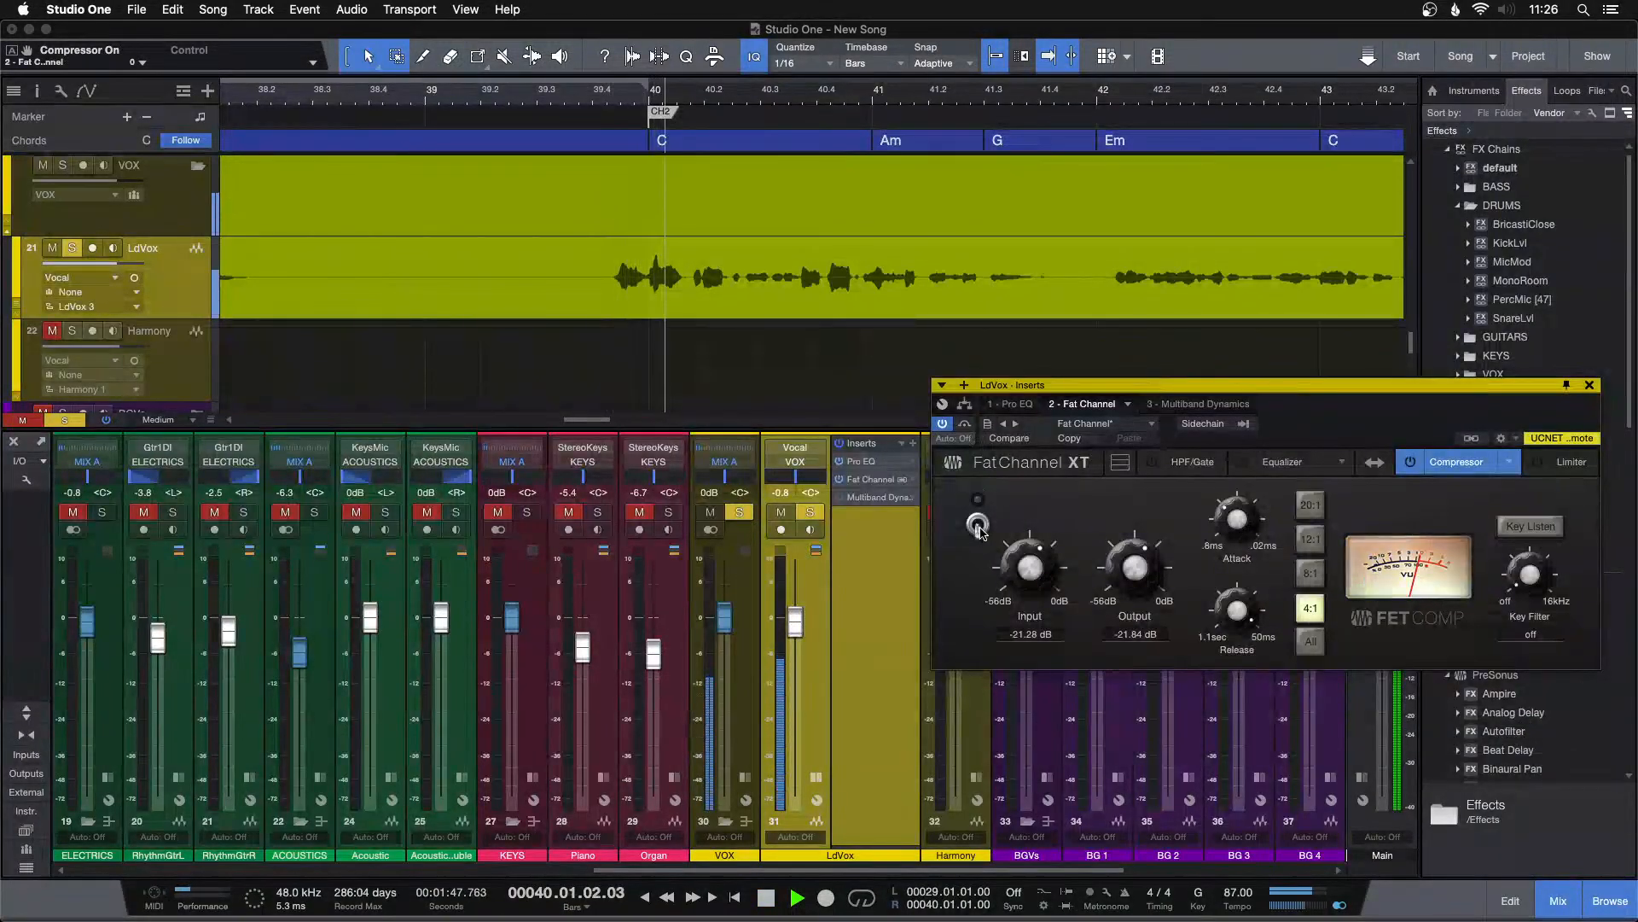
key("space")
left_click(978, 522)
key("space")
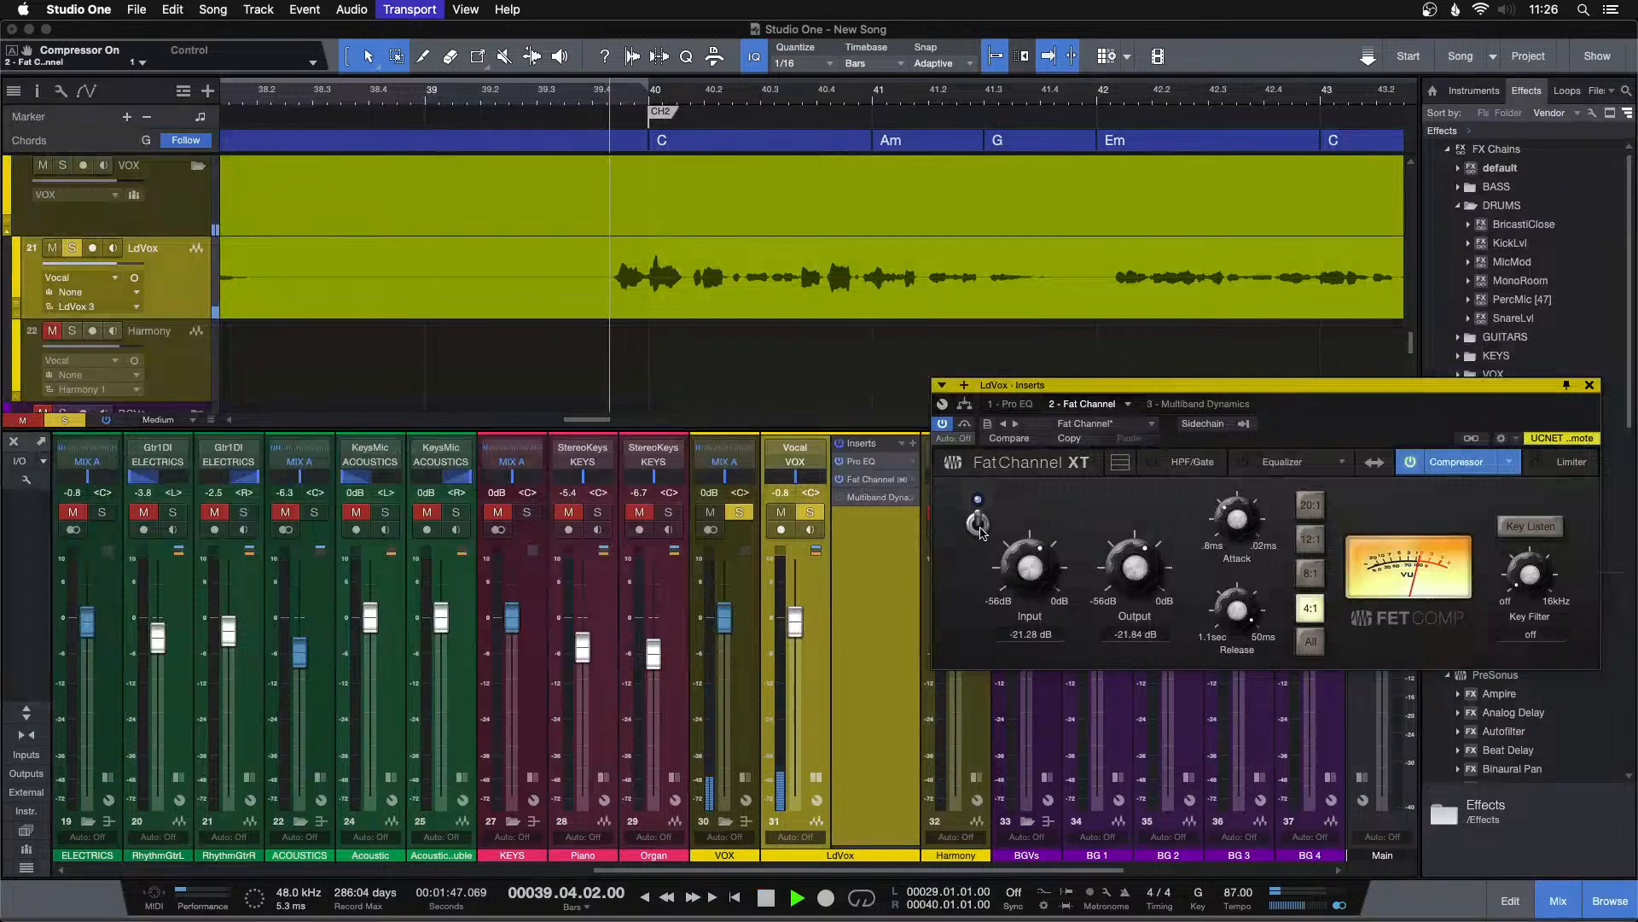
left_click(978, 522)
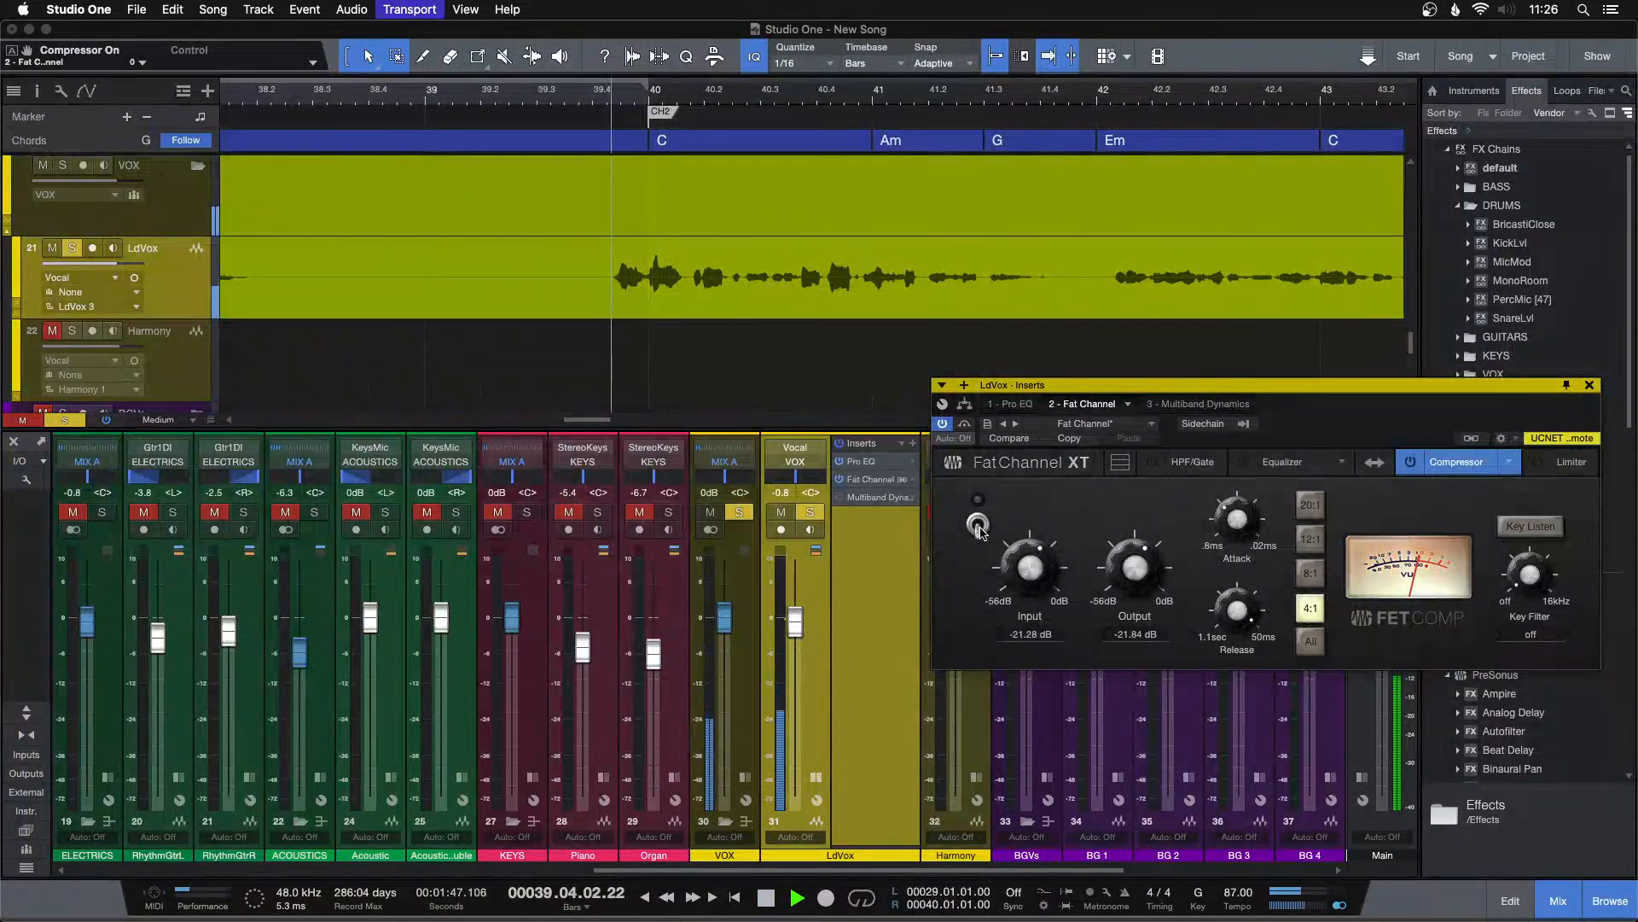
left_click(979, 524)
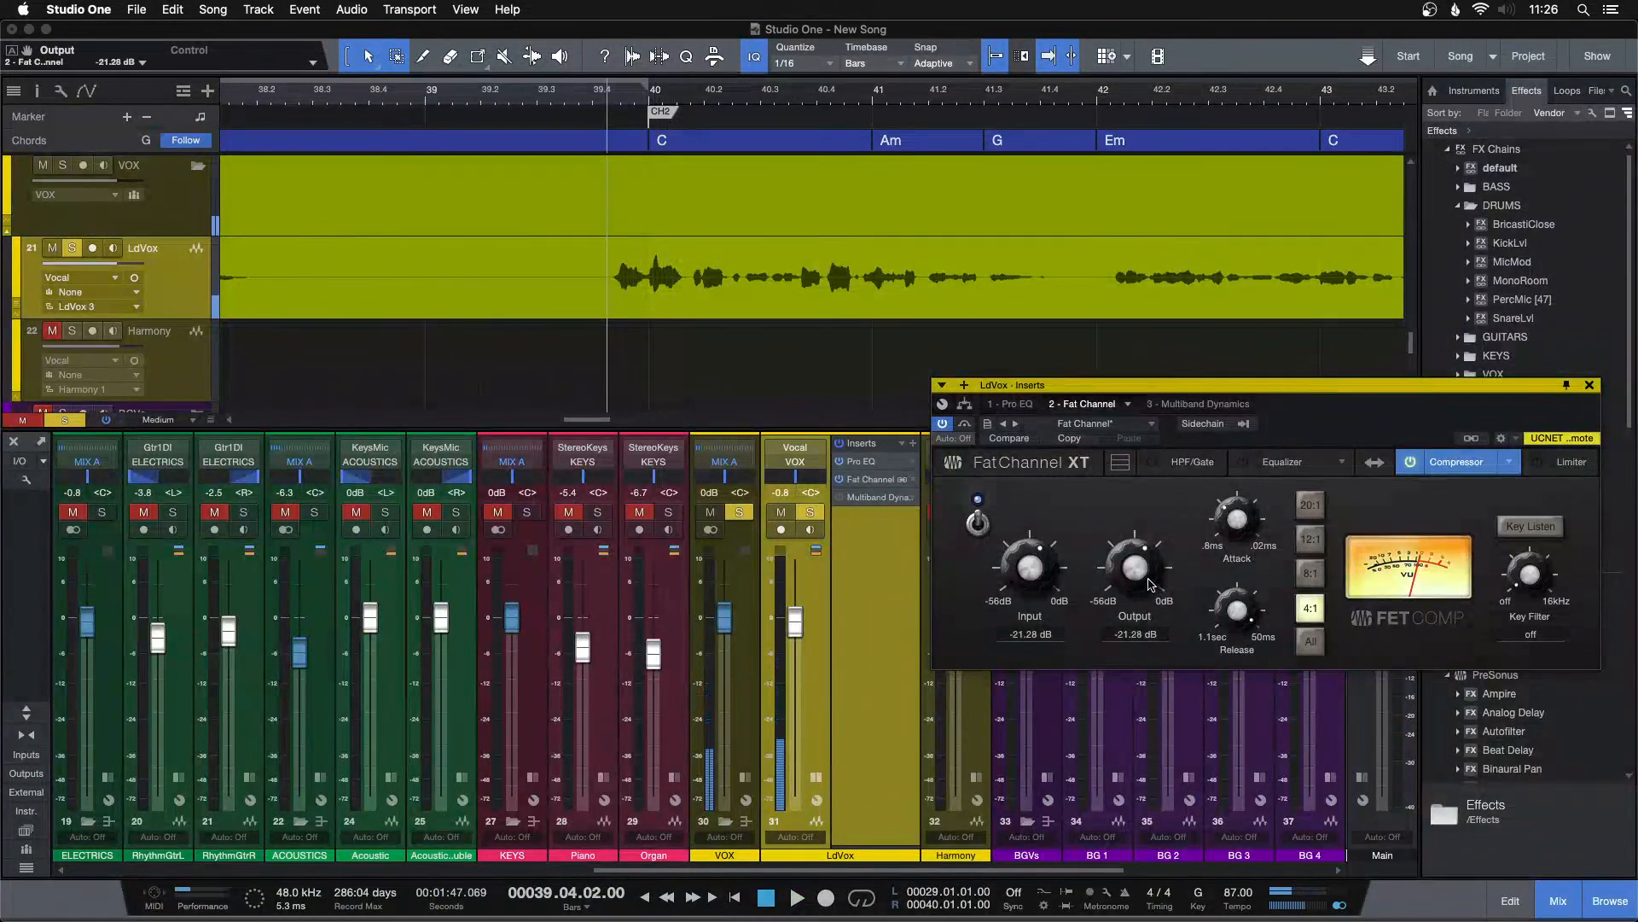
Raise the LdVox FET compressor's output to -20.16 dB and recheck the vocal level with the compressor toggled off and on.
scroll(1149, 585, "up", 1)
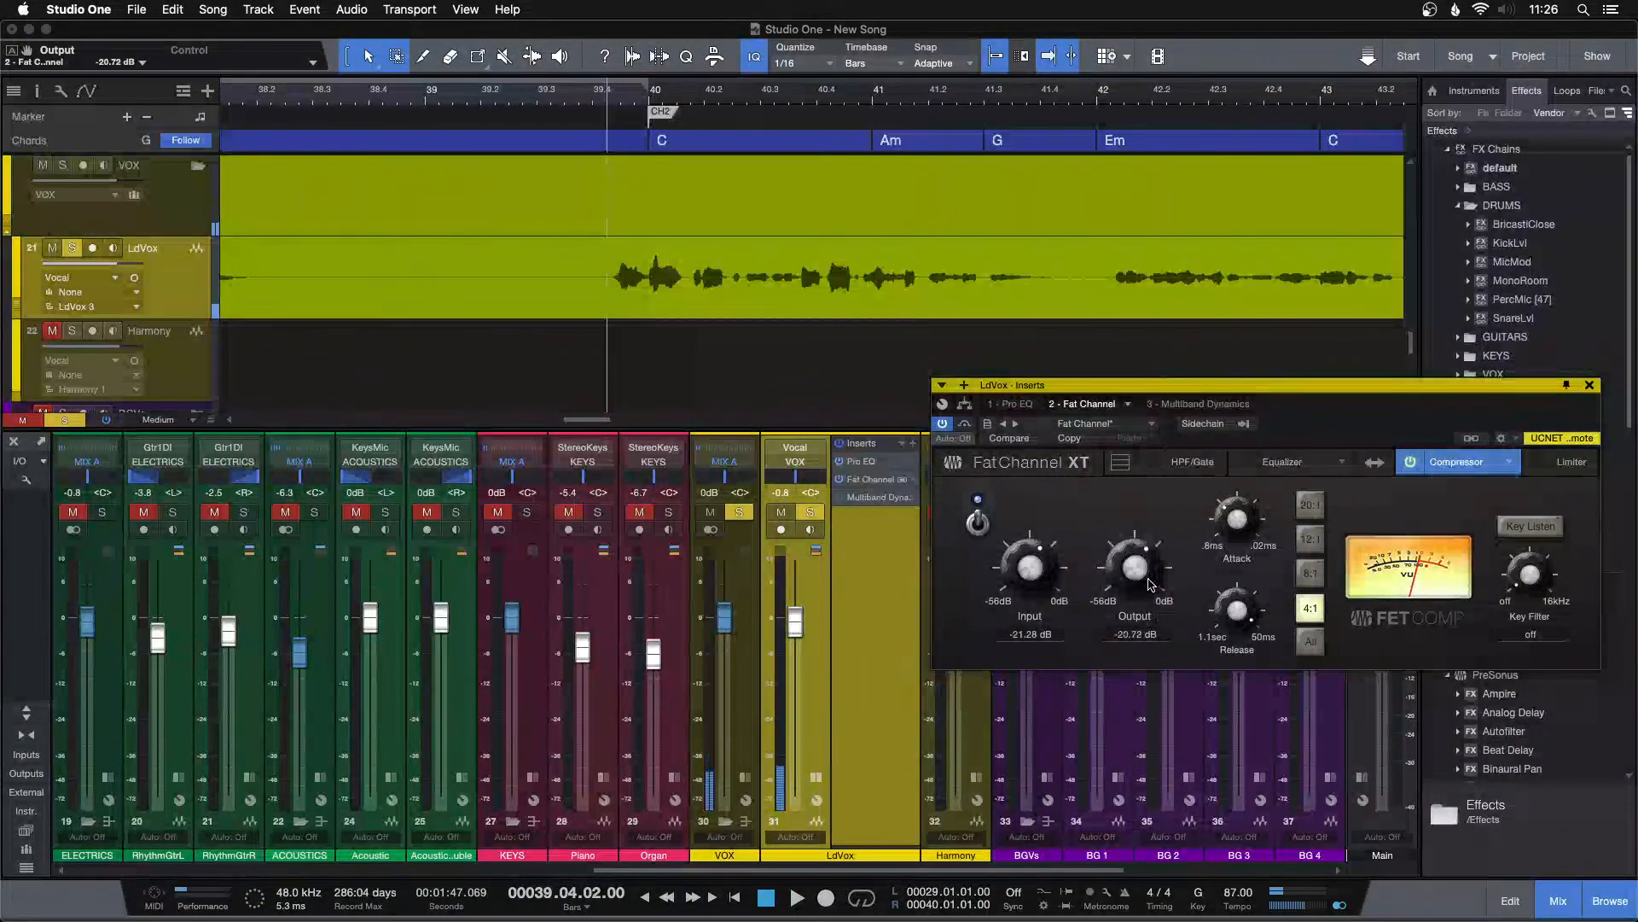
left_click(979, 524)
left_click(979, 524)
key("space")
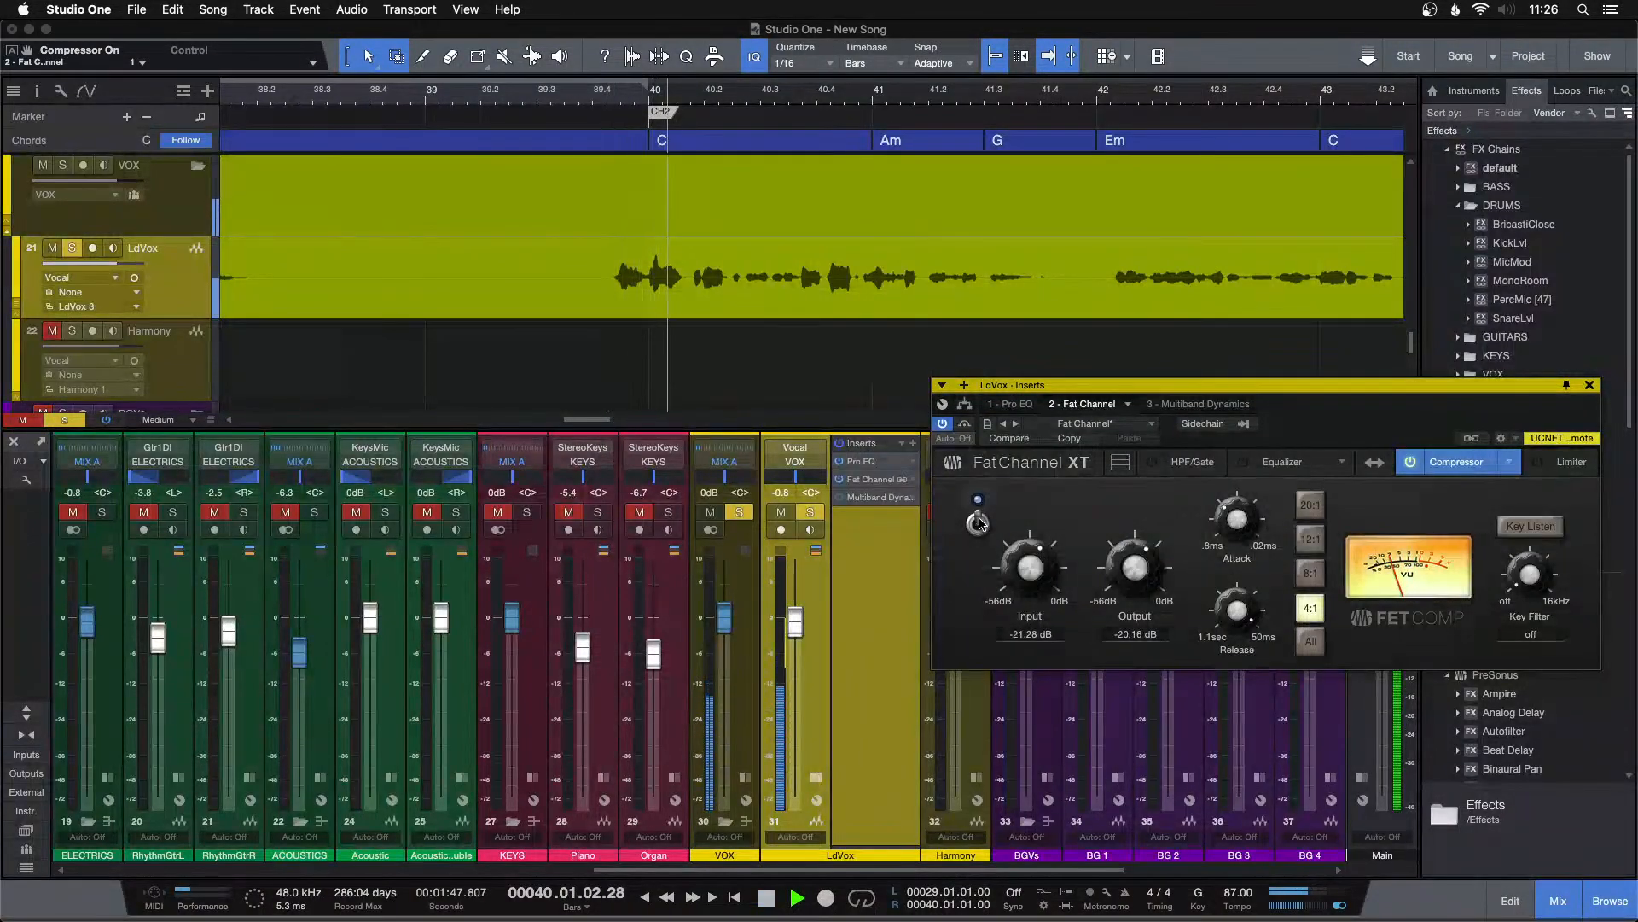
Stop playback, re-enable the LdVox Multiband Dynamics, and reposition its window so all band controls are visible.
left_click(1159, 408)
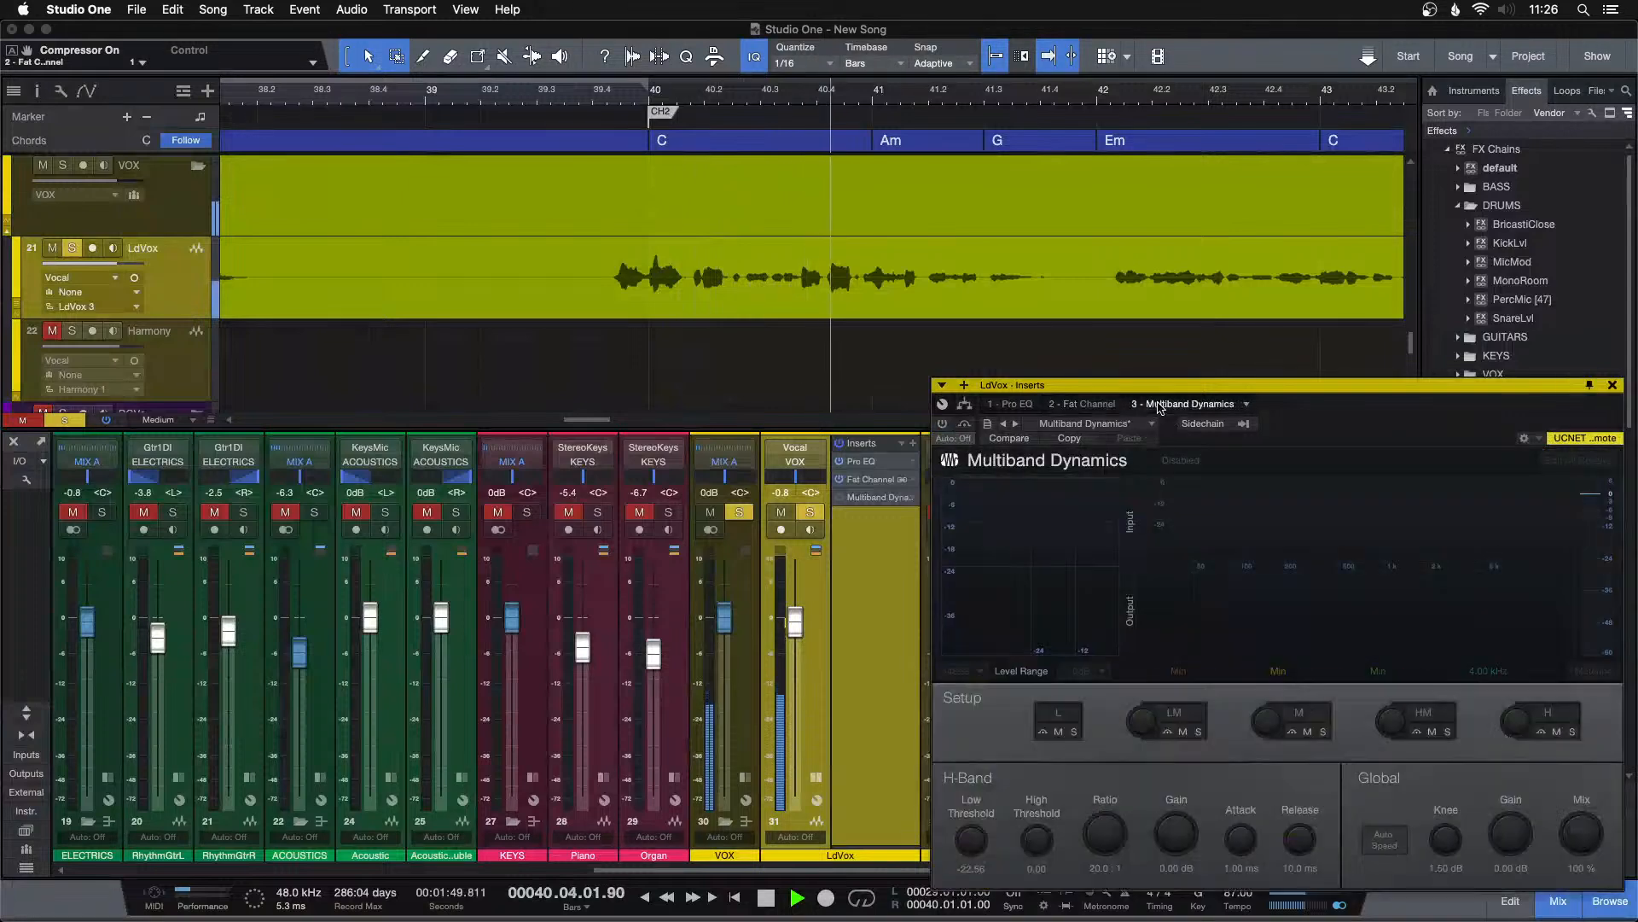
key("space")
left_click_drag(1365, 419, 1330, 373)
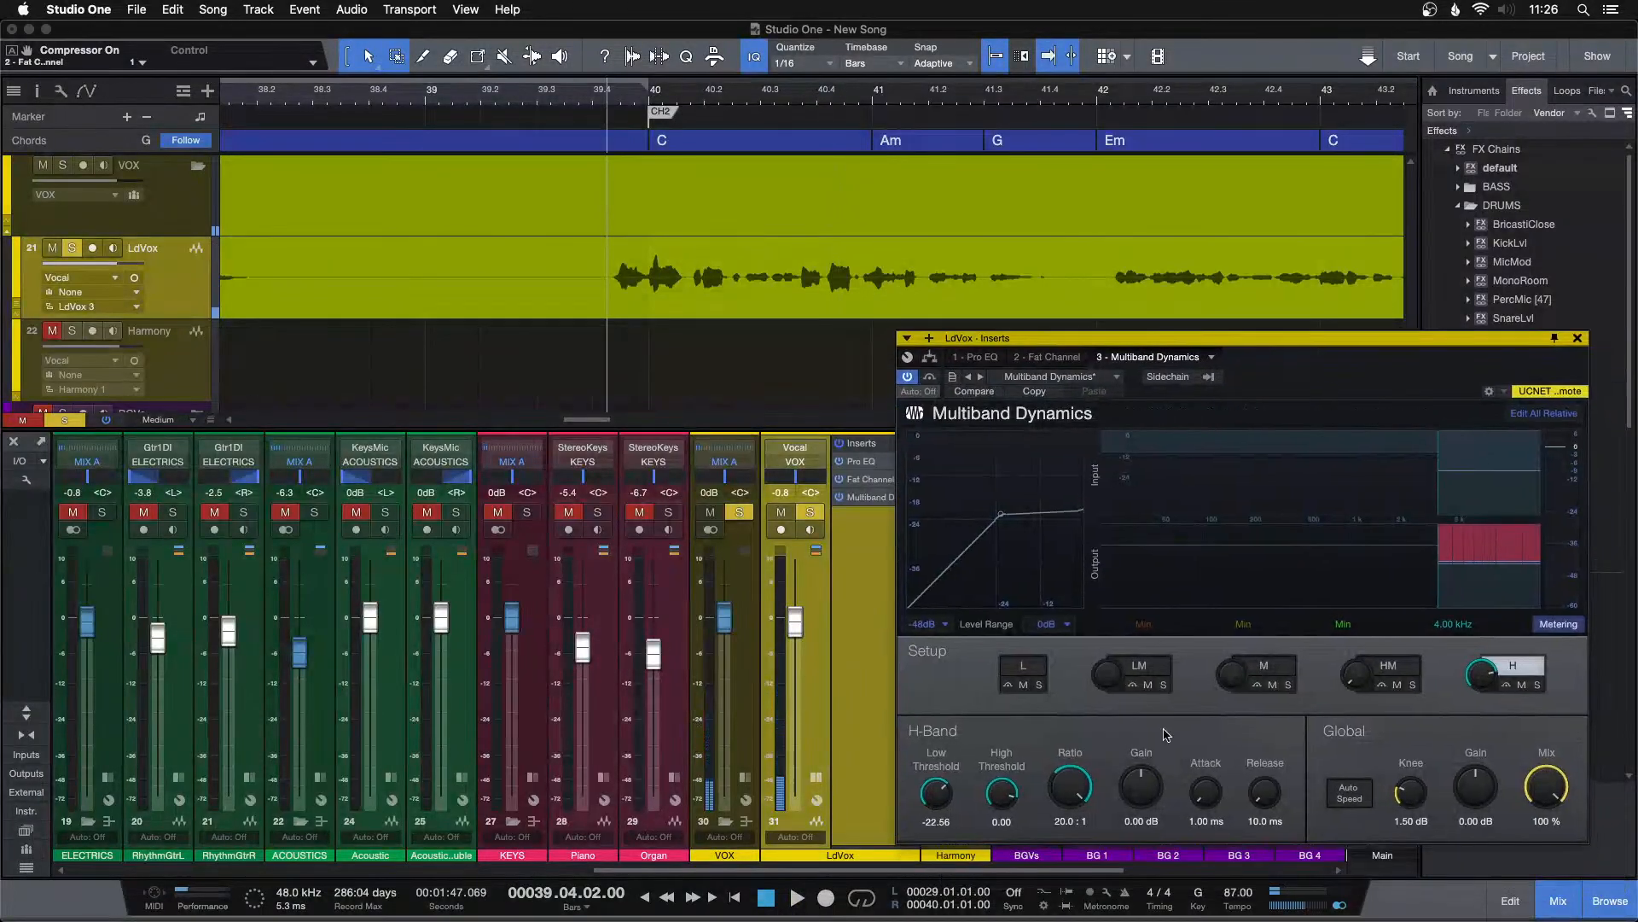
Set the LdVox multiband H-band low threshold to -19.32 dB while auditioning the CH2 vocal.
key("space")
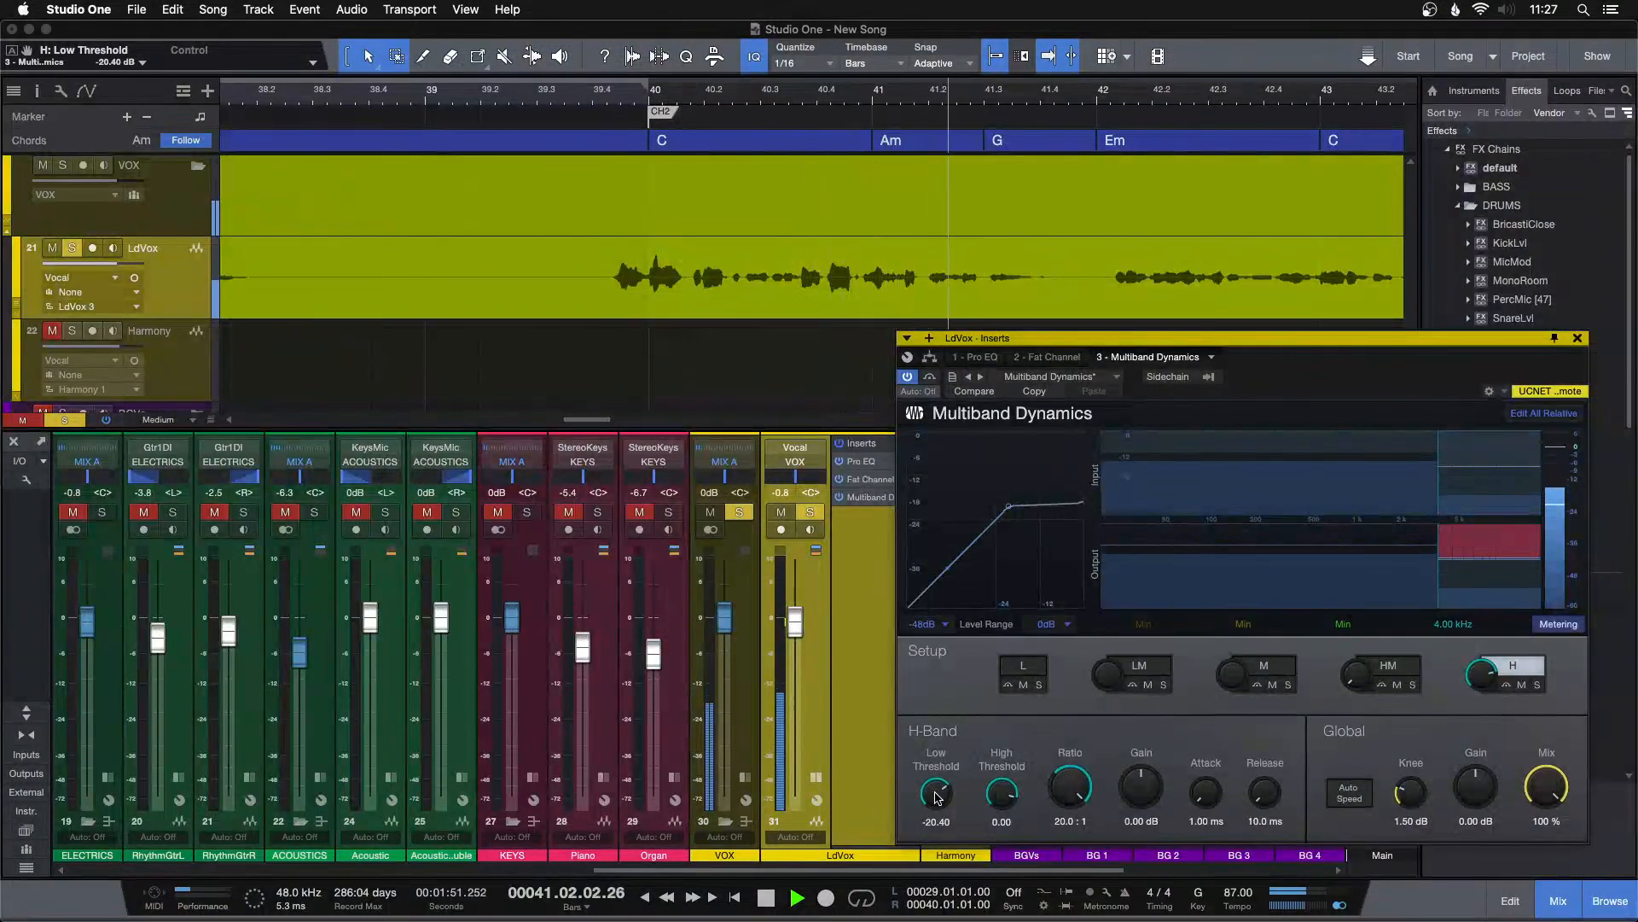
left_click_drag(938, 798, 938, 790)
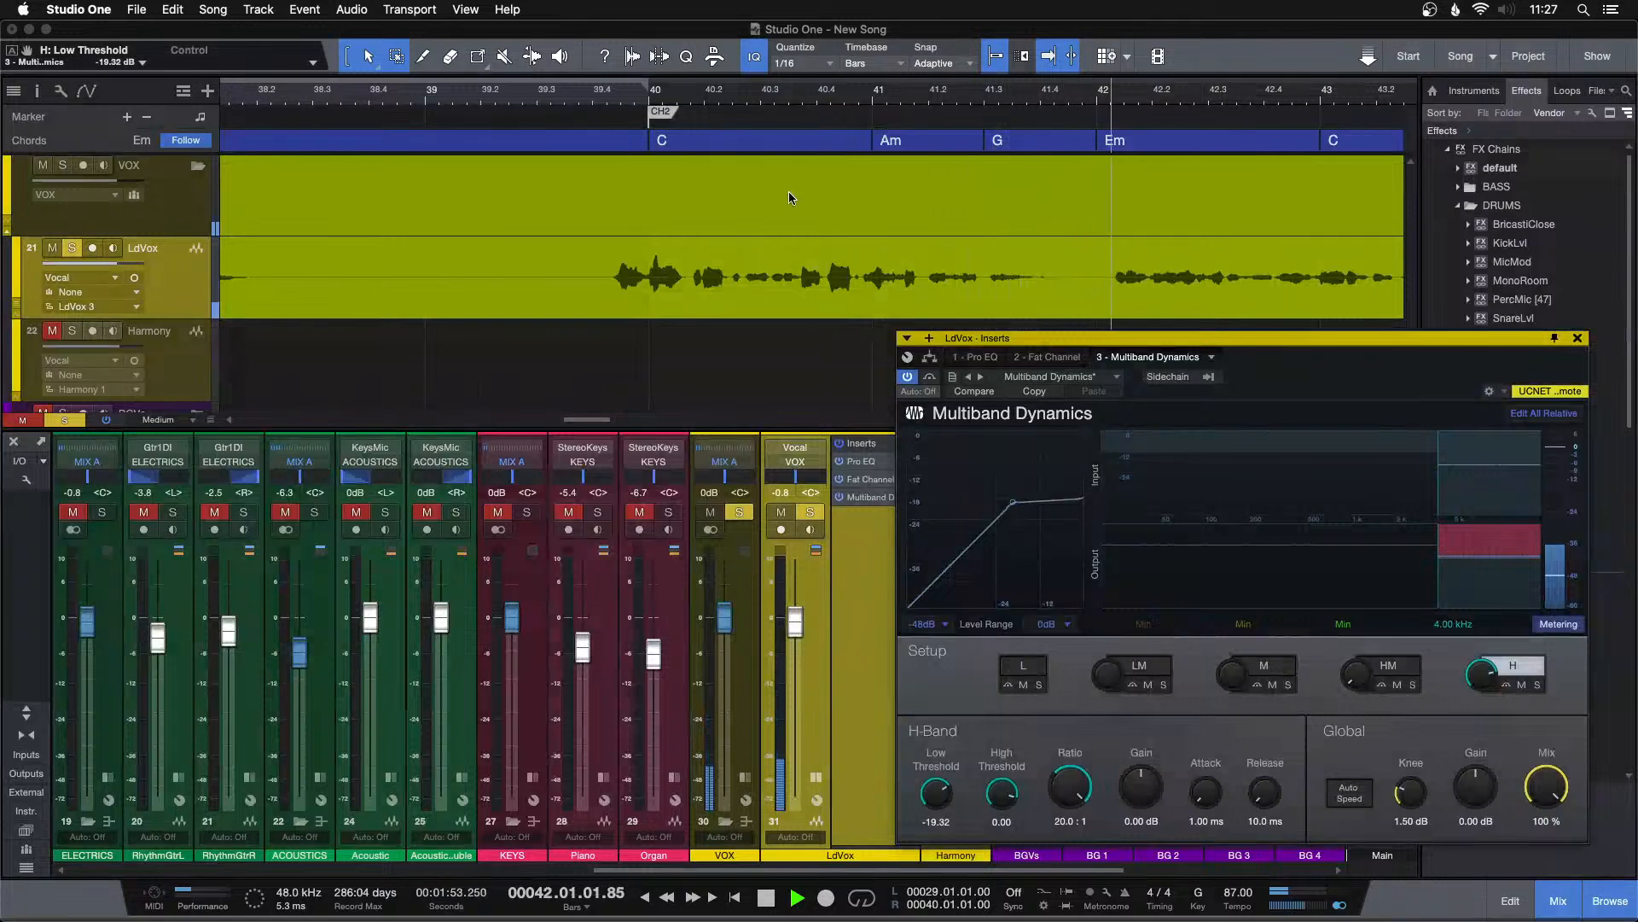
left_click(761, 92)
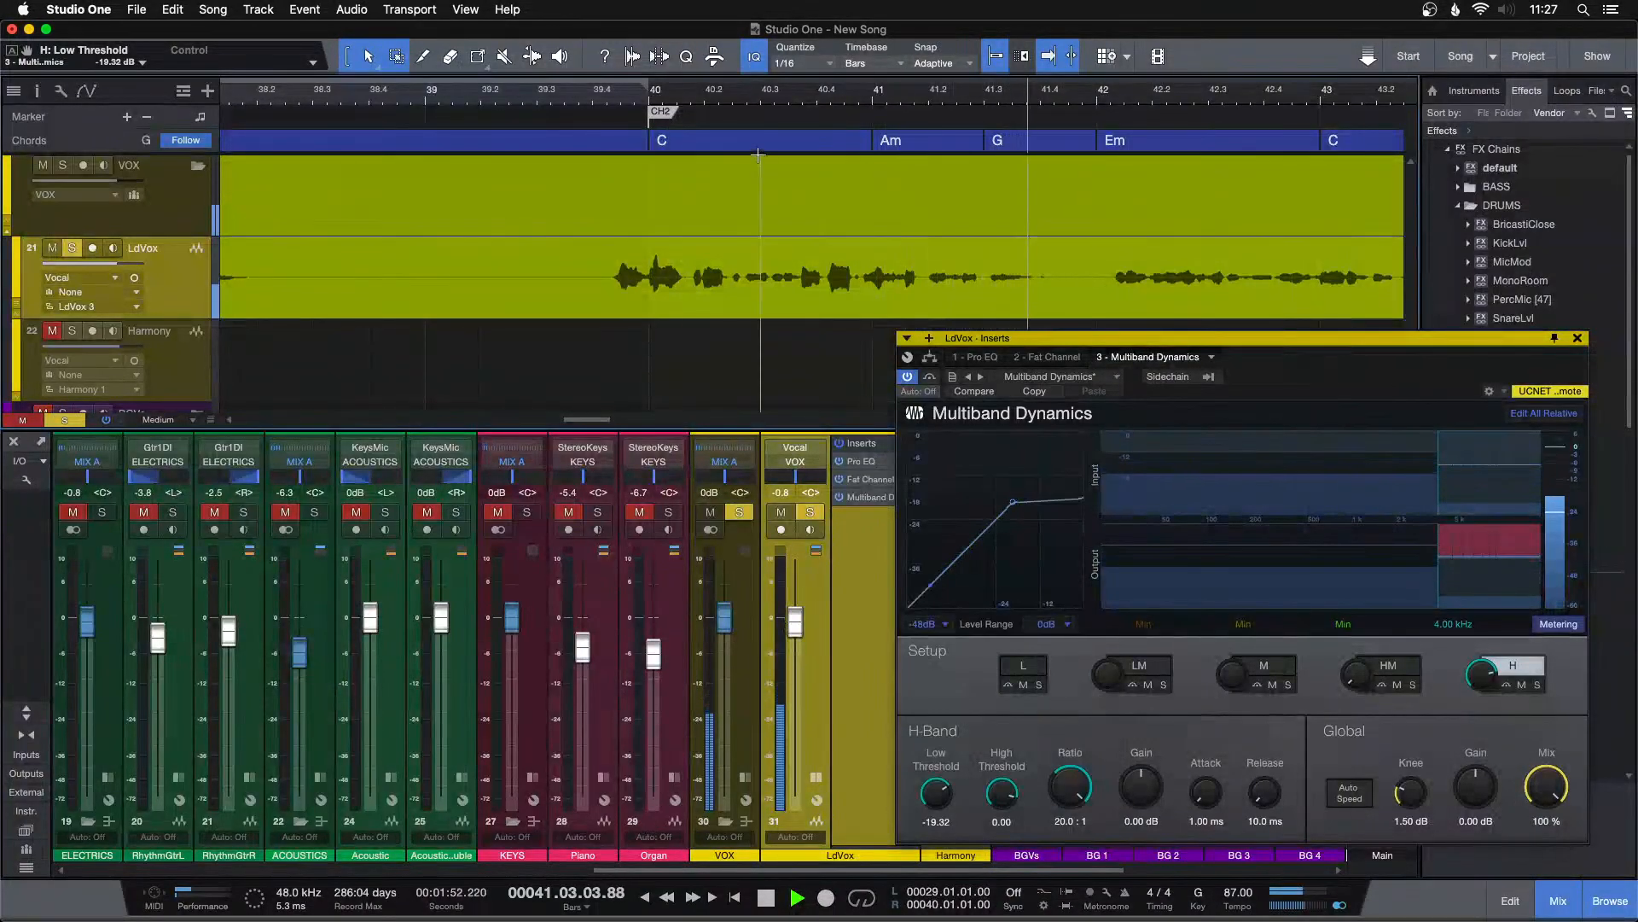
Unsolo LdVox, replay the full mix from PCH1 at bar 29, and set the LdVox fader to -0.4 dB.
key("s")
key("KP_1")
left_click_drag(617, 102, 638, 80)
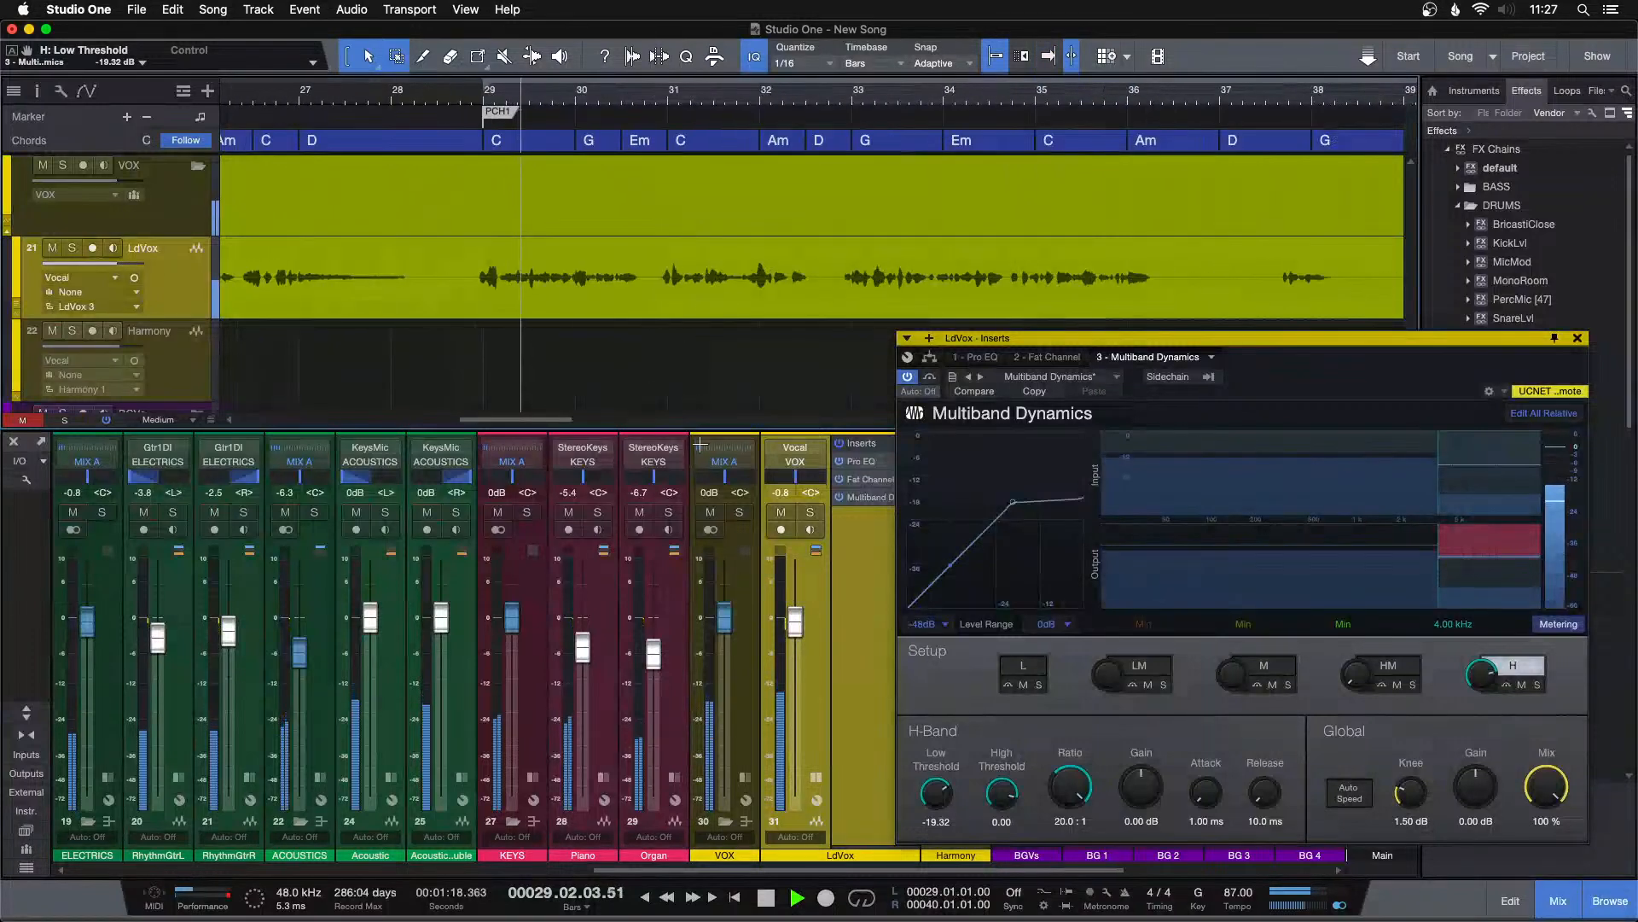
left_click_drag(795, 623, 795, 620)
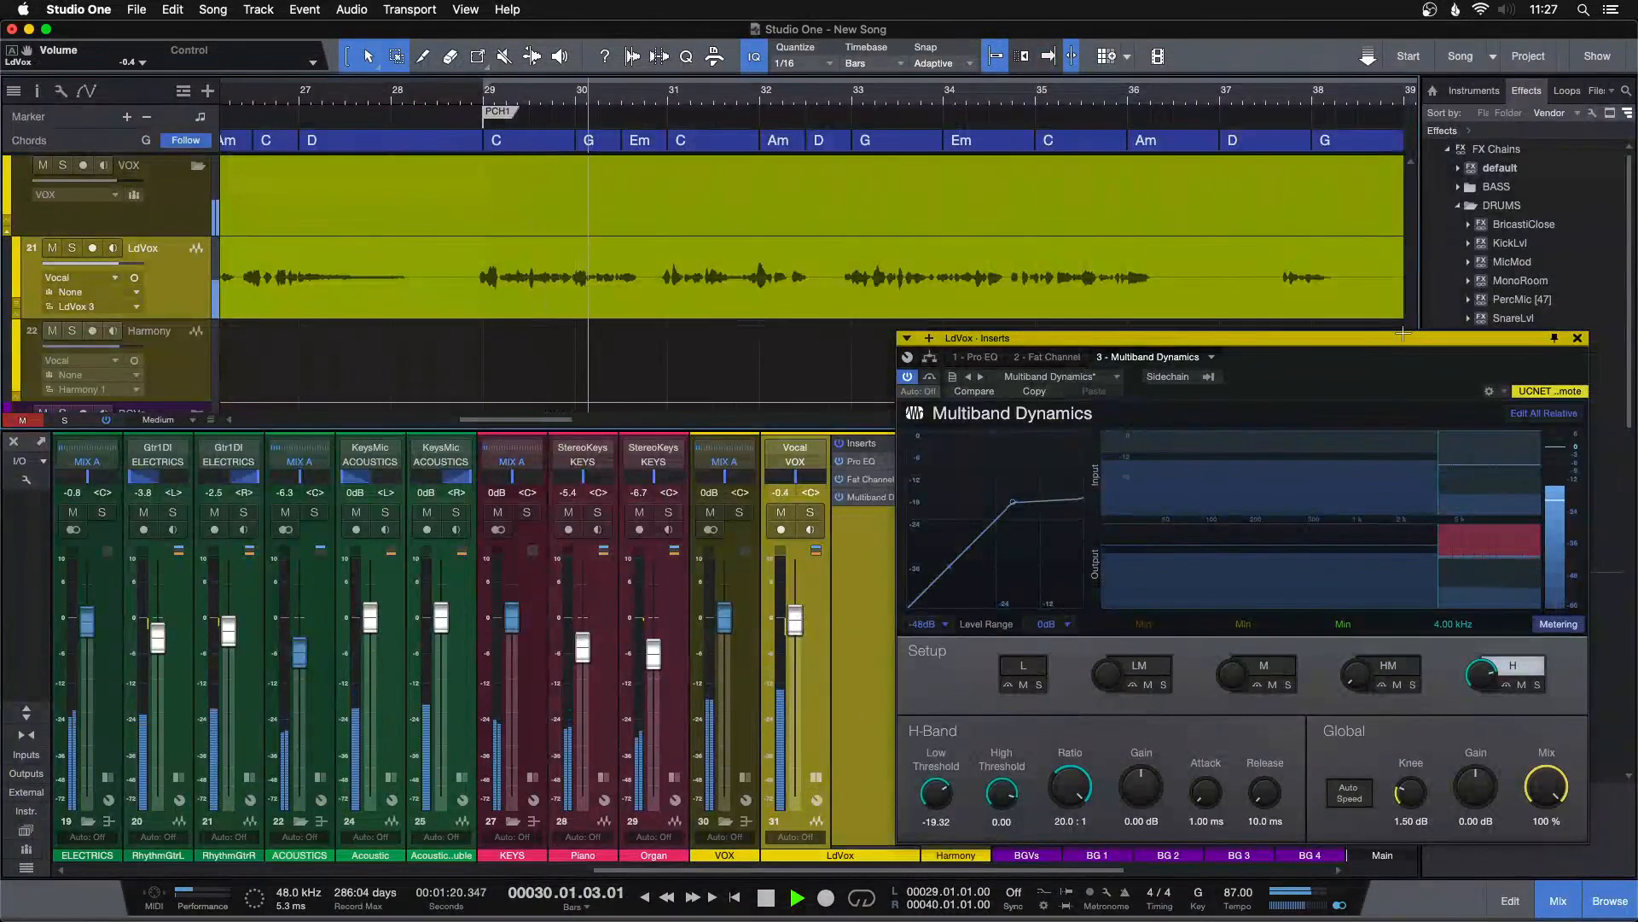
Solo LdVox and boost its Pro EQ HF band at 8 kHz by 3.36 dB while playing from PCH1.
left_click_drag(1402, 335, 953, 318)
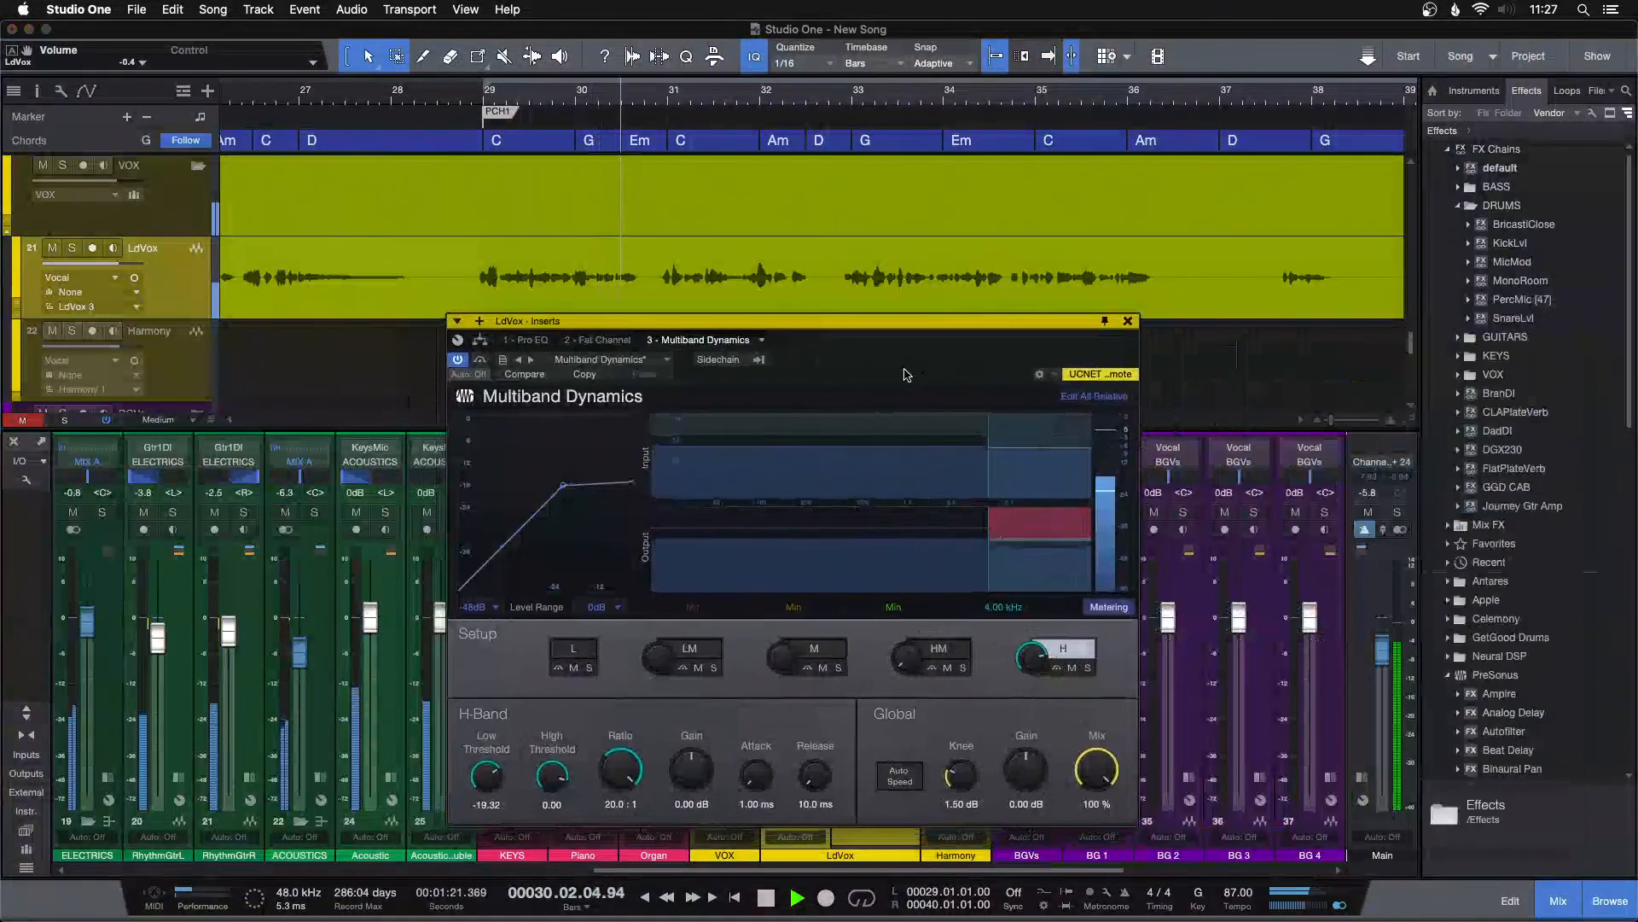
left_click(547, 341)
left_click(1128, 321)
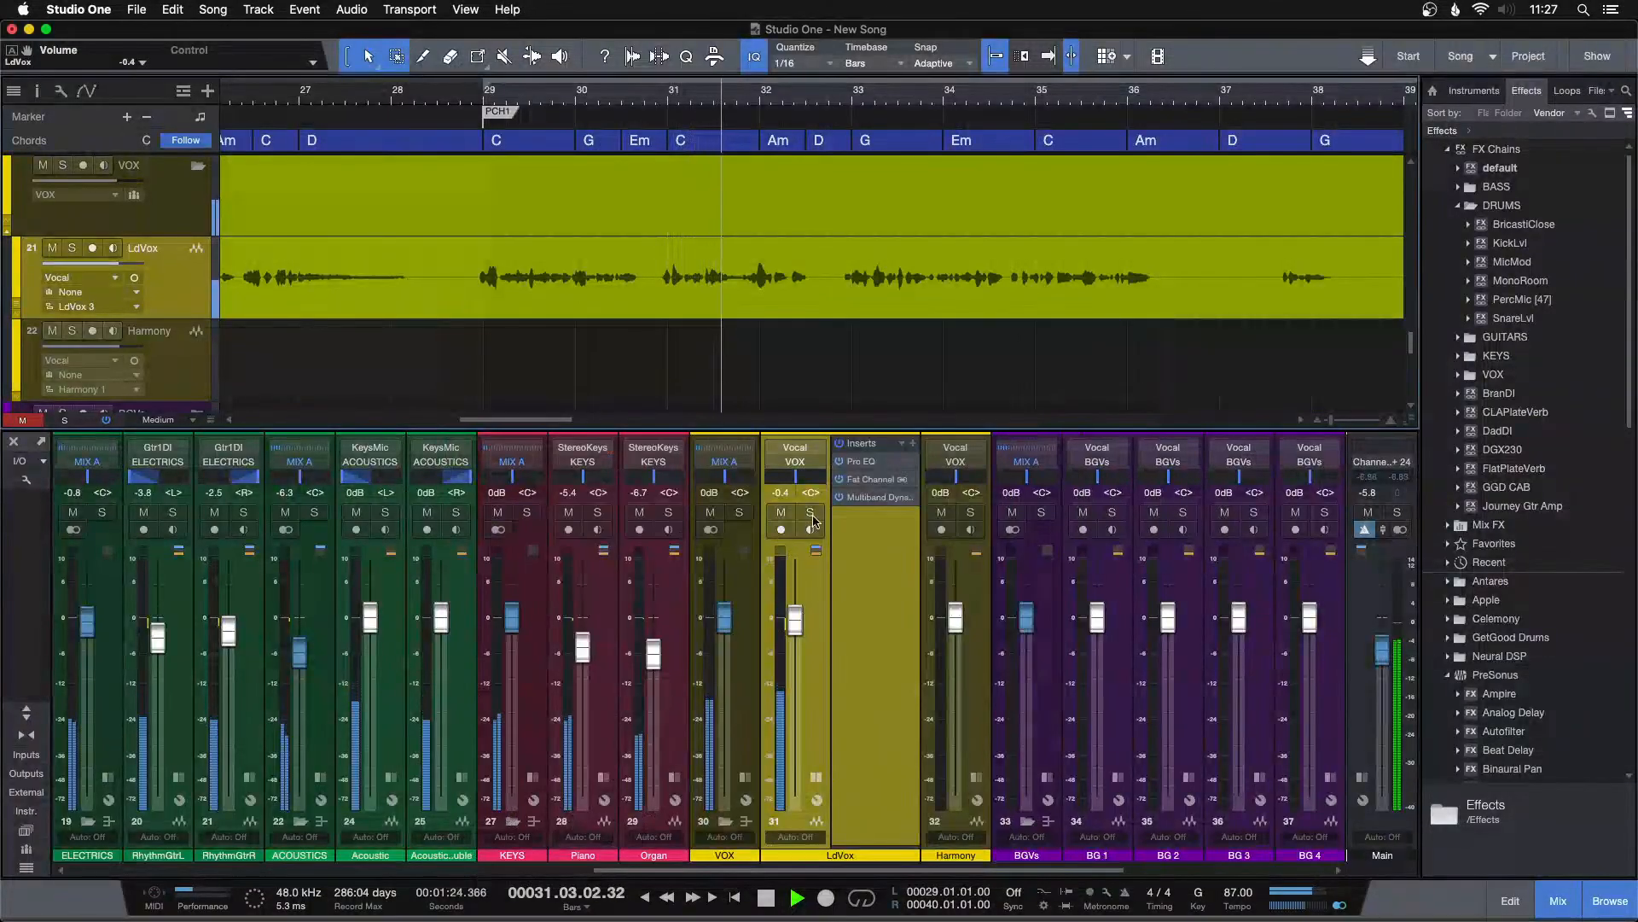
left_click(811, 513)
left_click(875, 462)
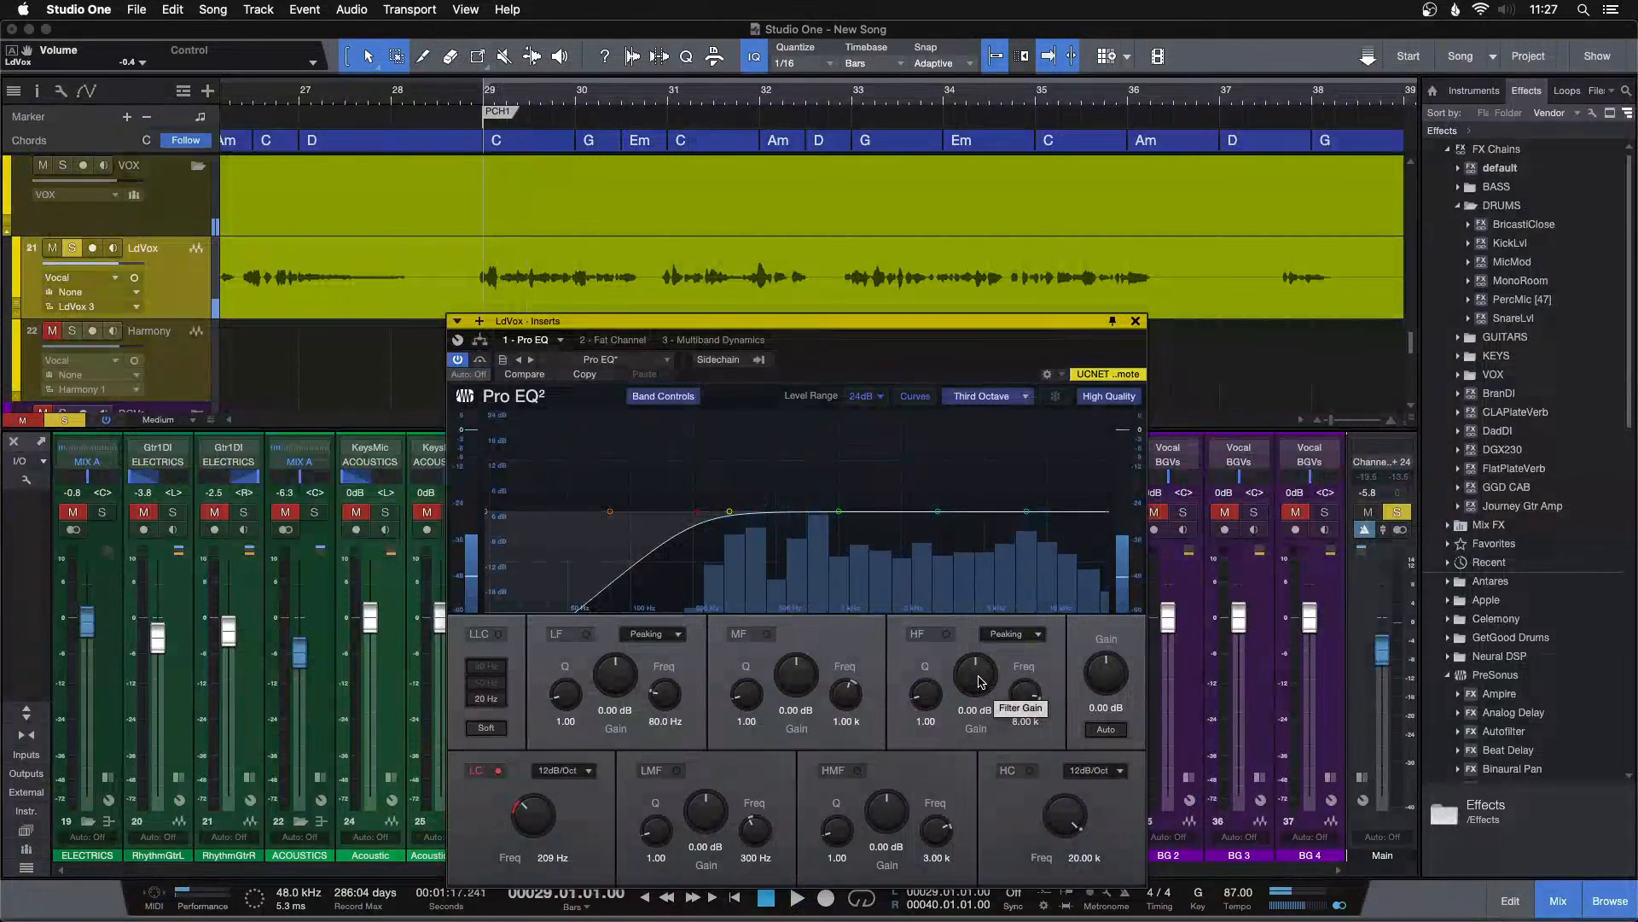
scroll(981, 680, "up", 2)
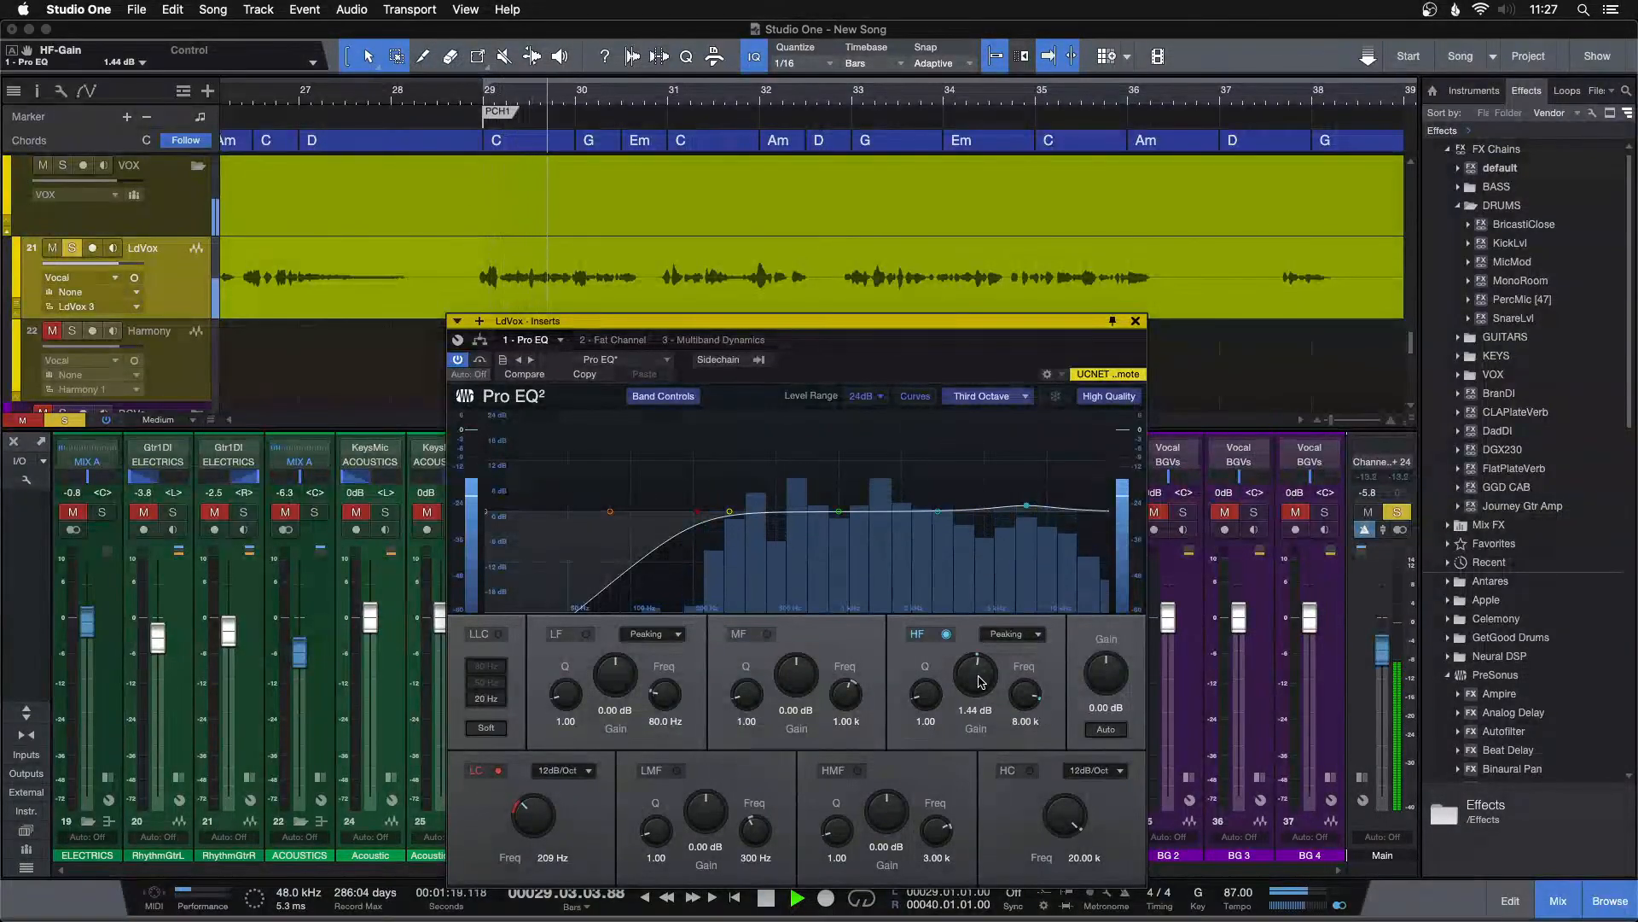
scroll(981, 680, "up", 2)
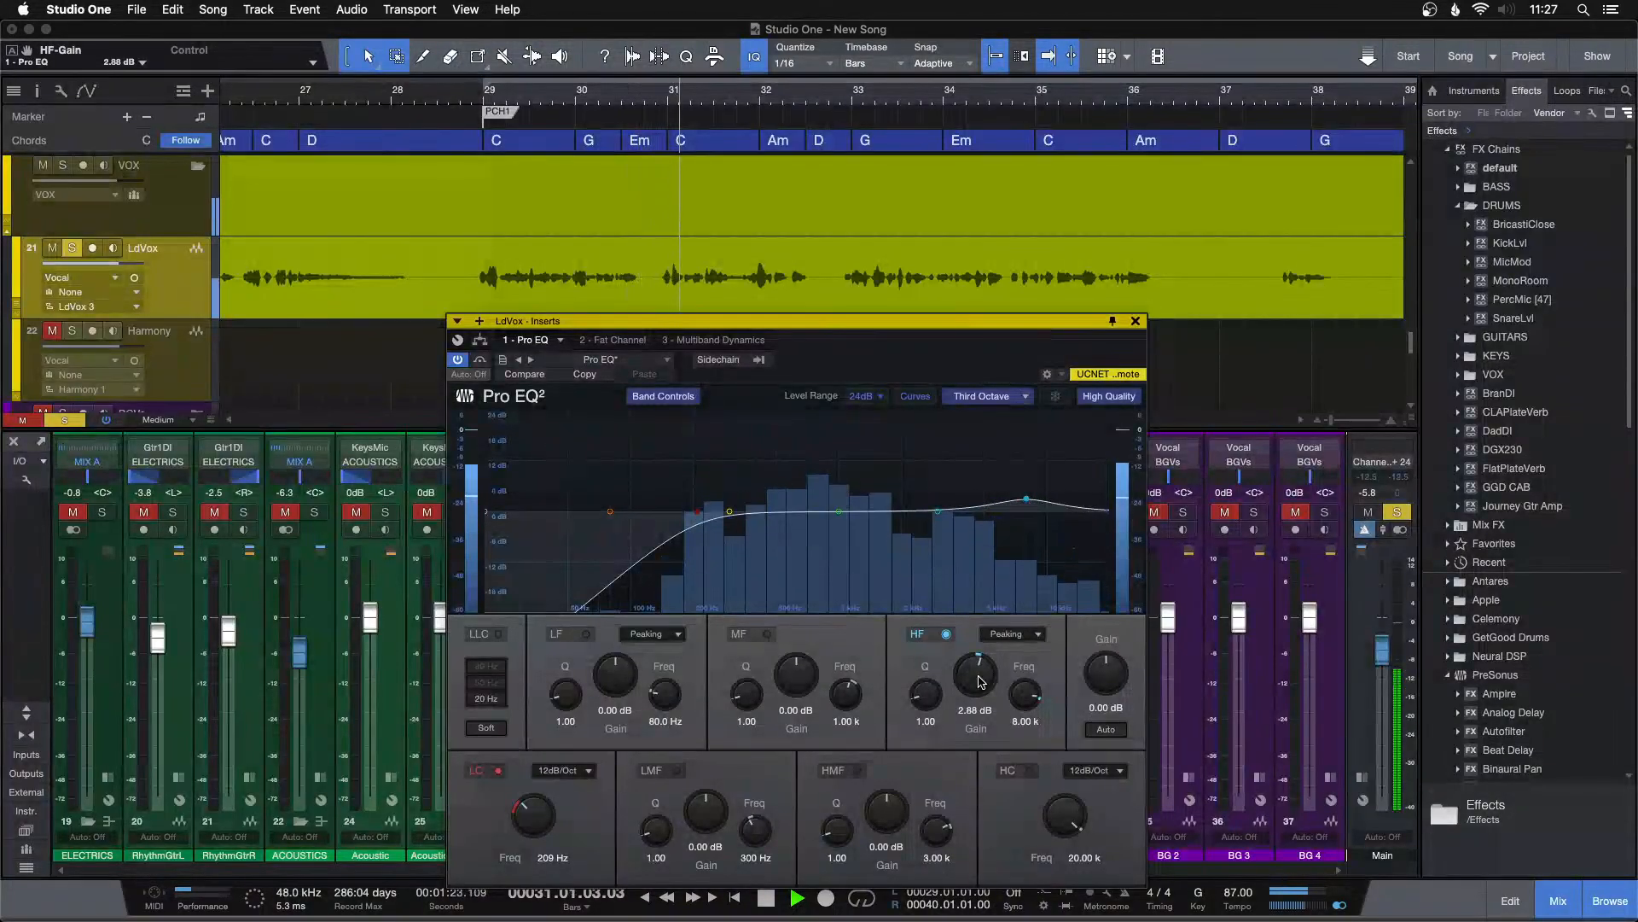
scroll(981, 680, "up", 2)
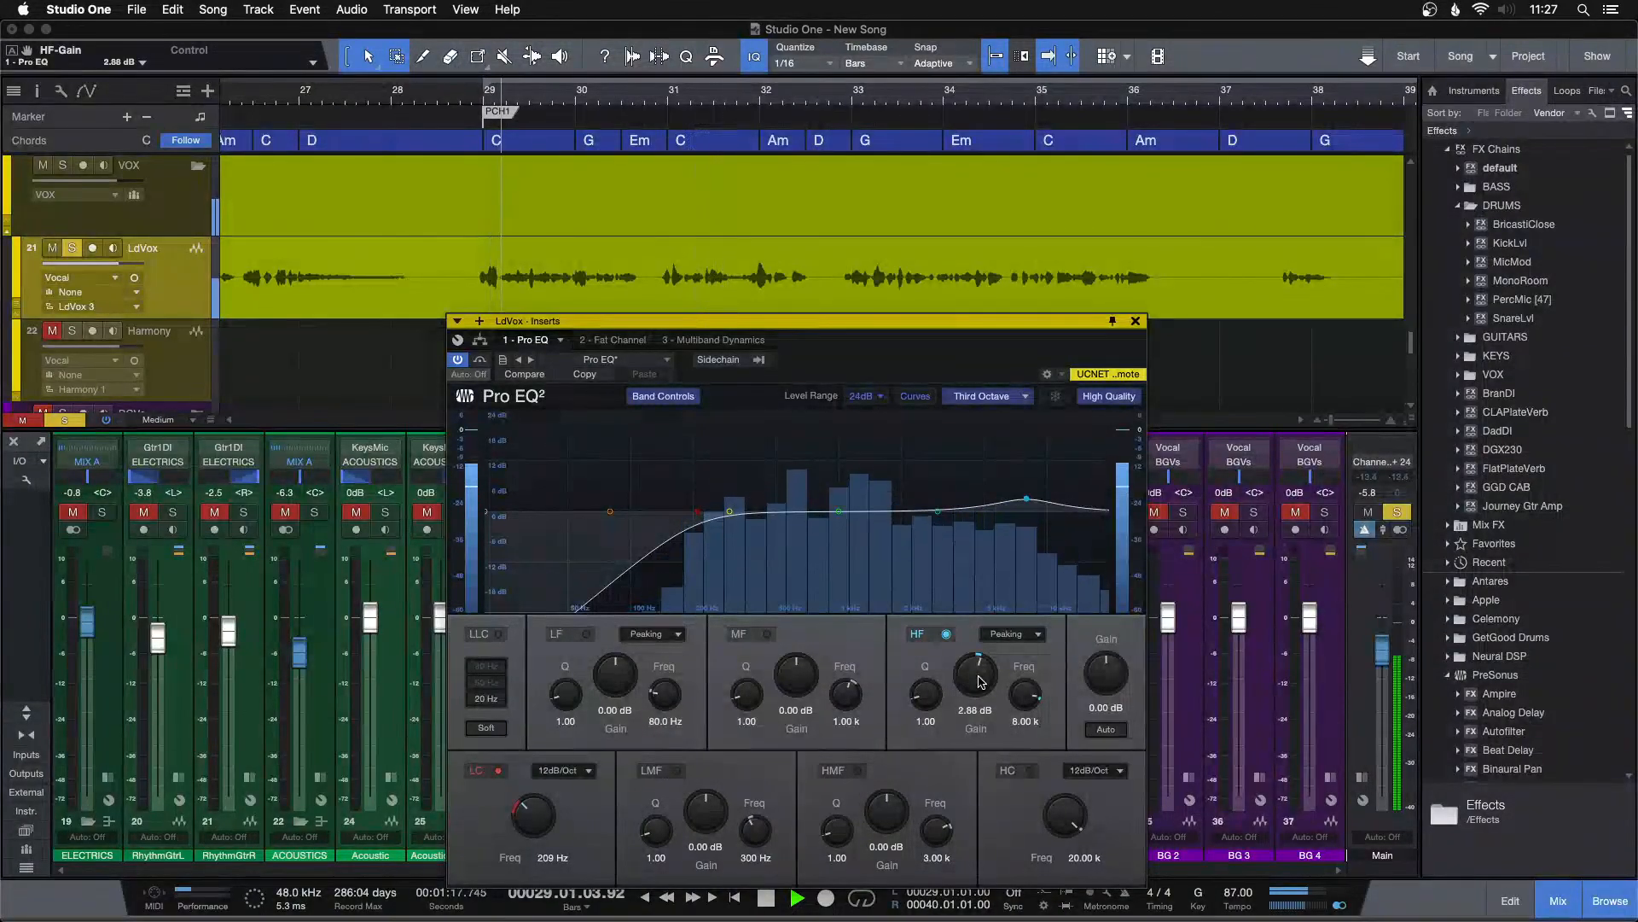
scroll(981, 680, "up", 2)
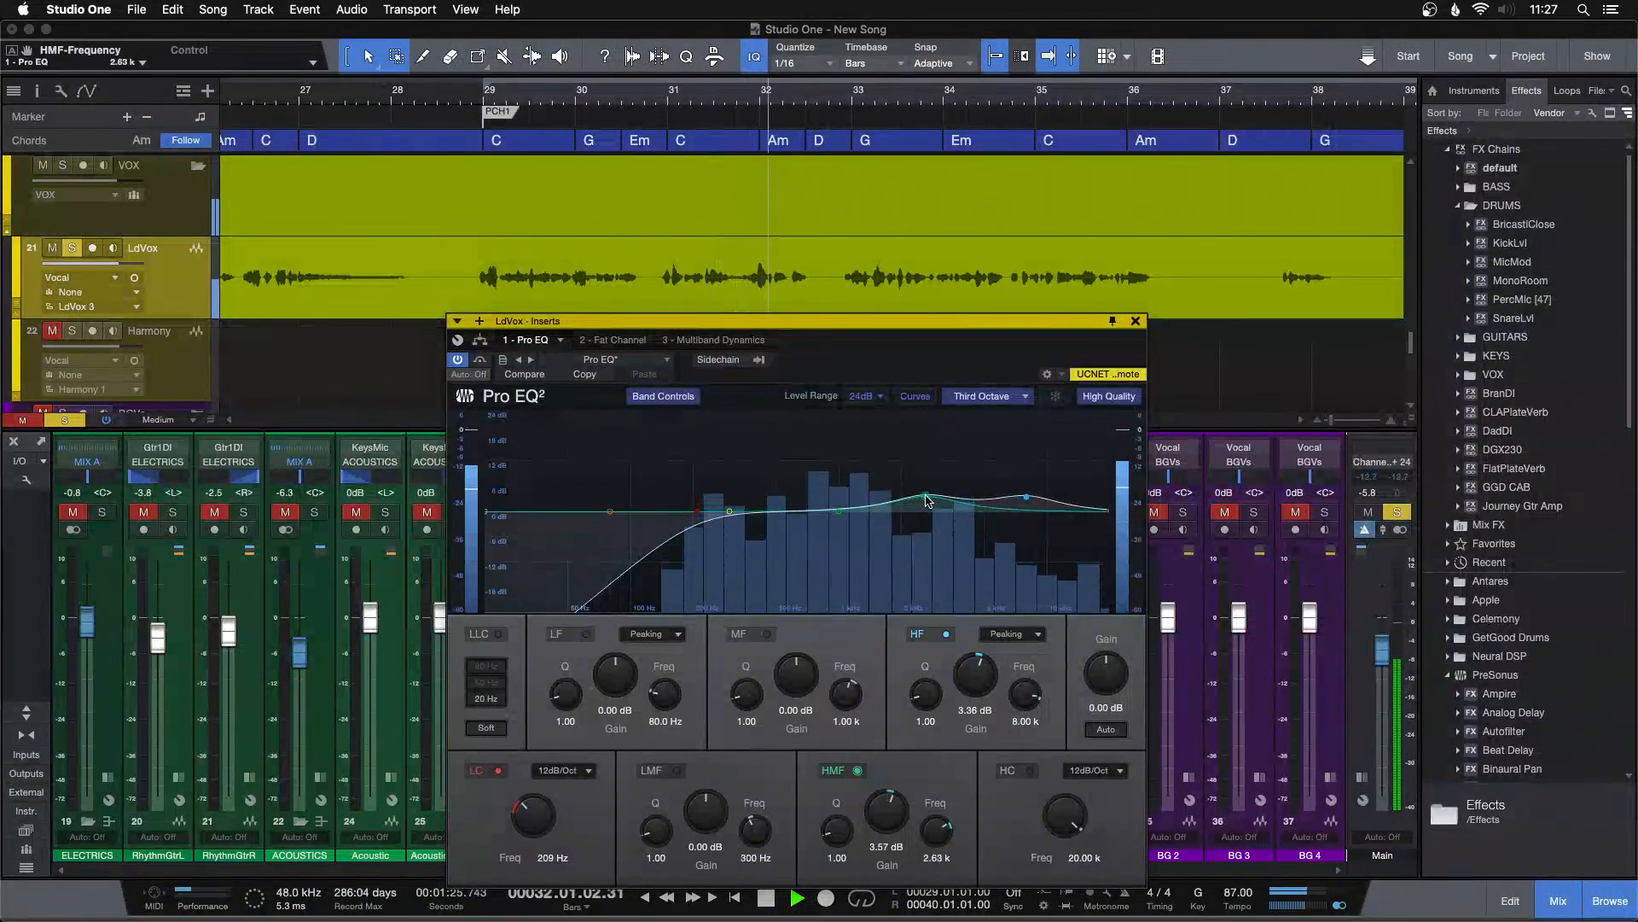
Audition high-mid boosts on the LdVox Pro EQ, move the HMF band to 3.03 kHz, and reset its gain to 0 dB.
left_click(891, 812, "super")
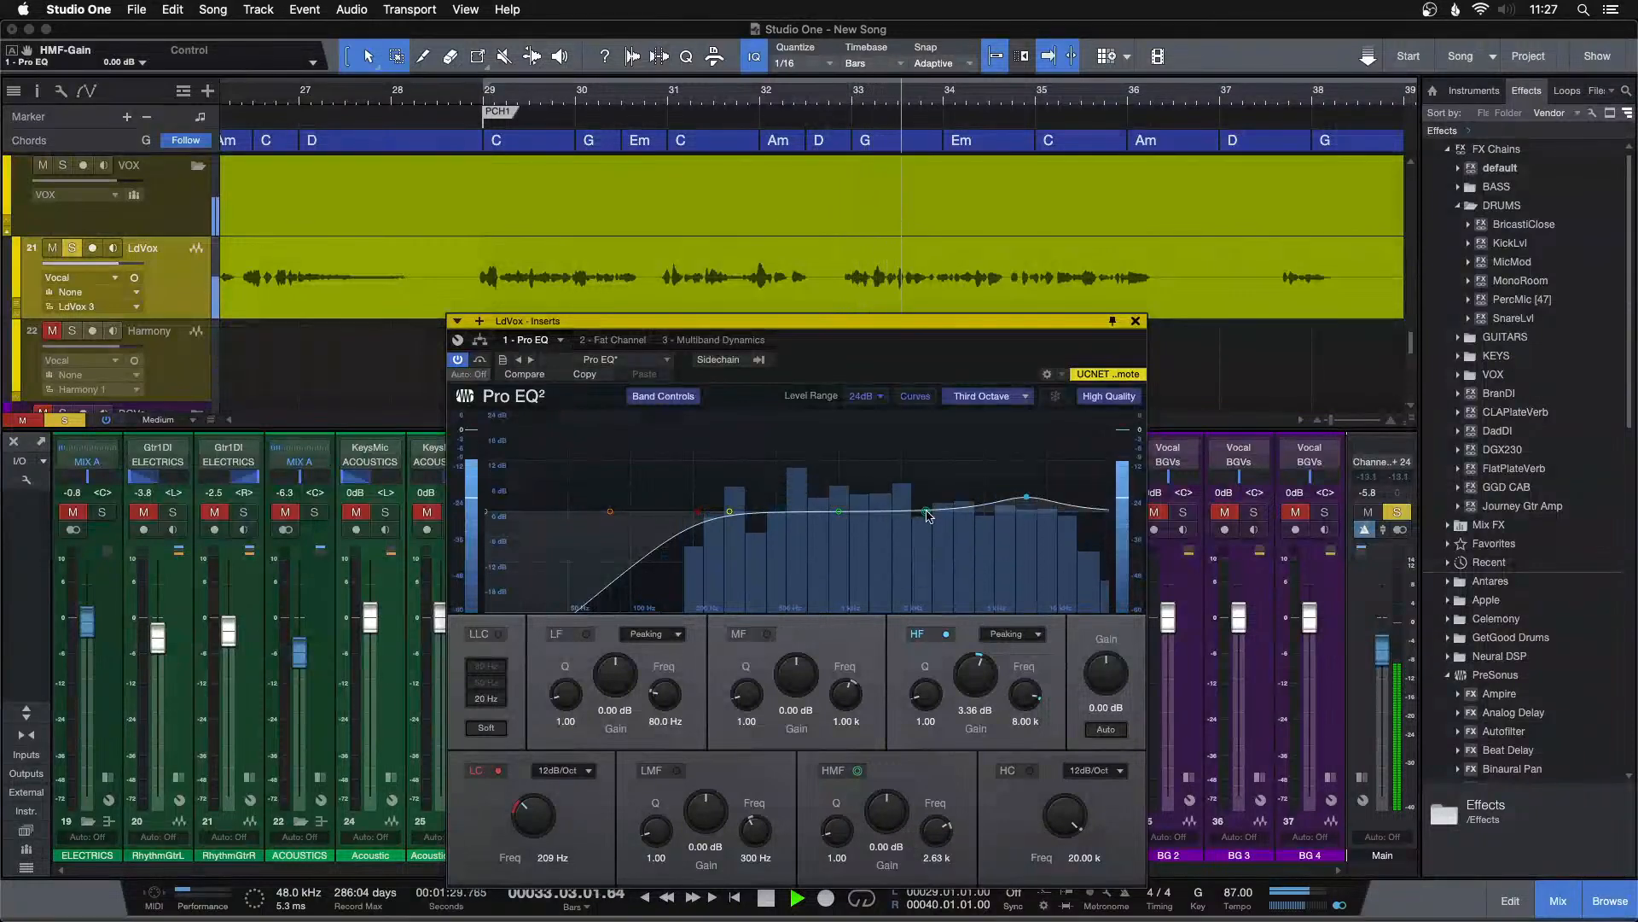
left_click_drag(928, 516, 935, 516)
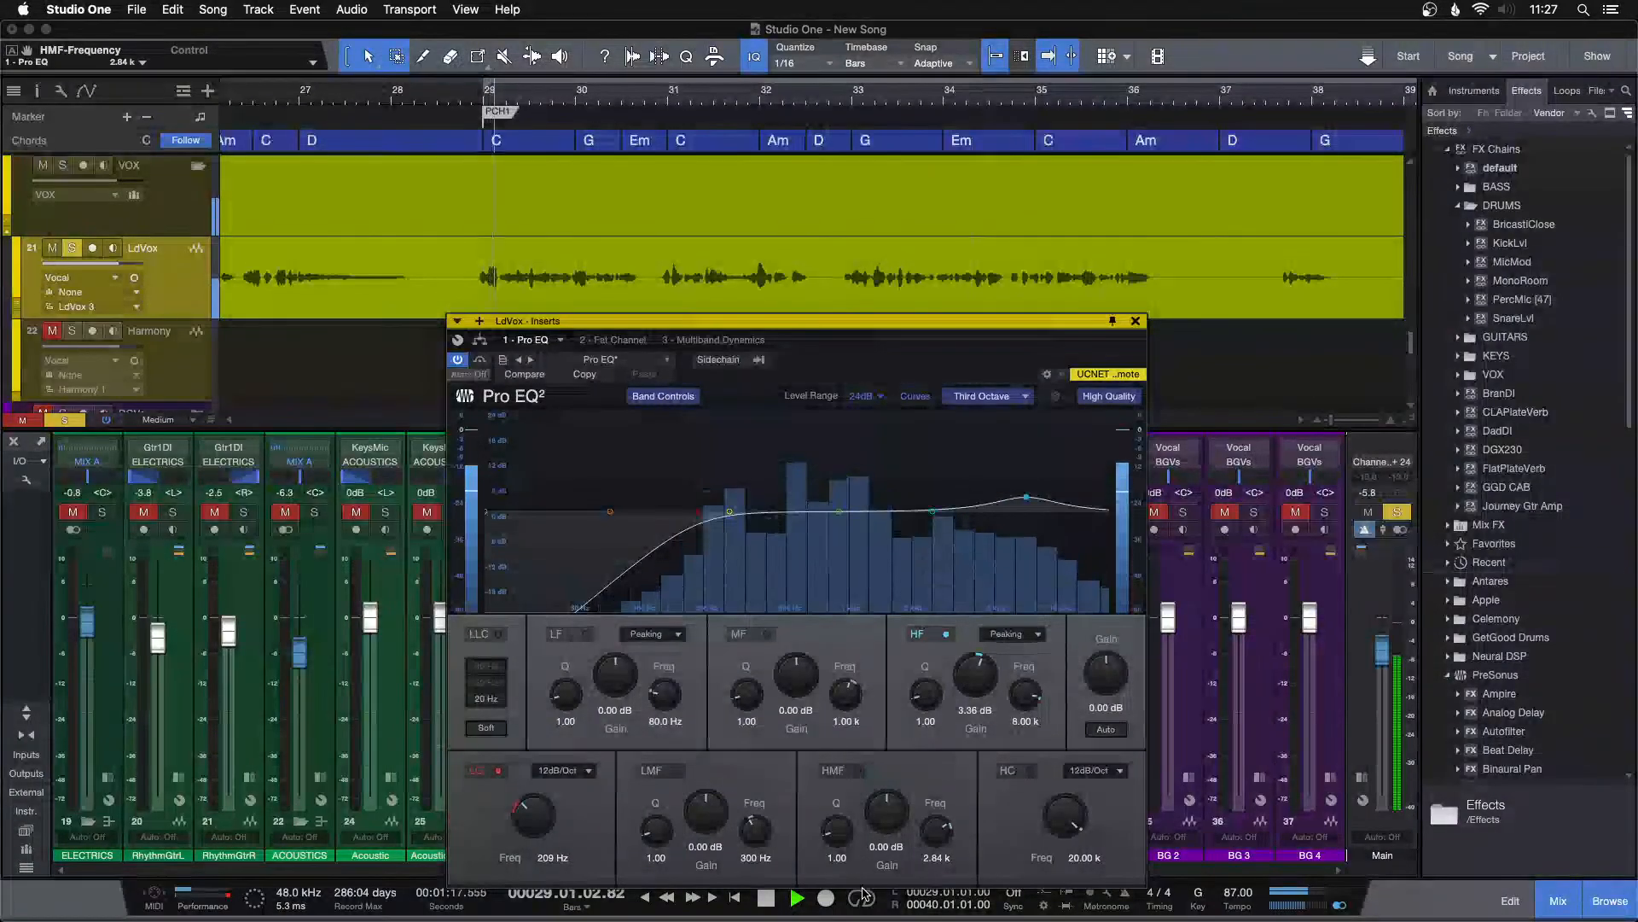
left_click_drag(886, 813, 885, 809)
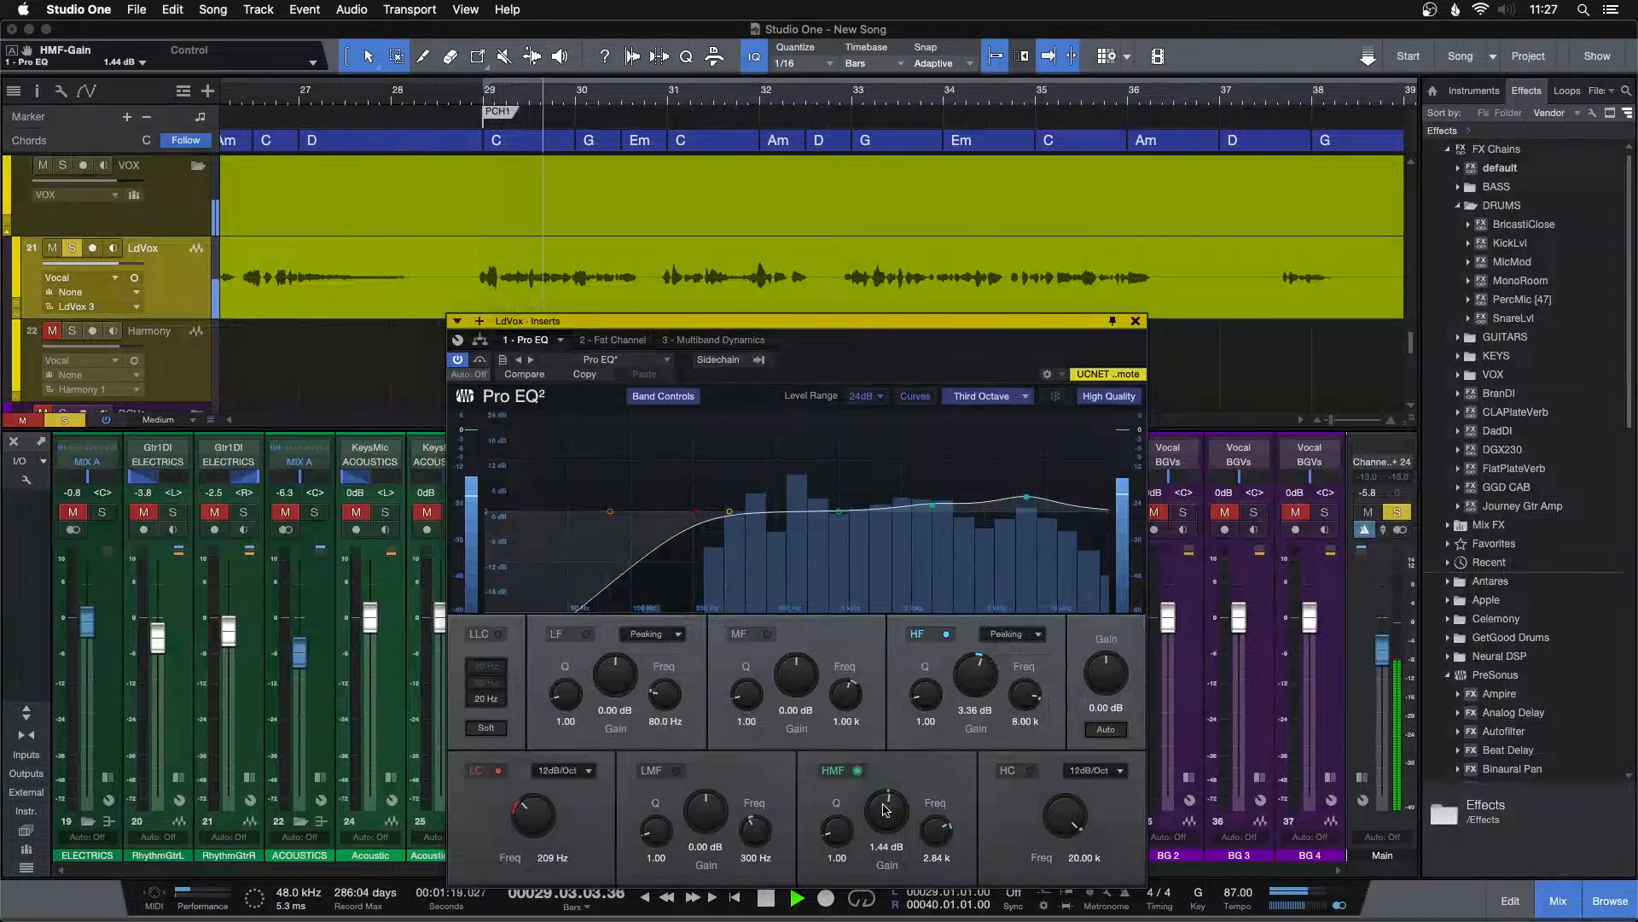
scroll(885, 810, "up", 1)
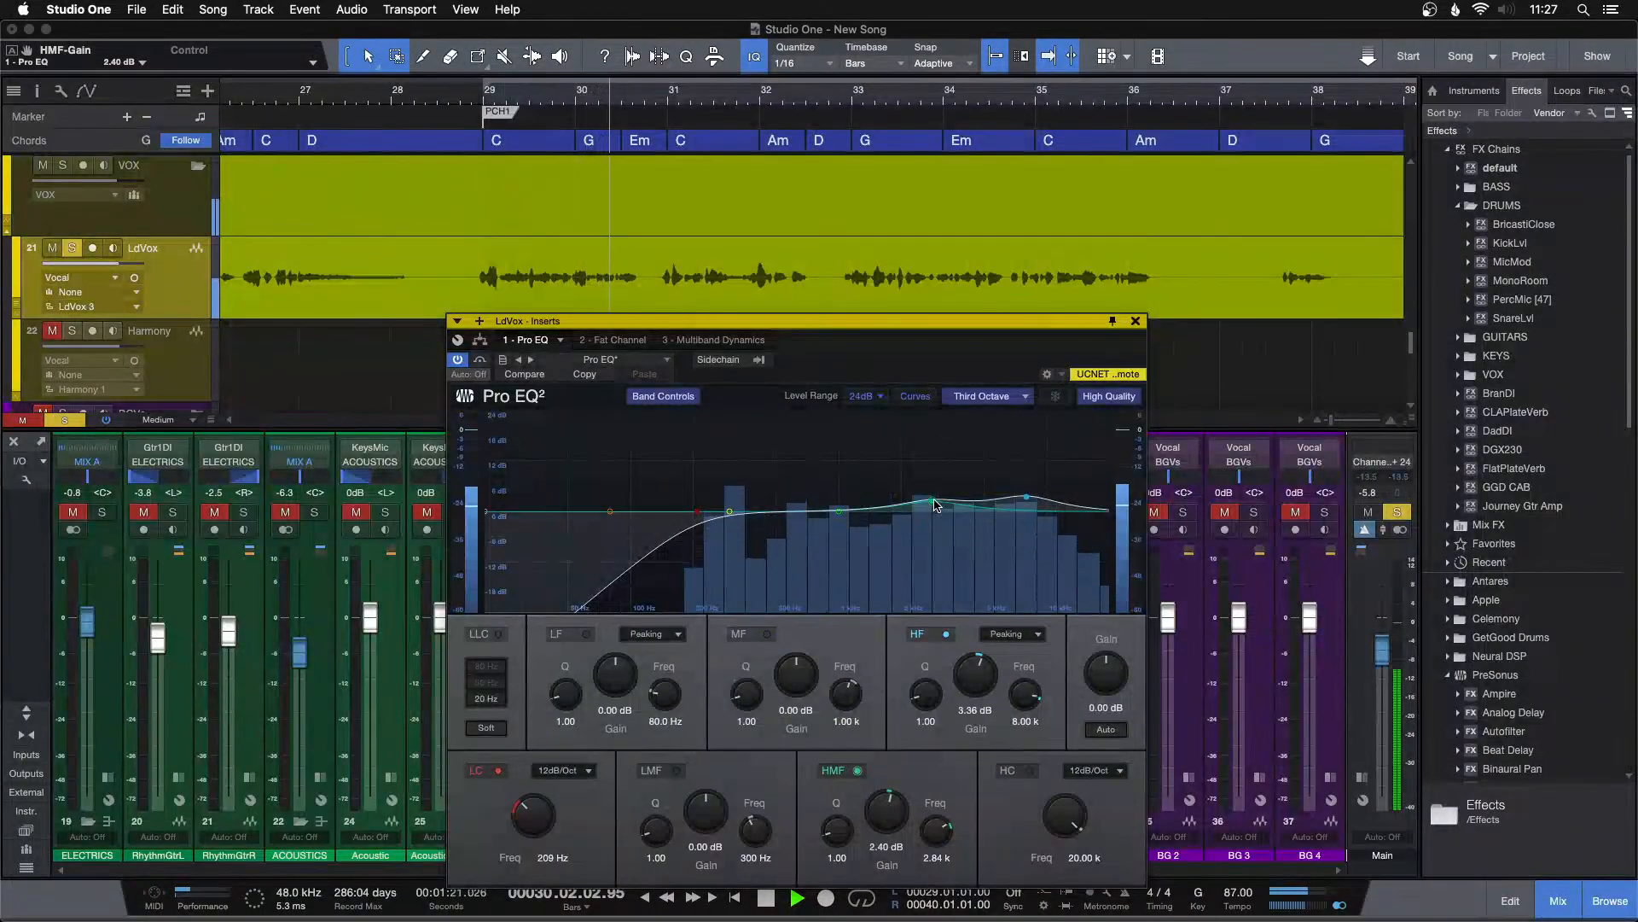
left_click_drag(935, 505, 938, 491)
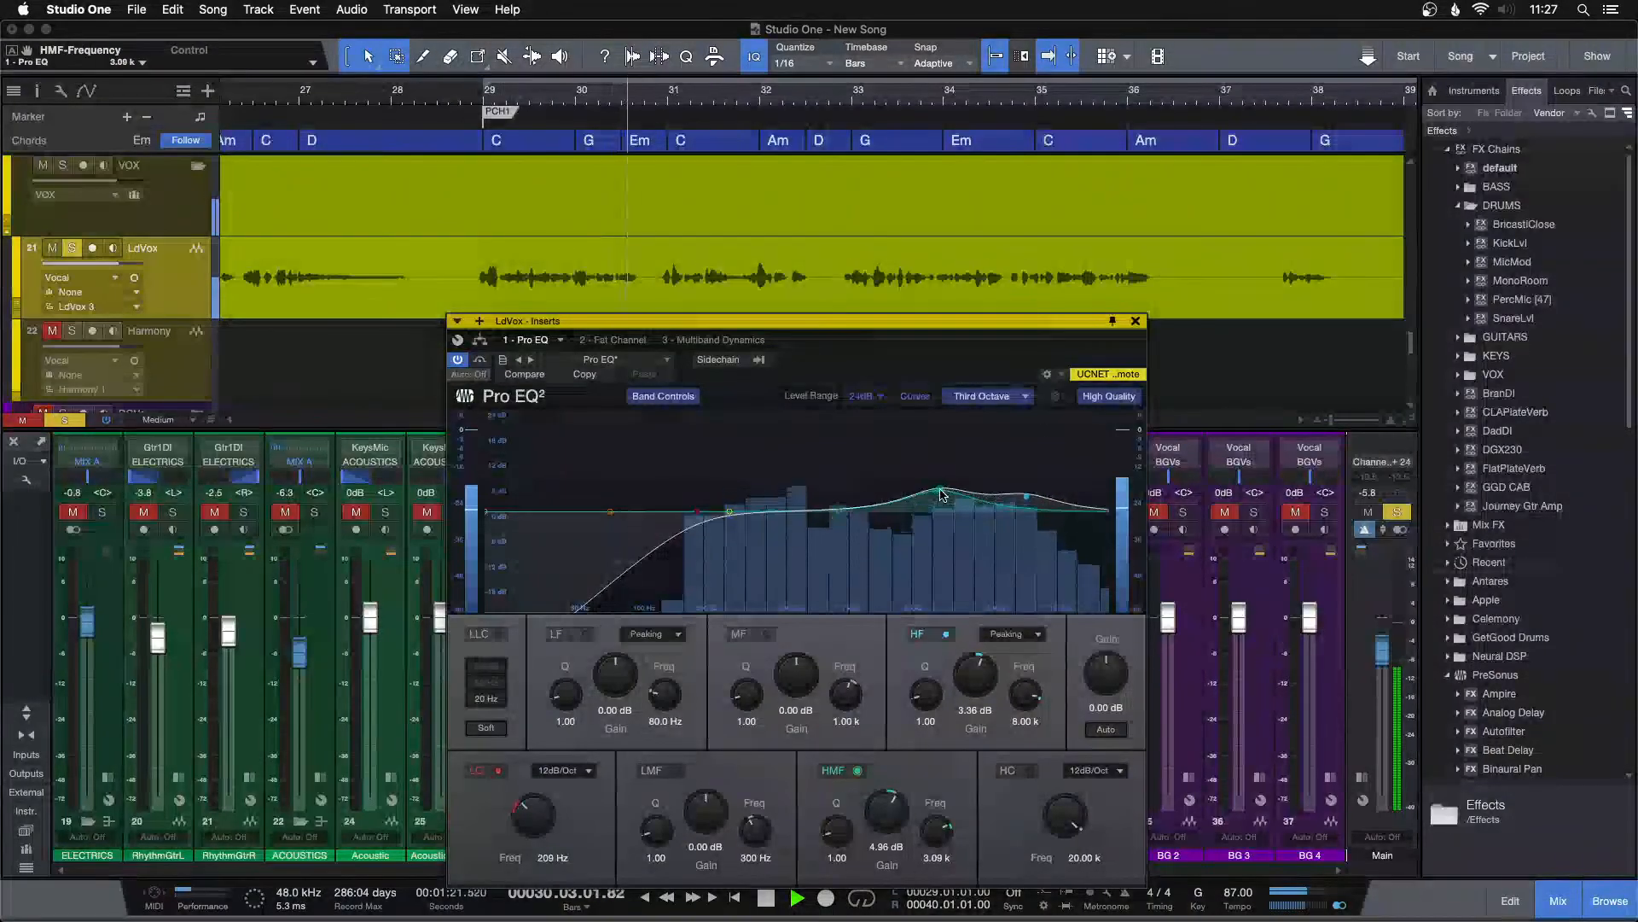
left_click(883, 813, "super")
Raise the LdVox Pro EQ HMF gain to 1.92 dB, comparing it with 1.44 dB from PCH1, and close the EQ.
key("KP_1")
scroll(883, 814, "up", 2)
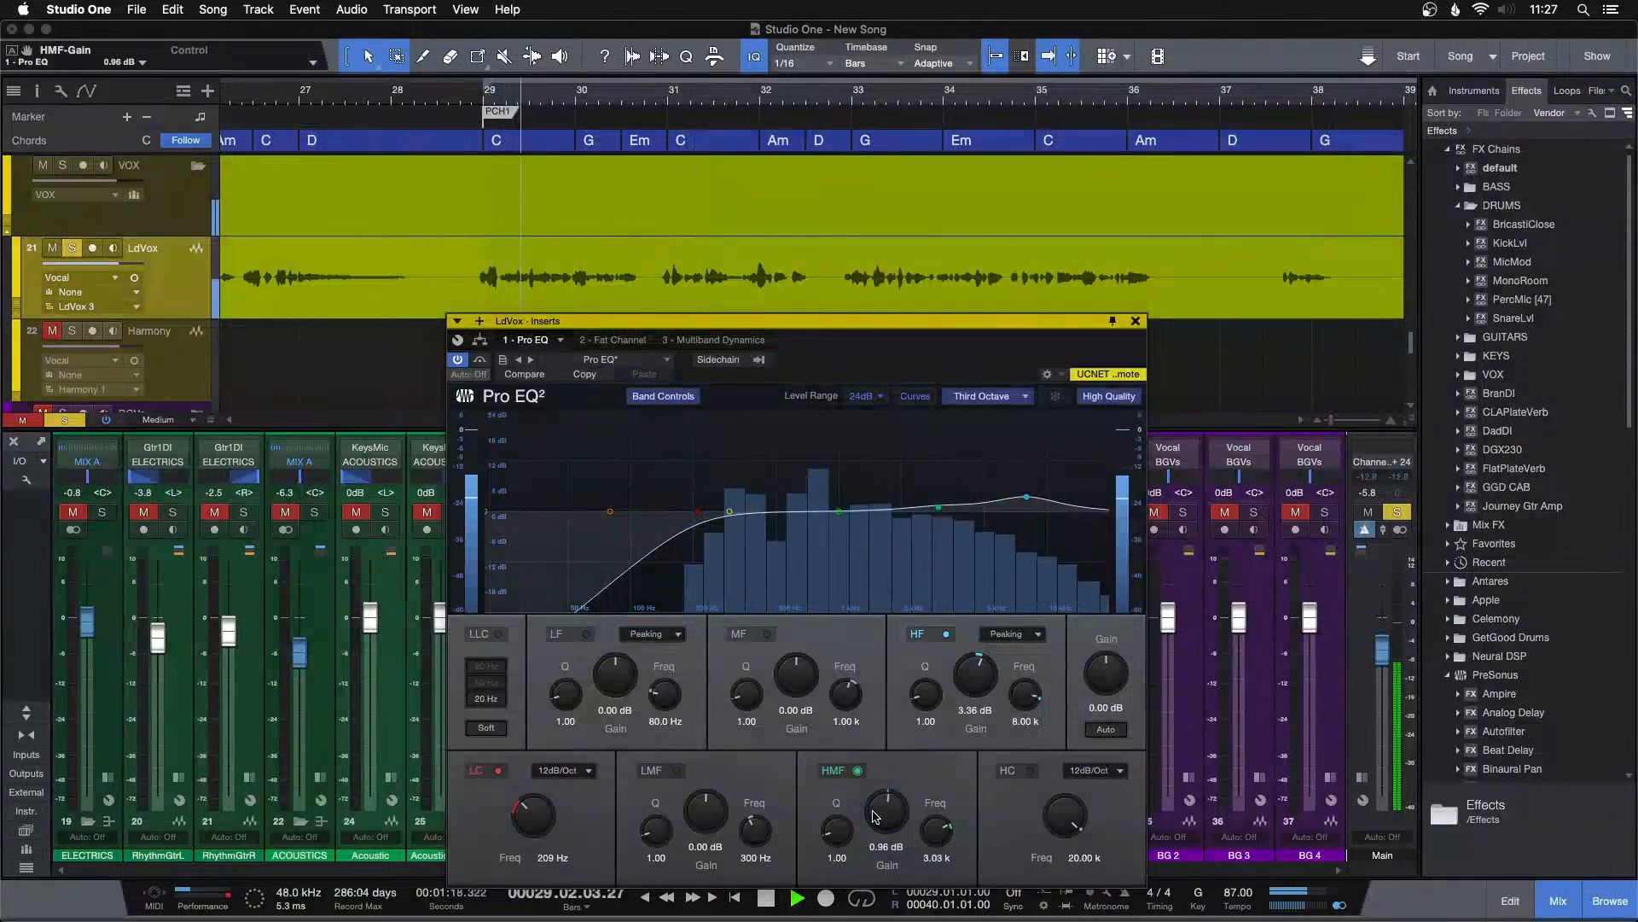
scroll(873, 815, "up", 1)
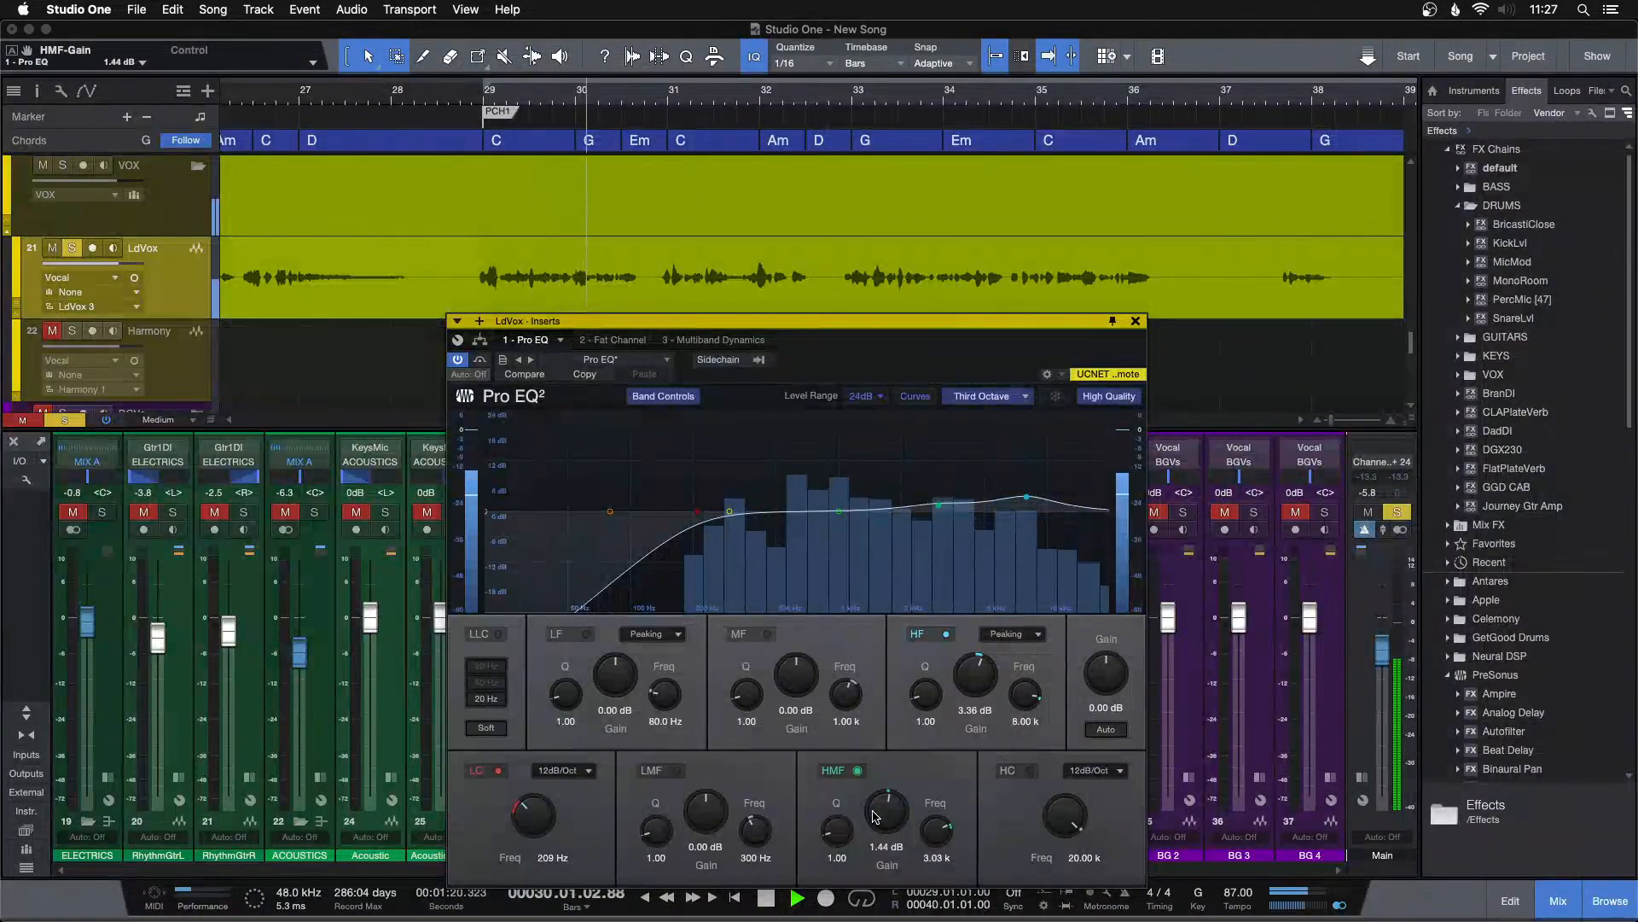
key("KP_1")
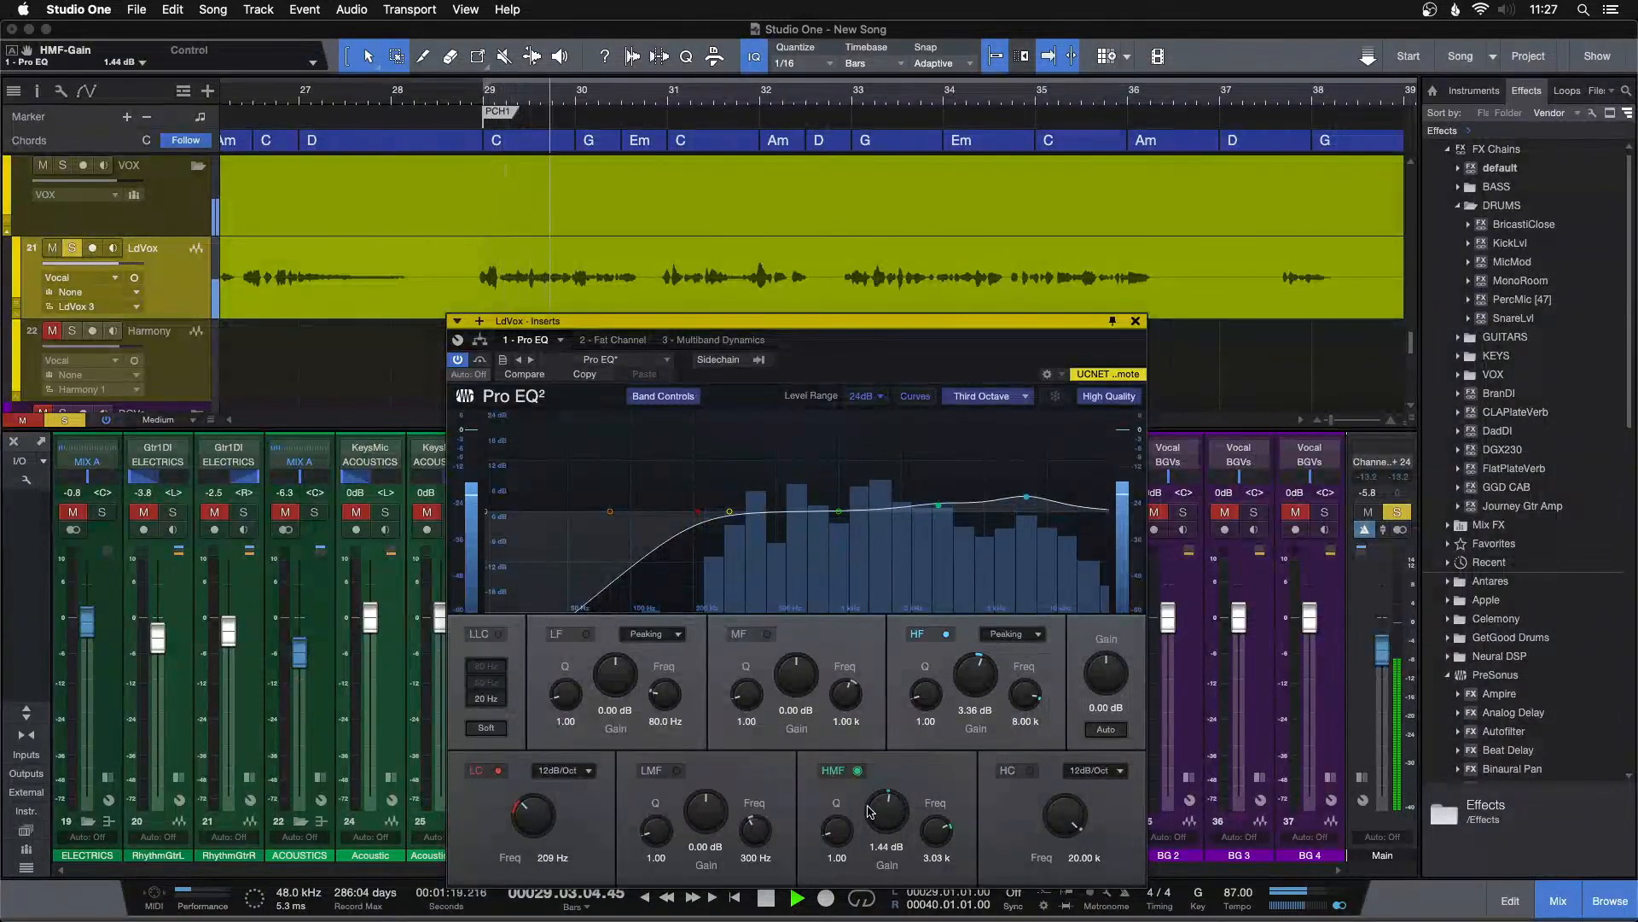
scroll(870, 811, "up", 1)
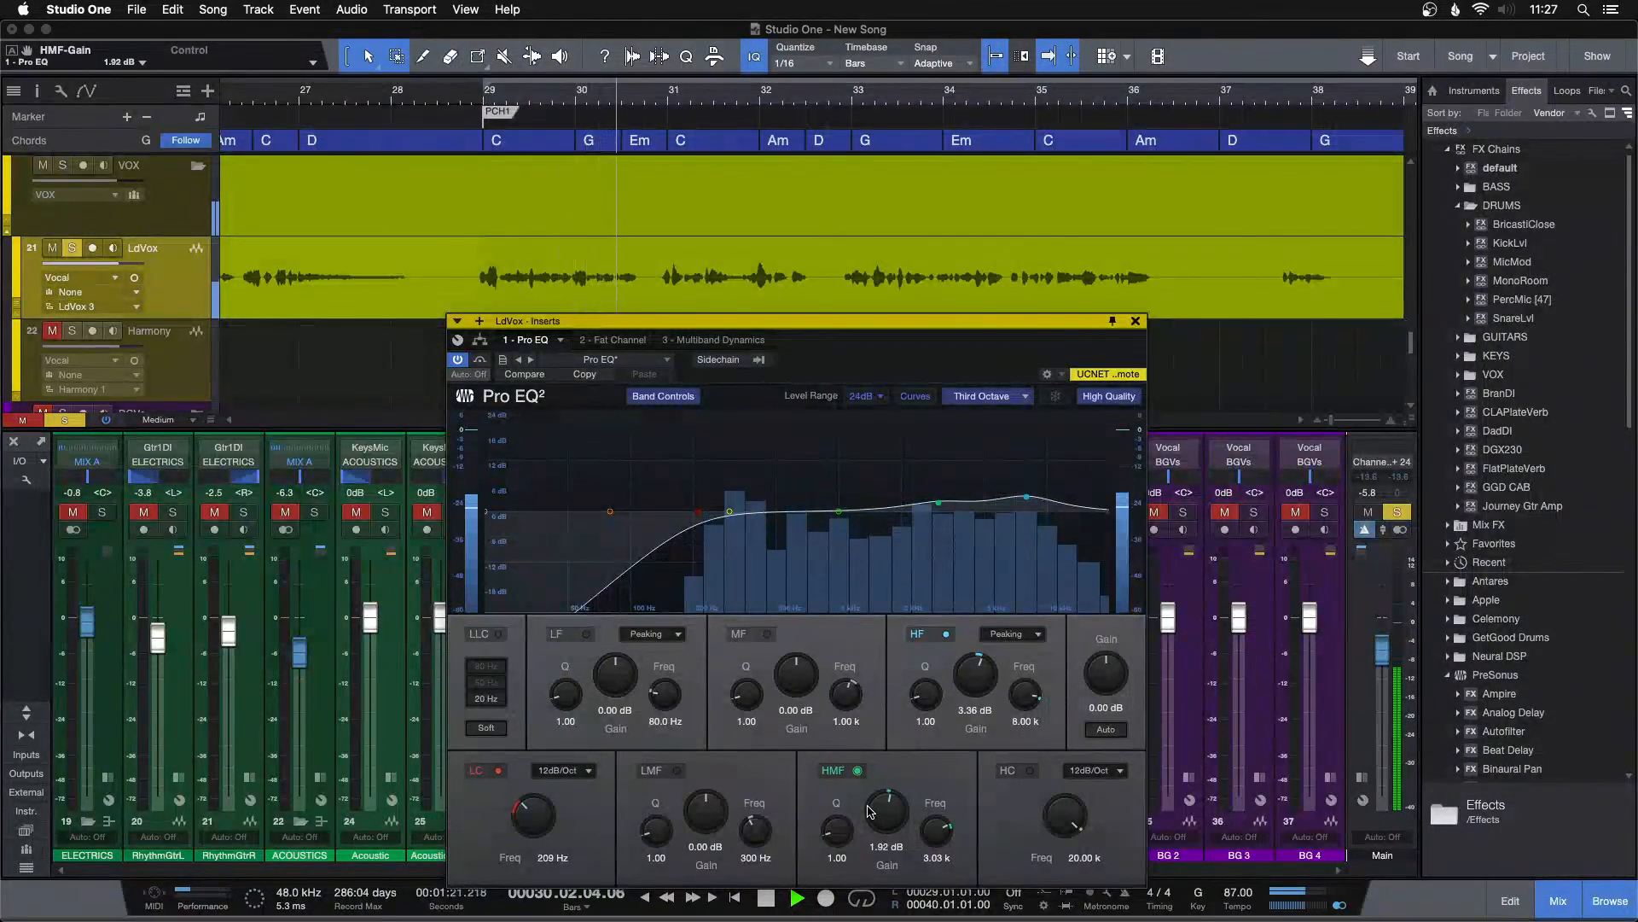
key("KP_1")
scroll(870, 811, "down", 1)
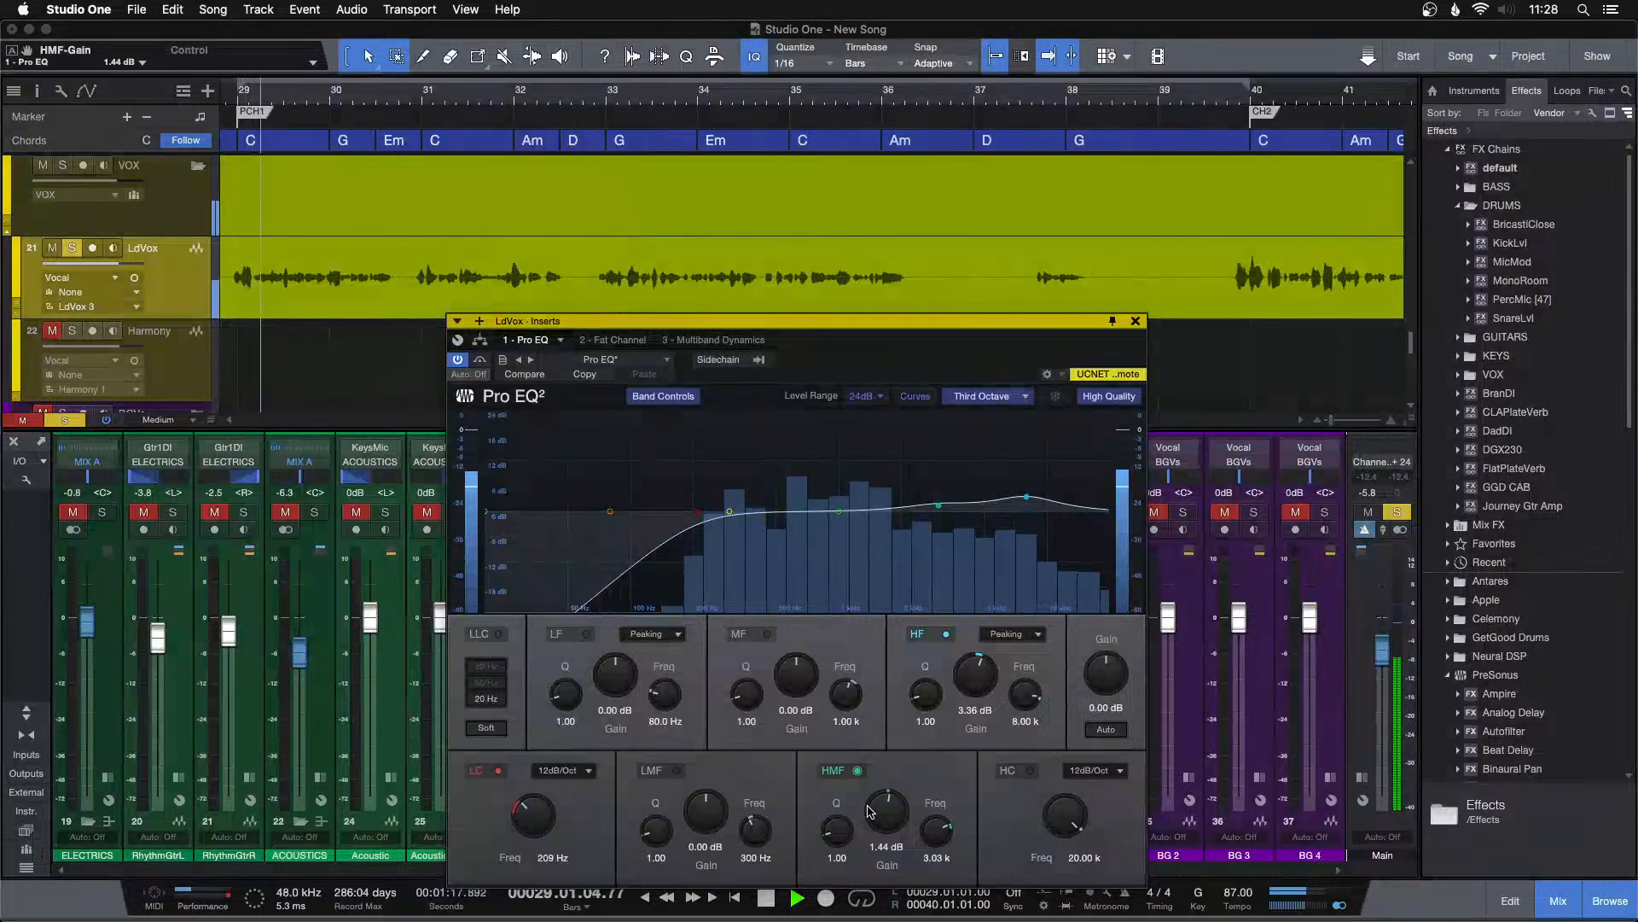
scroll(871, 811, "up", 1)
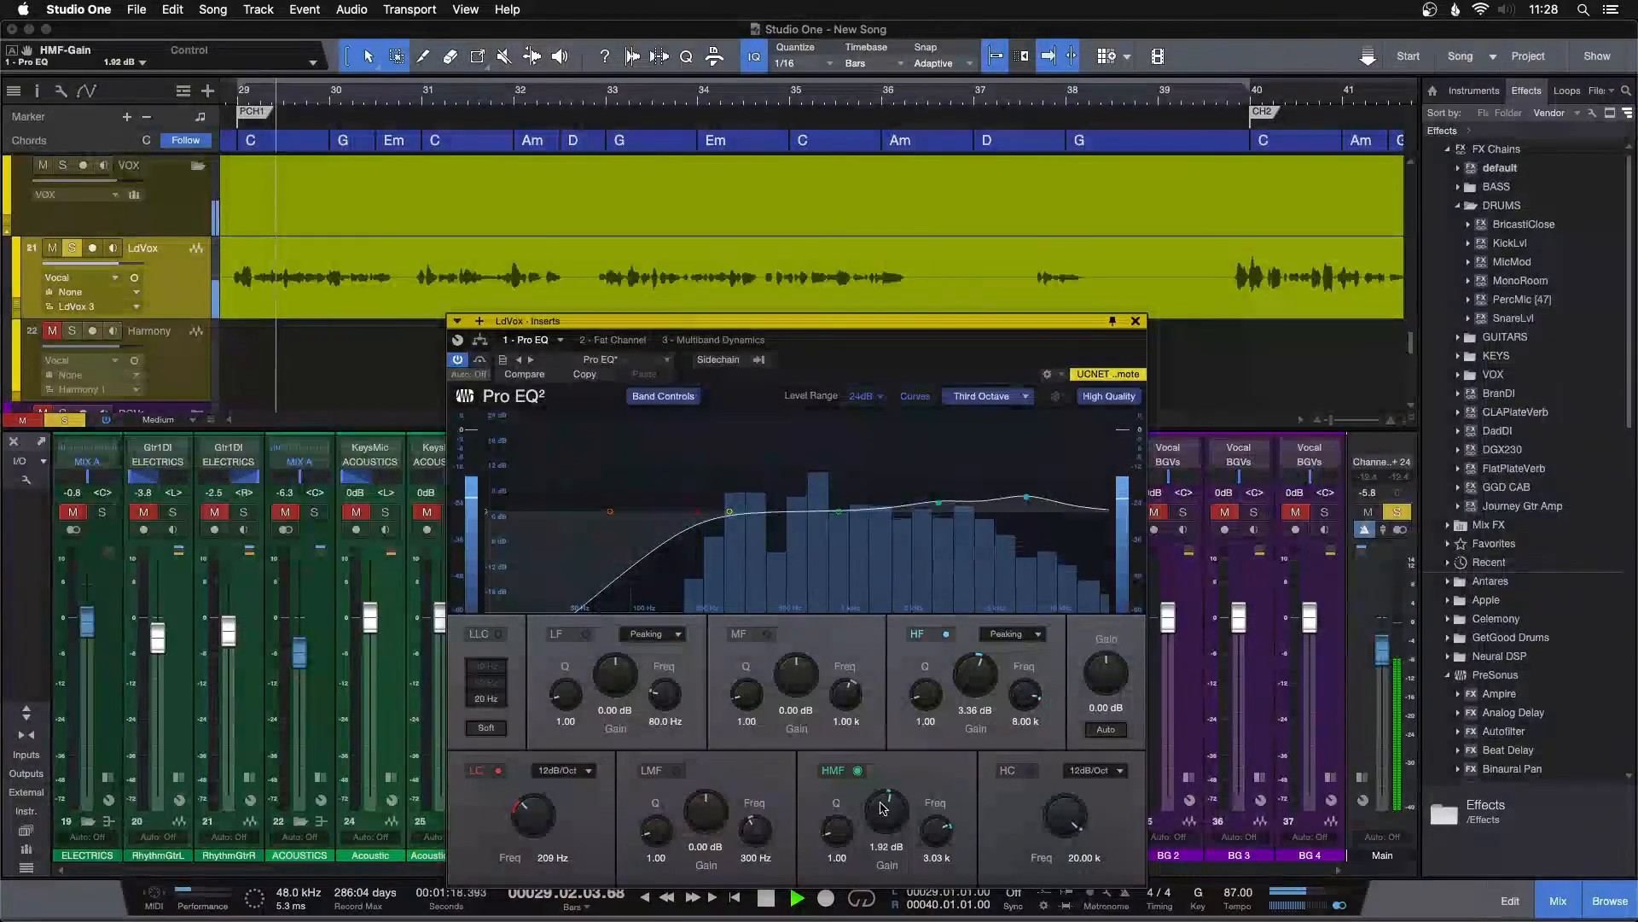
left_click(1135, 322)
Unsolo LdVox, reset its fader to 0 dB, and set the multiband H-band low threshold to -20.40 dB.
key("KP_1")
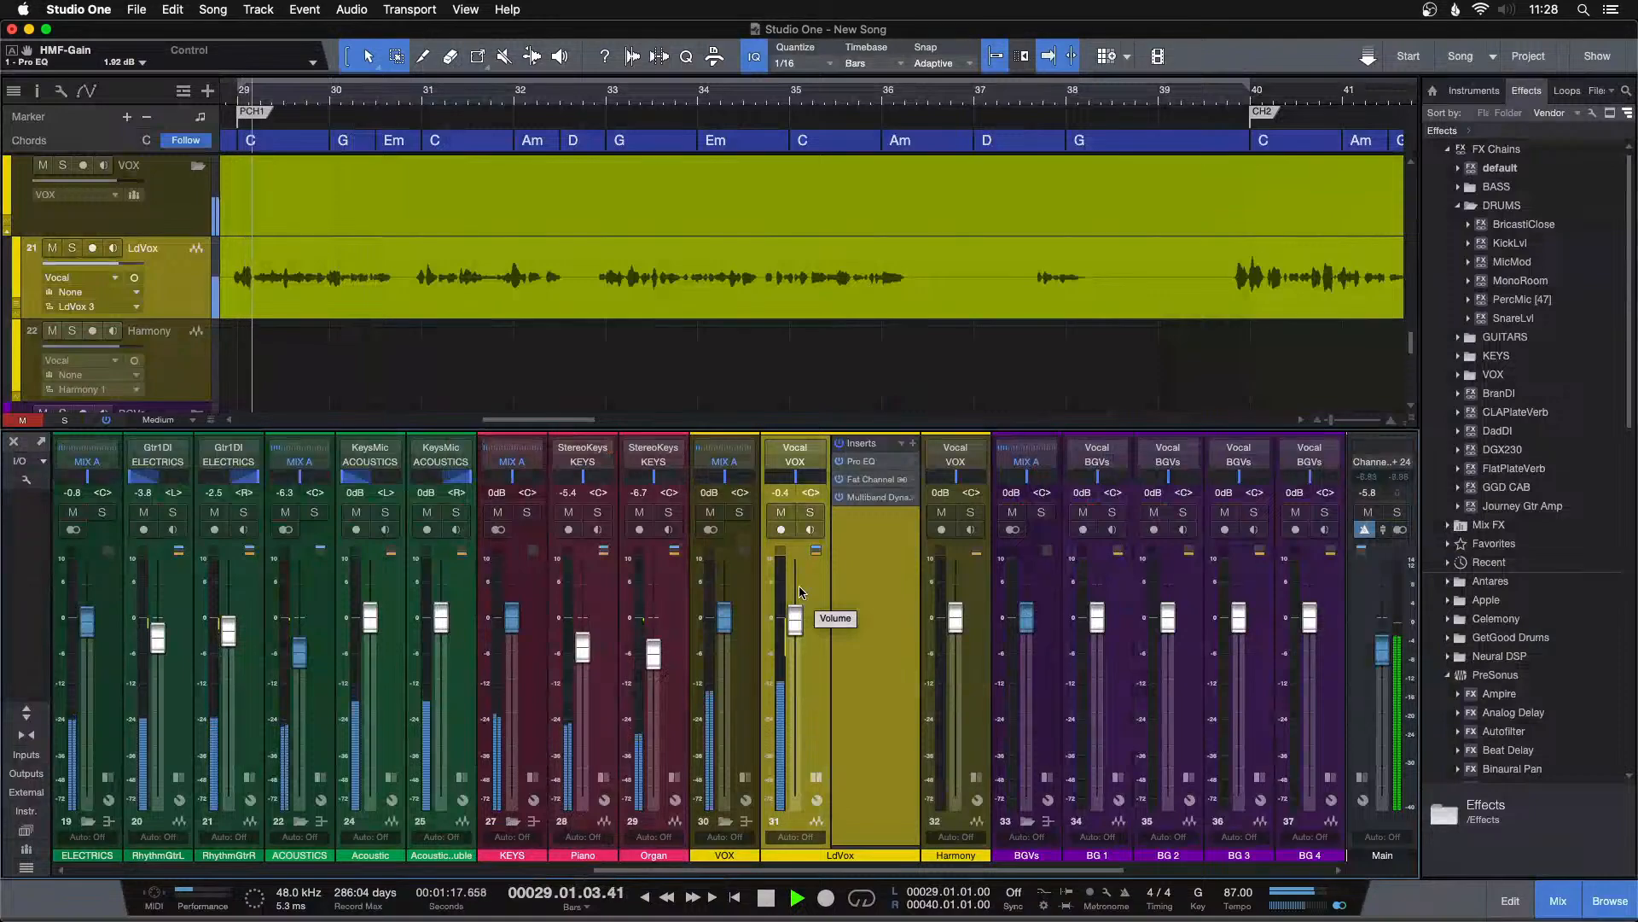
left_click(797, 618, "alt")
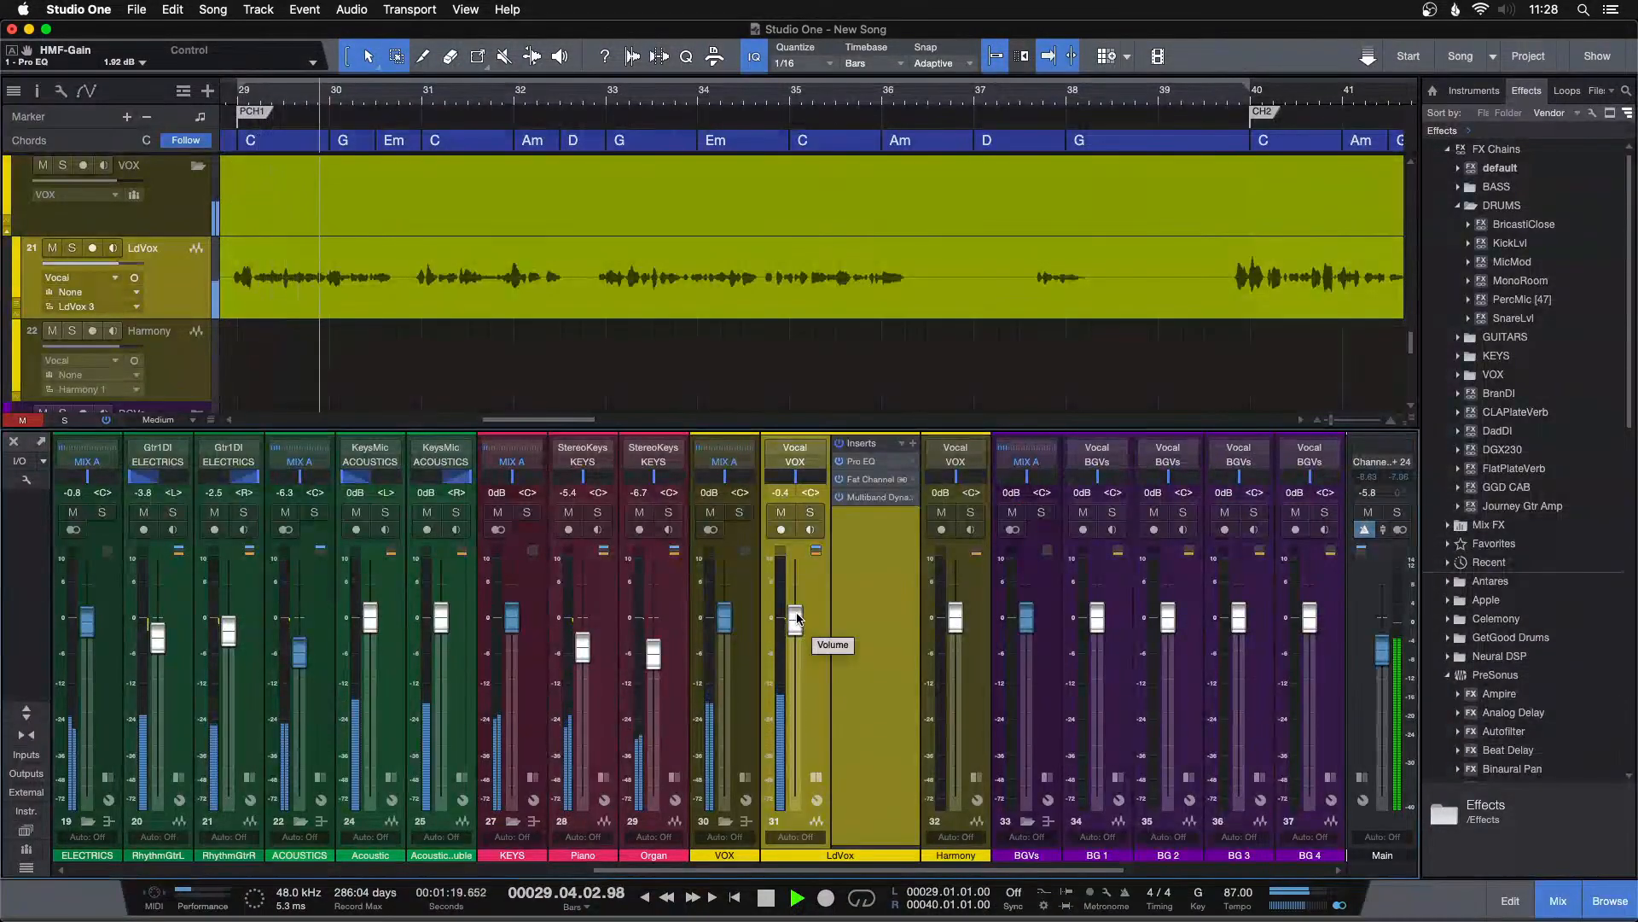
left_click(864, 501)
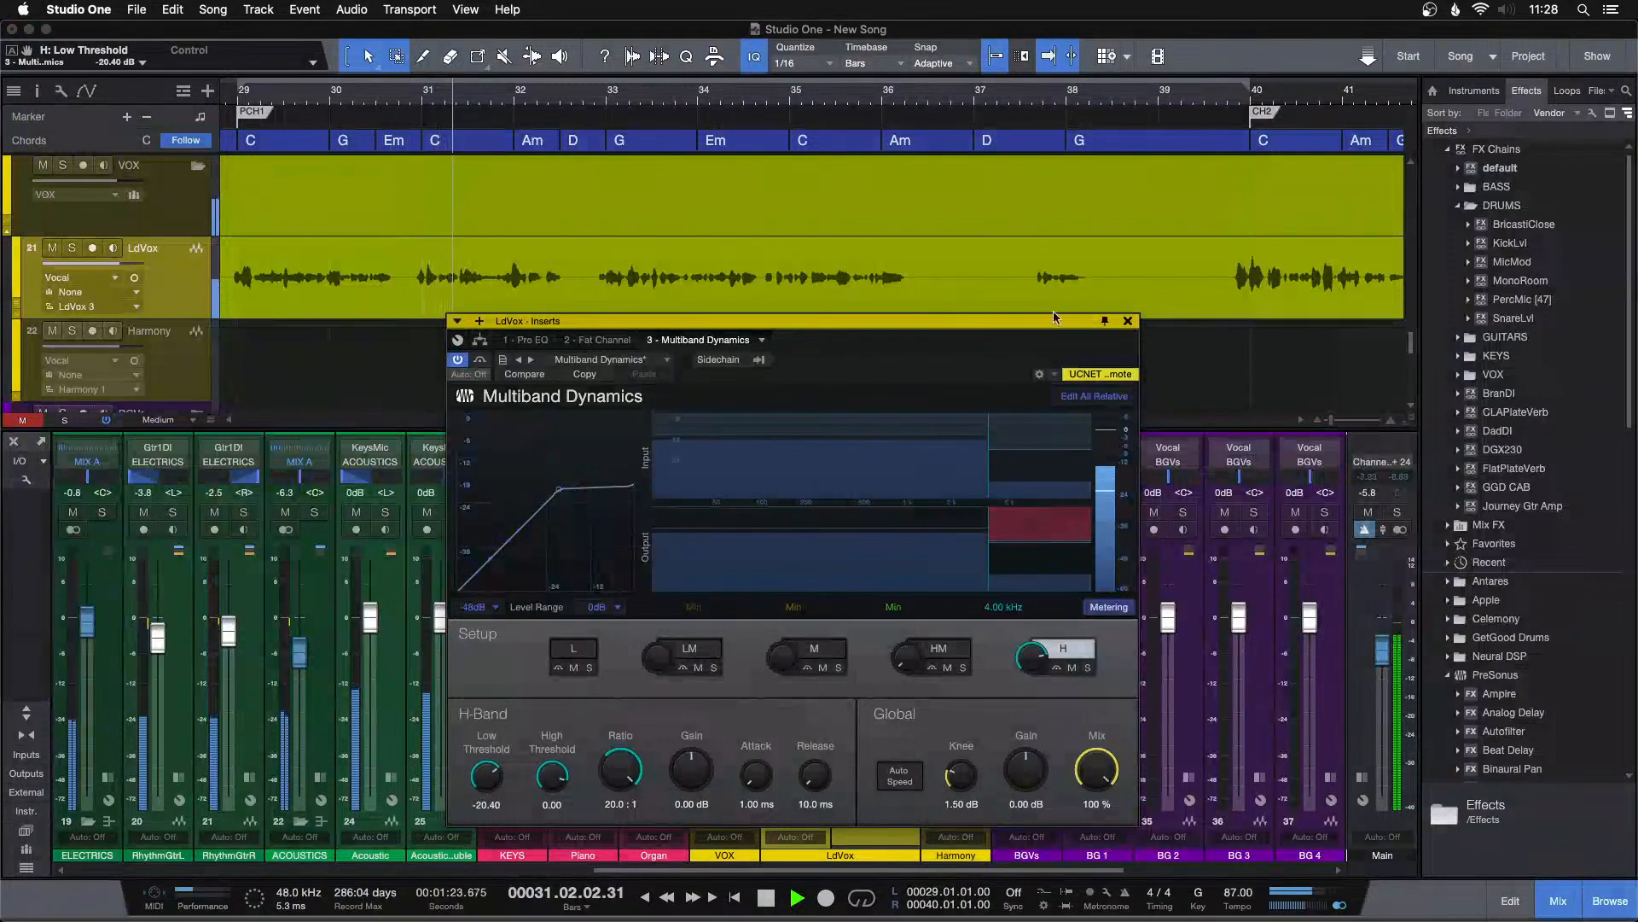
key("Escape")
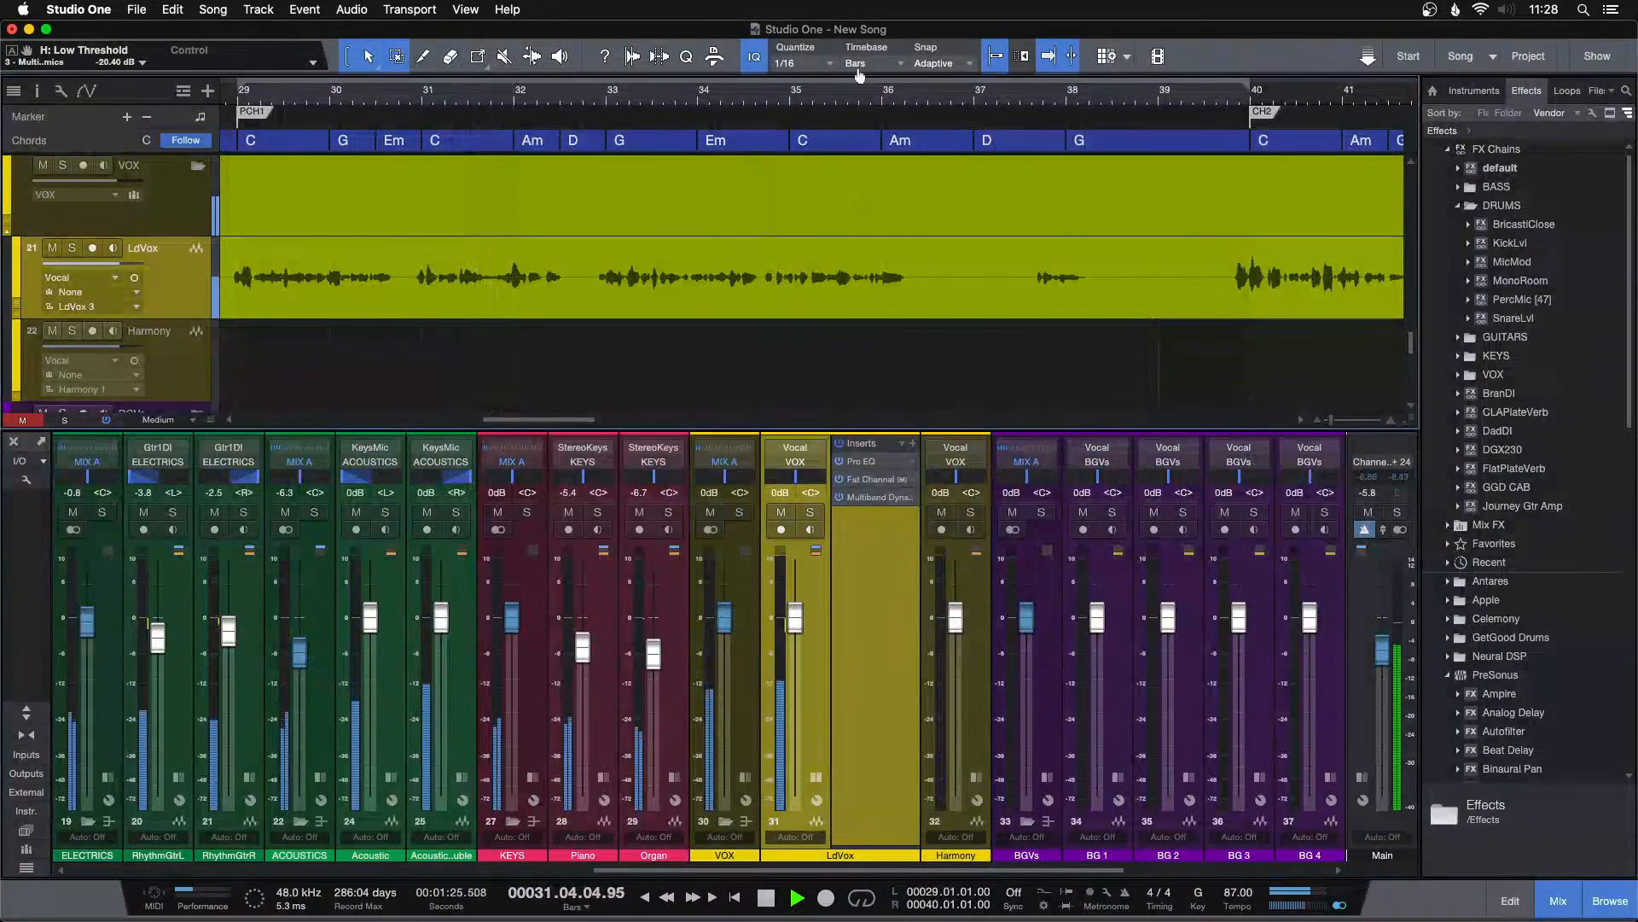
Set the LdVox FET compressor's input and output to -20.72 dB while checking the vocal in the mix at PCH1 and CH2.
key("w")
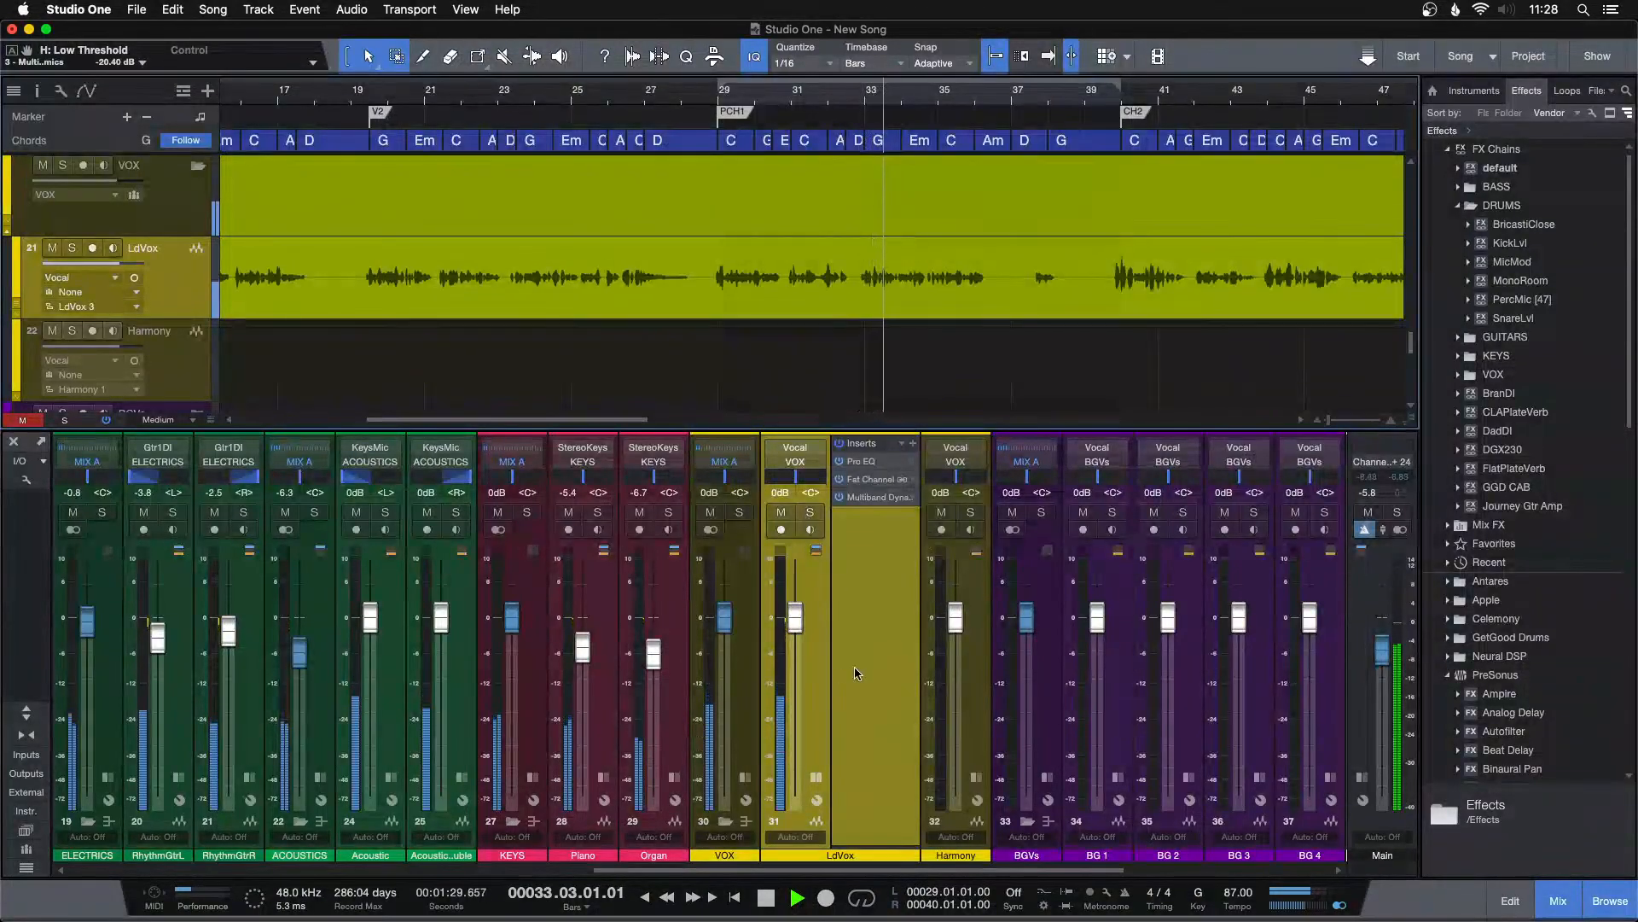
left_click(875, 479)
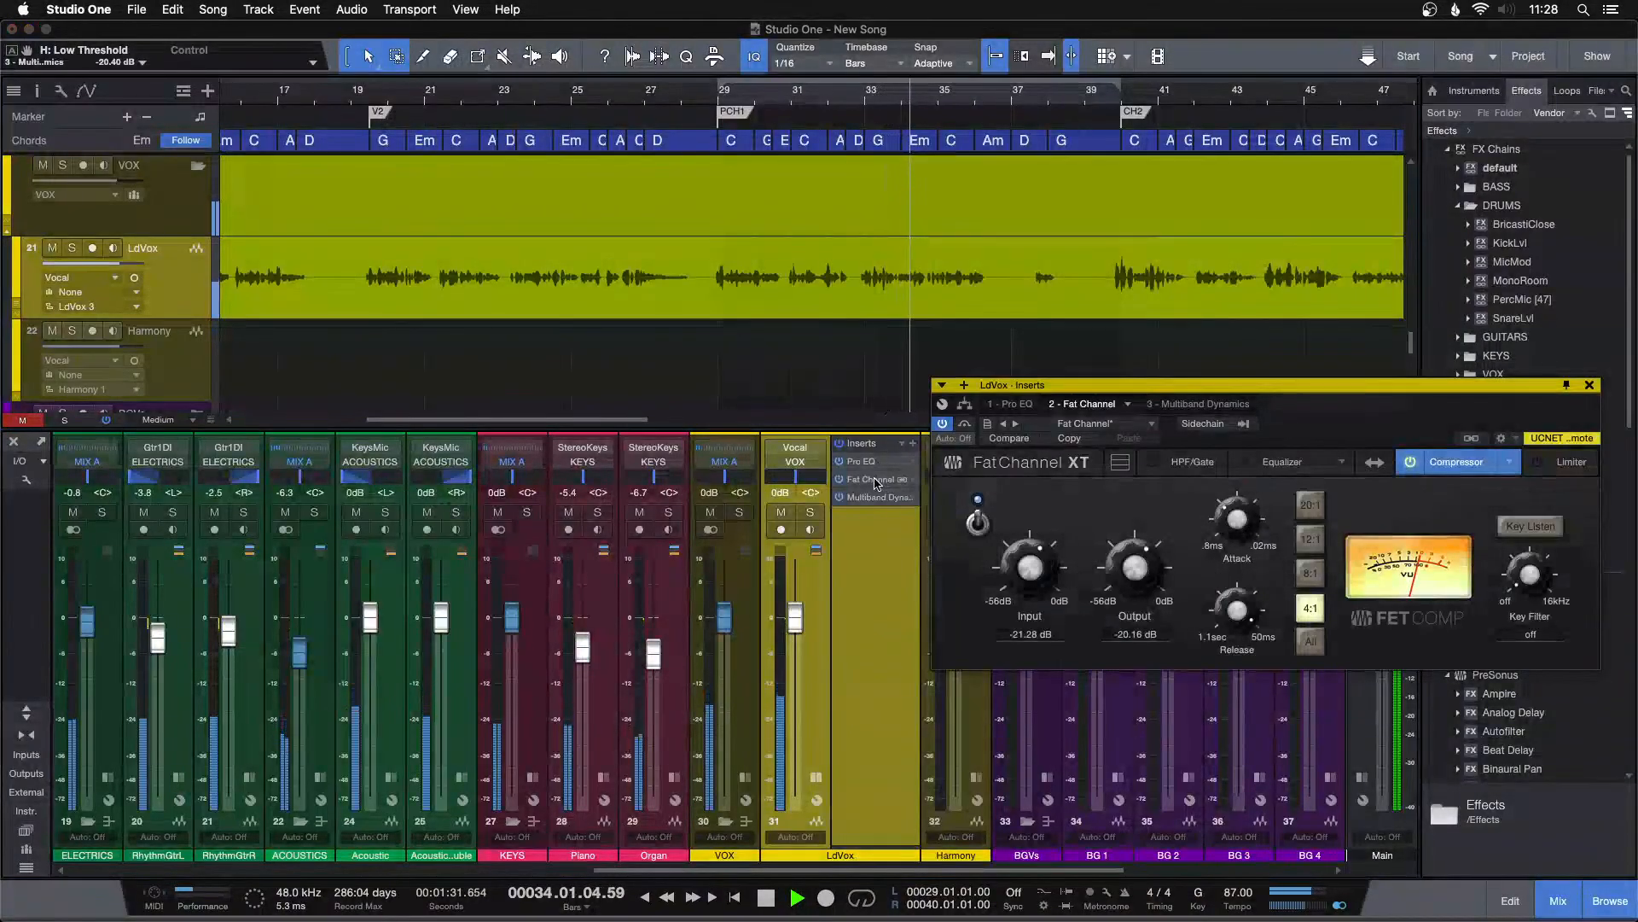
key("KP_1")
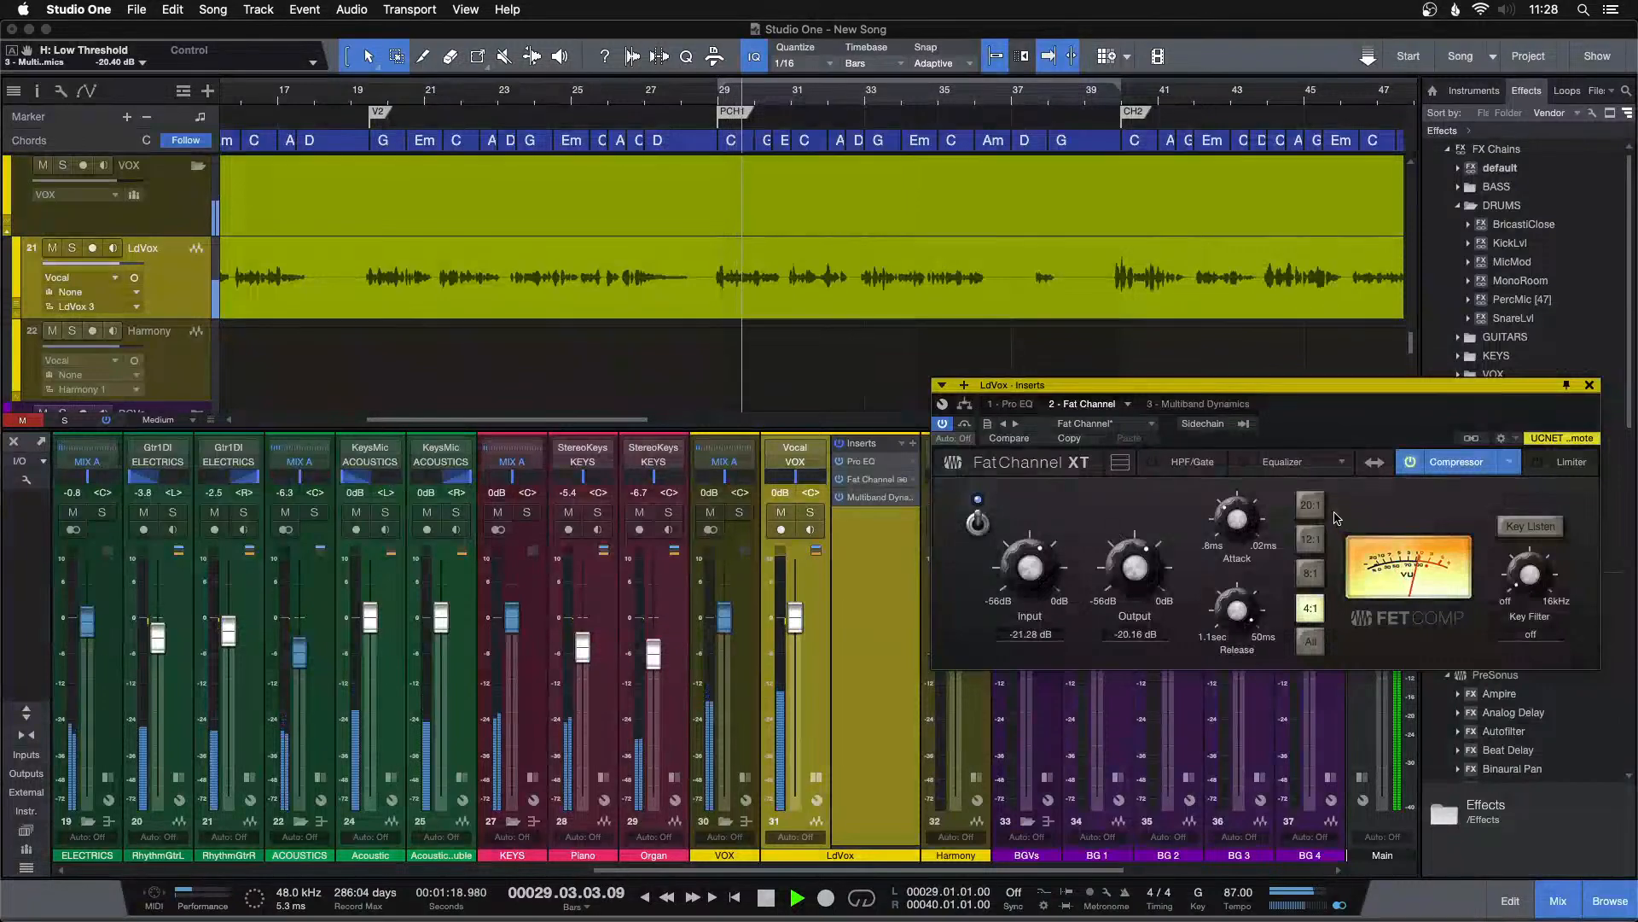
left_click_drag(1107, 92, 1084, 34)
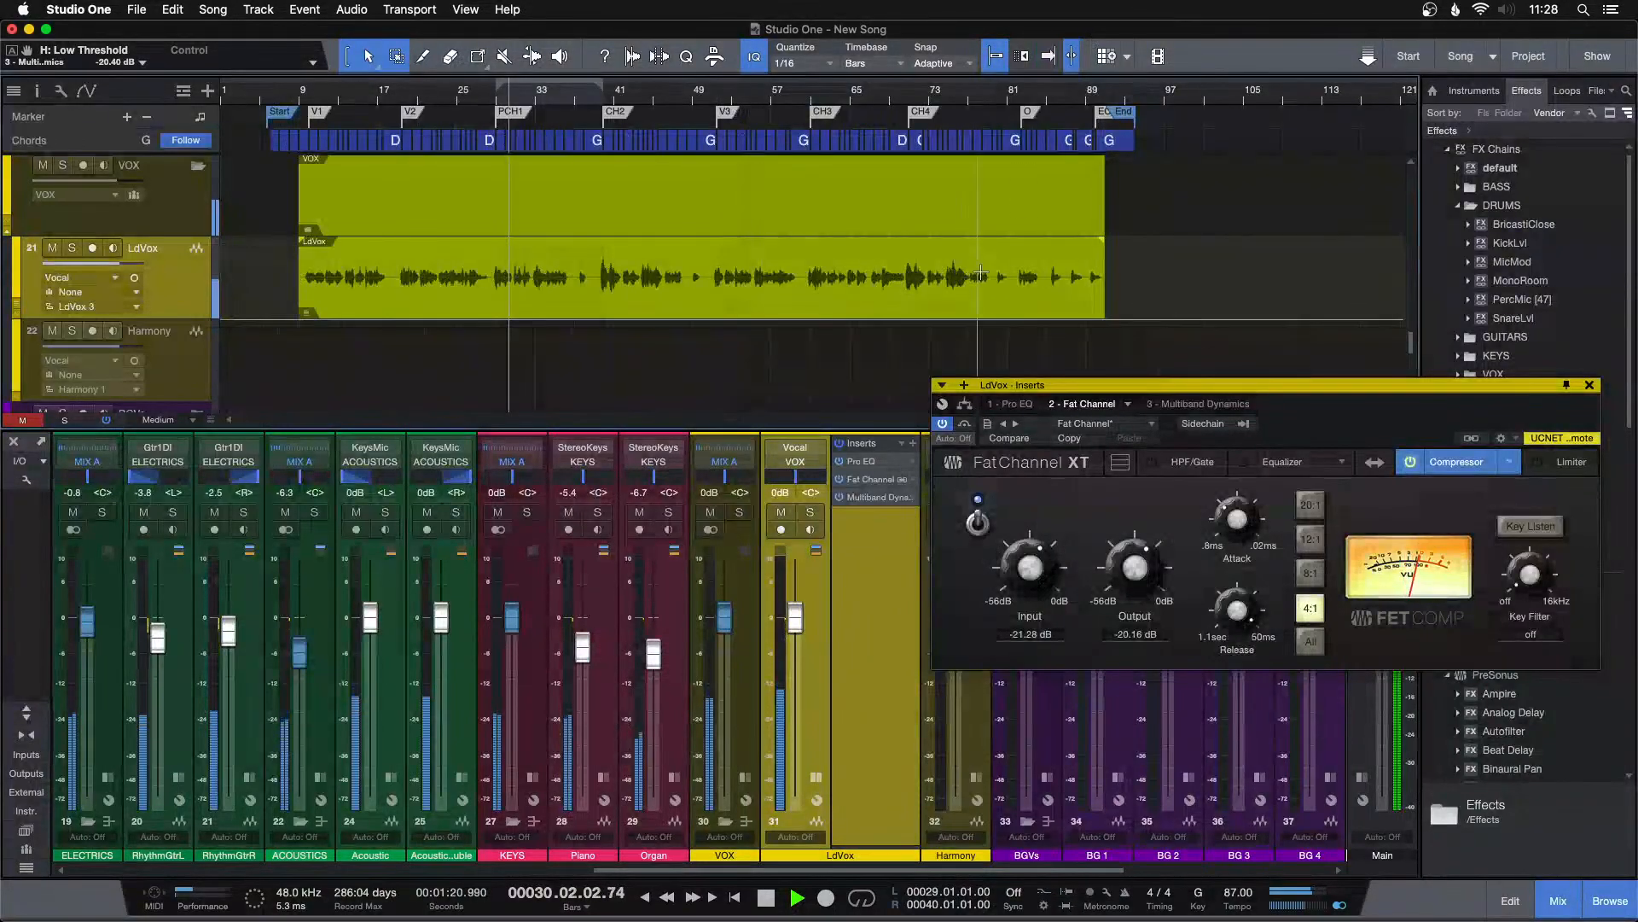
left_click_drag(603, 98, 657, 143)
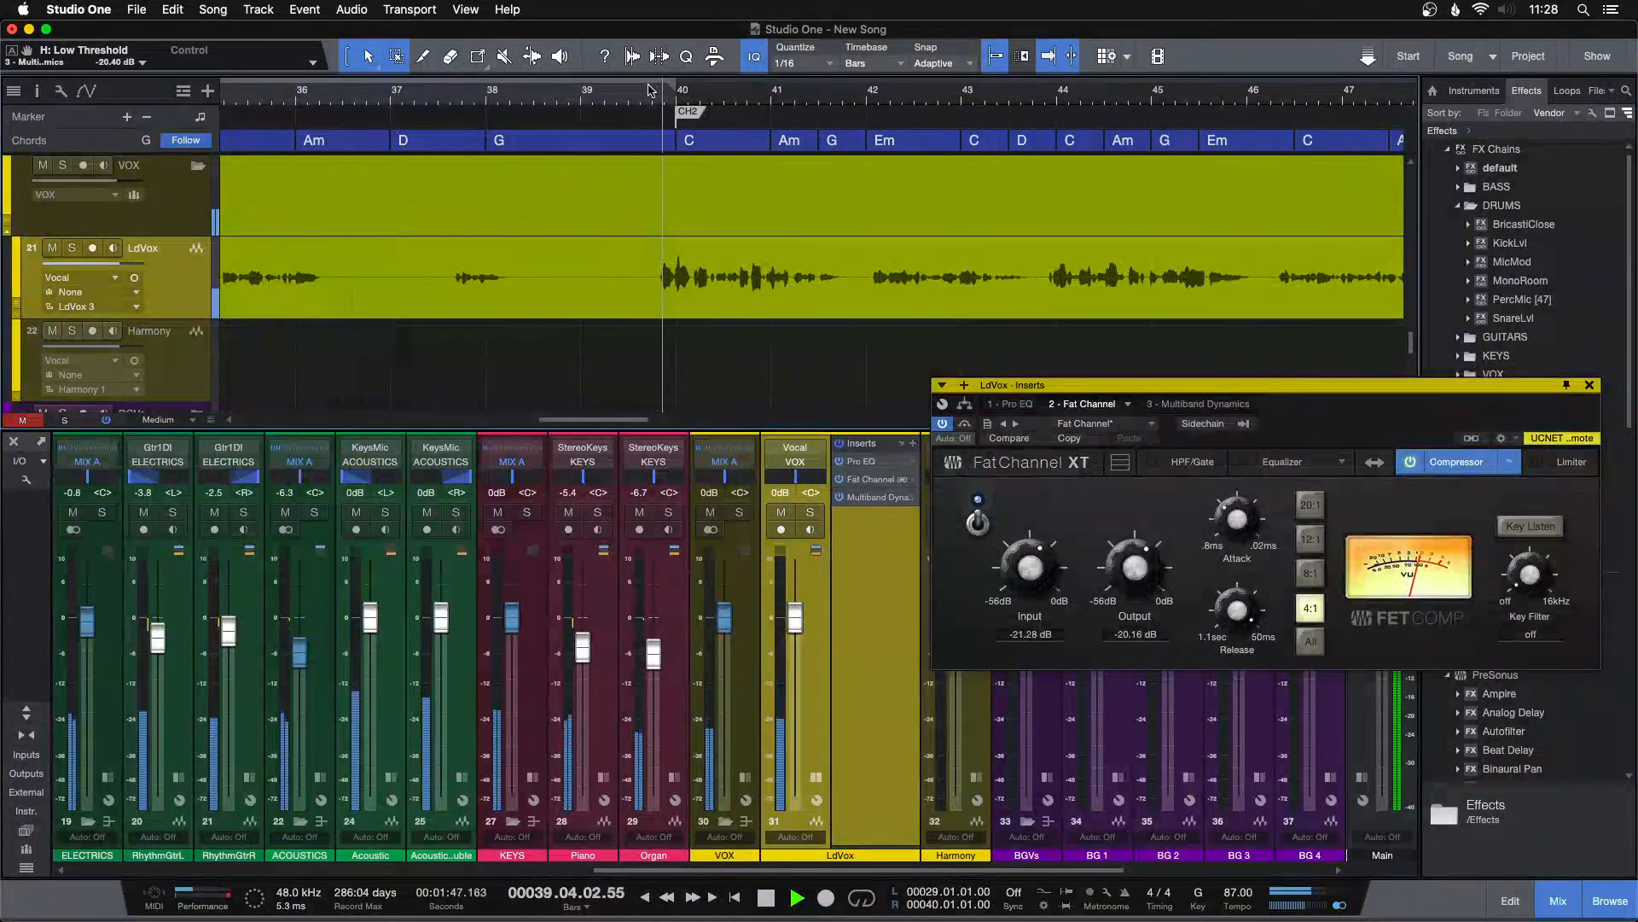
scroll(1020, 585, "up", 1)
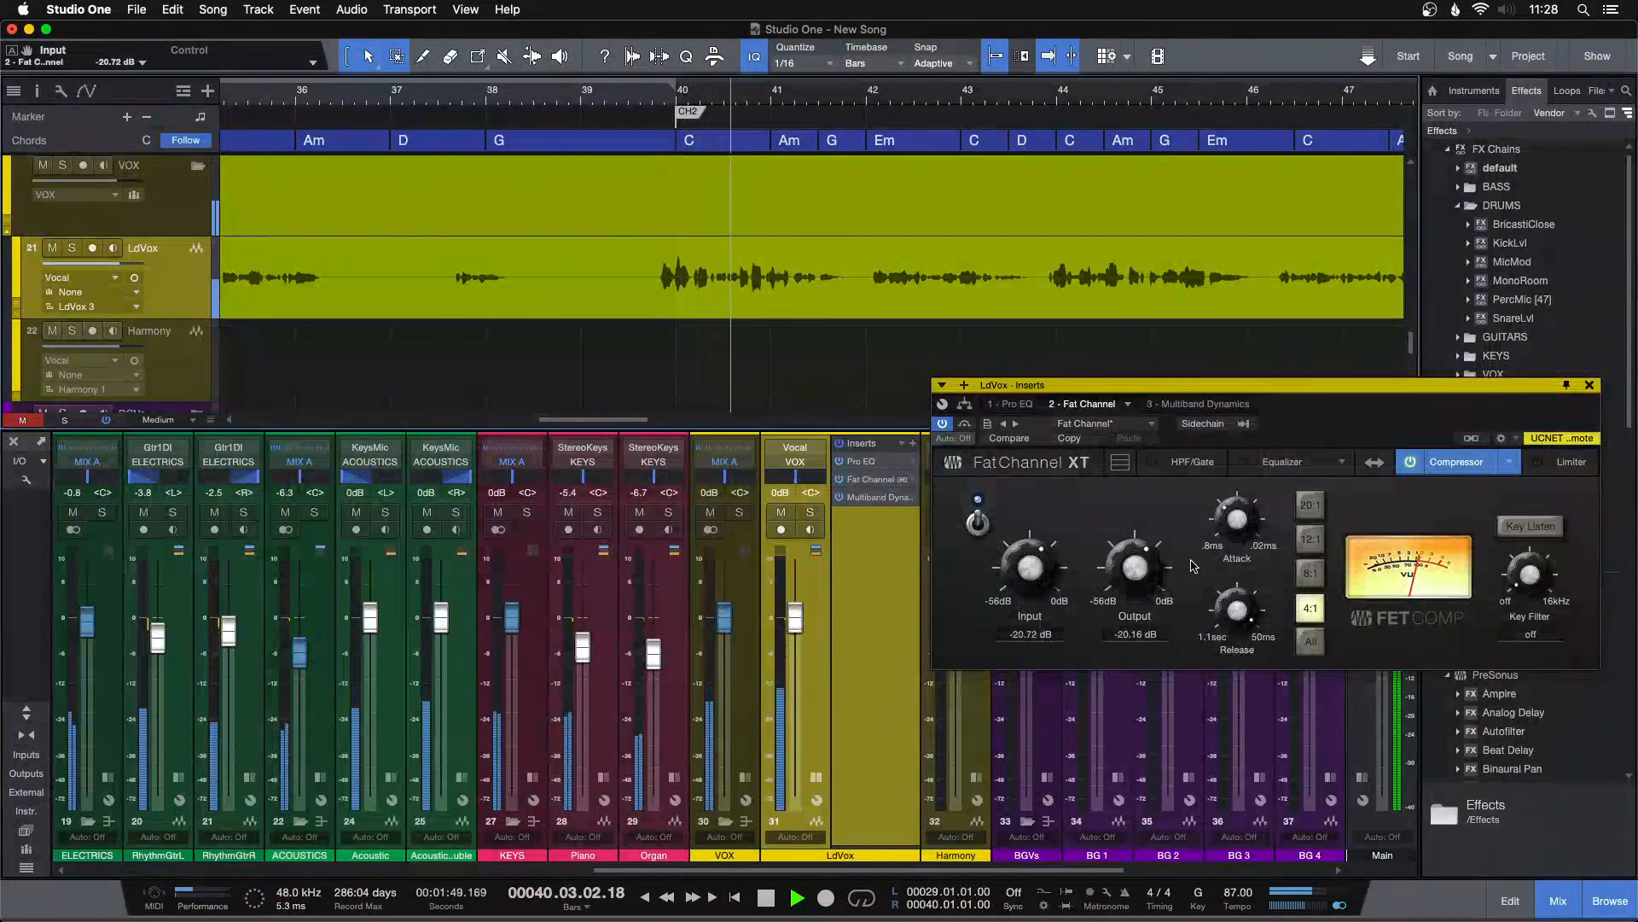
scroll(1143, 572, "down", 1)
left_click_drag(646, 97, 825, 70)
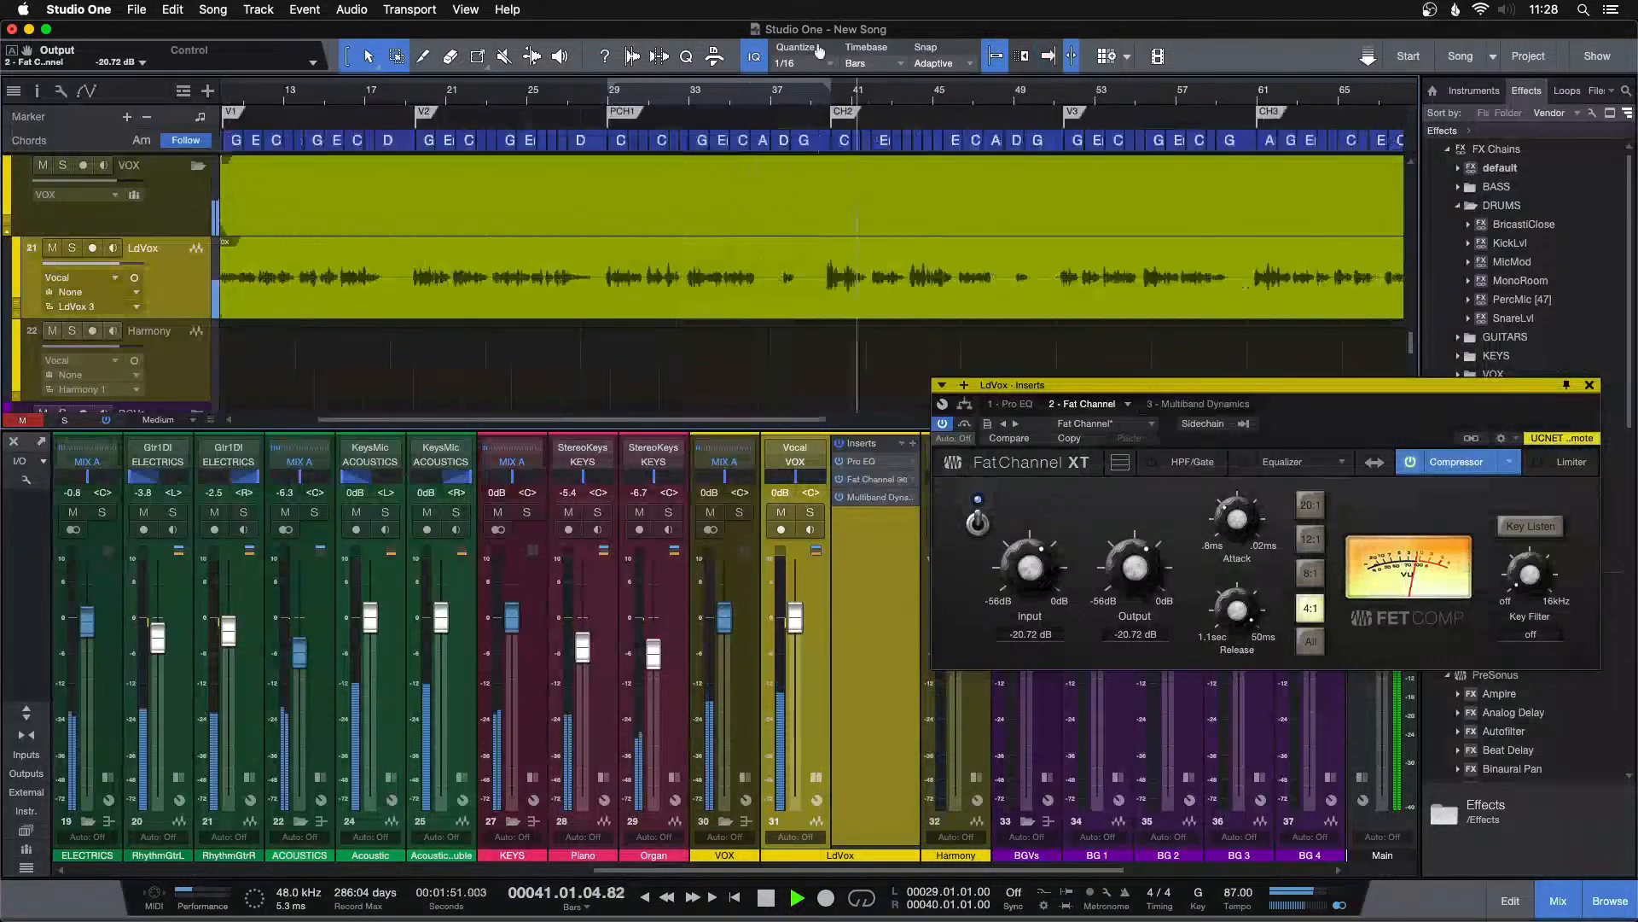
left_click(615, 96)
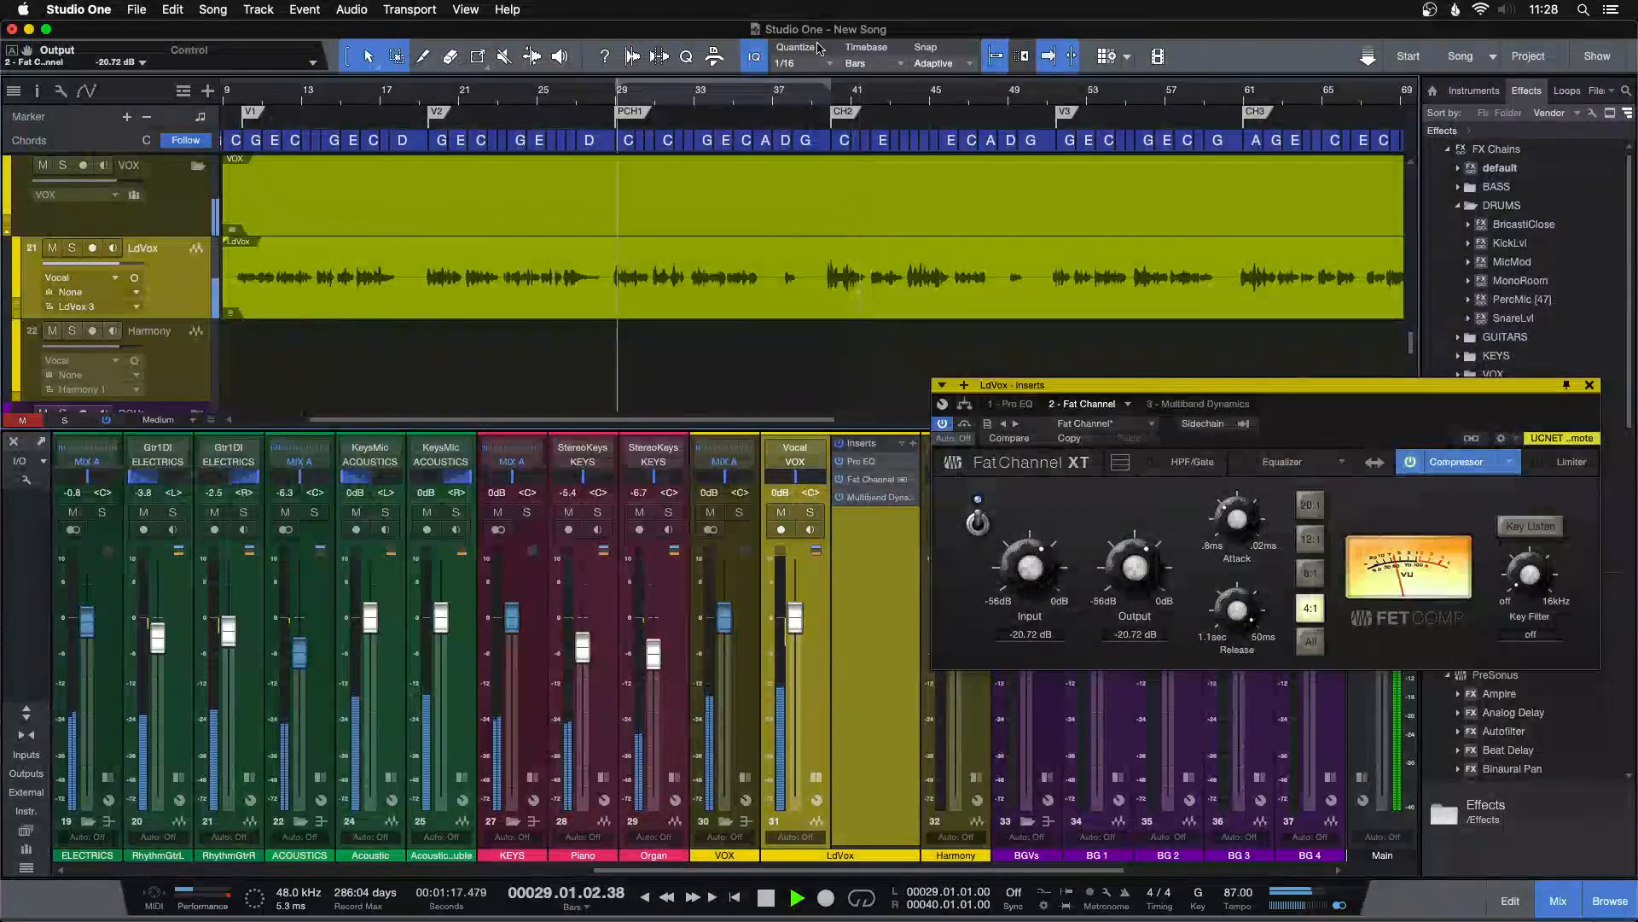
Close the LdVox FET compressor and review the channel's Pro EQ curve during playback.
left_click(1589, 385)
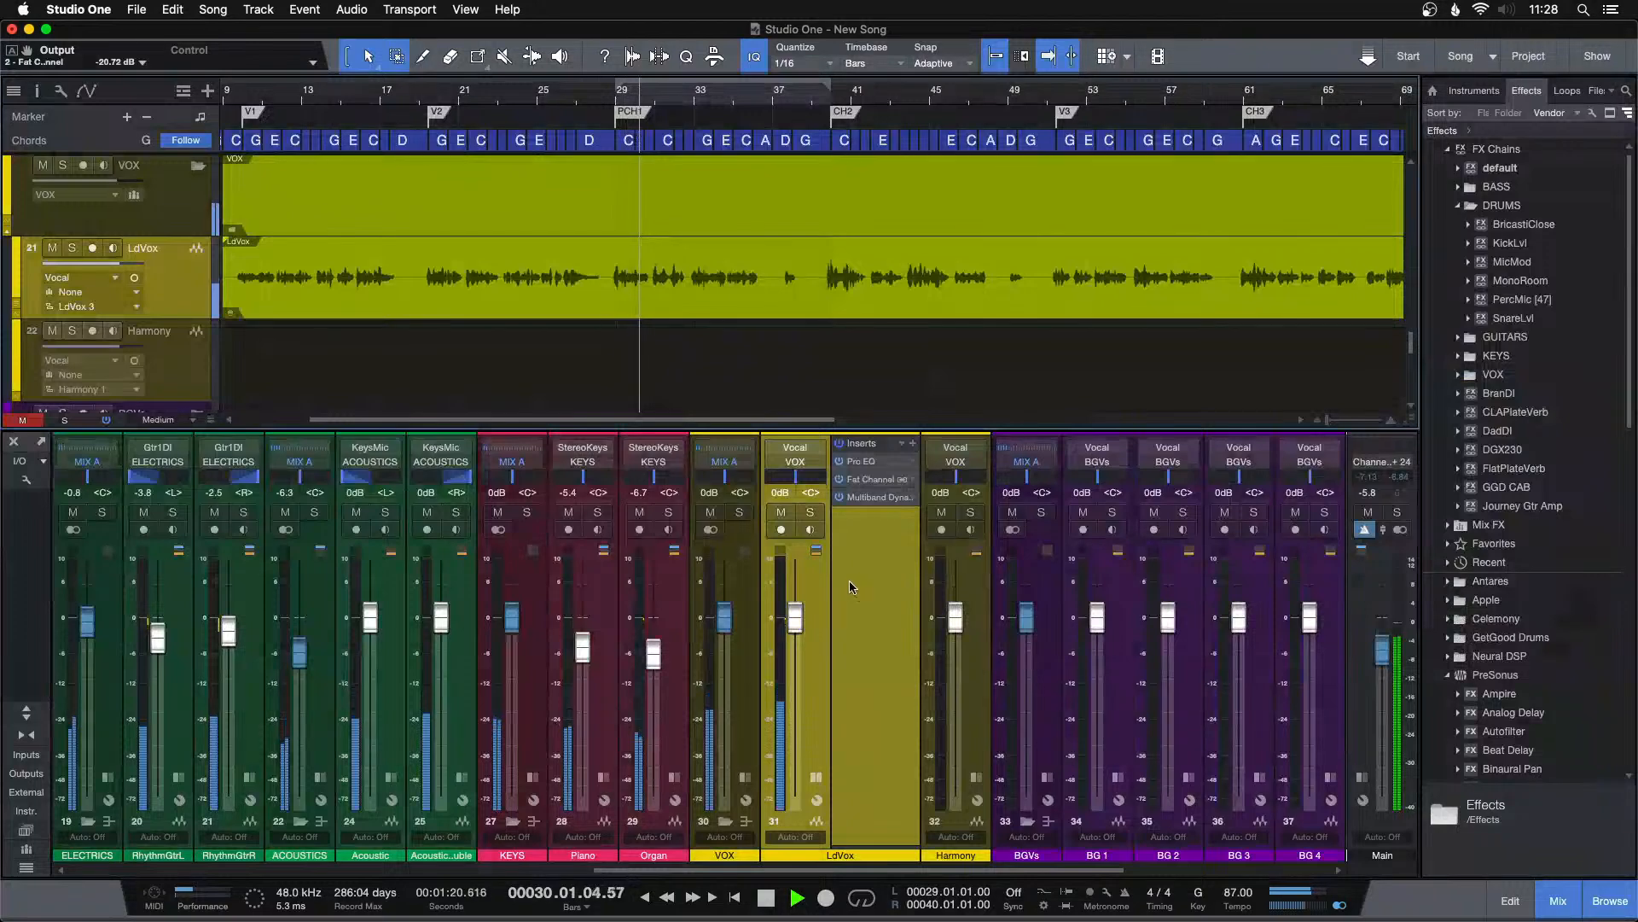
left_click(868, 464)
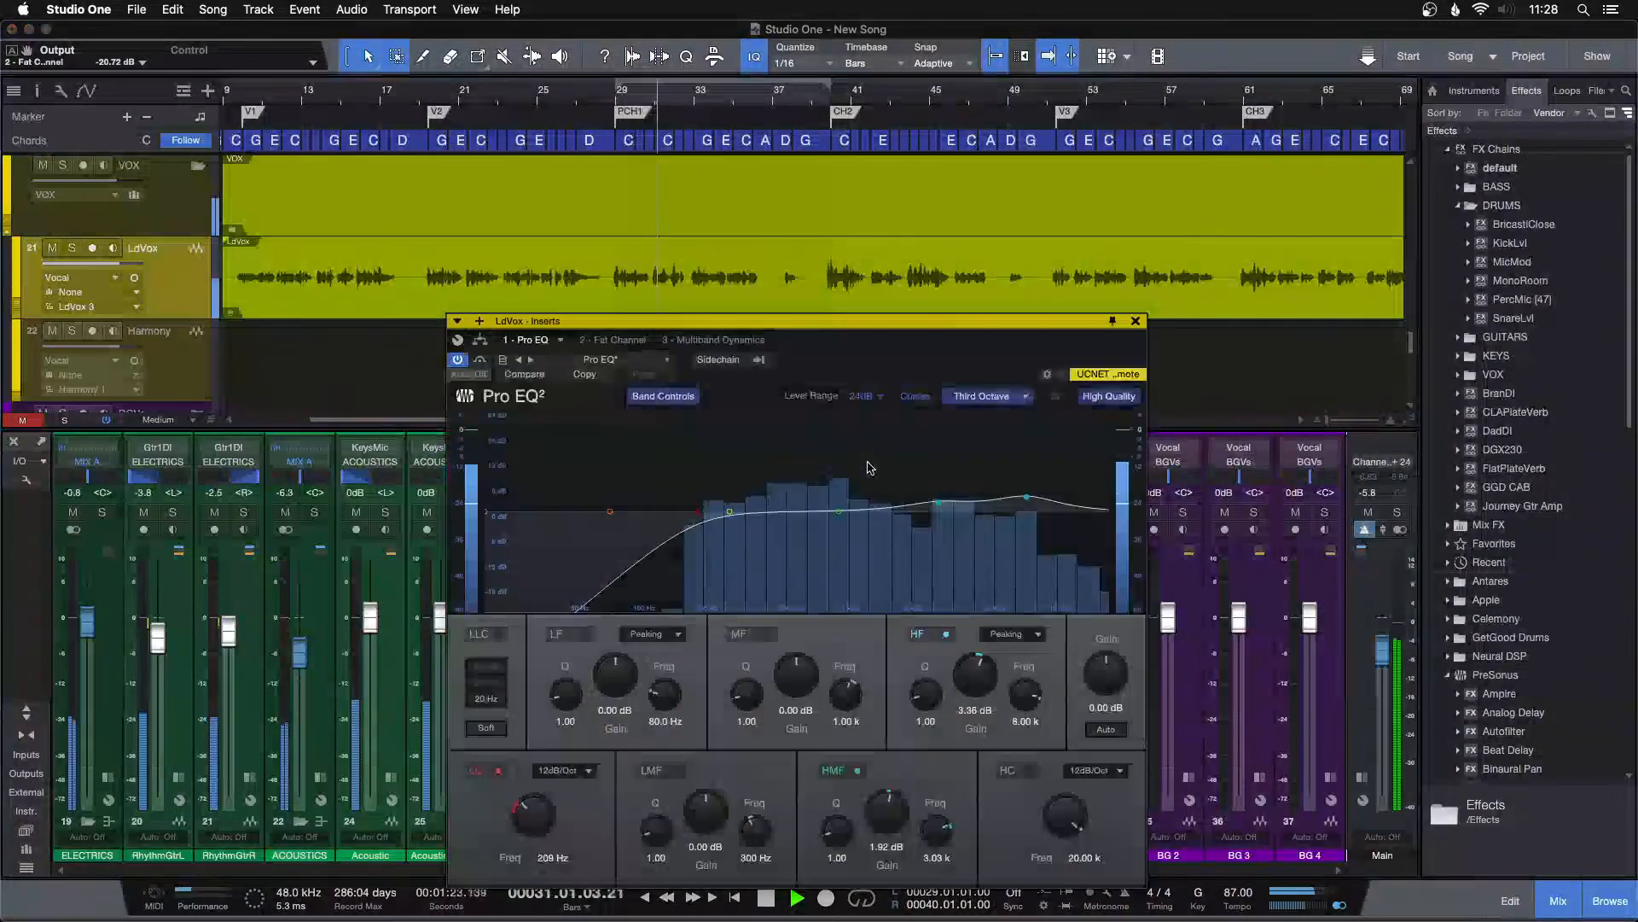
left_click(1136, 322)
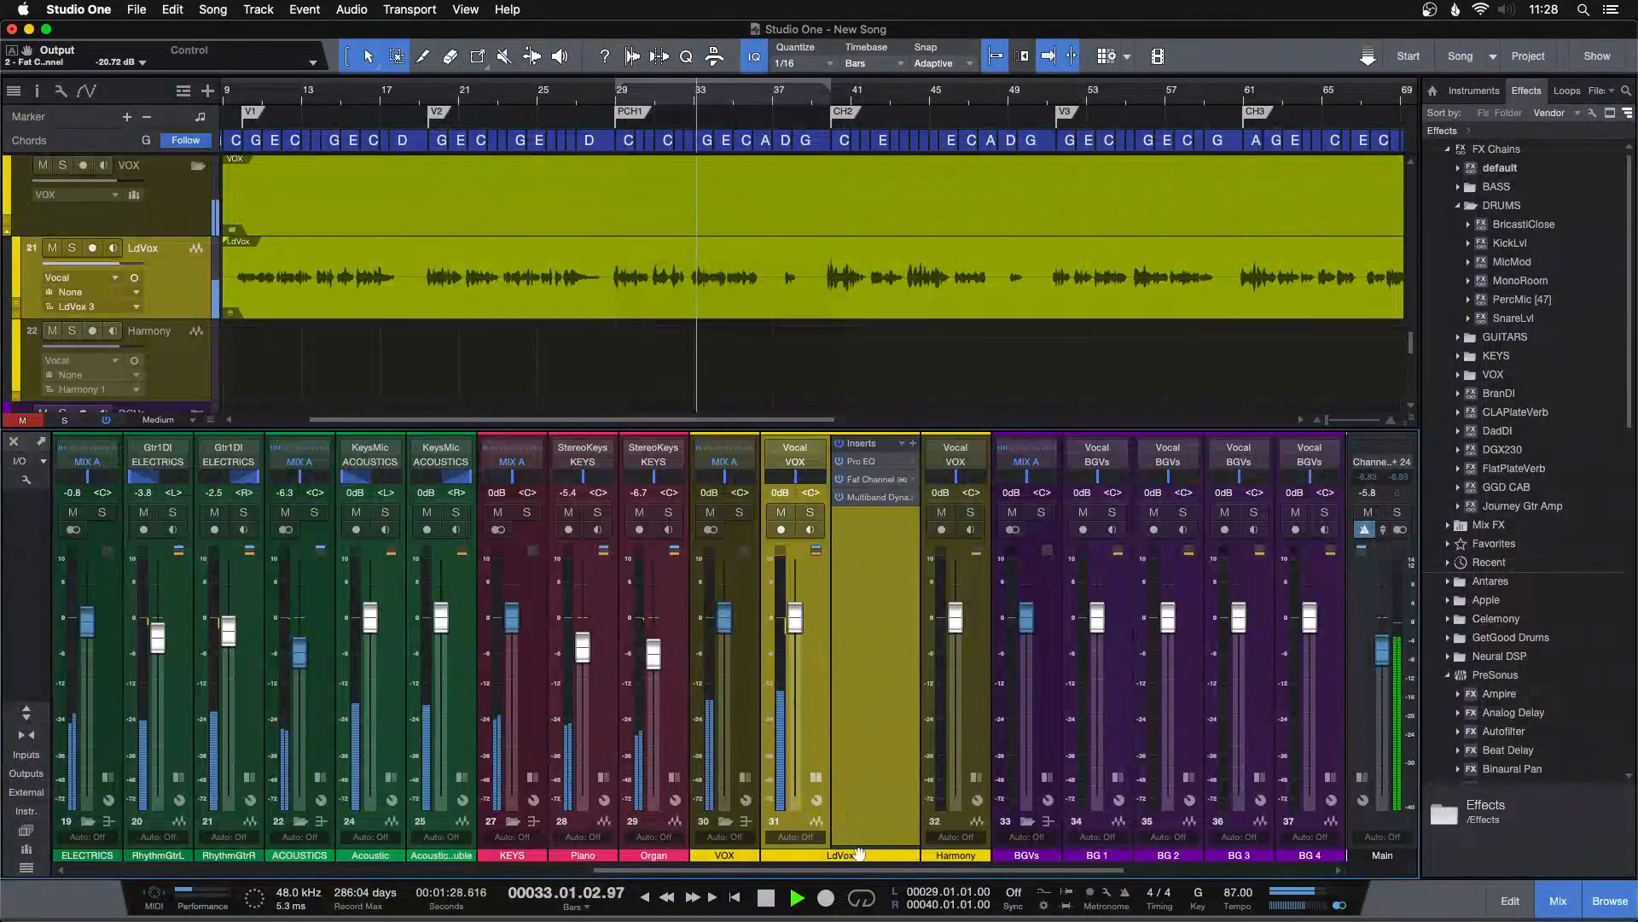
Add a send from the LdVox channel to CLAPlateVerb.
left_click_drag(859, 671, 860, 669)
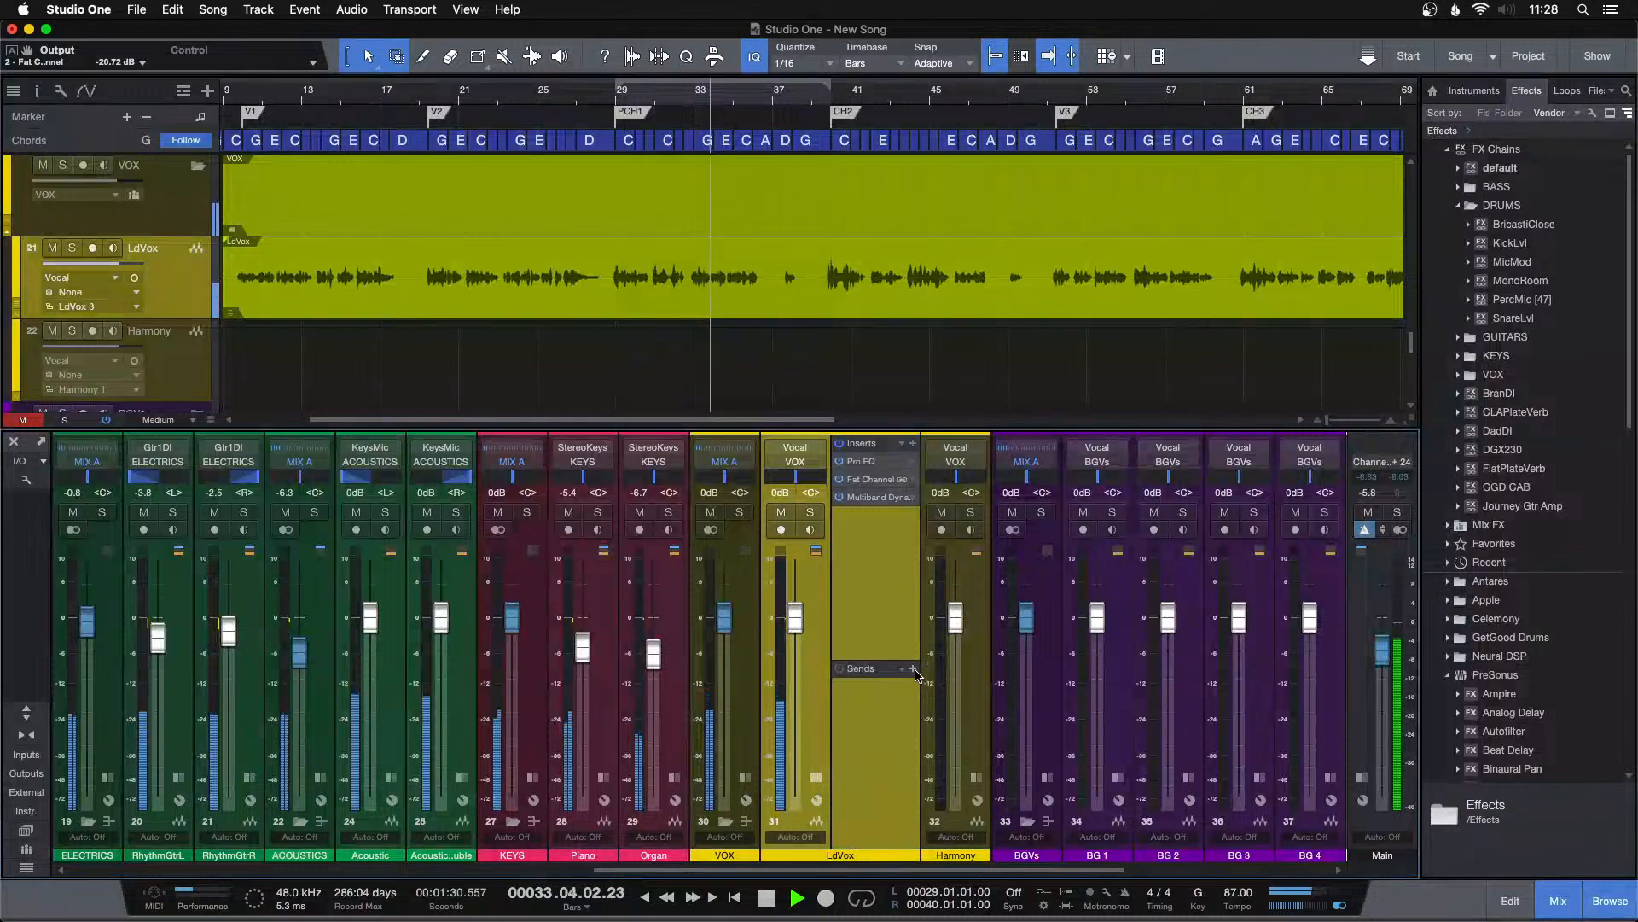
left_click(914, 669)
left_click(947, 517)
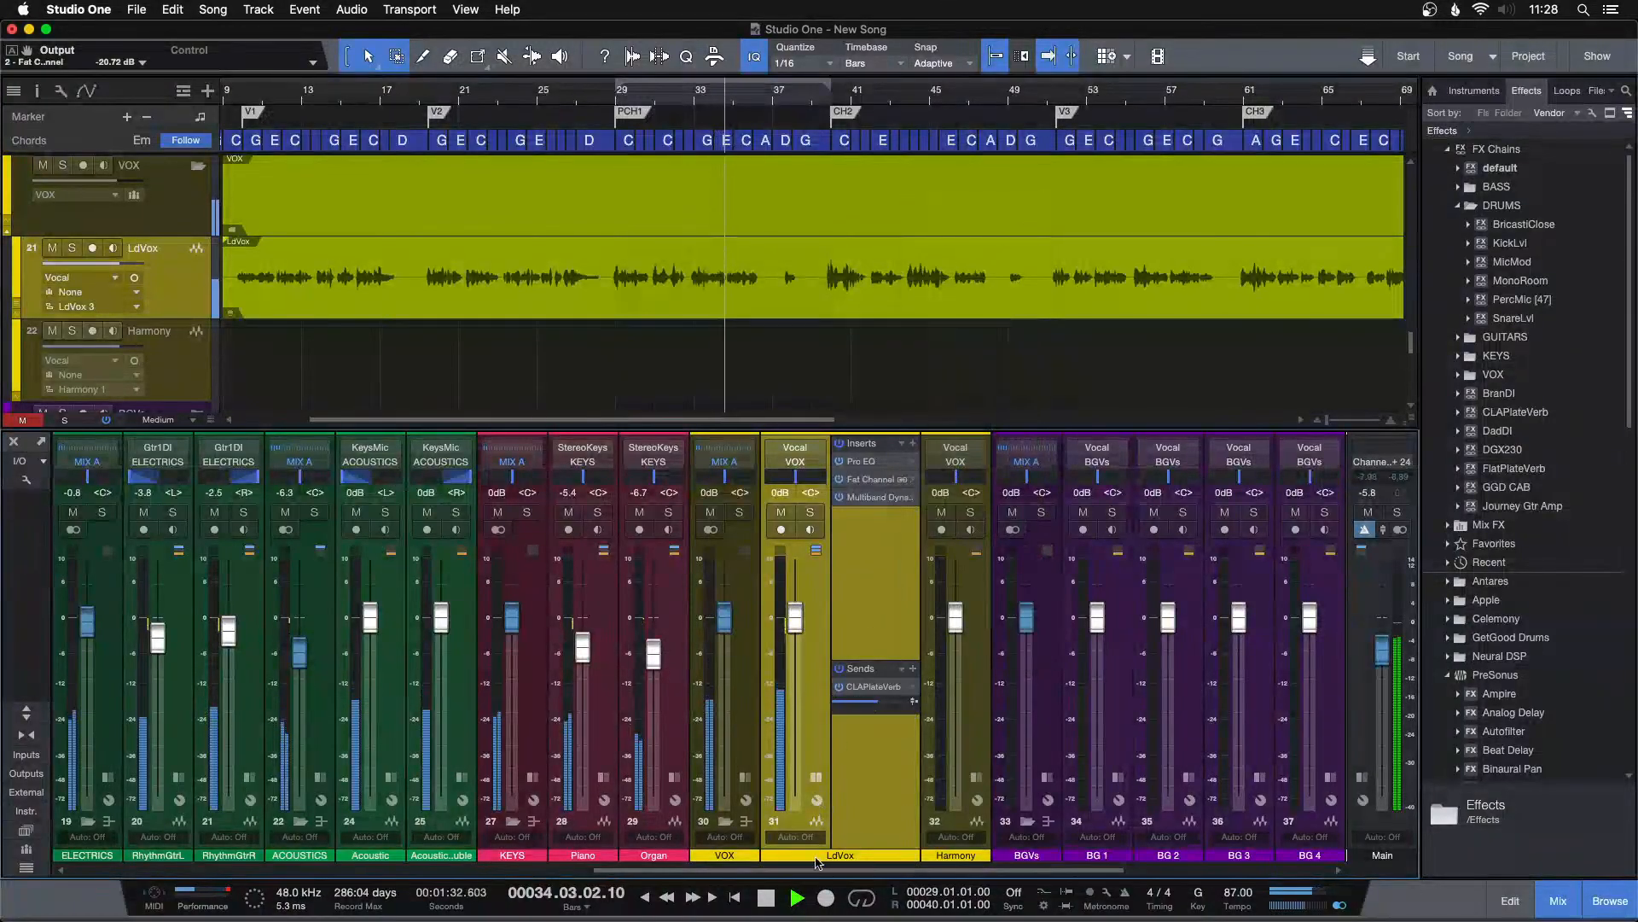
Expand the CLAPlateVerb effects channel and enable all of its inserts.
scroll(1056, 778, "right", 5)
left_click(978, 778)
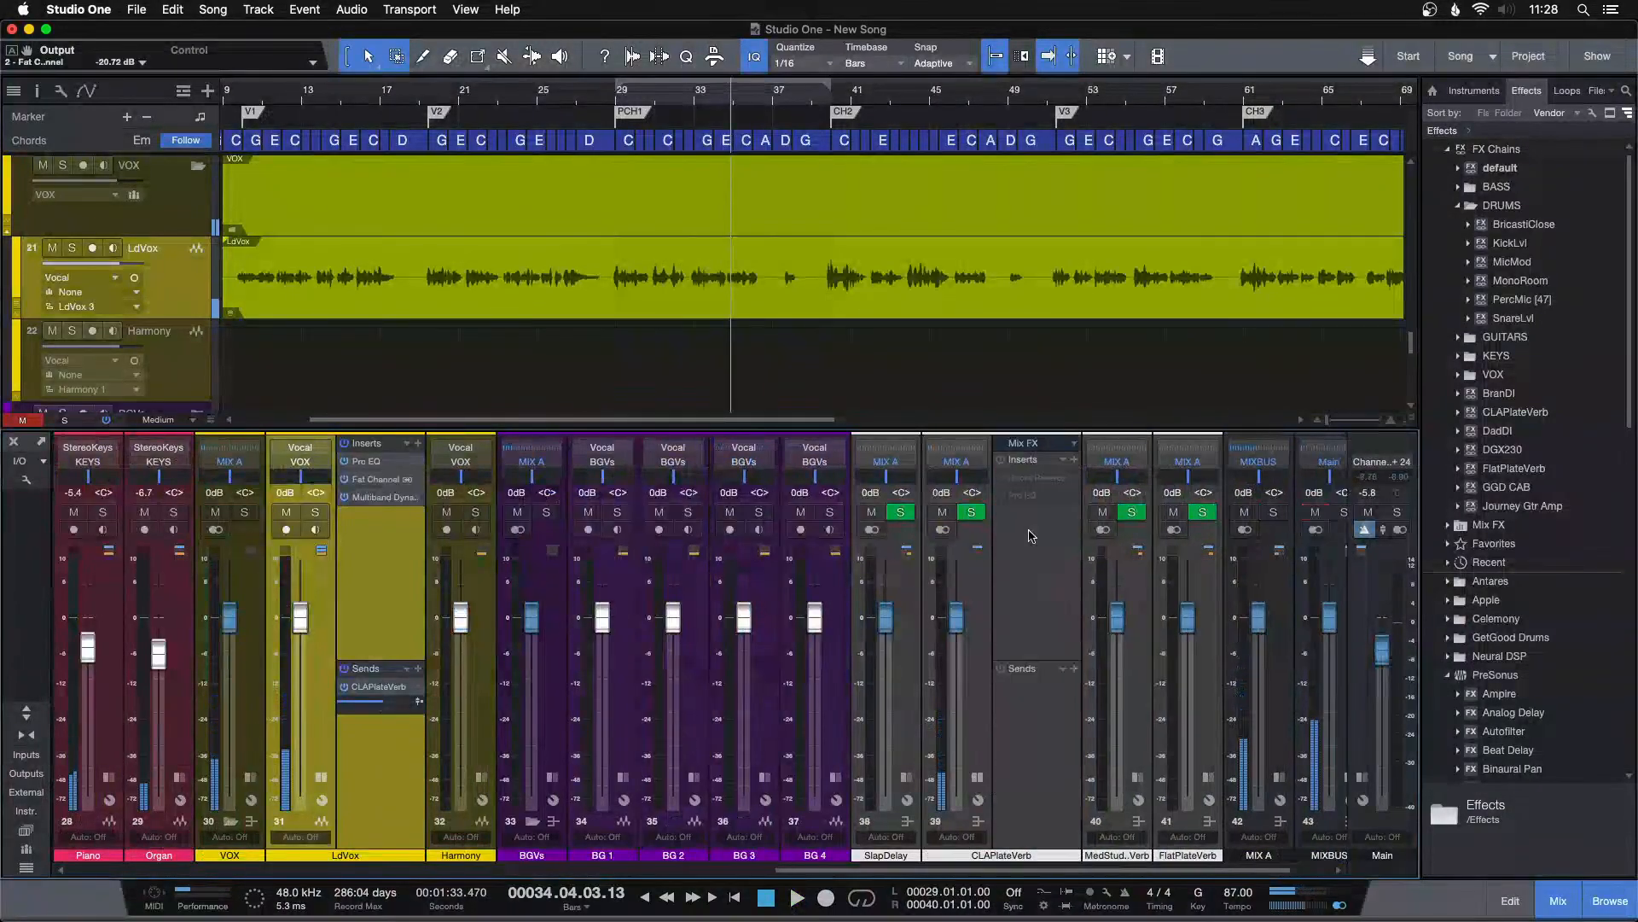
left_click(1063, 459)
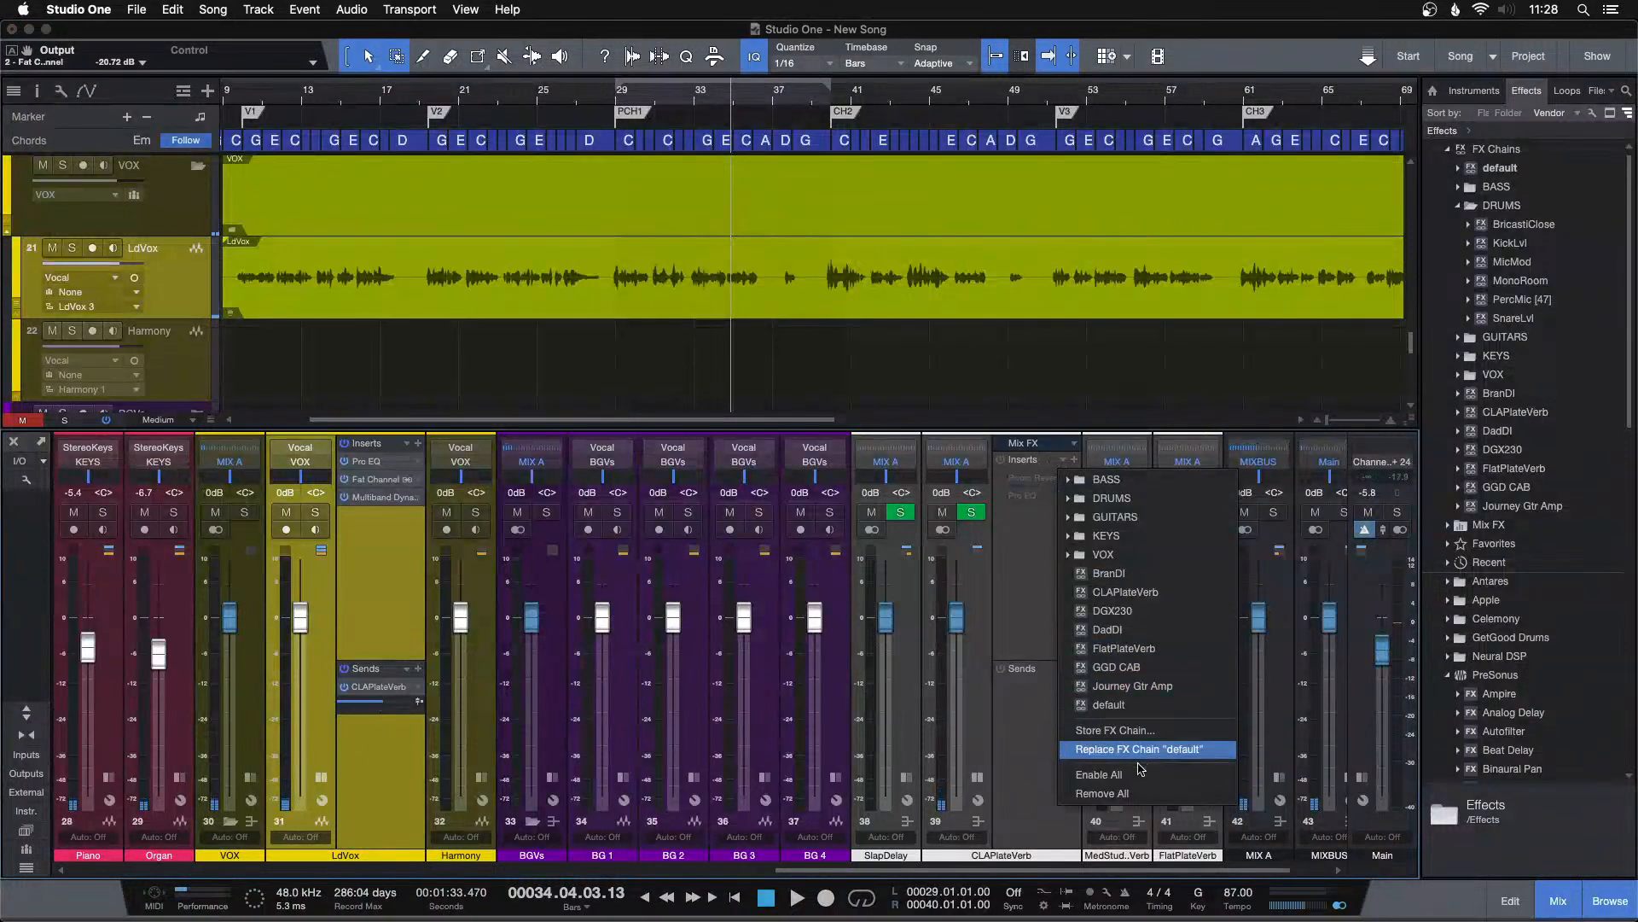
left_click(1099, 774)
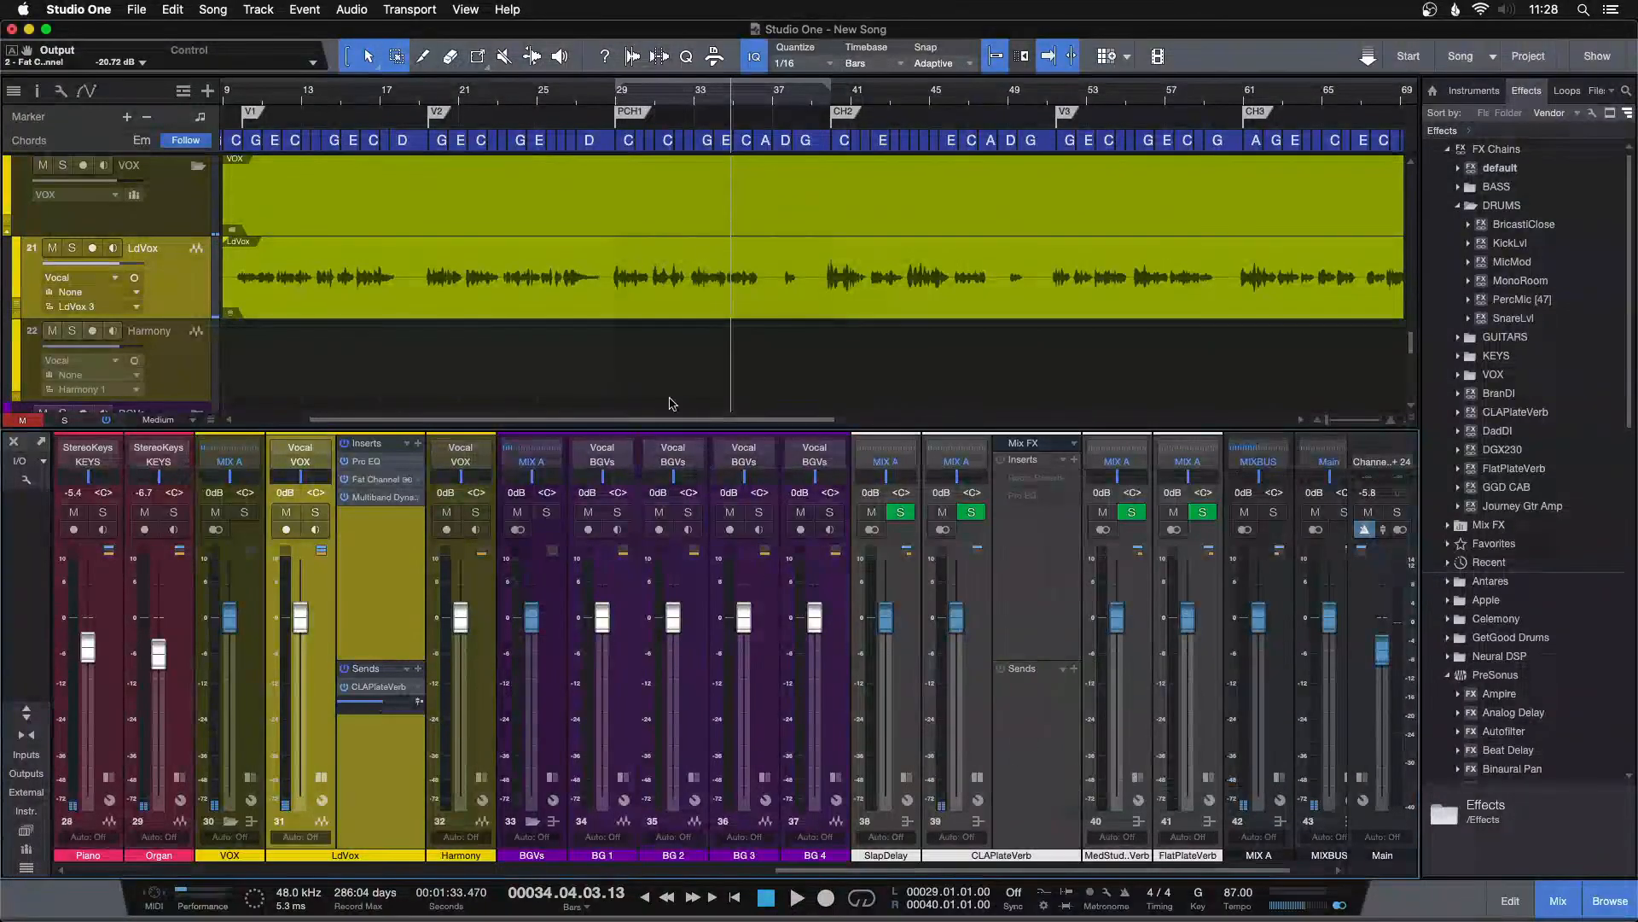
Play the song from bar 9, lower the CLAPlateVerb fader to -13.3 dB, and collapse the channel.
left_click(613, 101)
key("w")
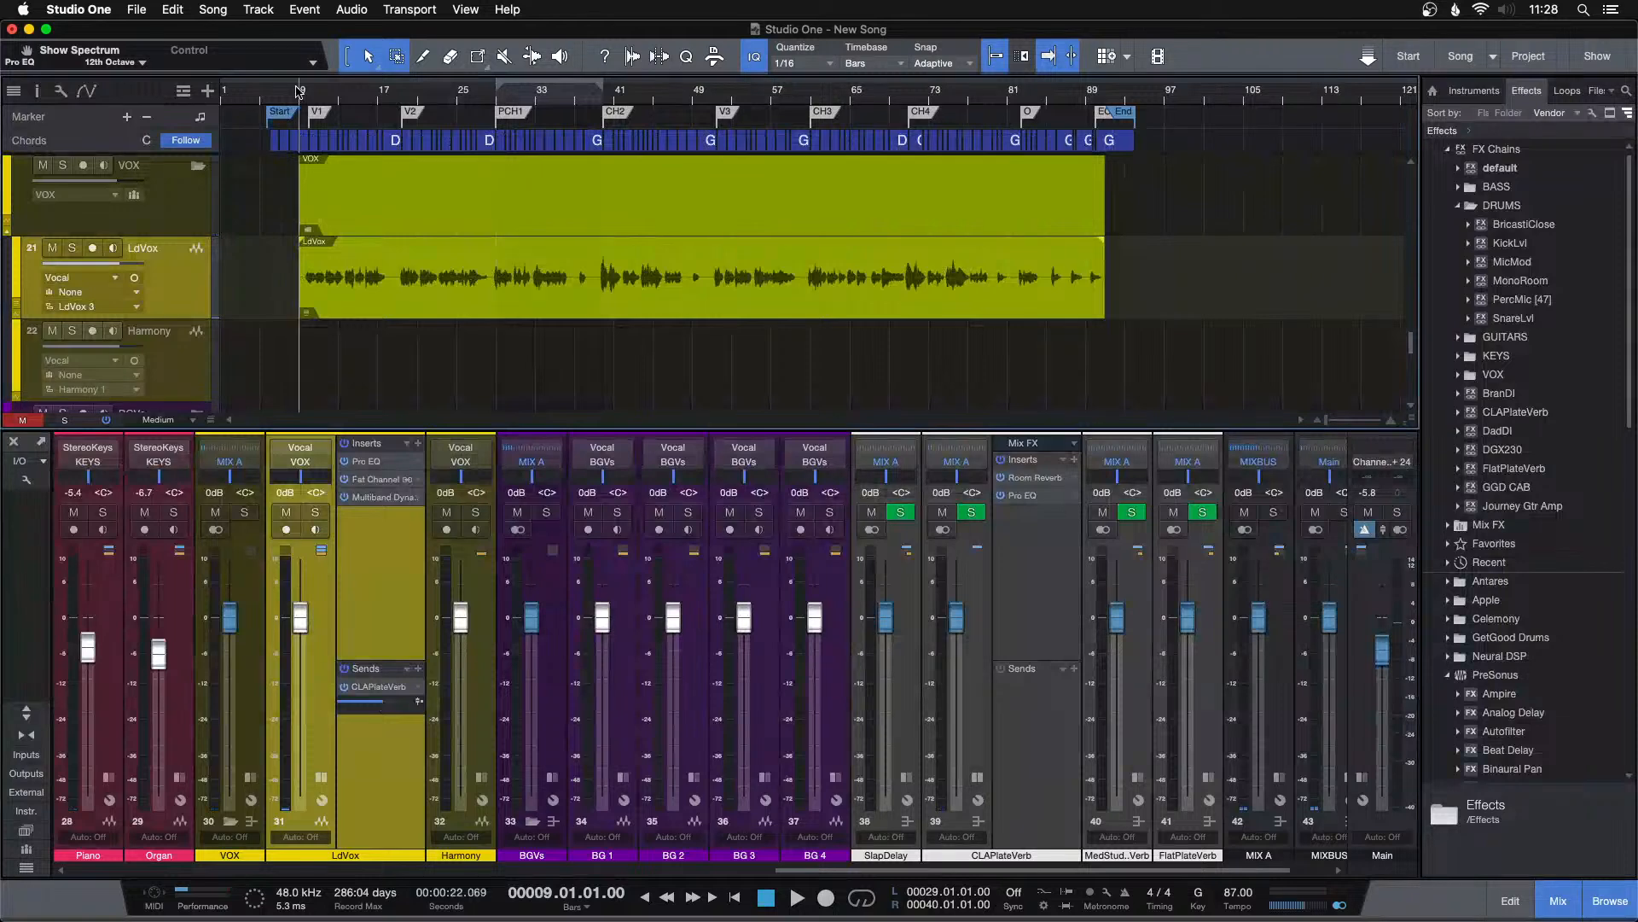
key("space")
left_click_drag(953, 630, 953, 634)
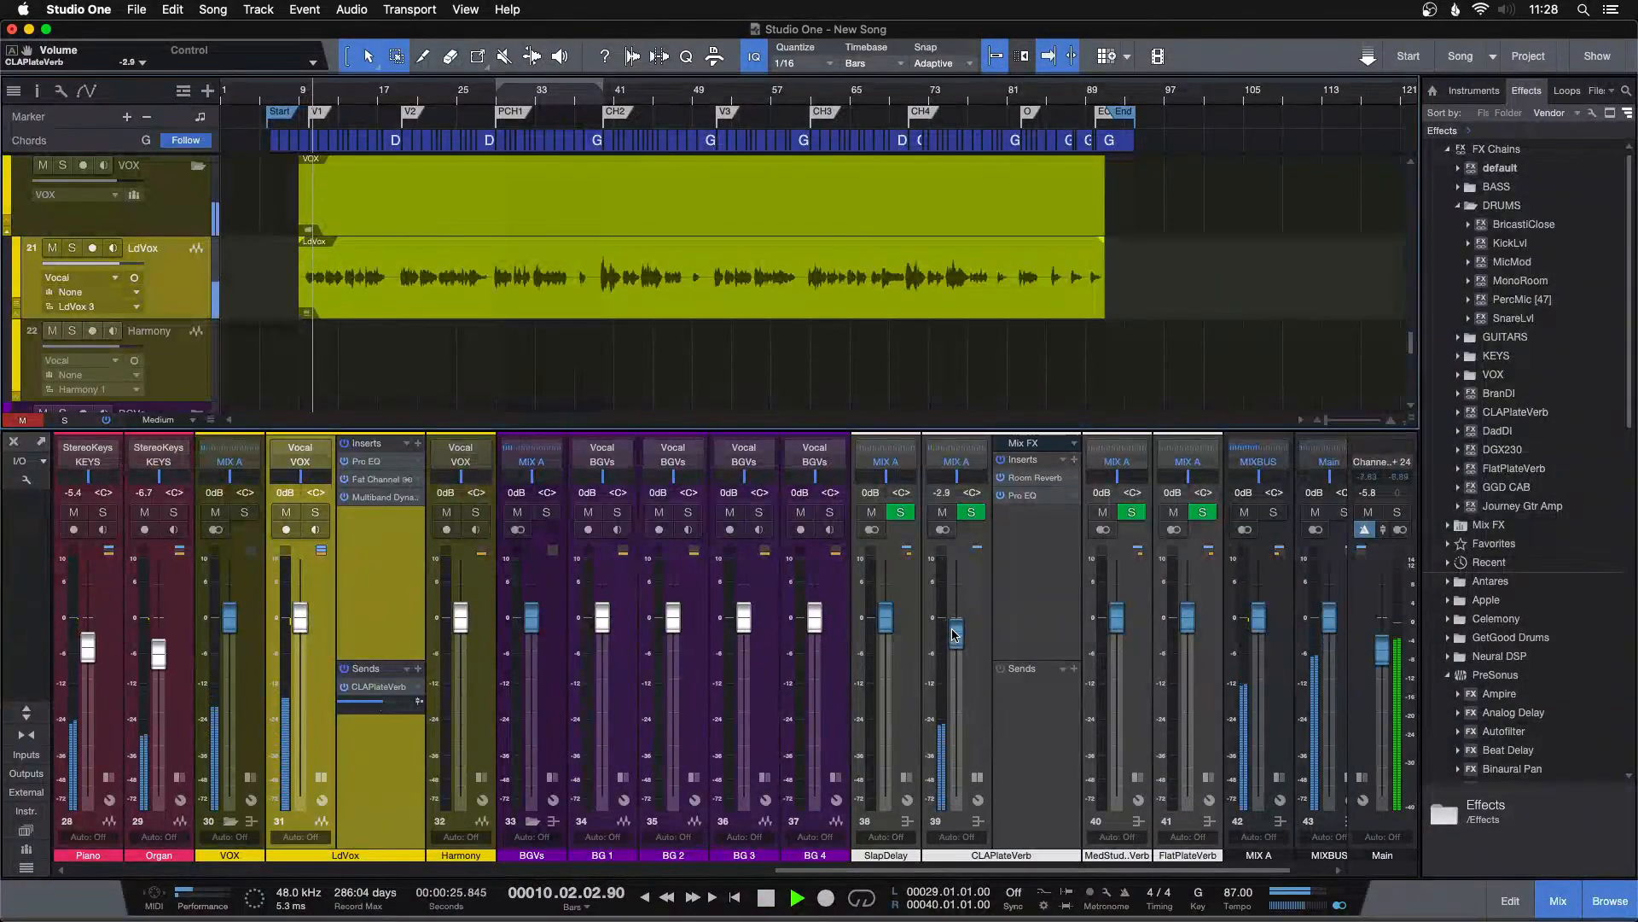
left_click_drag(953, 632, 954, 636)
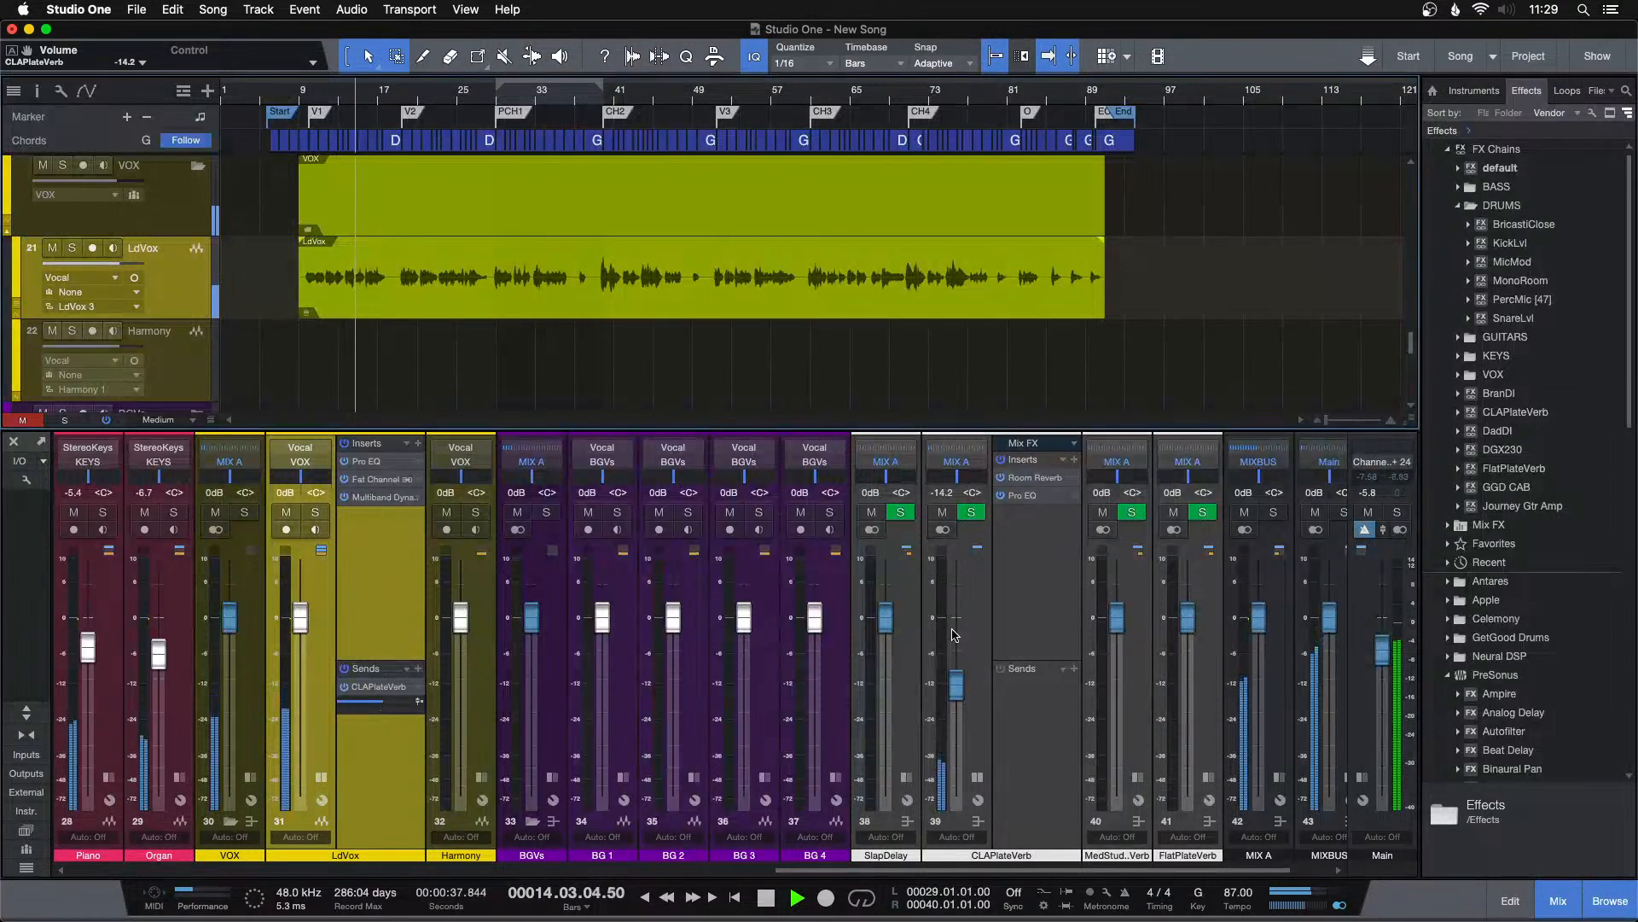
left_click_drag(954, 634, 954, 633)
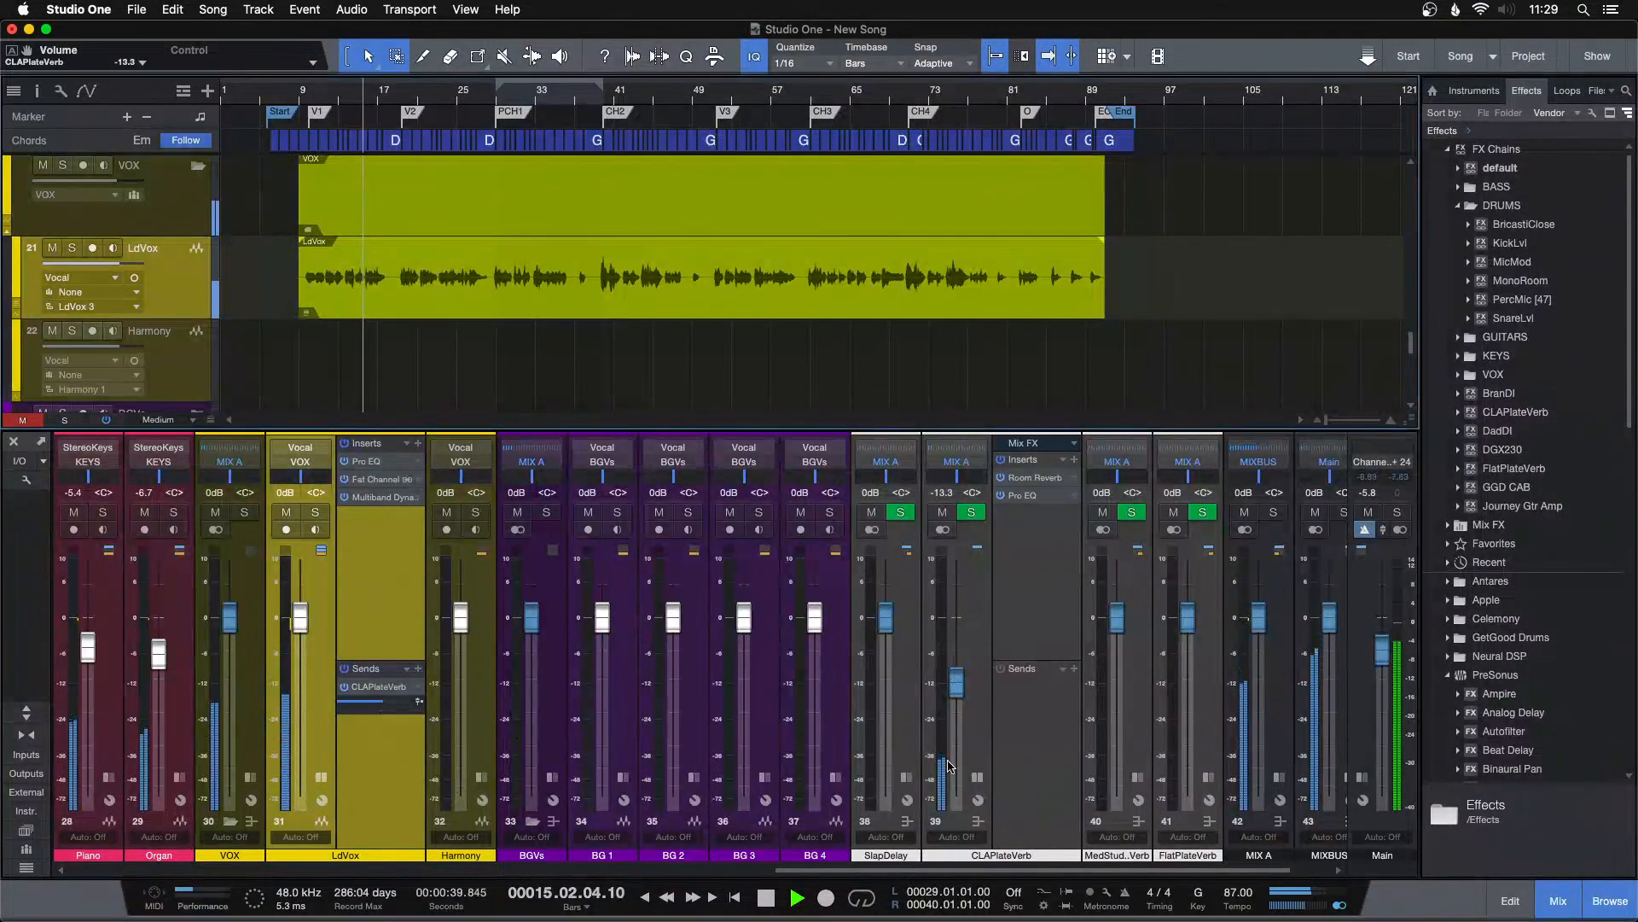
left_click(977, 777)
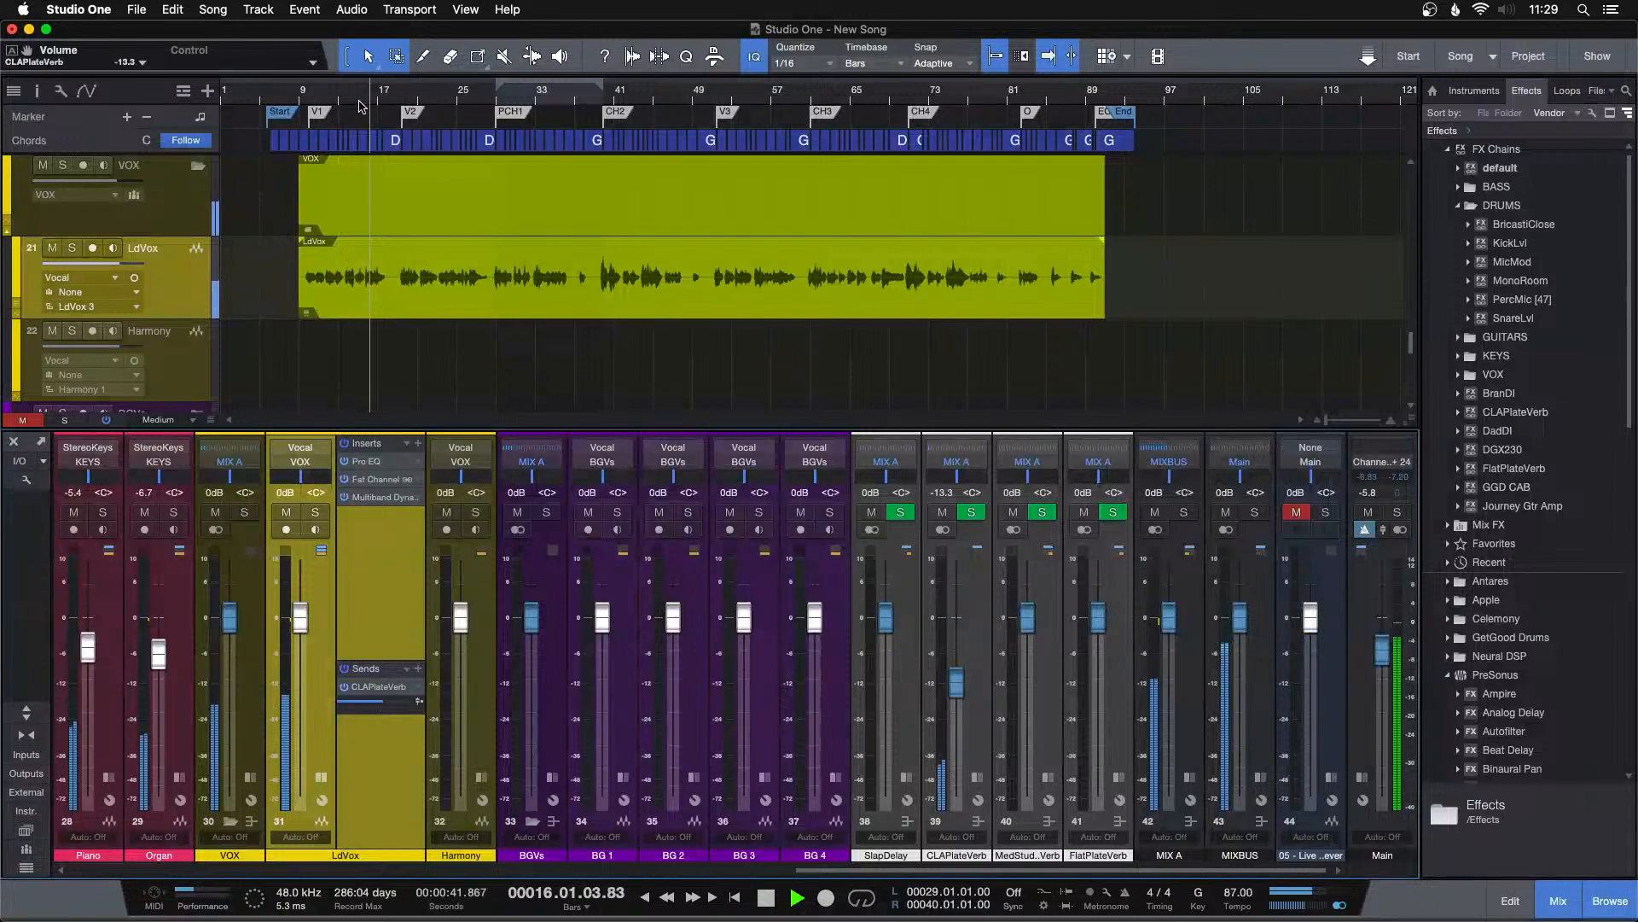
Raise the CLAPlateVerb fader to -12.5 dB and then -11.7 dB while checking the vocal reverb through verses V1 and V2.
left_click_drag(359, 101, 526, 129)
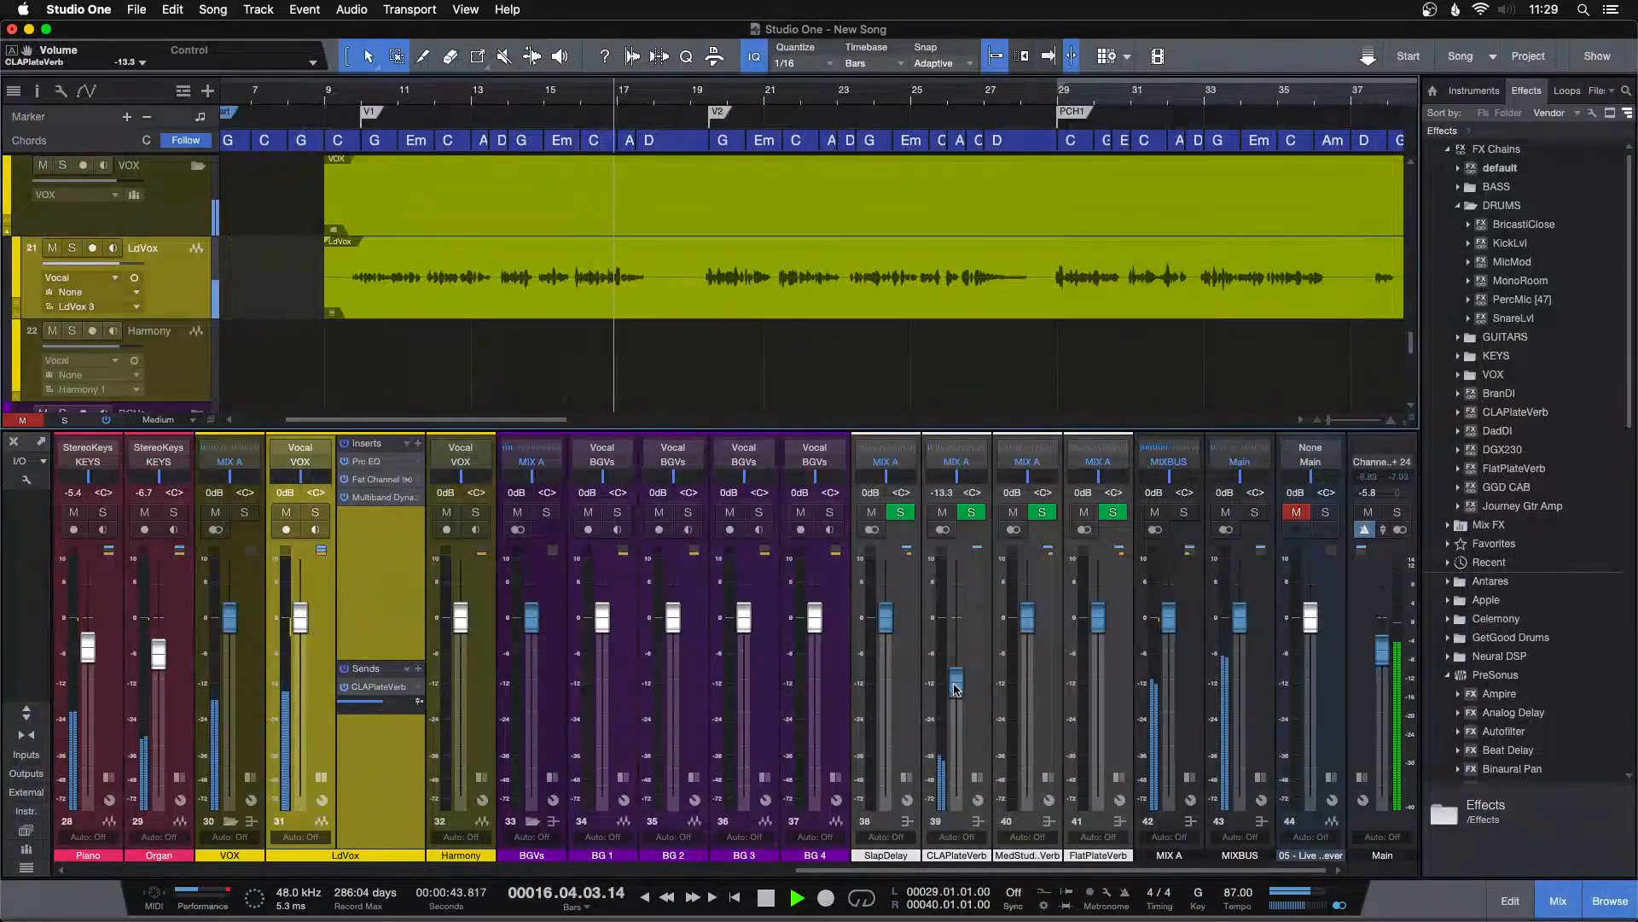
left_click_drag(954, 690, 954, 687)
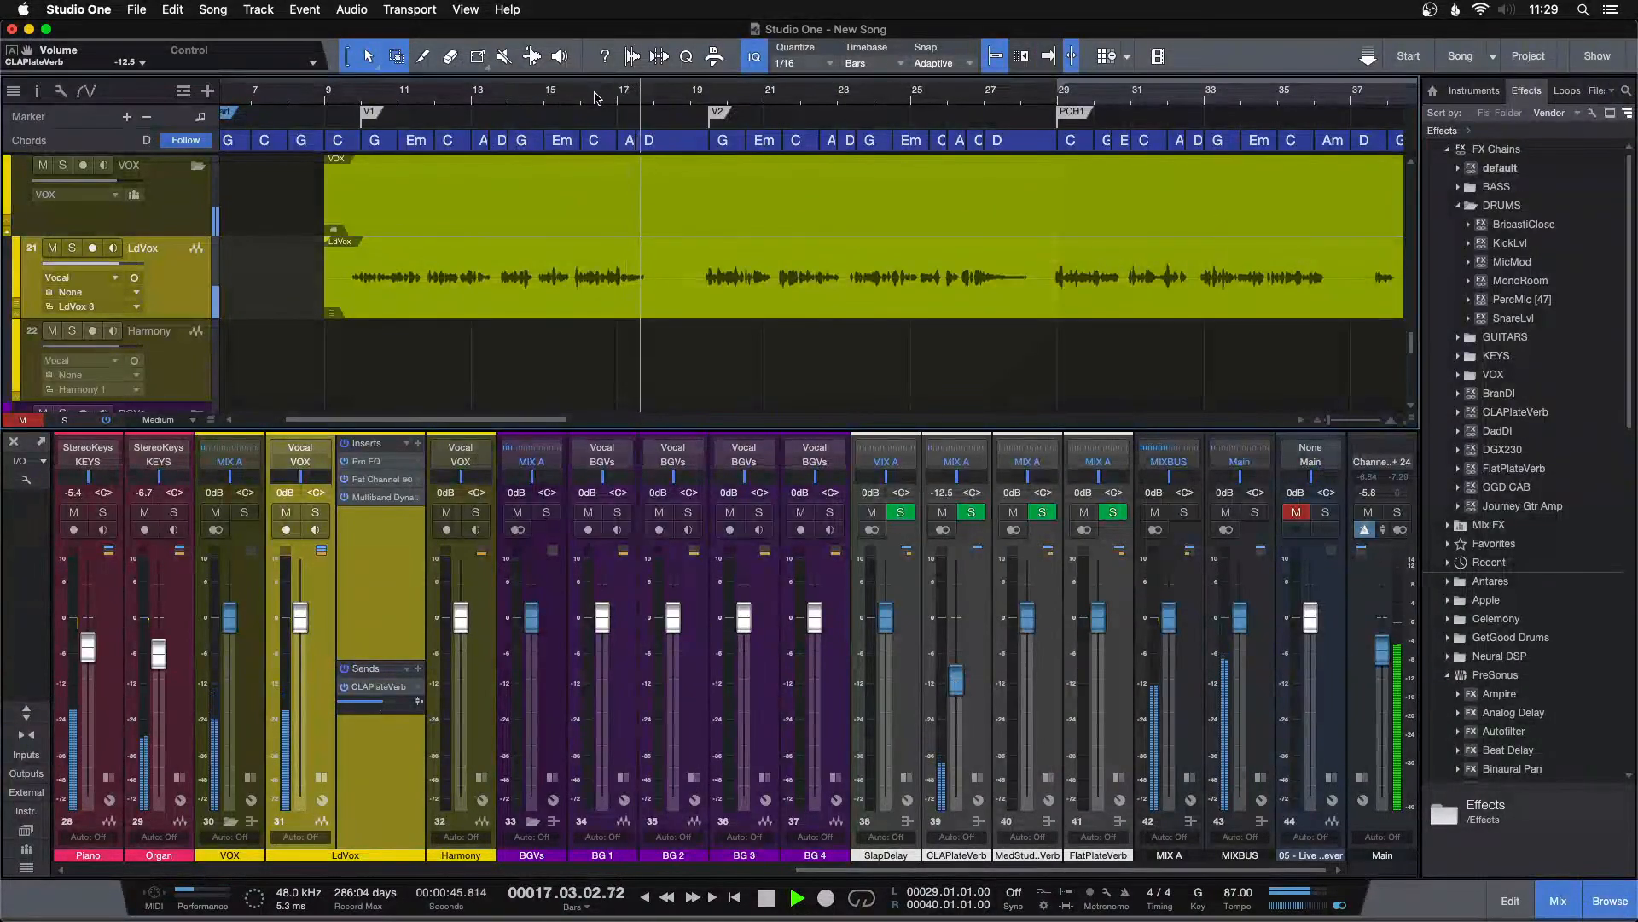
left_click_drag(594, 97, 748, 156)
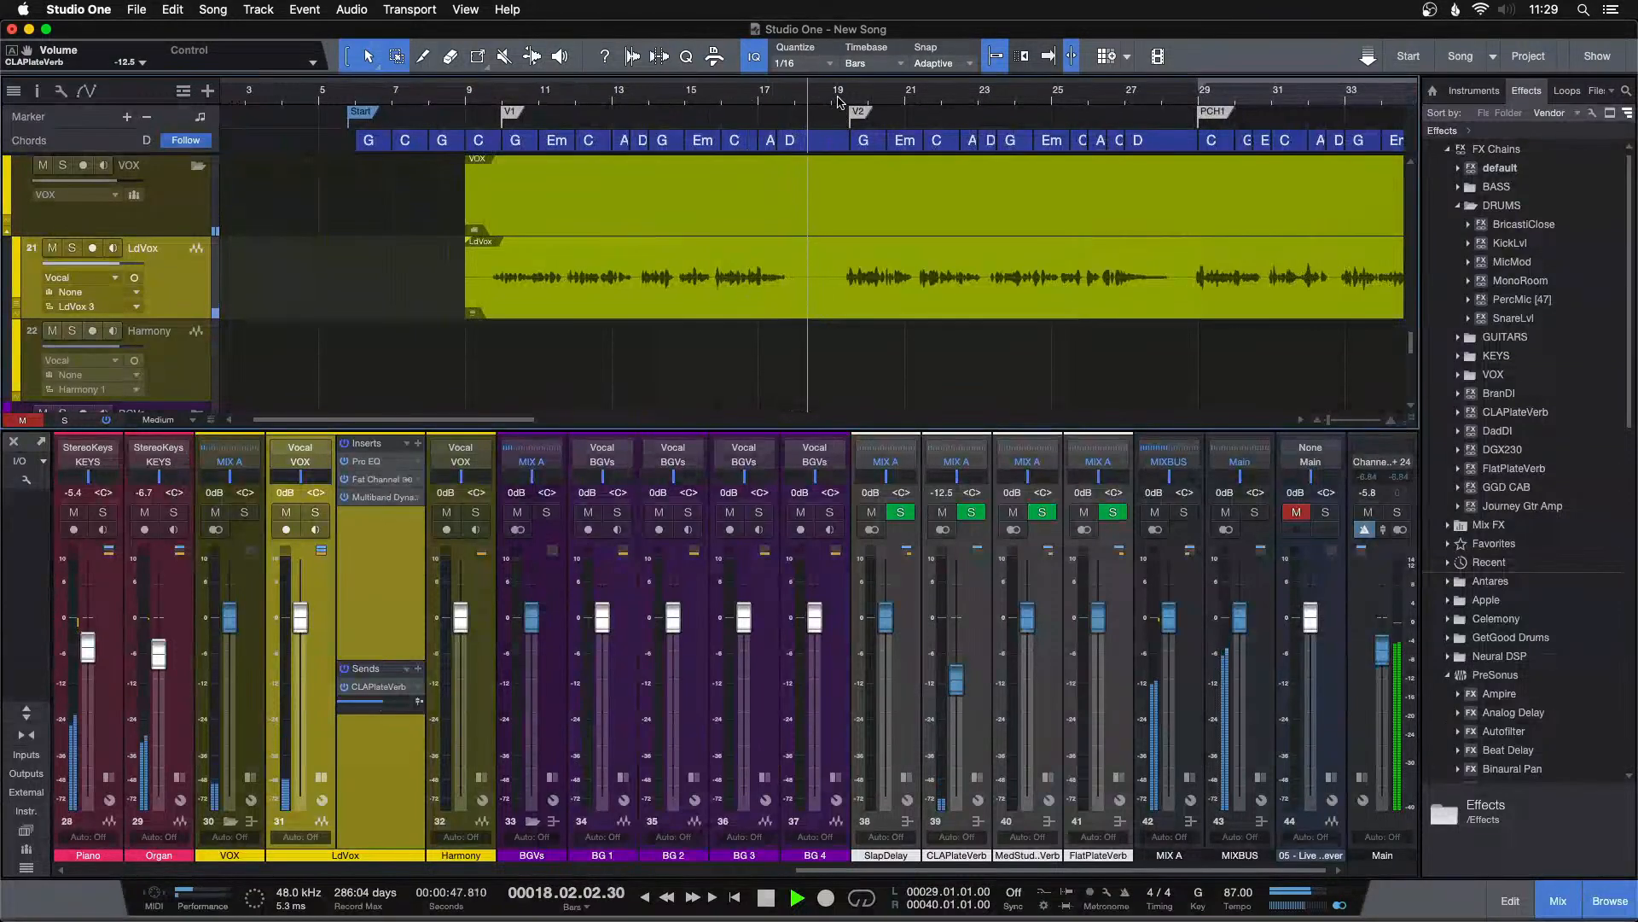
left_click_drag(839, 102, 784, 111)
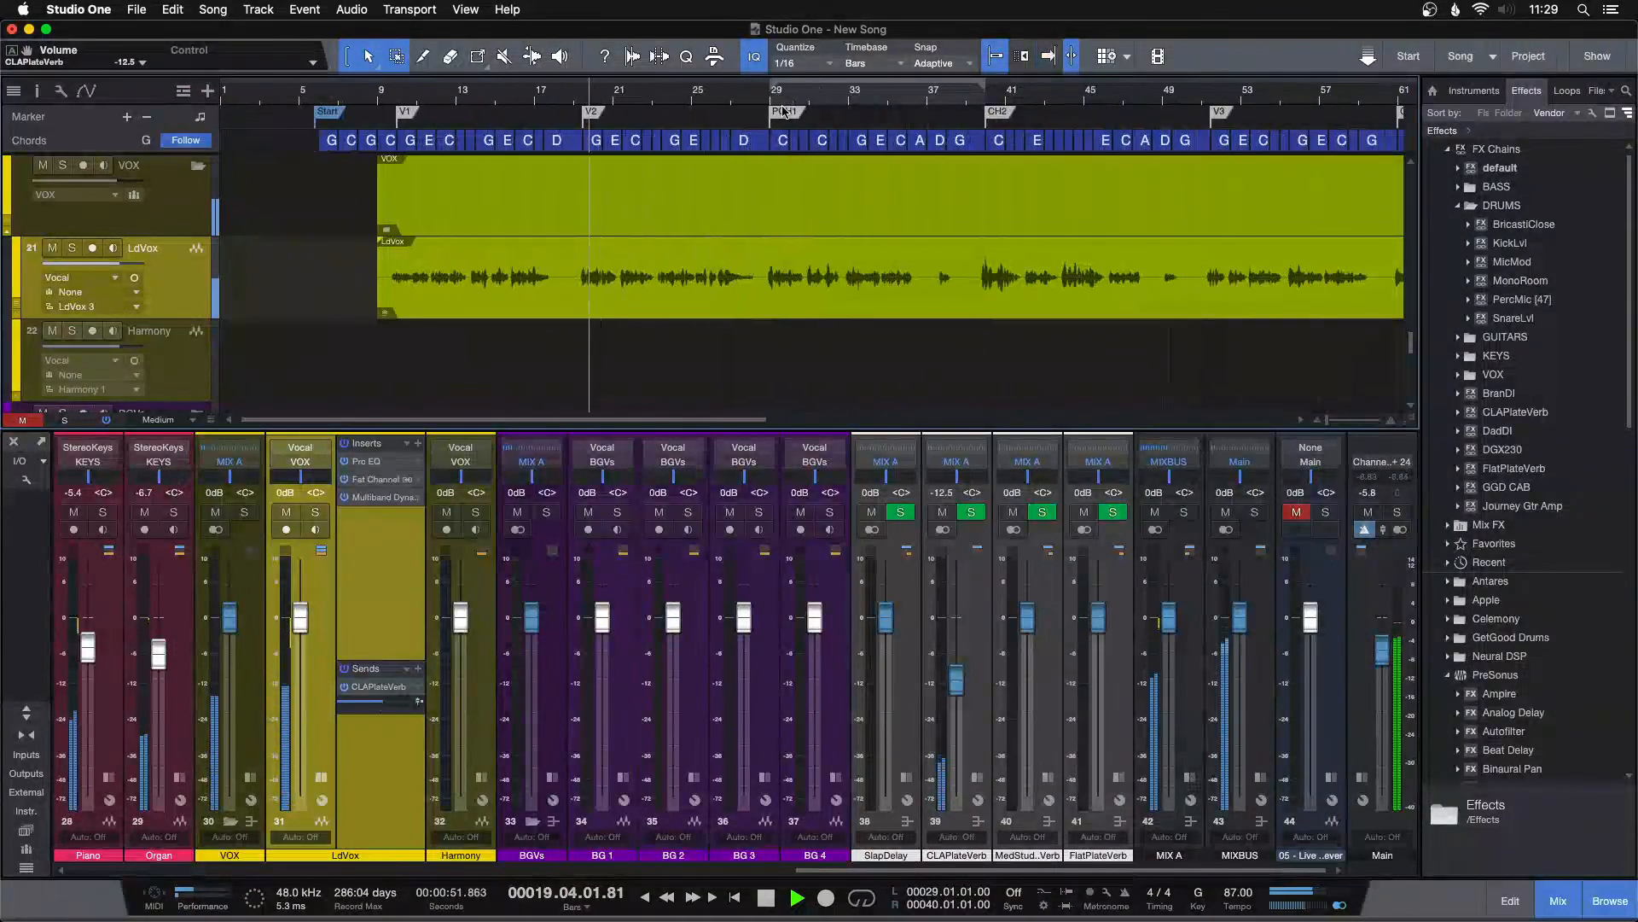
left_click_drag(547, 95, 786, 121)
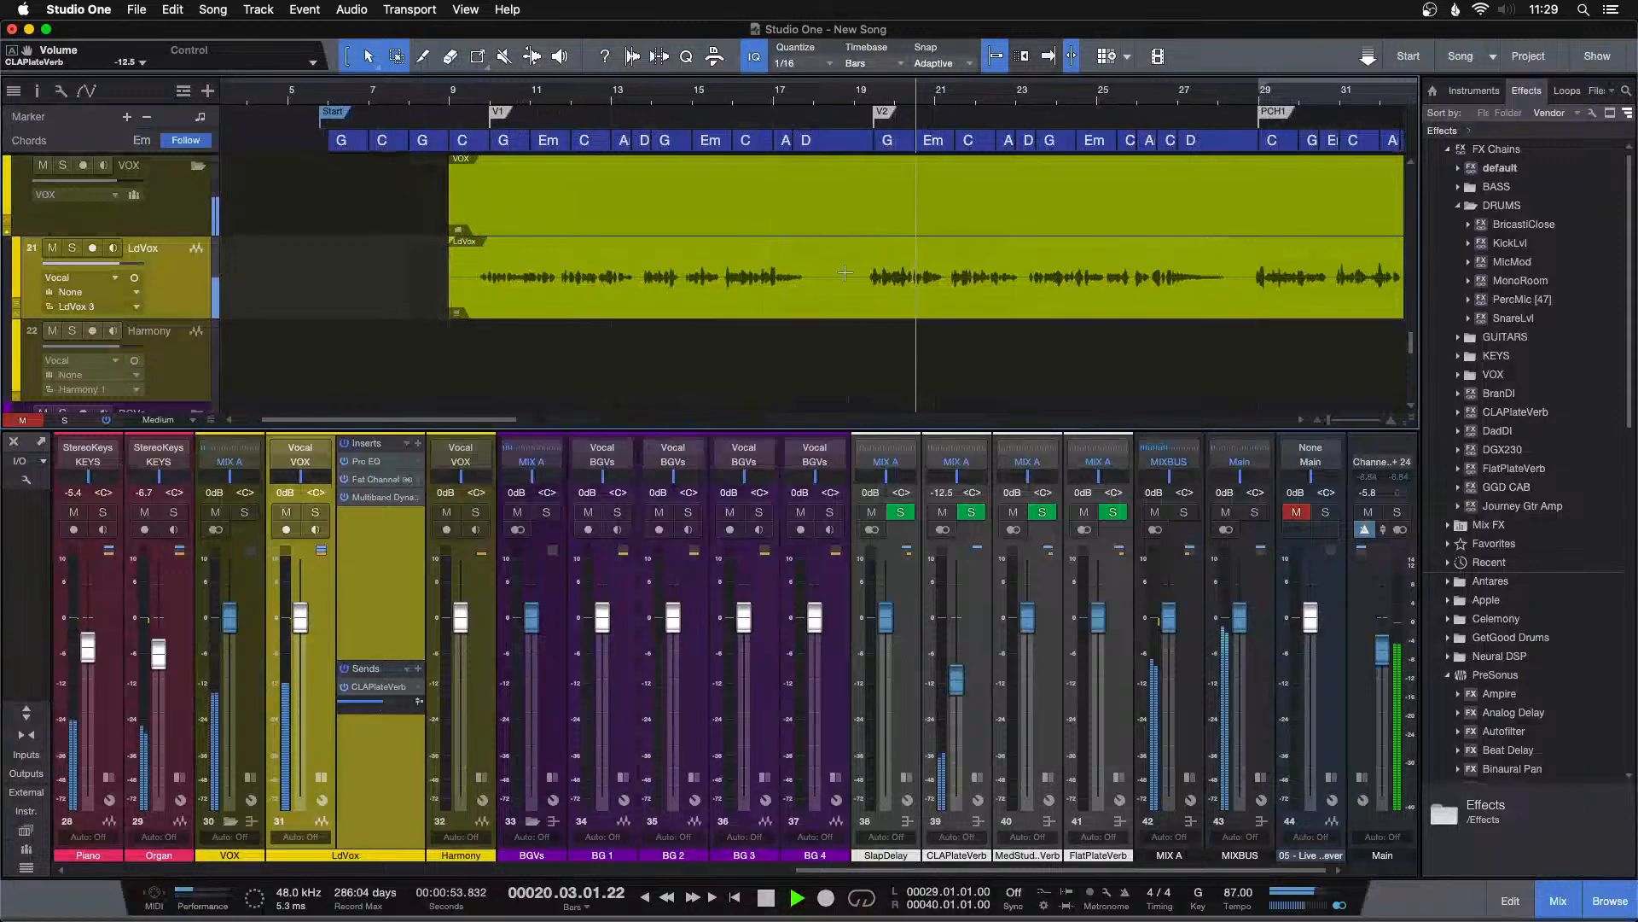
left_click_drag(956, 690, 957, 687)
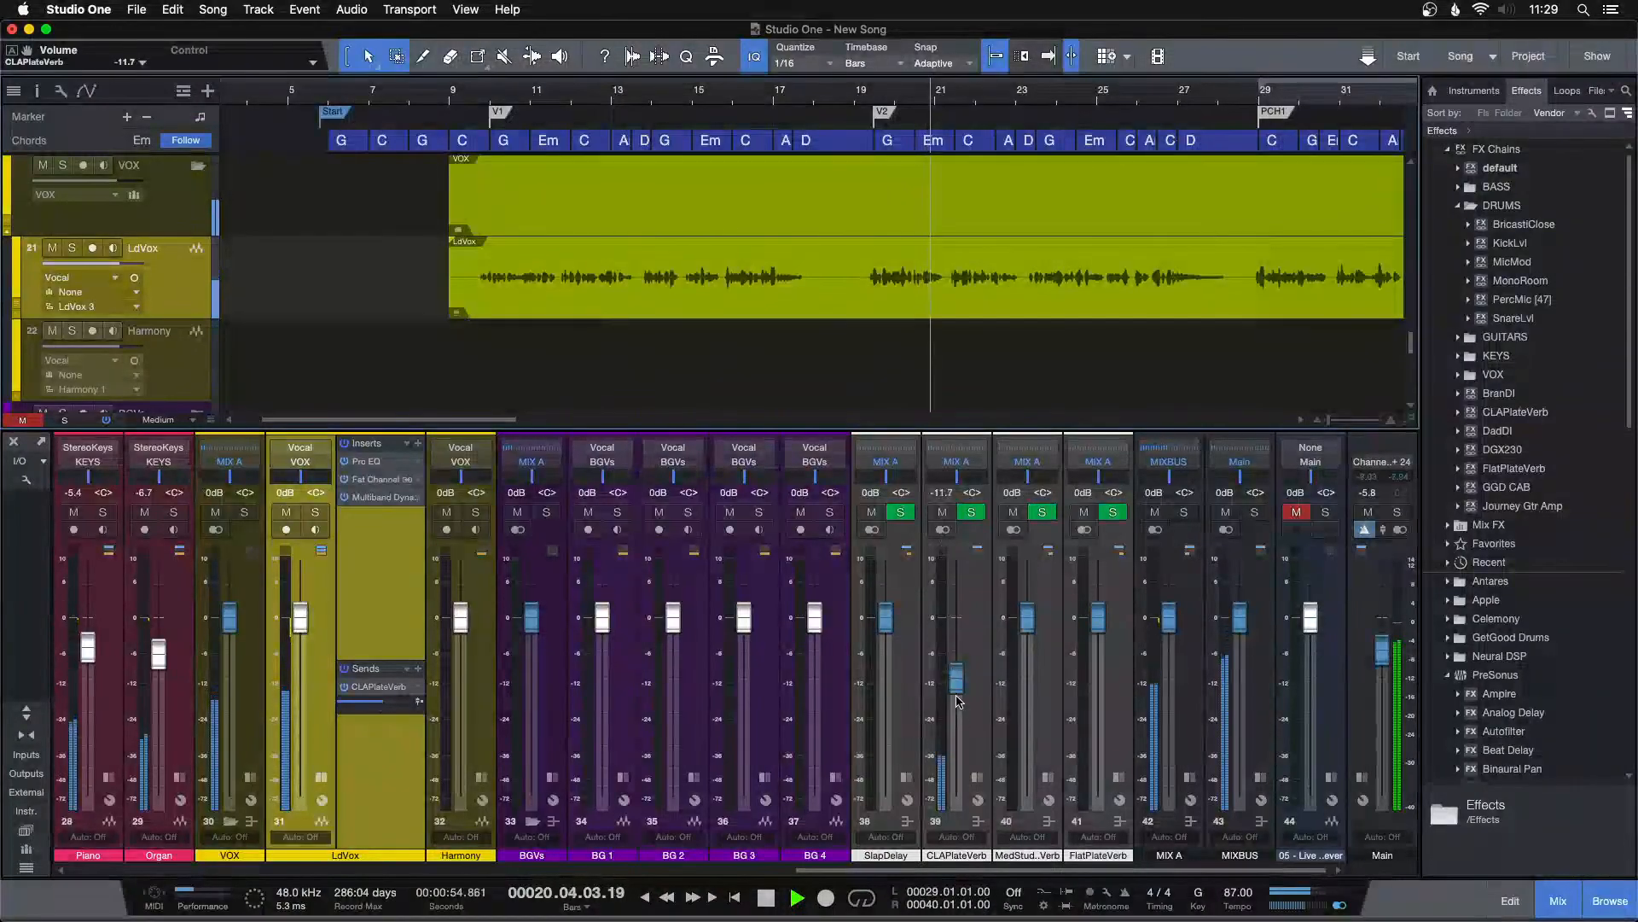
Replay from bar 9 and look through the drum, bass, guitar, keys and vocal tracks with the mixer hidden.
left_click(435, 100)
key("F3")
scroll(581, 387, "up", 8)
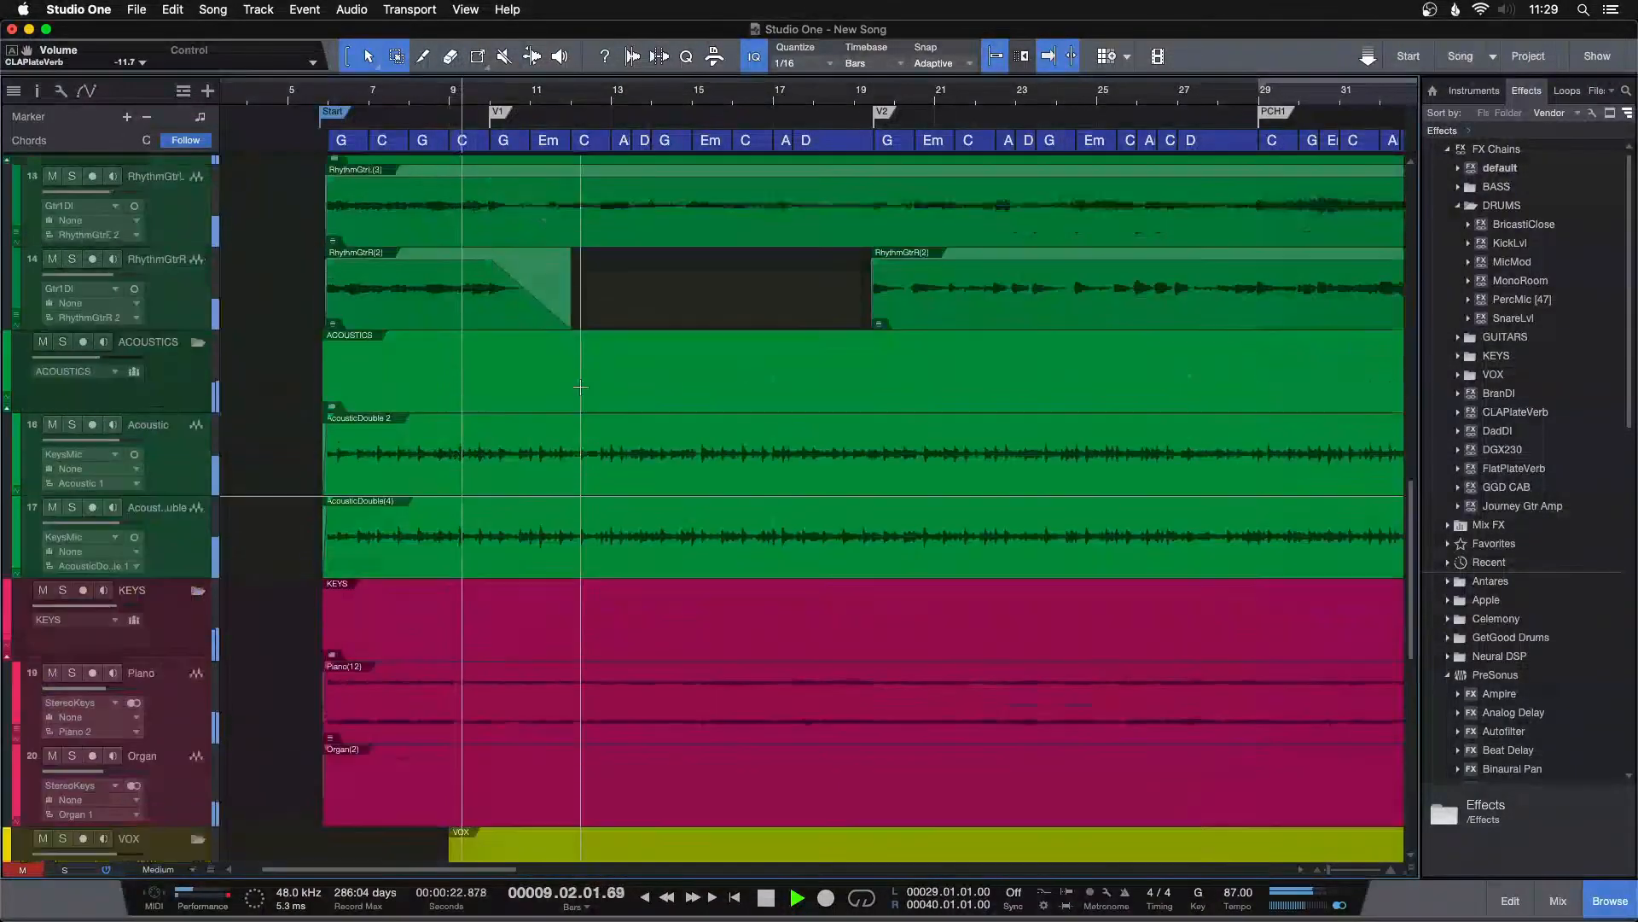
scroll(580, 386, "up", 10)
scroll(580, 386, "down", 5)
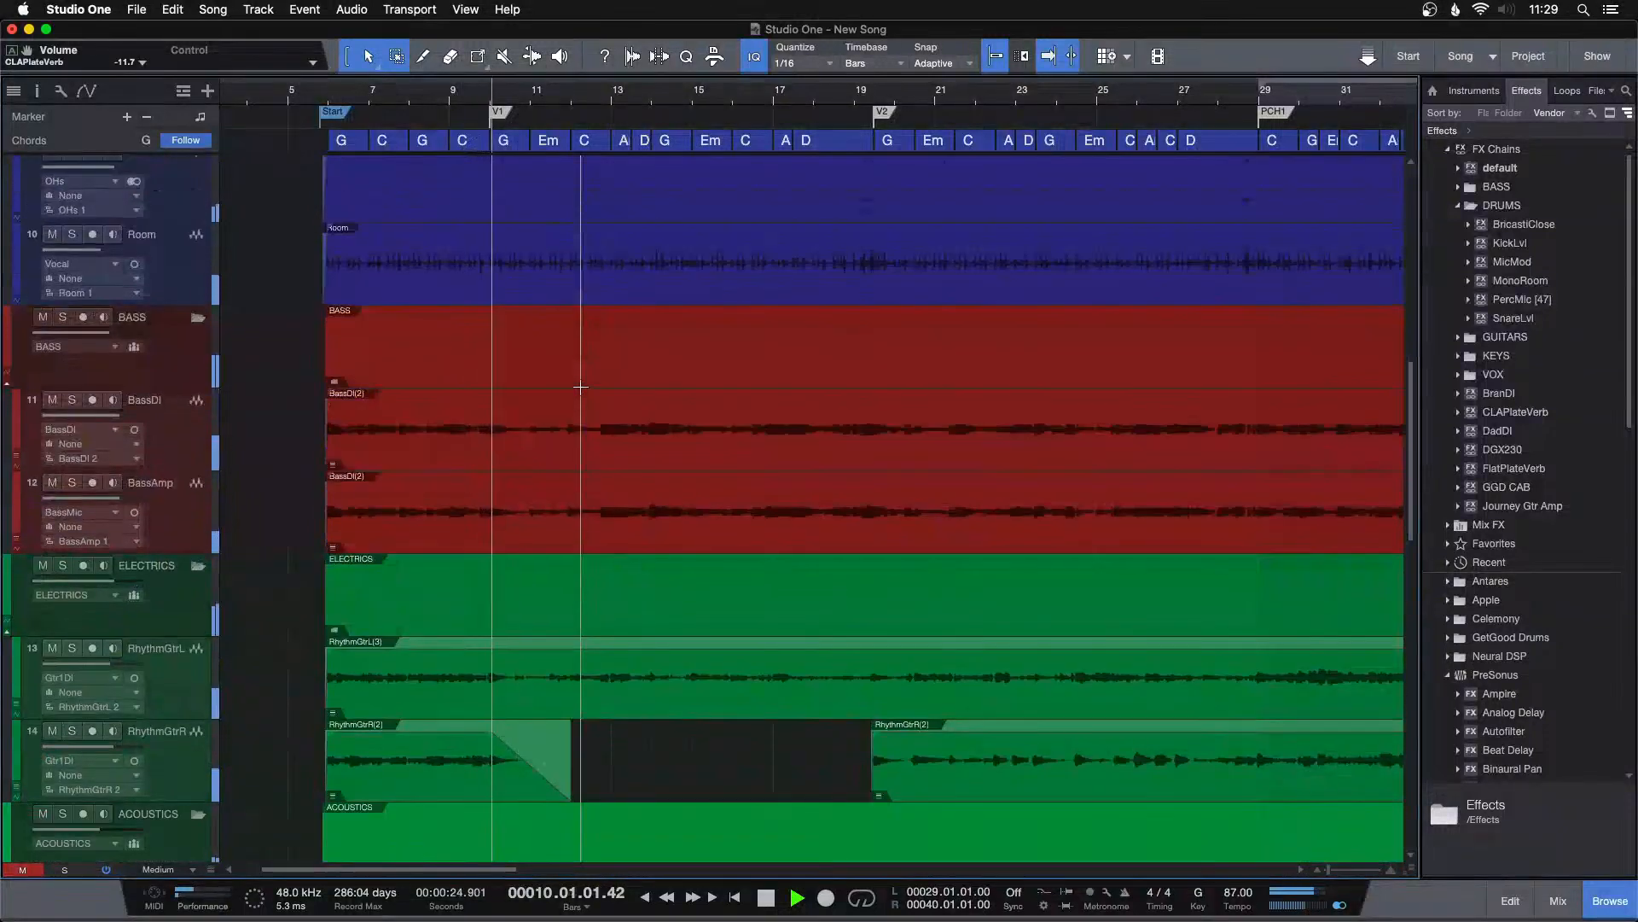
scroll(627, 428, "down", 3)
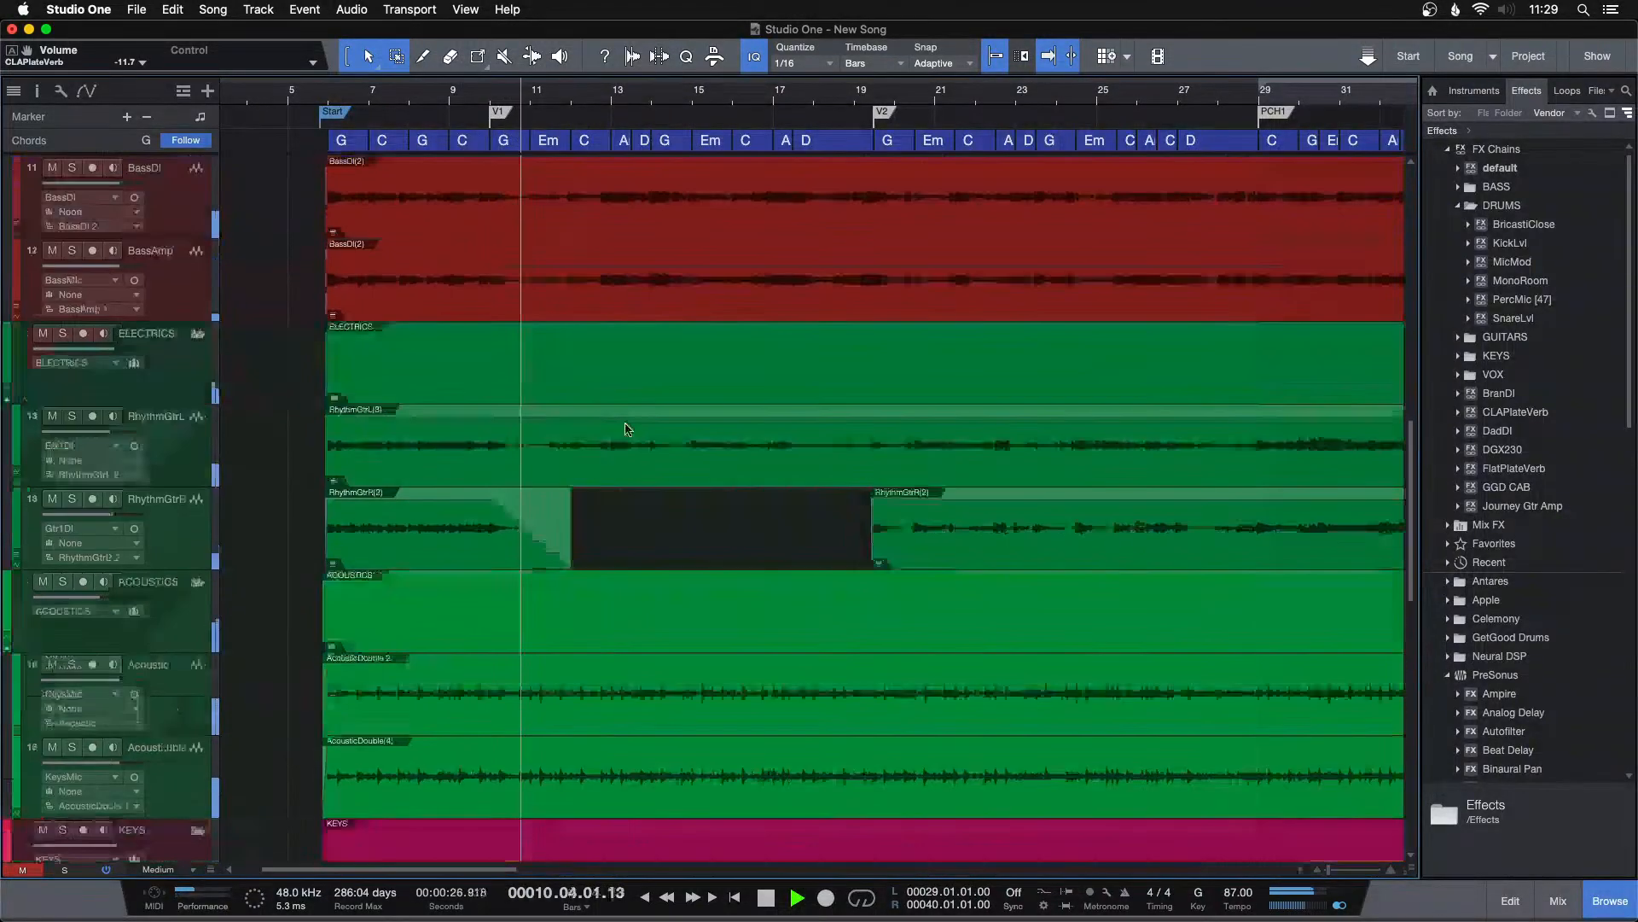
scroll(627, 428, "down", 10)
key("F3")
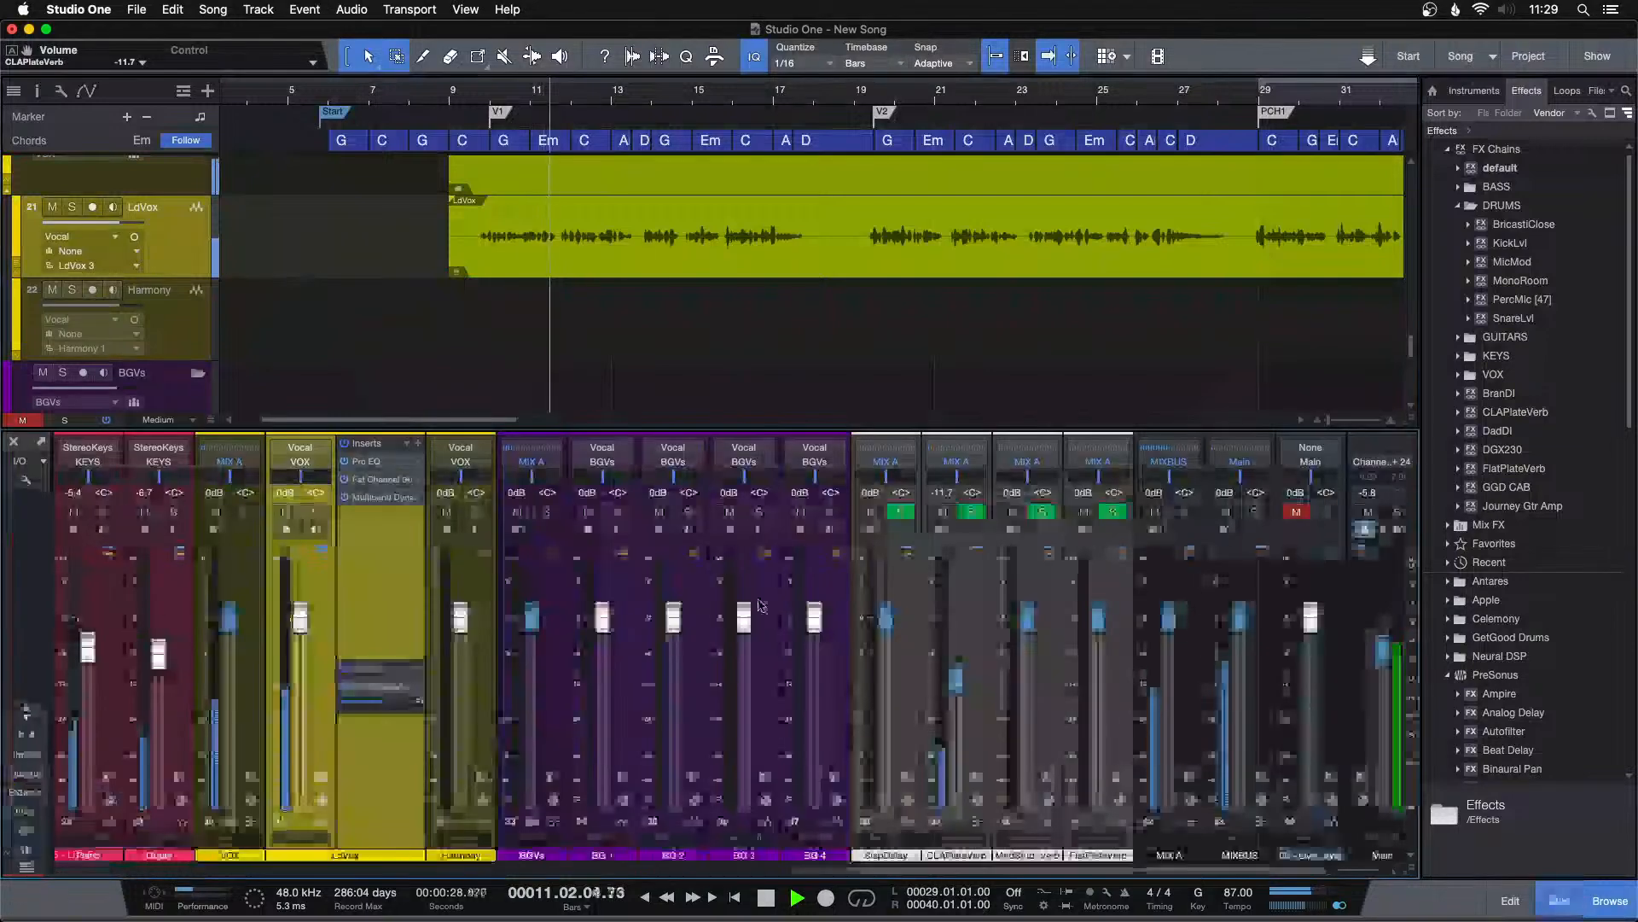
Set the CLAPlateVerb fader to -12.5 dB and remove the MedStud reverb and SlapDelay effects channels.
left_click(321, 777)
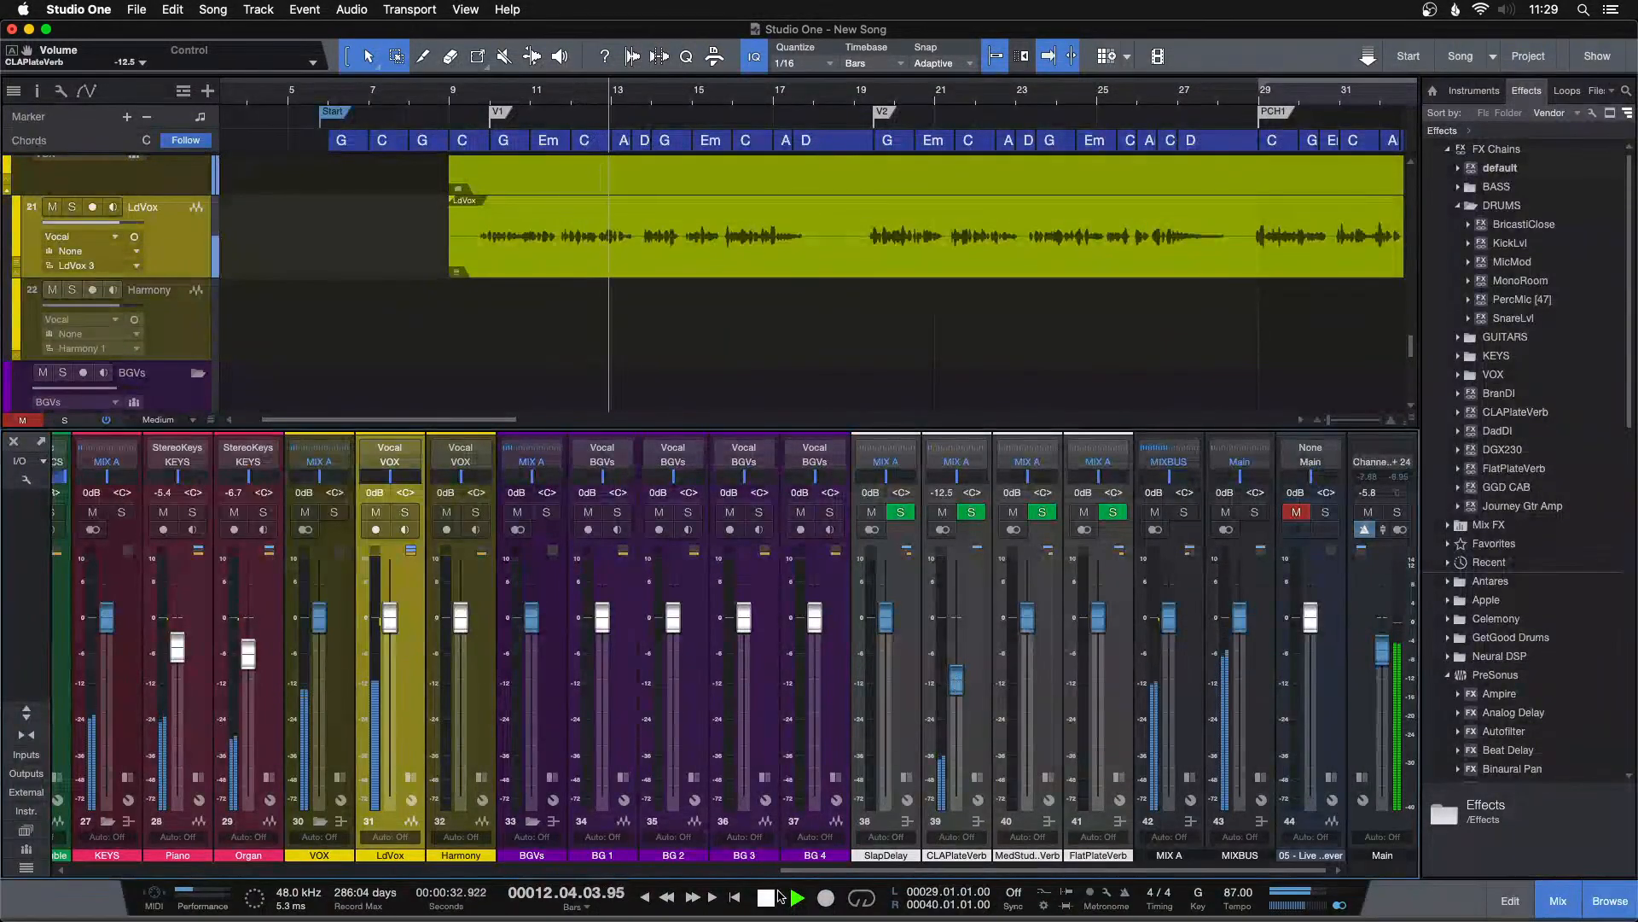
left_click(1065, 685)
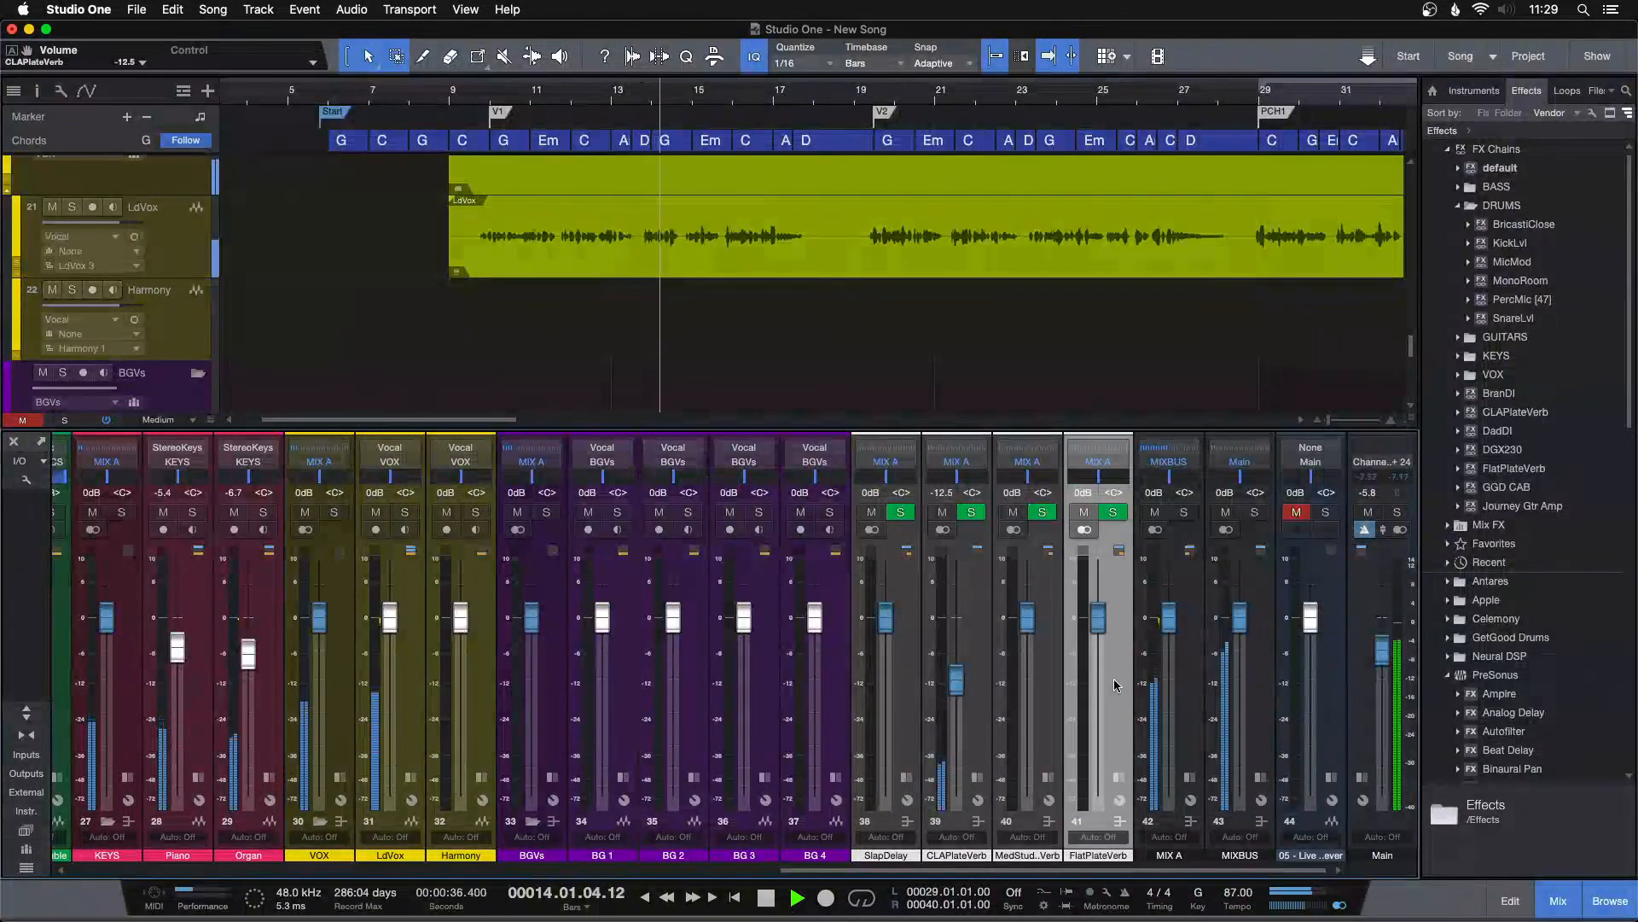
right_click(1056, 685)
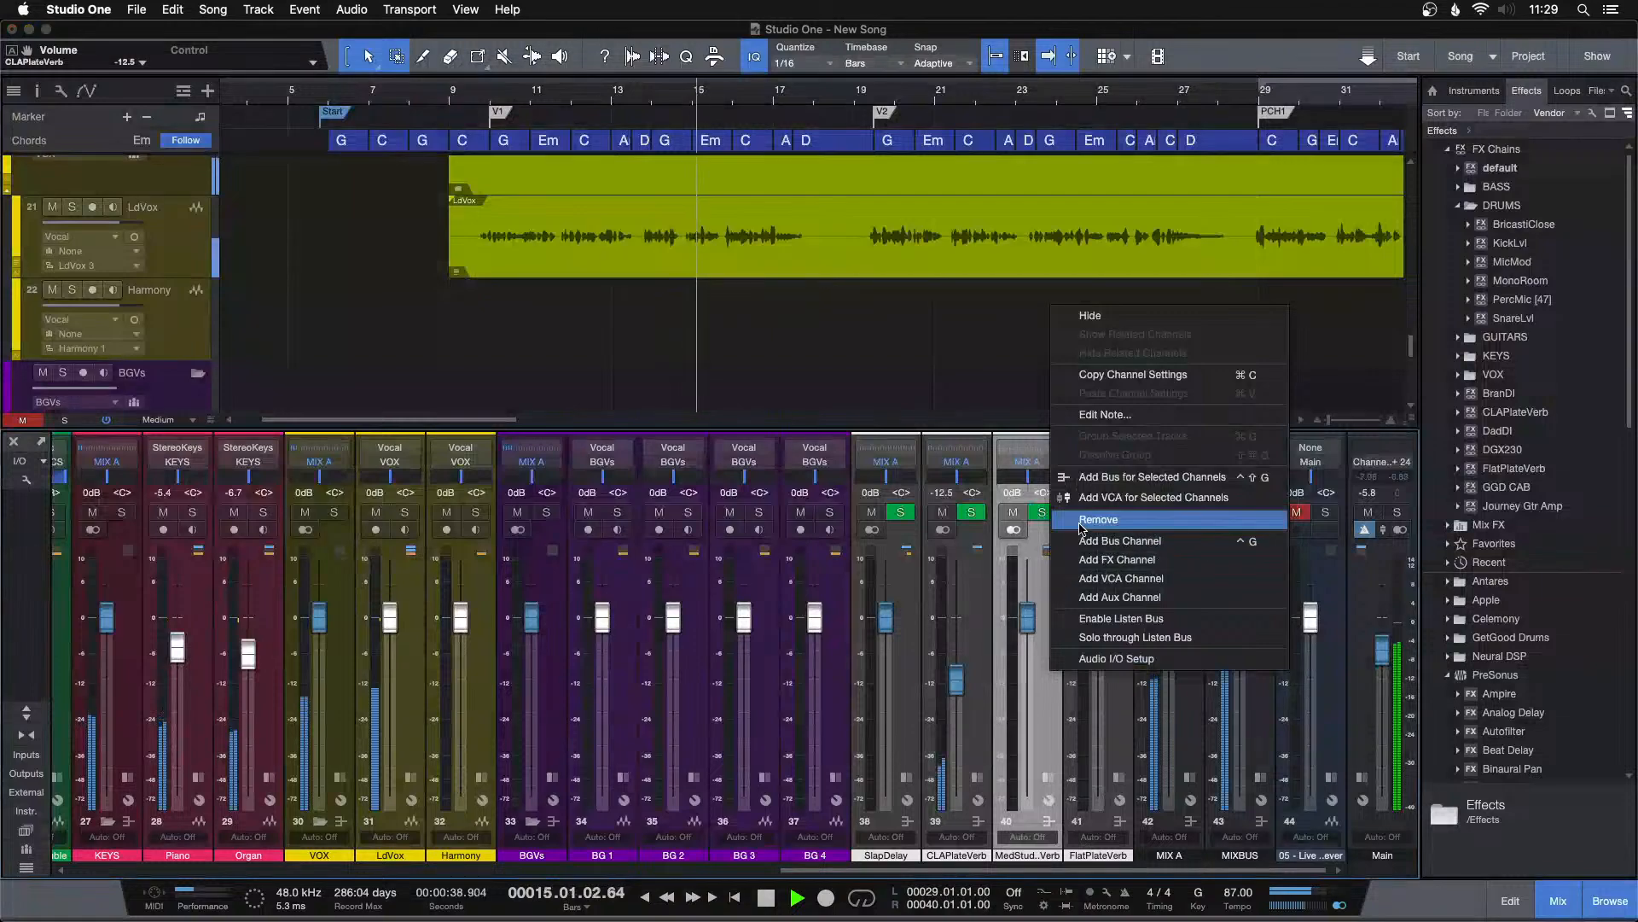
left_click(1081, 527)
right_click(979, 682)
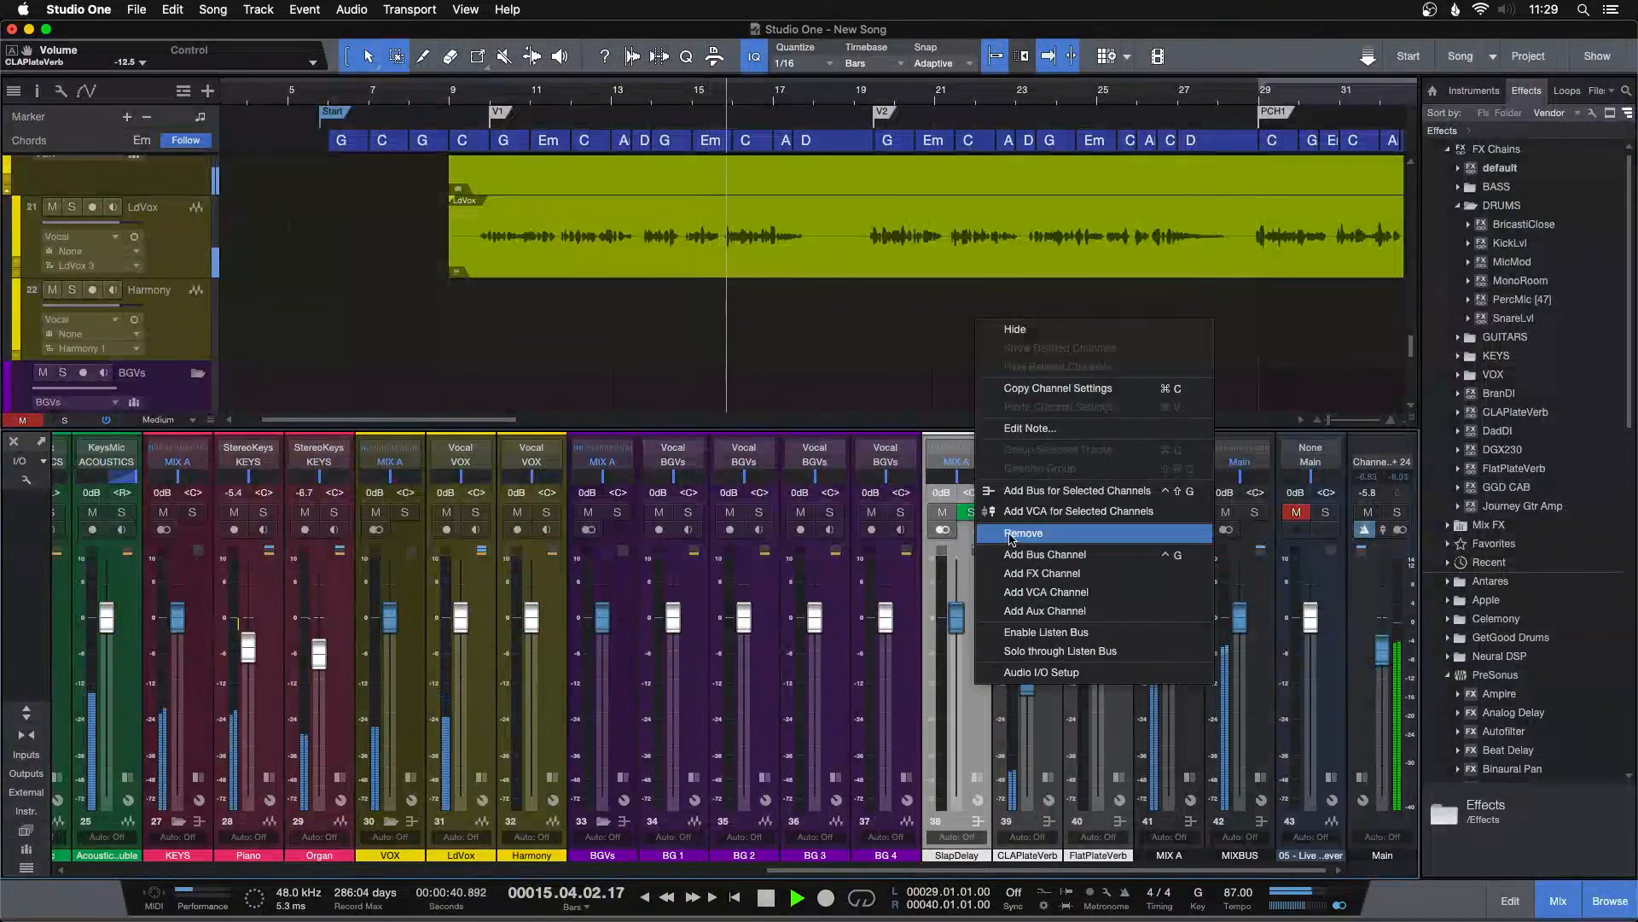
left_click(1011, 534)
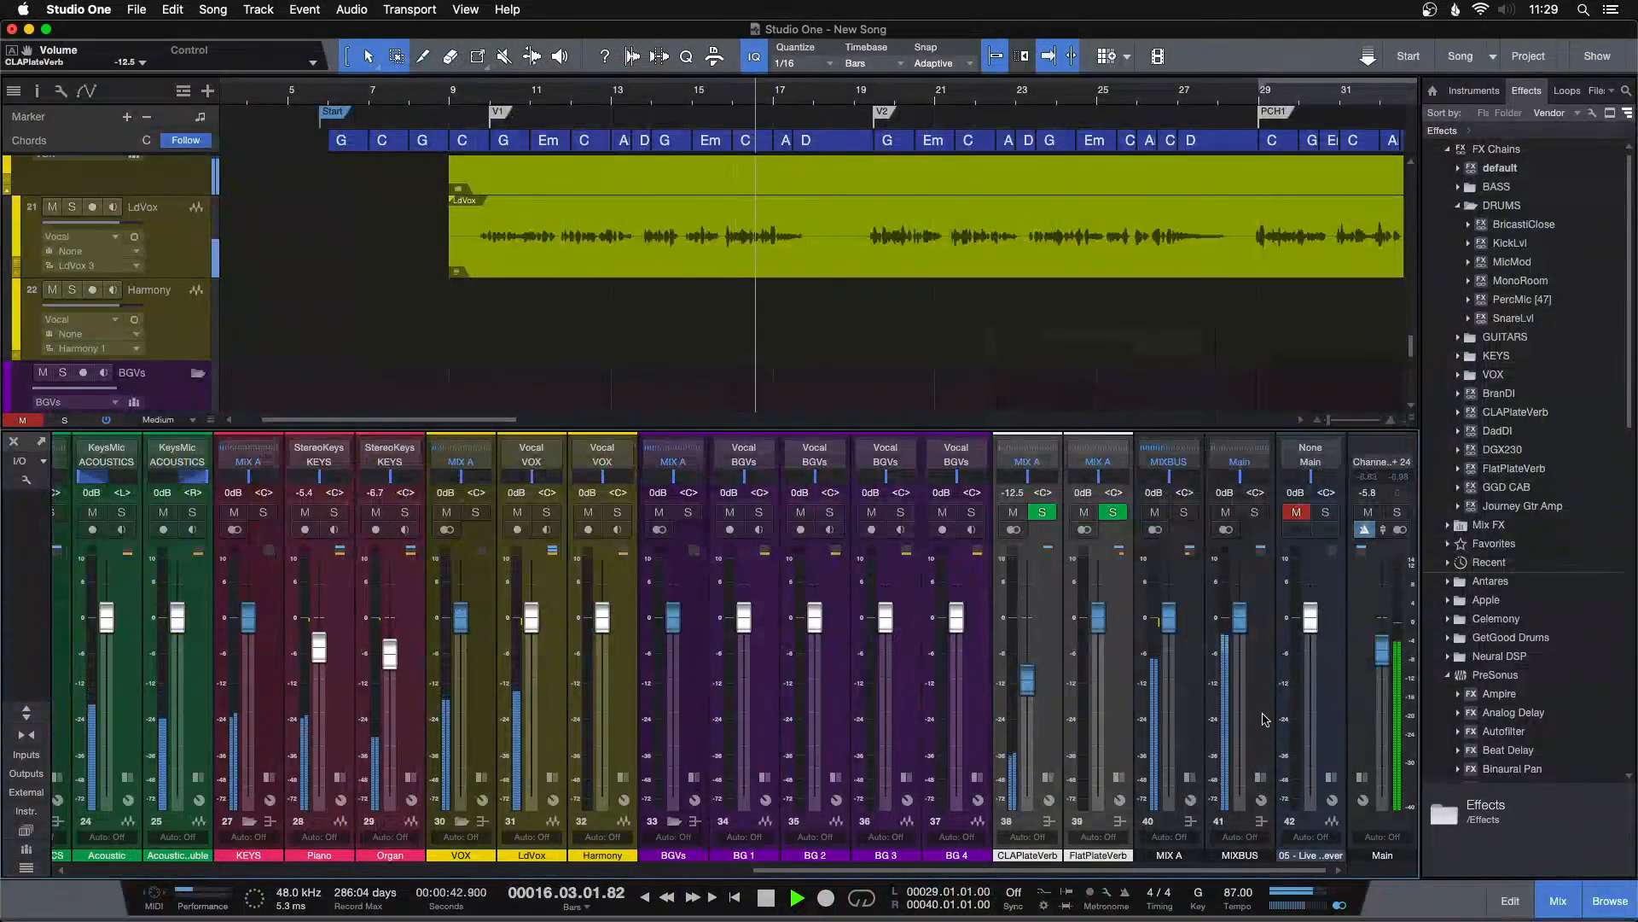
Stop playback and move the 05 - Live Forever reference clip to start at bar 29, at the PCH1 marker.
key("F3")
left_click_drag(729, 99, 608, 69)
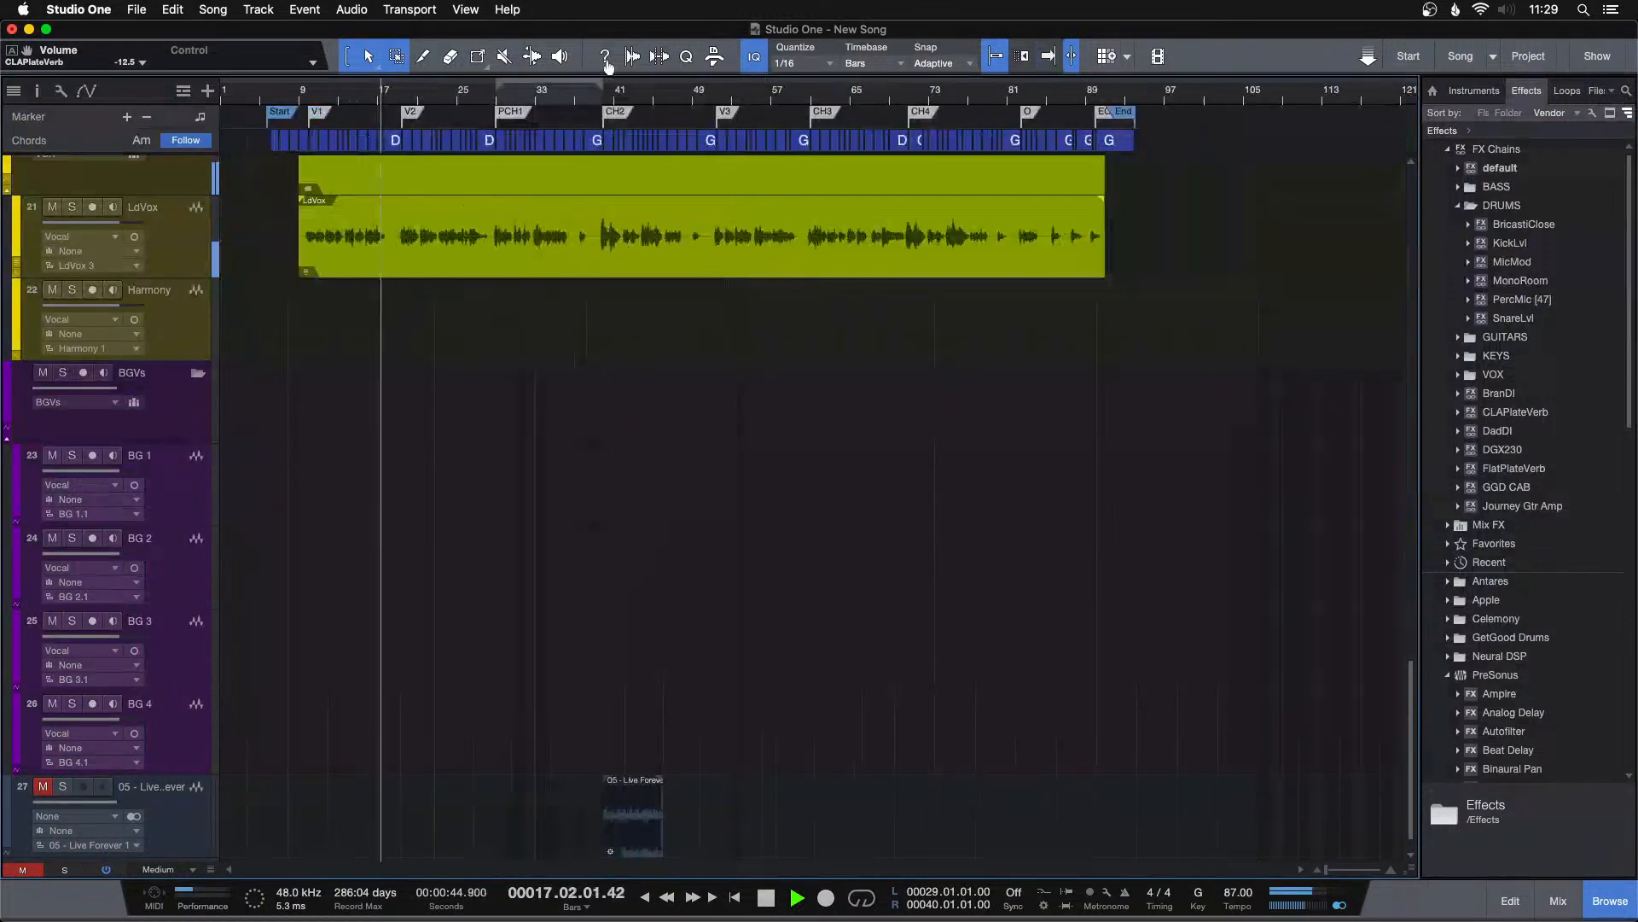
key("space")
key("KP_1")
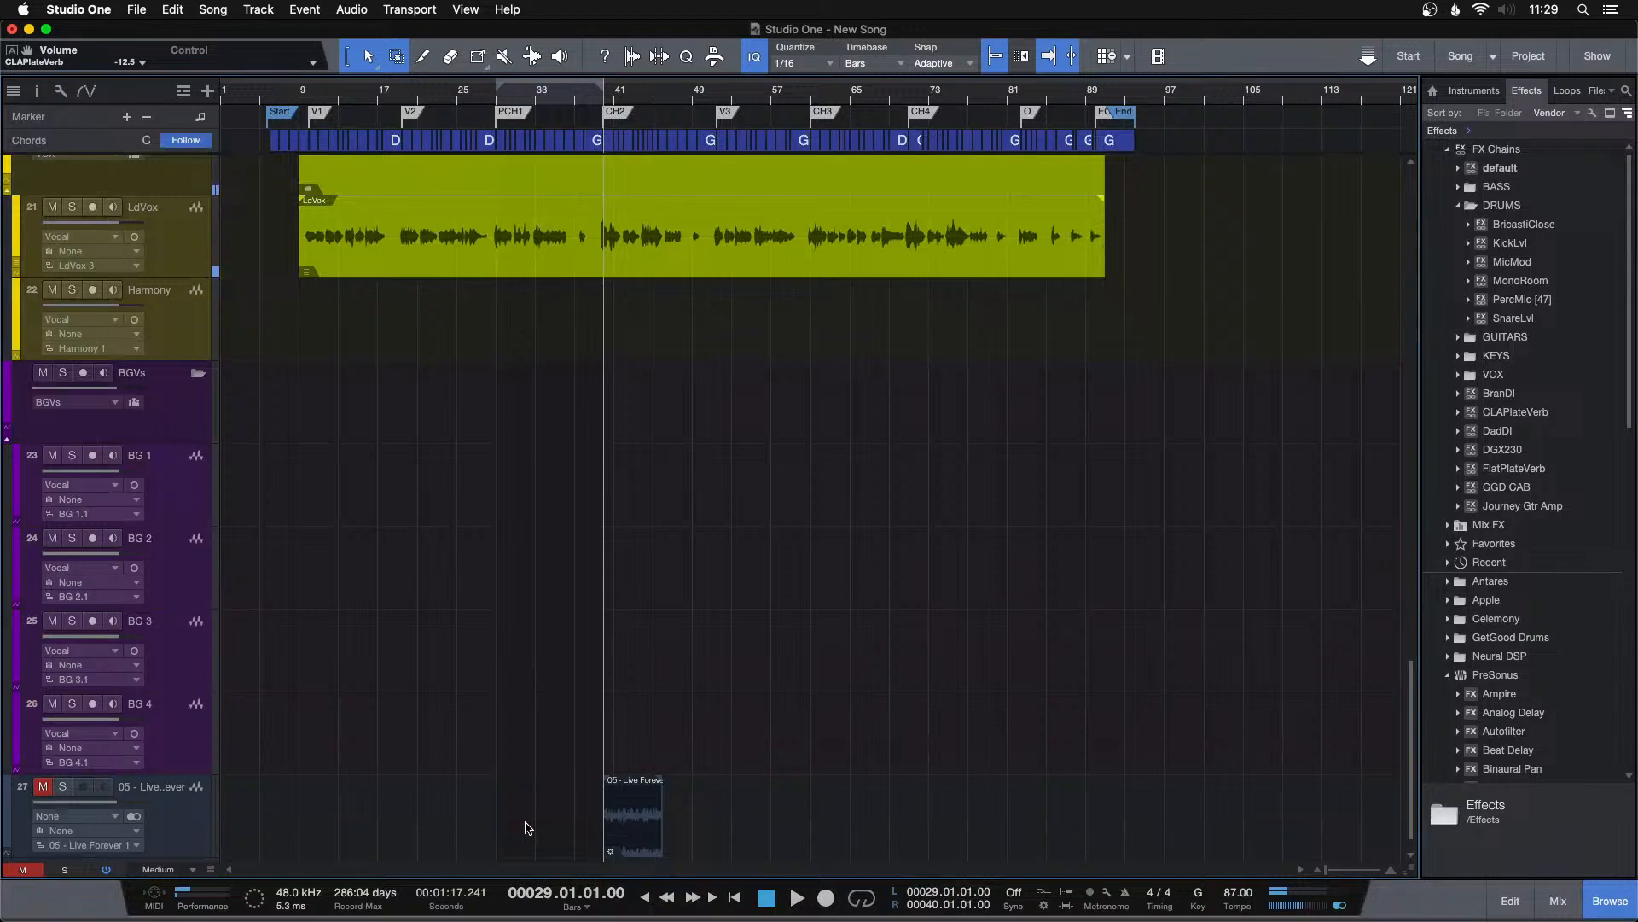
left_click_drag(521, 820, 522, 823)
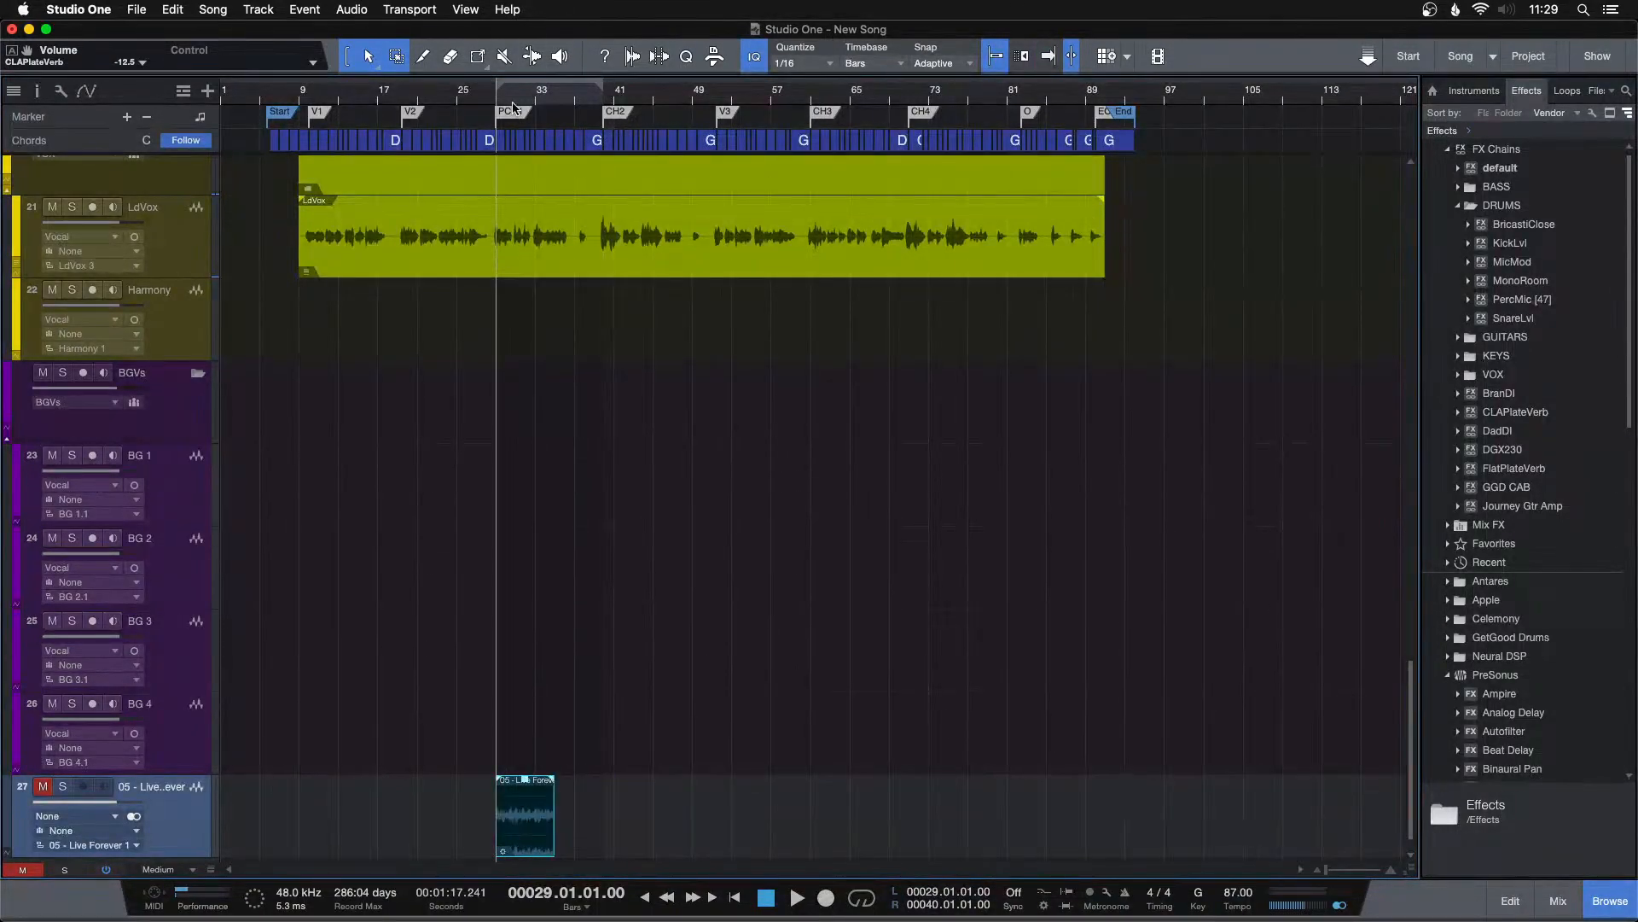
Loop playback over the Live Forever reference clip, from bar 29 to bar 35.
left_click_drag(519, 92, 665, 145)
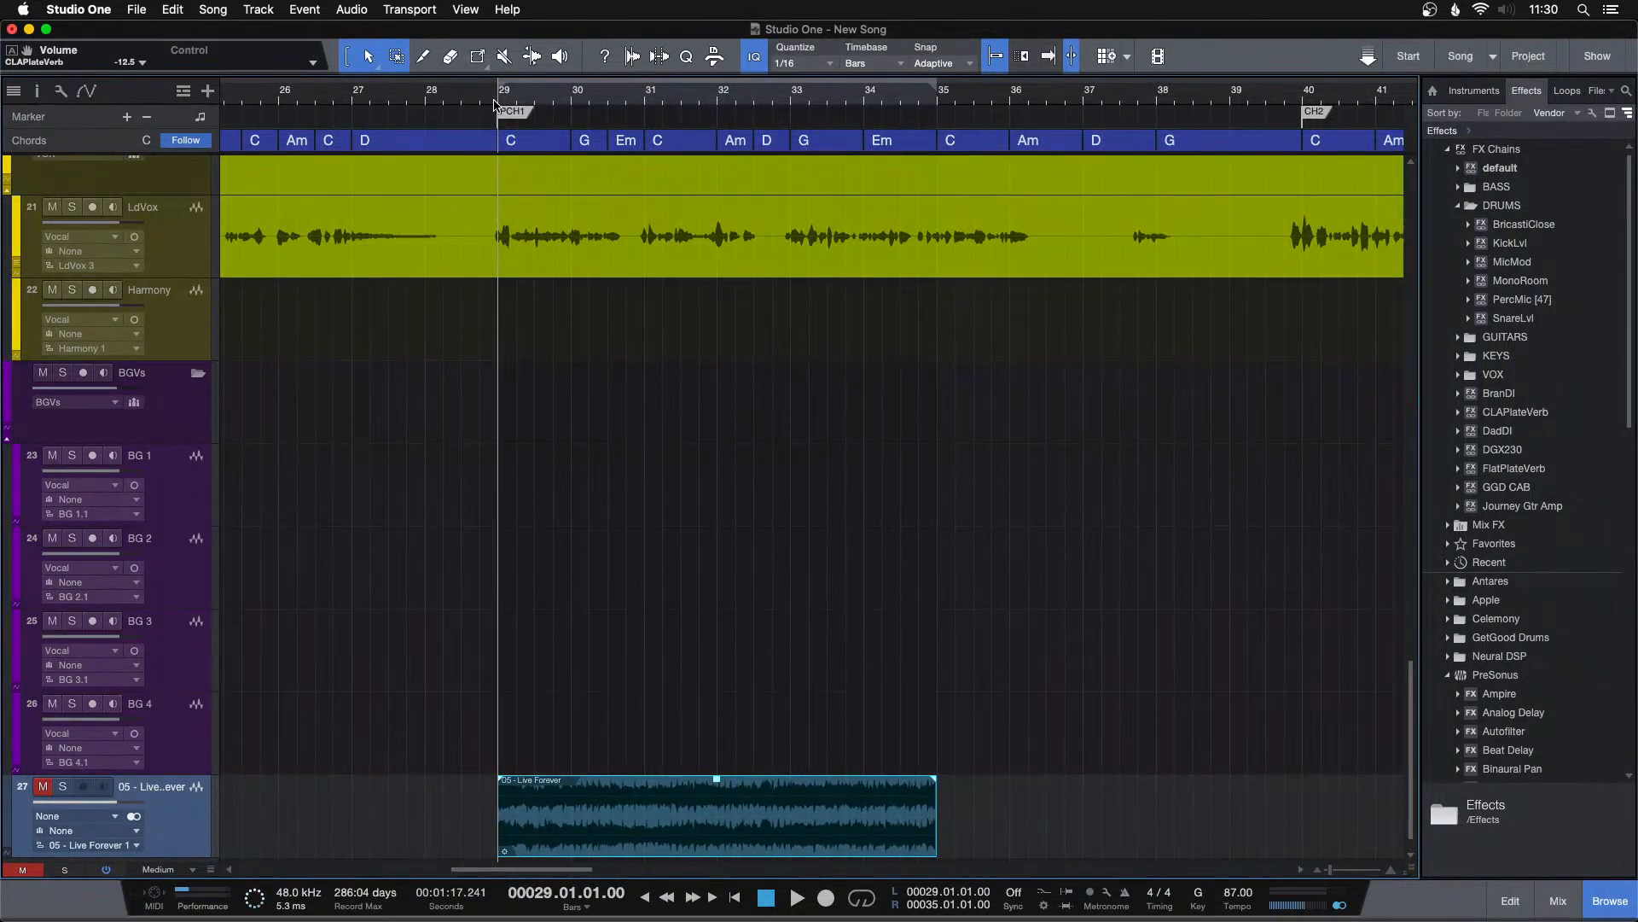
key("space")
key("KP_Divide")
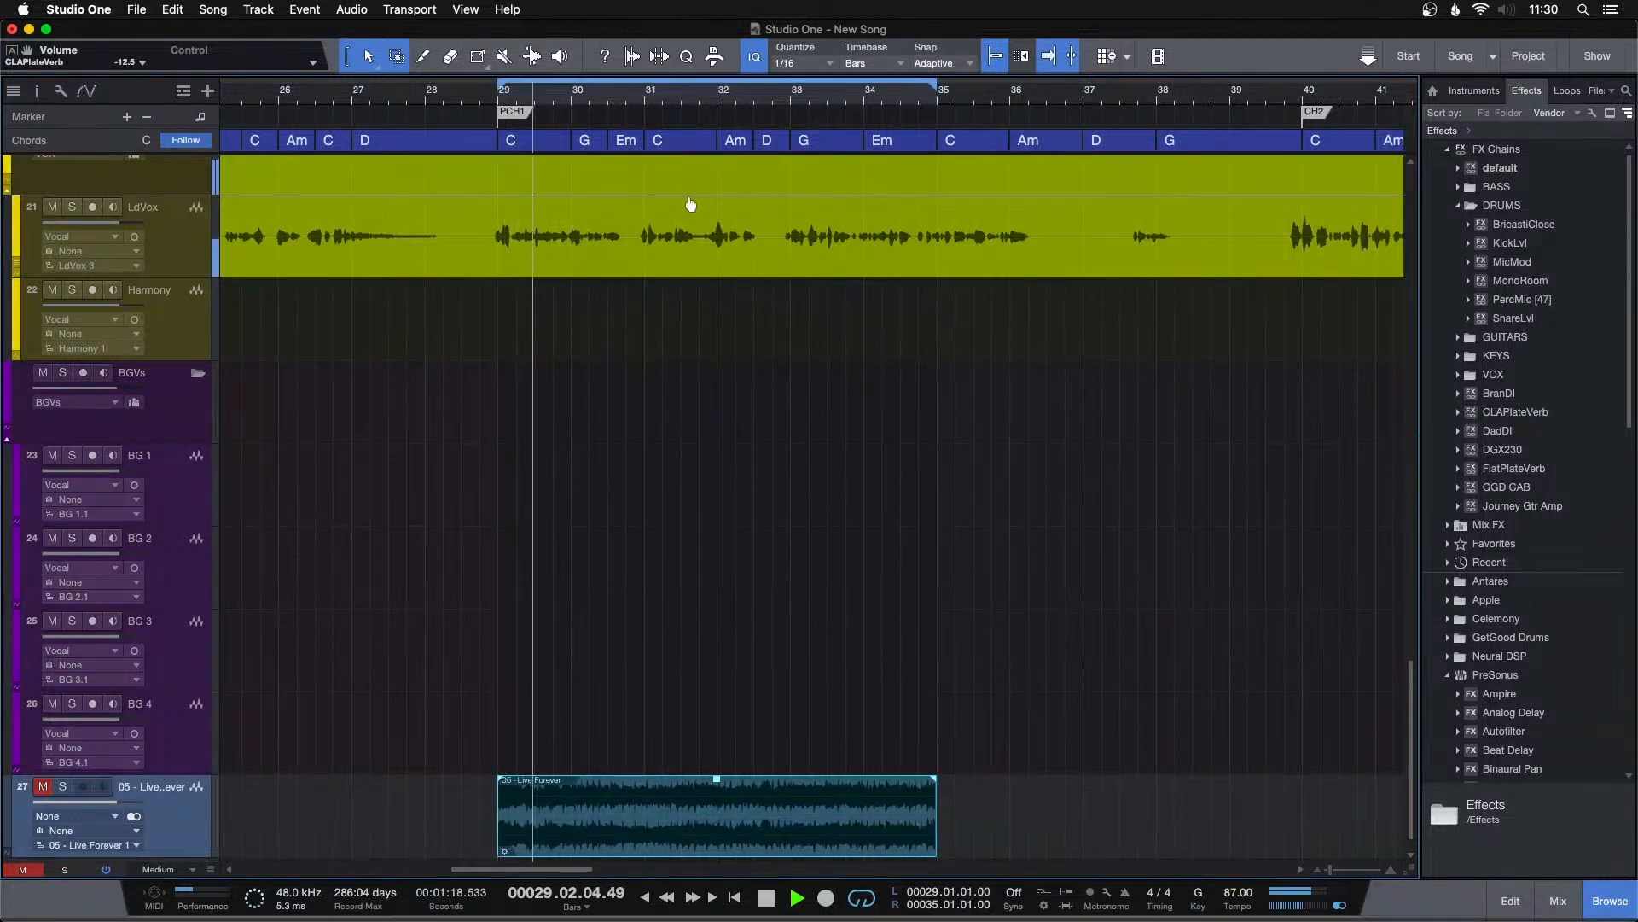
Open the main output's Pro EQ from the mixer, set its high-cut and low-cut frequencies to 50 Hz with low cut off, and close it.
key("F3")
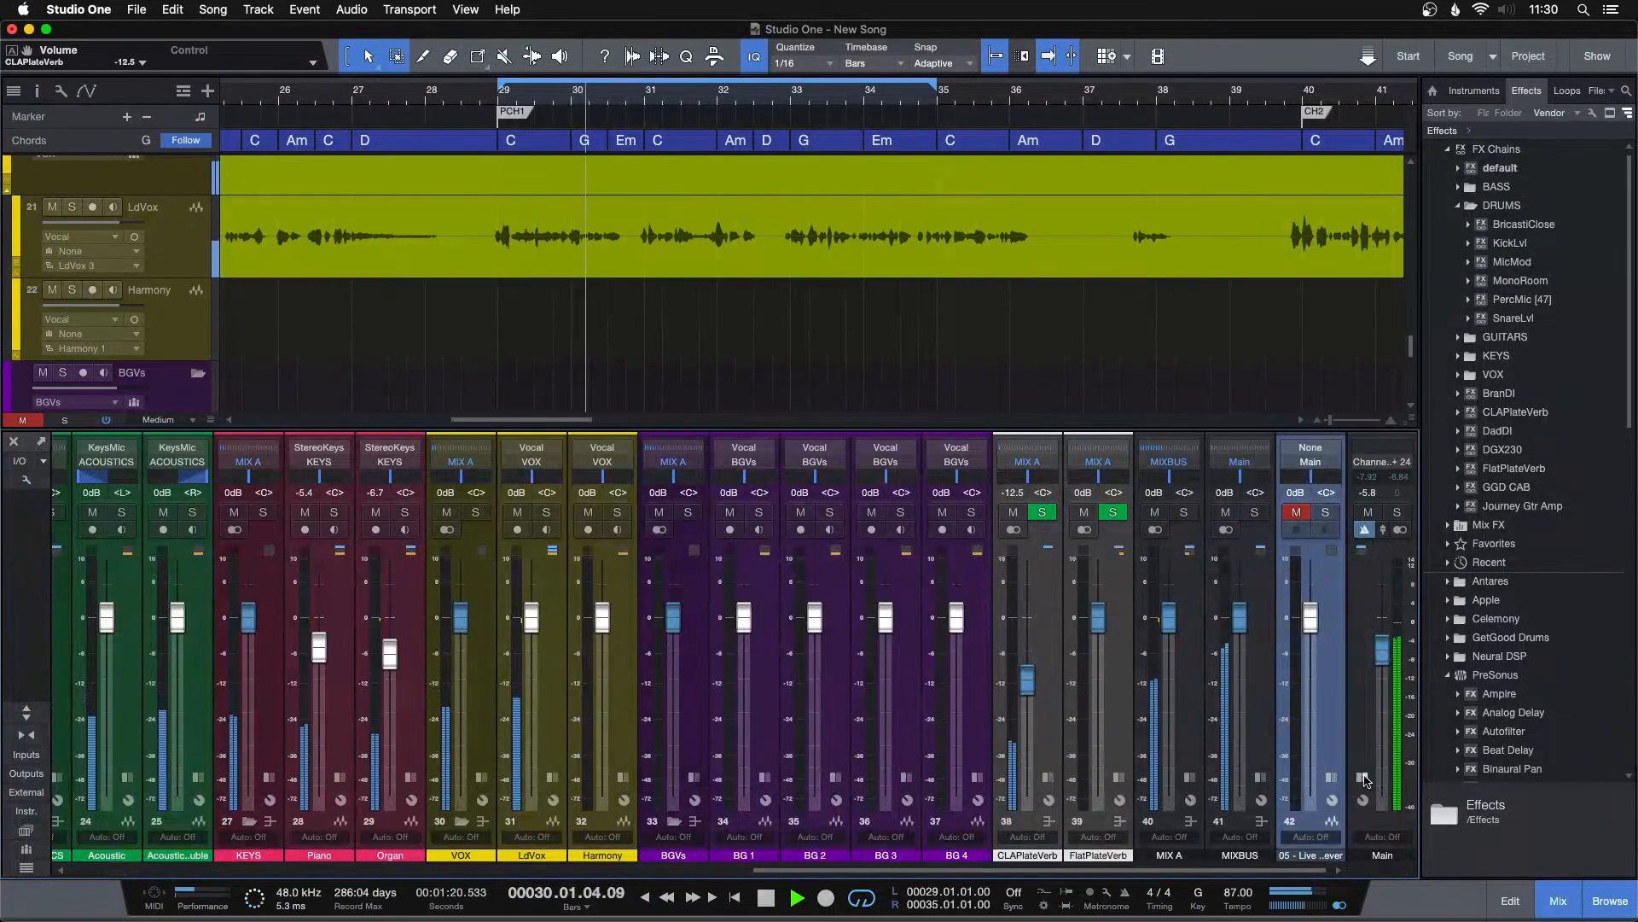
left_click(1363, 778)
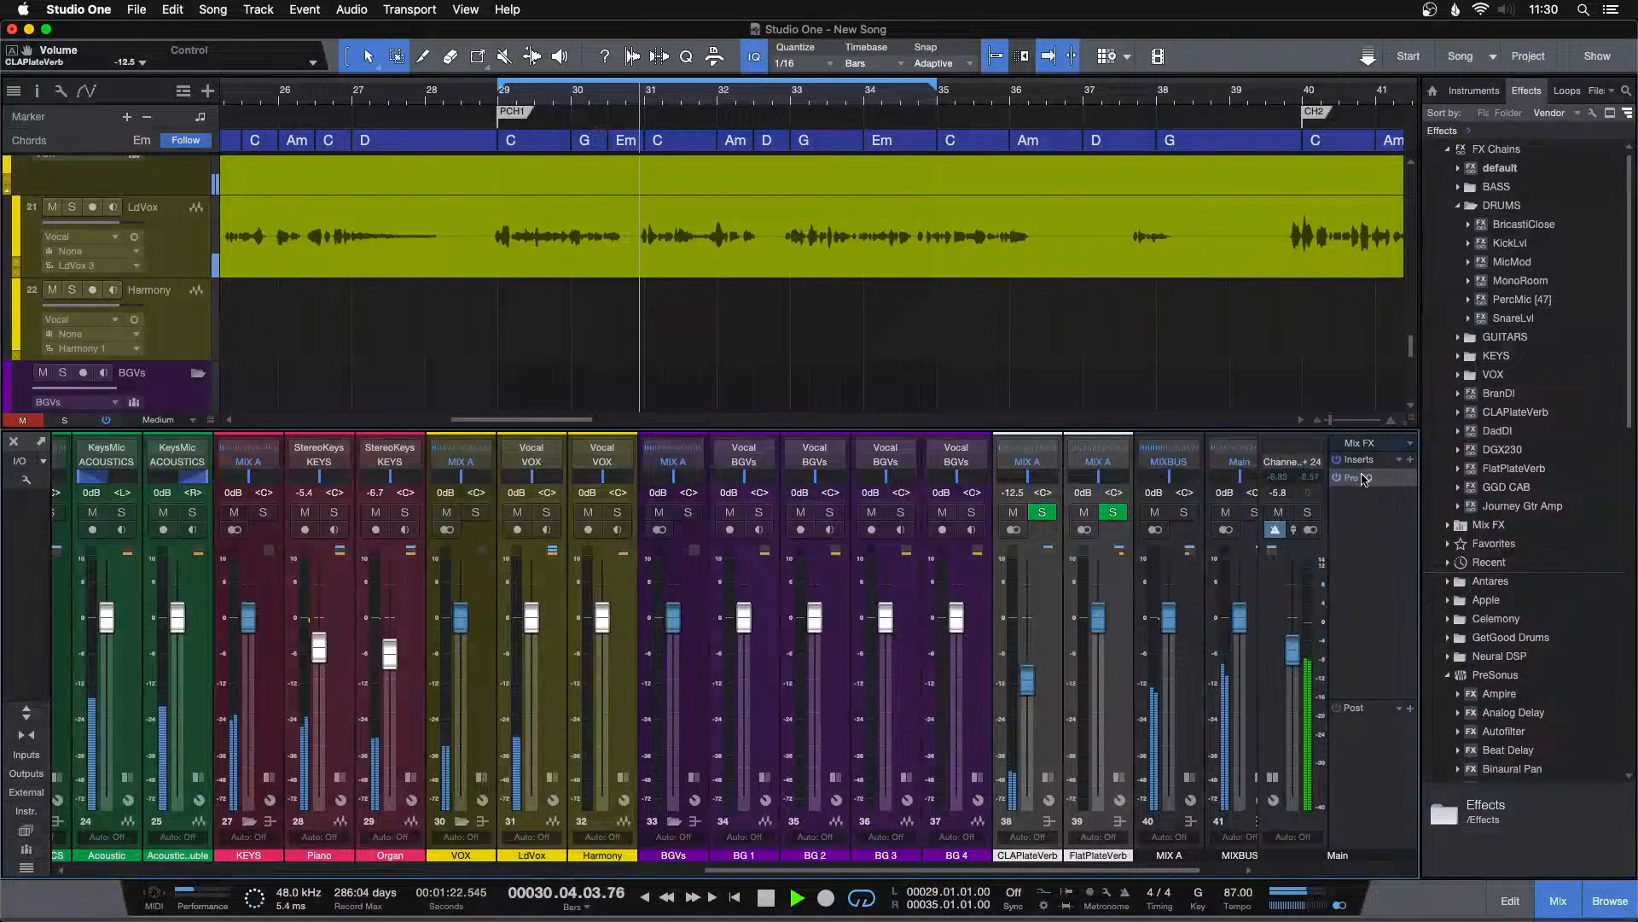
double_click(1363, 477)
key("space")
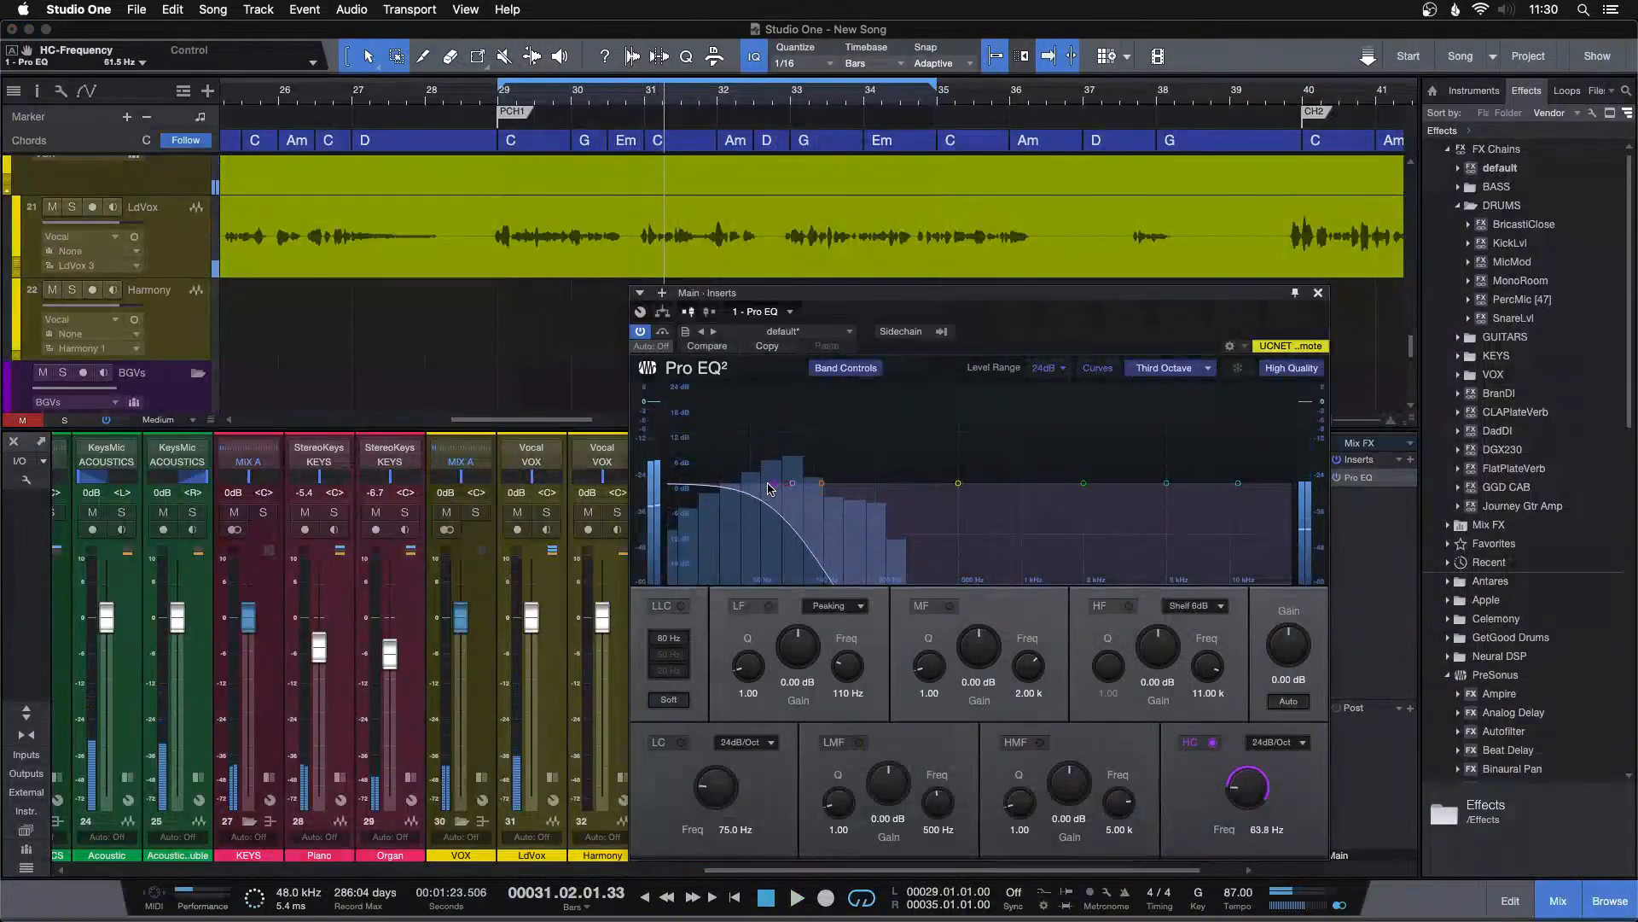
left_click_drag(810, 483, 750, 491)
left_click(678, 742)
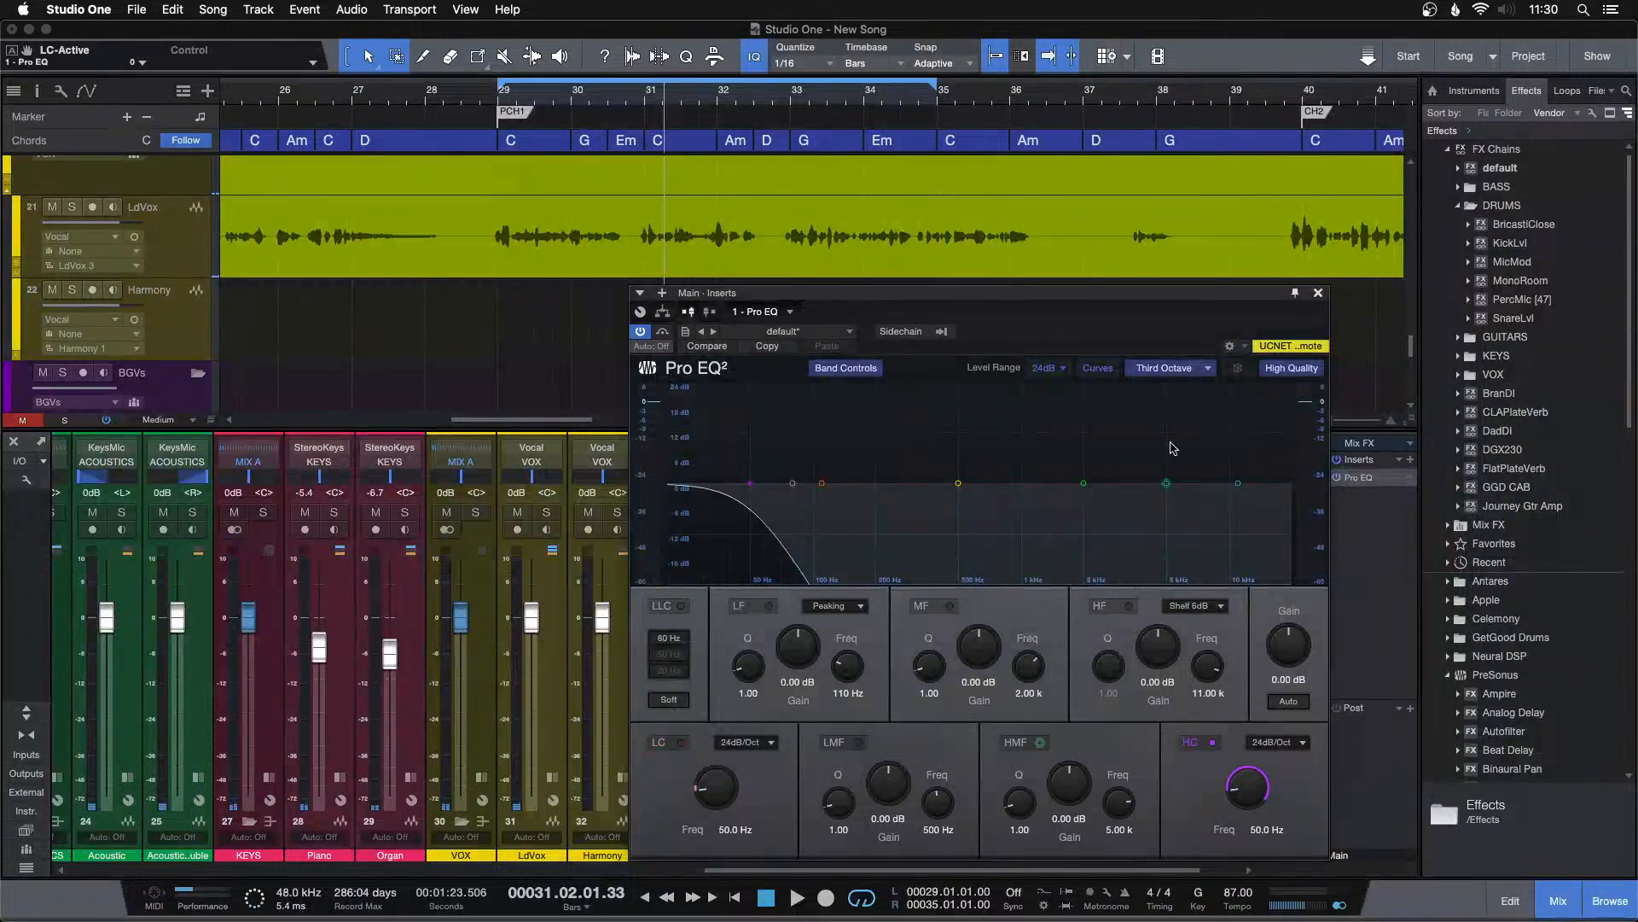
left_click(1314, 293)
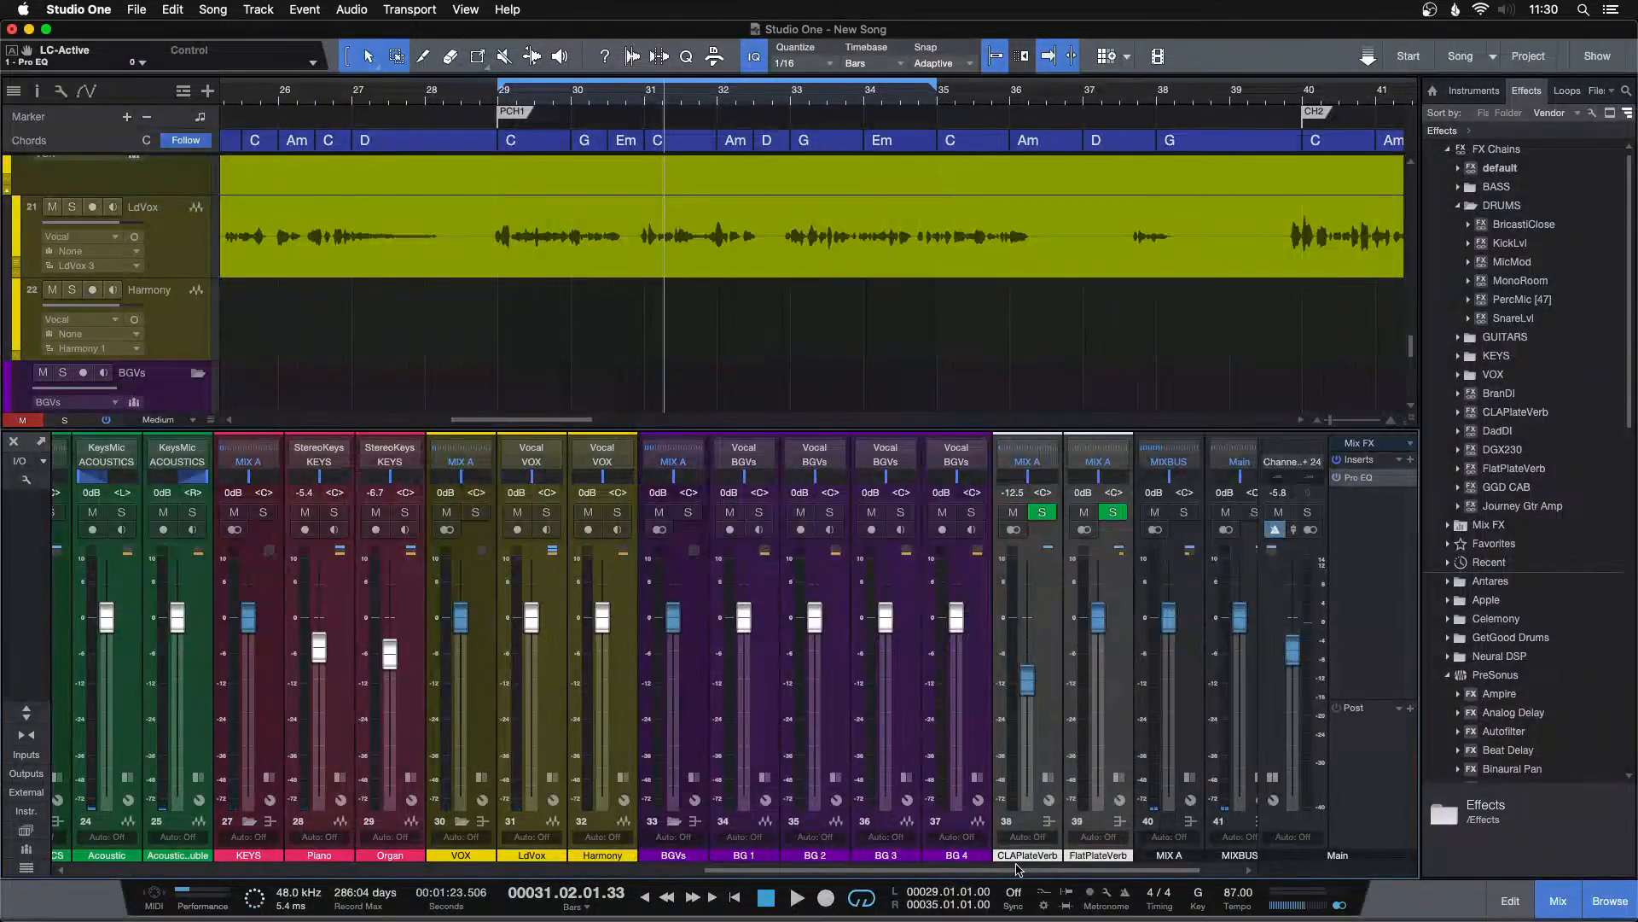
Zoom the timeline in on bars 29 to 35 and view the Live Forever reference clip with the mixer hidden.
left_click_drag(1220, 869, 1263, 885)
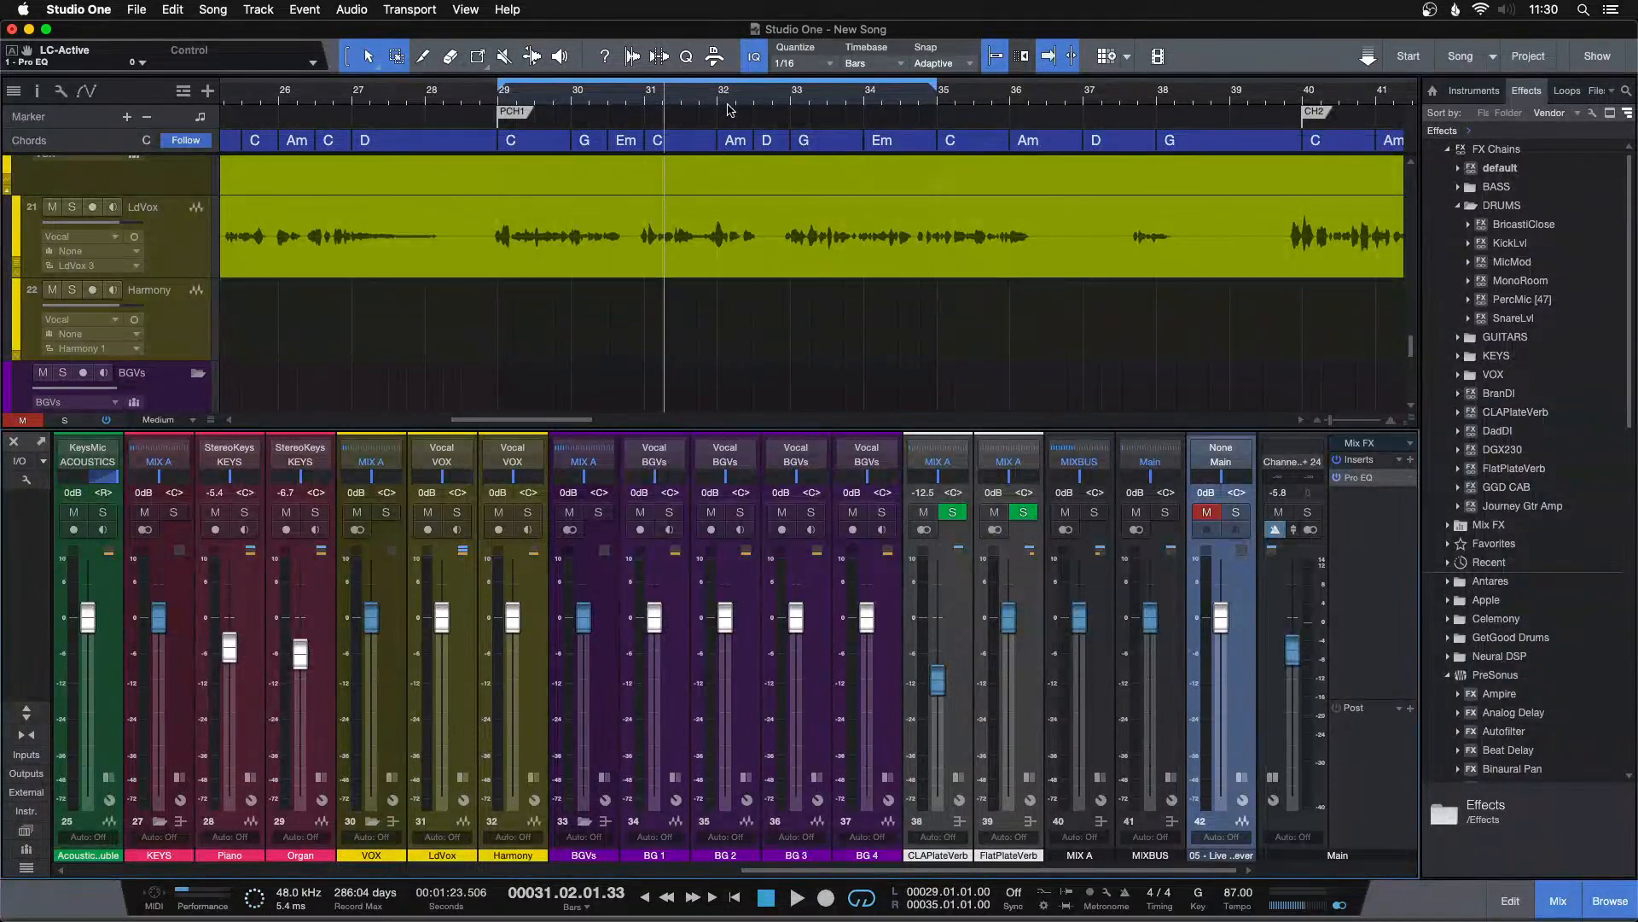
left_click_drag(727, 101, 784, 118)
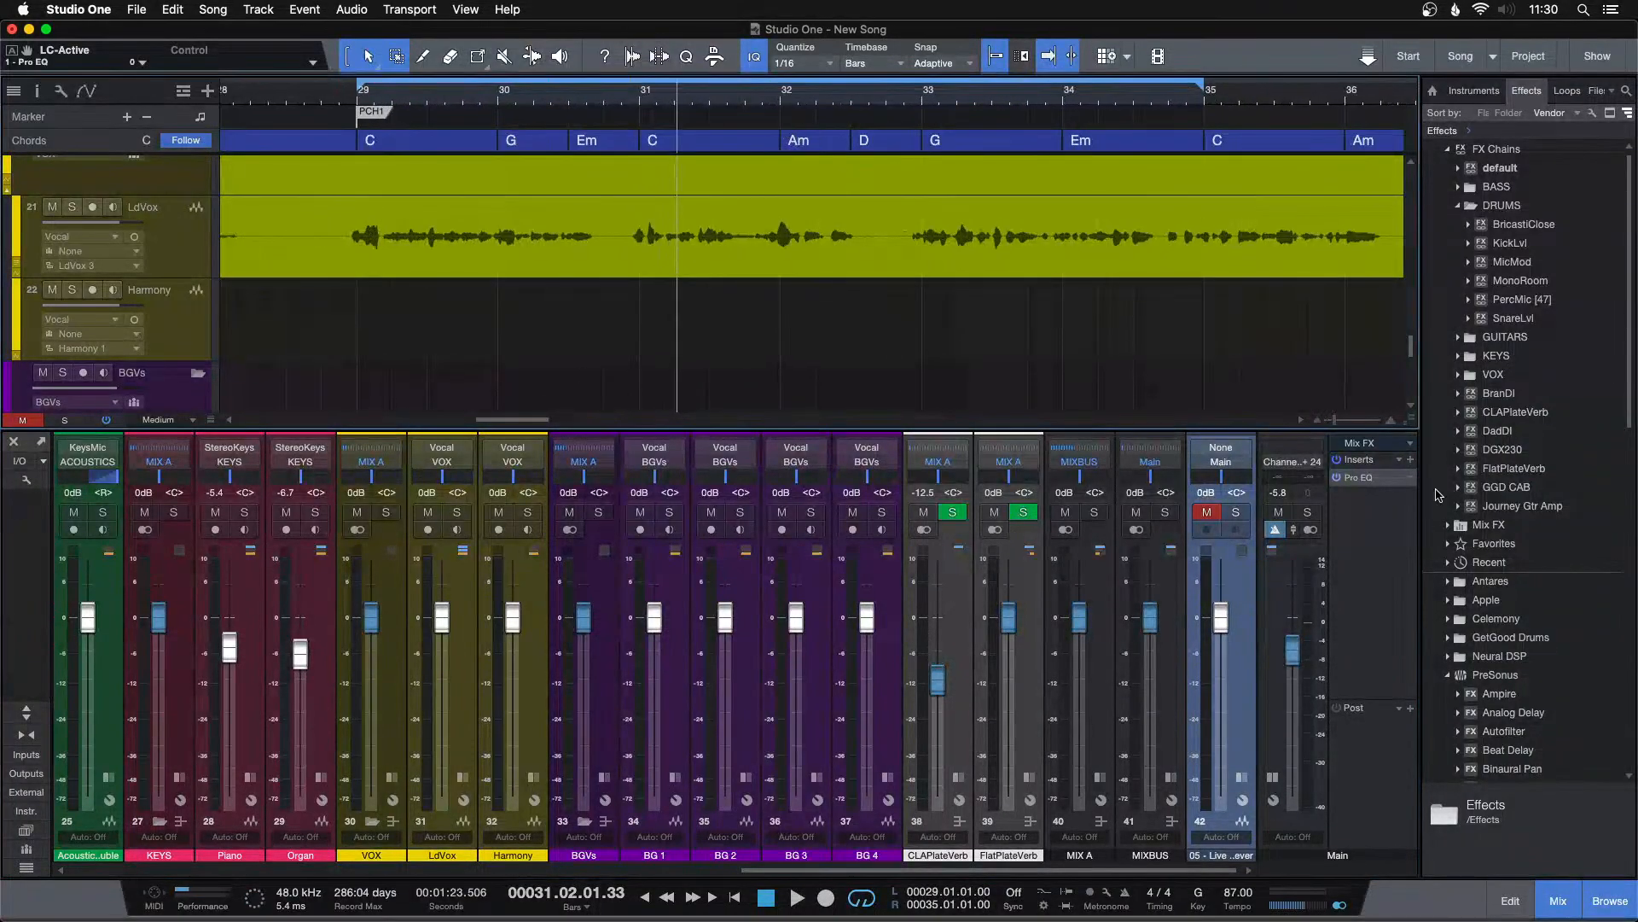
key("F3")
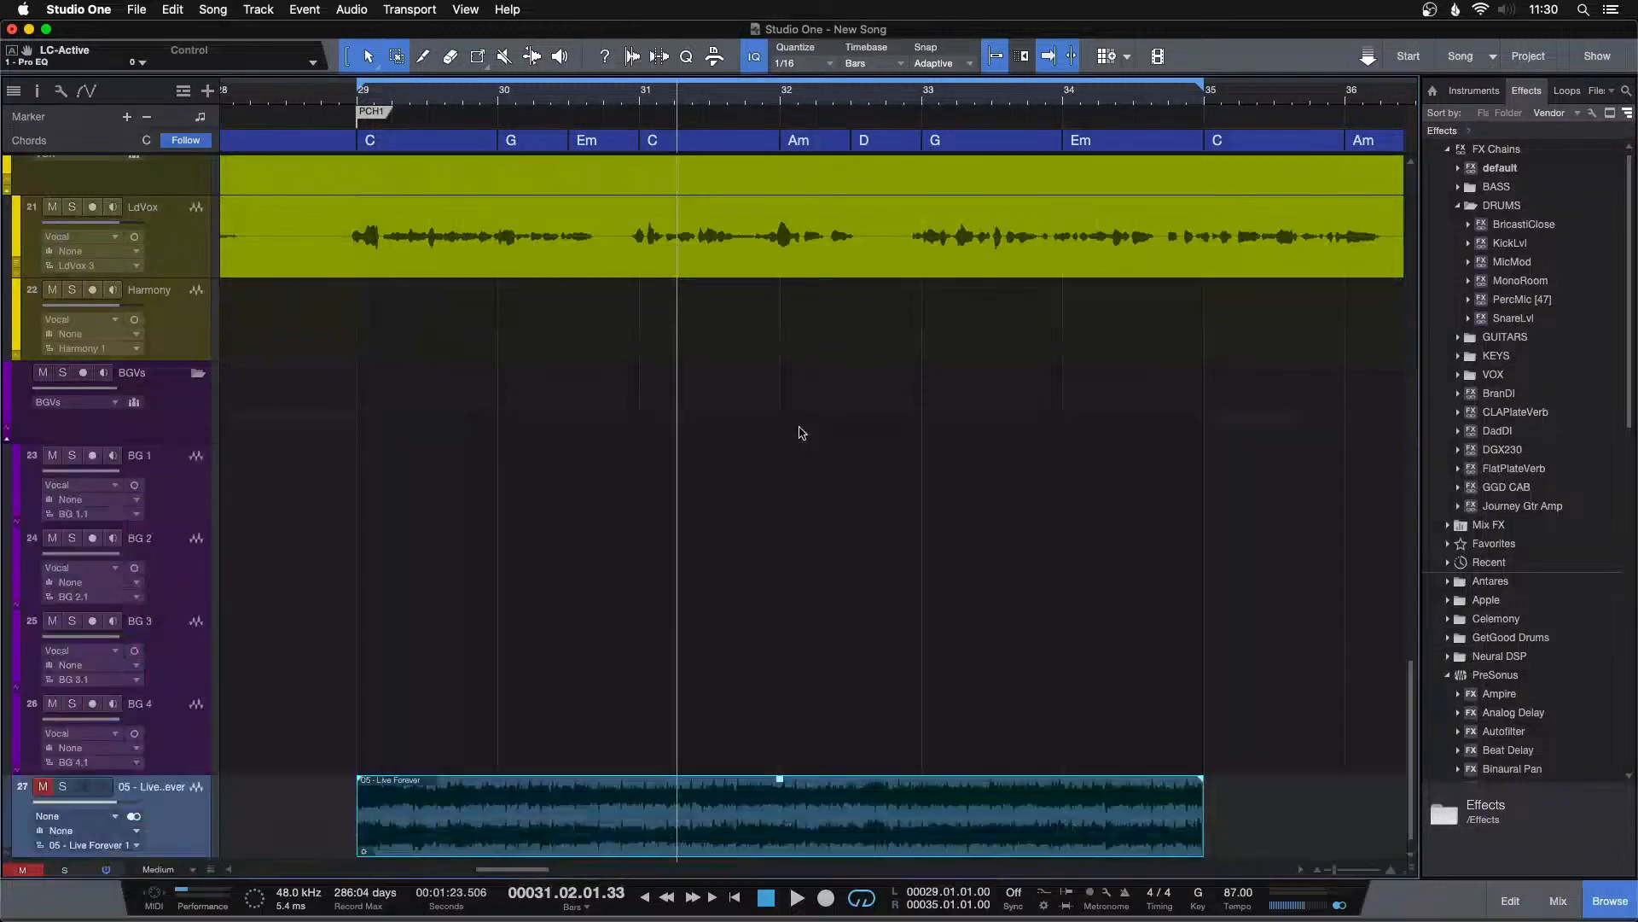
left_click(189, 380)
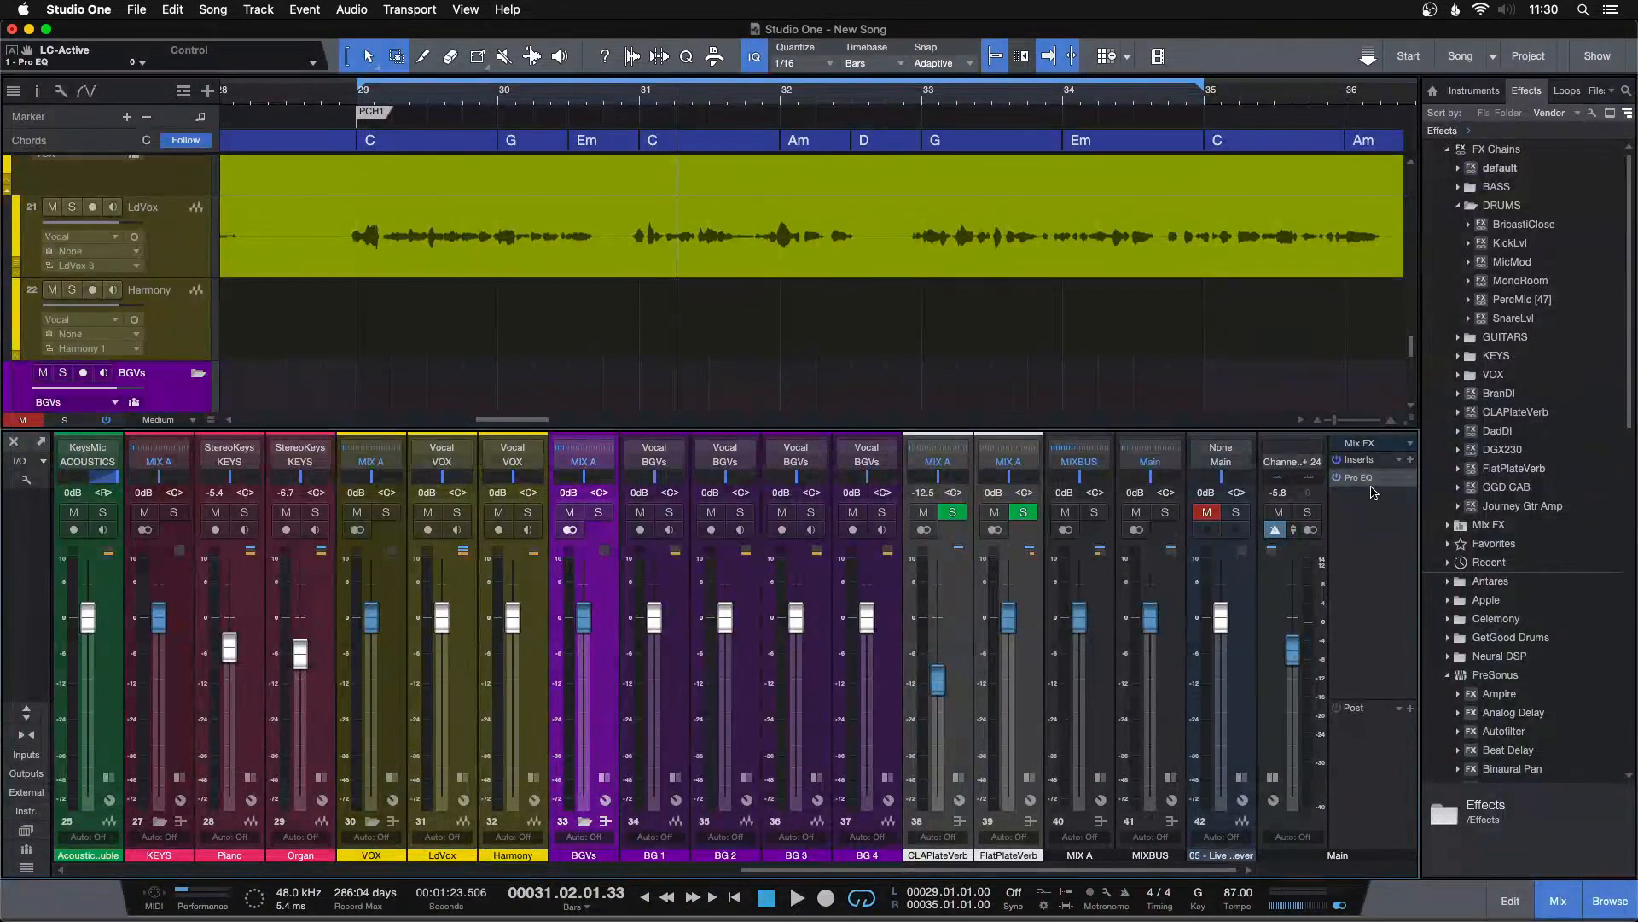
Raise the main output fader to +5.8 dB and play the loop from bar 29.
left_click(1294, 651, "alt")
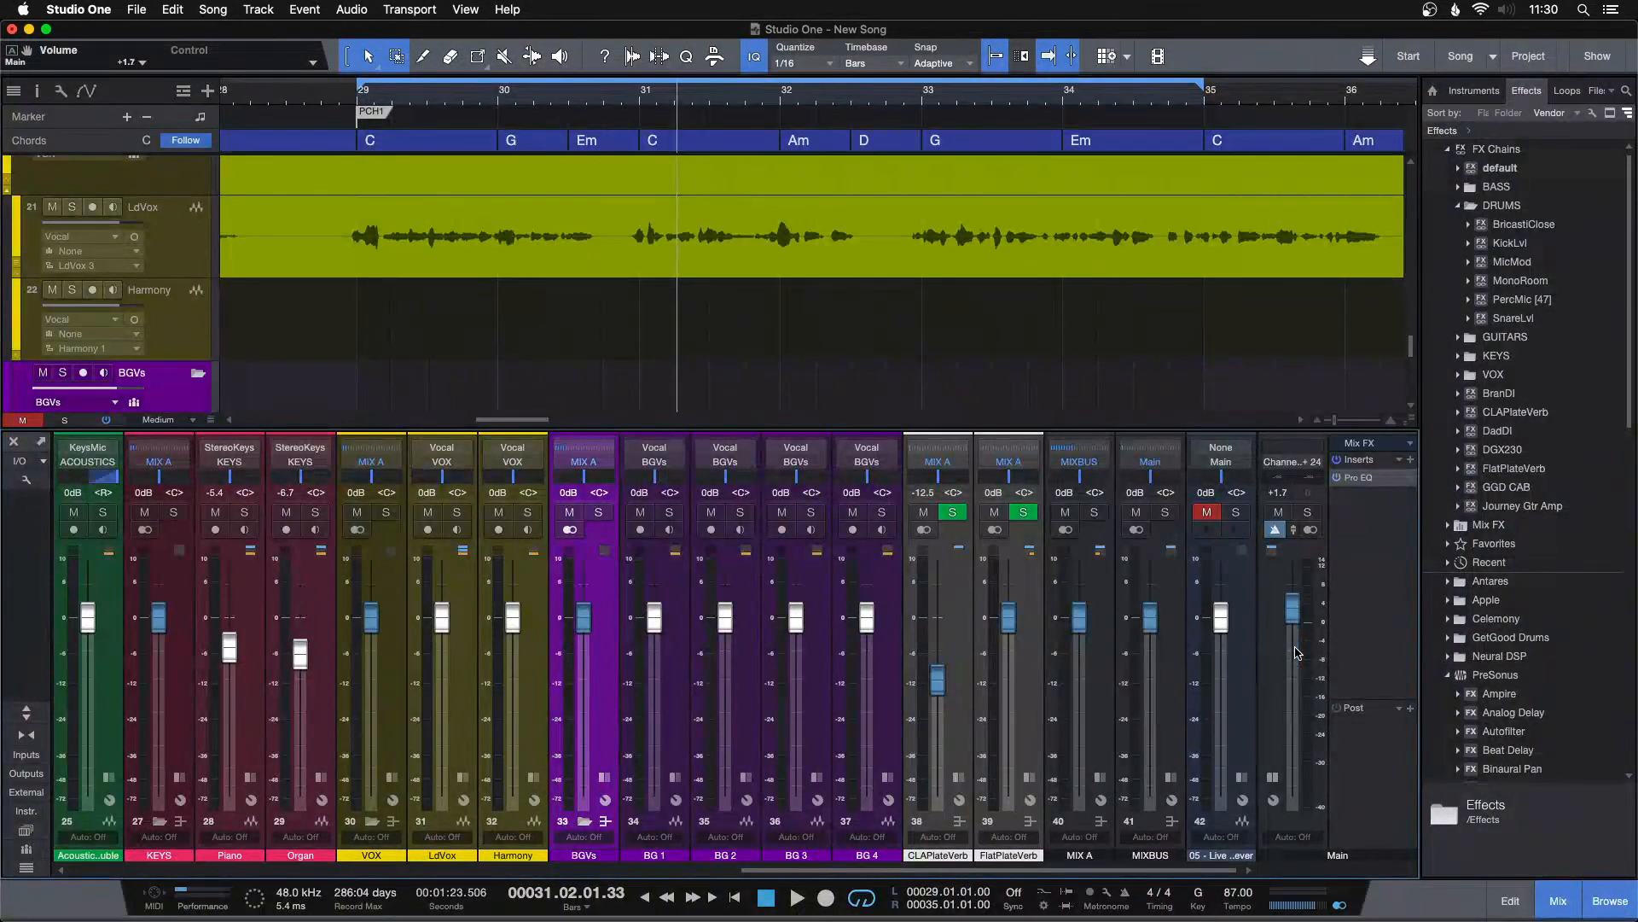
scroll(1295, 653, "up", 3)
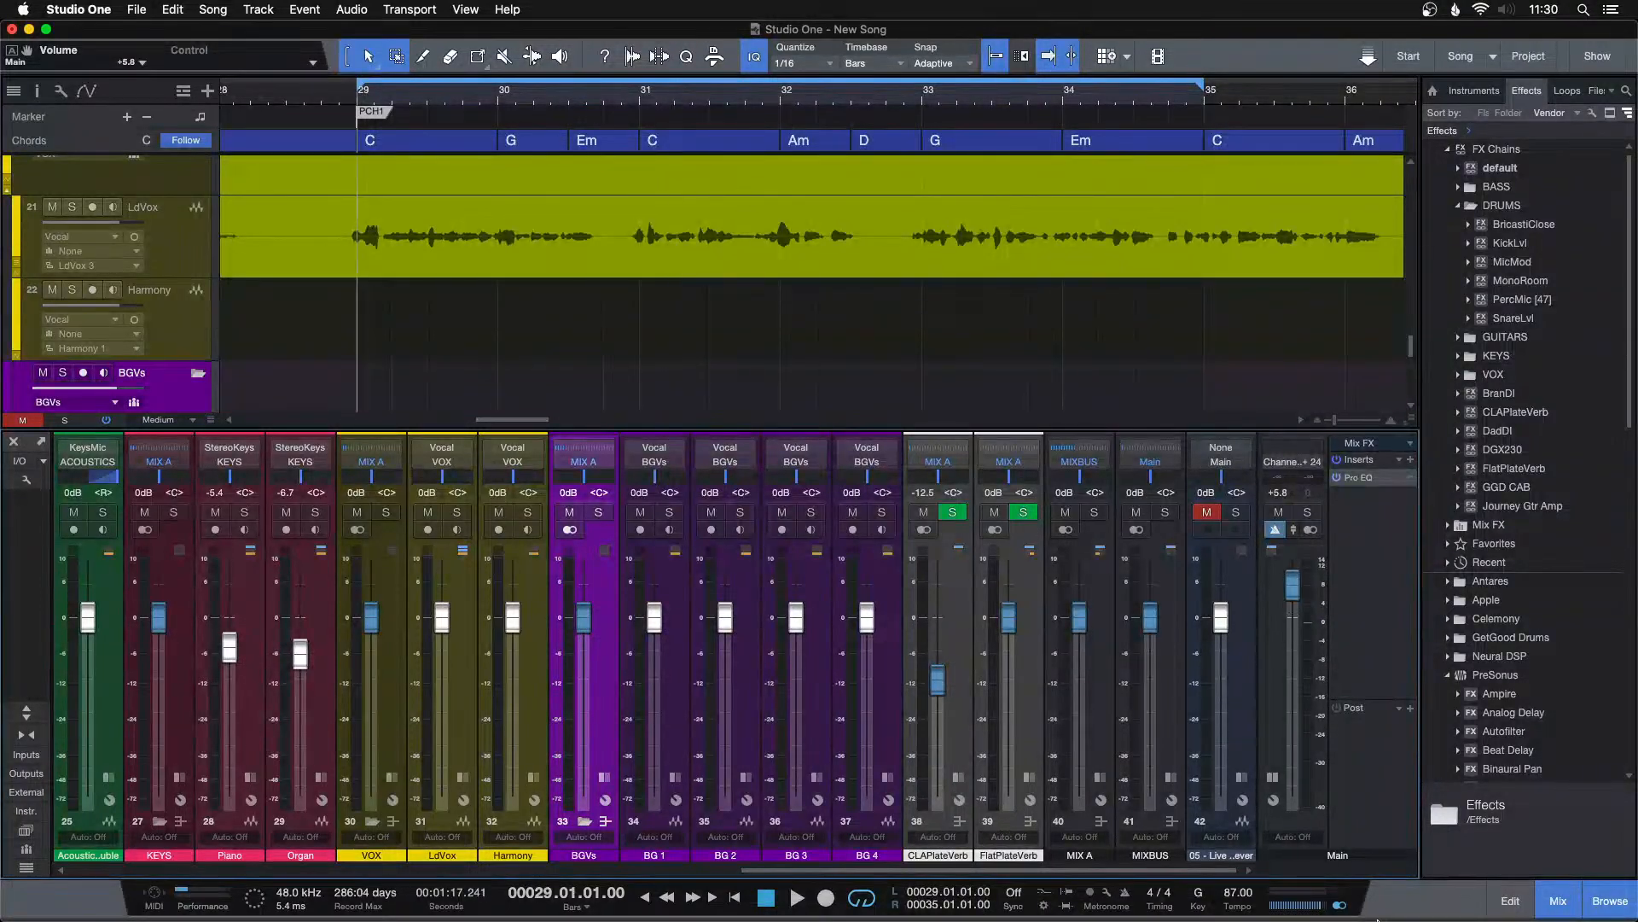
key("space")
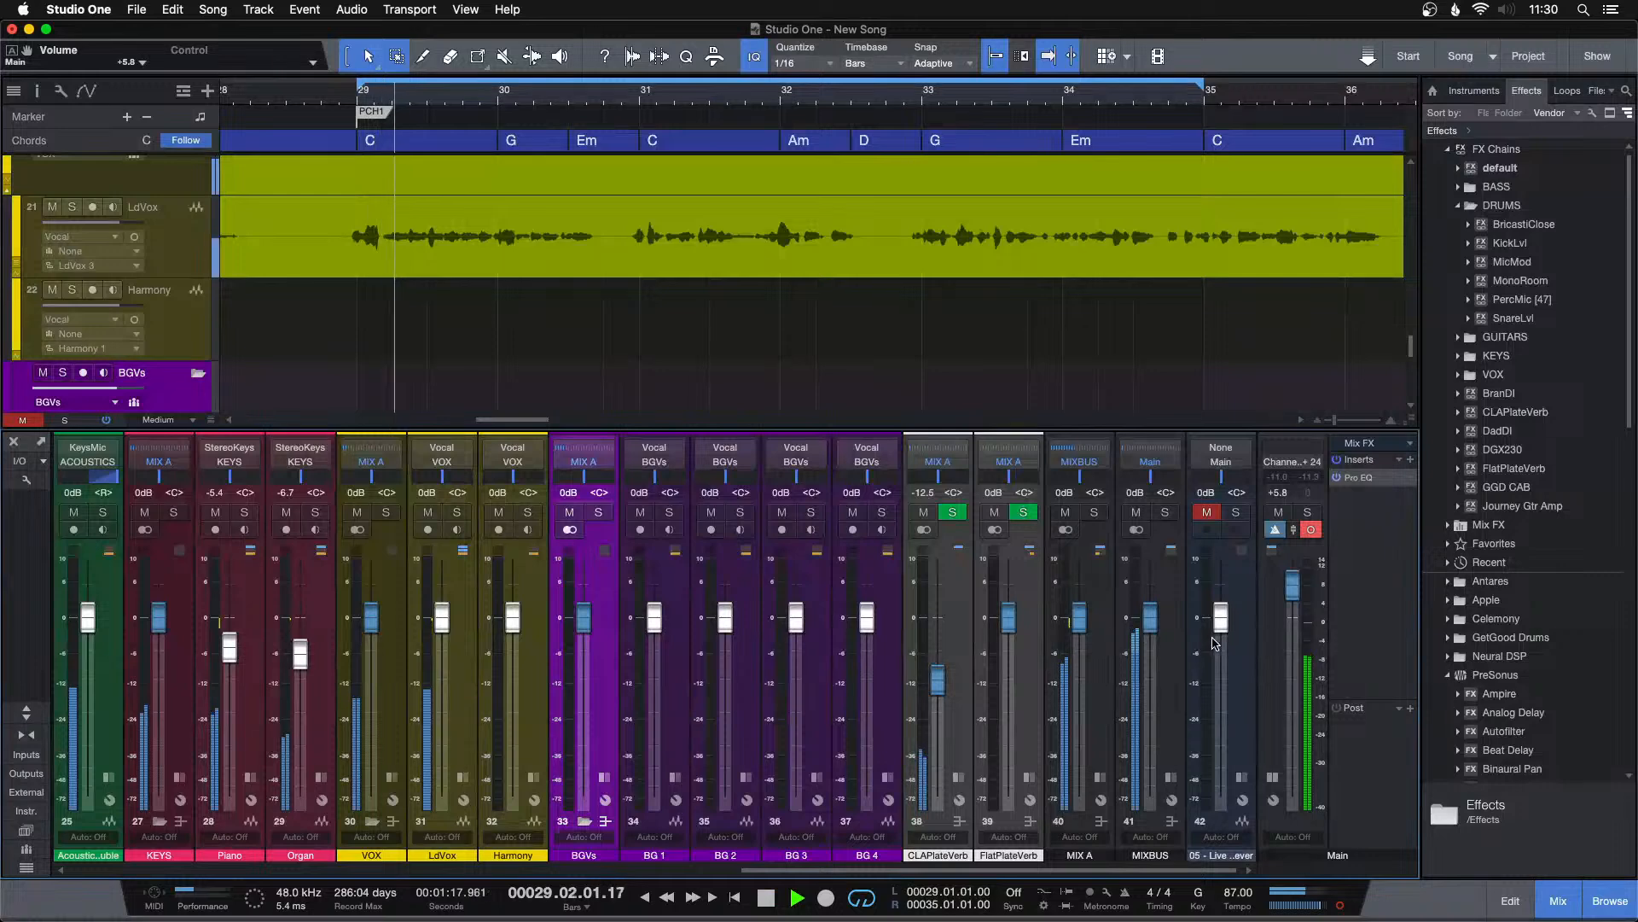
Compare the mix's filtered low end with the Live Forever reference by repeatedly soloing and unsoloing the reference channel.
left_click(1234, 512)
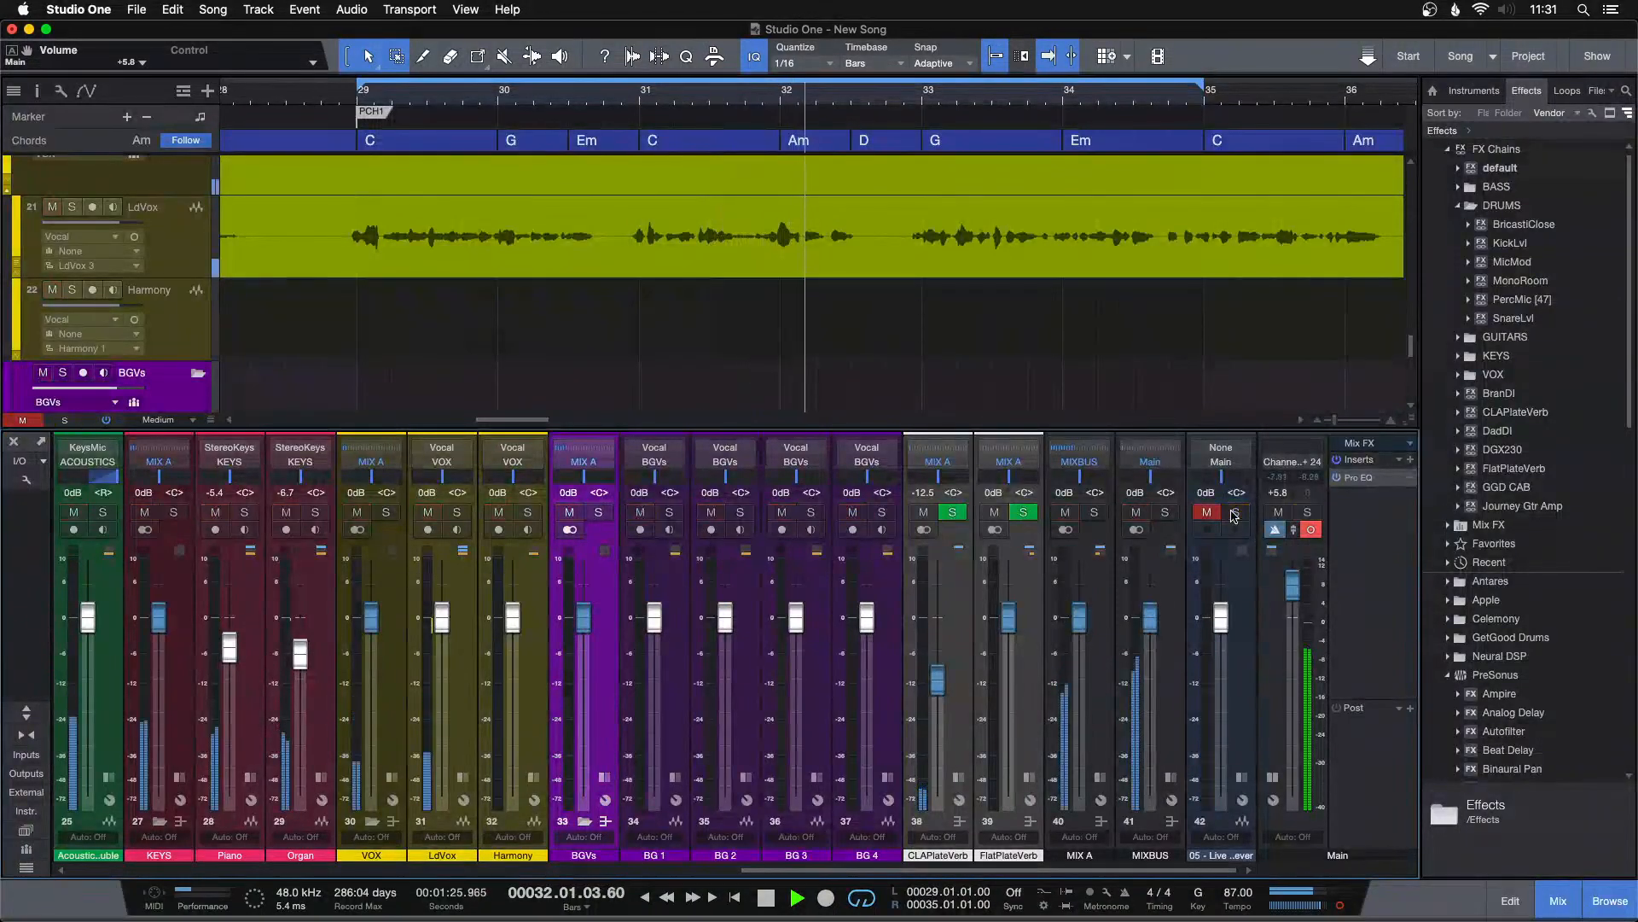
left_click(1234, 512)
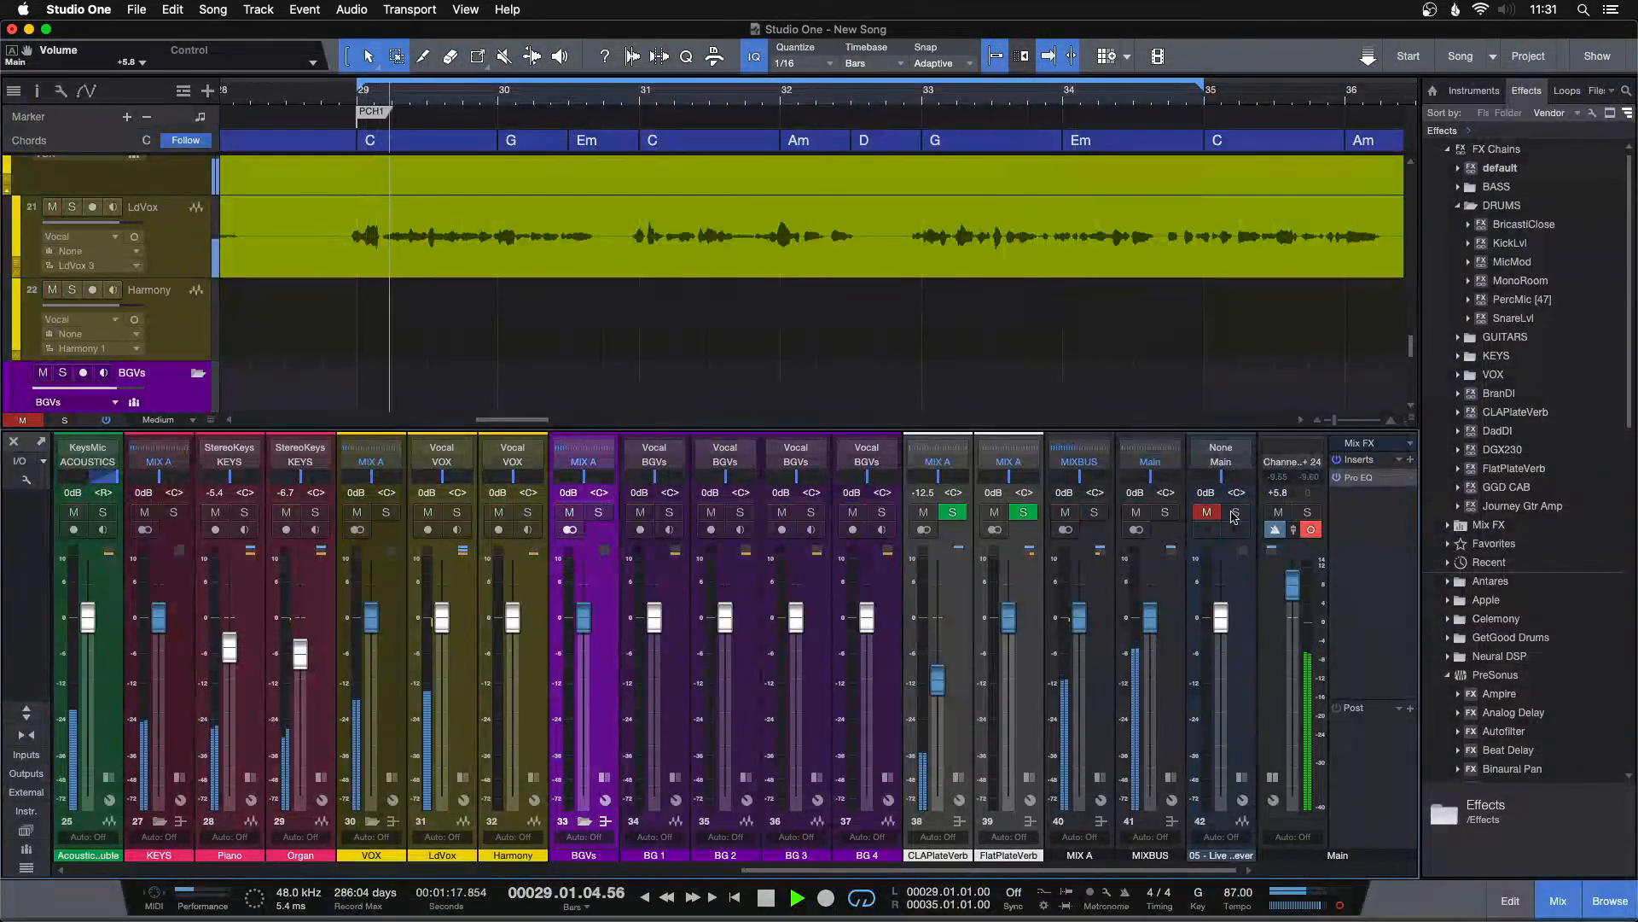
left_click(1234, 512)
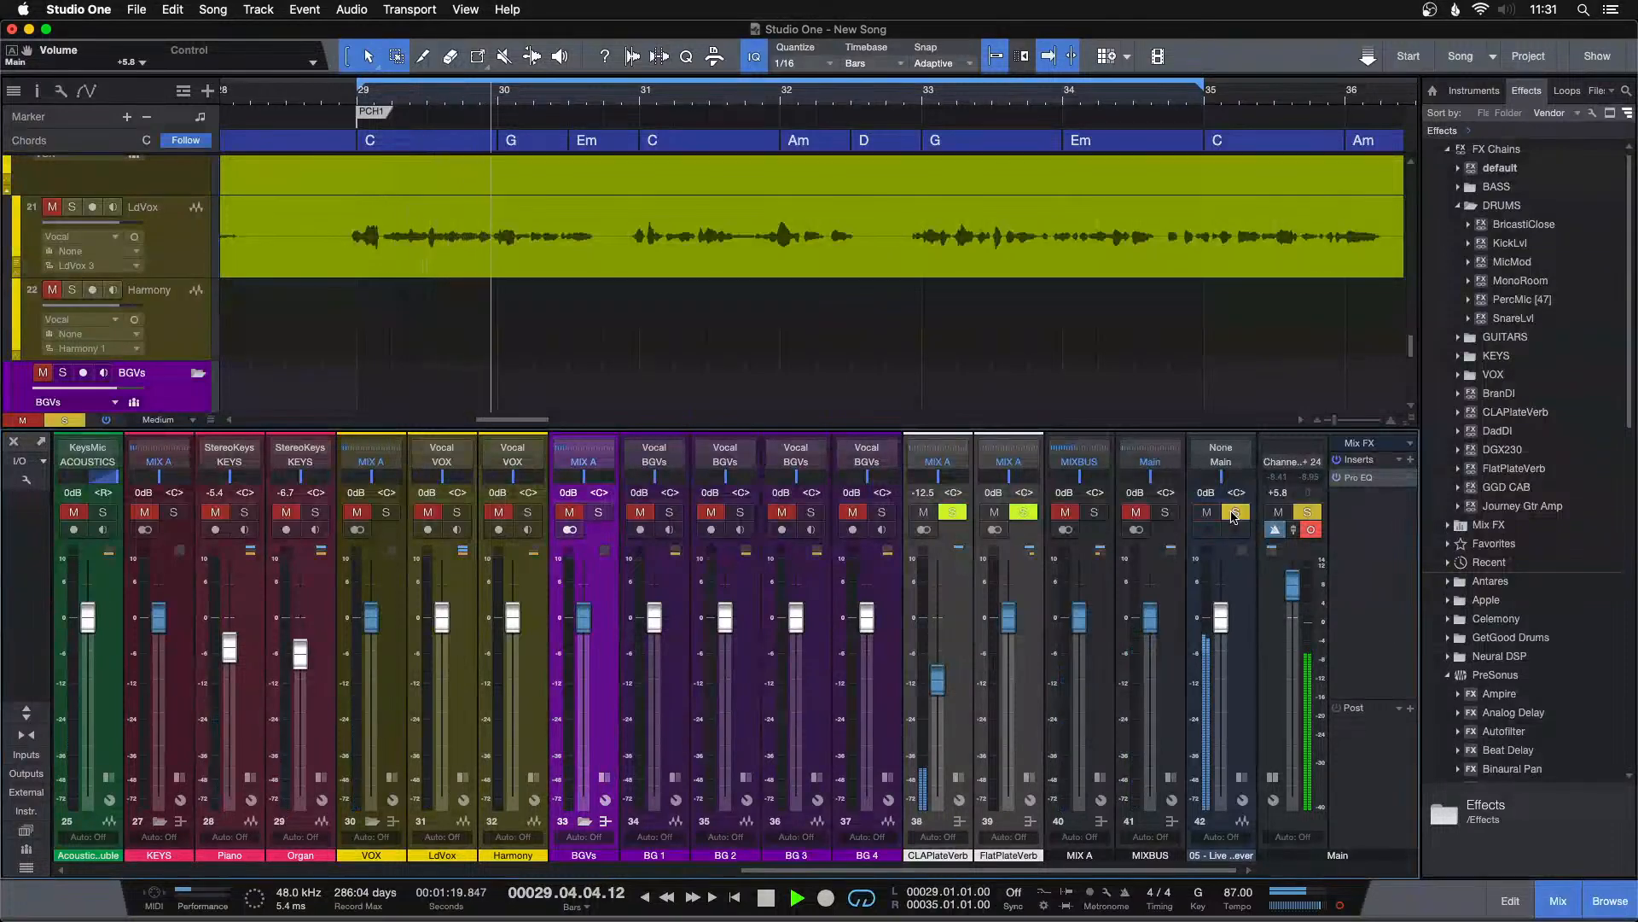
left_click(1234, 512)
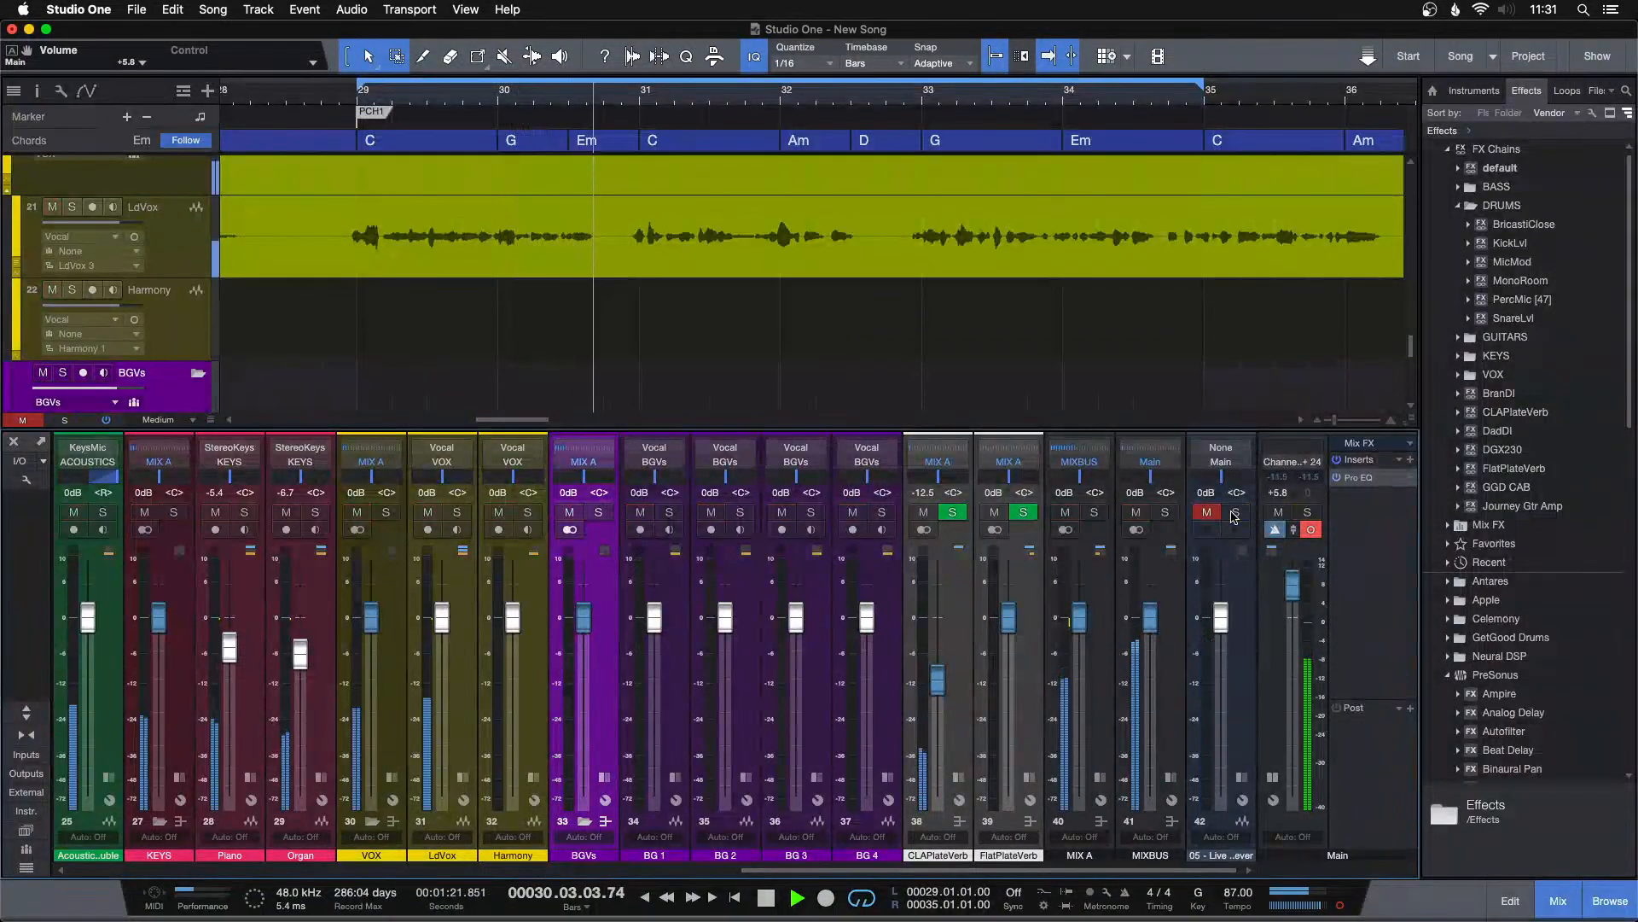
left_click(1234, 512)
left_click(1234, 514)
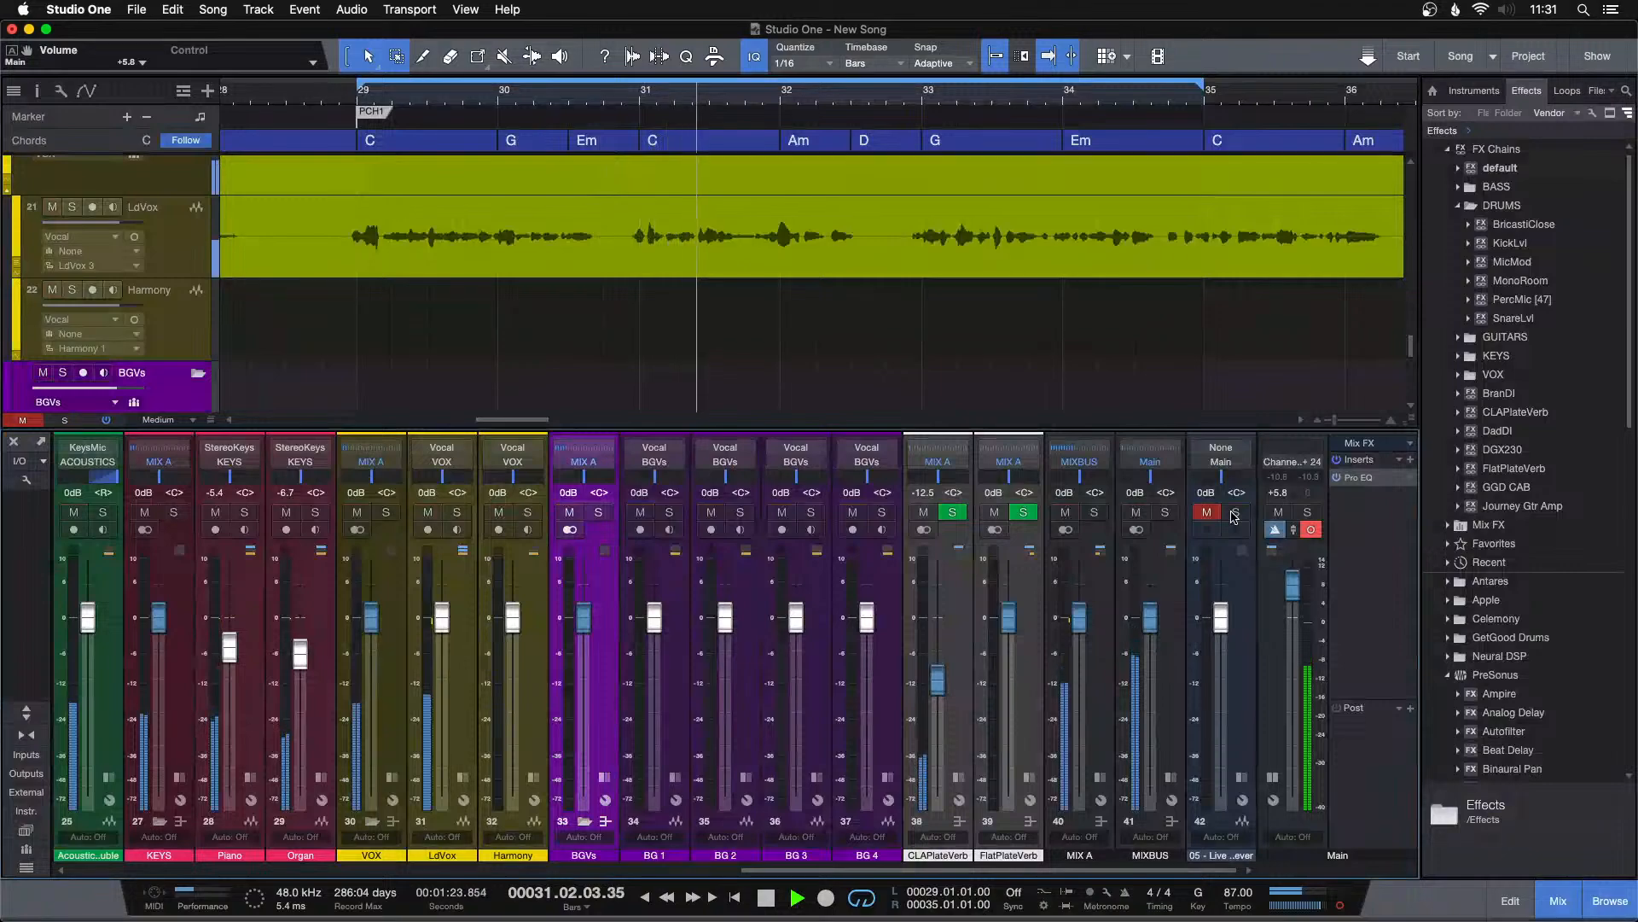
left_click(1234, 514)
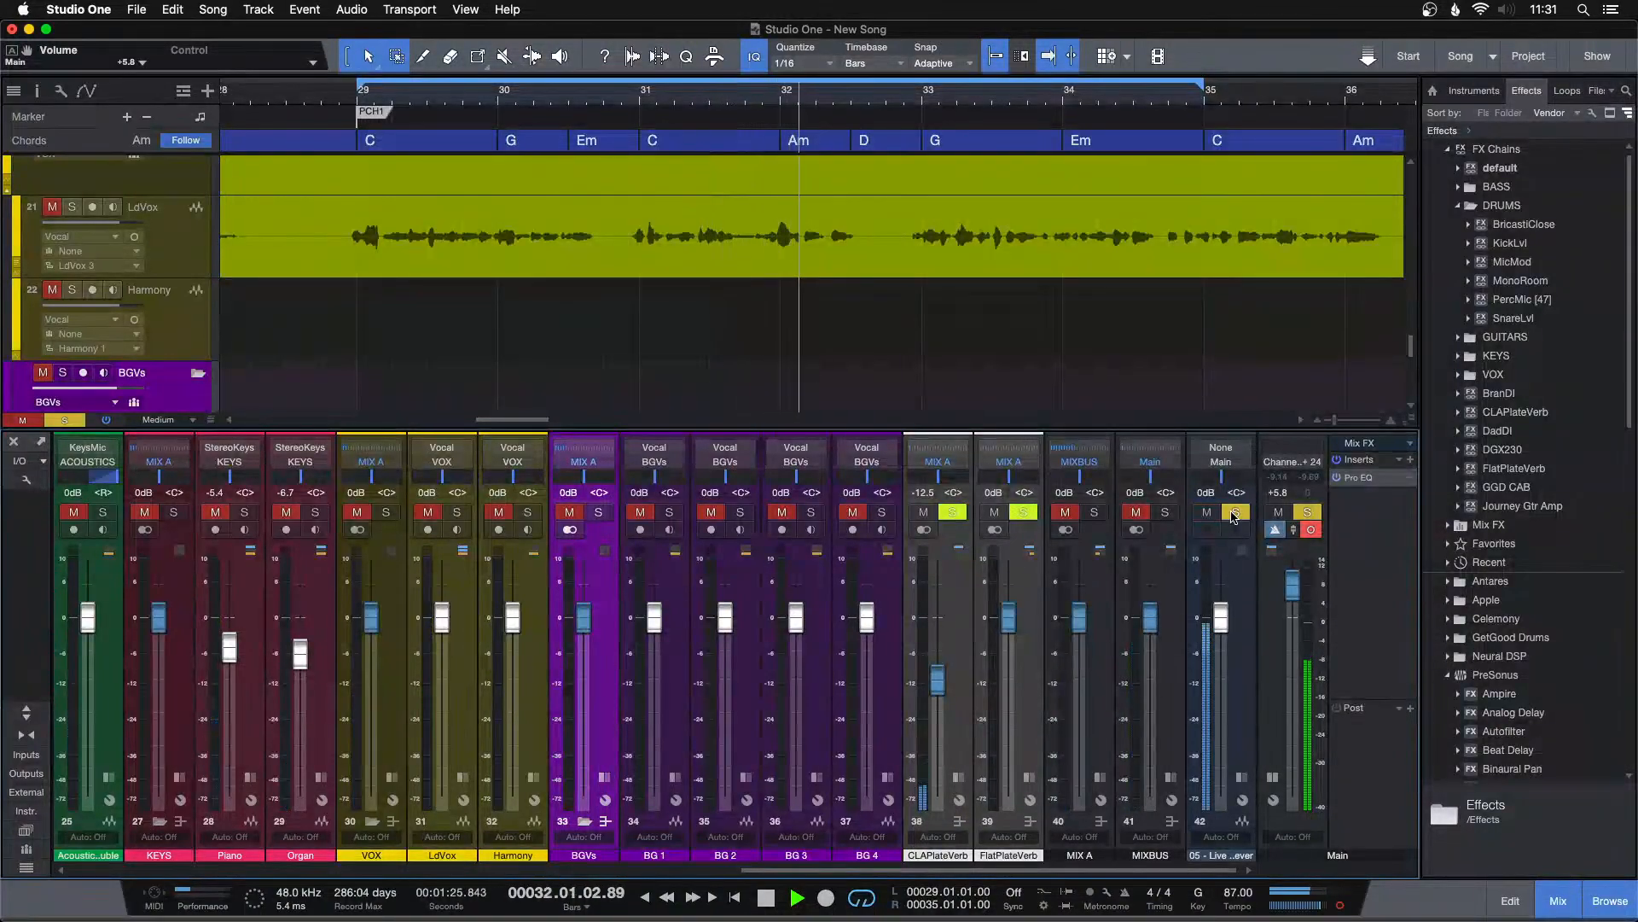
left_click(1234, 513)
Set the KickLvl fader to +0.8 dB and return to the reference channel in the mixer.
left_click_drag(904, 872, 234, 870)
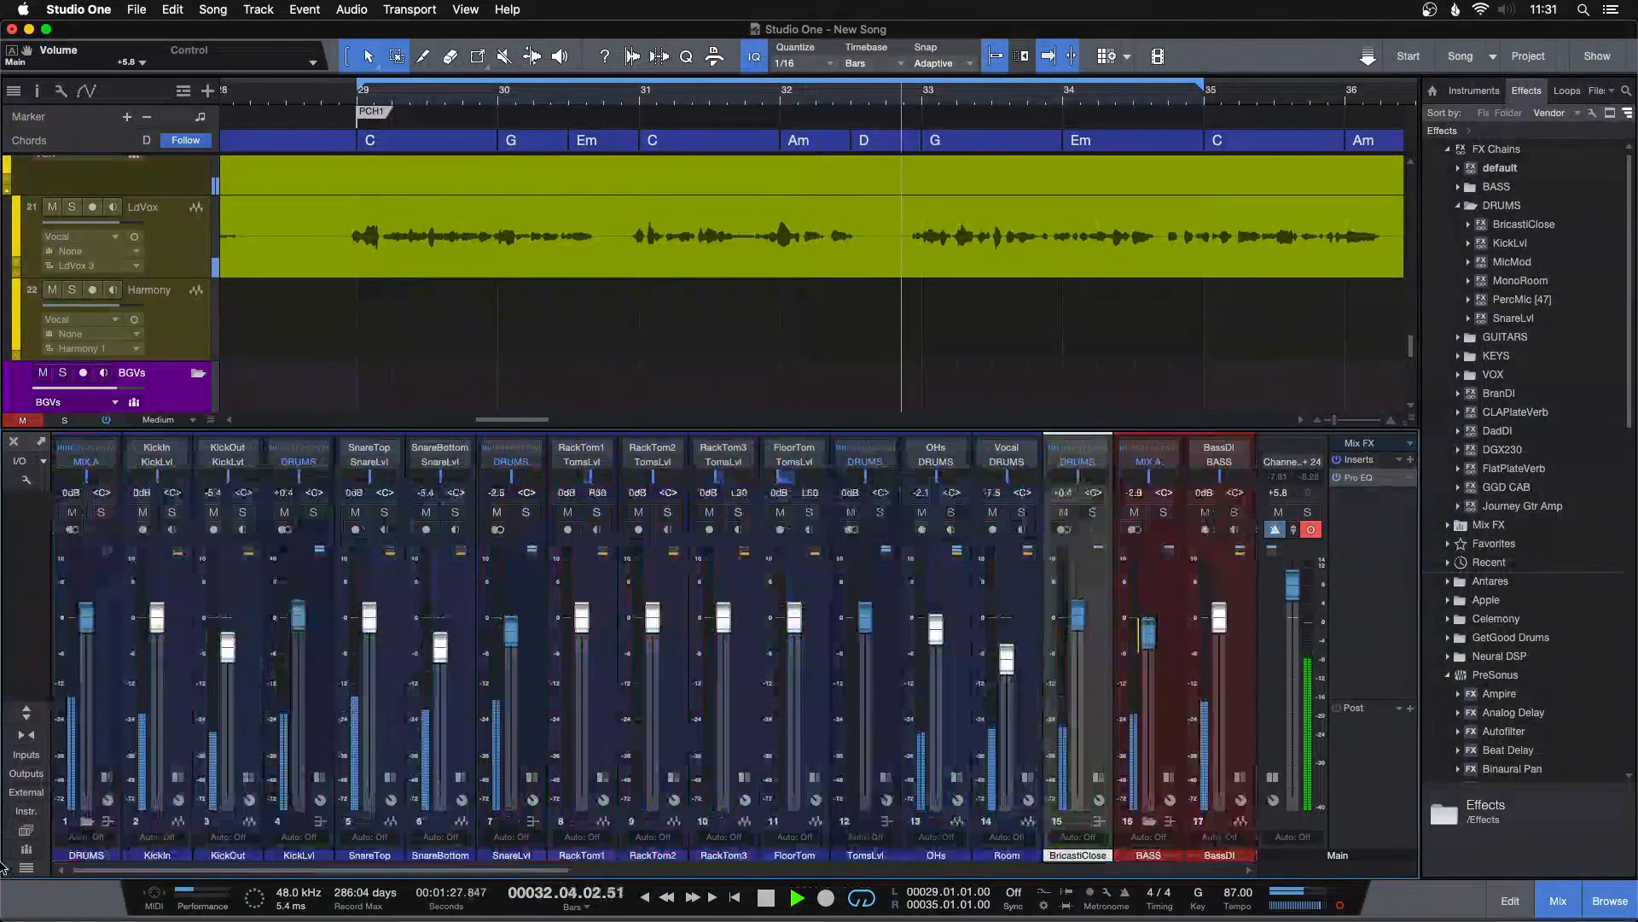
scroll(299, 630, "up", 1)
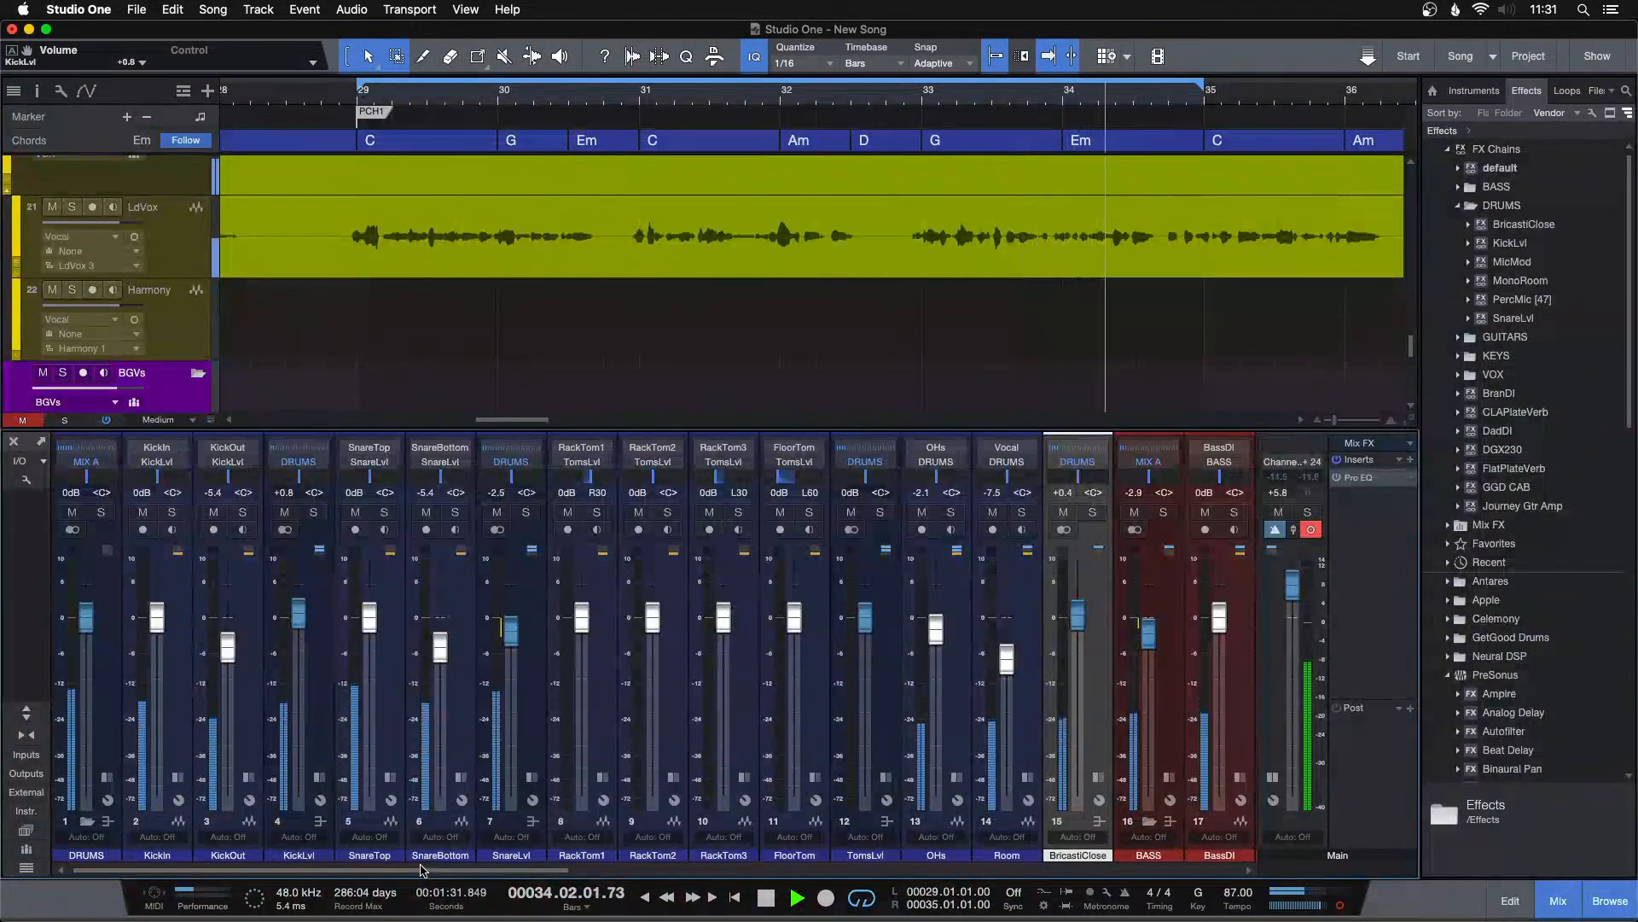
left_click_drag(431, 872, 1100, 872)
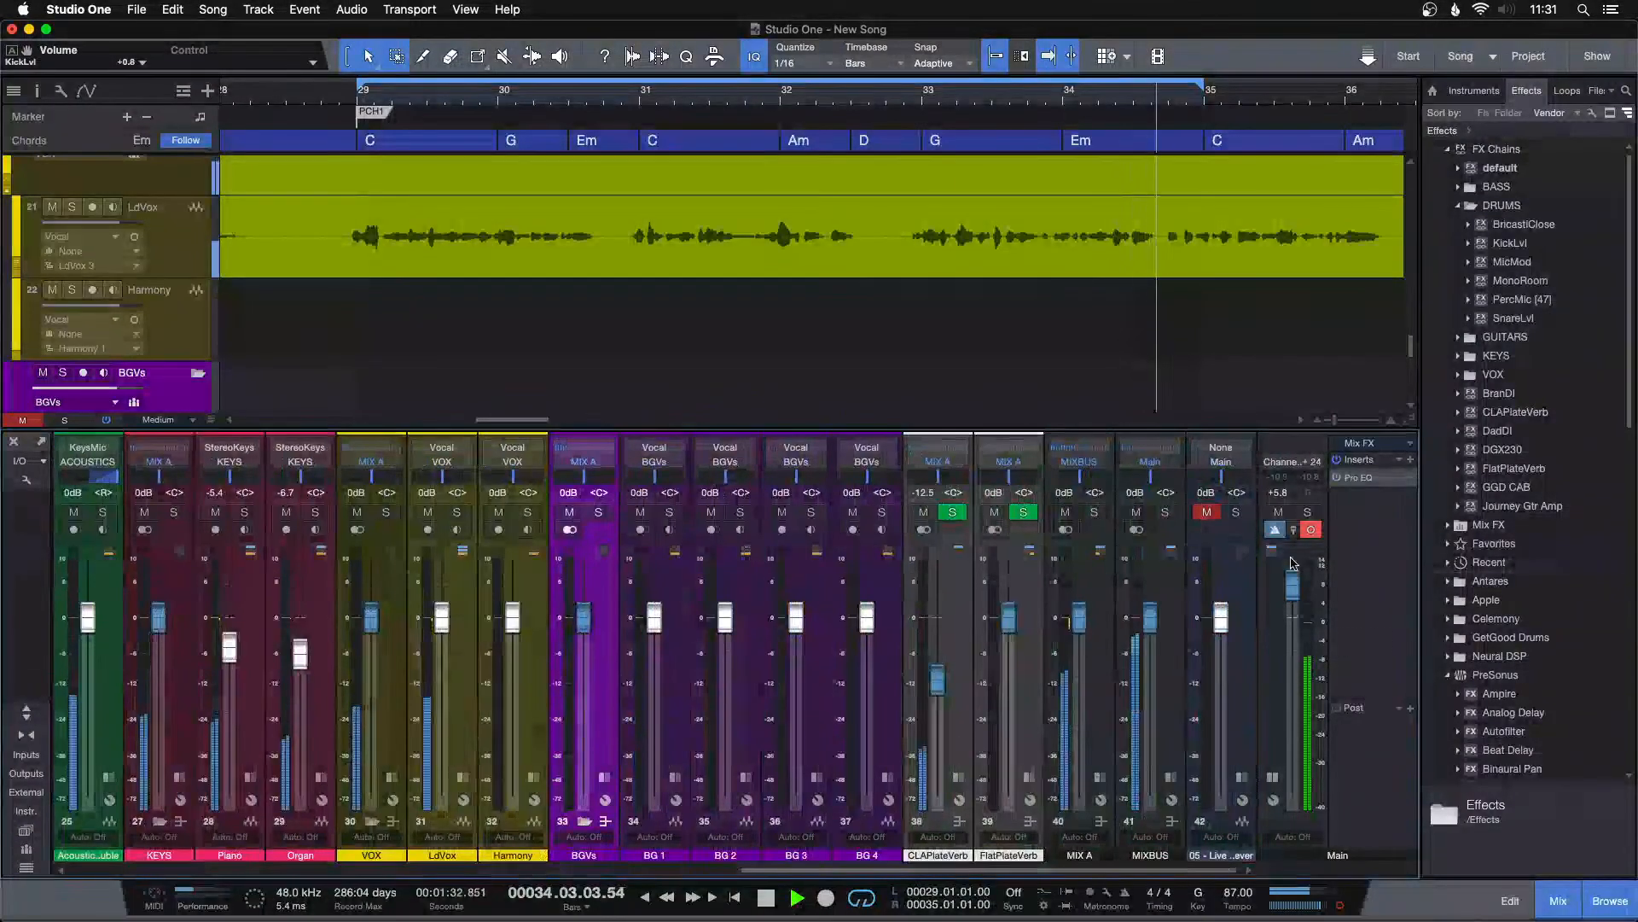
Compare the low end with the soloed reference twice more and set the SnareLvl fader to -2.1 dB.
left_click(1240, 517)
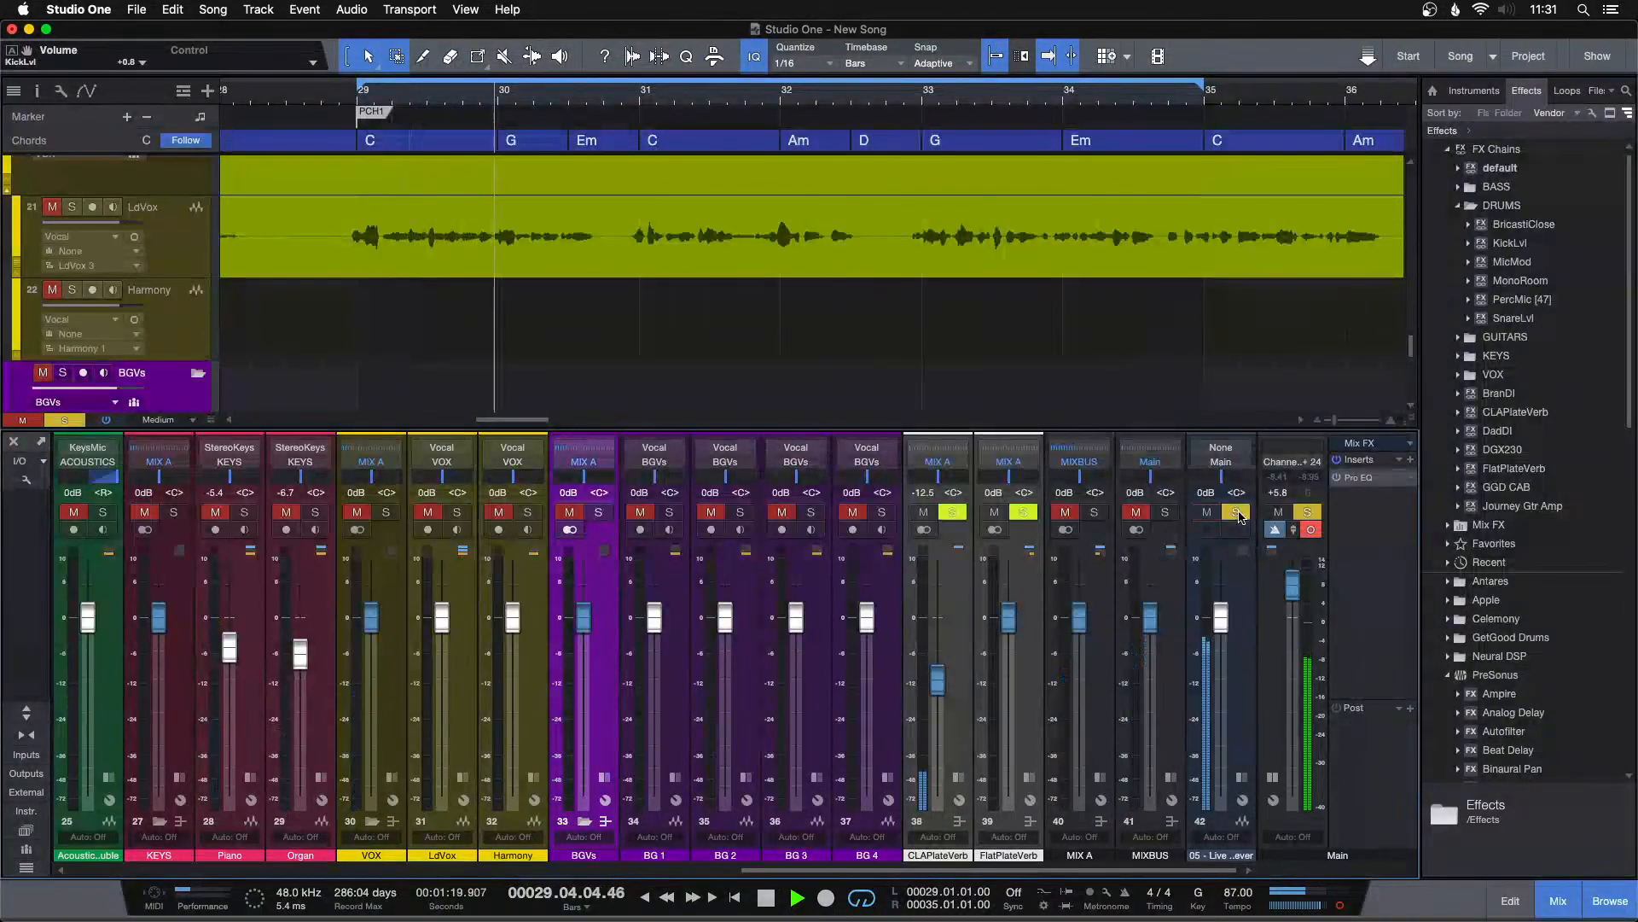
left_click(1238, 512)
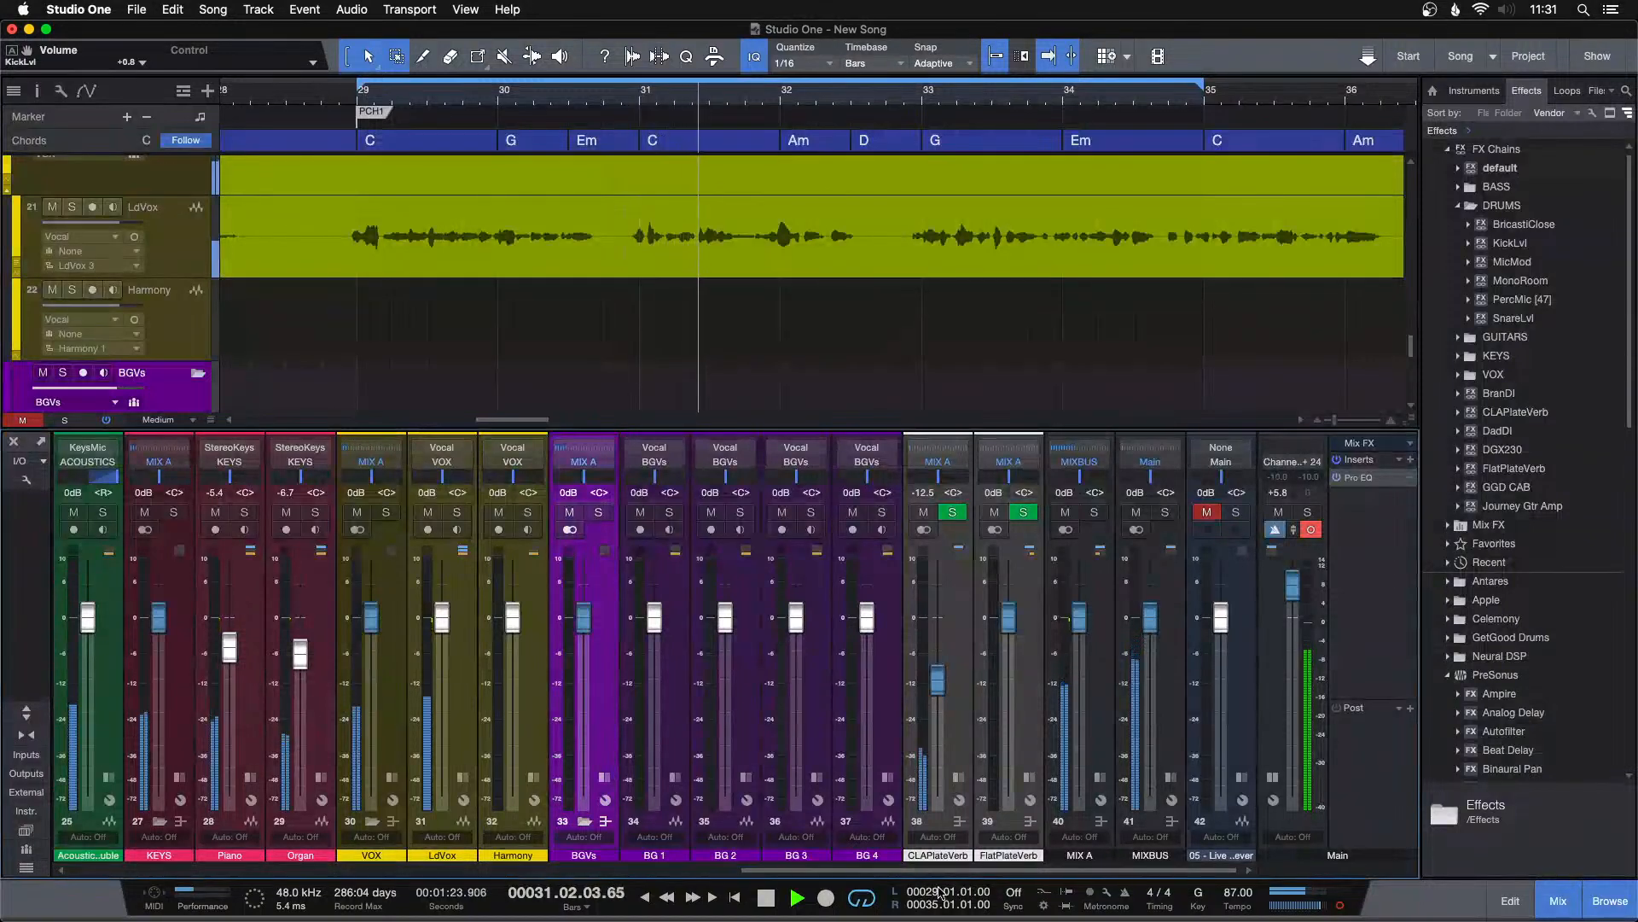
left_click(1236, 512)
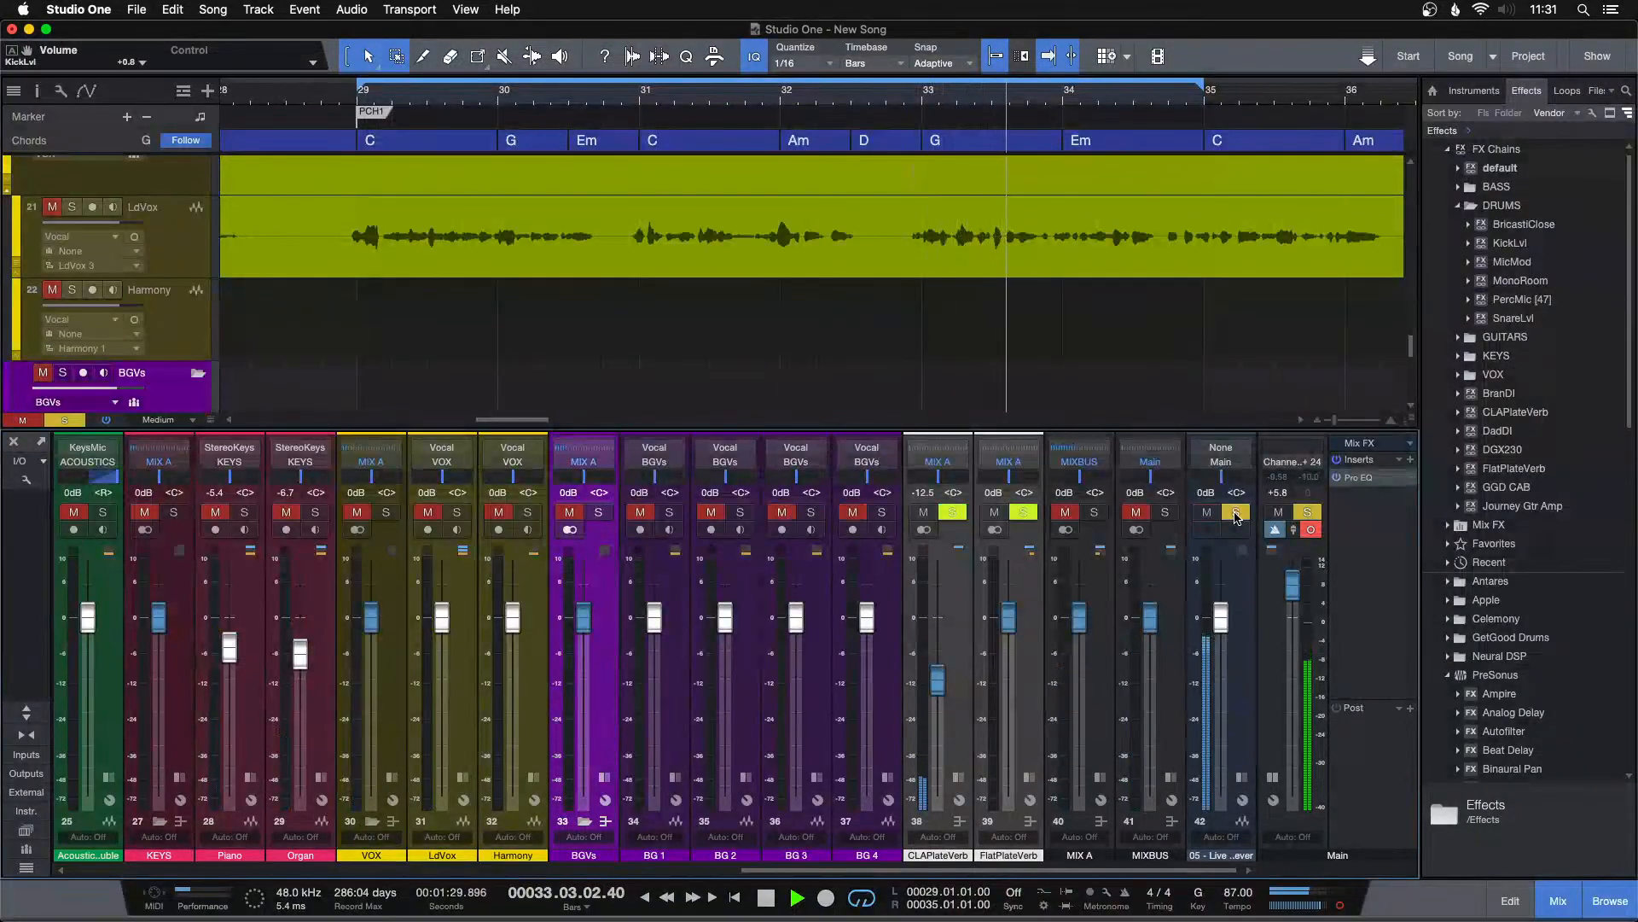
left_click(1236, 512)
scroll(307, 698, "left", 10)
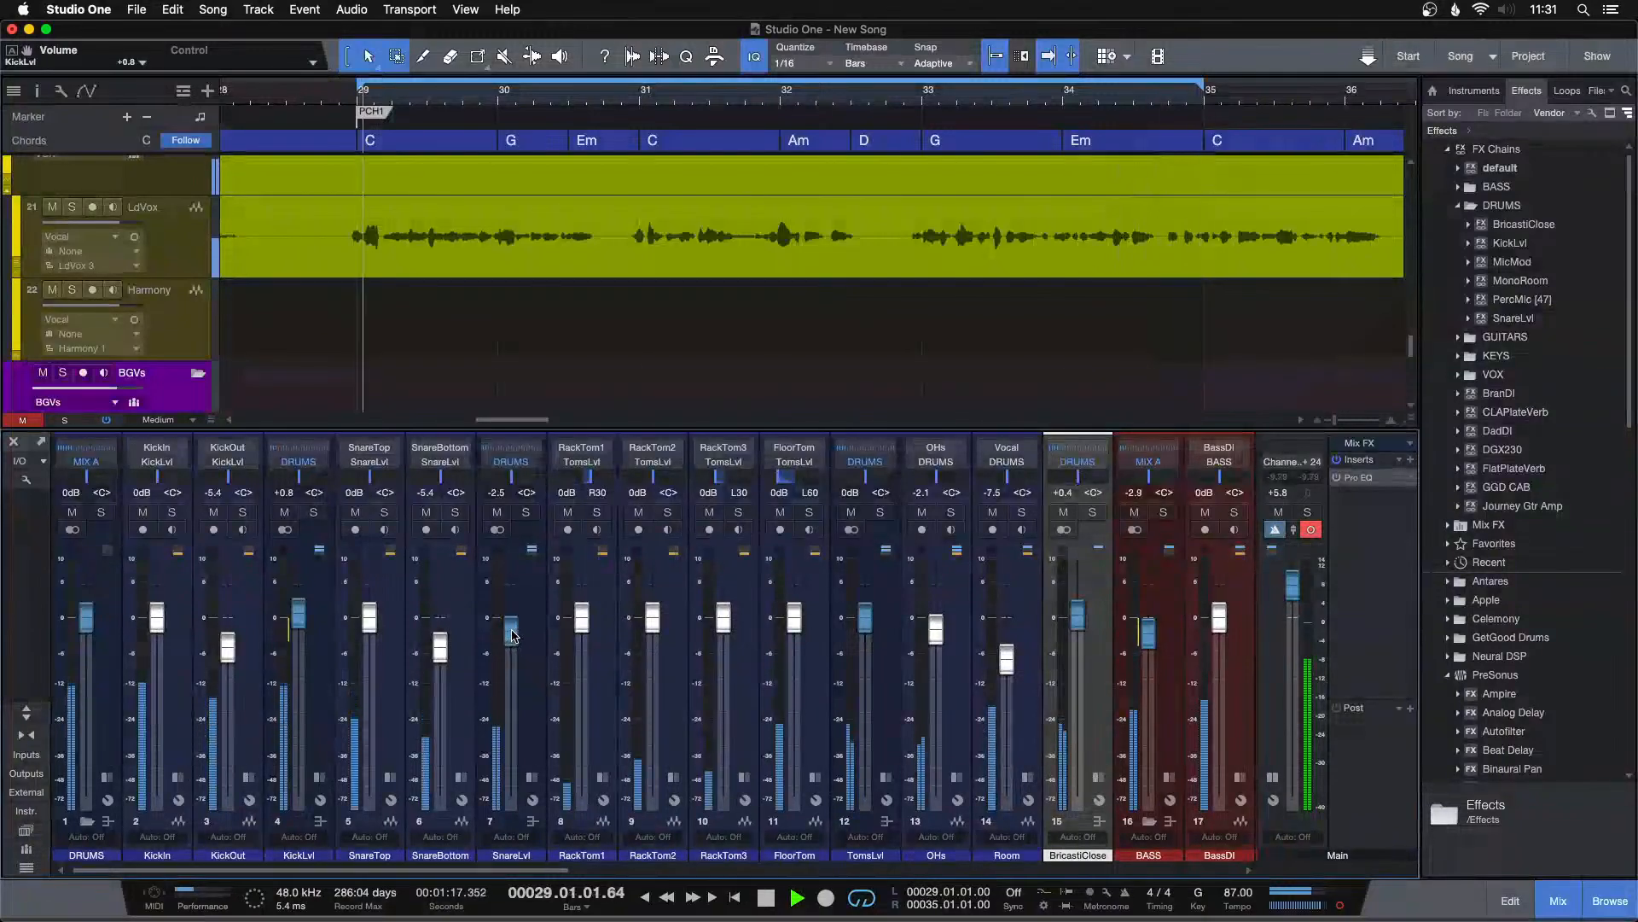
scroll(1133, 524, "right", 10)
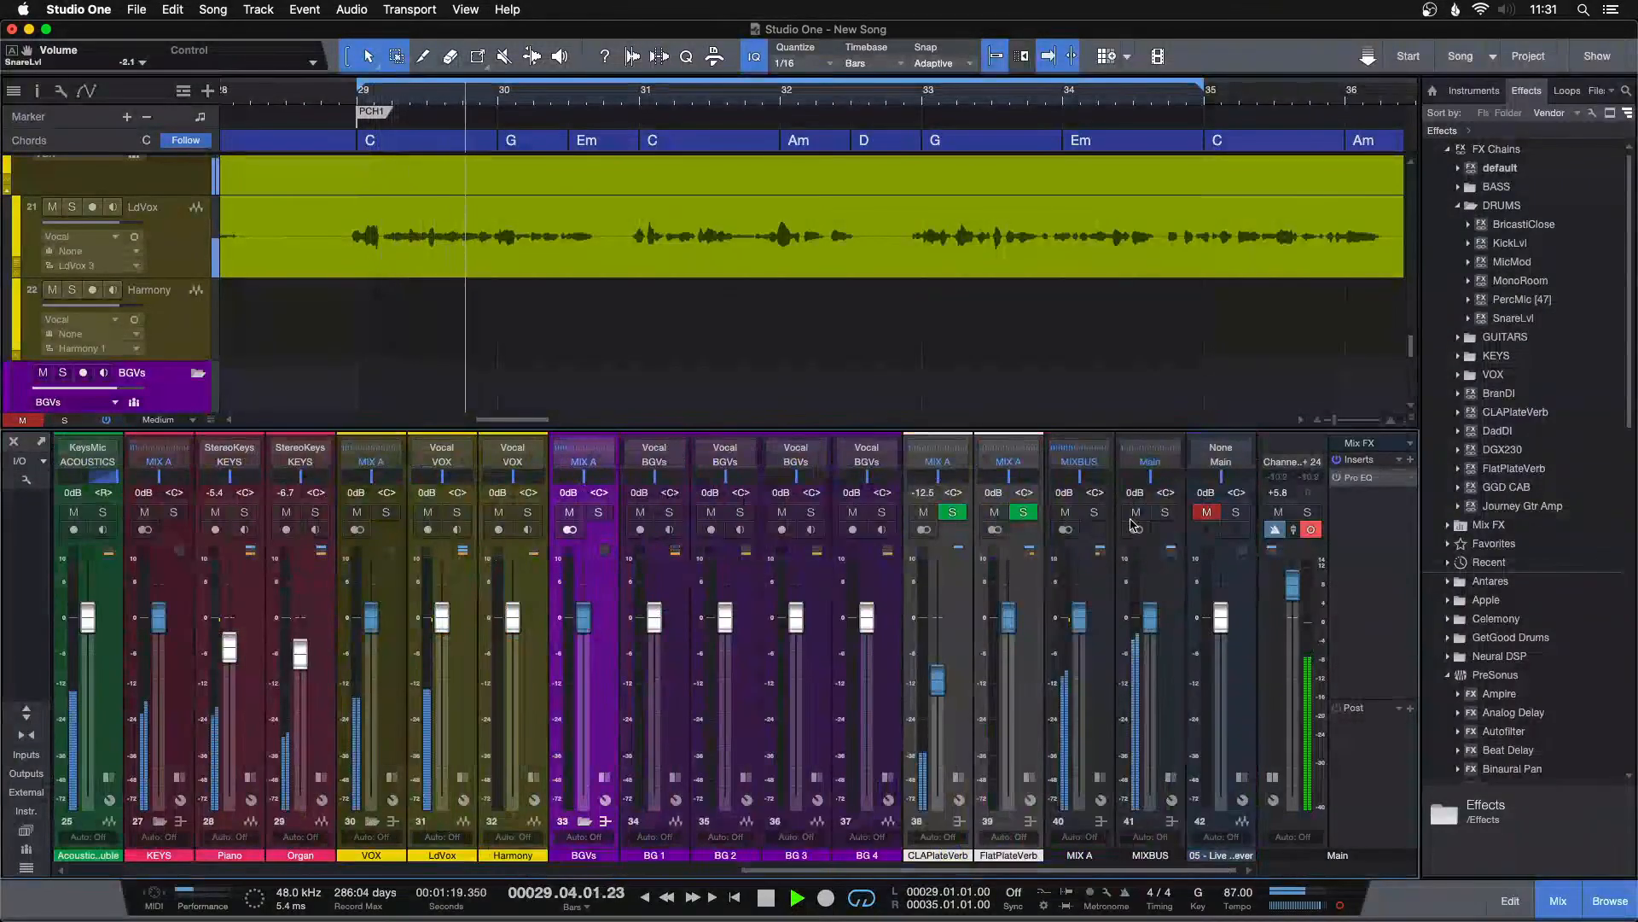
Enable the 50 Hz low cut in the main output's Pro EQ and raise the high cut to 105 Hz.
double_click(1361, 478)
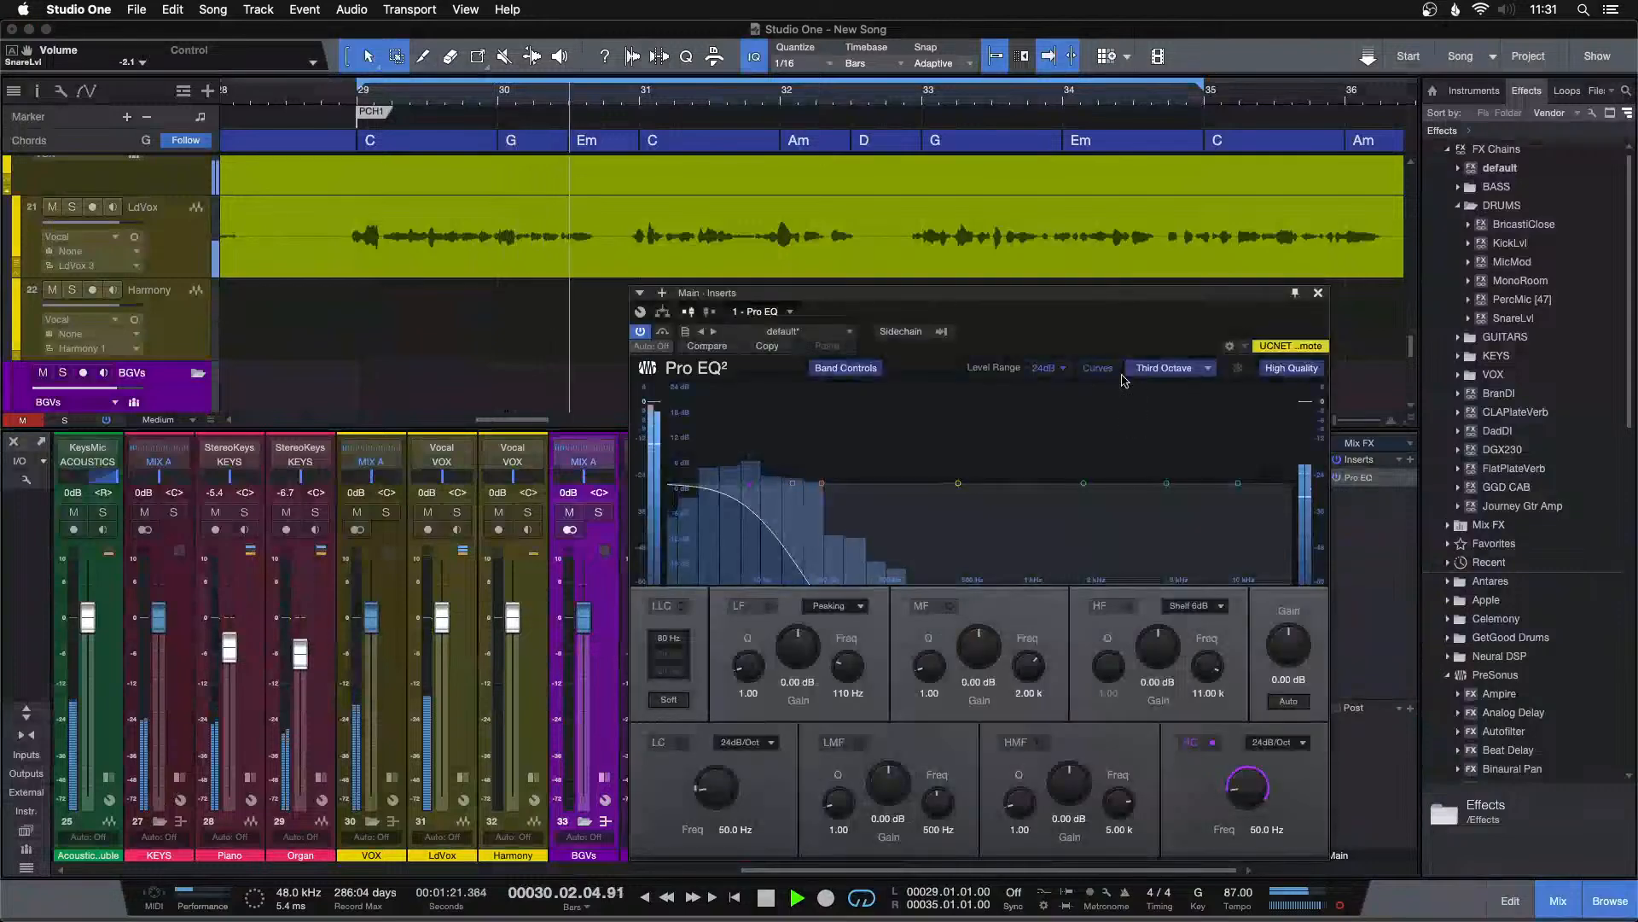
left_click_drag(1110, 293, 850, 300)
left_click(405, 757)
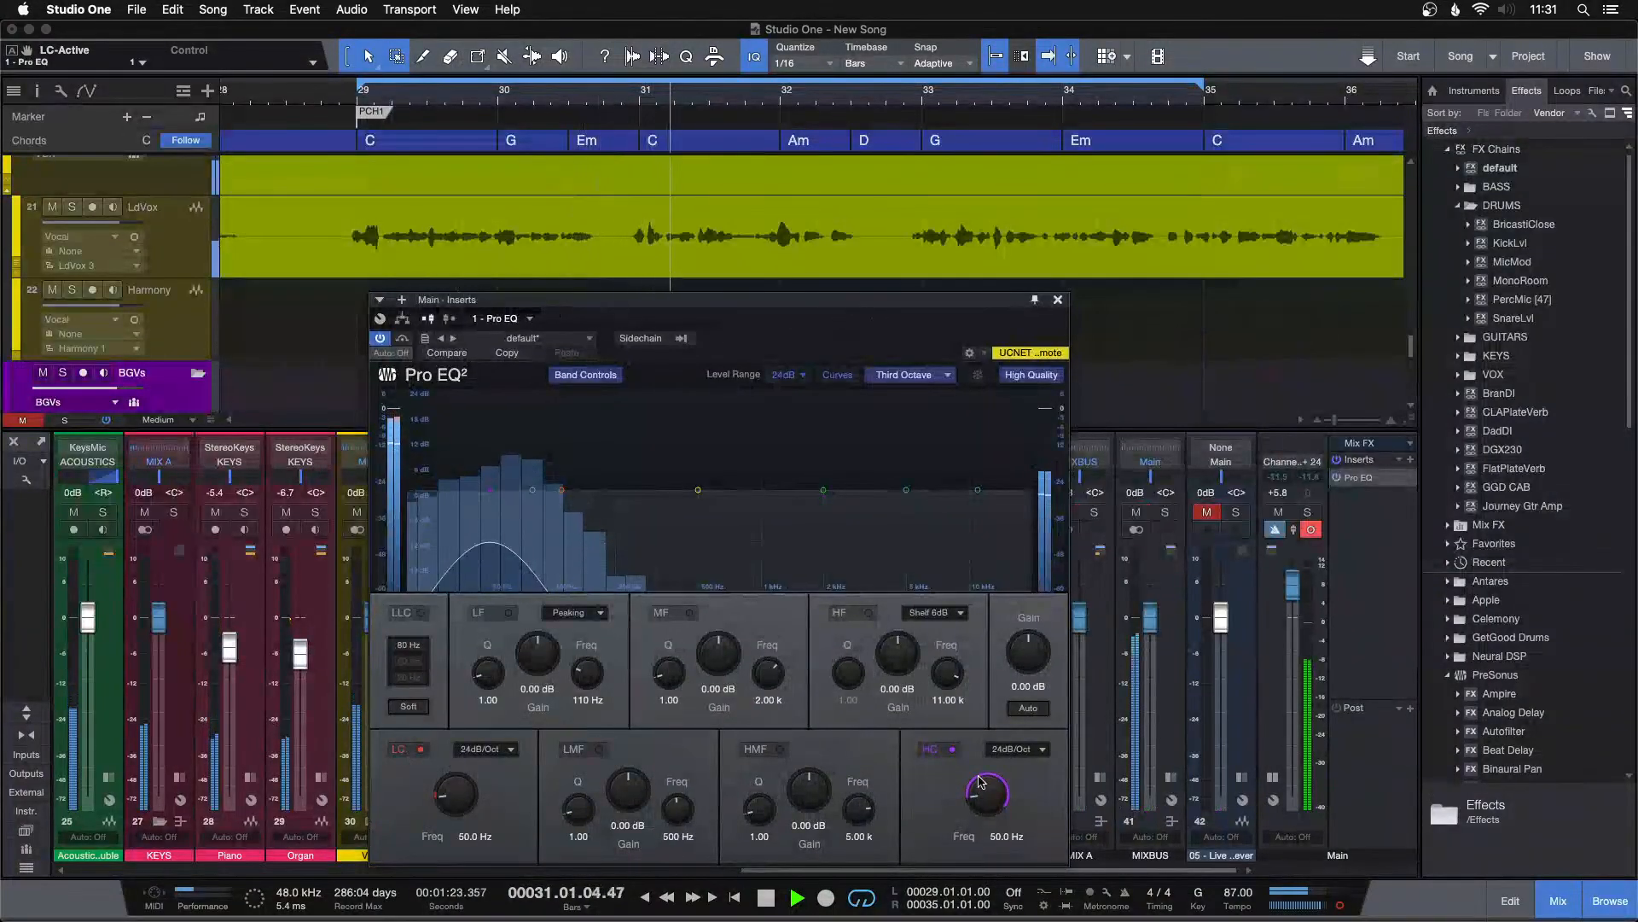
scroll(983, 783, "up", 5)
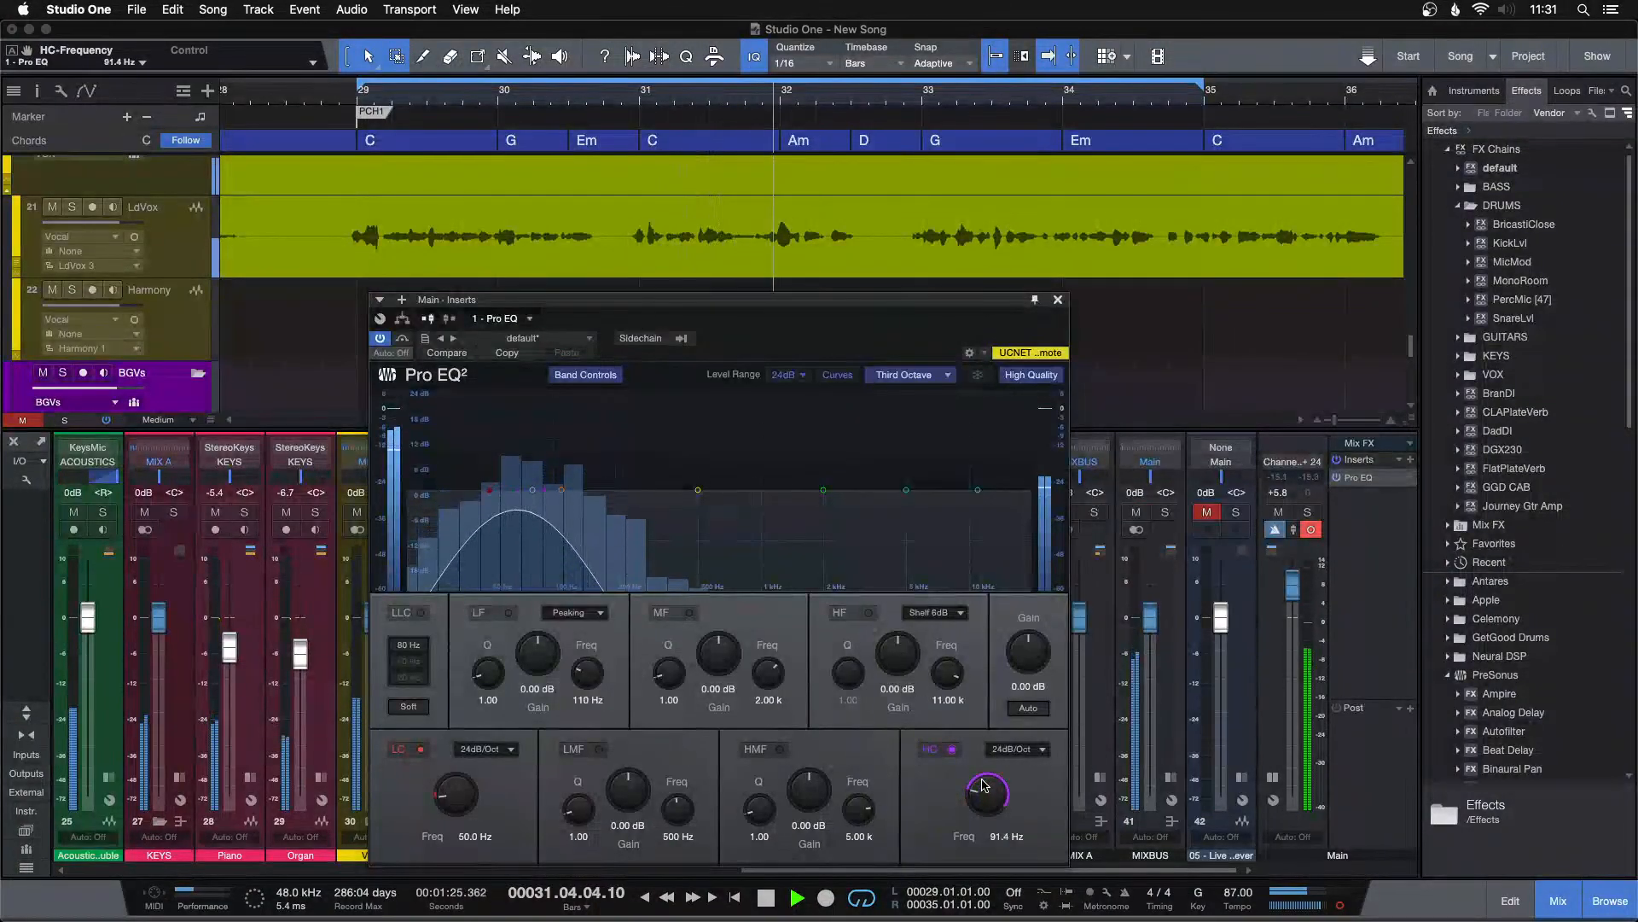
scroll(983, 783, "up", 2)
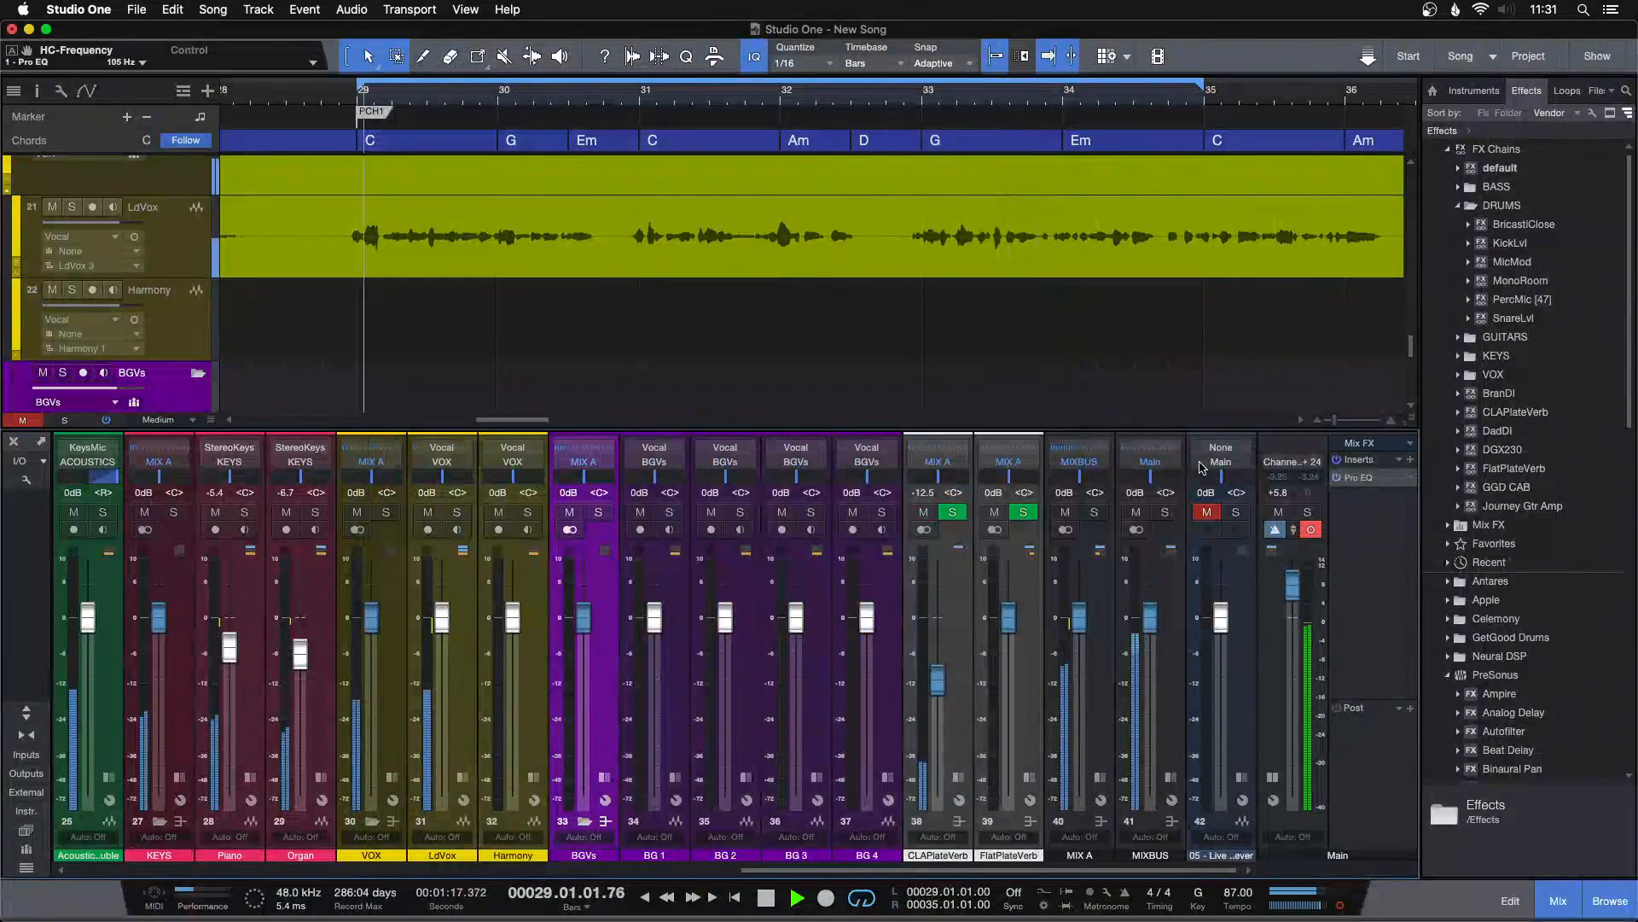
Compare the 50 to 105 Hz band of the mix and the reference by toggling the reference channel's solo.
left_click(1236, 512)
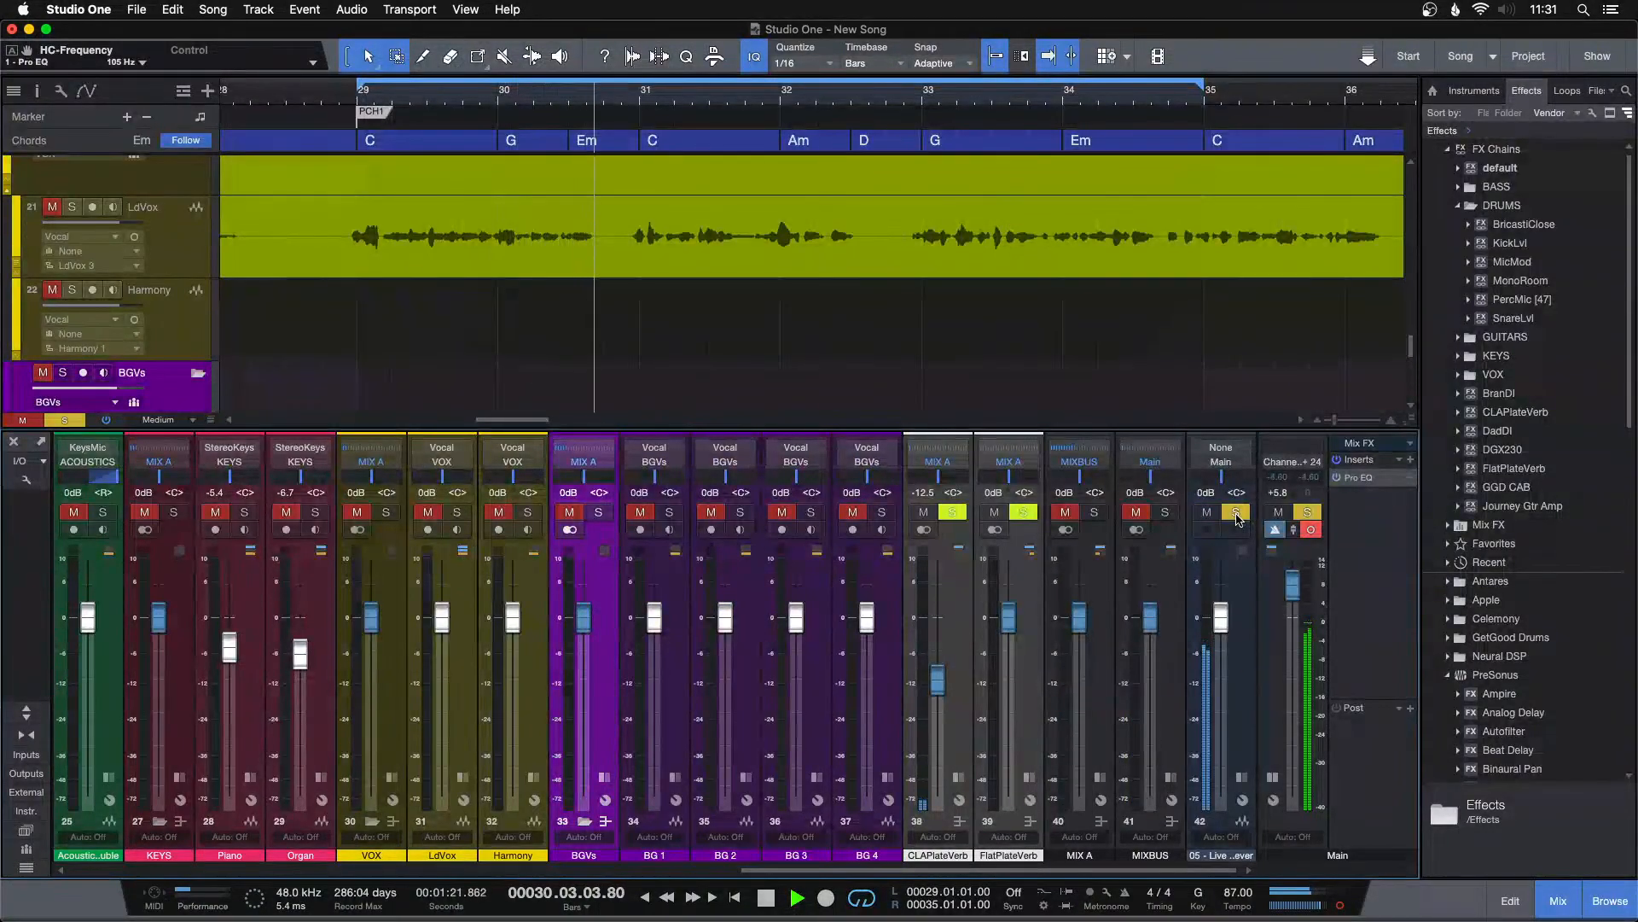
left_click(1236, 512)
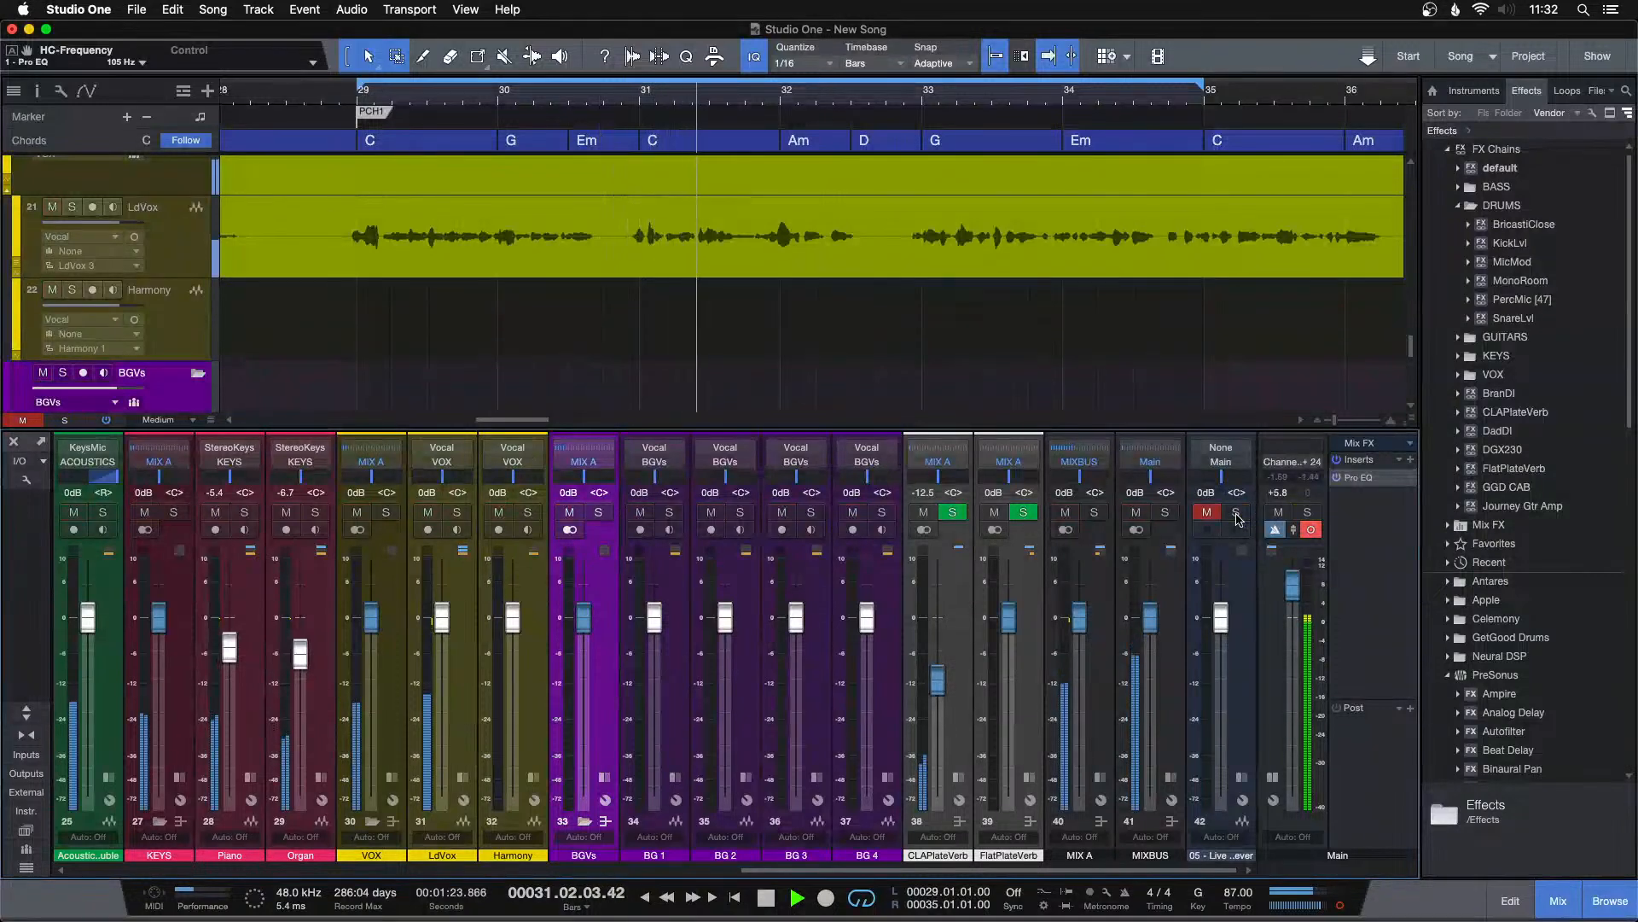
left_click(1235, 512)
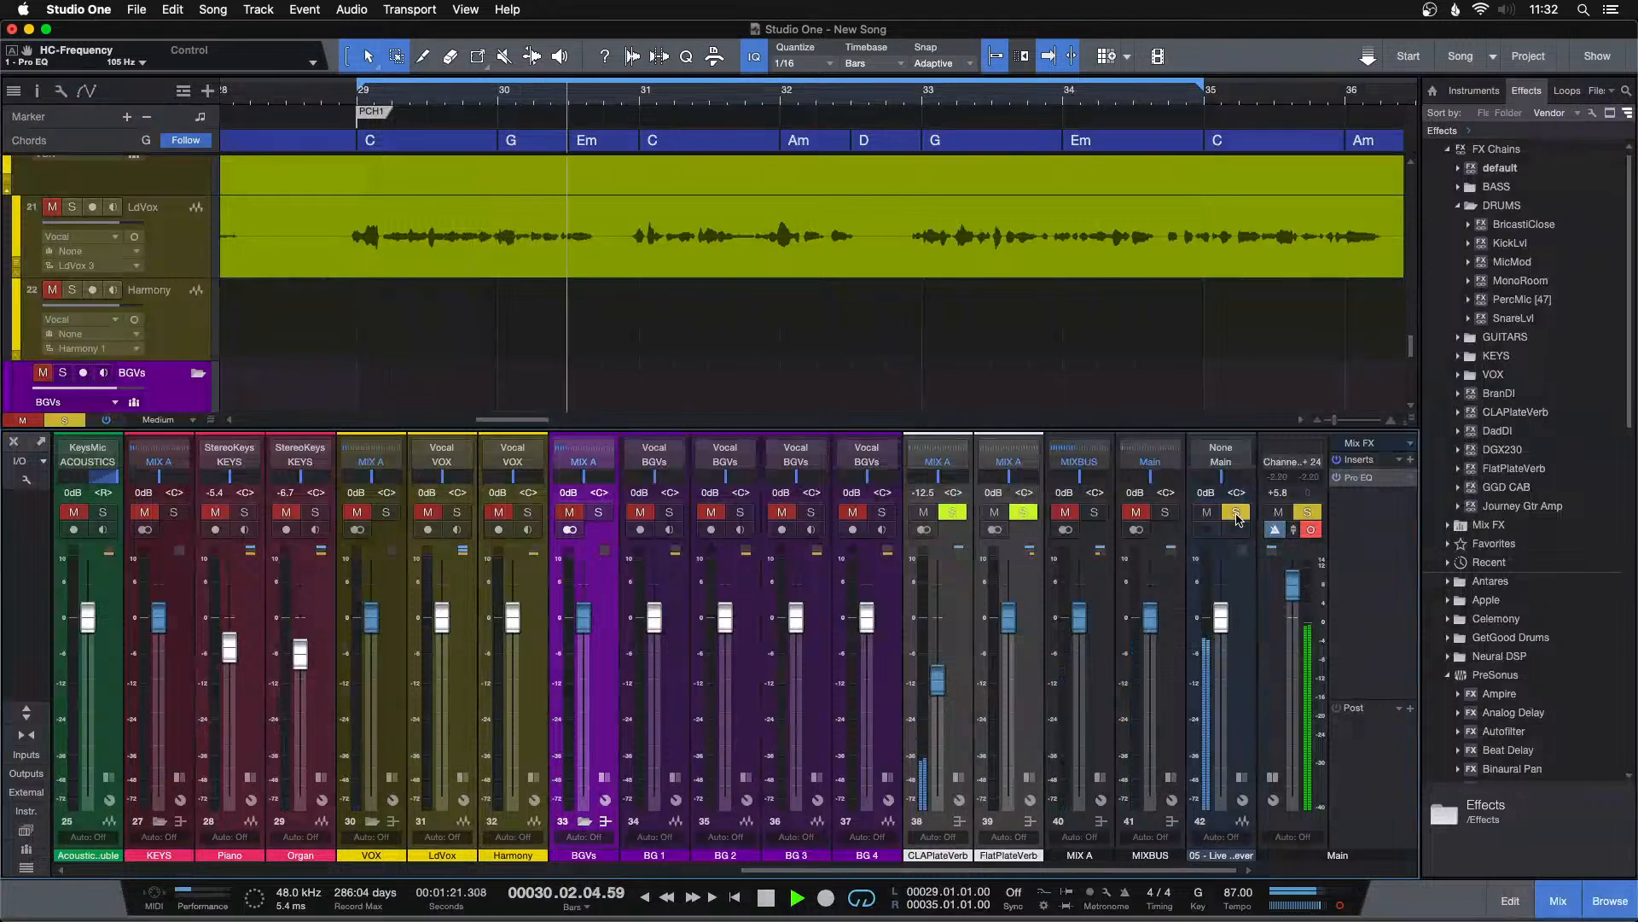
left_click(1236, 512)
left_click(1207, 512)
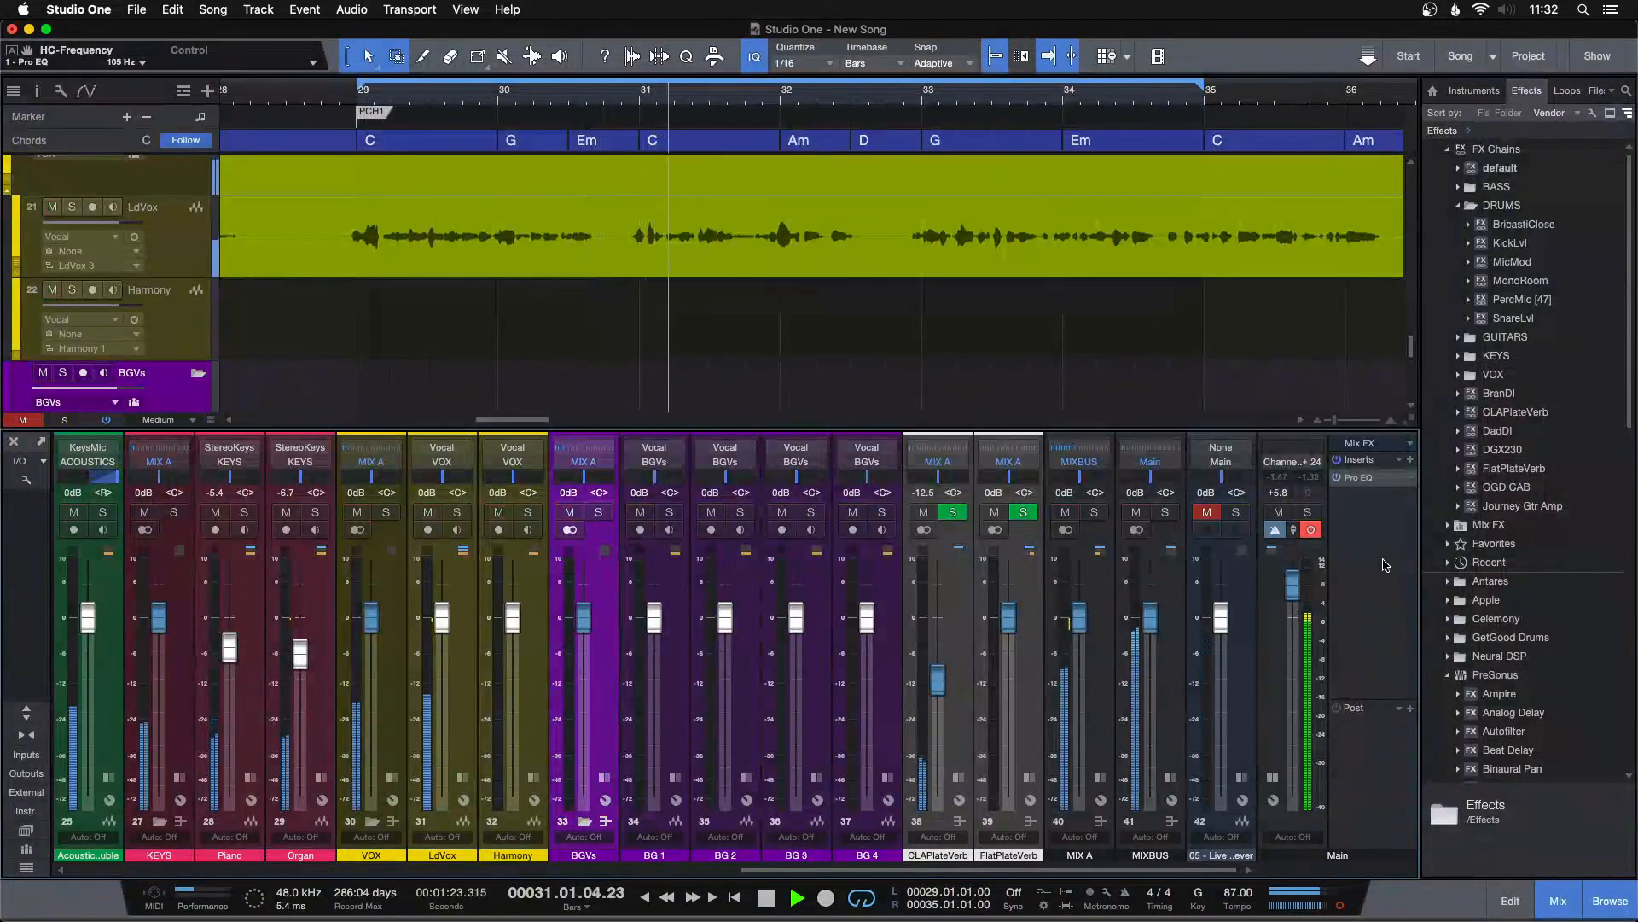
Stop playback, raise the low cut in the main output's Pro EQ to 8.08 kHz and disable the high cut.
key("space")
double_click(1368, 478)
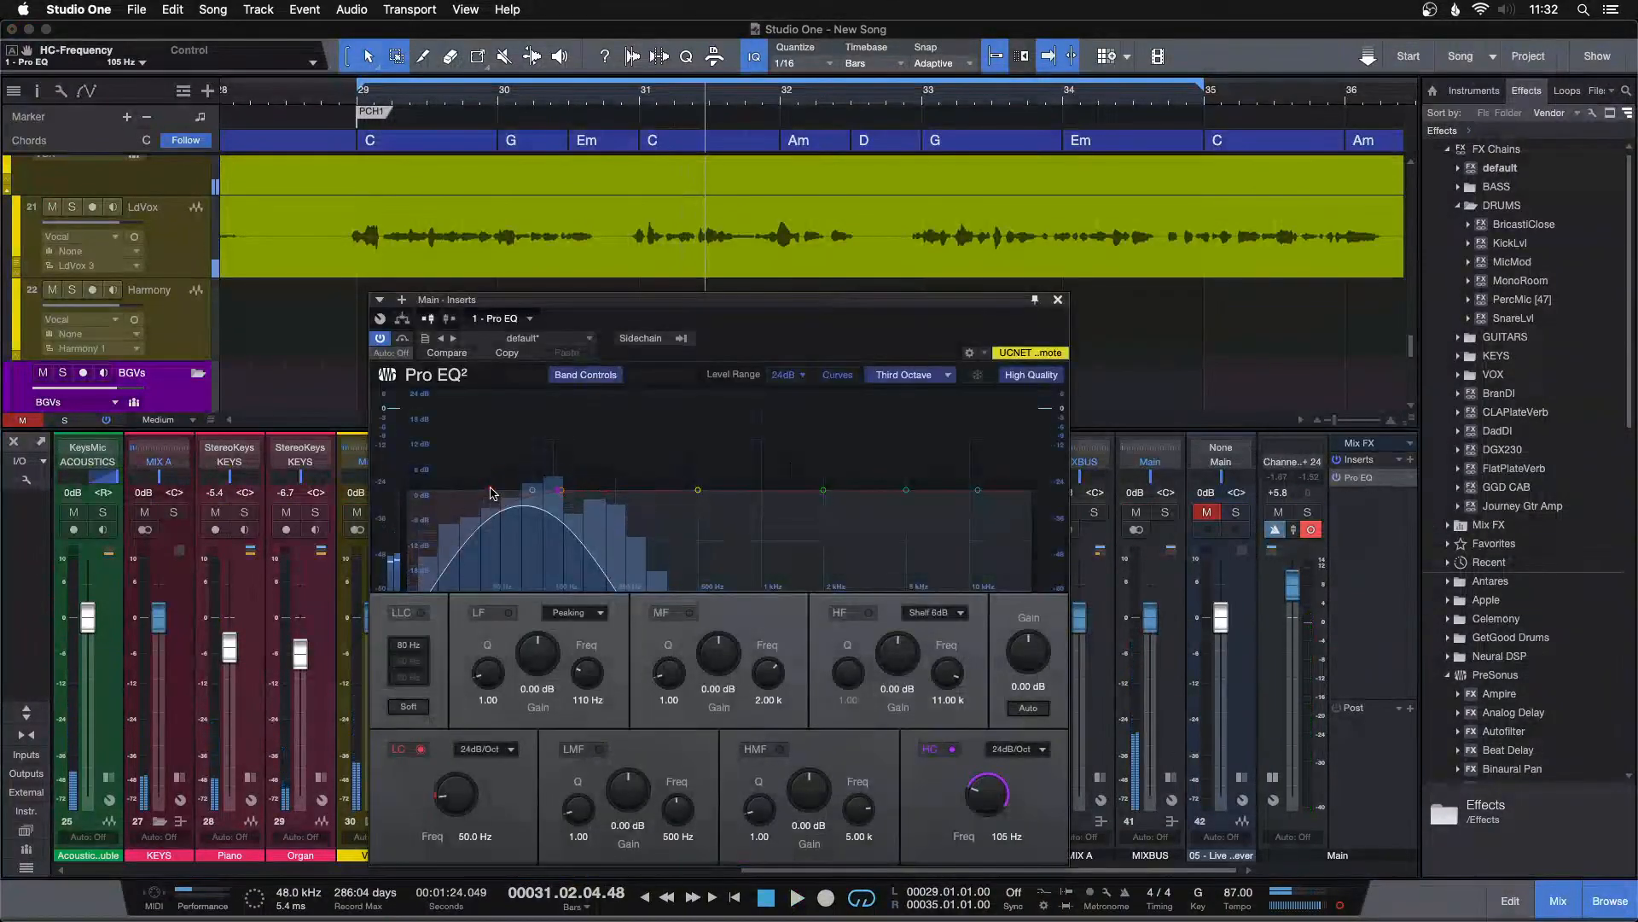
left_click_drag(491, 494, 952, 498)
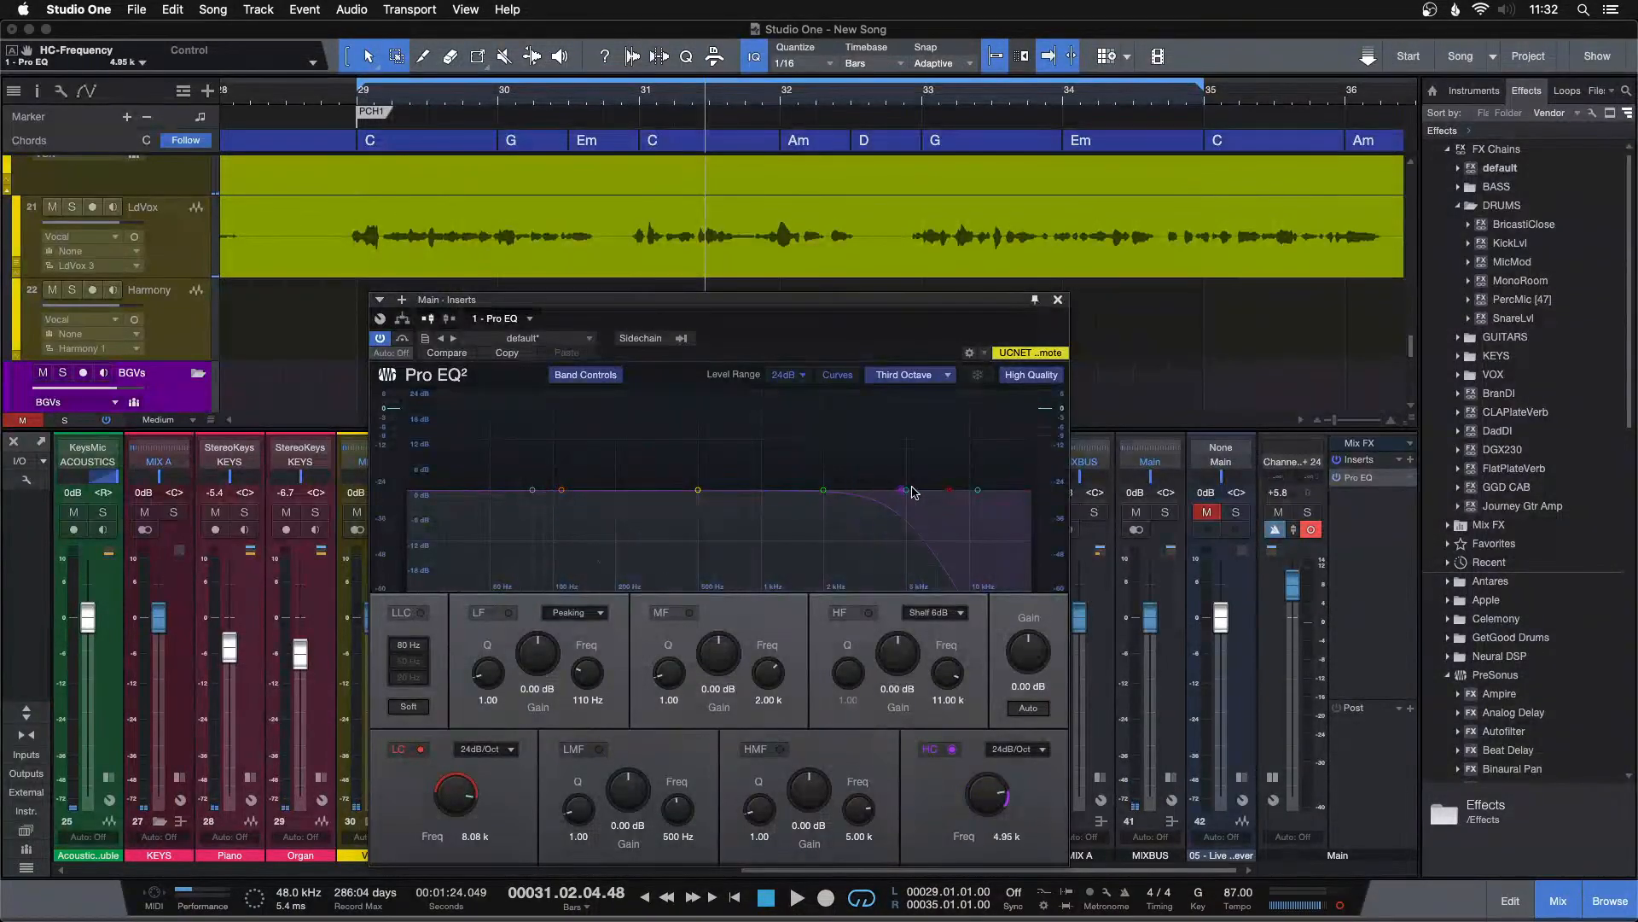
left_click_drag(911, 492, 966, 493)
double_click(969, 494)
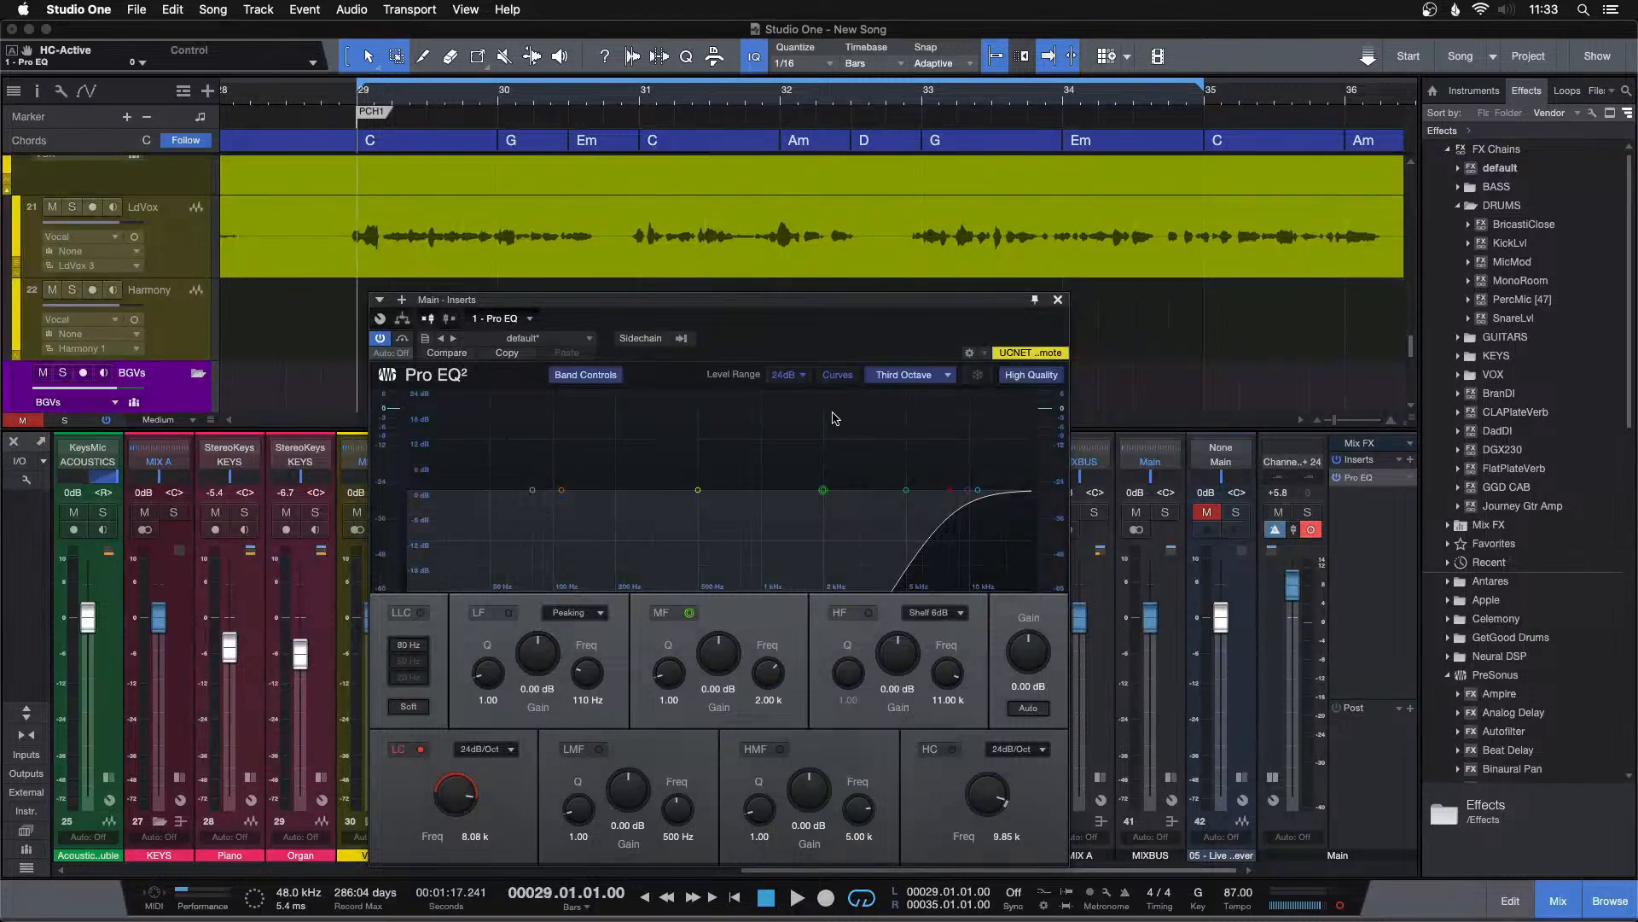
Play the loop and compare the filtered highs of the mix with the reference by toggling the reference channel's solo.
key("space")
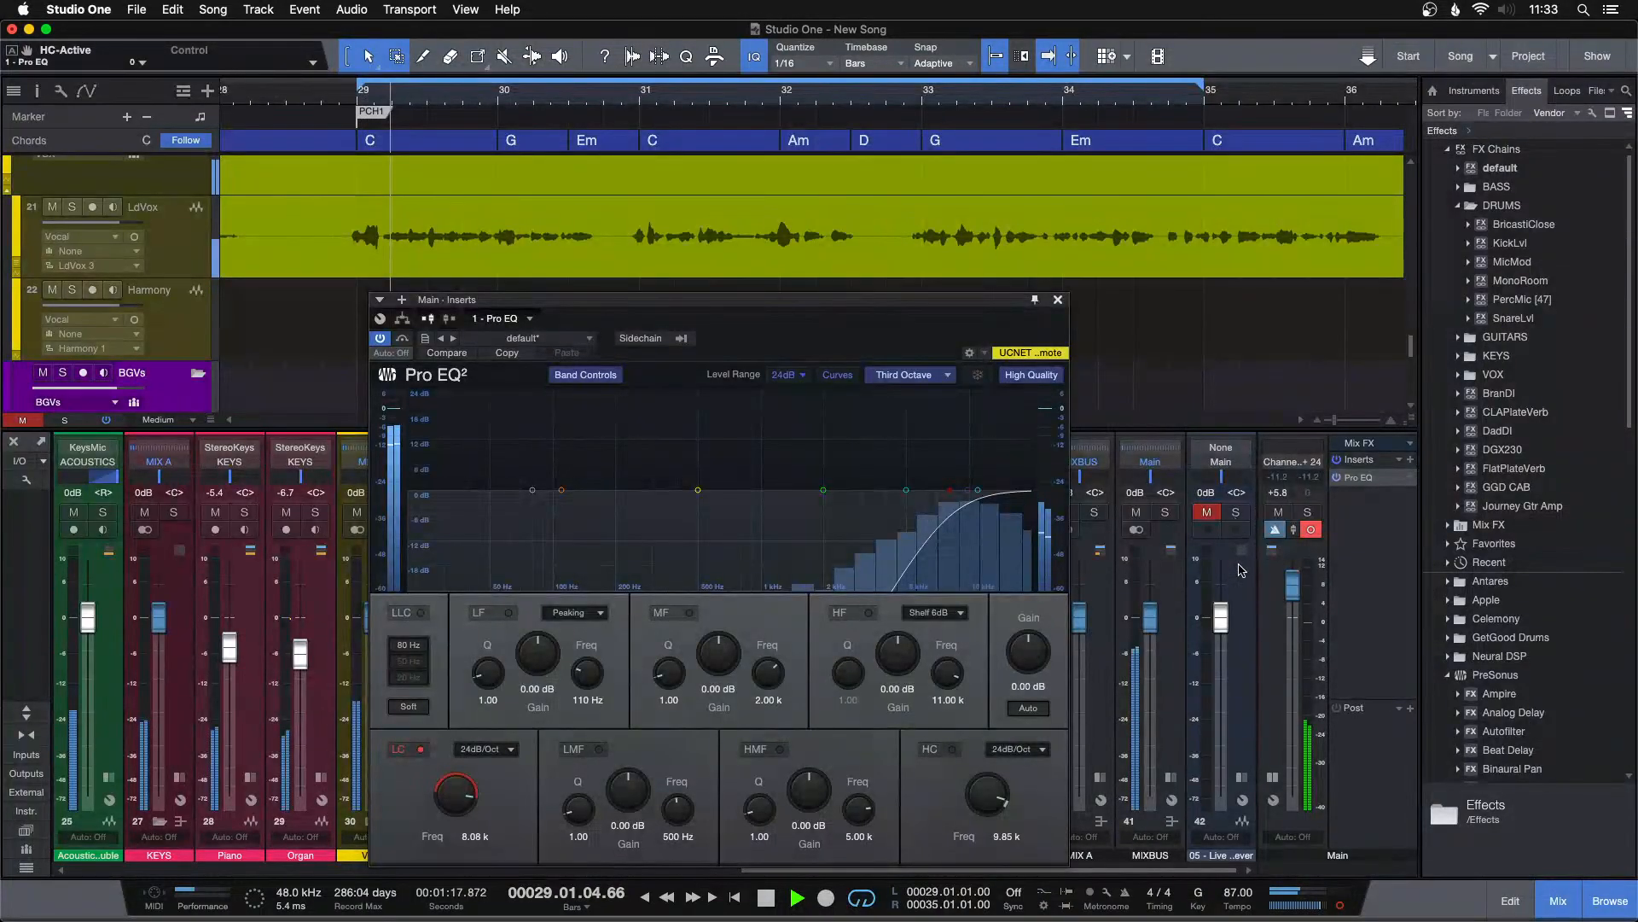
left_click(1235, 511)
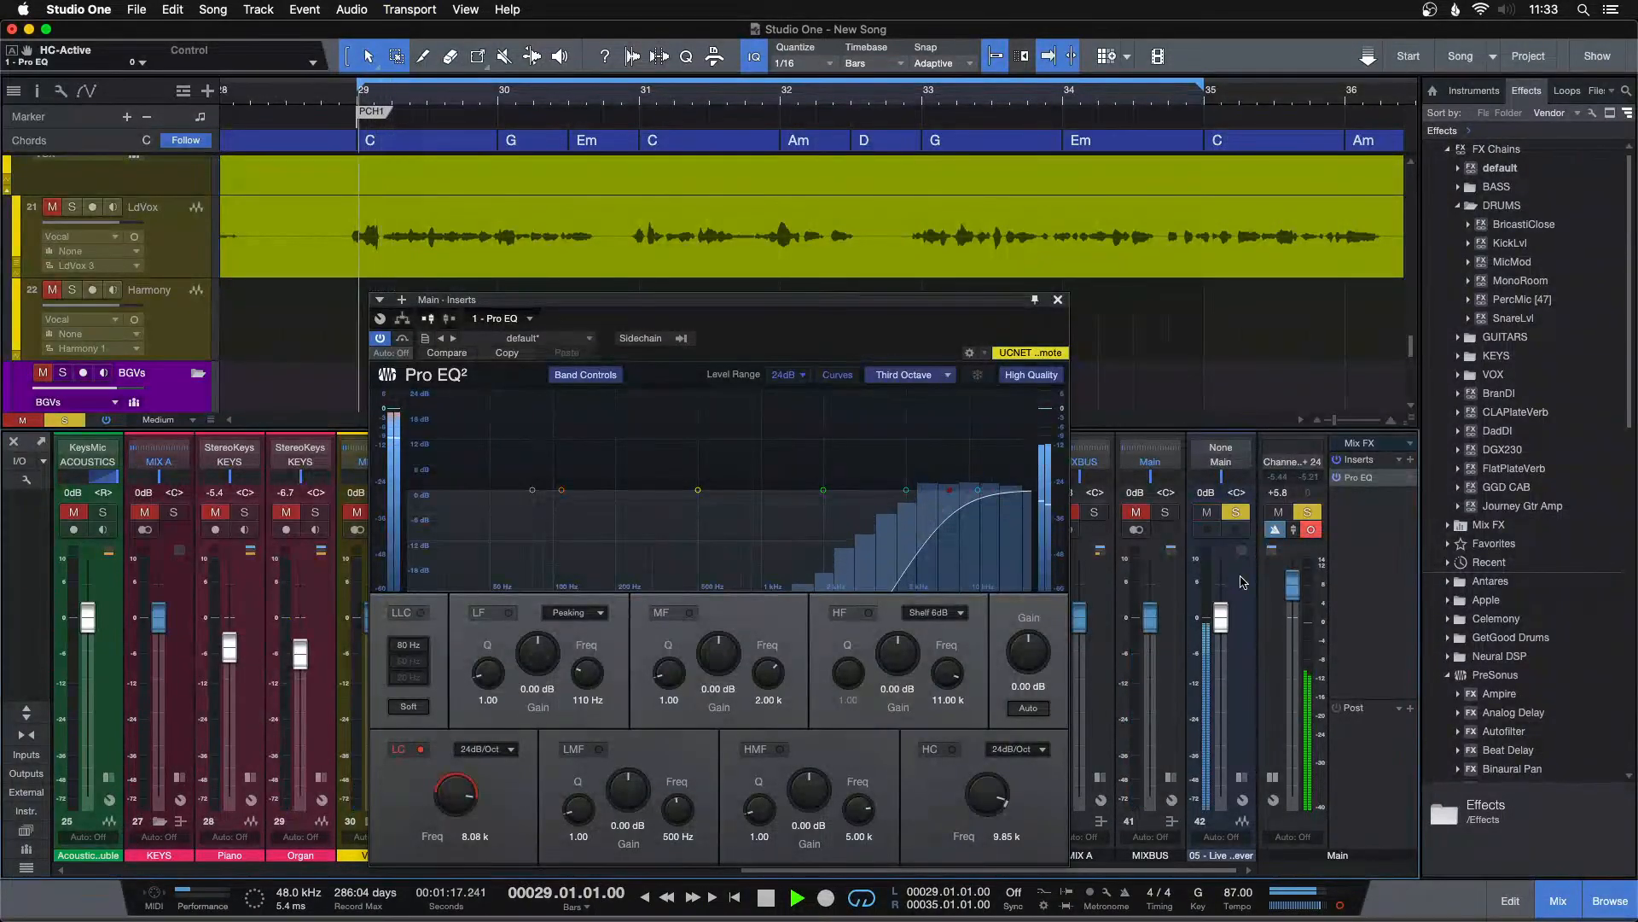
left_click(1234, 512)
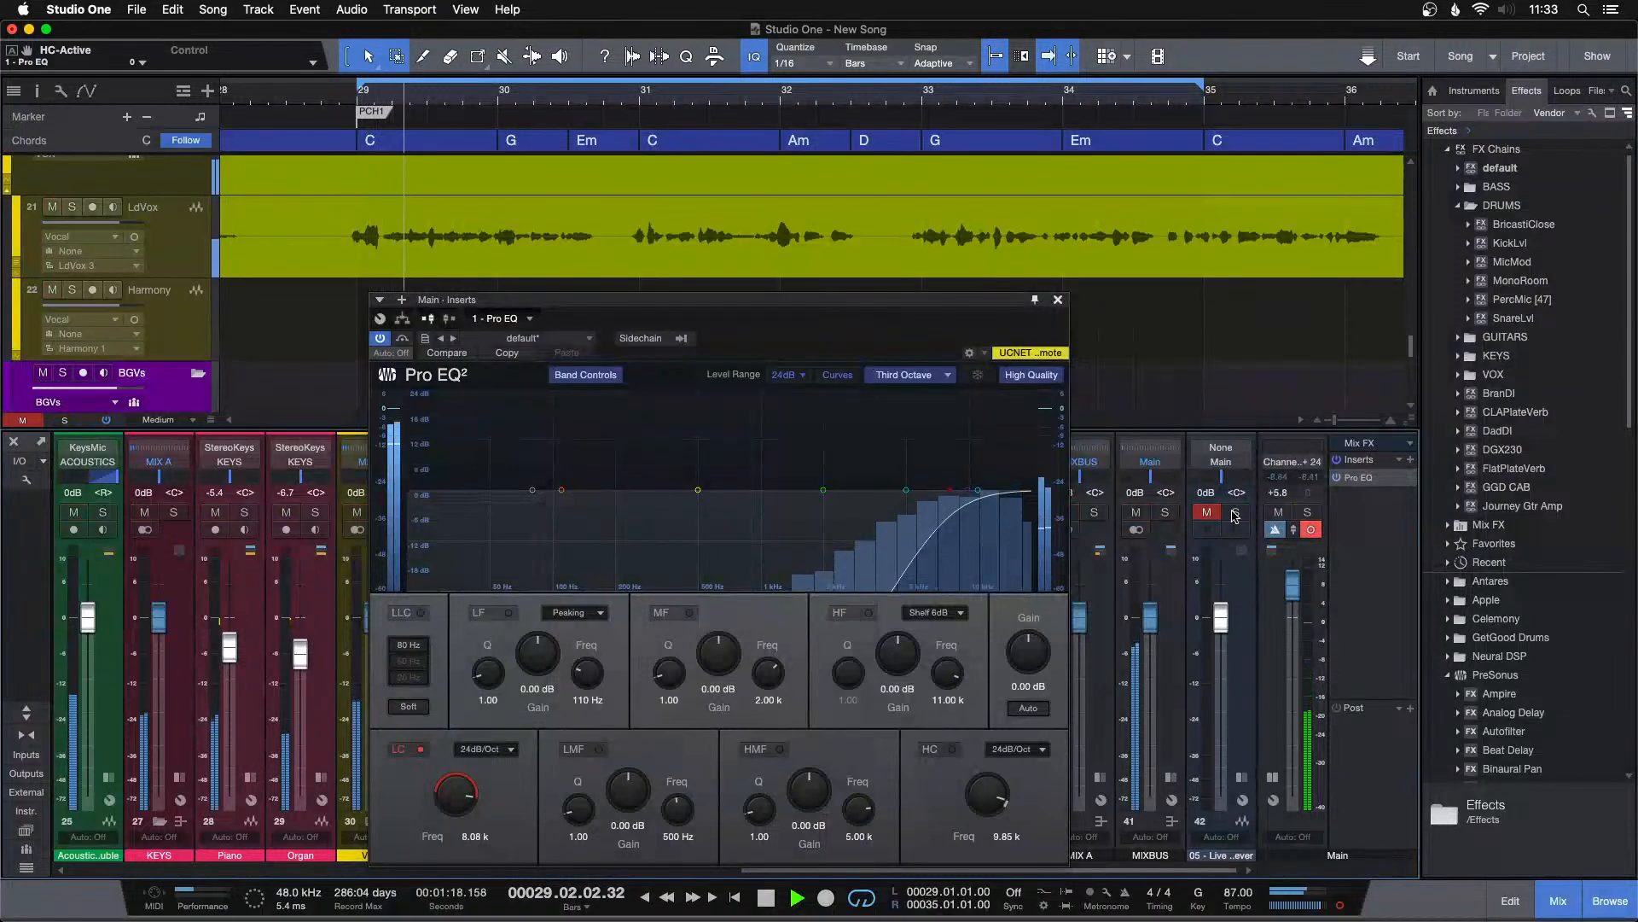
Set the OHs fader to -1.7 dB and compare the high end with the soloed reference again.
left_click_drag(985, 872, 300, 872)
scroll(292, 720, "right", 10)
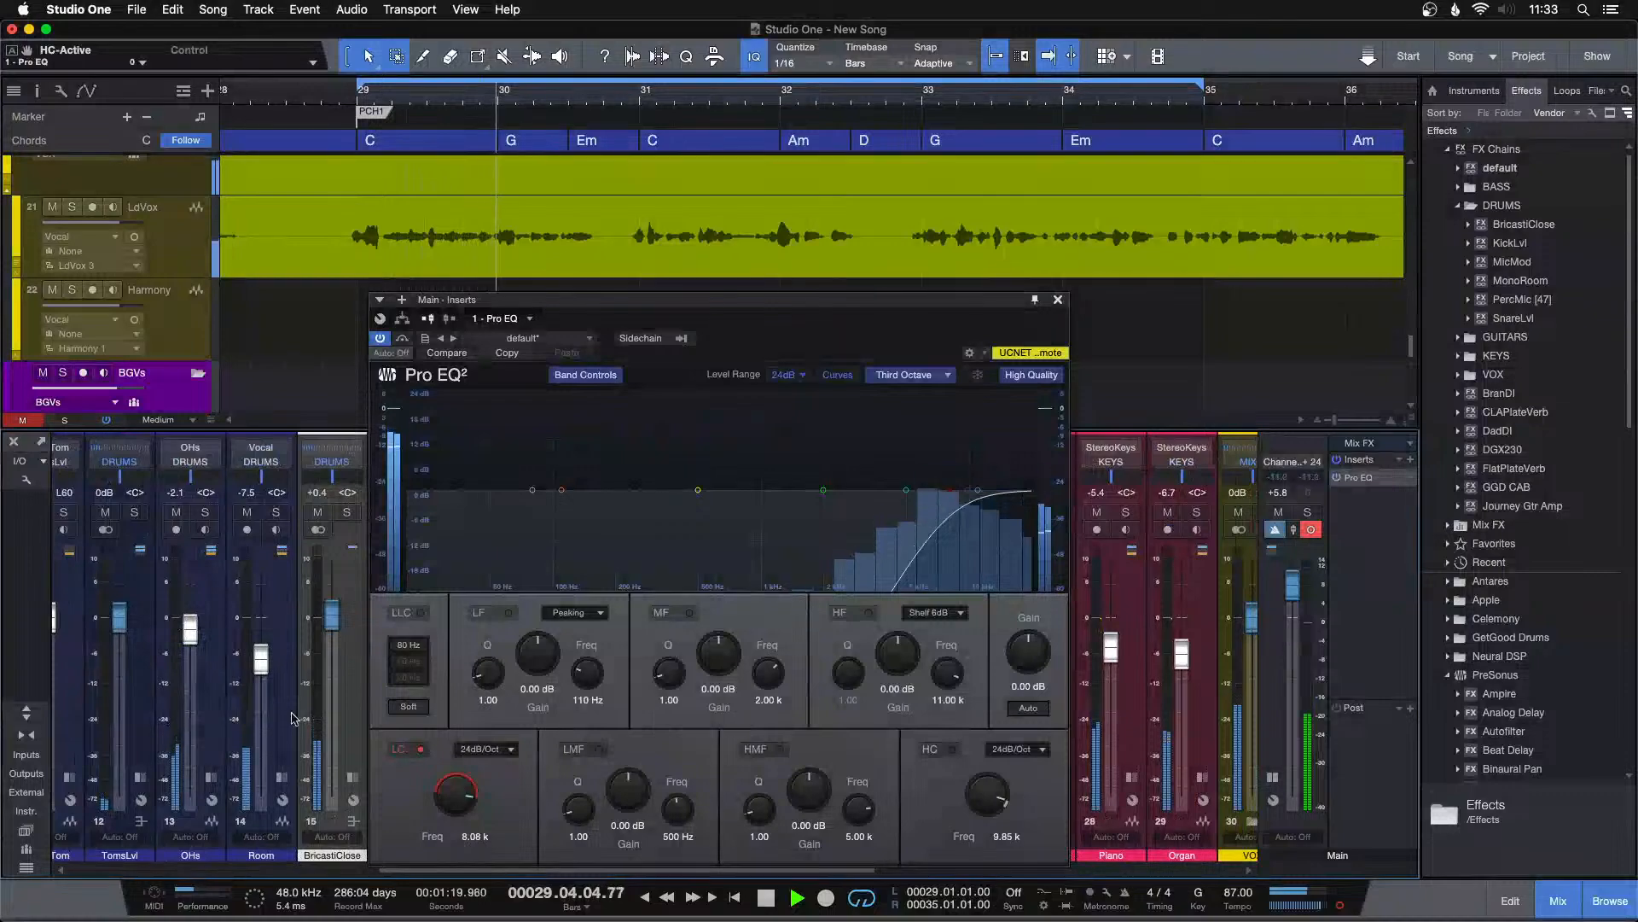
left_click_drag(190, 629, 191, 626)
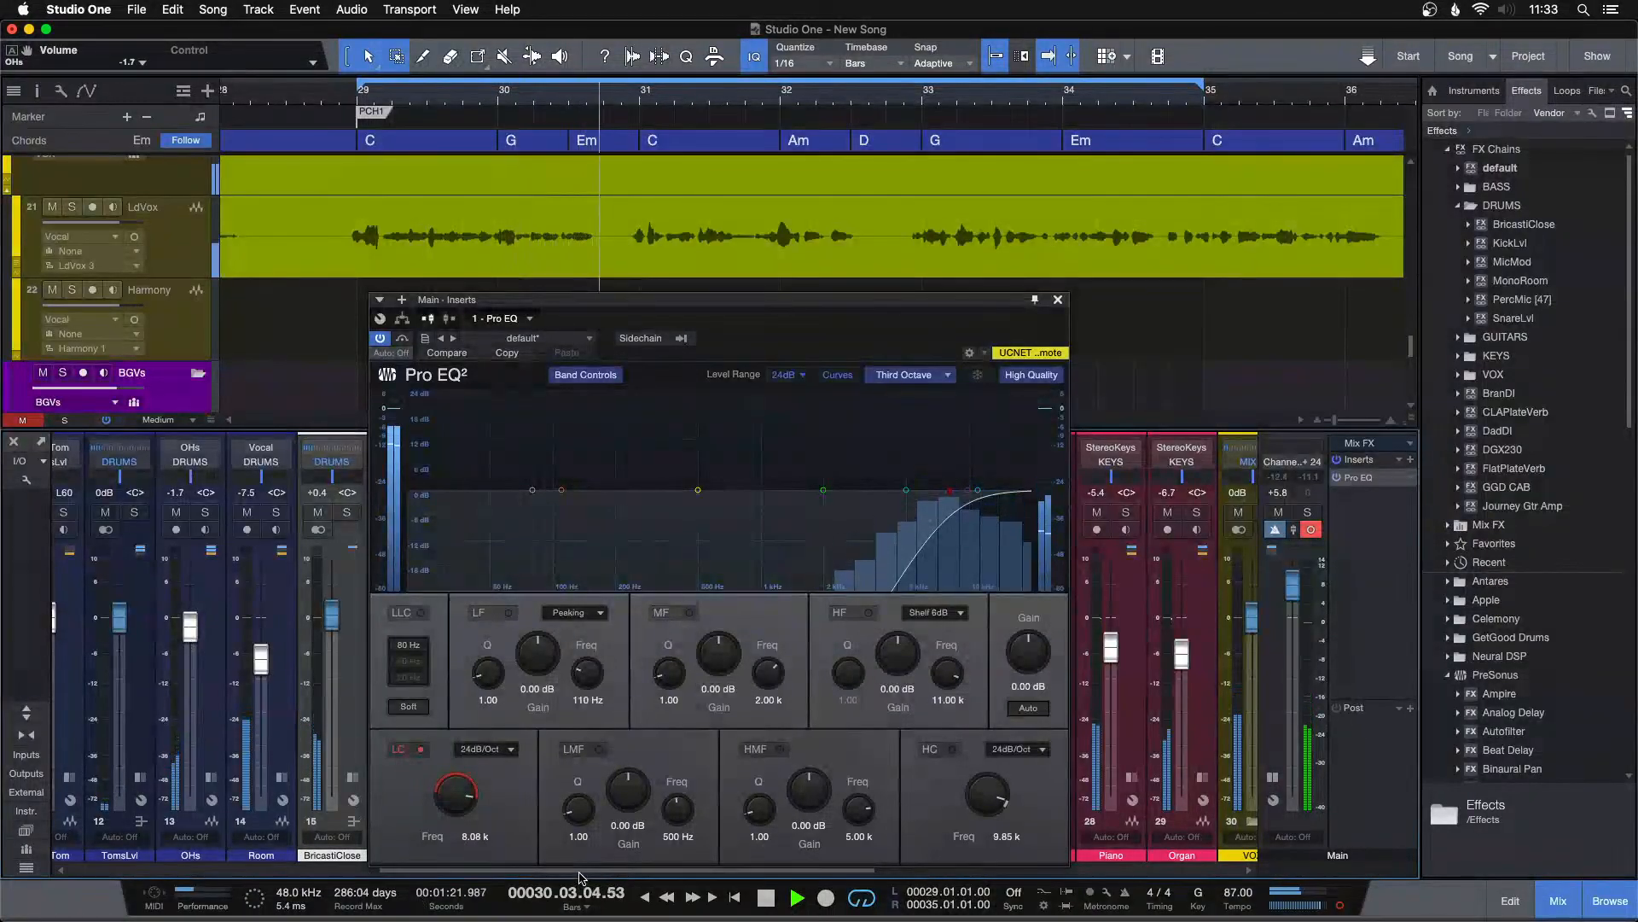
left_click_drag(587, 871, 960, 872)
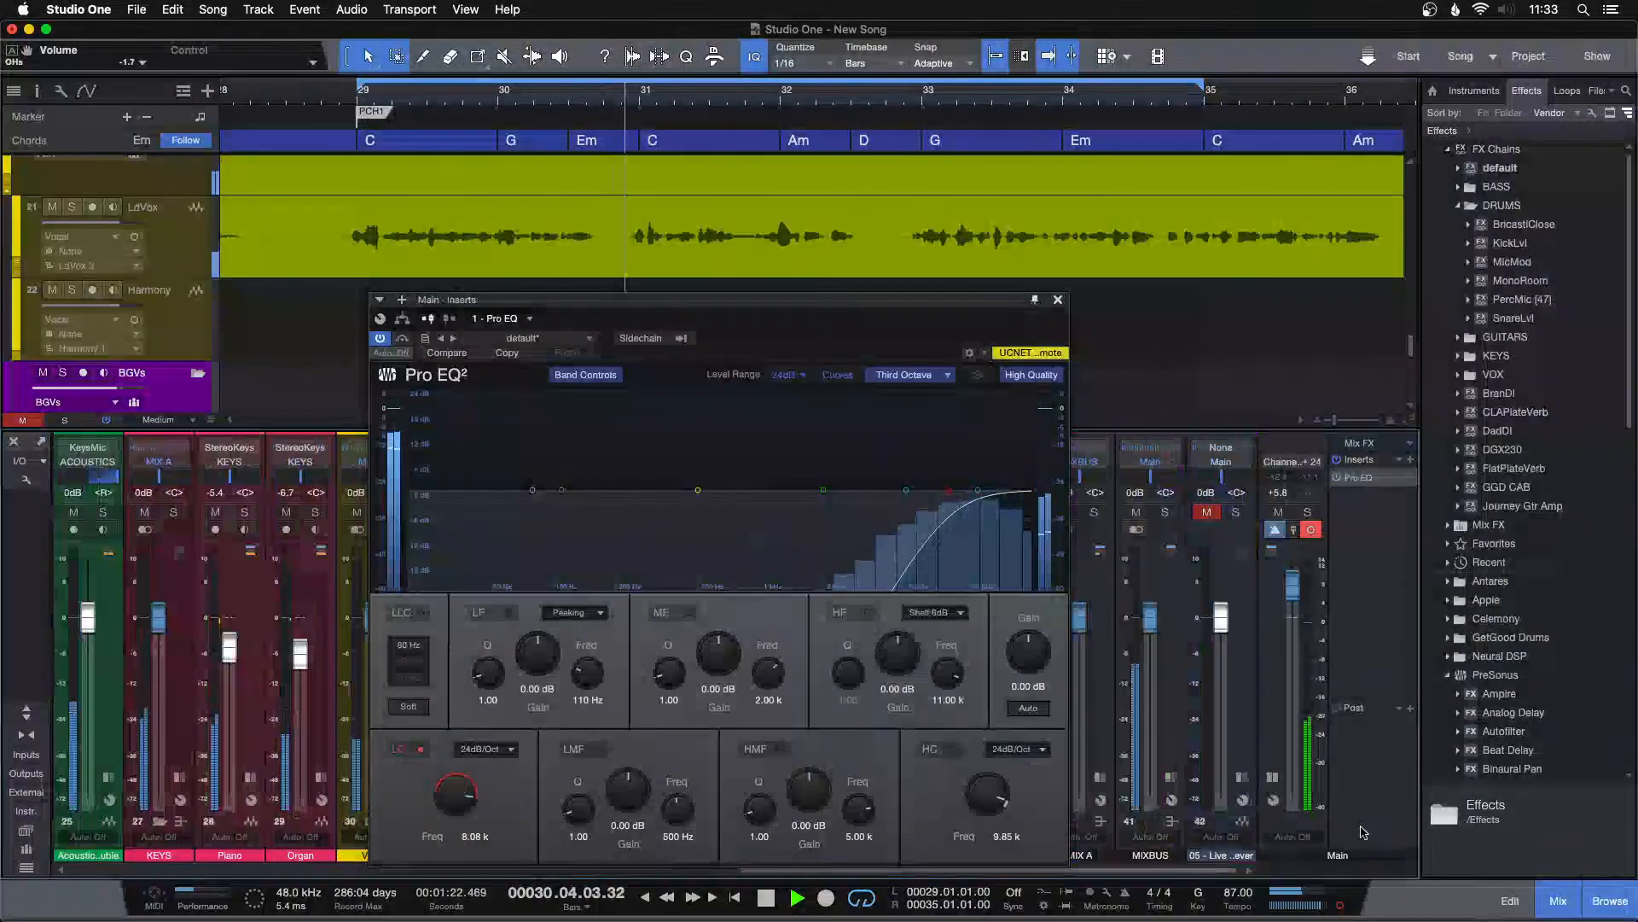
left_click(1234, 513)
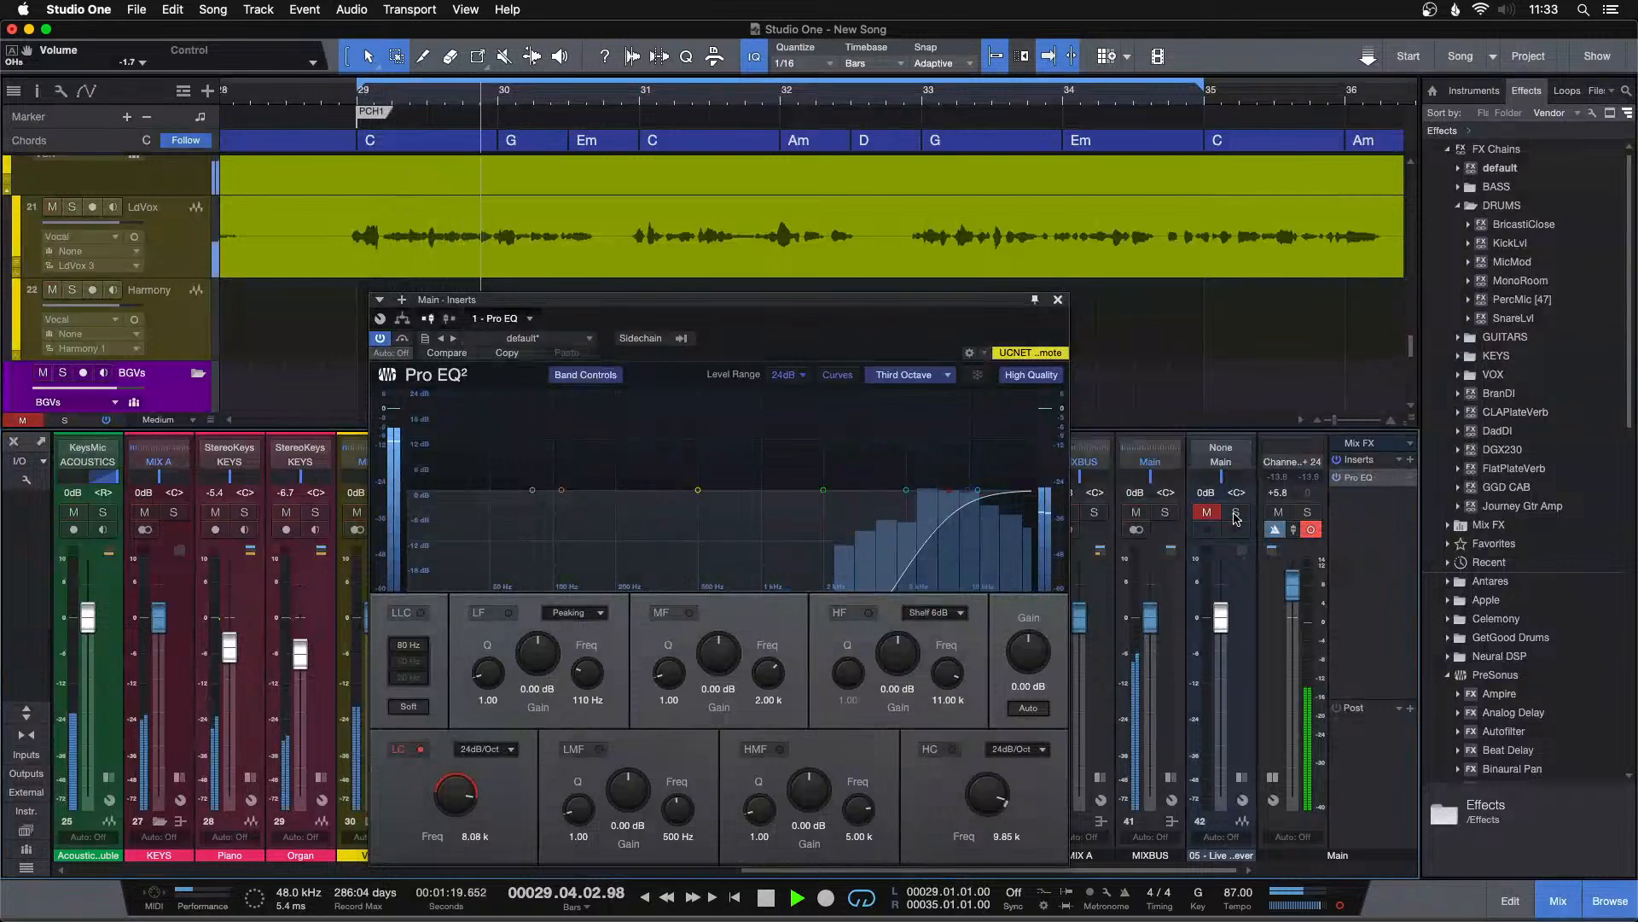
left_click(1235, 515)
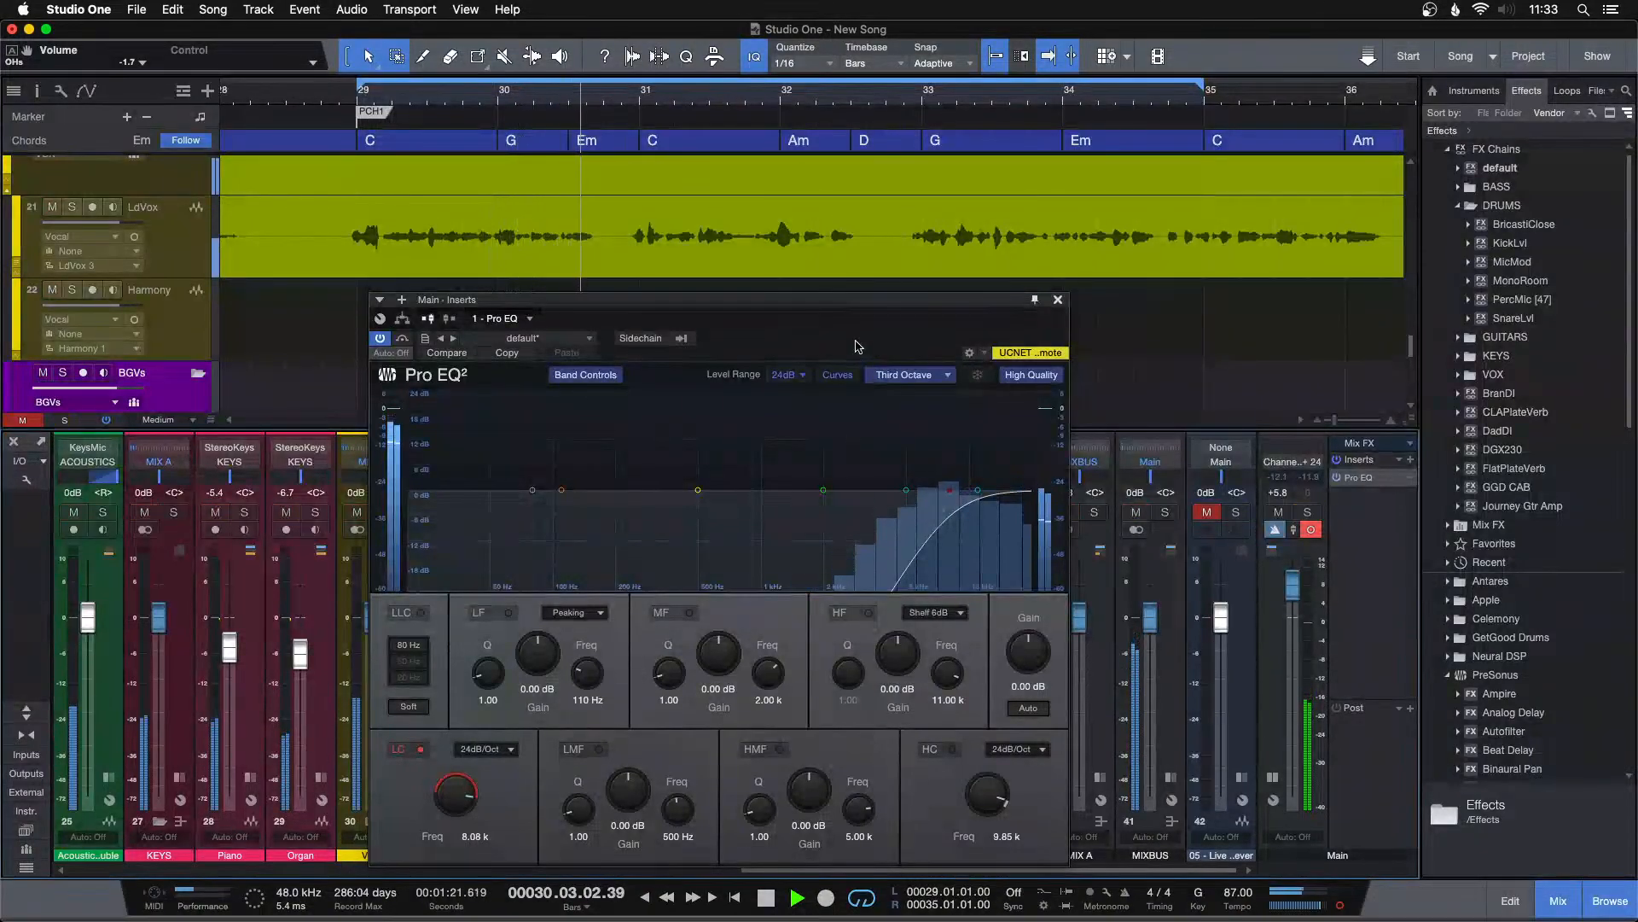
Set the LdVox fader to +0.4 dB and the HF gain in its Pro EQ to 4.32 dB.
left_click(1058, 300)
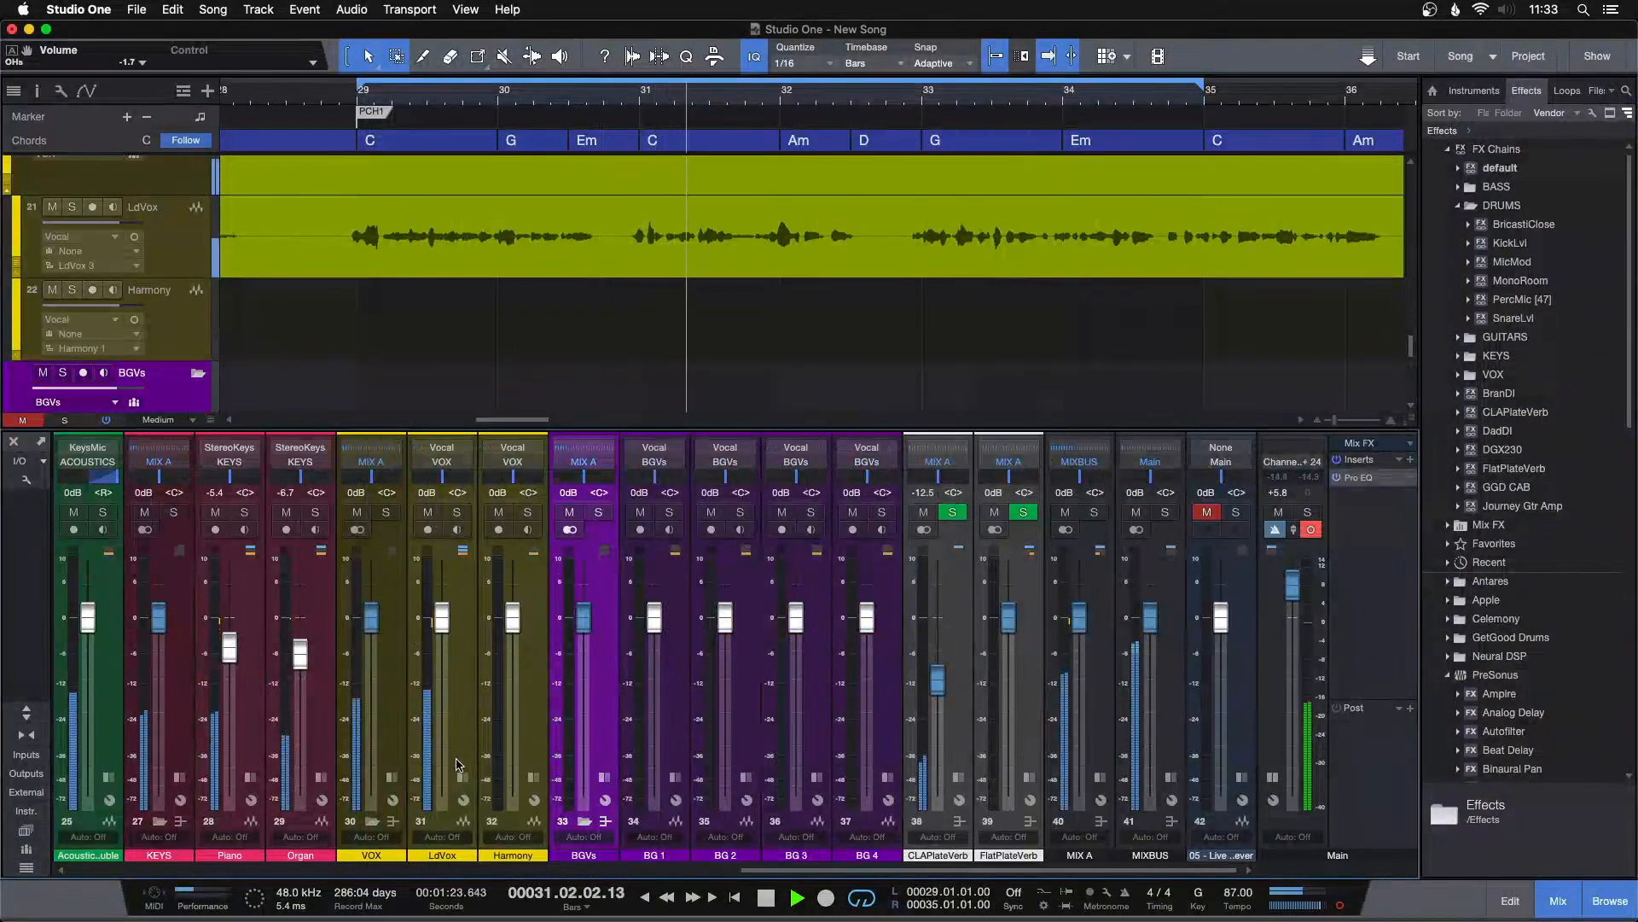
double_click(435, 629)
left_click(512, 462)
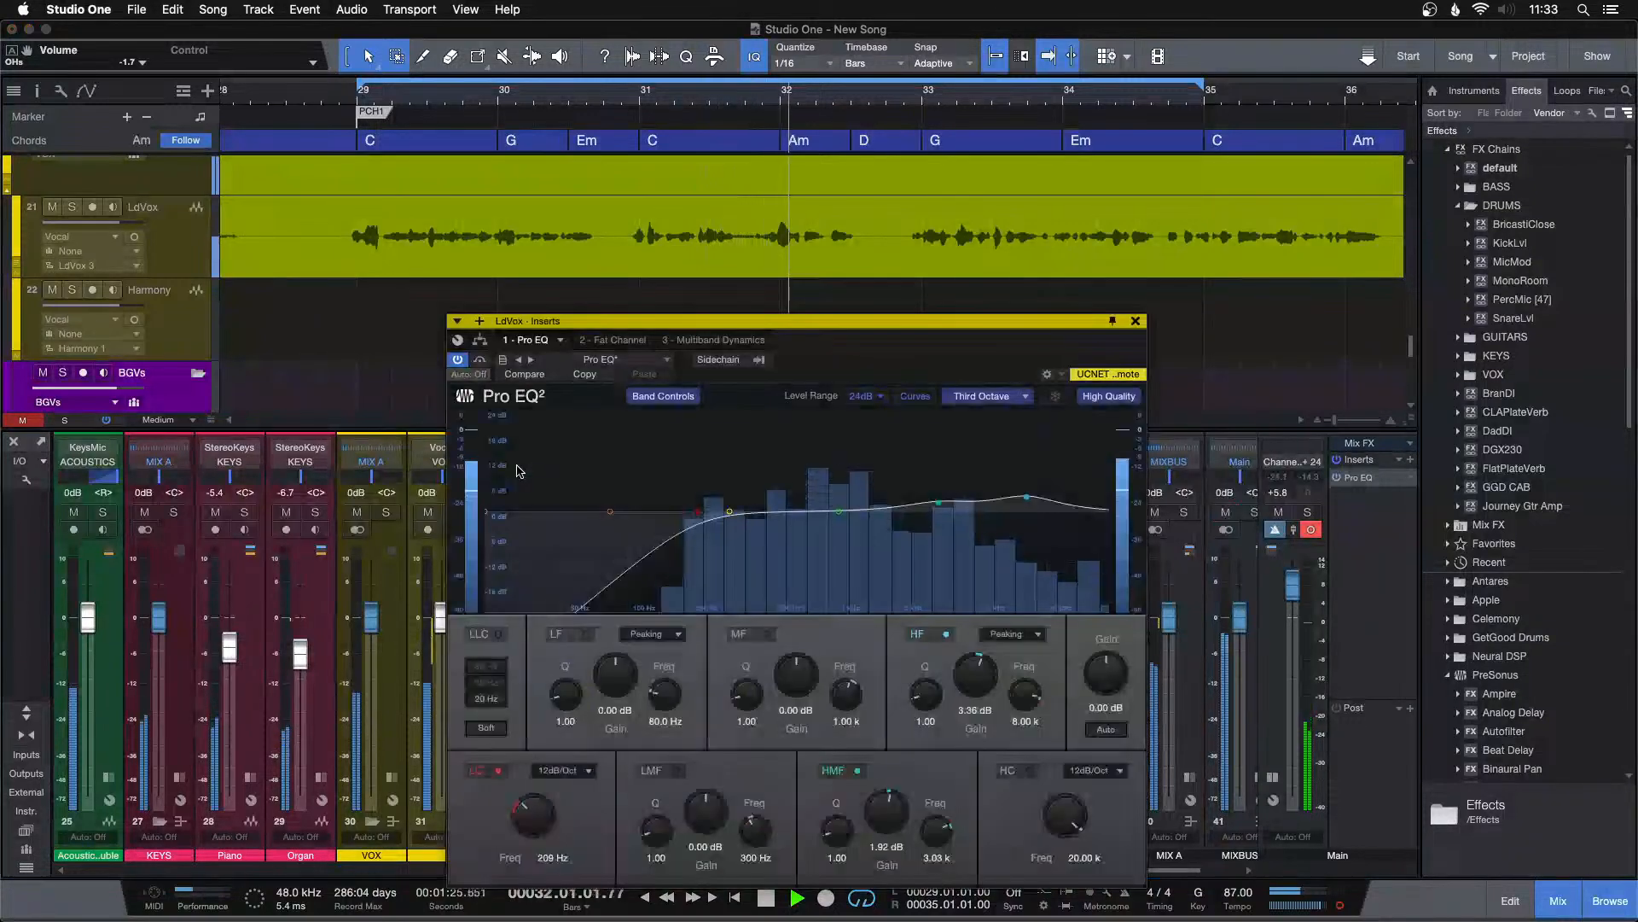
left_click_drag(974, 674, 976, 671)
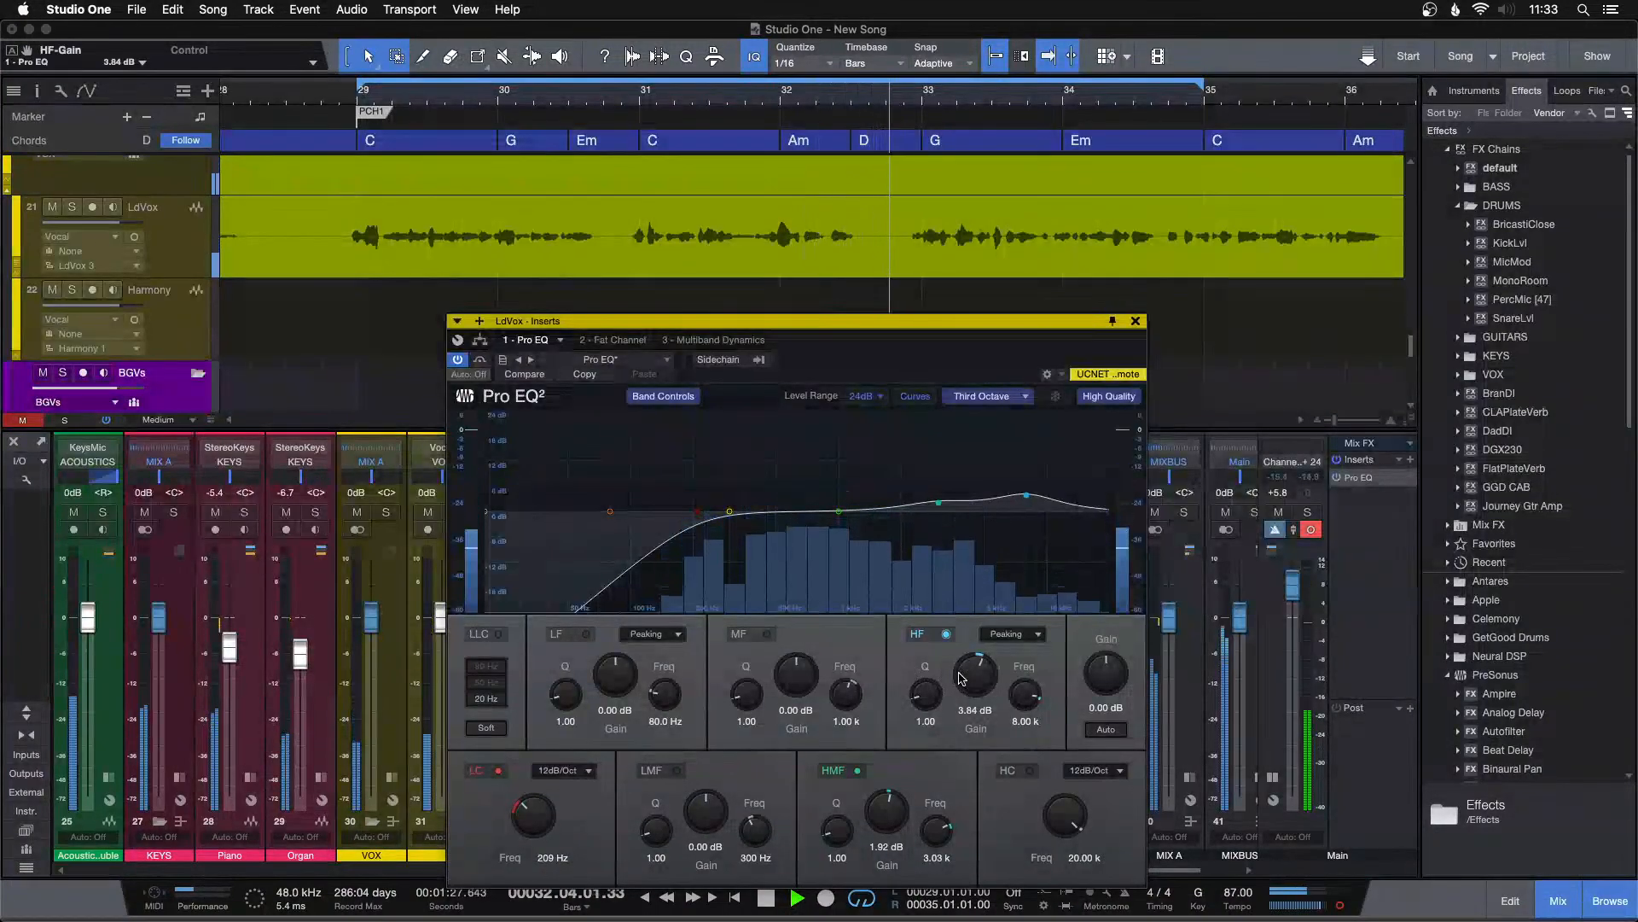
scroll(1203, 554, "right", 3)
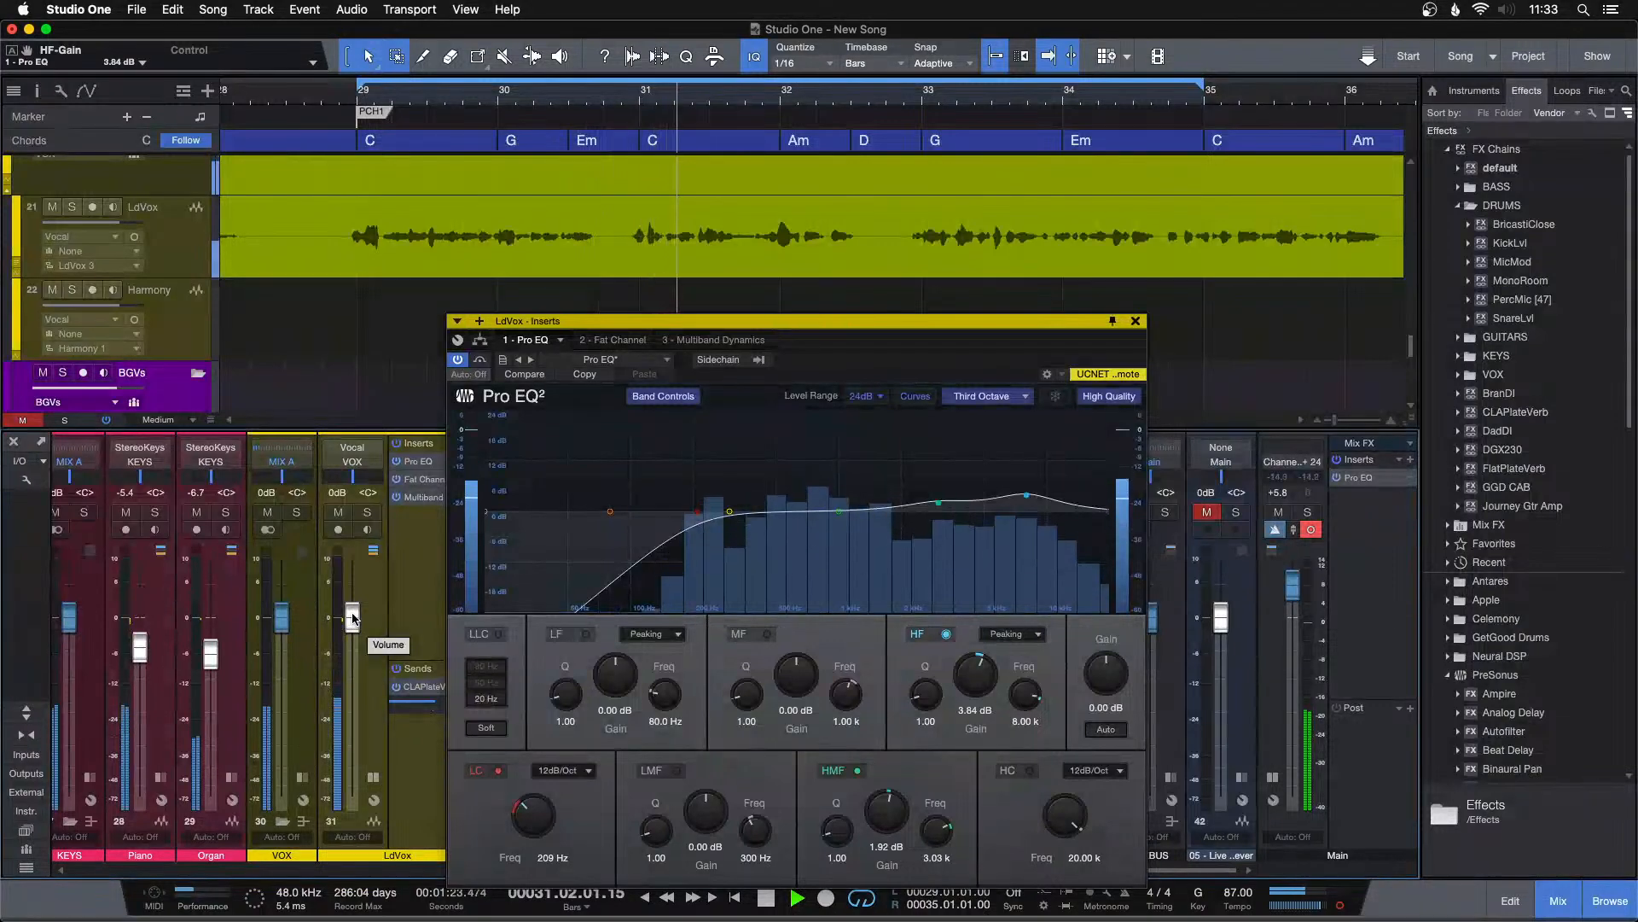
left_click_drag(353, 616, 353, 614)
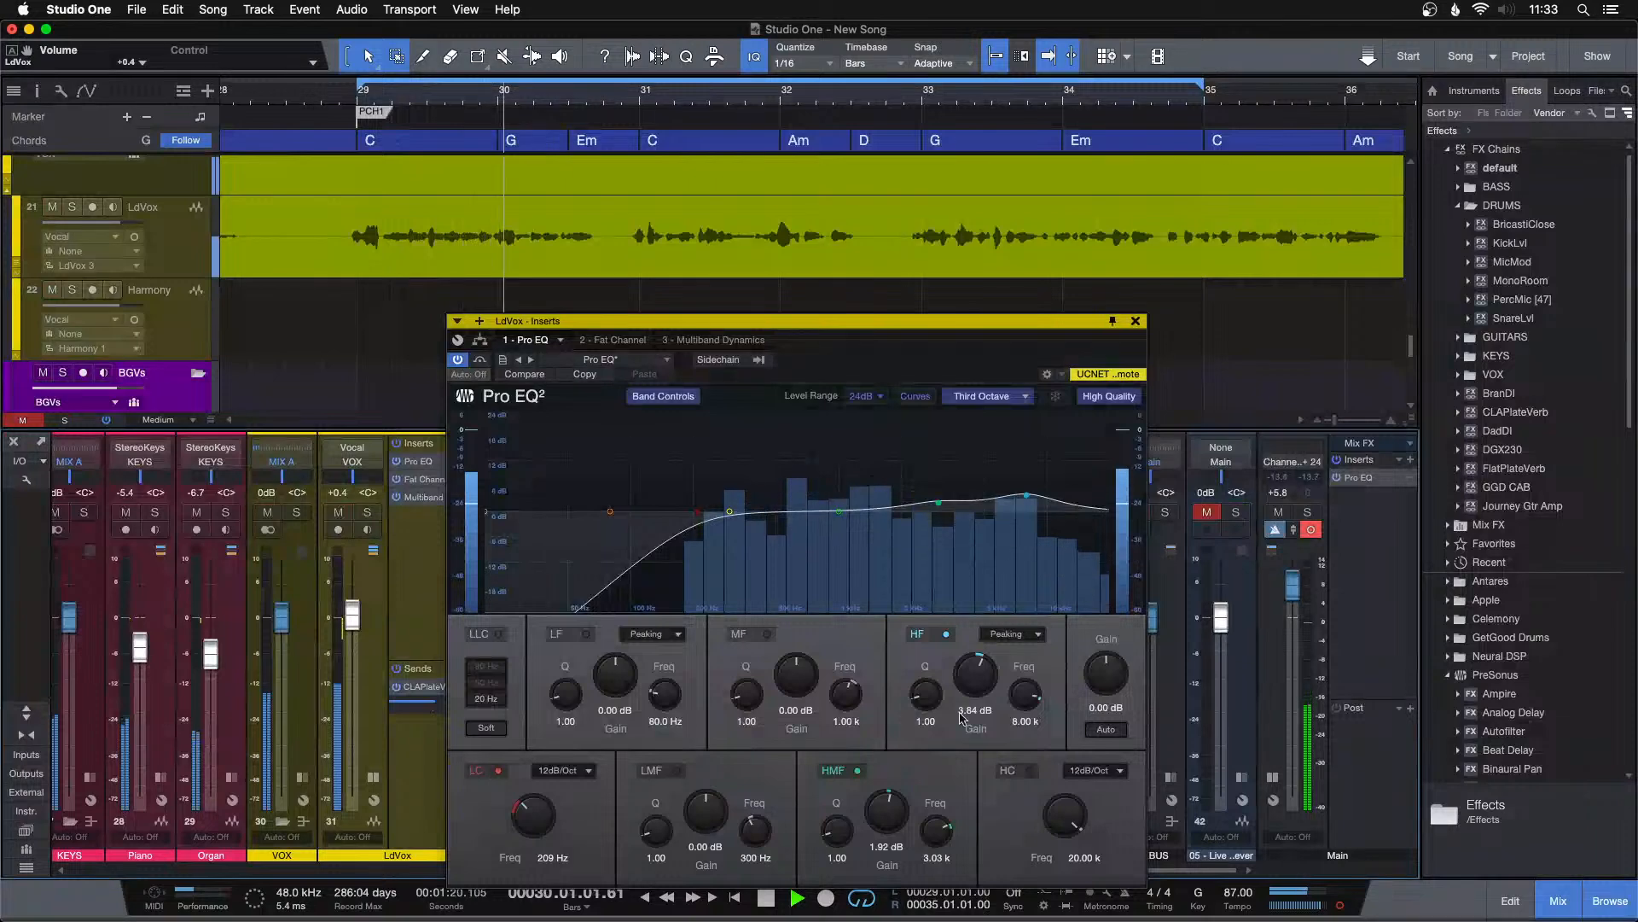
left_click_drag(974, 688, 974, 681)
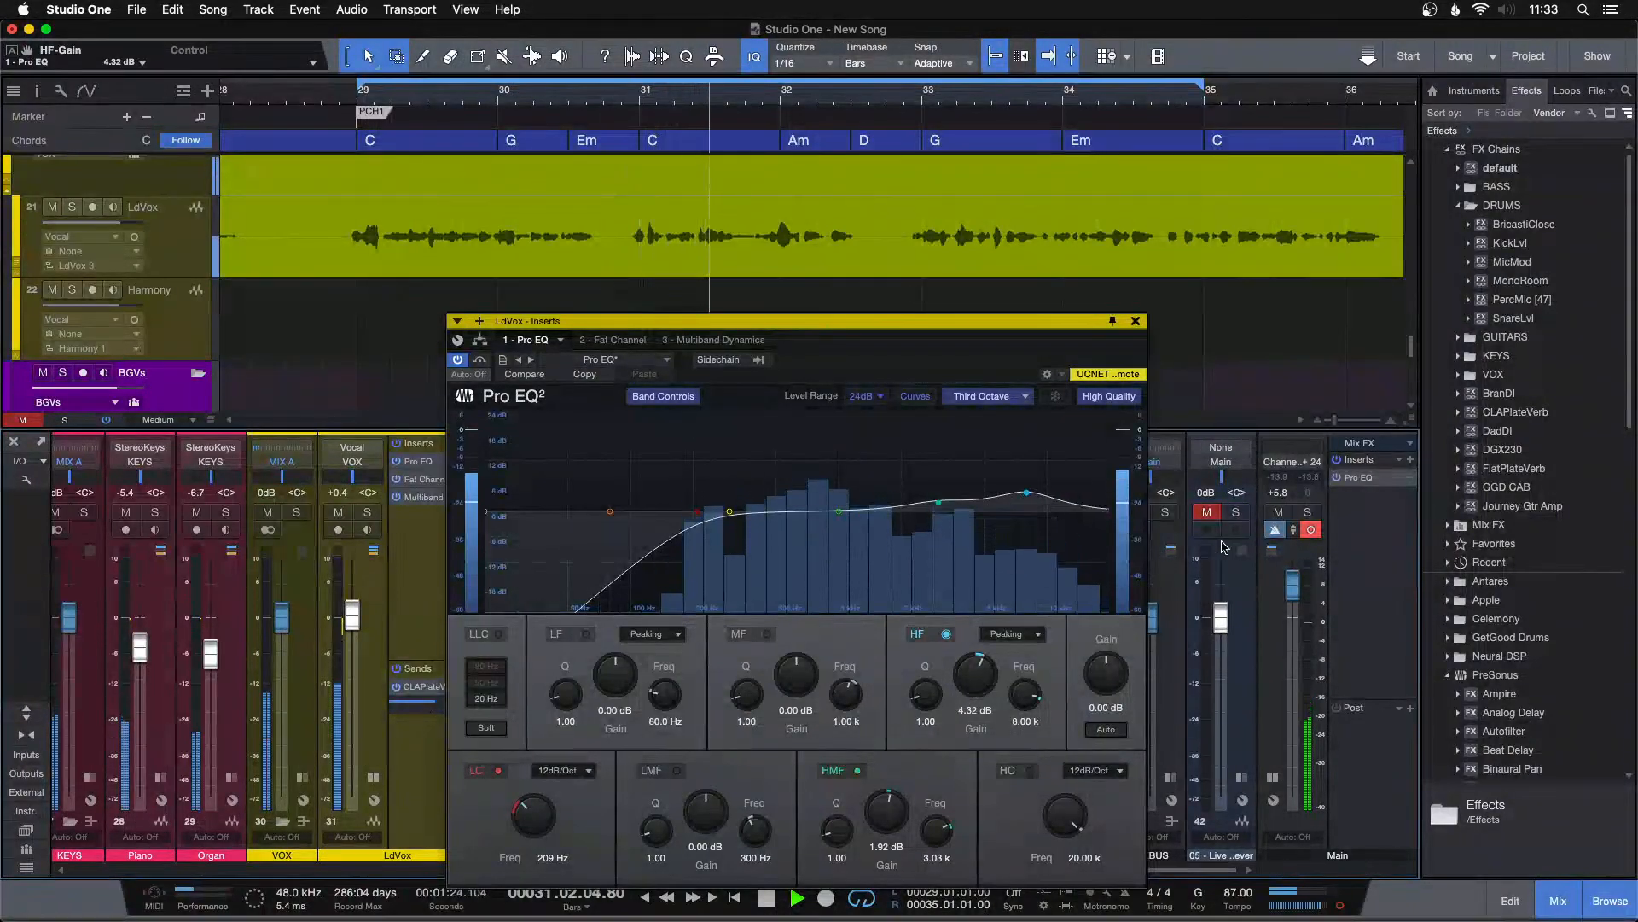
Replay the section from bar 29 and compare the vocal's high end with the reference by toggling its solo.
key("KP_1")
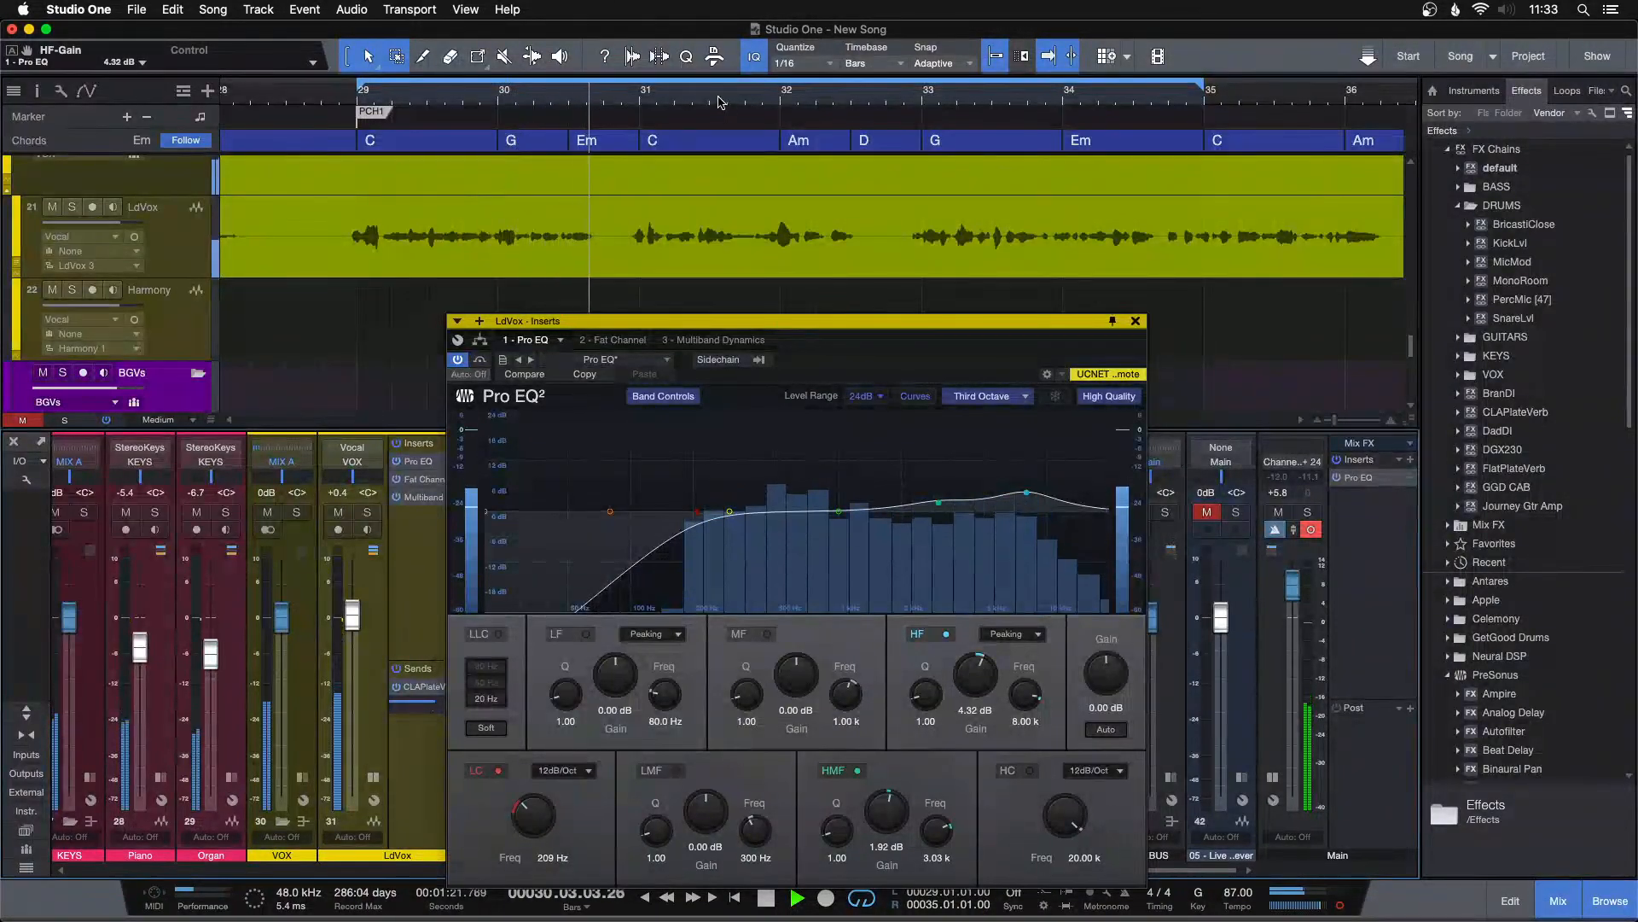
left_click(359, 102)
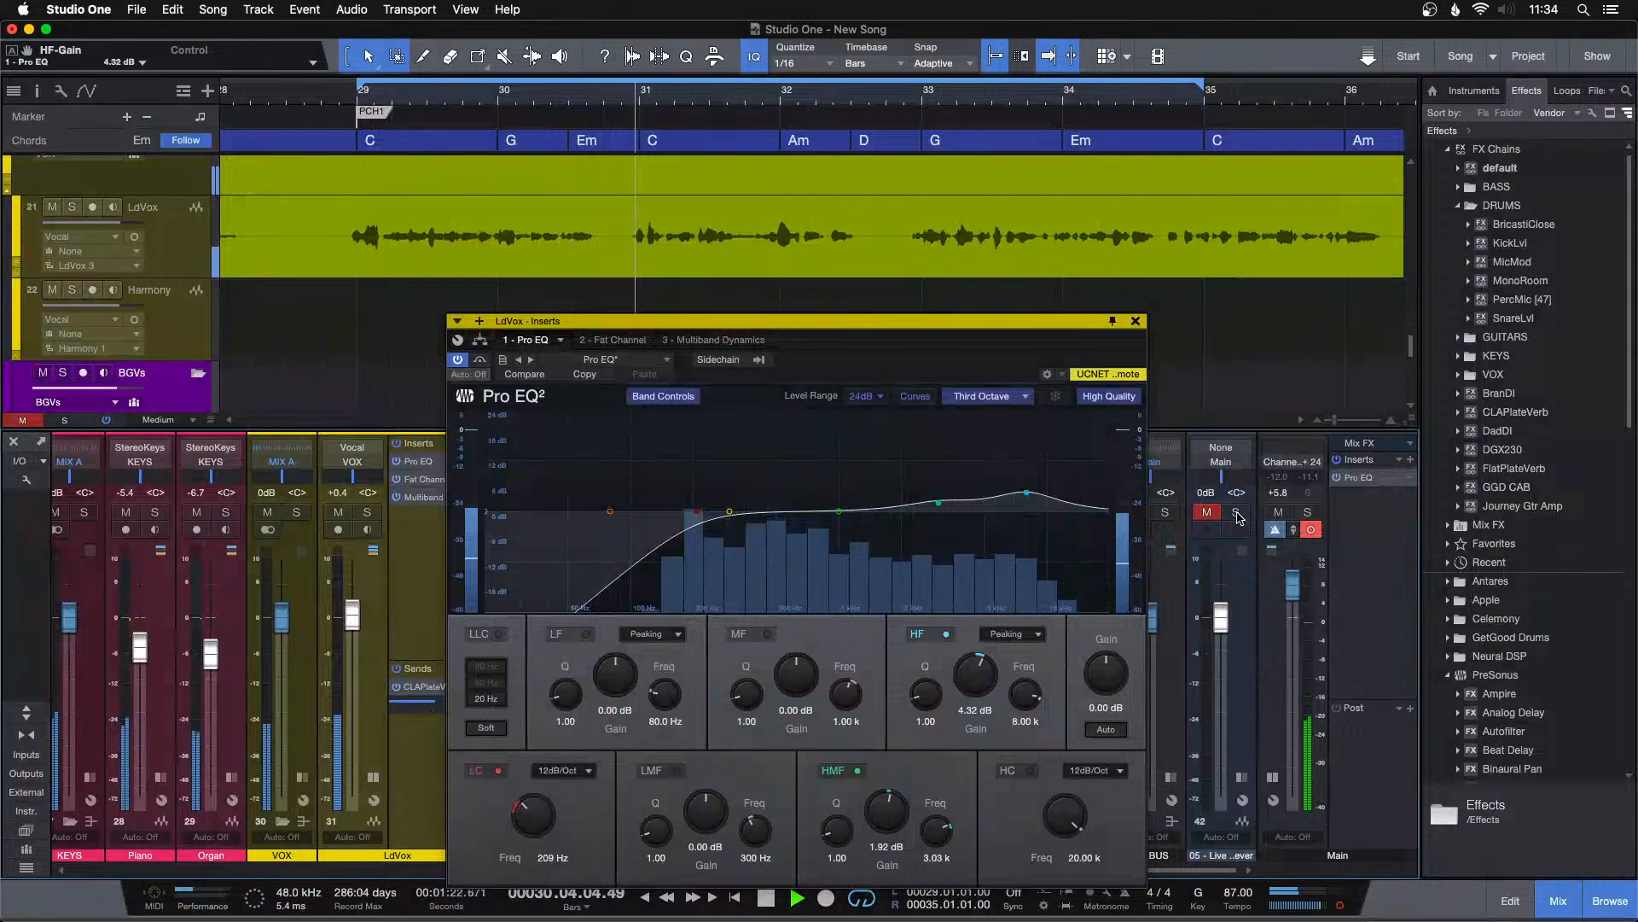
key("KP_1")
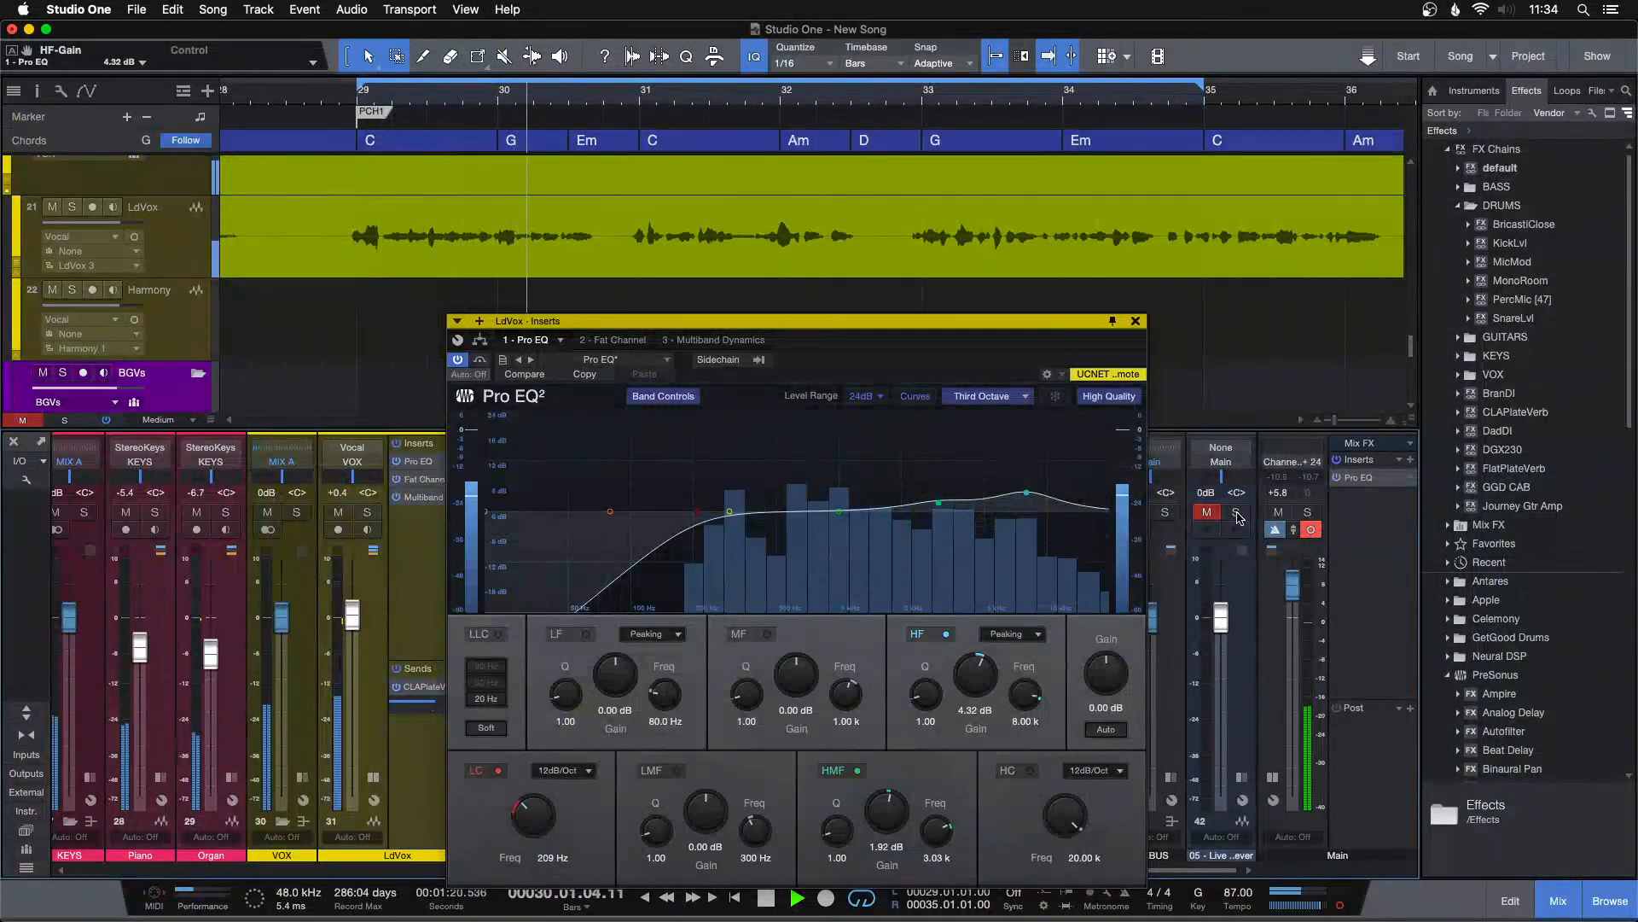
left_click(1237, 512)
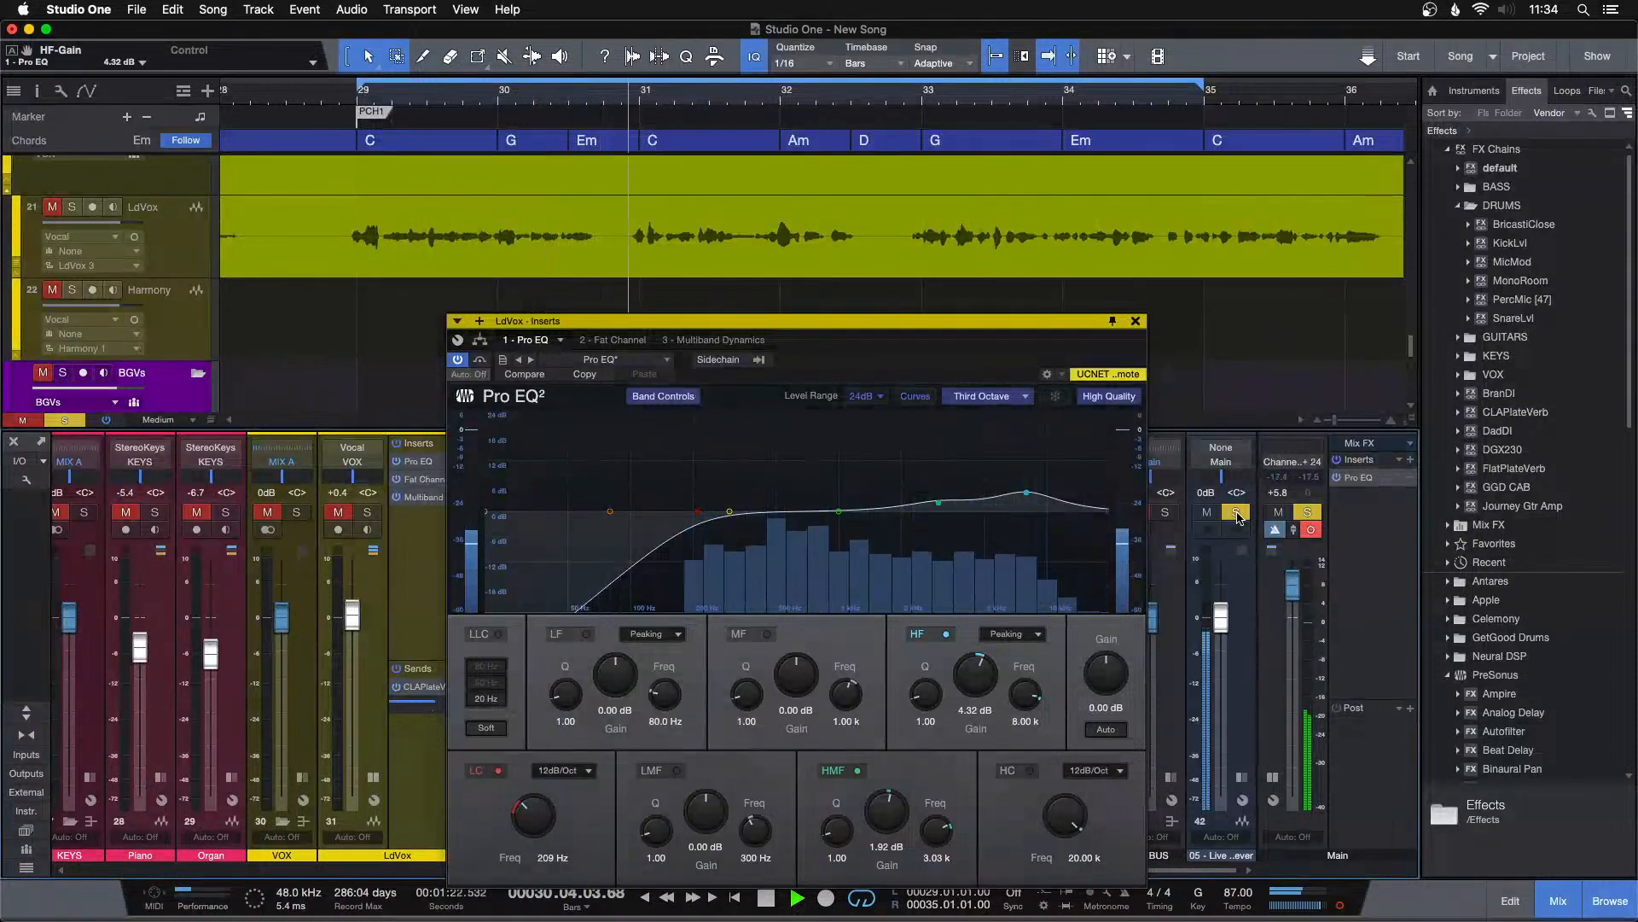
left_click(1237, 514)
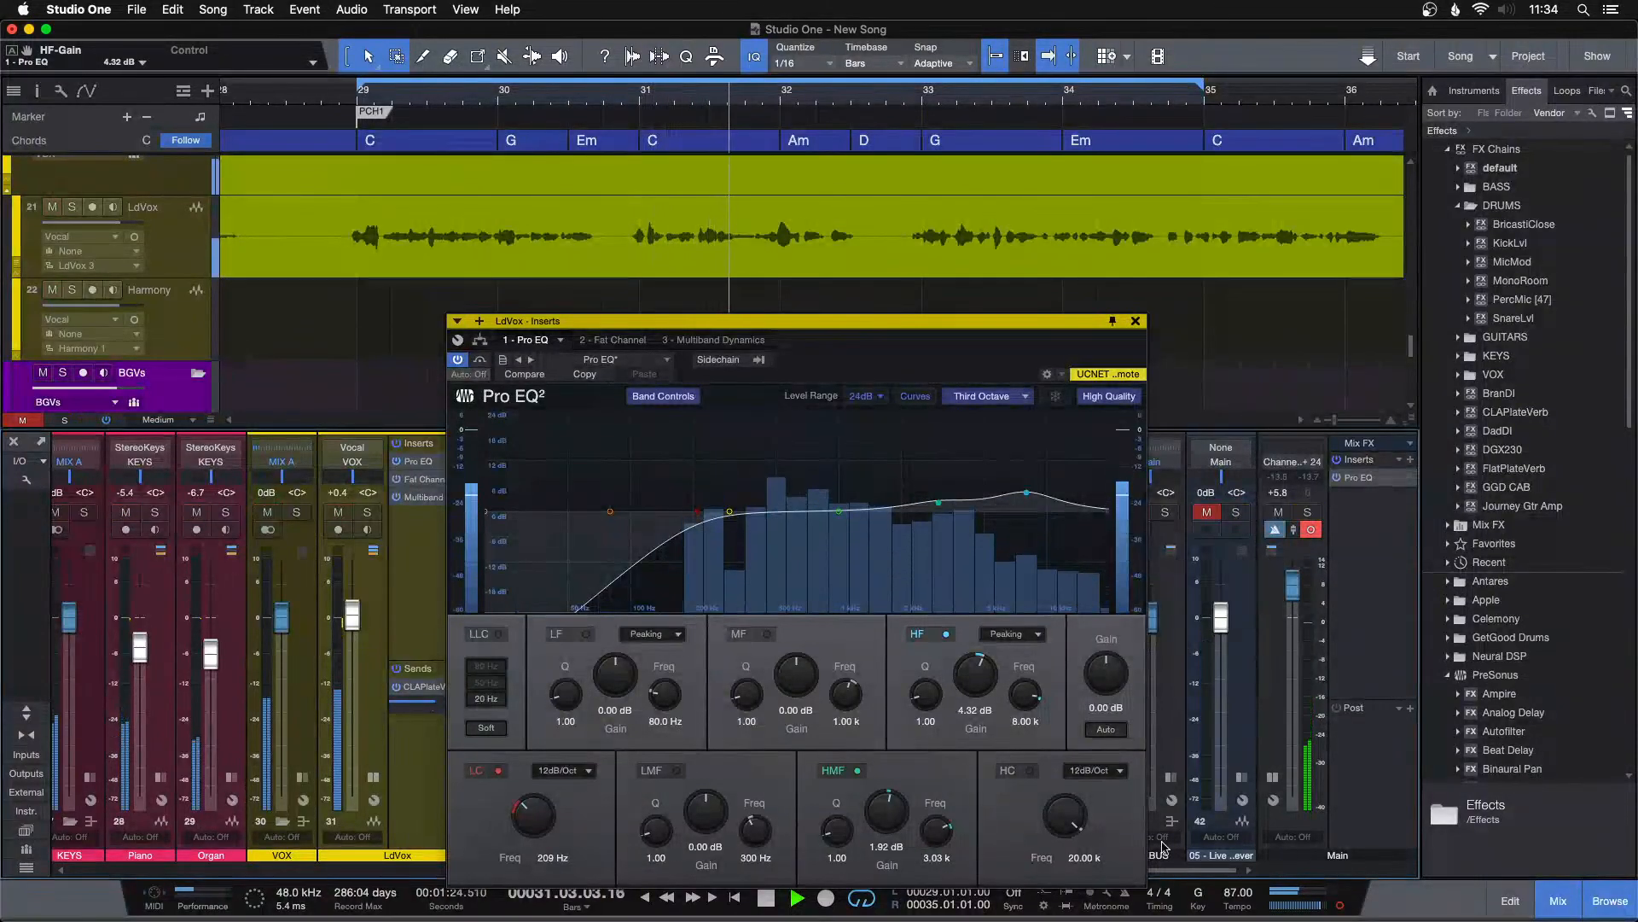
Set the HF gain in the KickLvl channel's Pro EQ to 12.48 dB and return to the reference channel in the mixer.
left_click_drag(1165, 870, 359, 867)
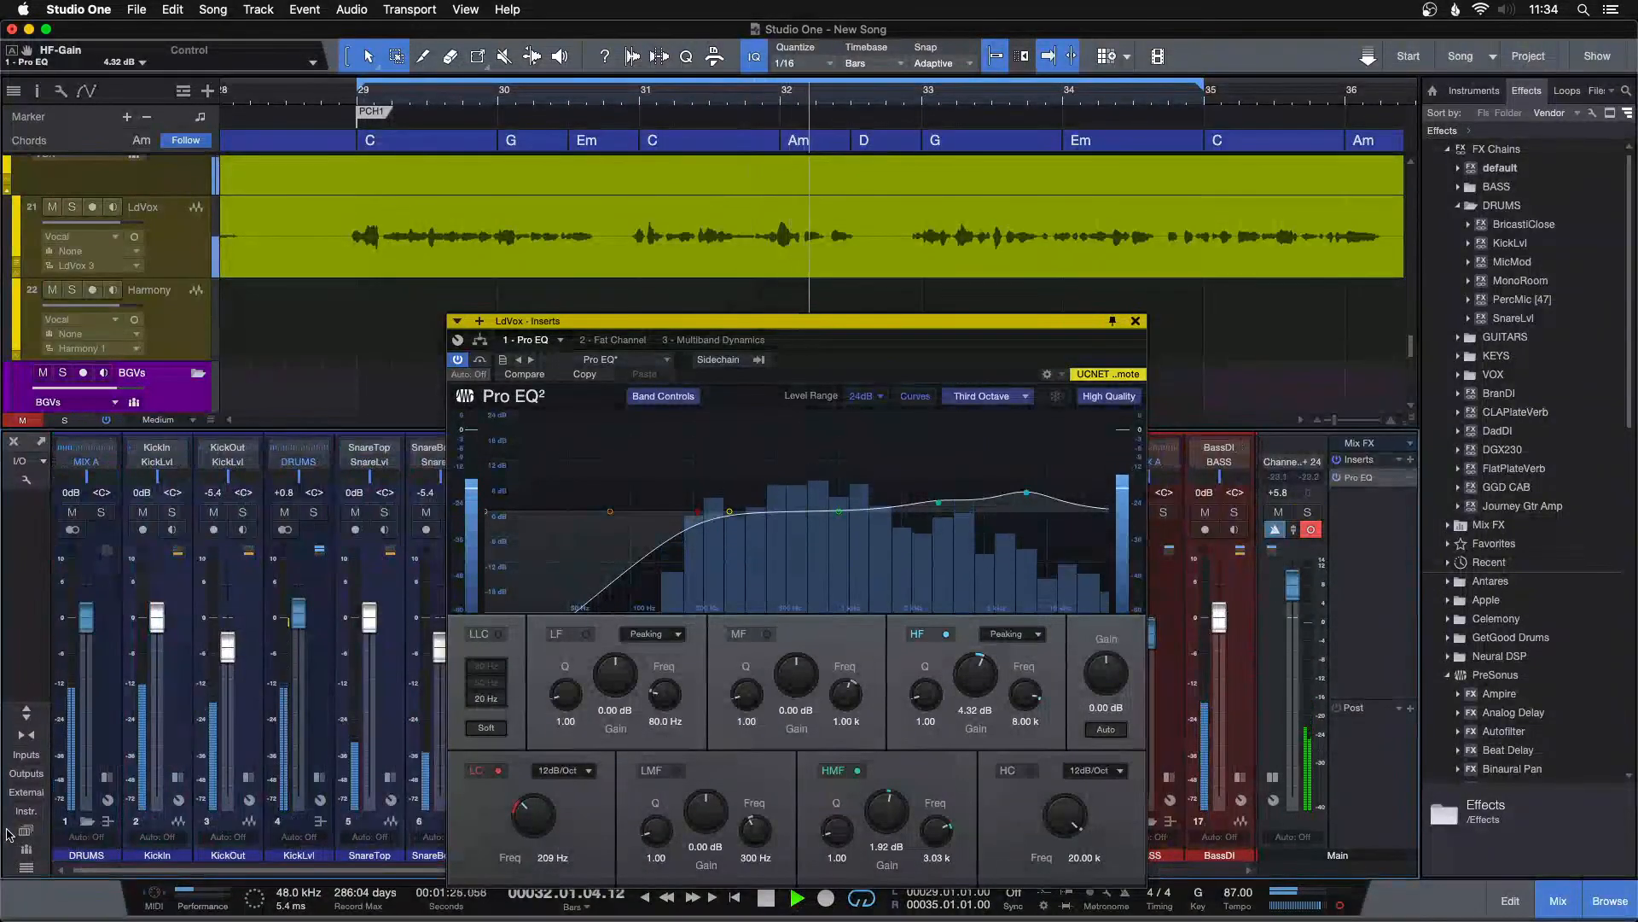
left_click(319, 779)
double_click(370, 497)
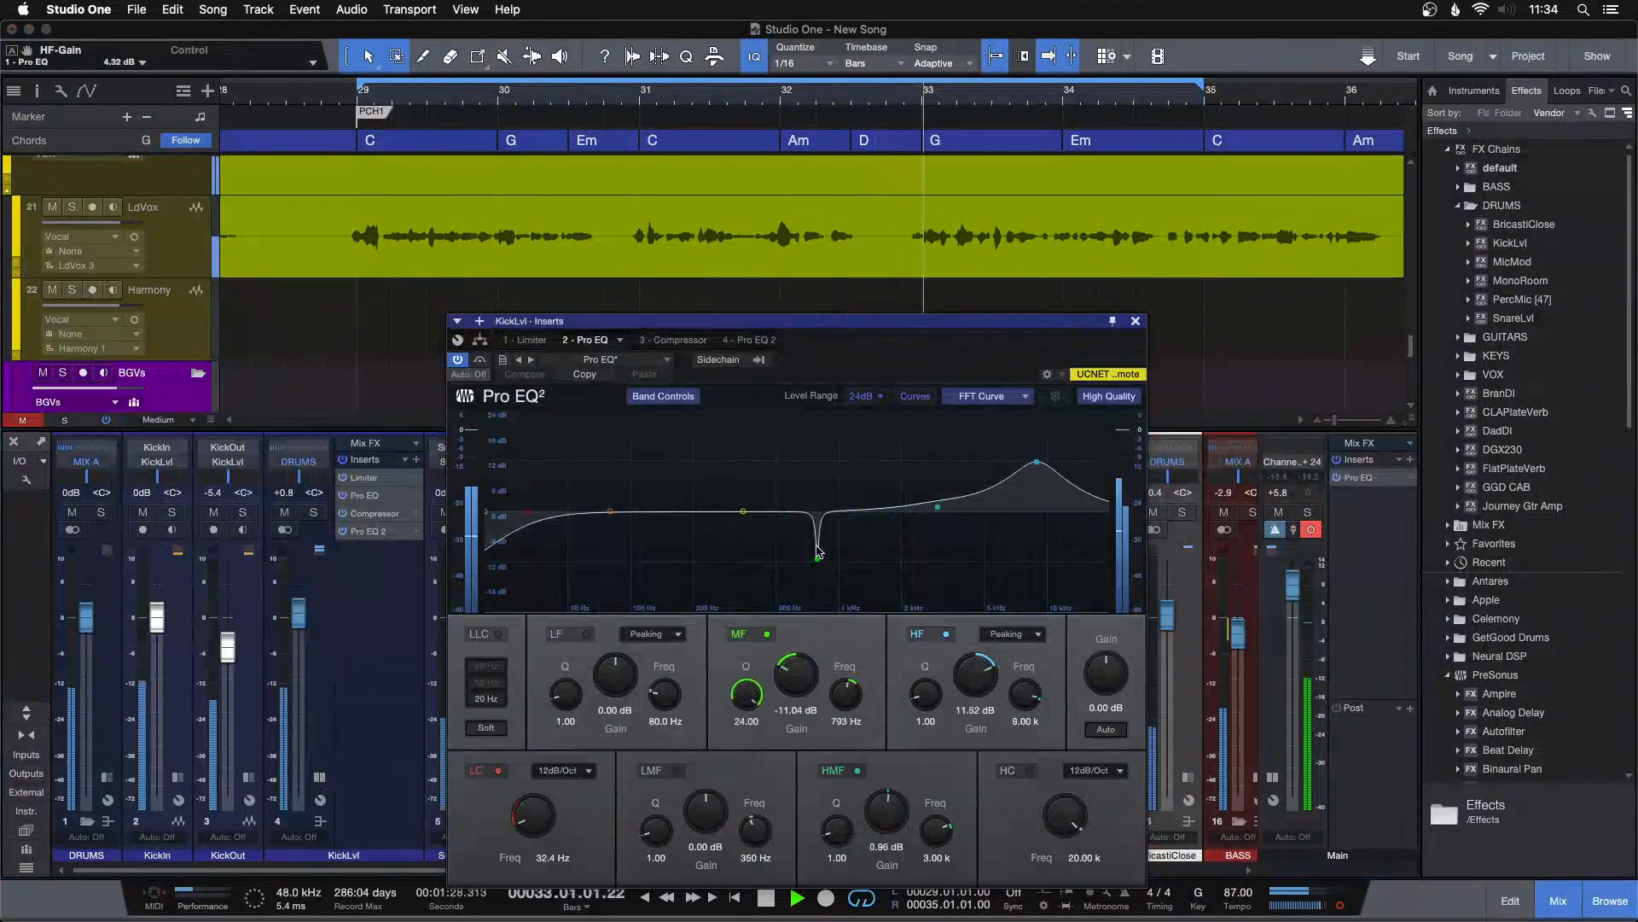
left_click_drag(971, 675, 973, 676)
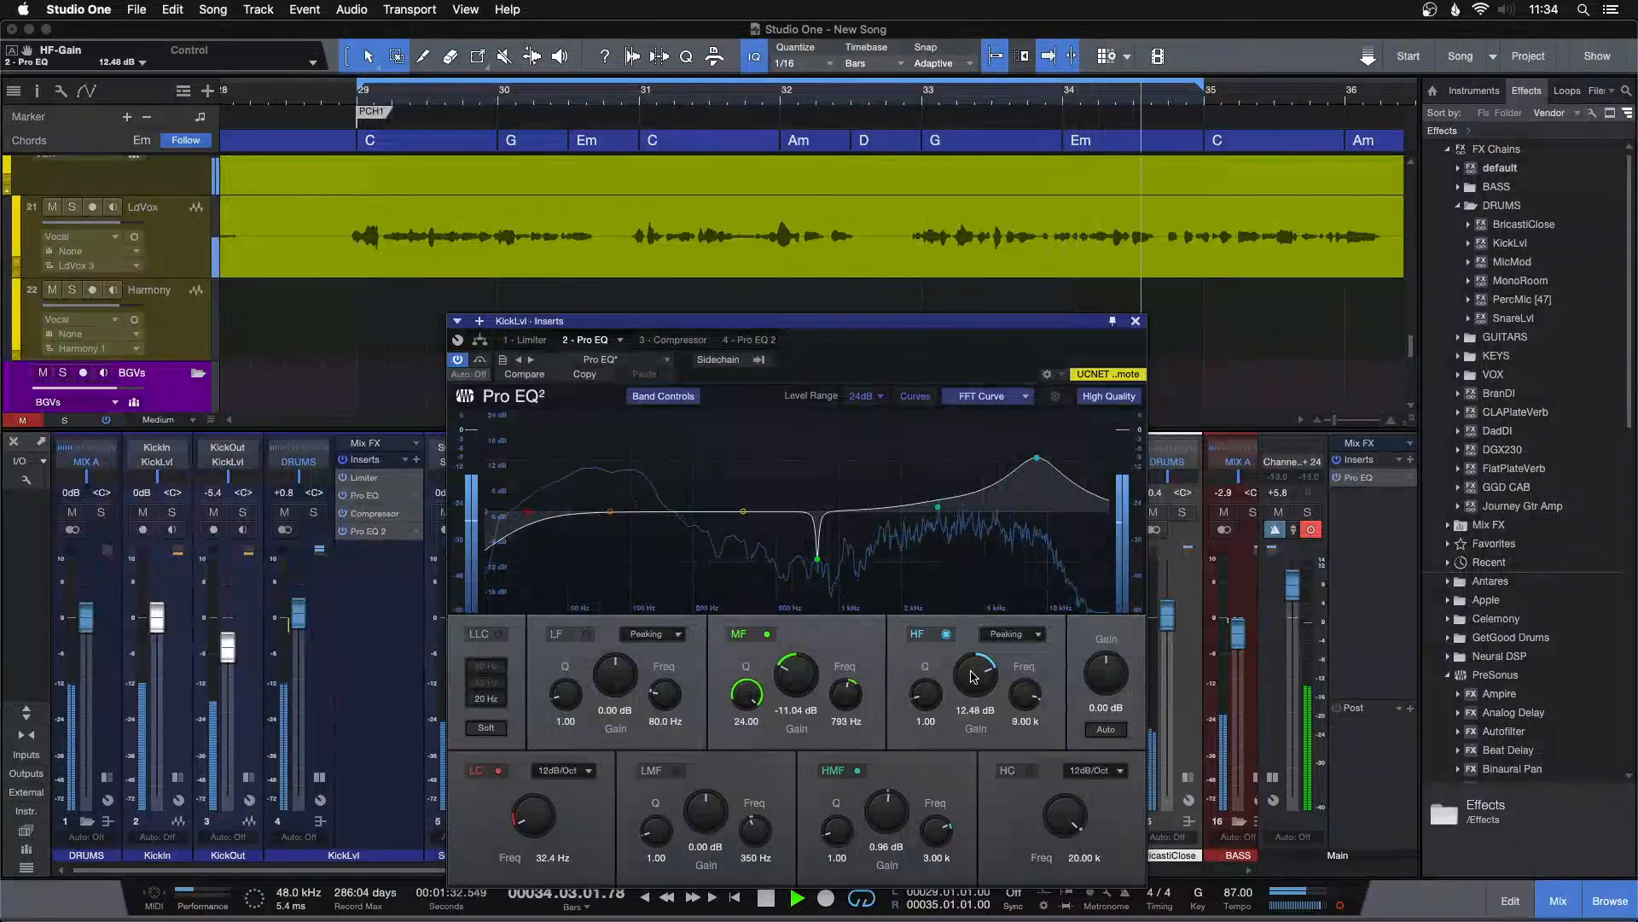
left_click_drag(296, 871, 1416, 815)
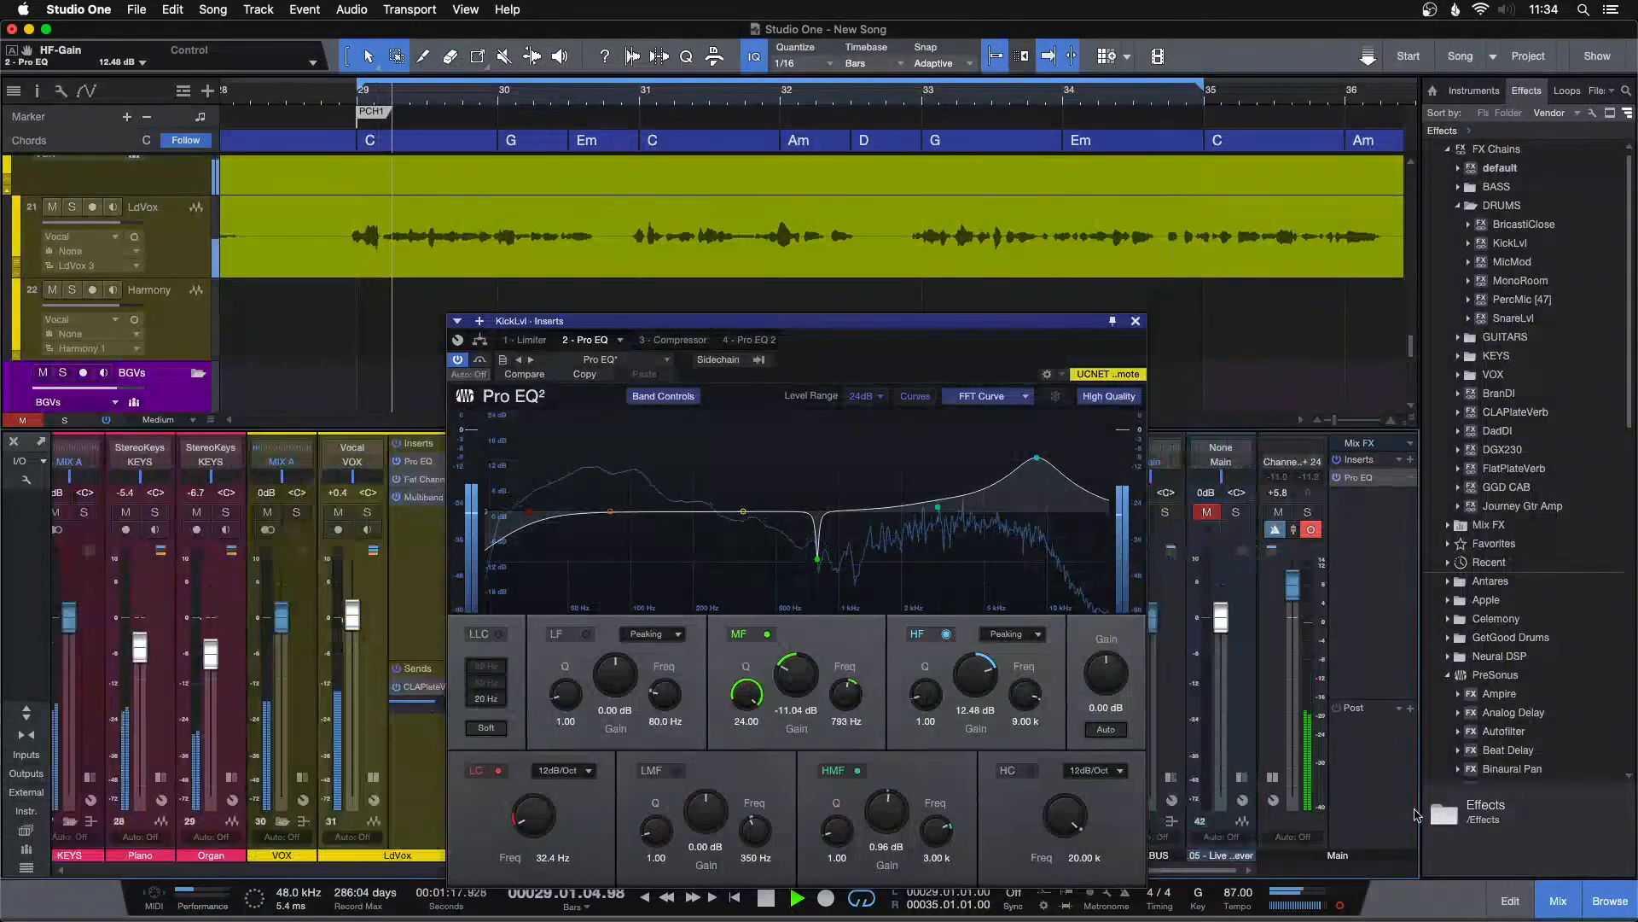
Raise the HF gain in KickLvl's Pro EQ to 12.96 and 13.44 dB, comparing the mix with the soloed channel 42 reference before each change.
left_click(1237, 514)
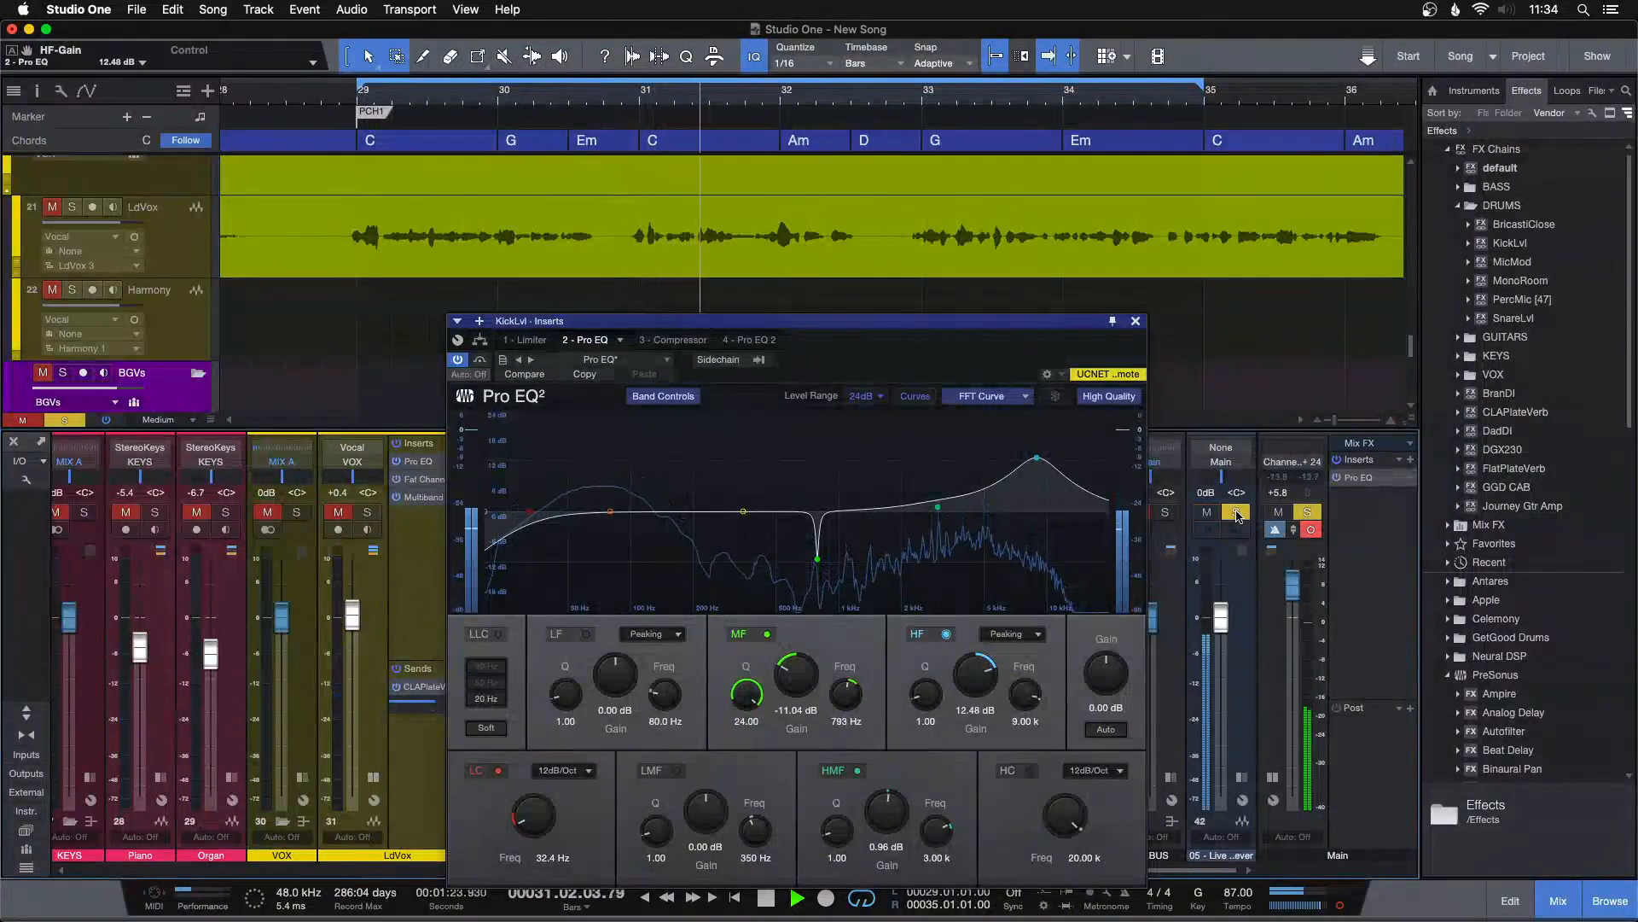
left_click(1236, 515)
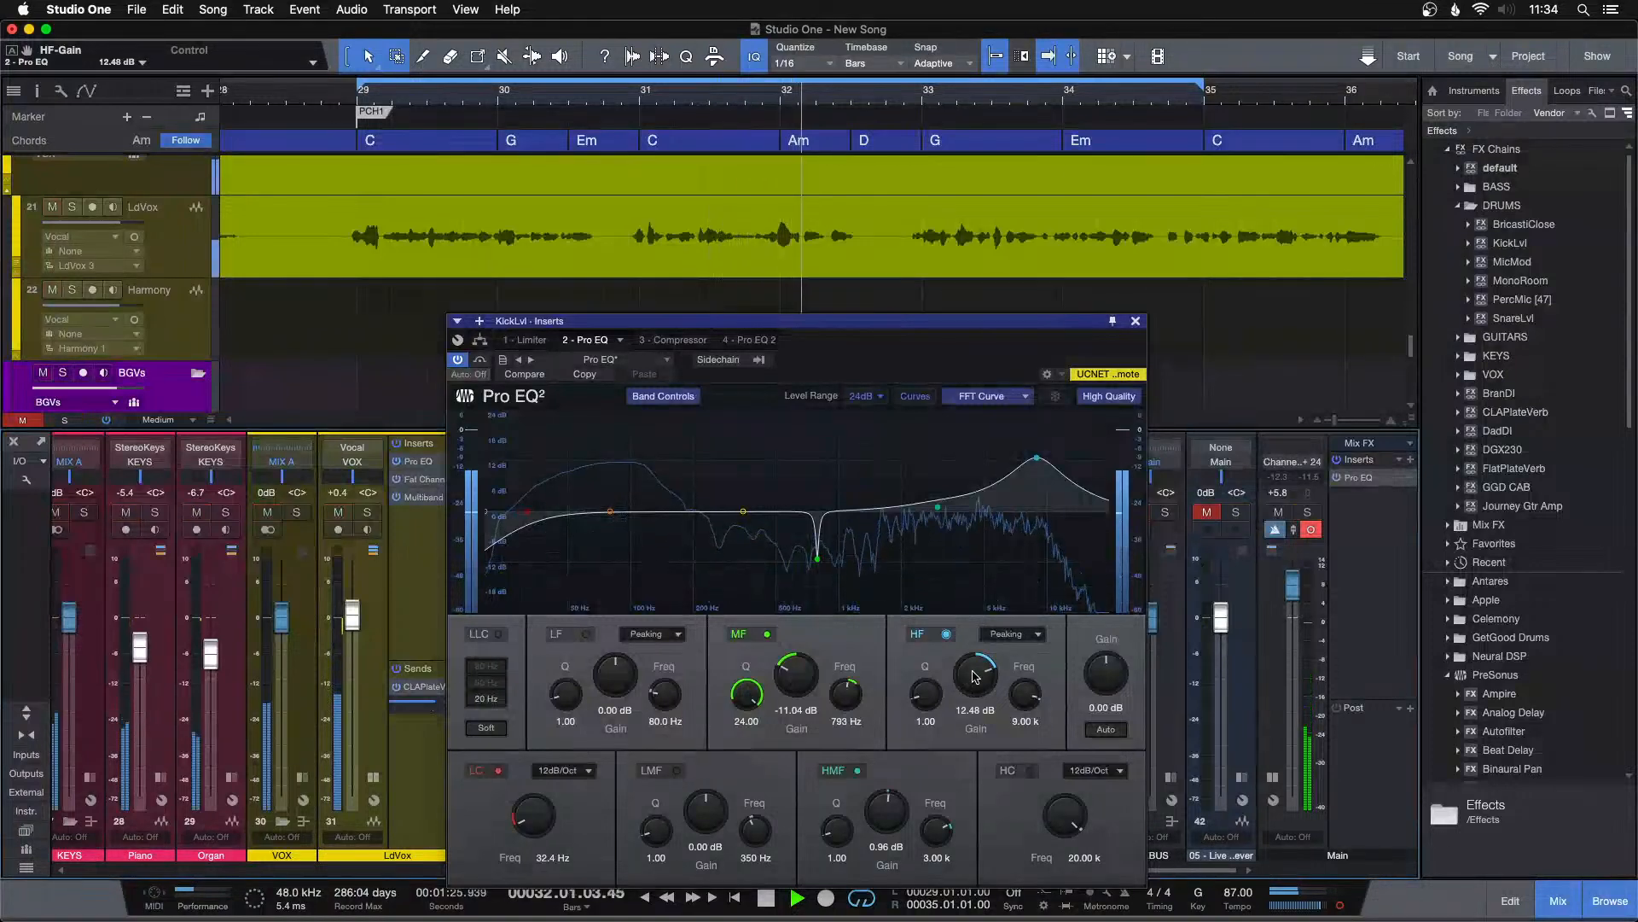
scroll(976, 677, "up", 1)
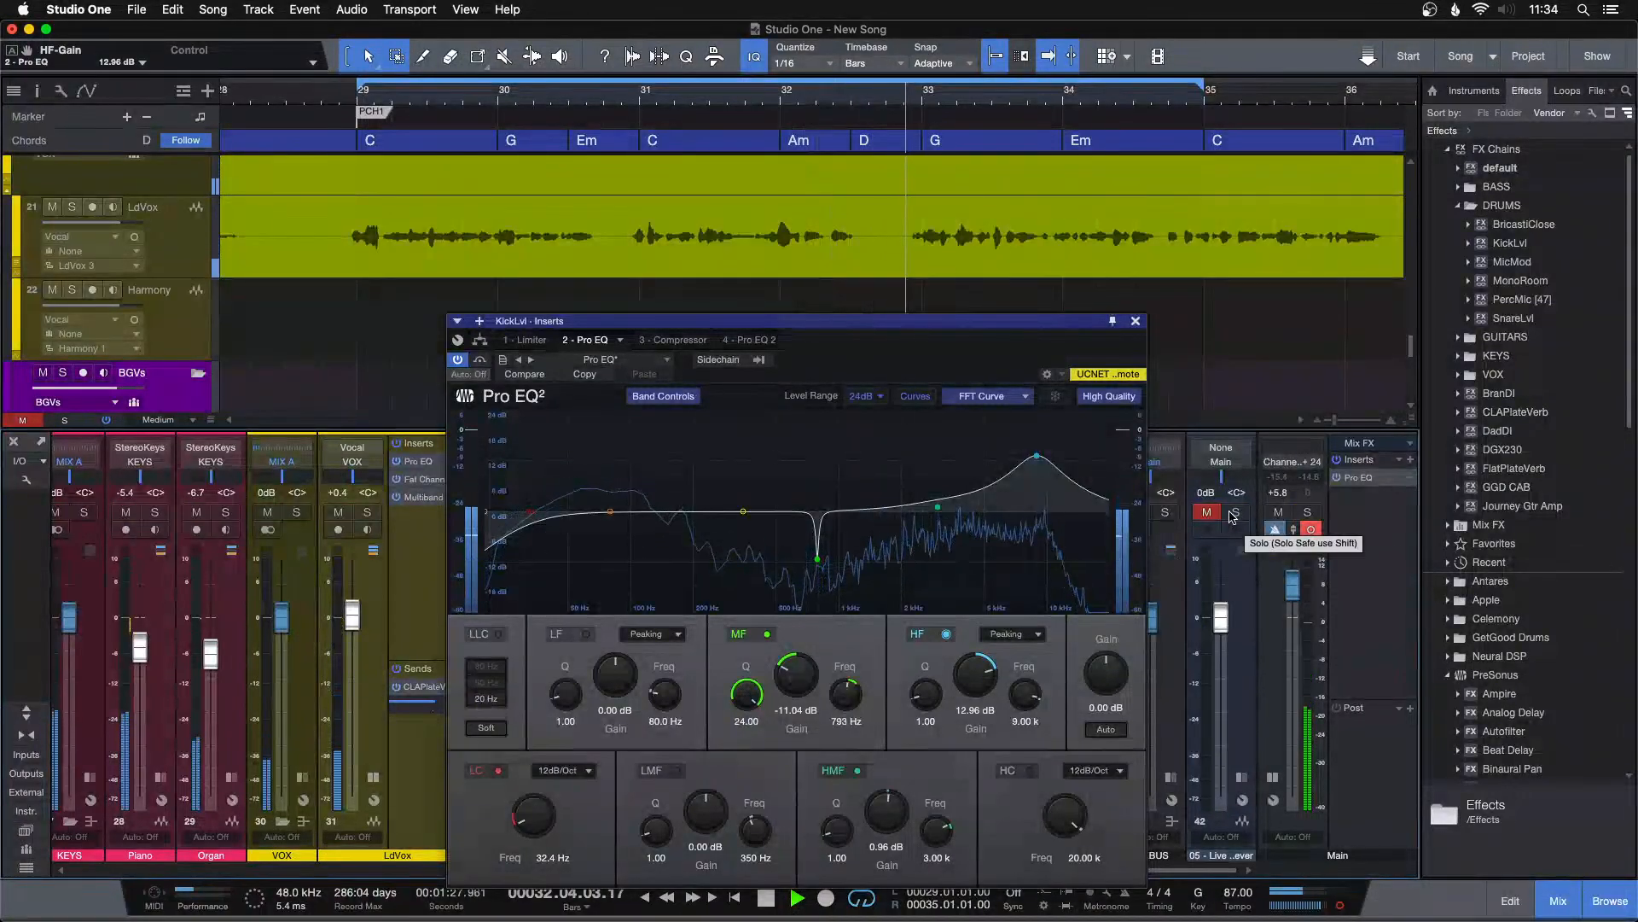
key("KP_1")
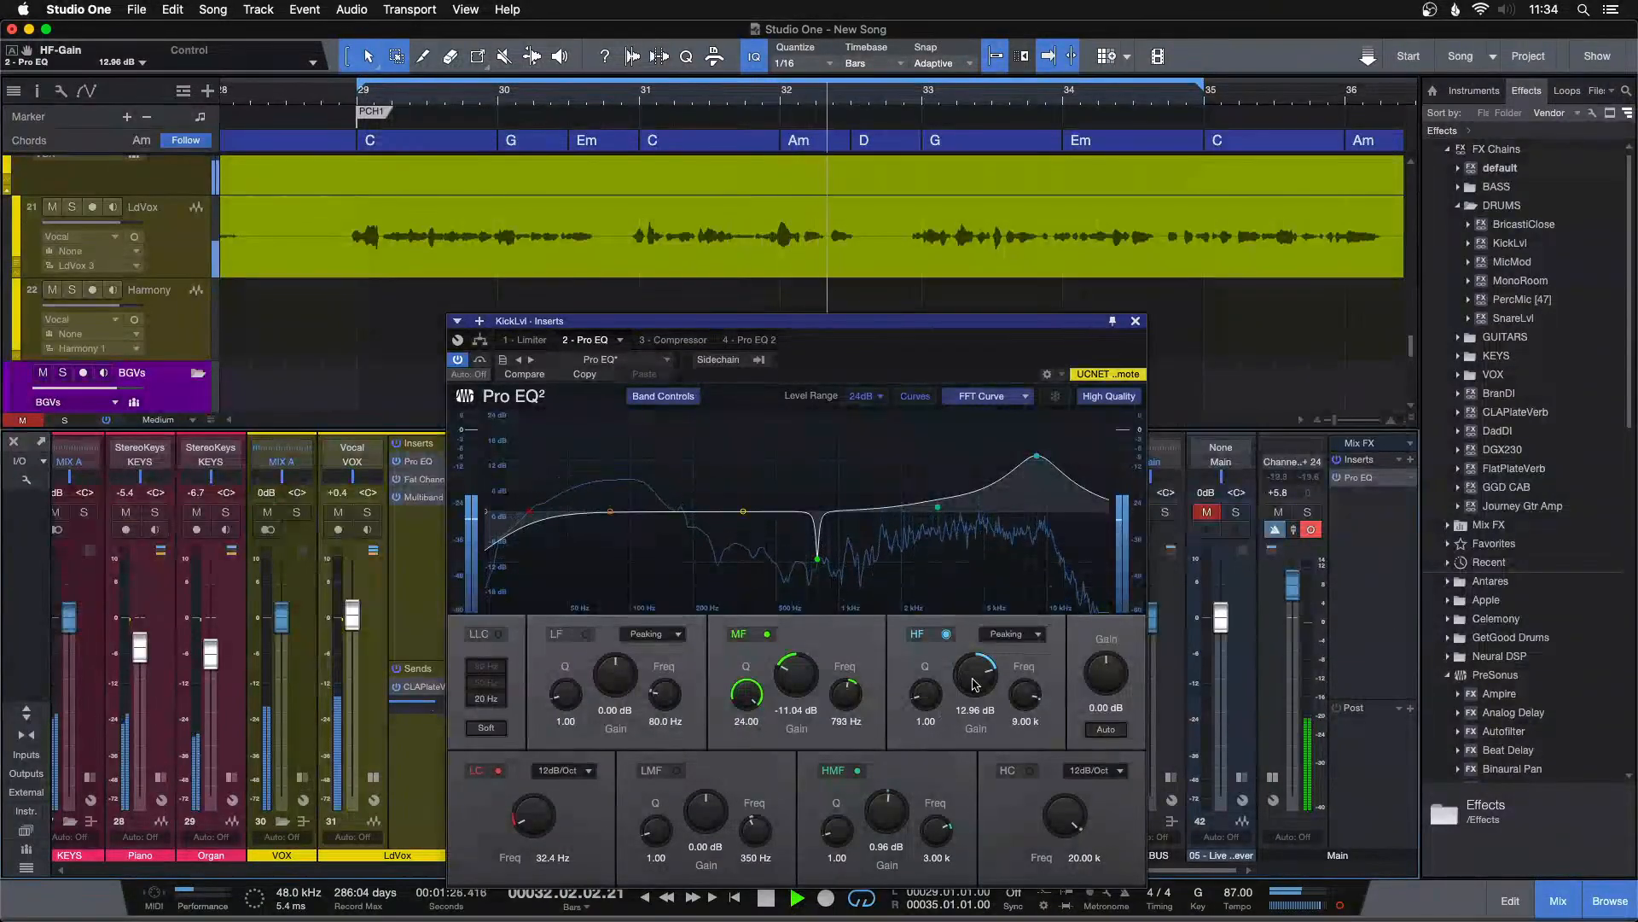
left_click(1235, 513)
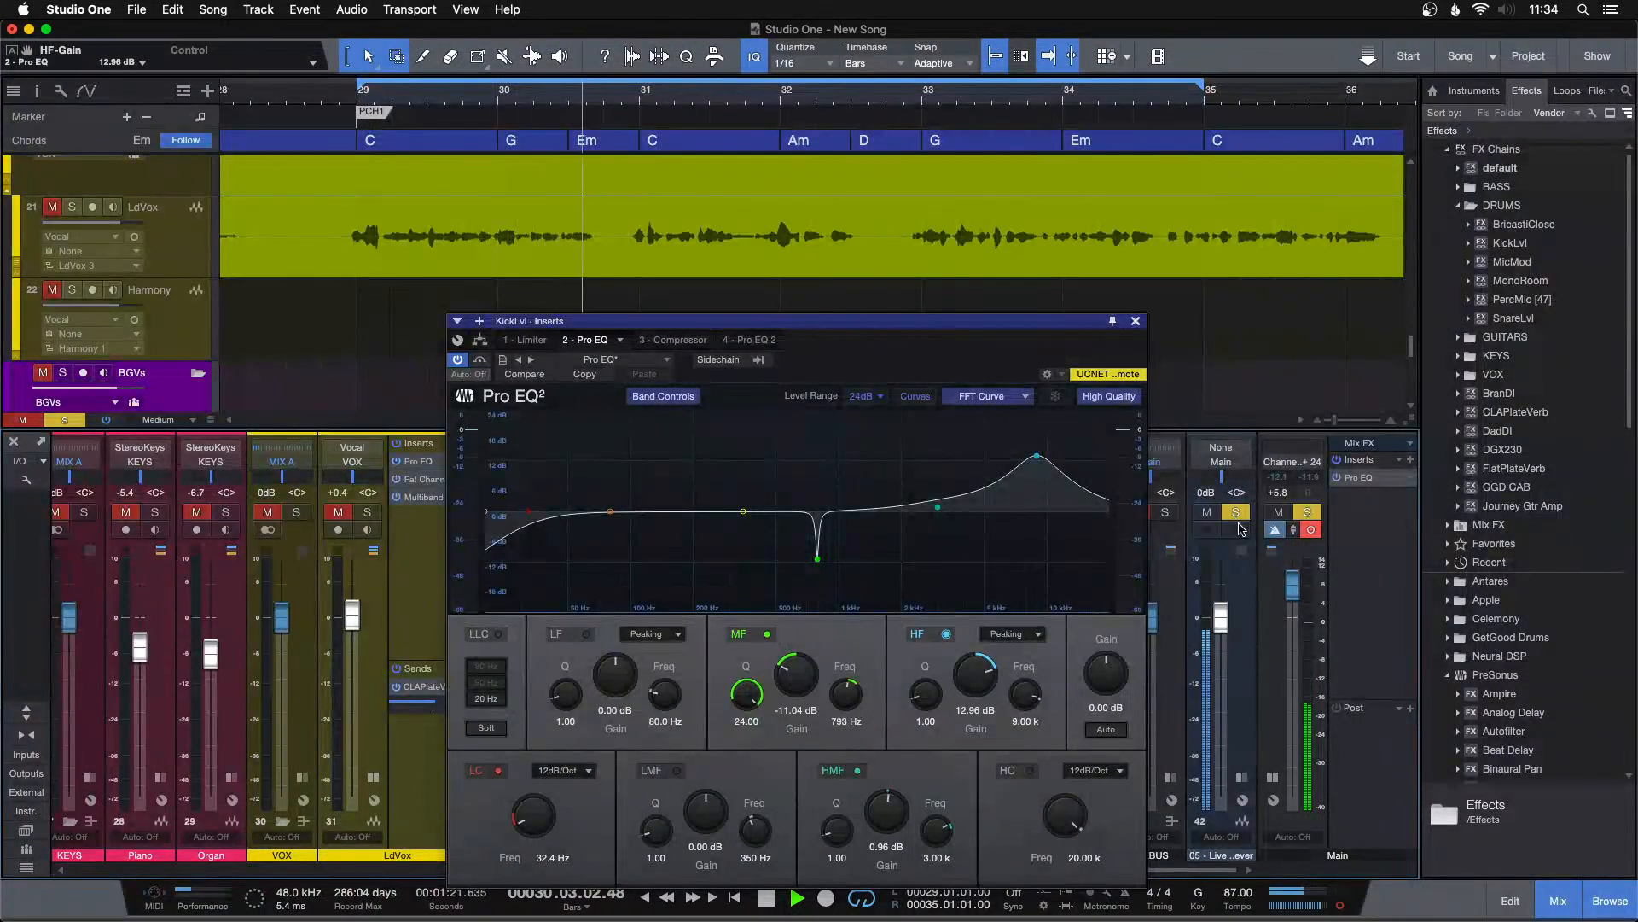
left_click(1236, 512)
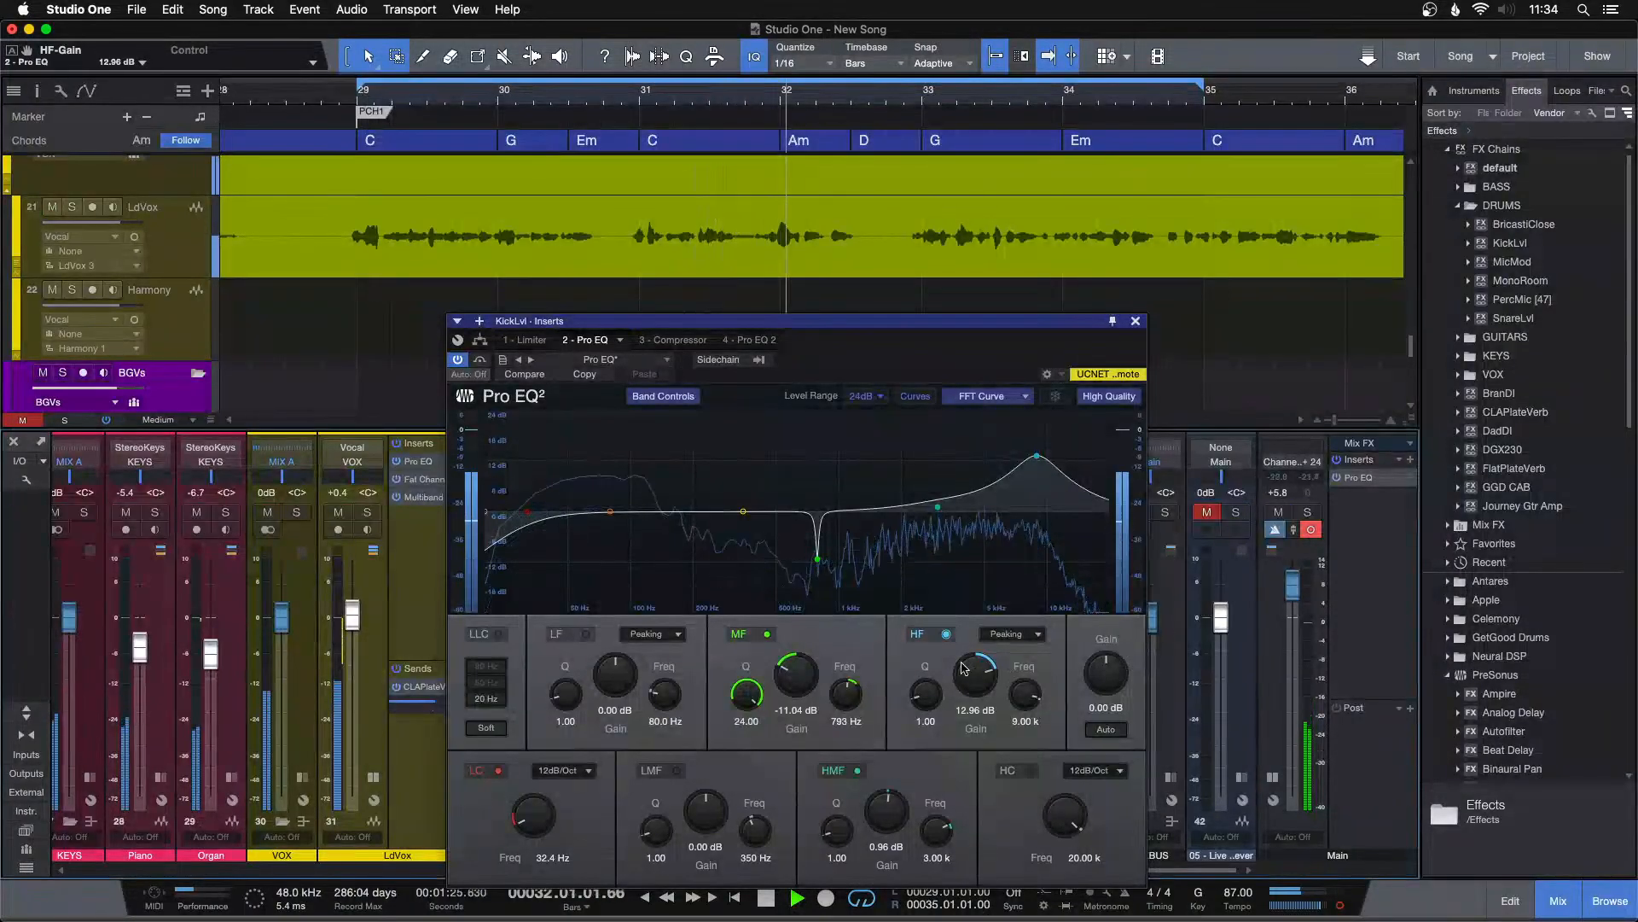
scroll(966, 674, "up", 1)
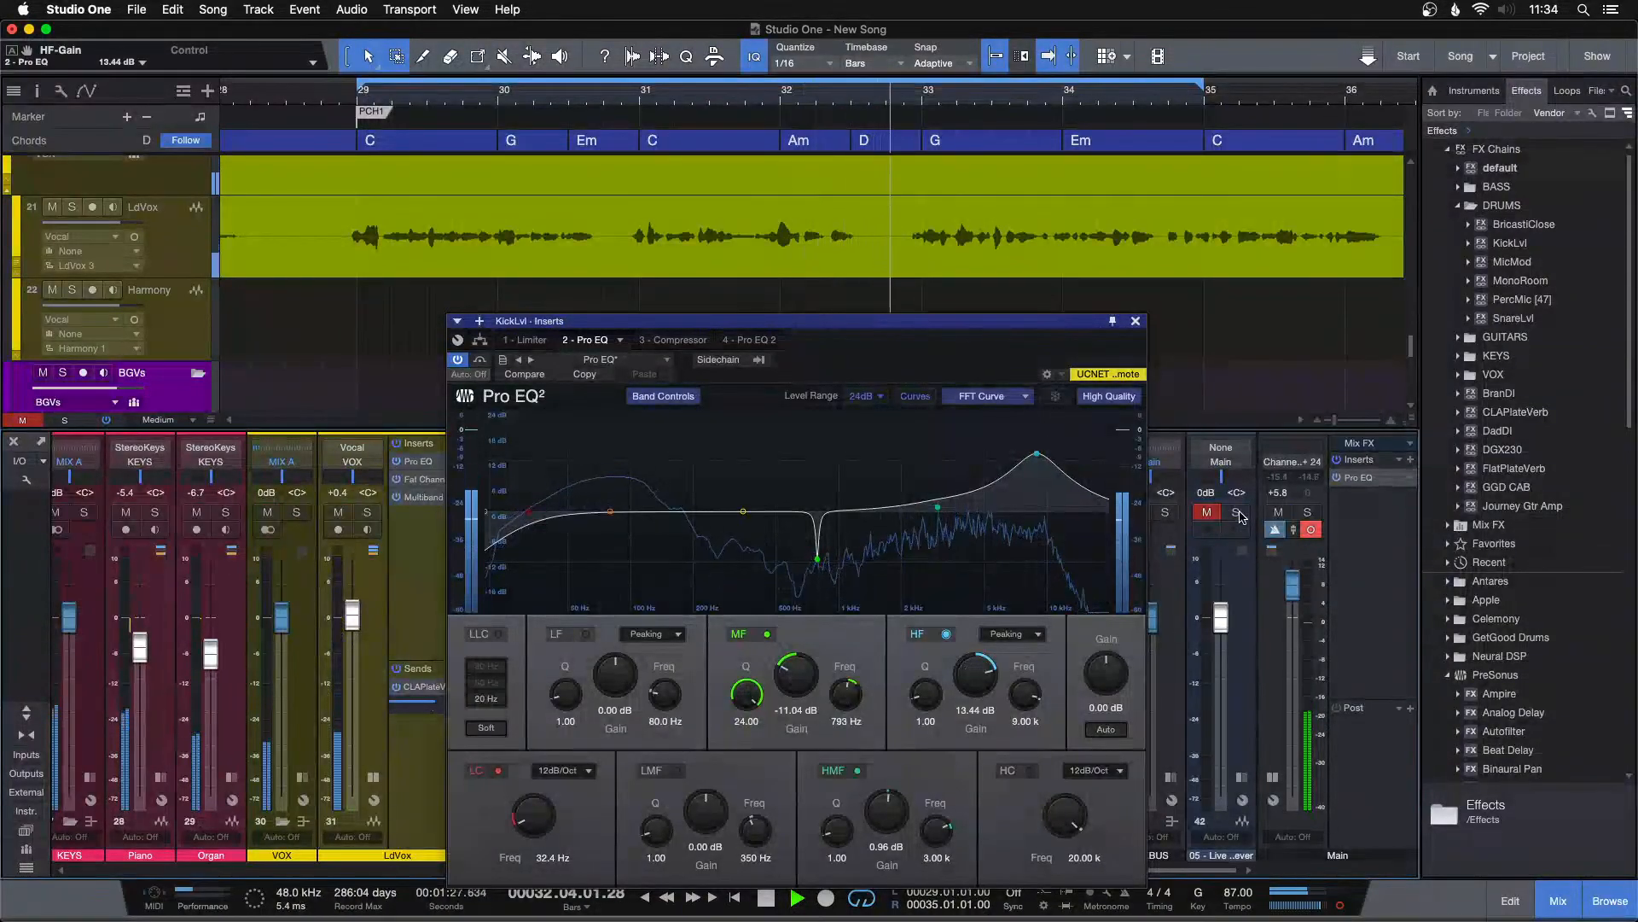
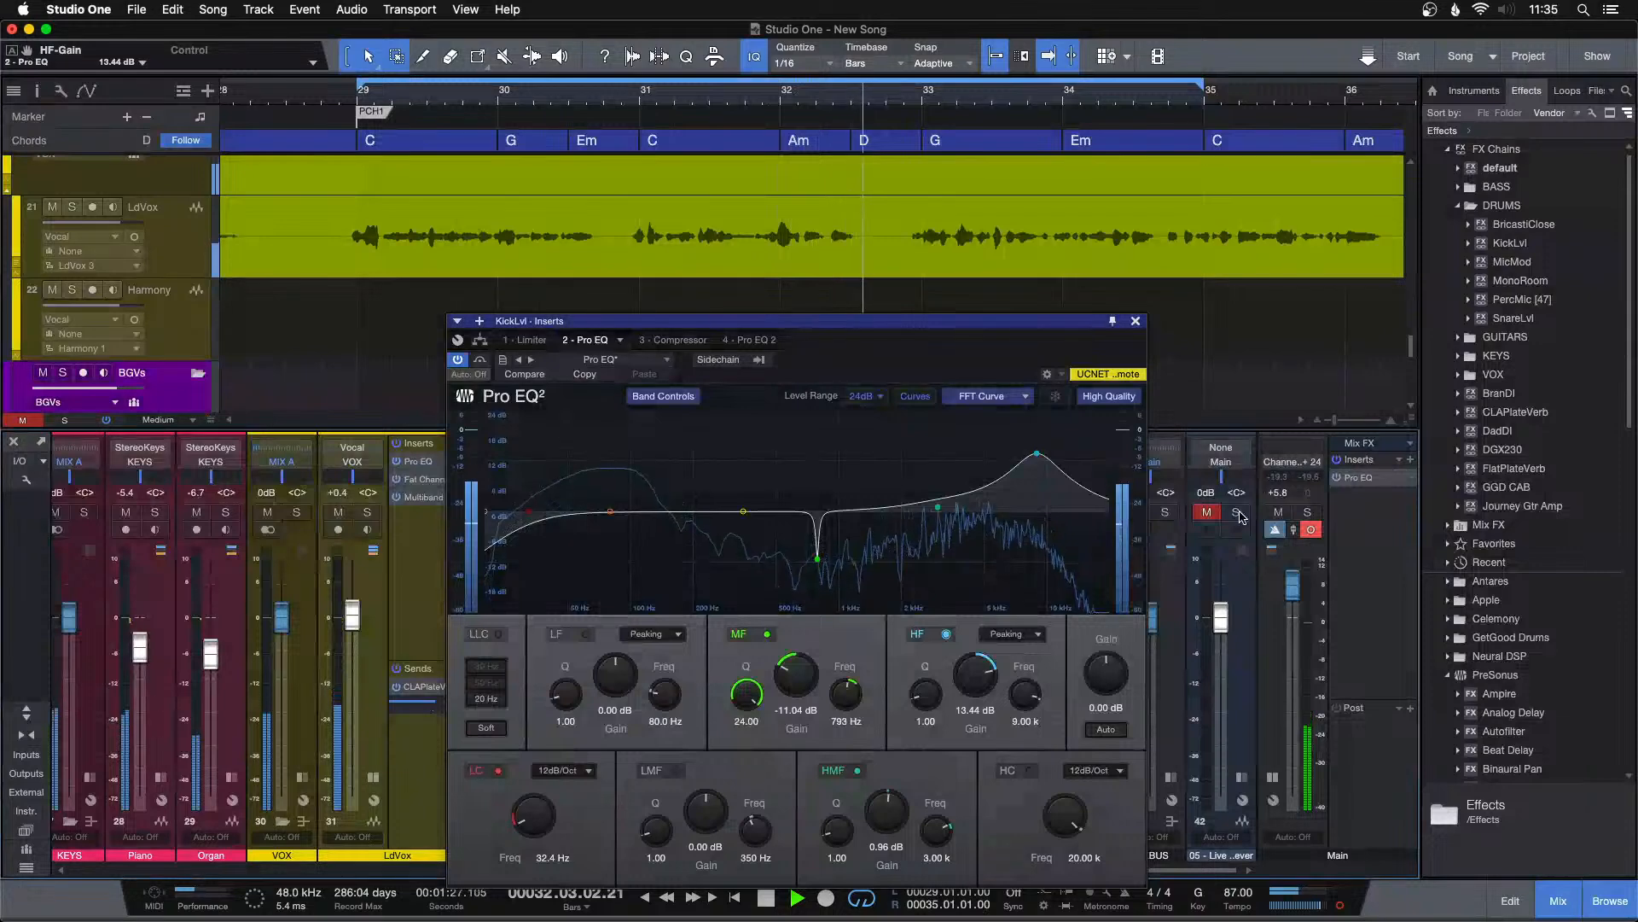
Reset the Main output fader to 0 dB and restart playback from the loop start.
key("KP_1")
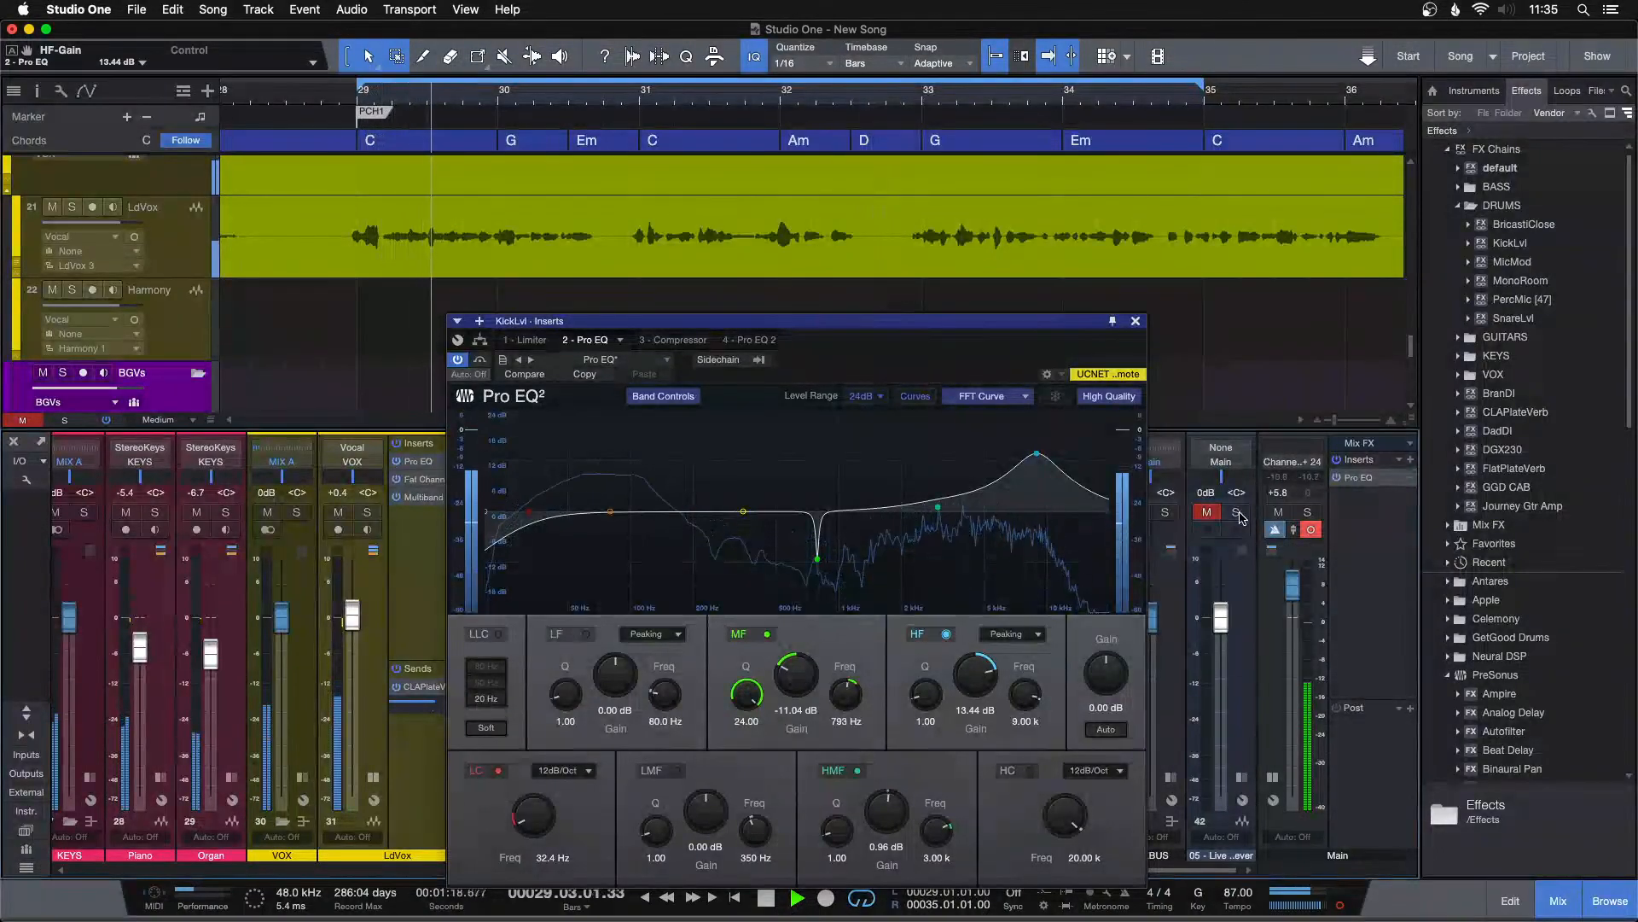
left_click(1297, 585, "super")
key("KP_1")
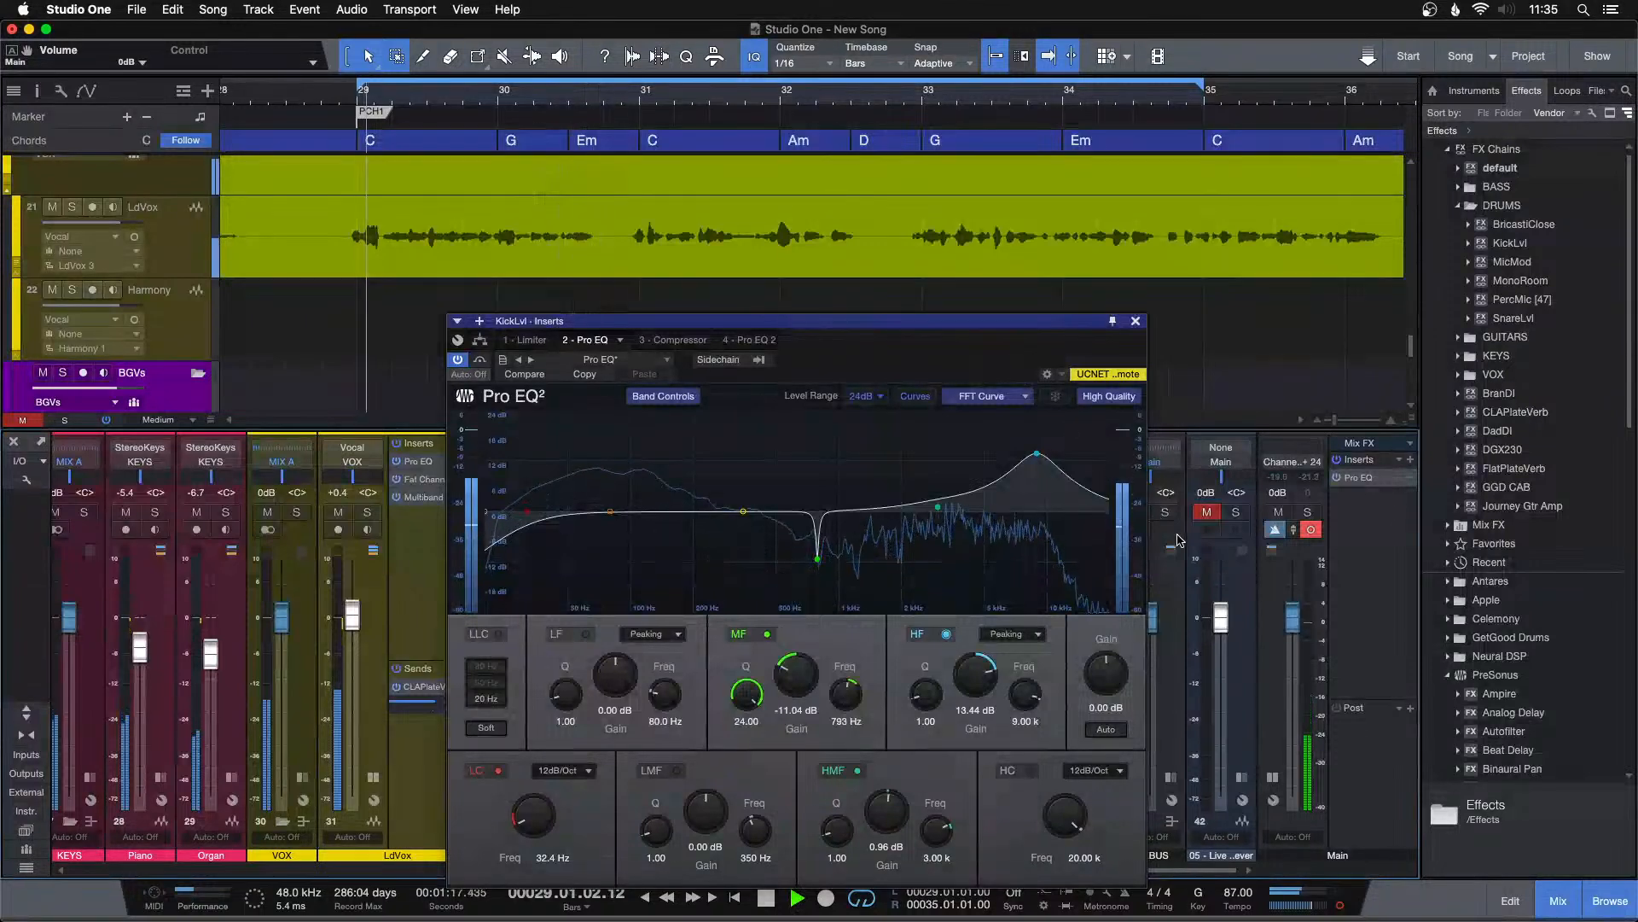
Set the HF gain in KickLvl's Pro EQ to 13.92 dB, soloing the channel 42 reference before and after to compare.
left_click(1235, 514)
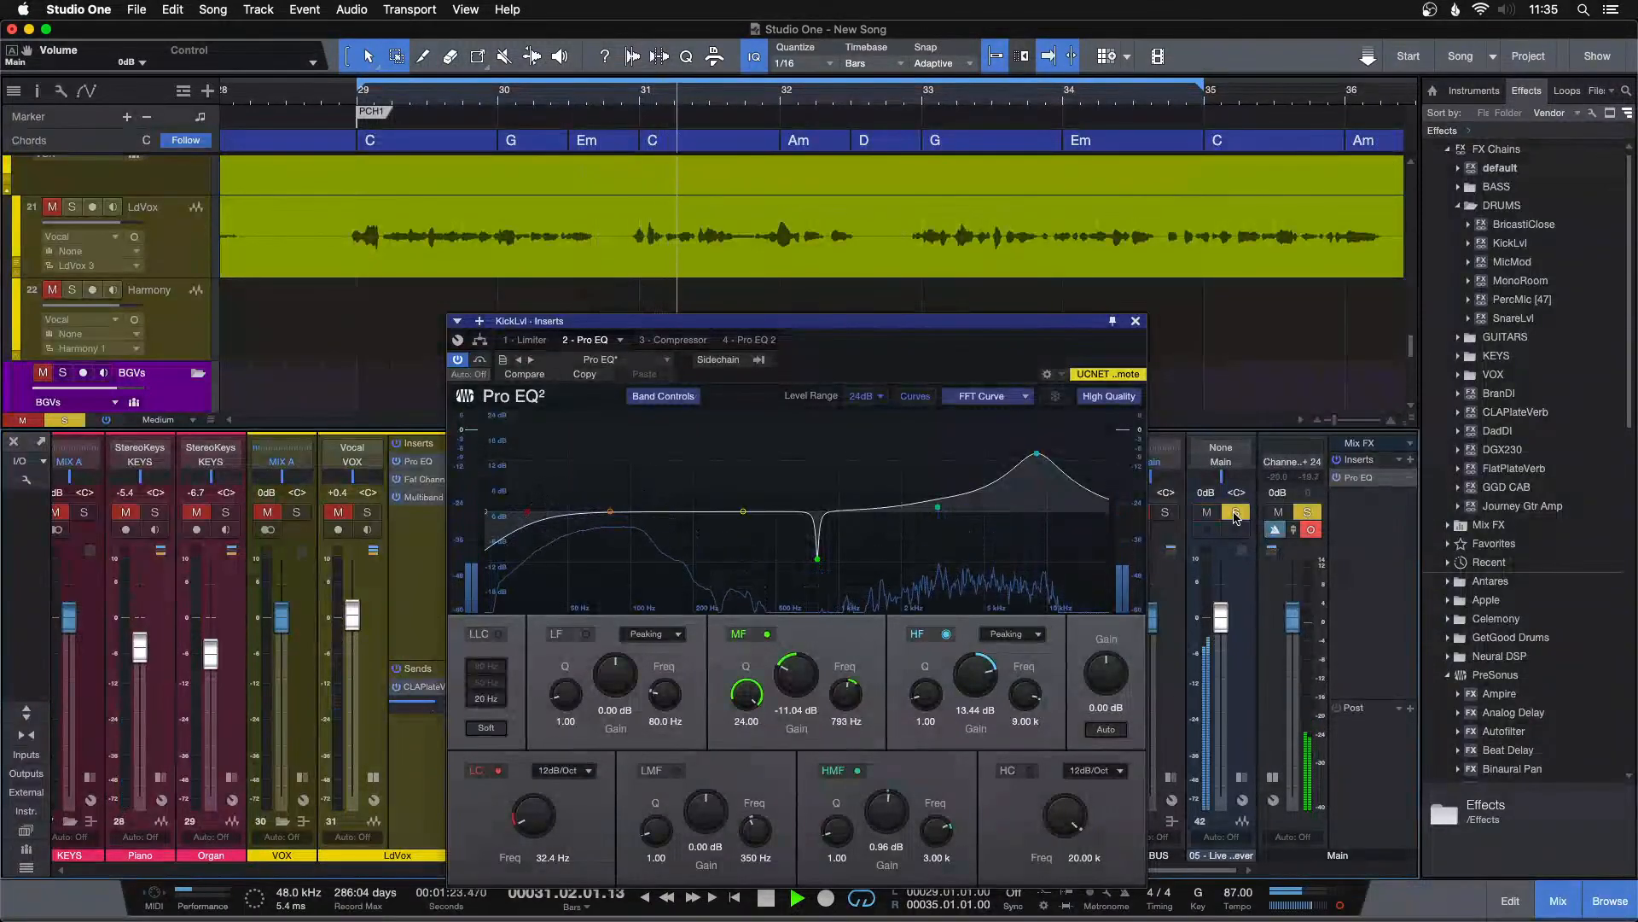
left_click(1235, 514)
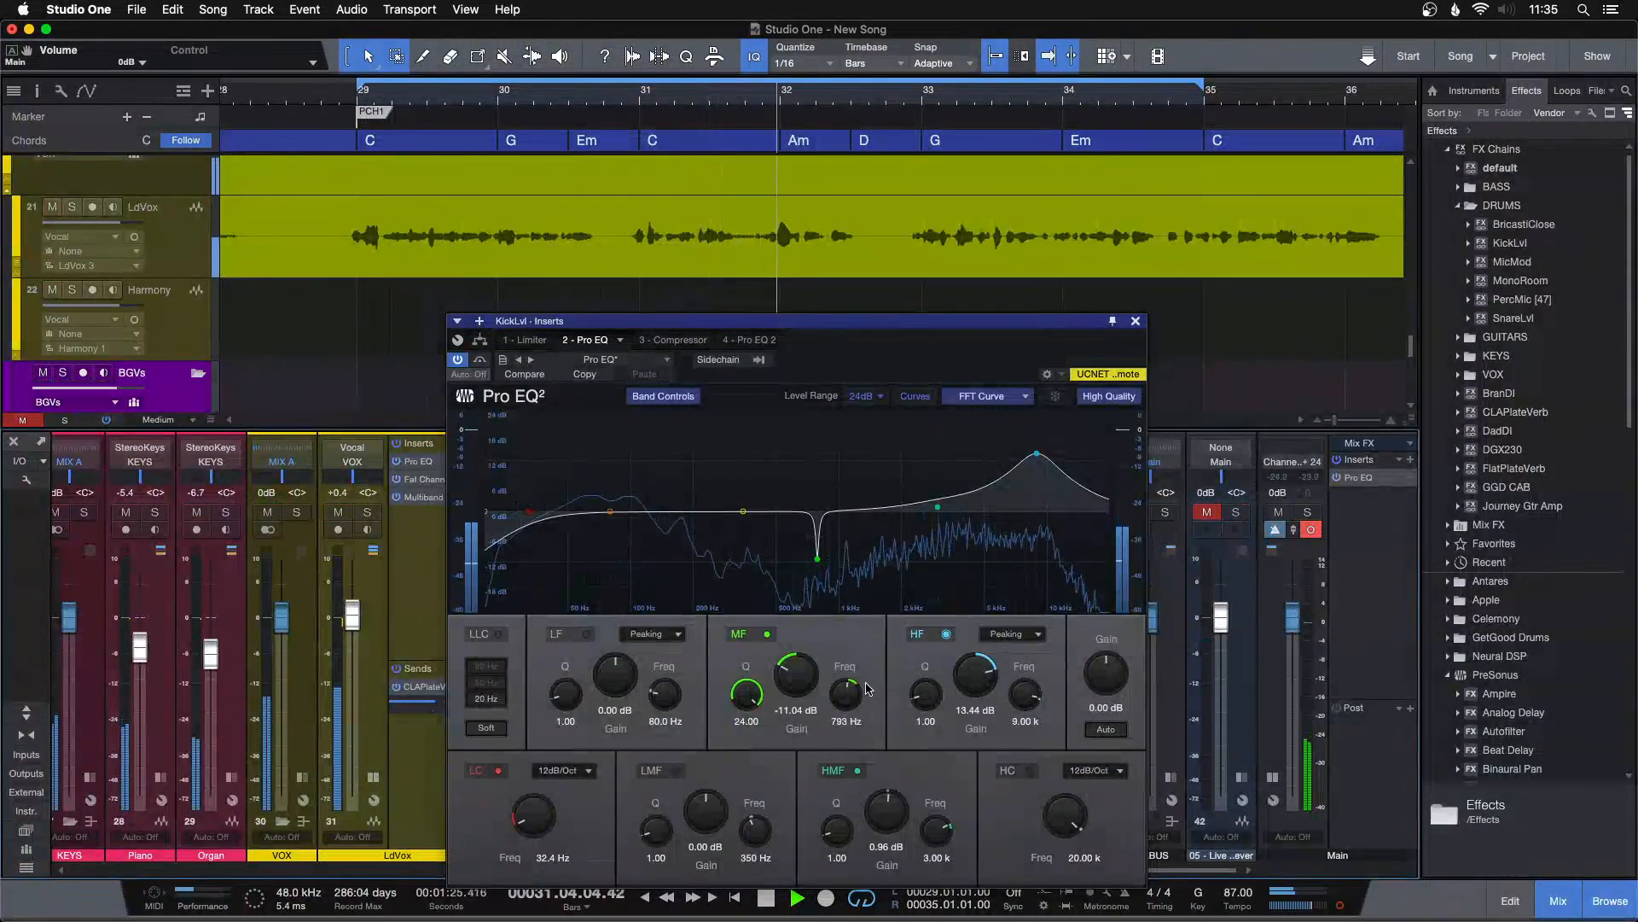
left_click_drag(981, 672, 981, 670)
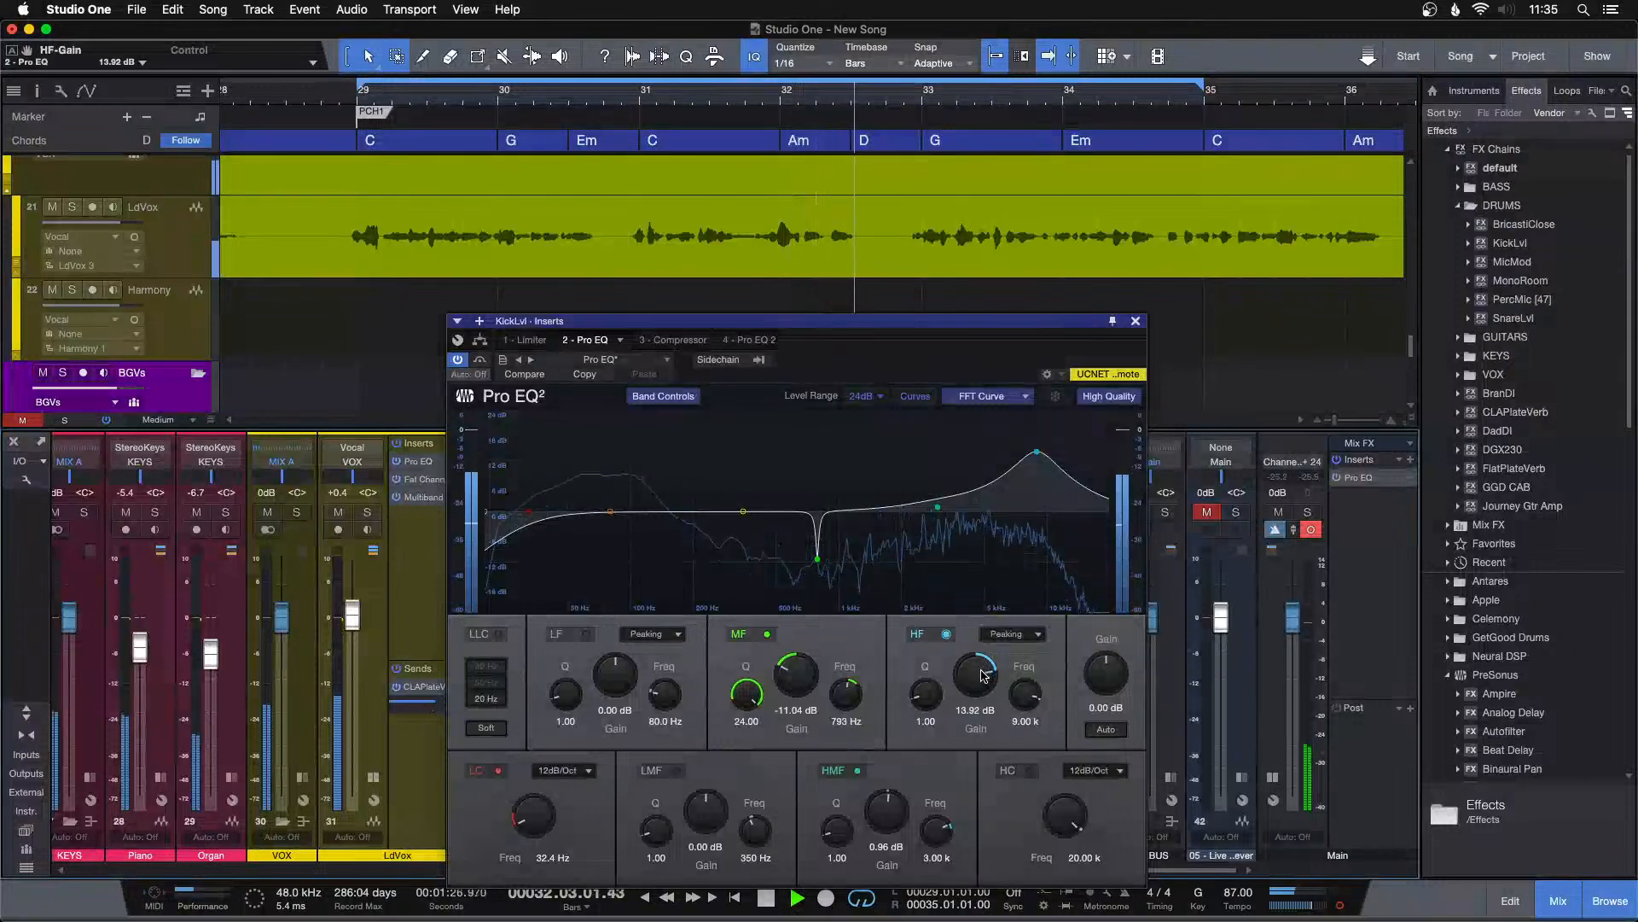
left_click(1237, 512)
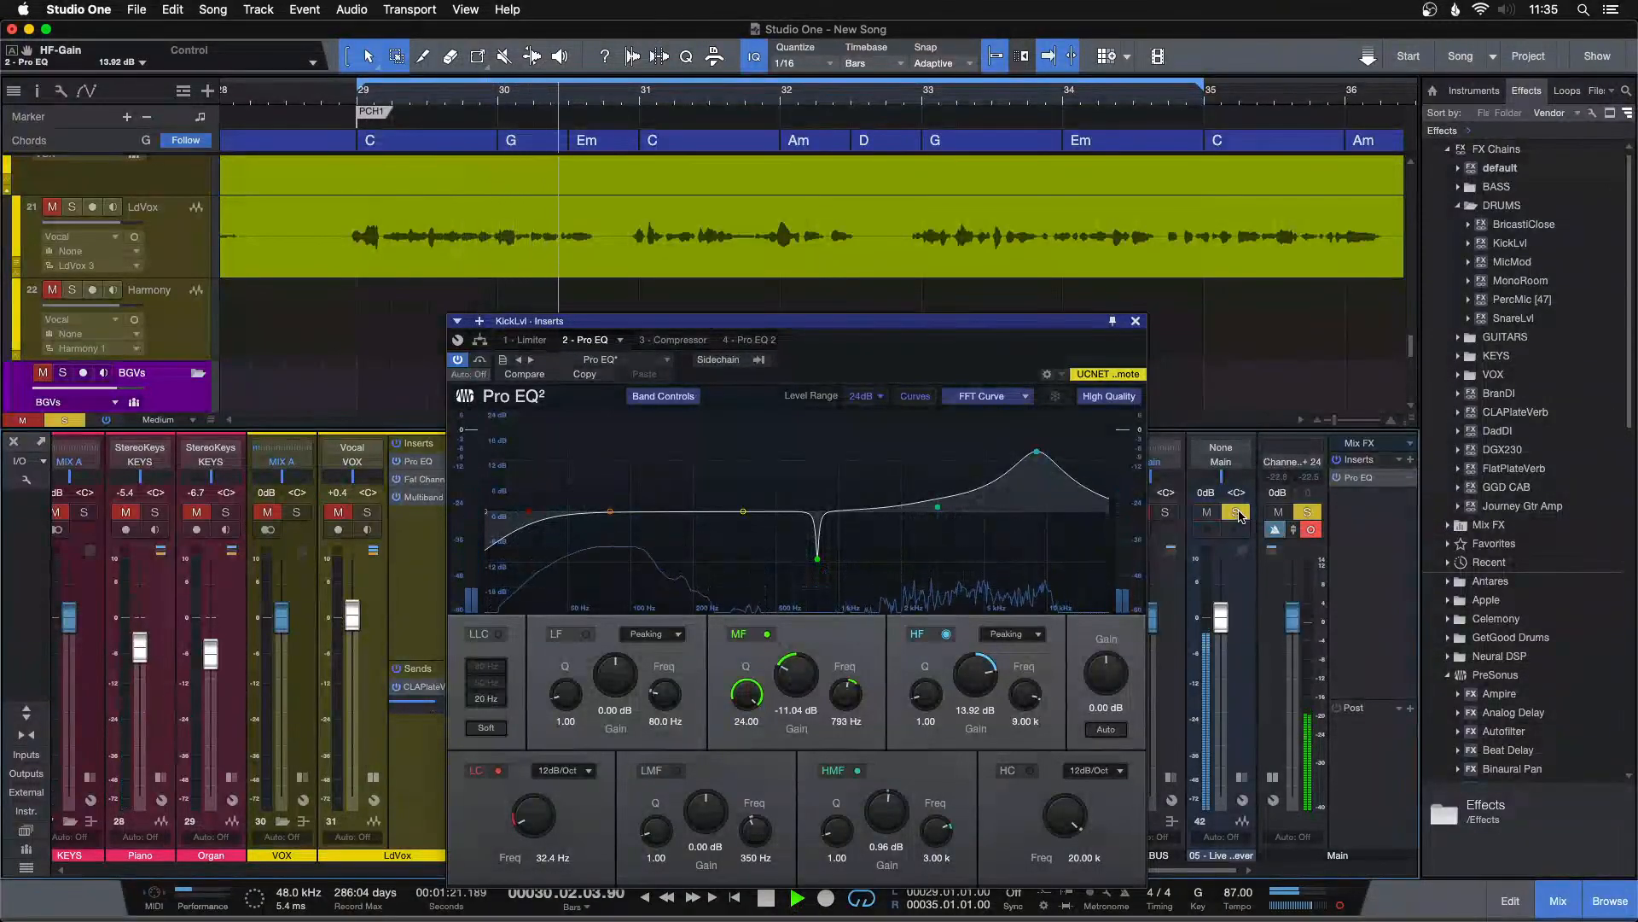
left_click(1237, 512)
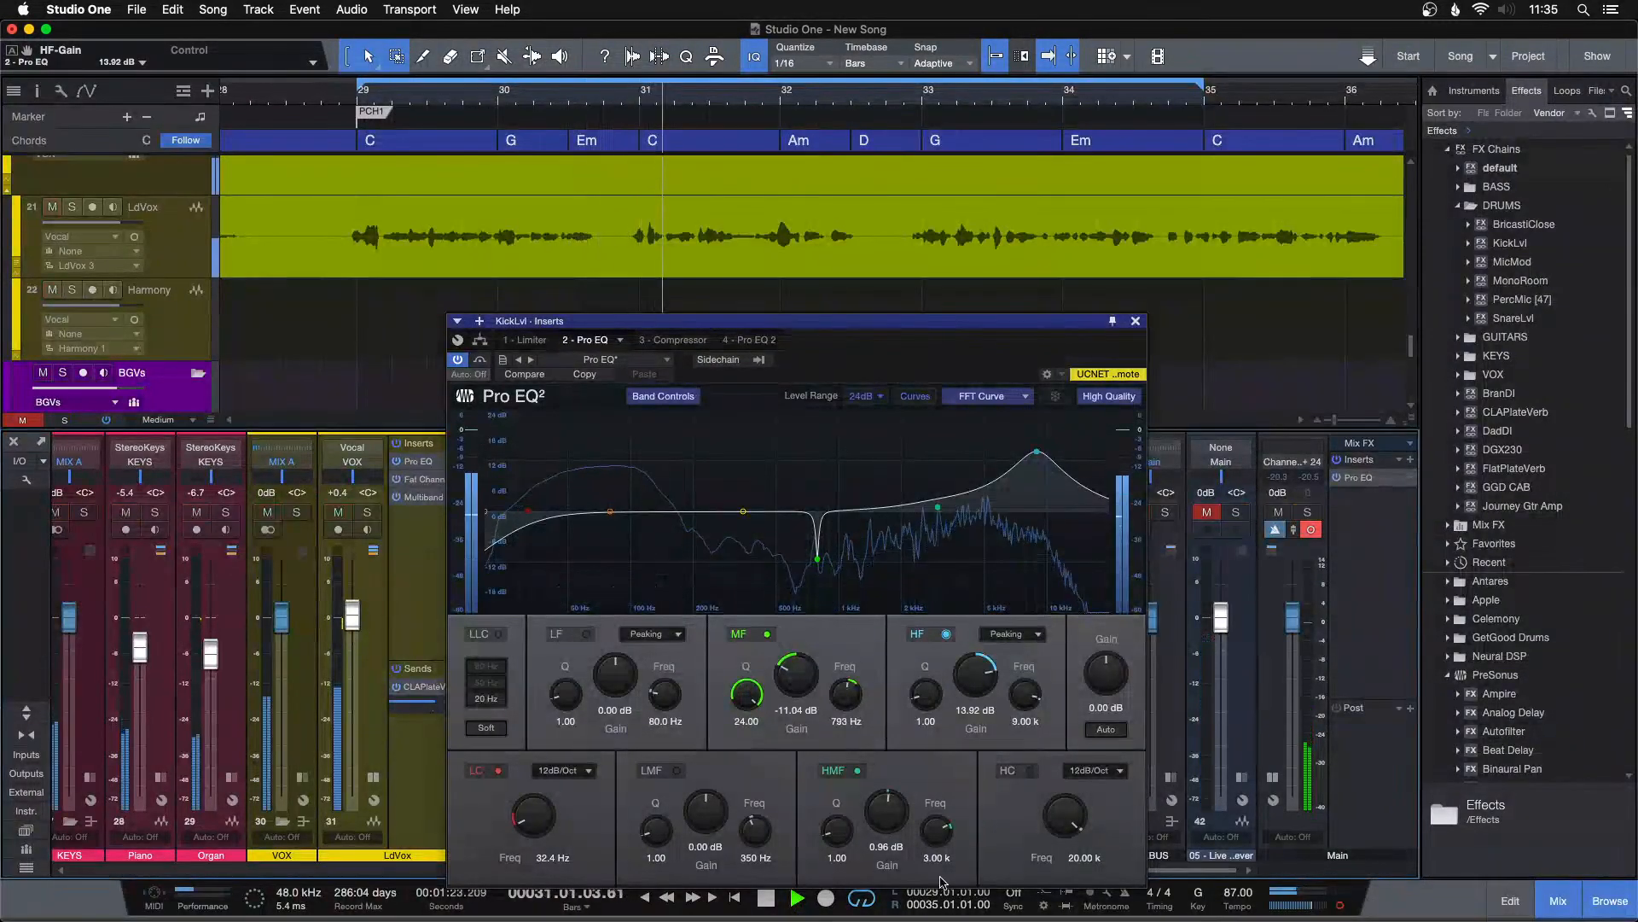
Raise the SnareLvl bus fader to -1.7 dB.
left_click_drag(1199, 870, 409, 870)
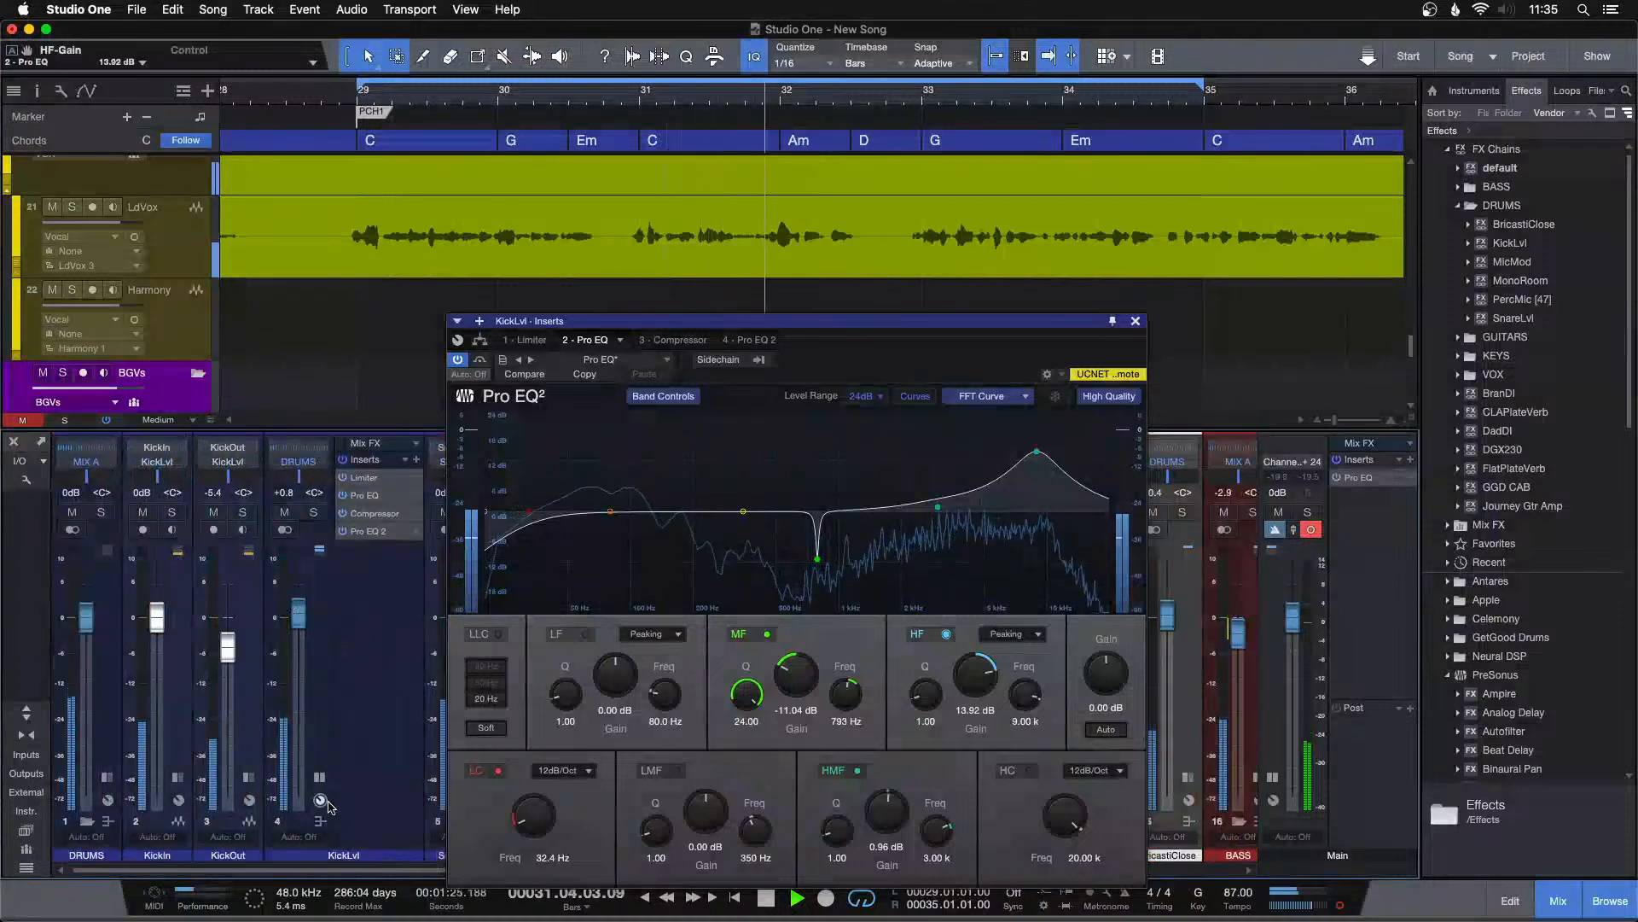
scroll(310, 662, "right", 3)
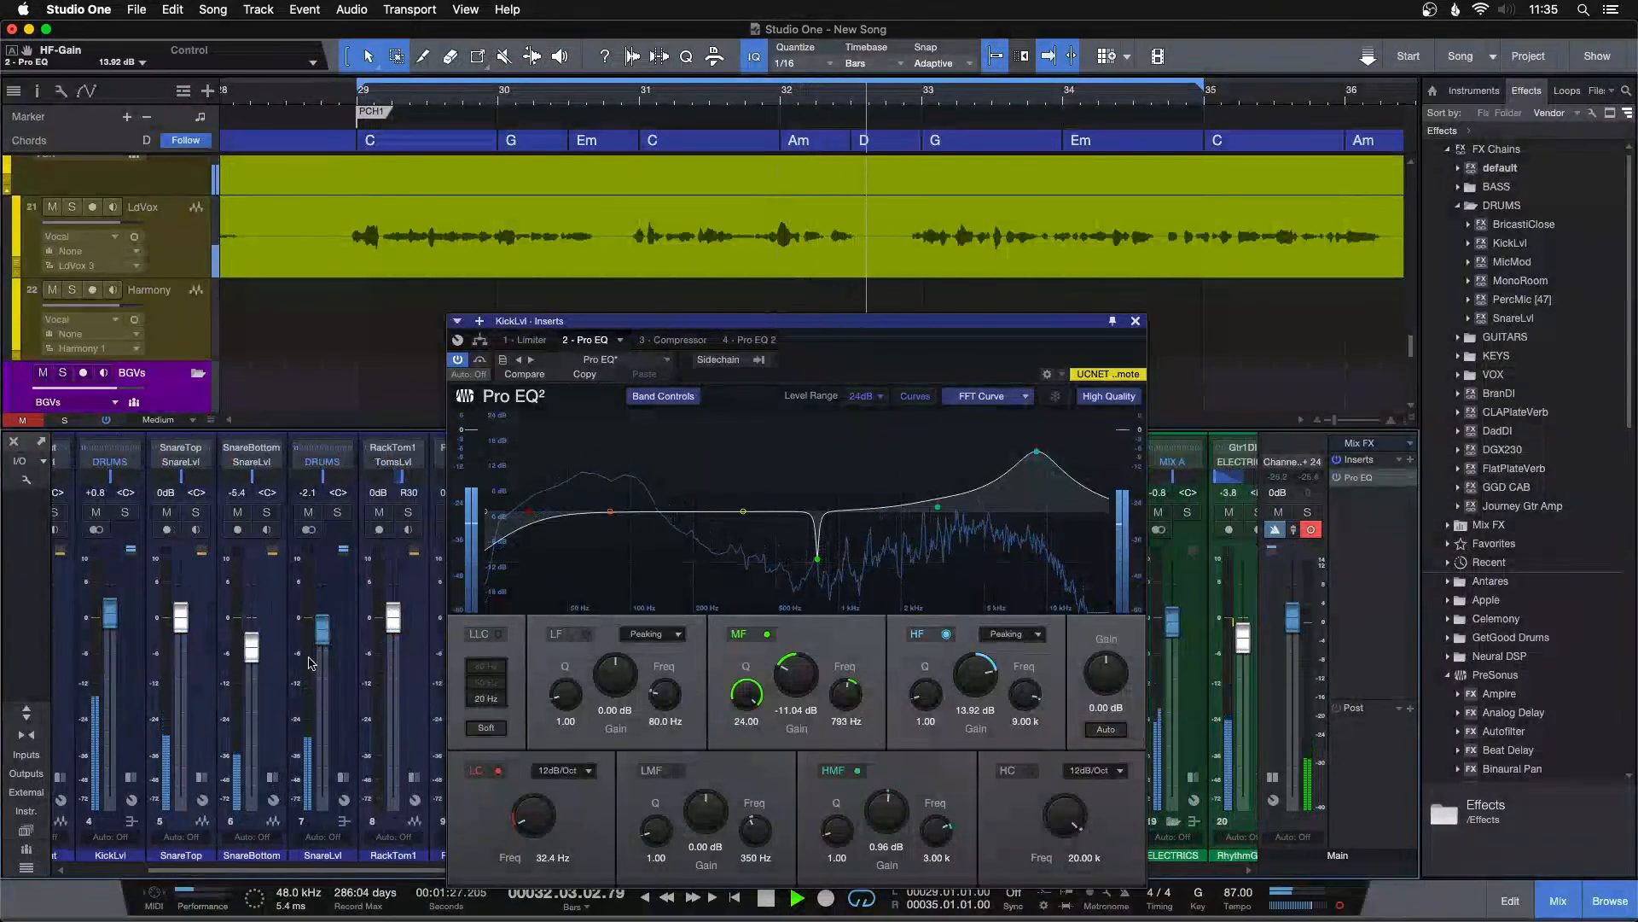
left_click_drag(324, 640, 323, 637)
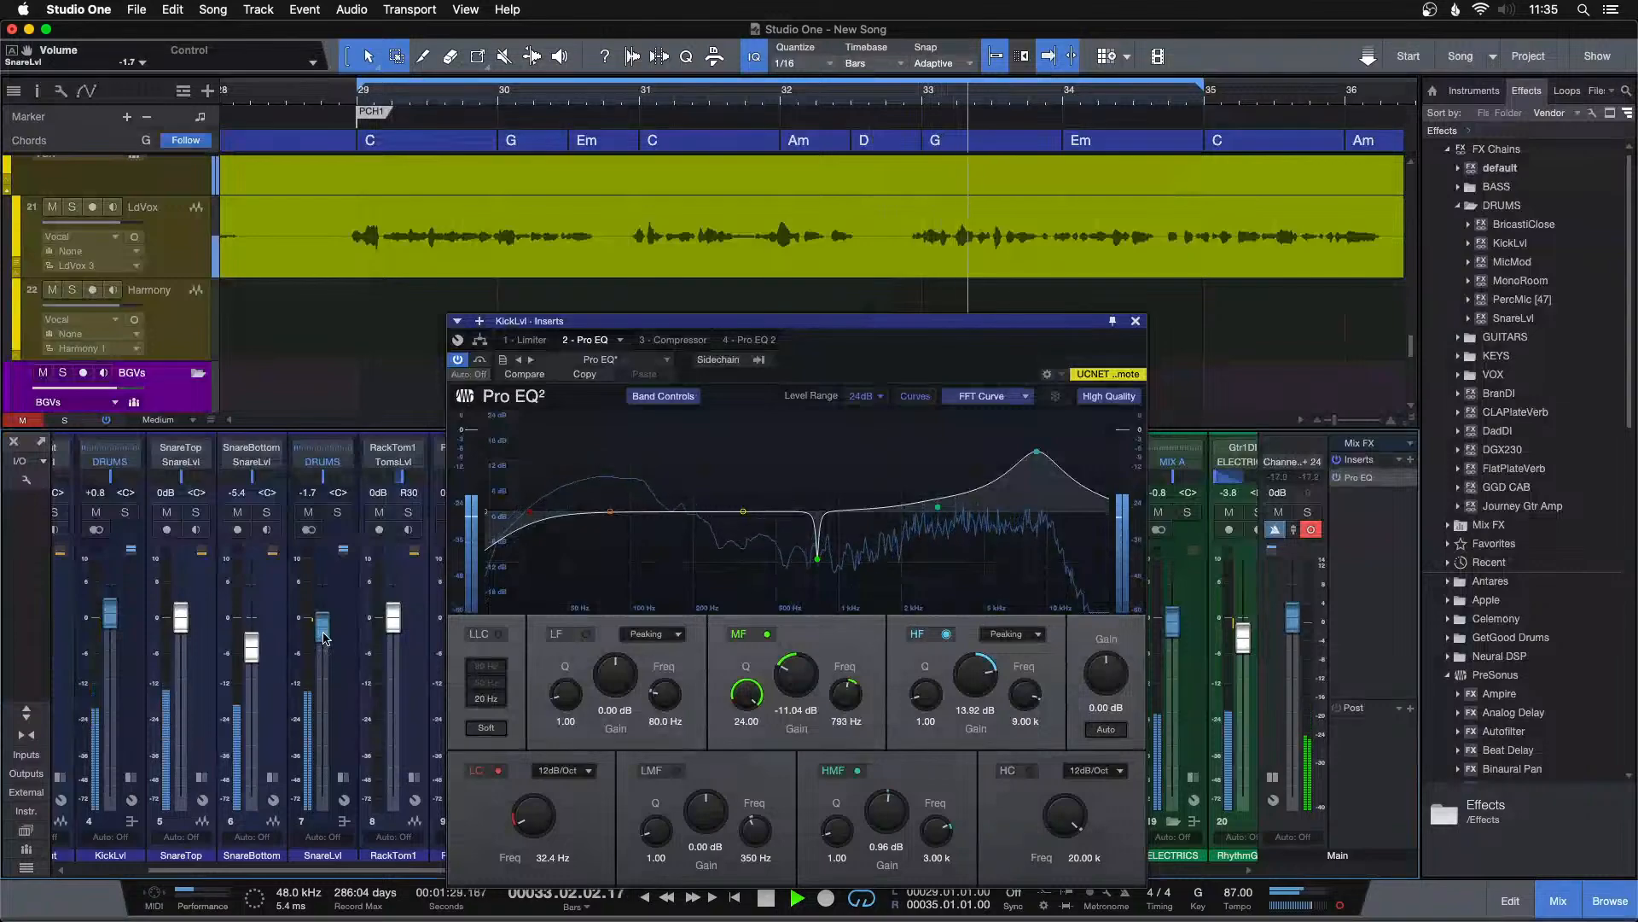
Open the first Pro EQ on the SnareLvl bus and raise its HF gain to 5.76 dB.
left_click(344, 778)
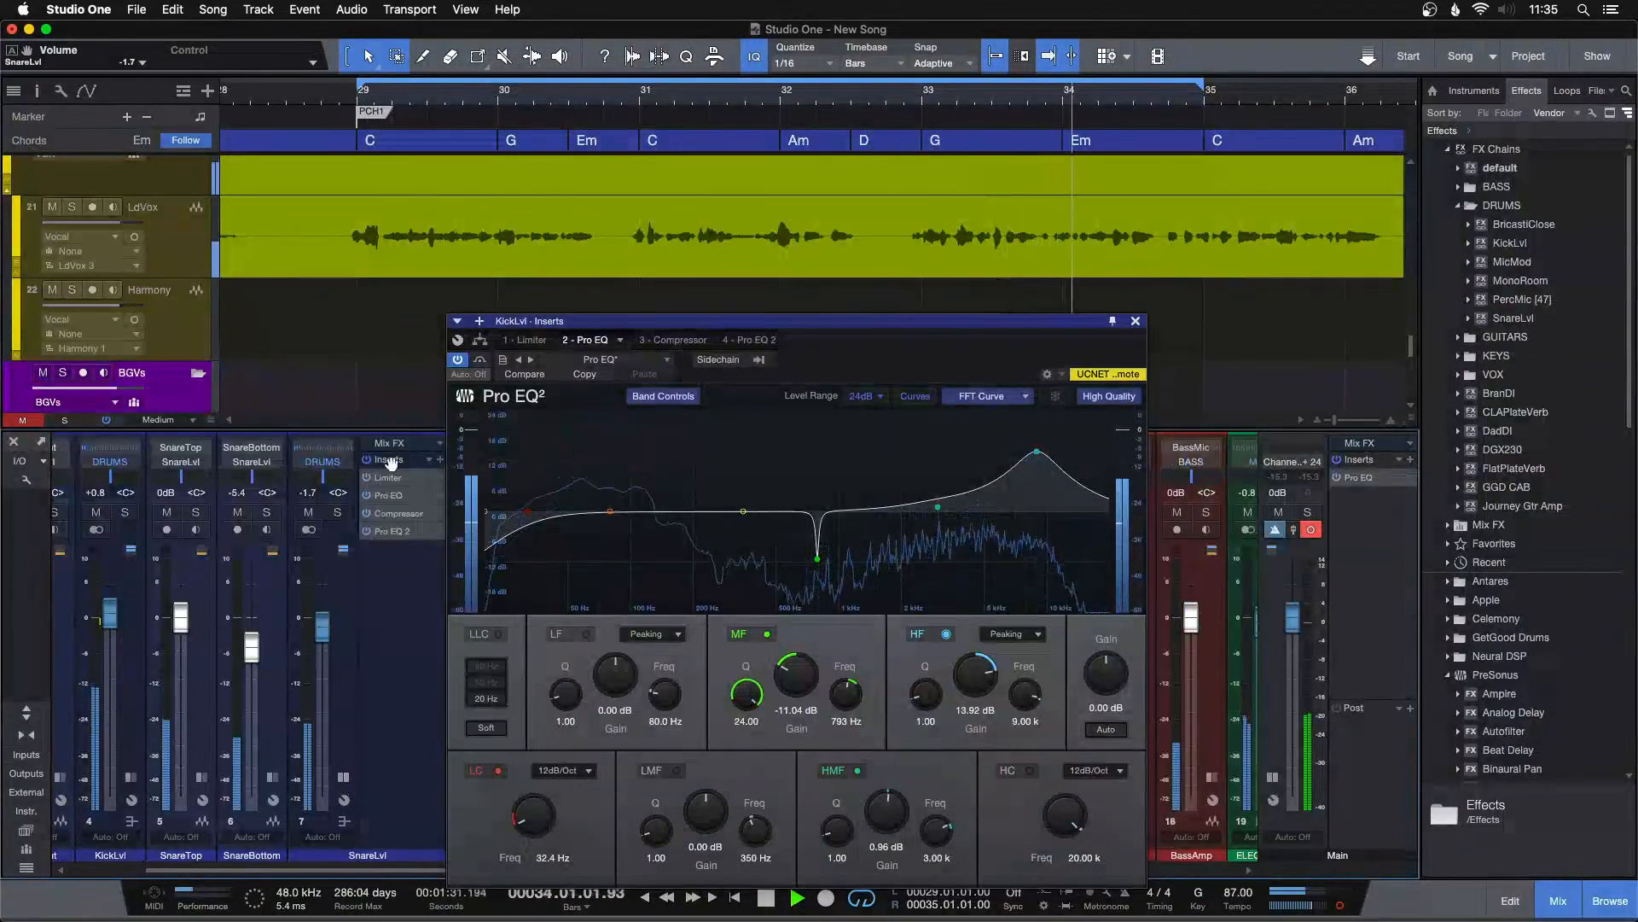
left_click(388, 494)
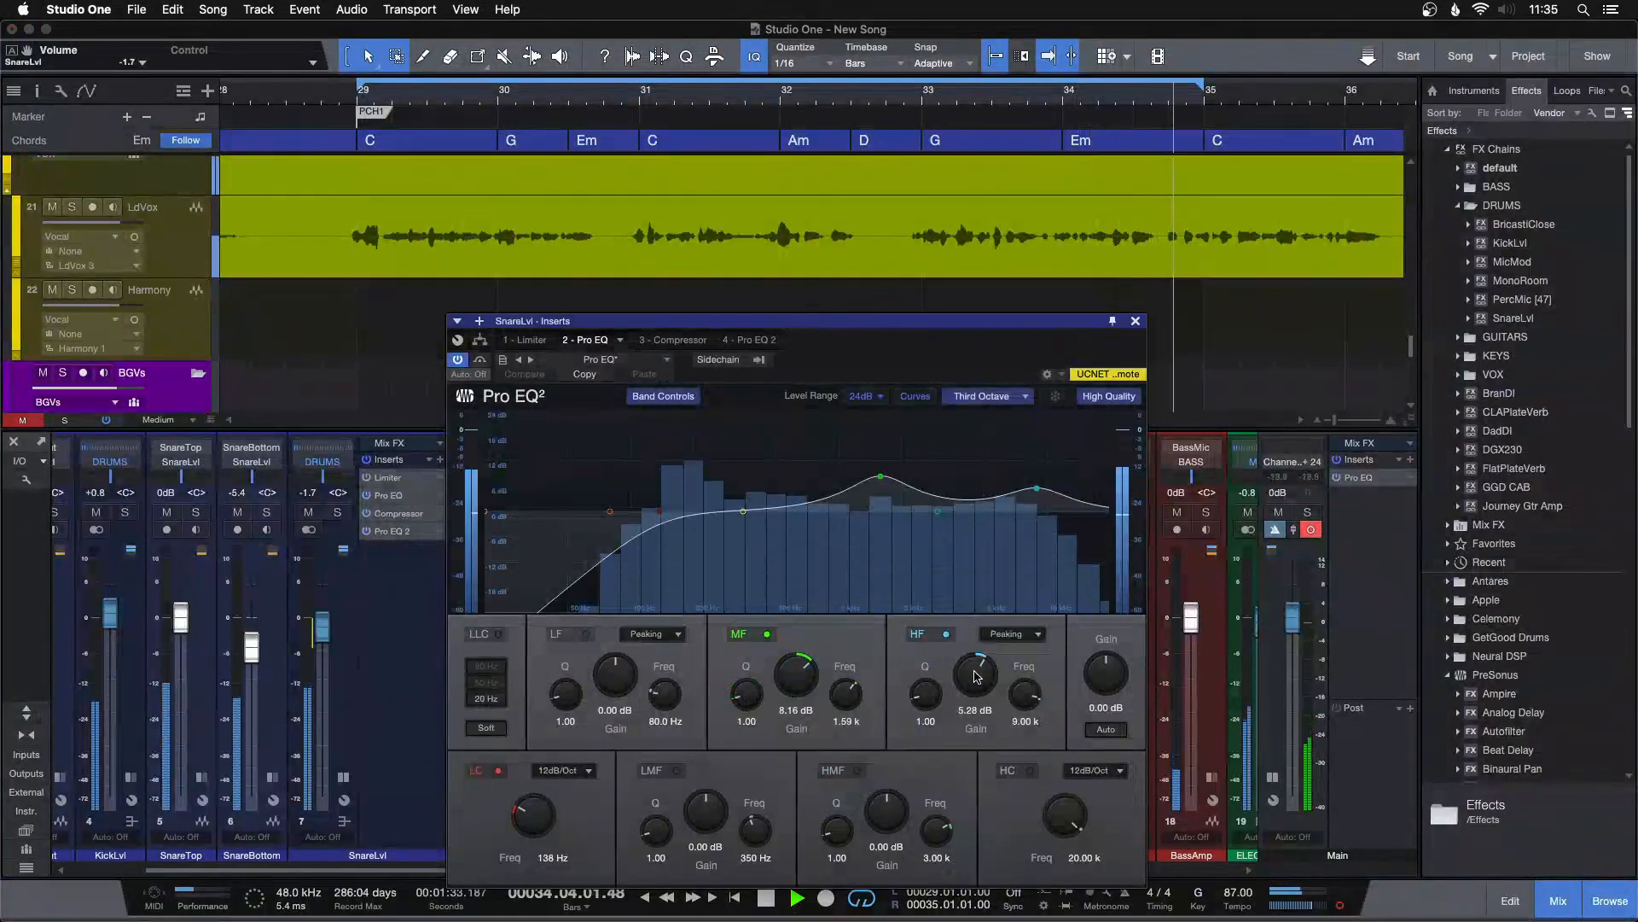
left_click_drag(977, 677, 977, 671)
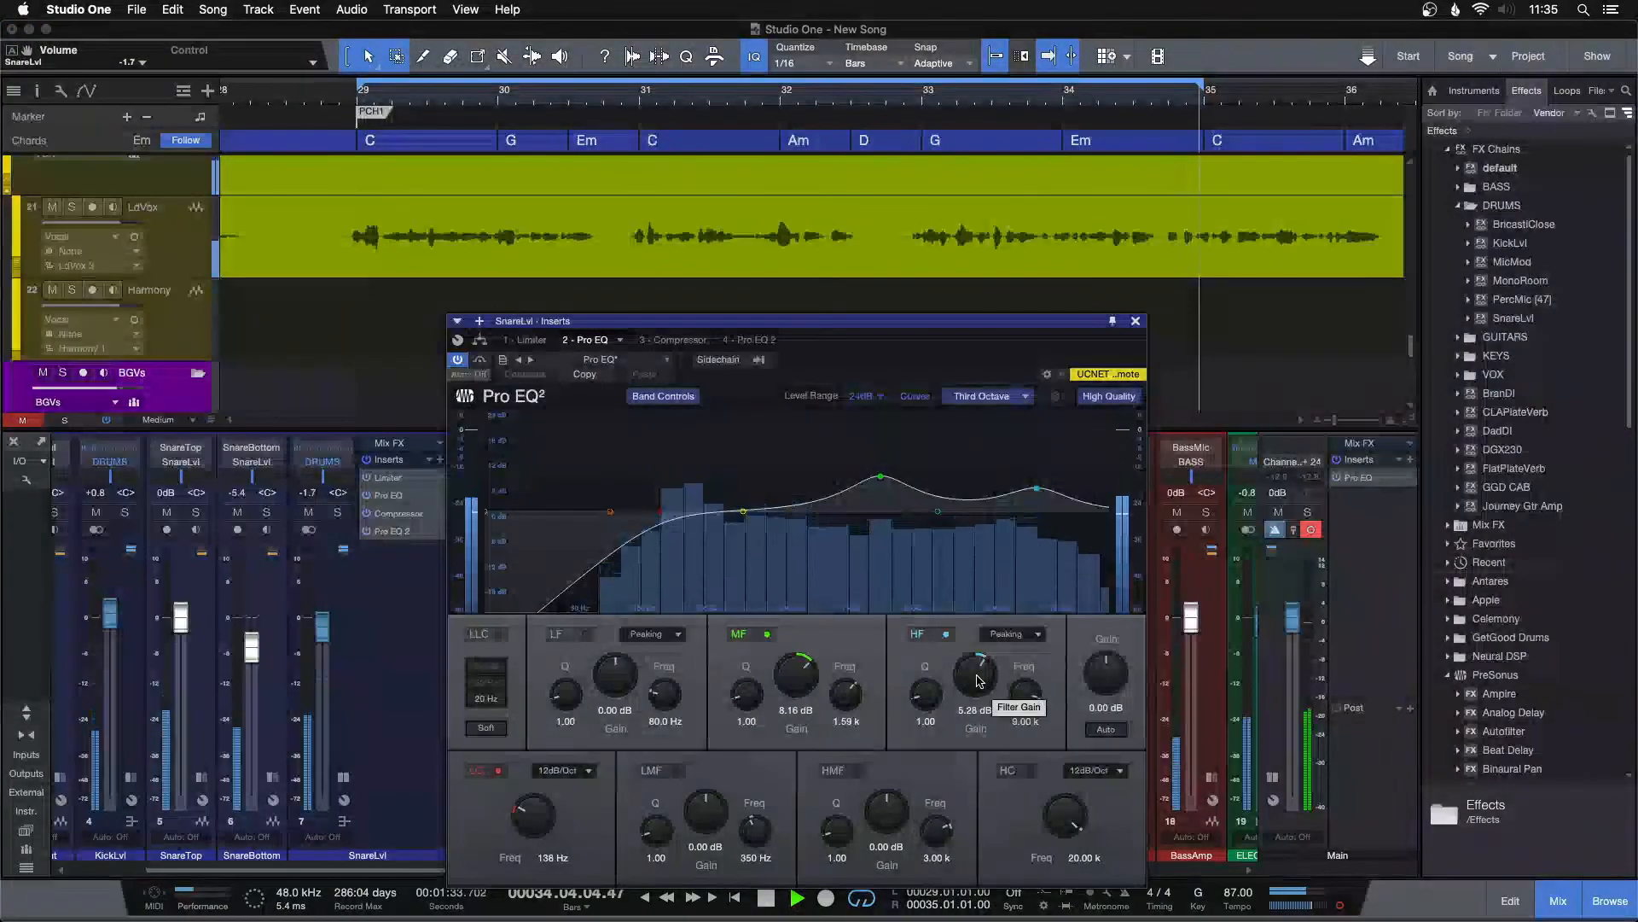
left_click(344, 779)
Compare the mix with the reference on channel 42 by soloing it twice, restarting the loop in between, and close the SnareLvl EQ.
left_click_drag(341, 870, 1195, 571)
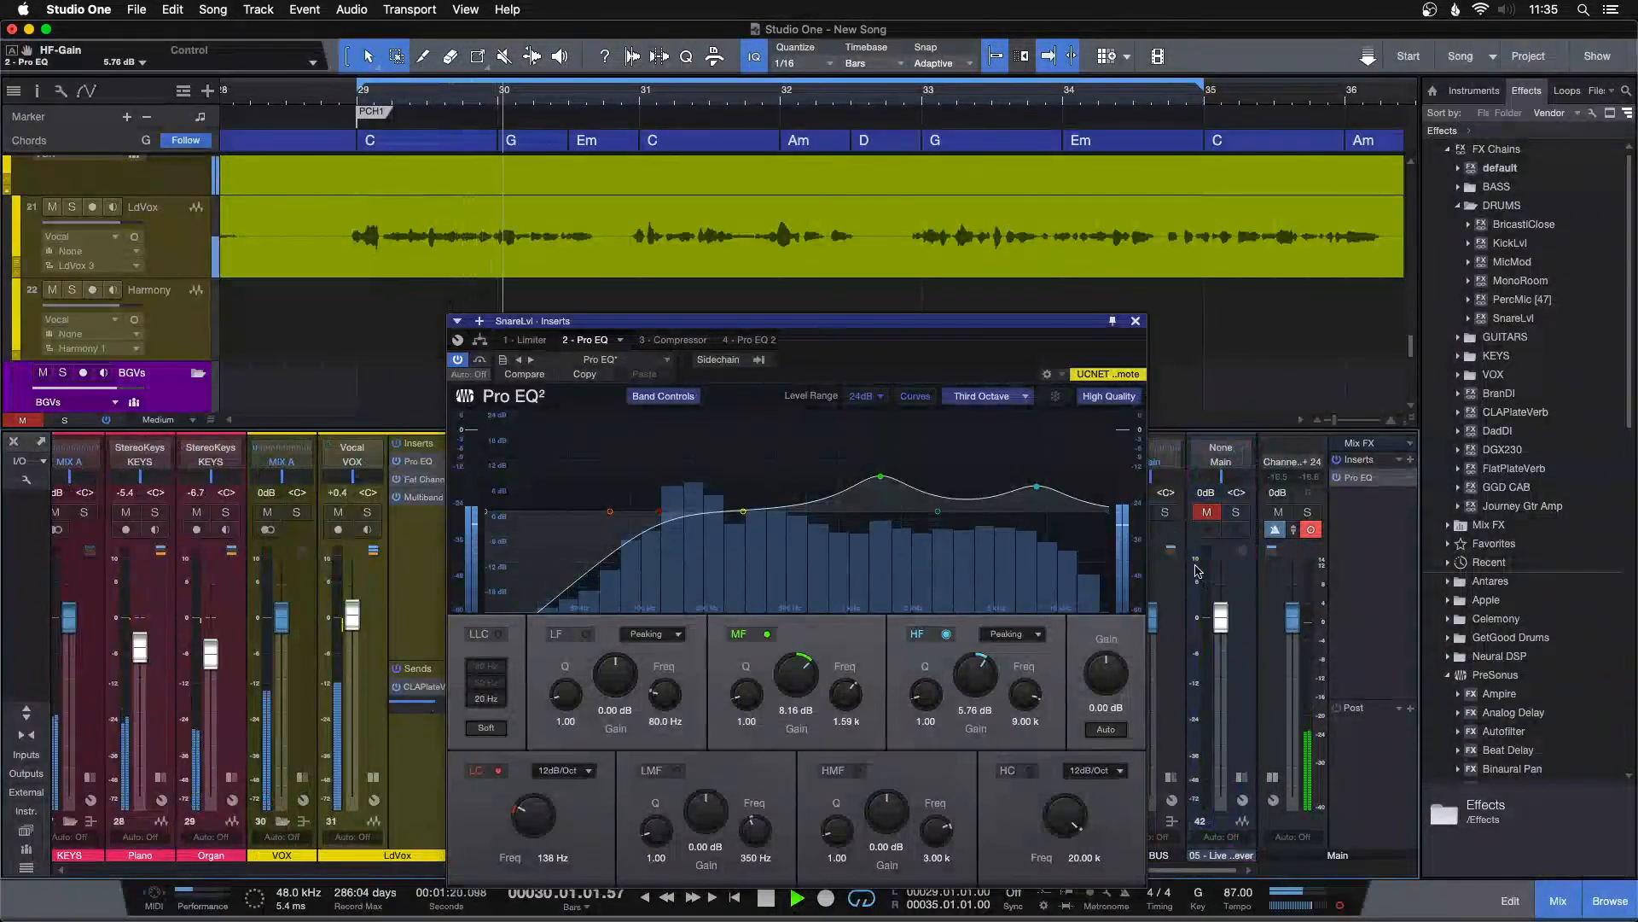
left_click(1237, 514)
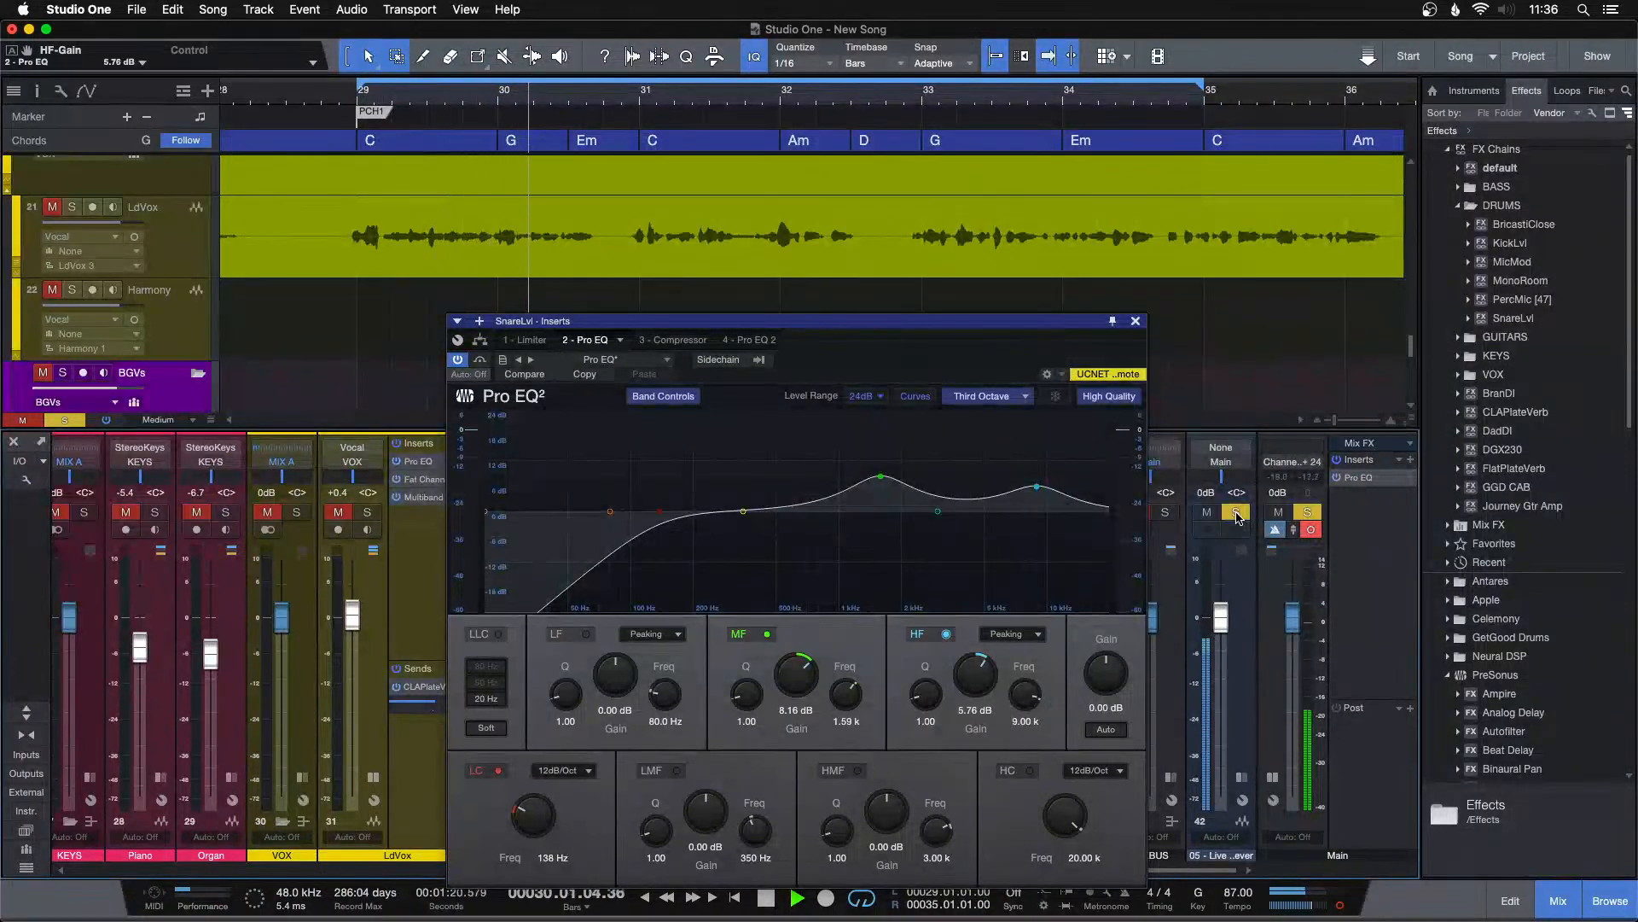
left_click(1237, 517)
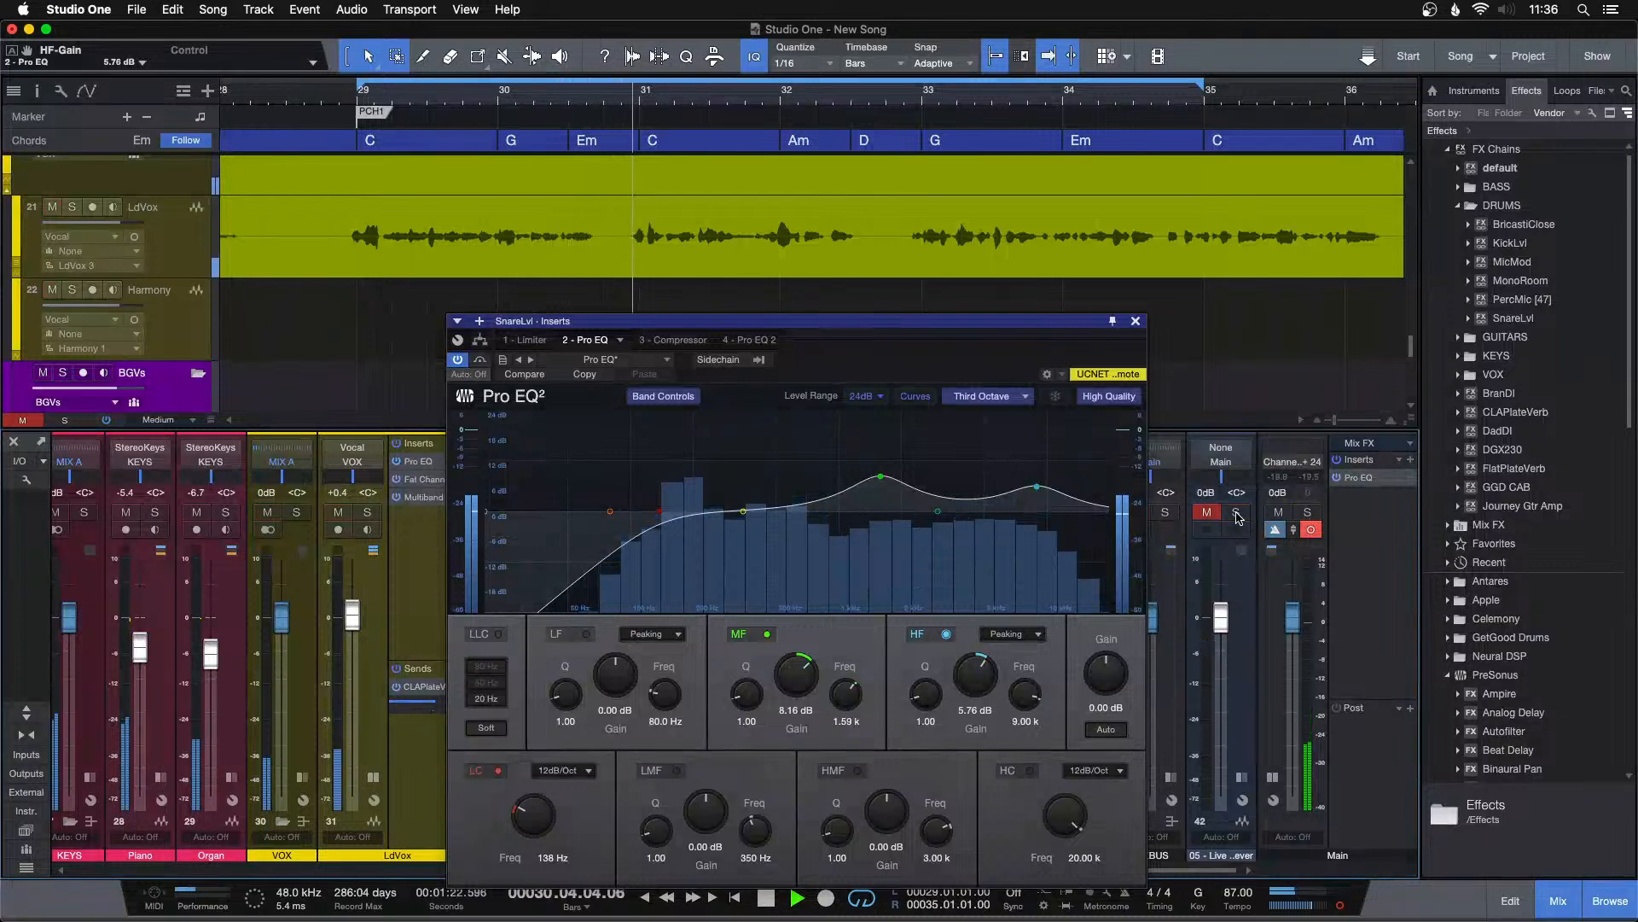
key("KP_1")
left_click(1236, 513)
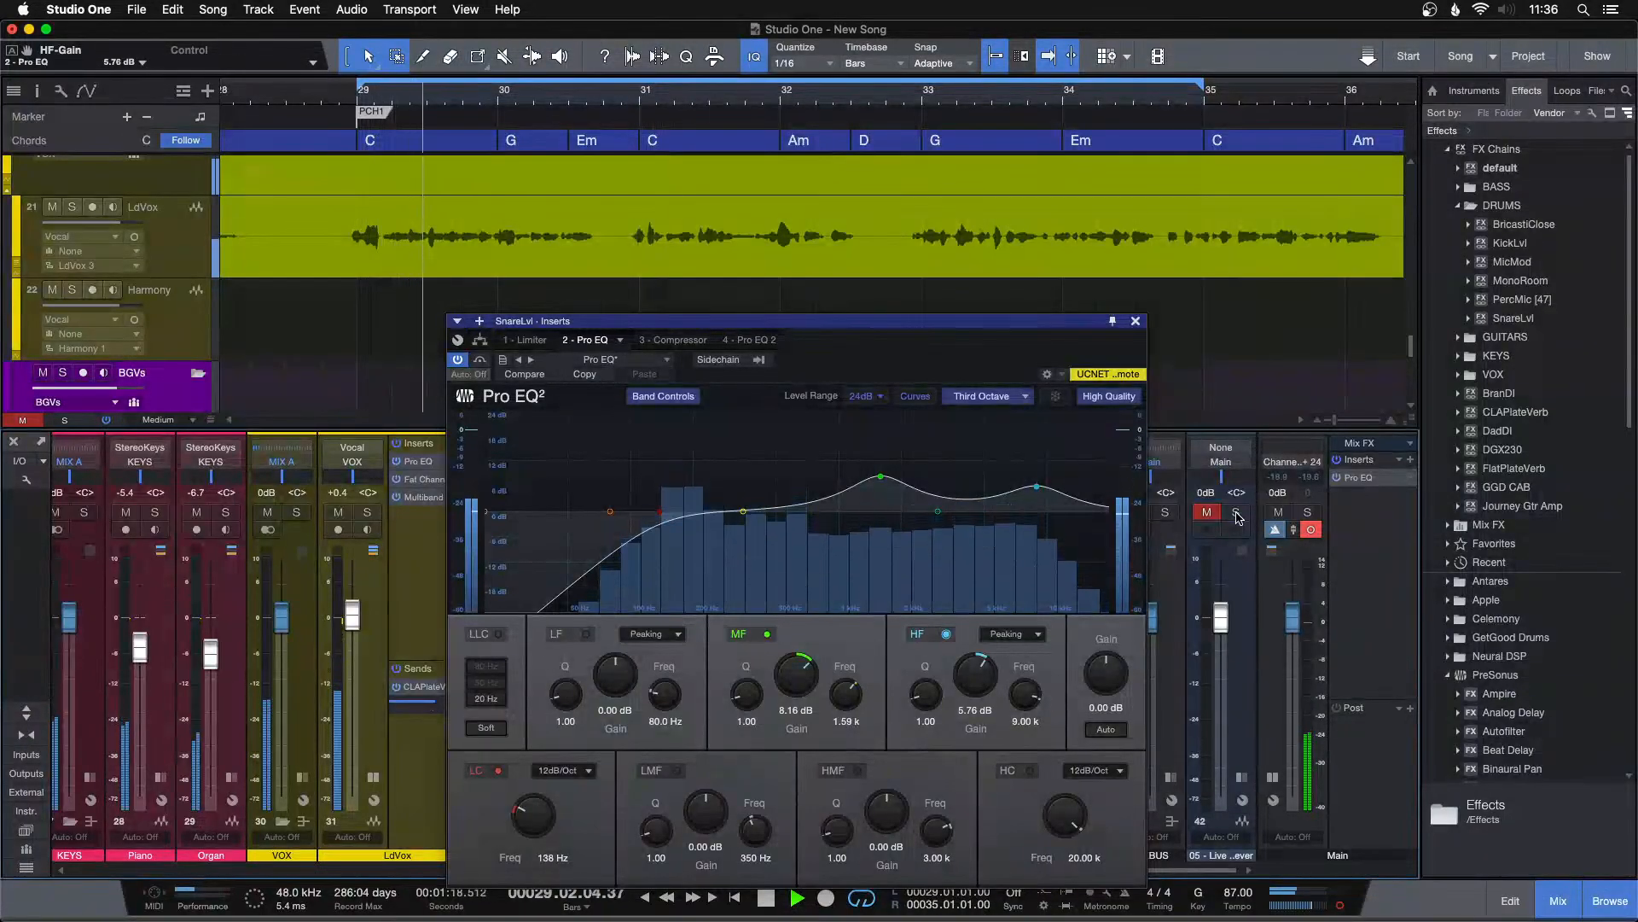
left_click(1237, 517)
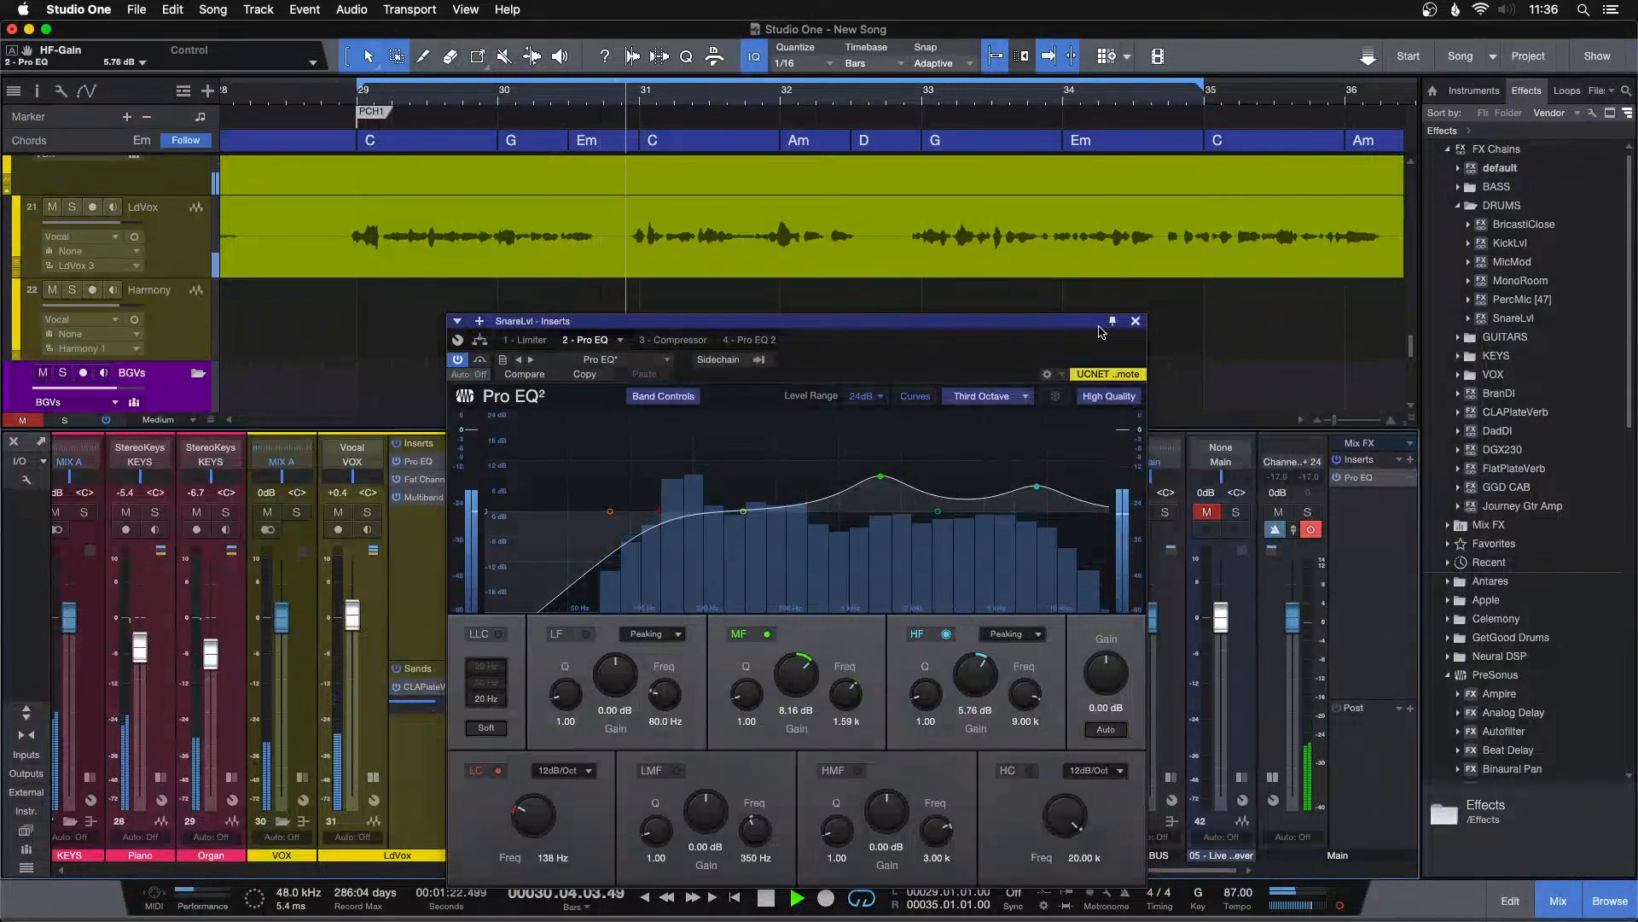
left_click(1136, 322)
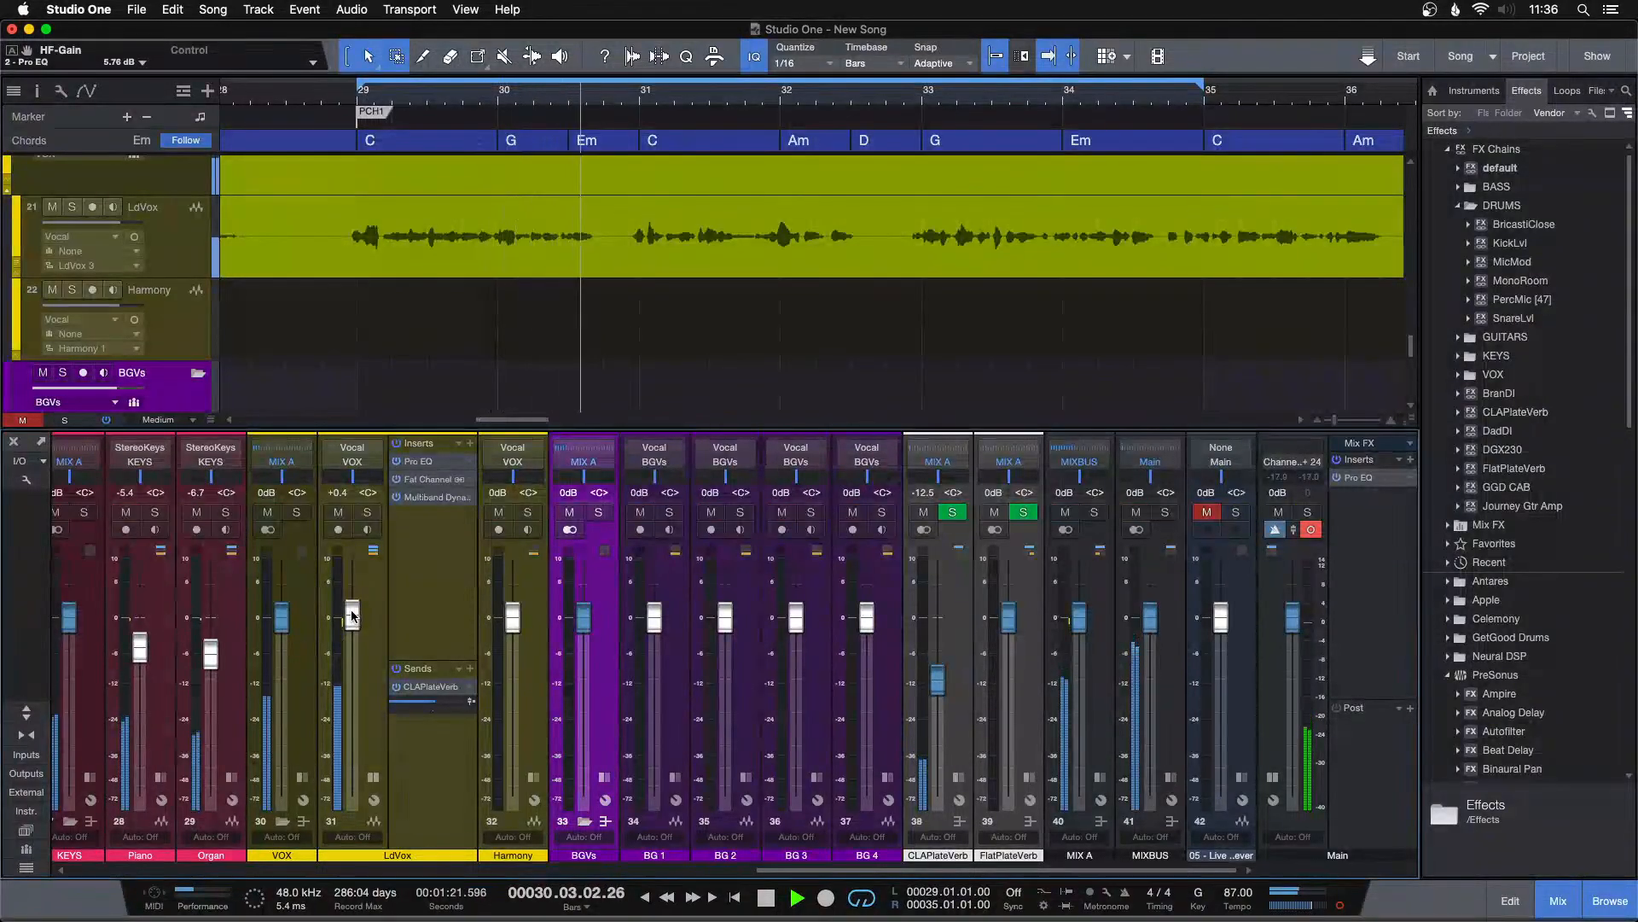
Raise the LdVox fader to +0.8 dB and switch the Main output from mono to stereo.
left_click_drag(353, 615, 353, 612)
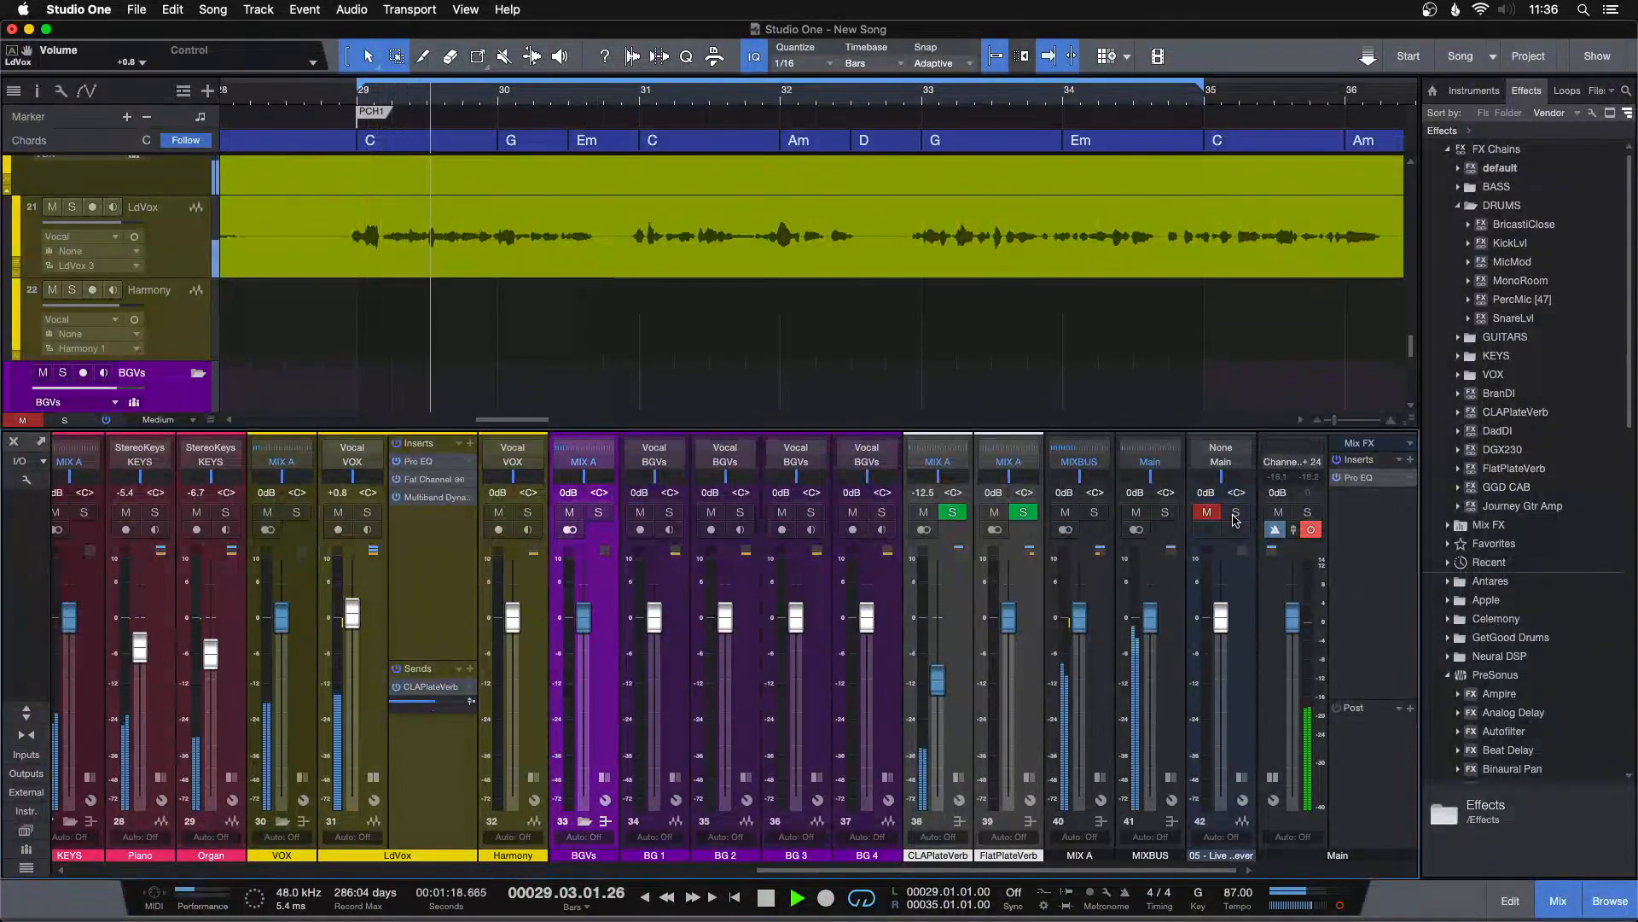
left_click(1338, 905)
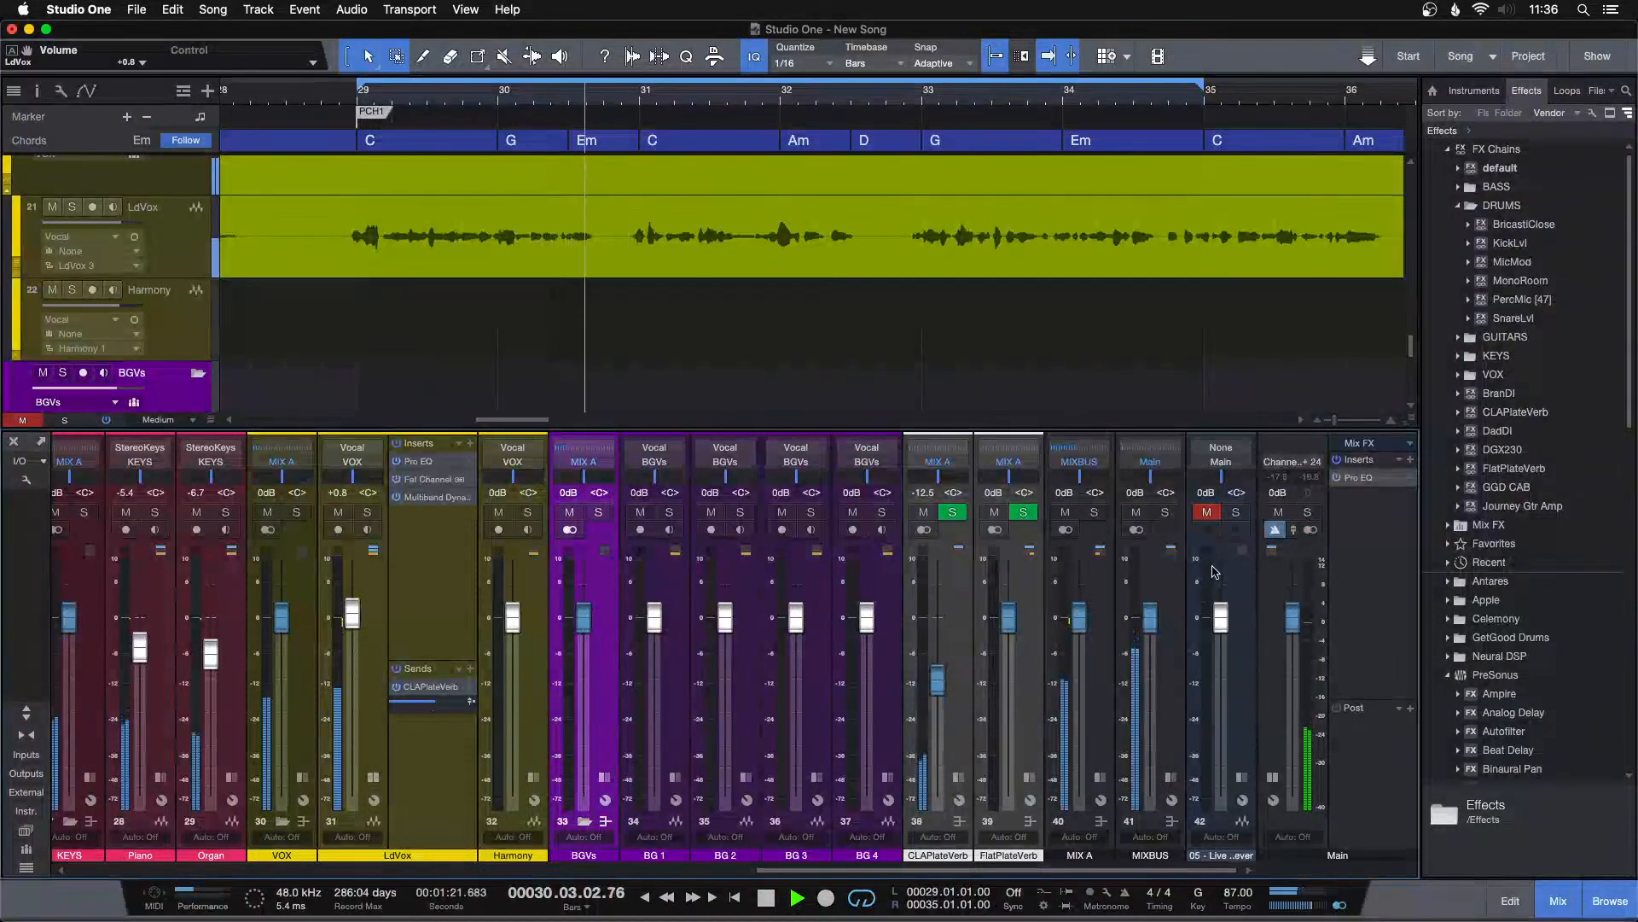
Compare the stereo mix with the soloed channel 42 reference, collapse the LdVox channel's inserts, and repeat the comparison from the loop start.
left_click(1236, 512)
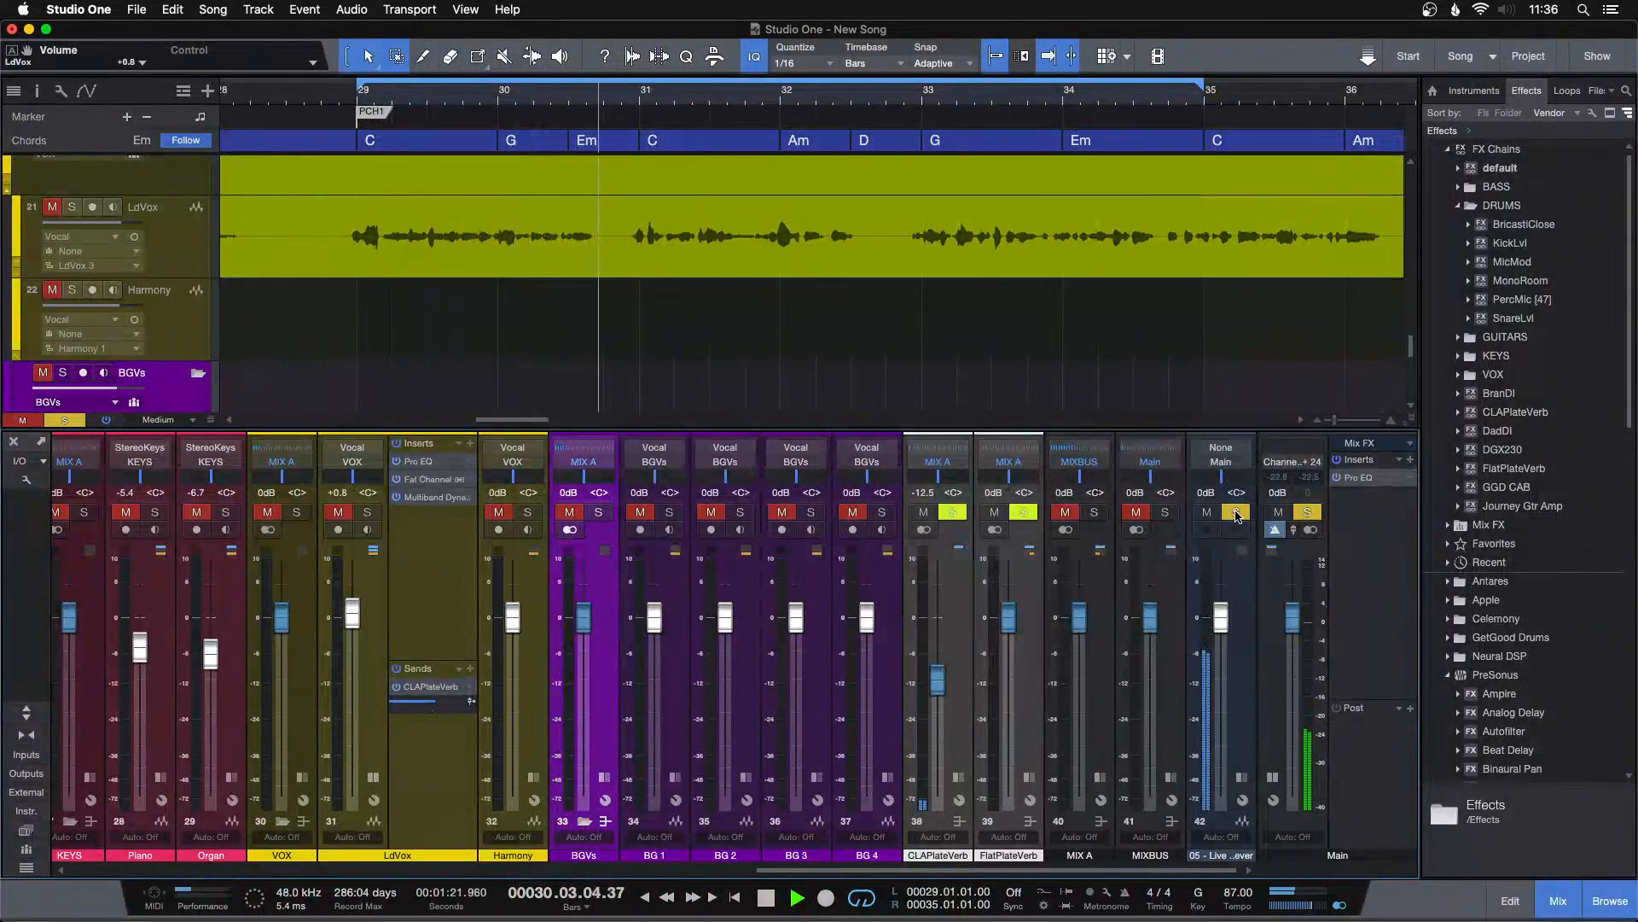
left_click(1236, 512)
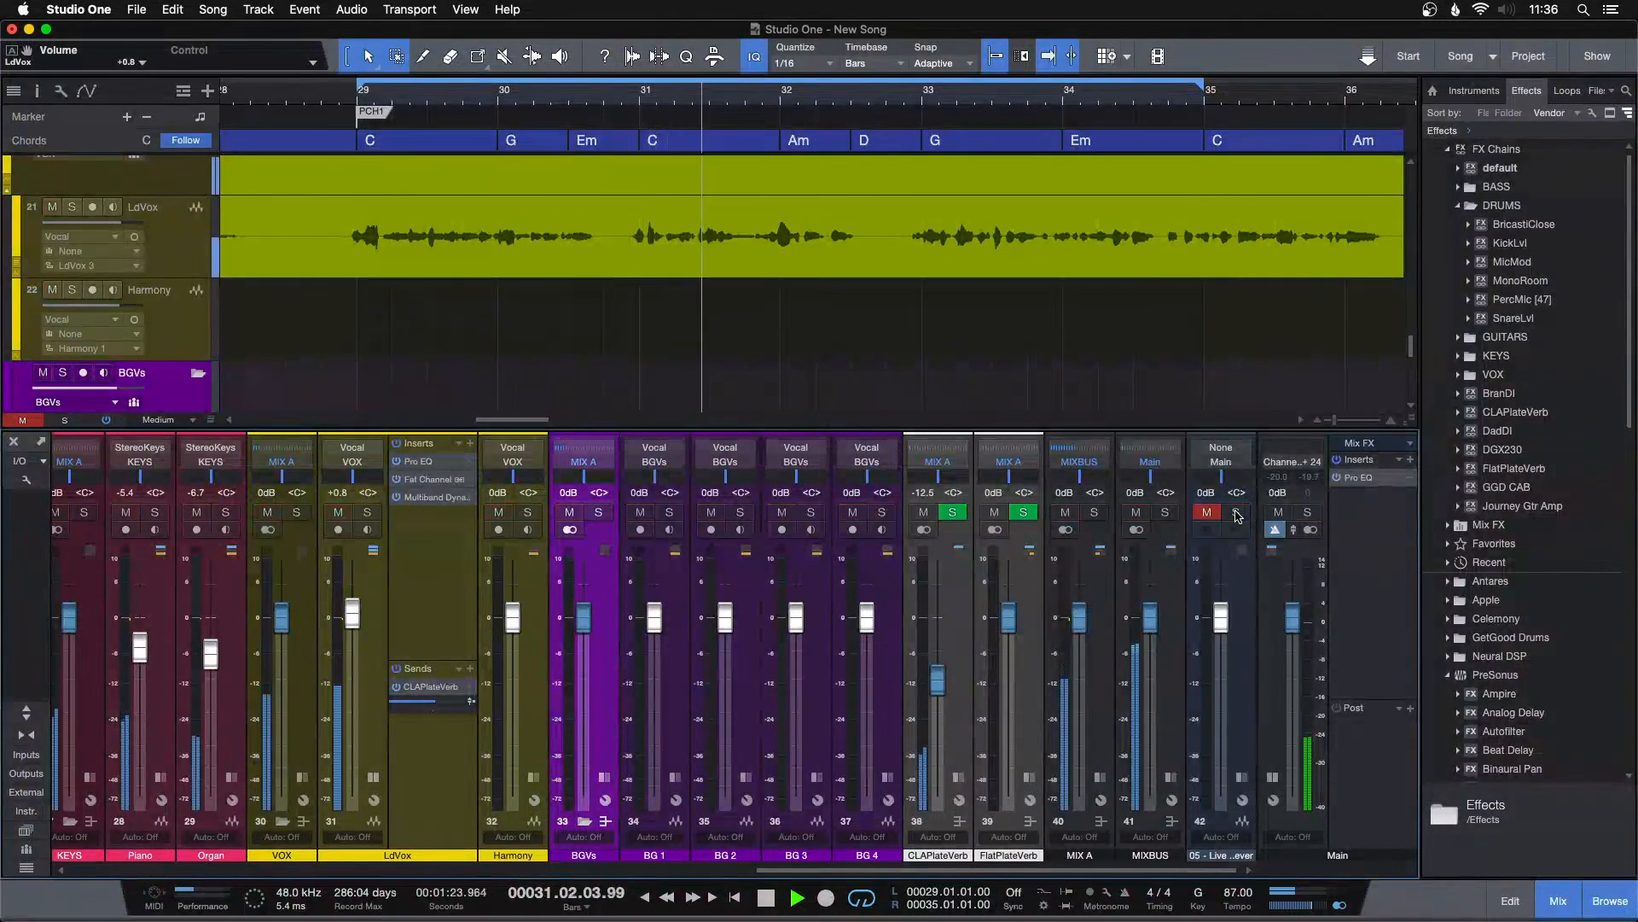
left_click(374, 778)
key("KP_1")
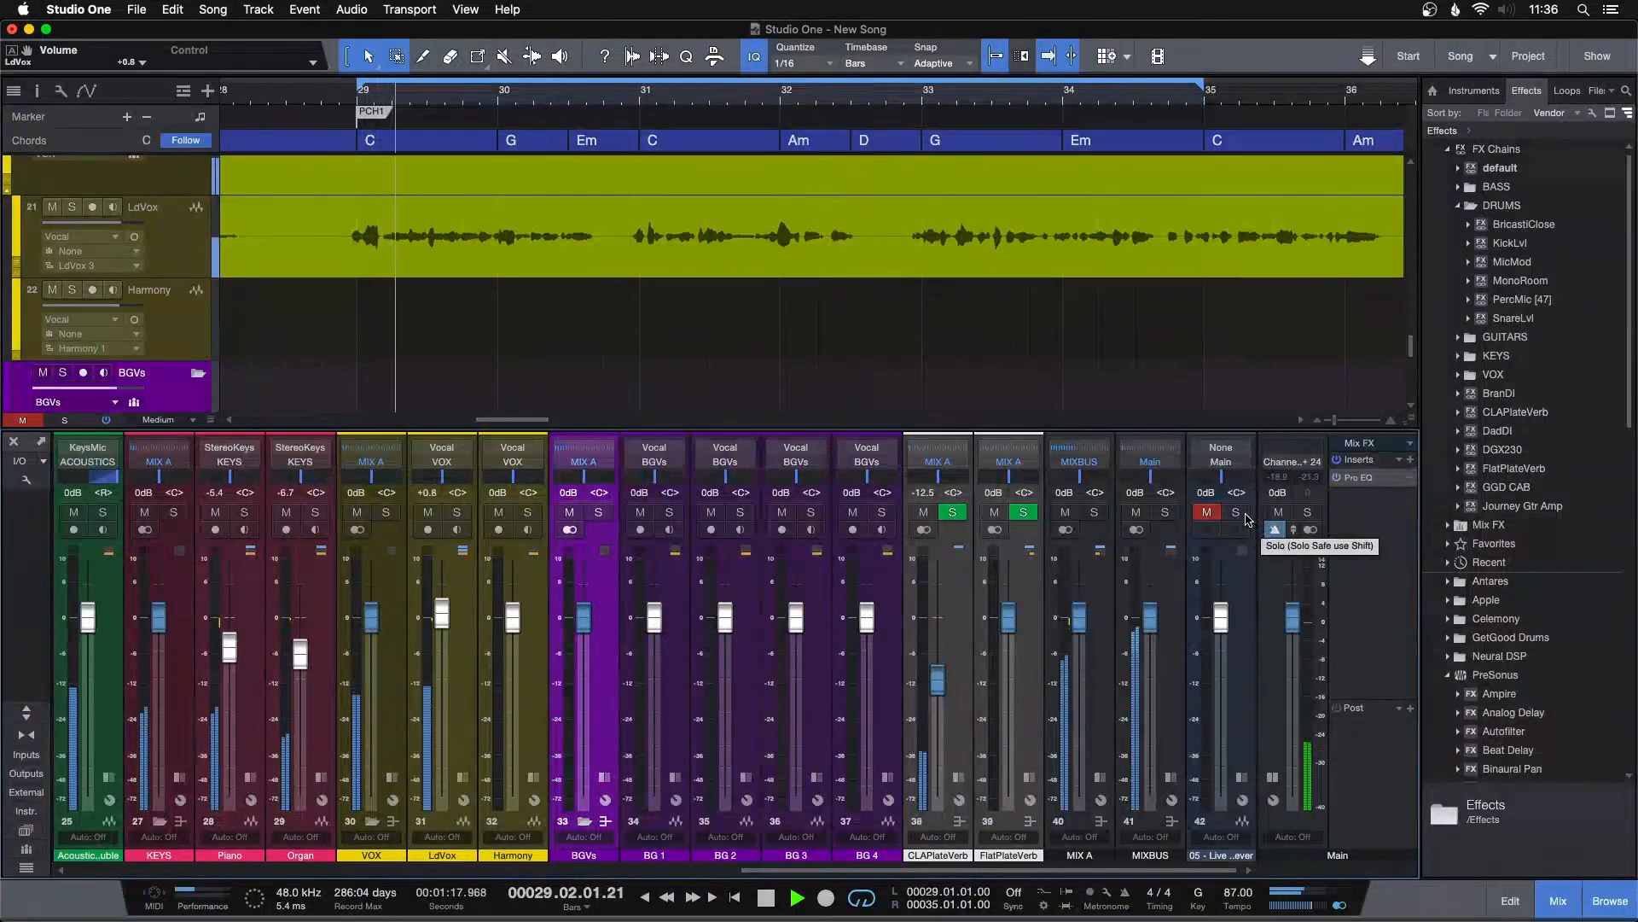
left_click(1237, 511)
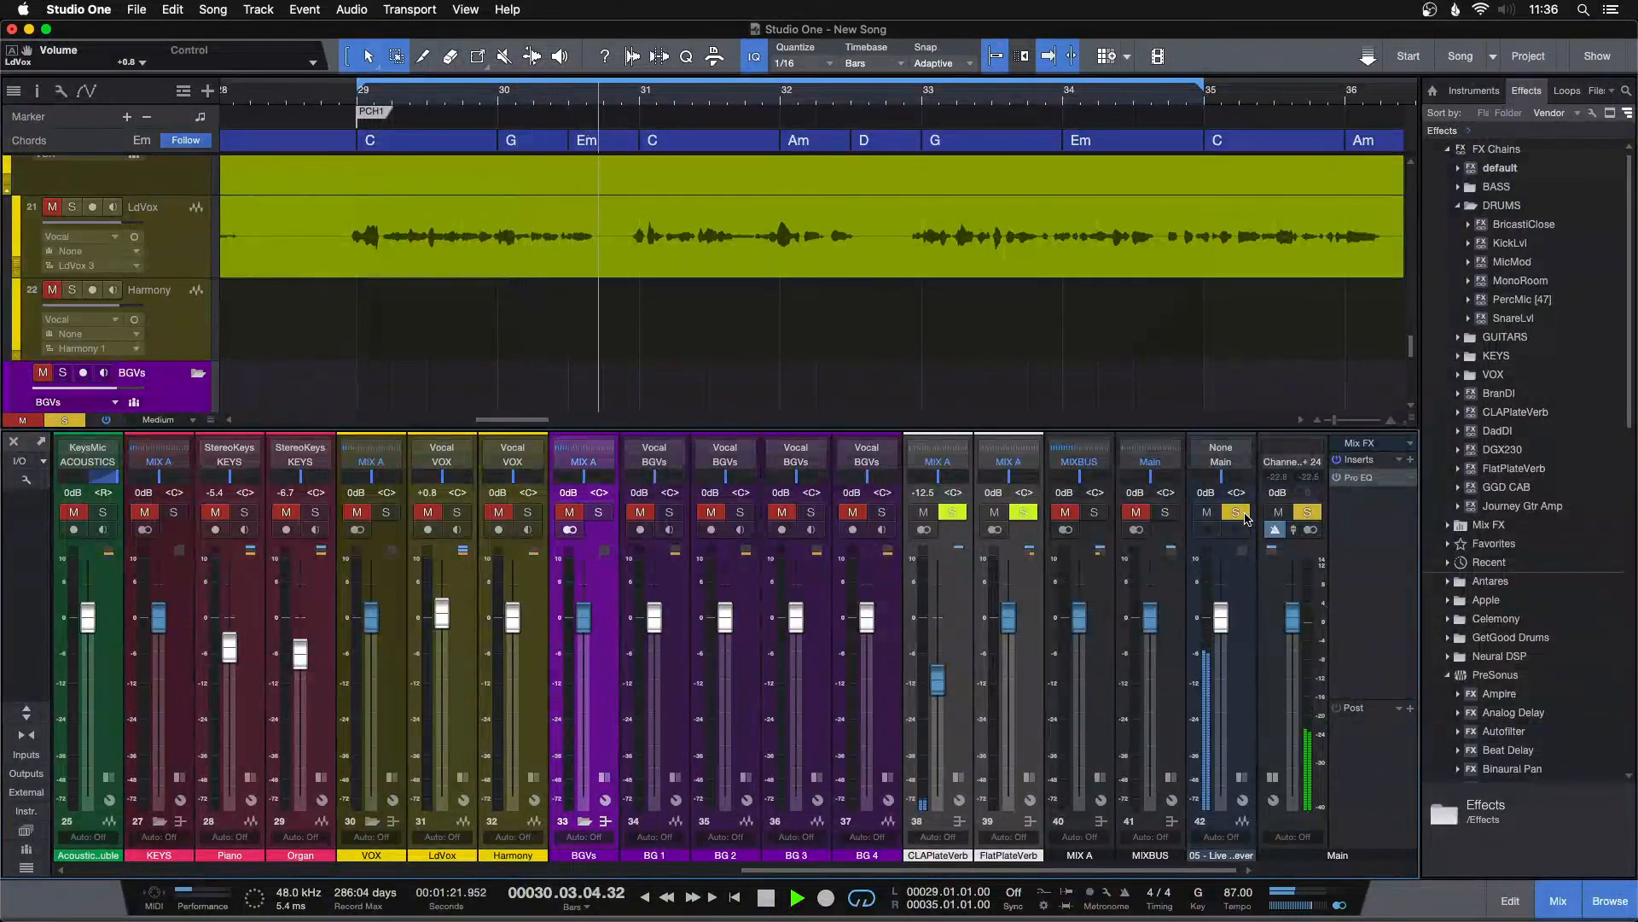
left_click(1238, 512)
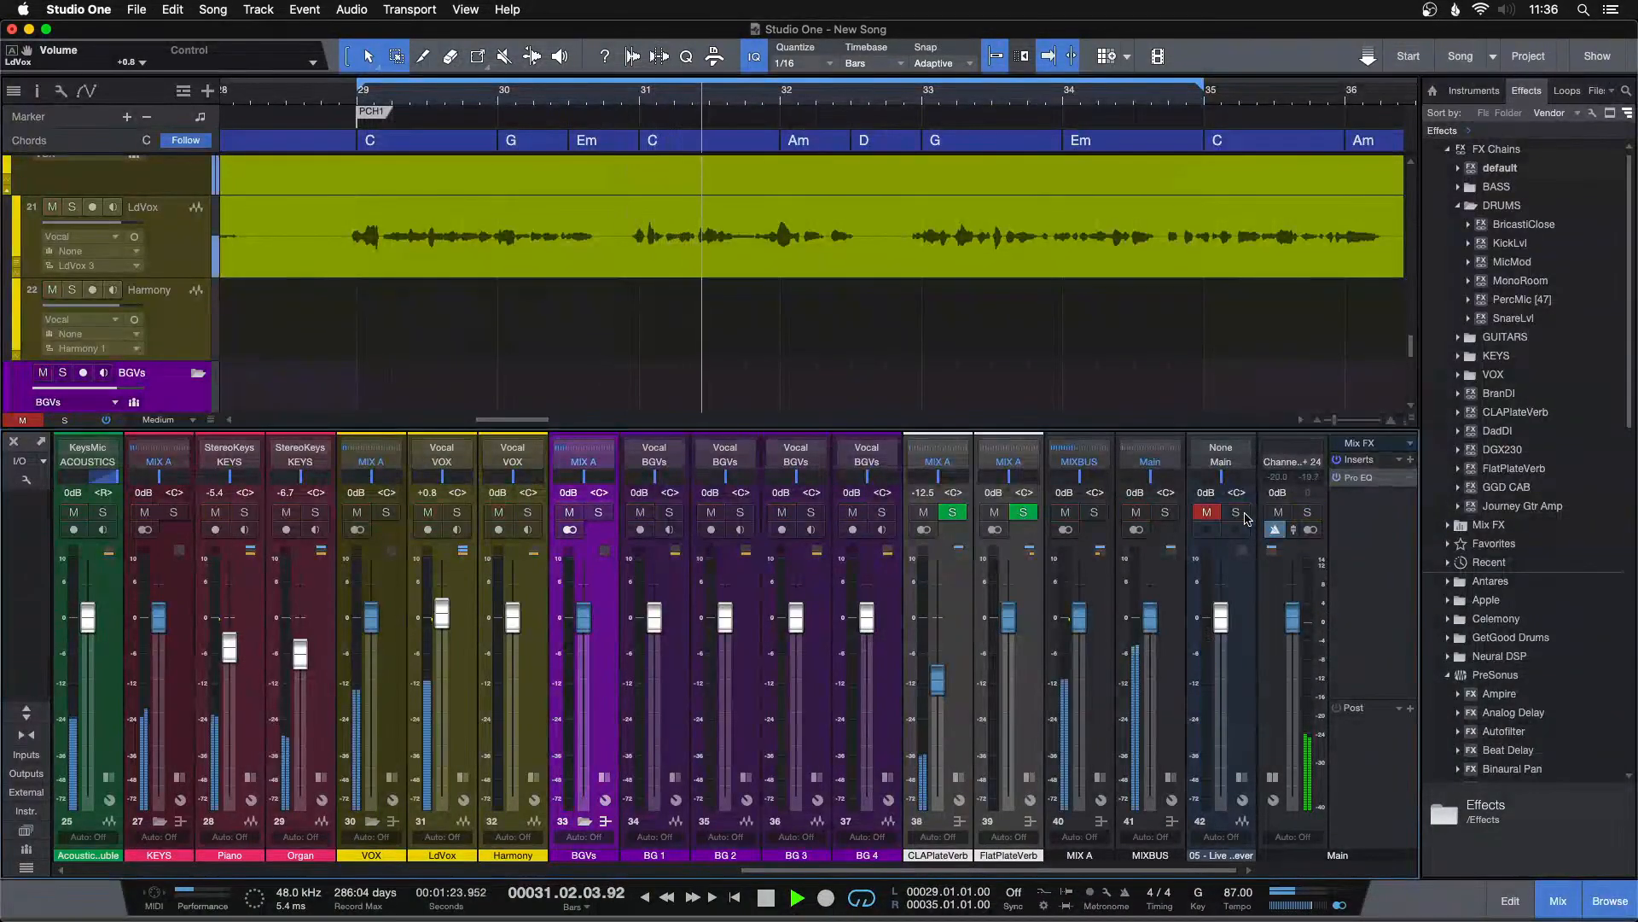
Open the Pro EQ on the Main output and stop playback.
double_click(1359, 484)
key("space")
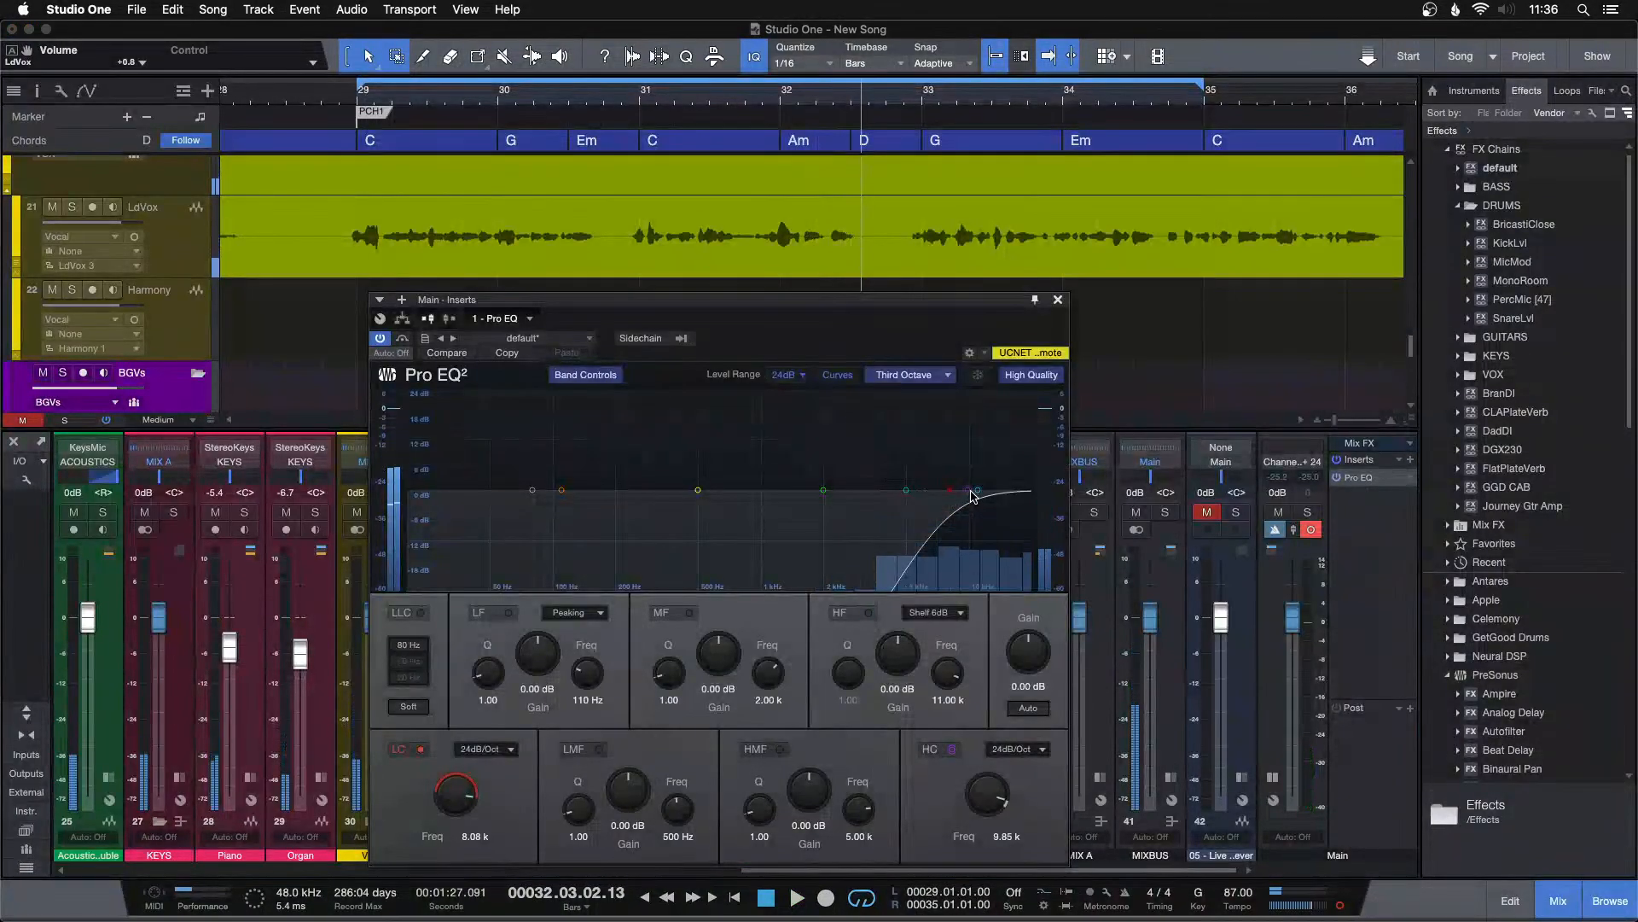
In the Main output's Pro EQ, enable the high cut at 10.14 kHz, set the low cut to 5.00 kHz, and close it.
left_click(972, 495)
left_click_drag(945, 500, 906, 500)
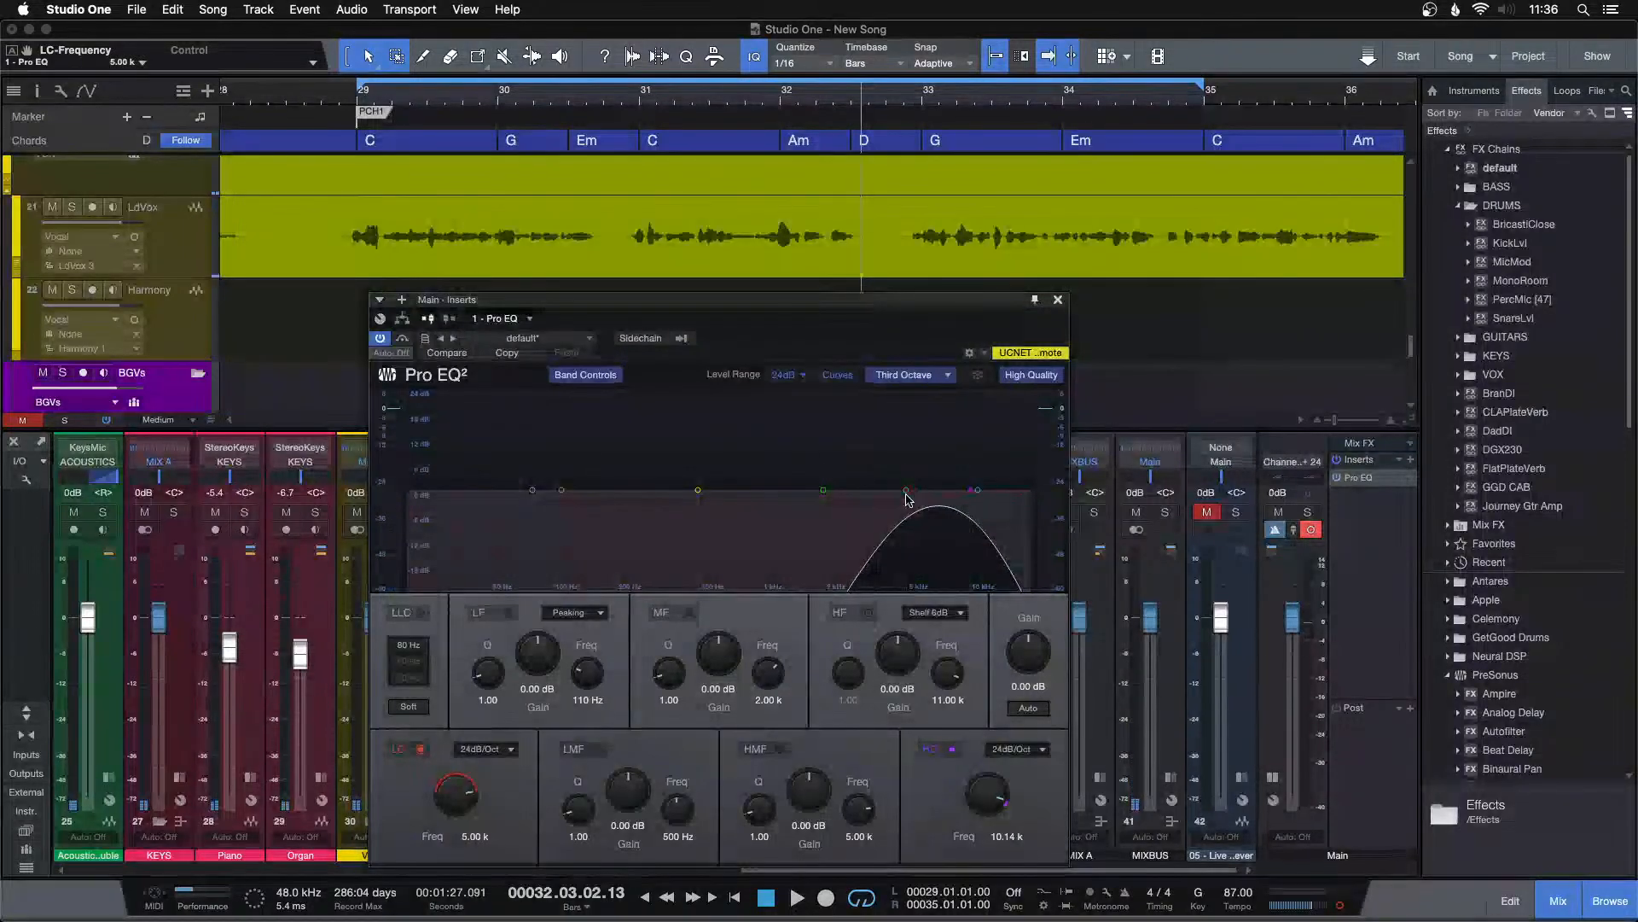
left_click(1059, 300)
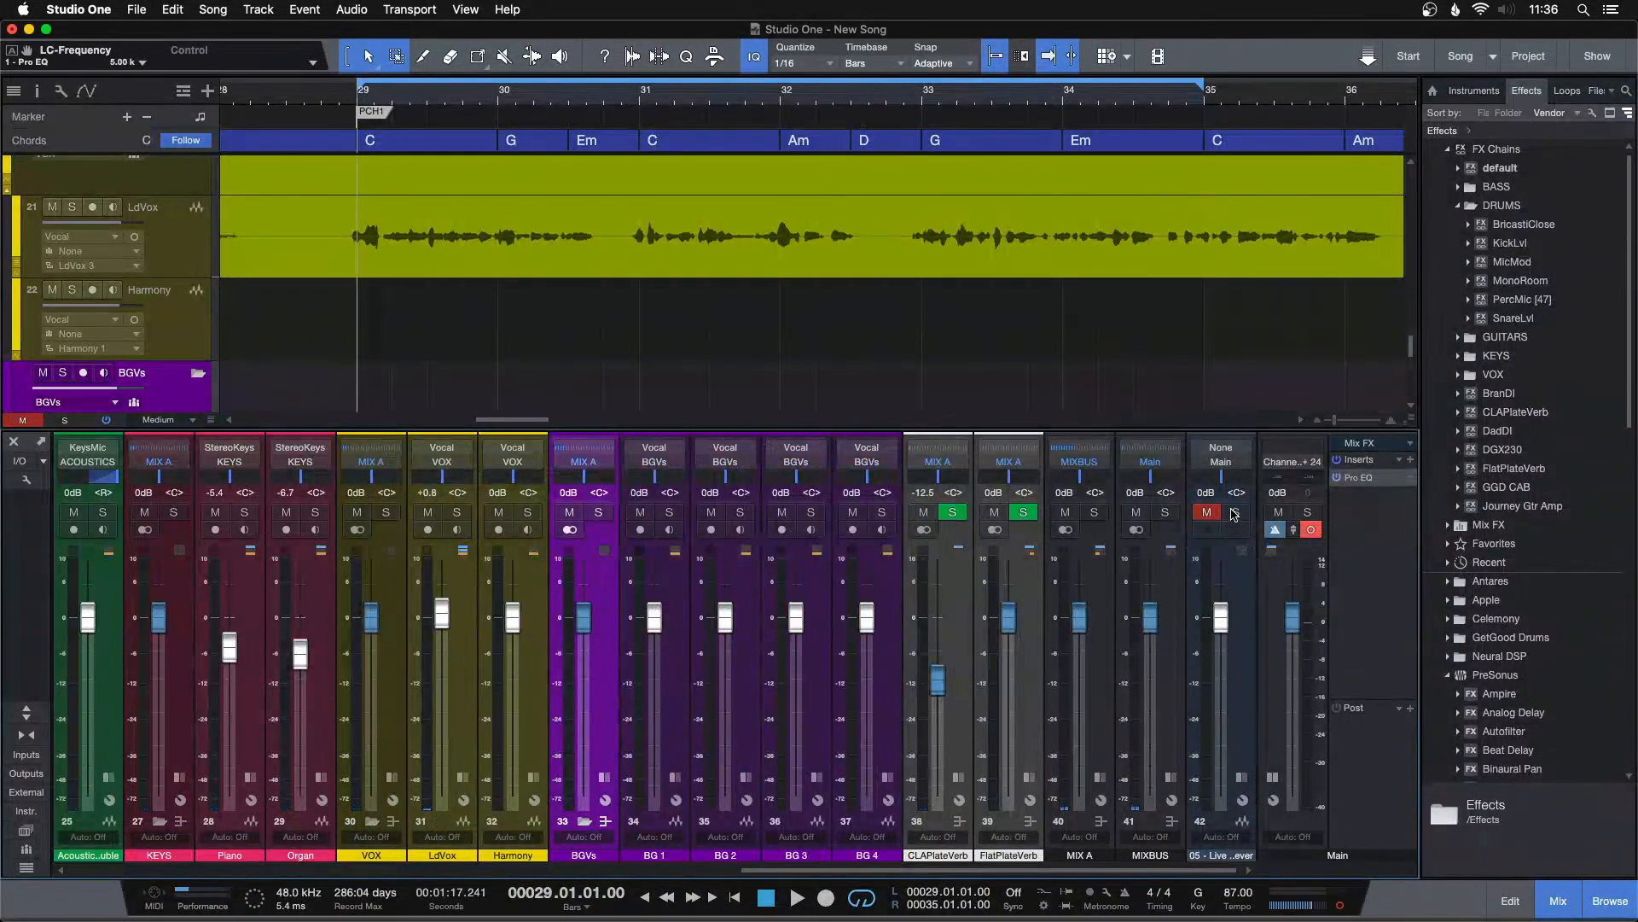
Start playback and compare the band-limited mix with the reference by soloing and unsoloing channel 42.
key("space")
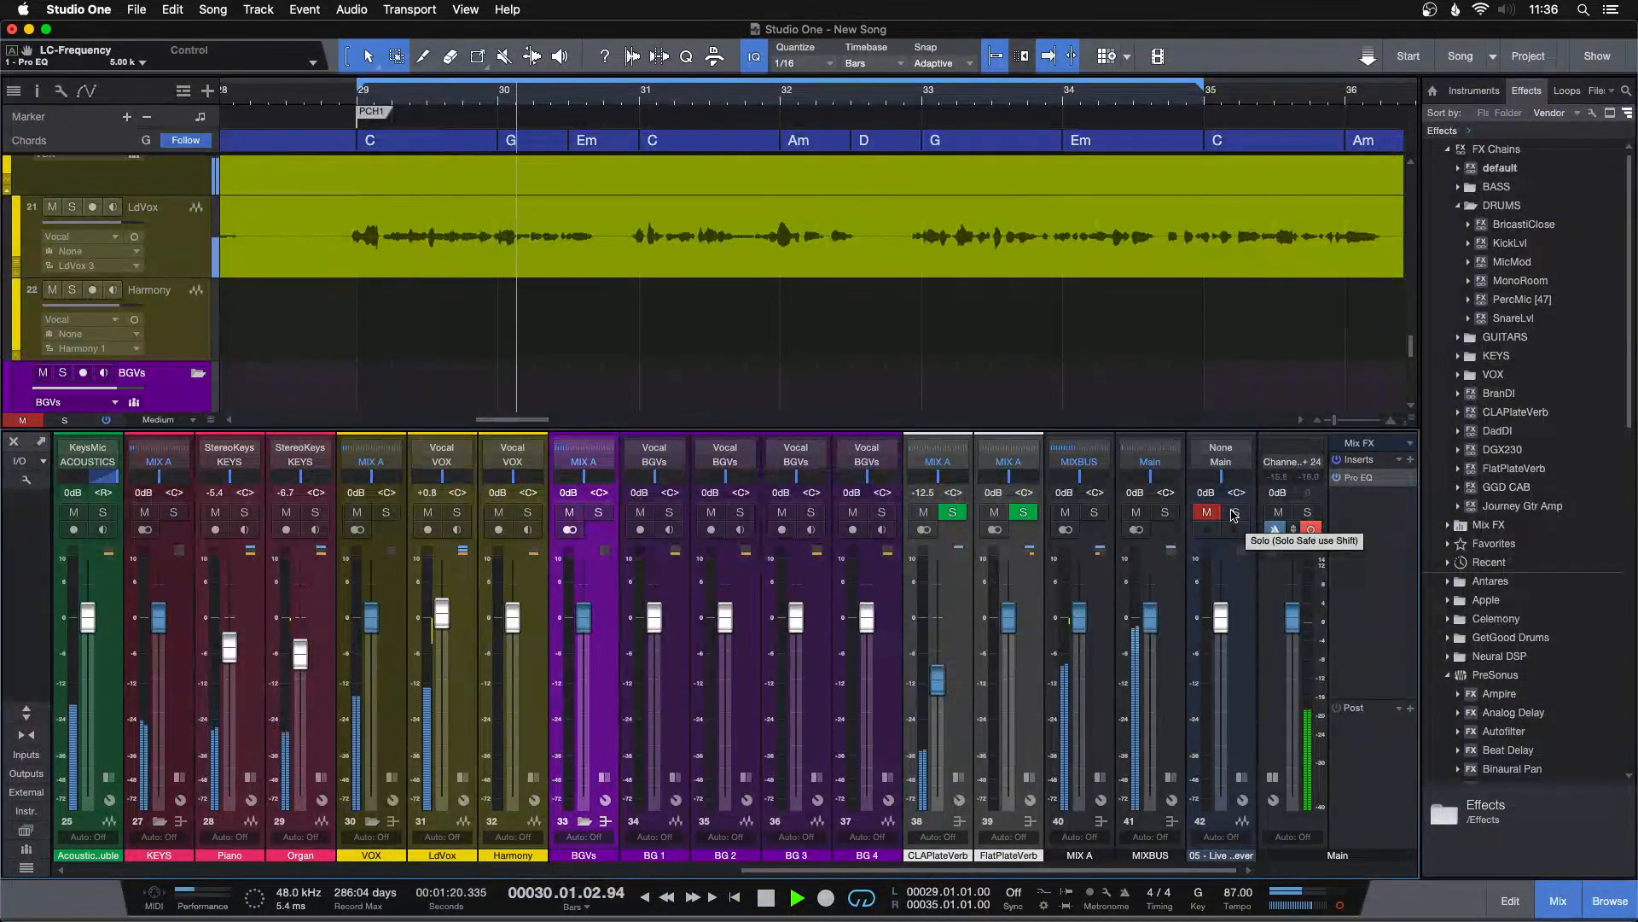
left_click(1234, 512)
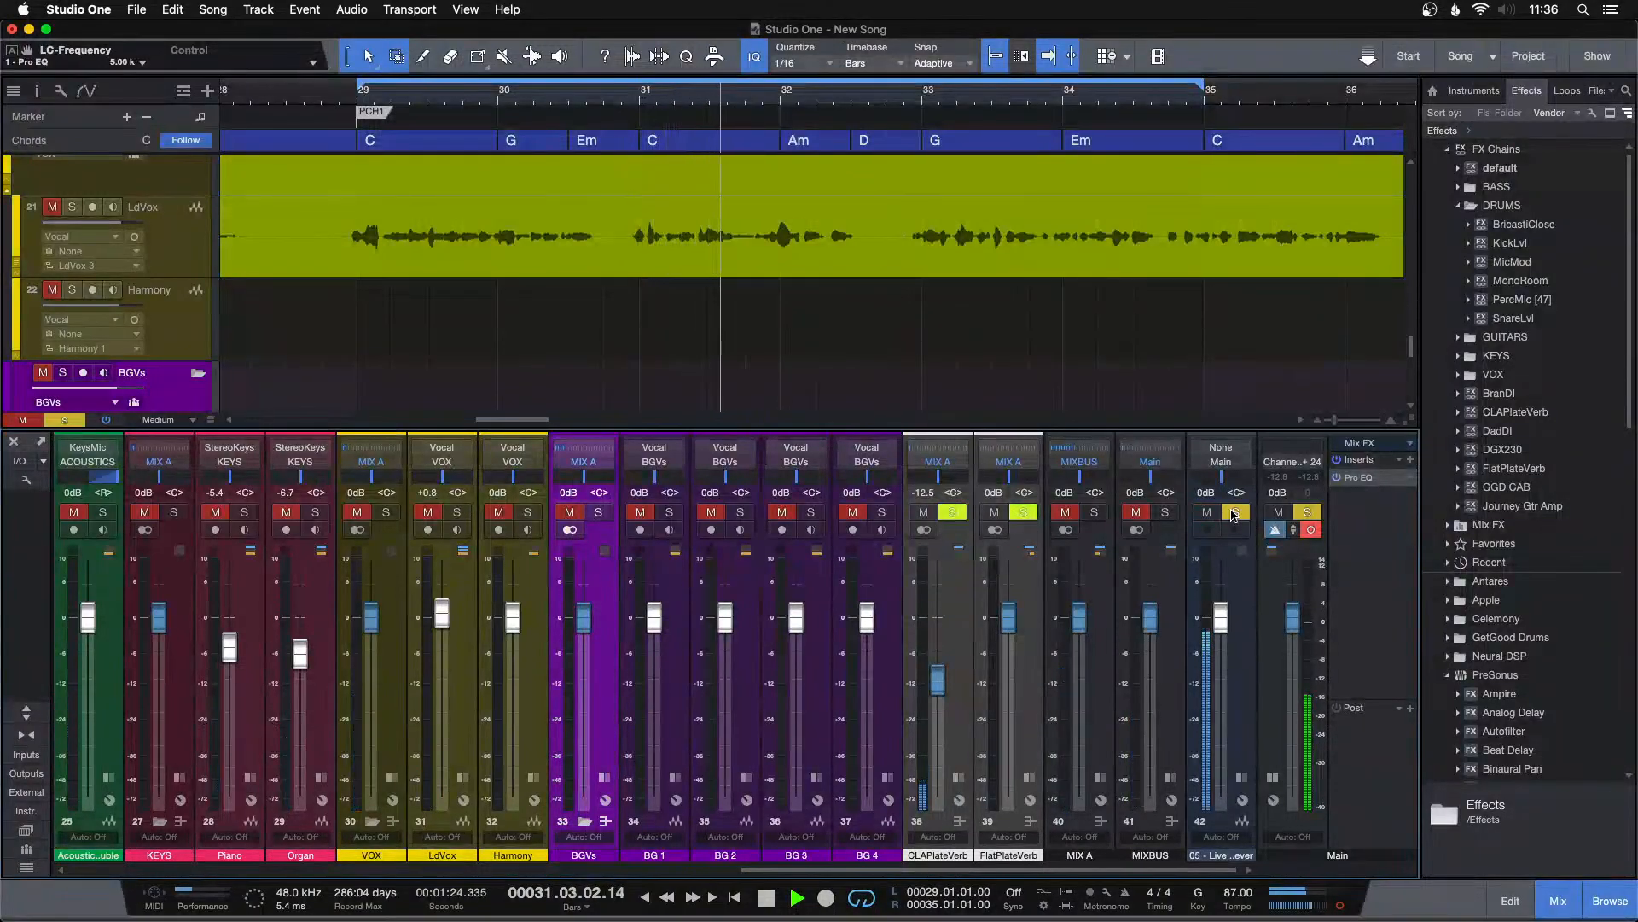
left_click(1234, 512)
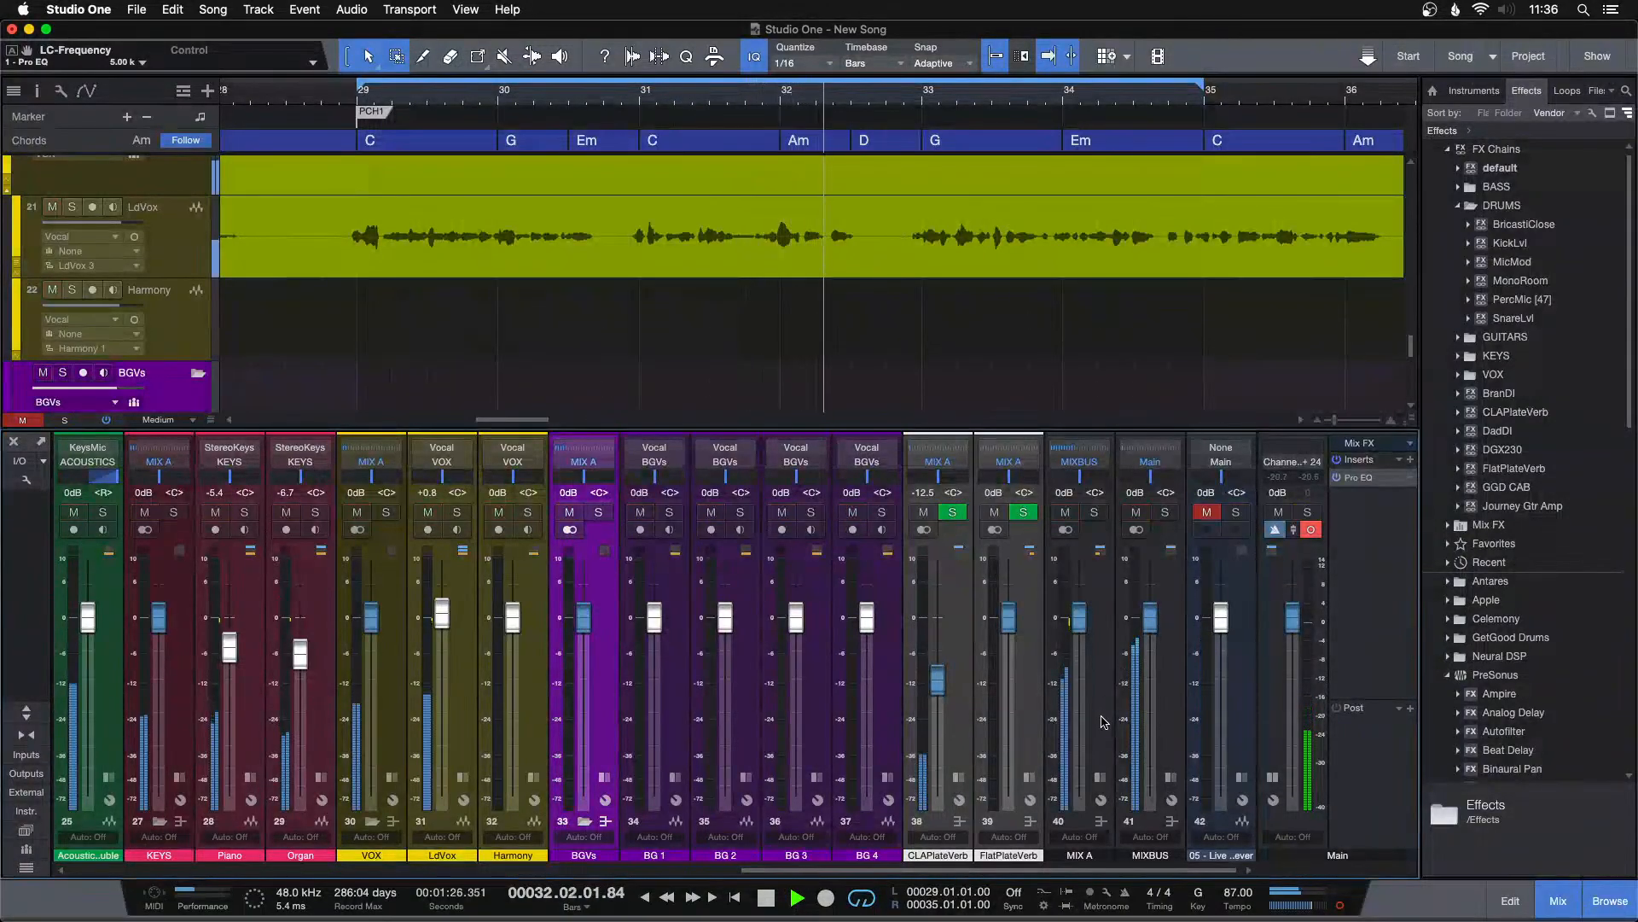
Open the first Pro EQ on the KickLvl channel and raise its HF gain to 14.40 dB.
scroll(318, 774, "left", 15)
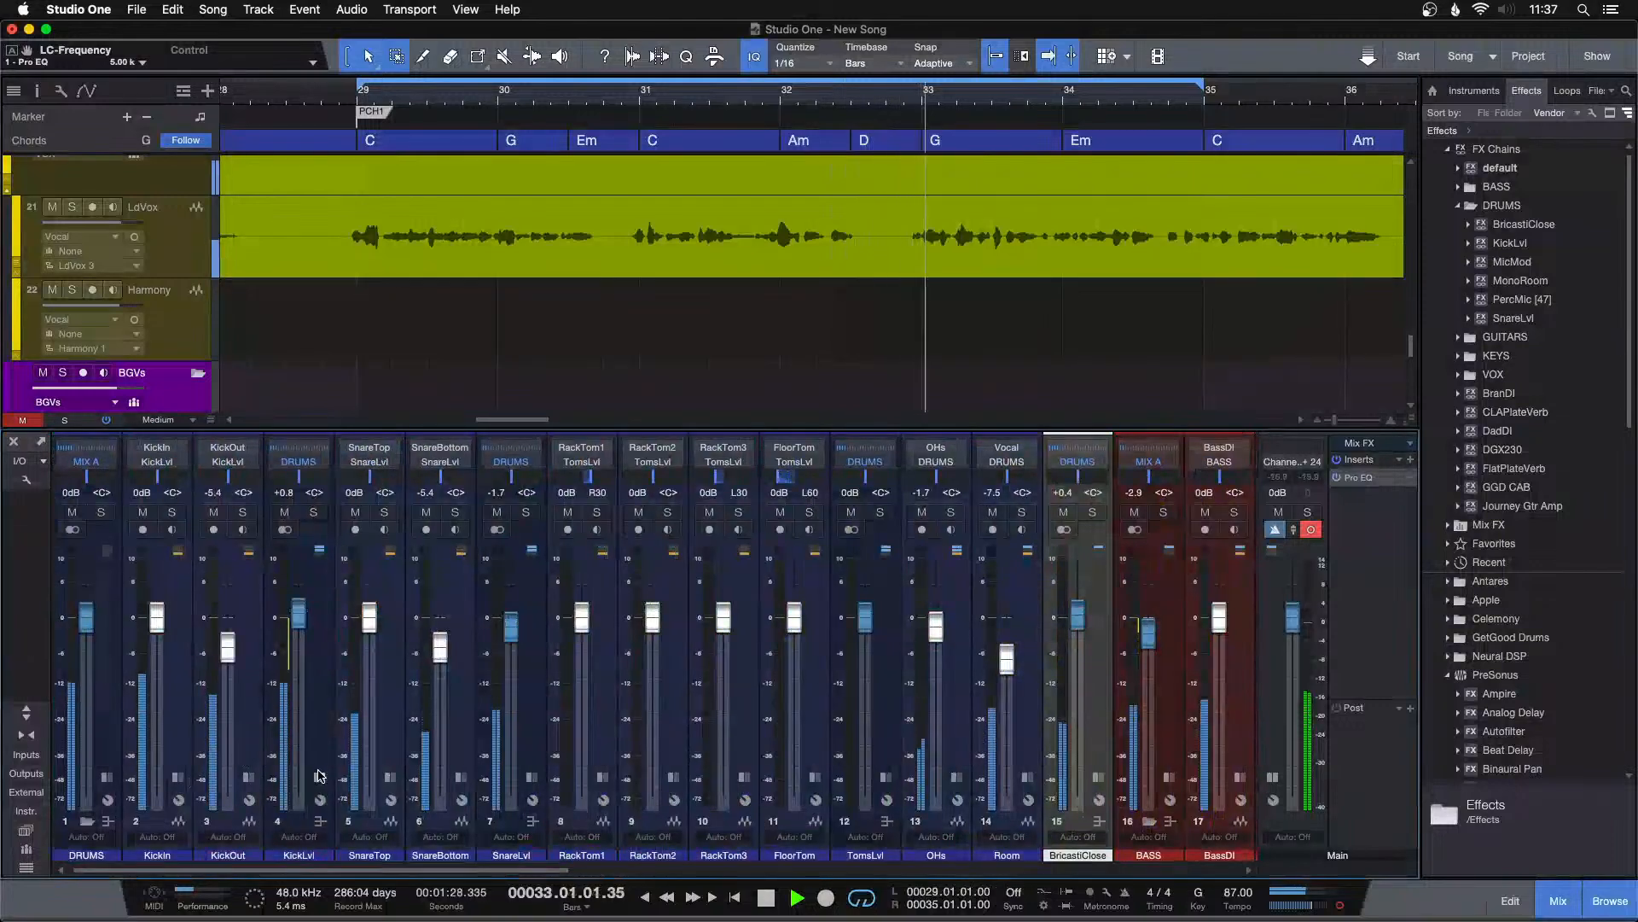
left_click(320, 821)
left_click(364, 495)
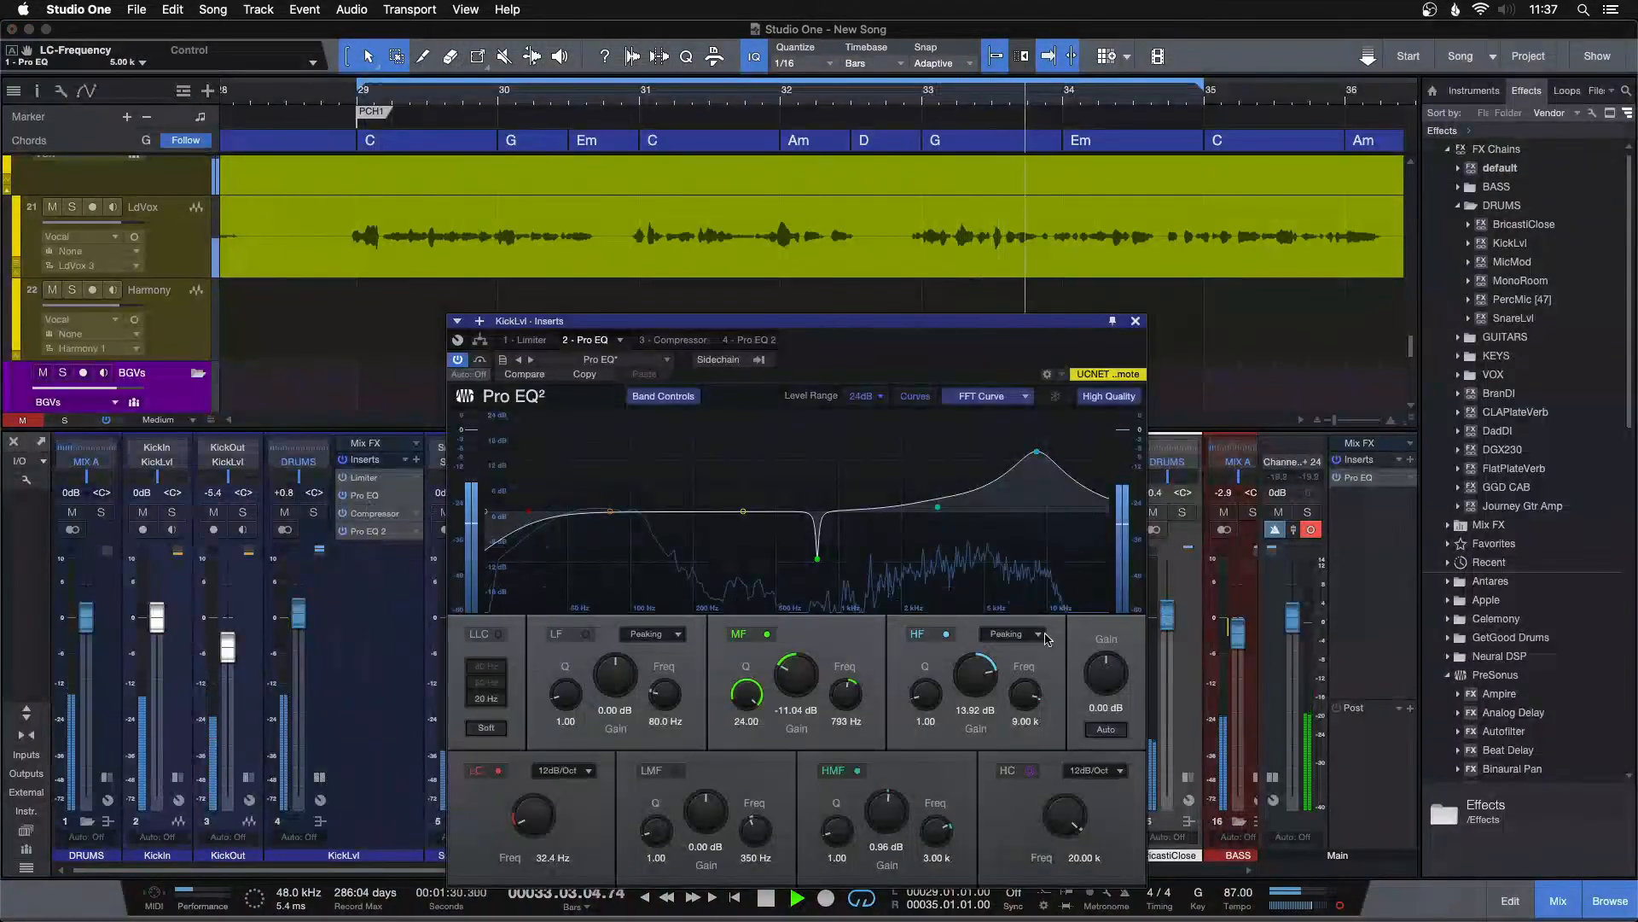
left_click_drag(981, 672, 981, 670)
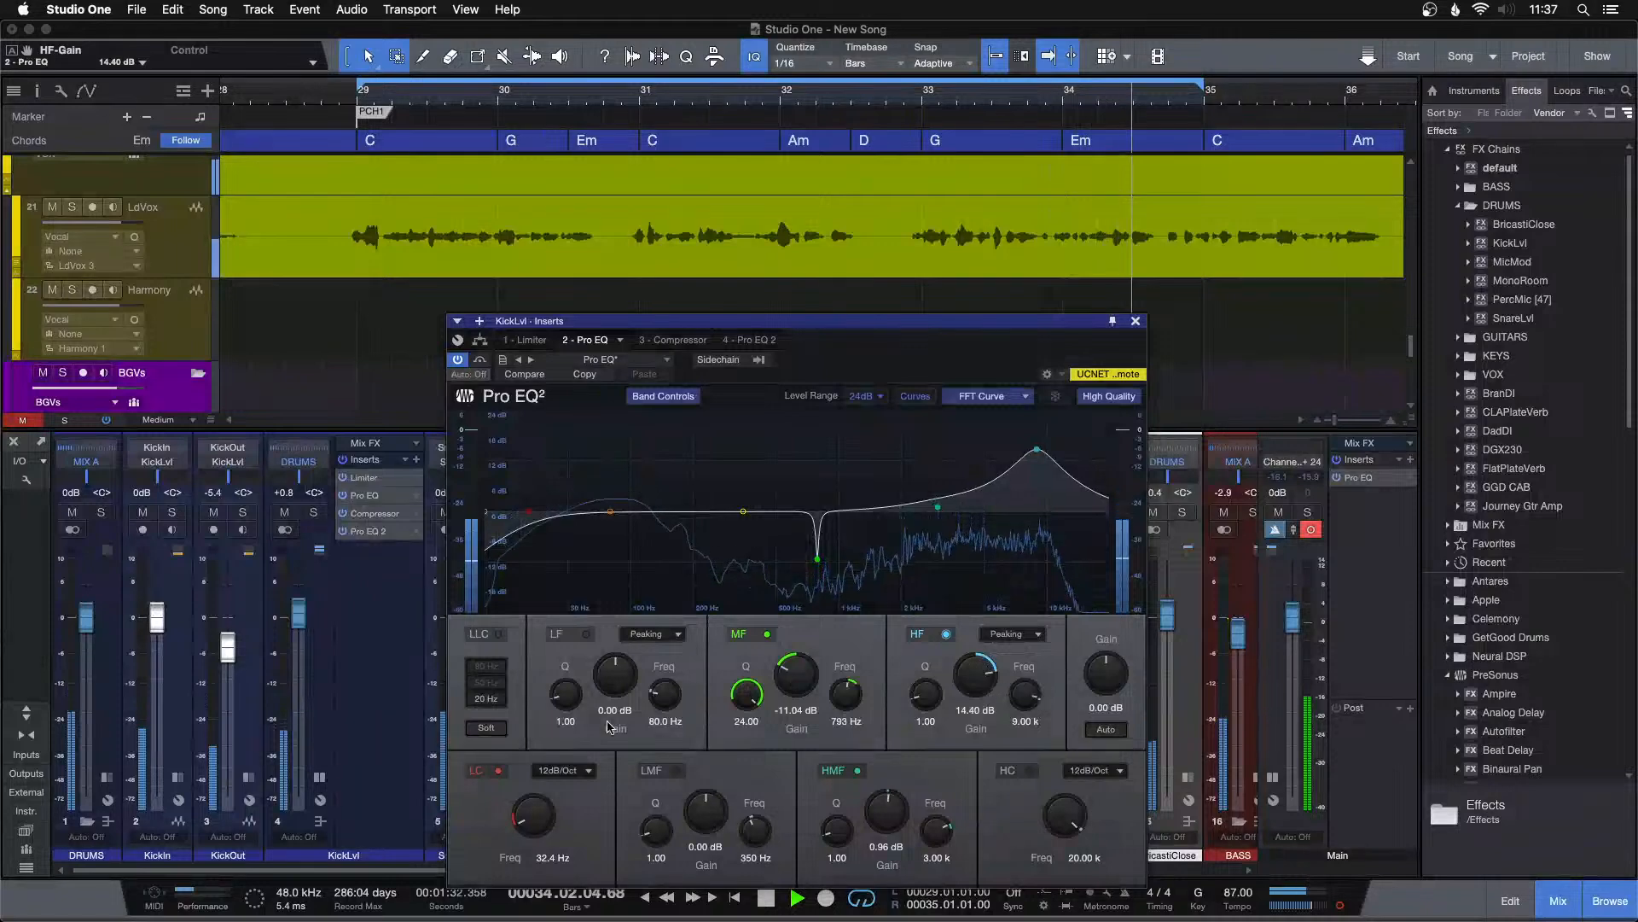
Compare the mix with the reference by soloing channel 42 twice, and once more after restarting the loop.
scroll(1377, 812, "right", 5)
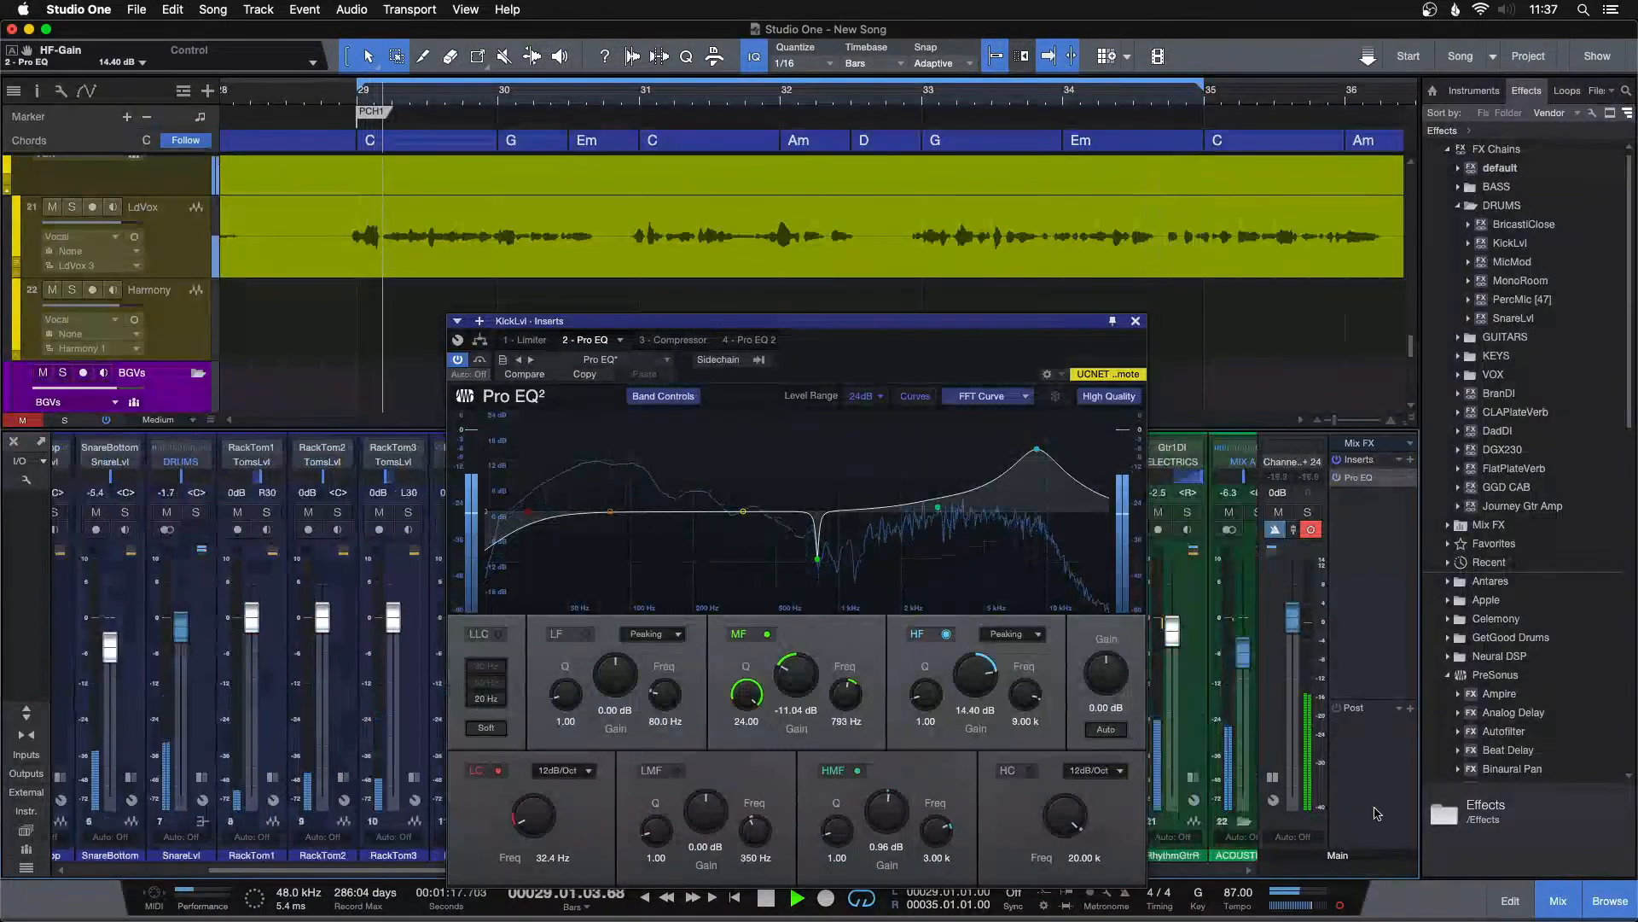
scroll(1376, 812, "right", 15)
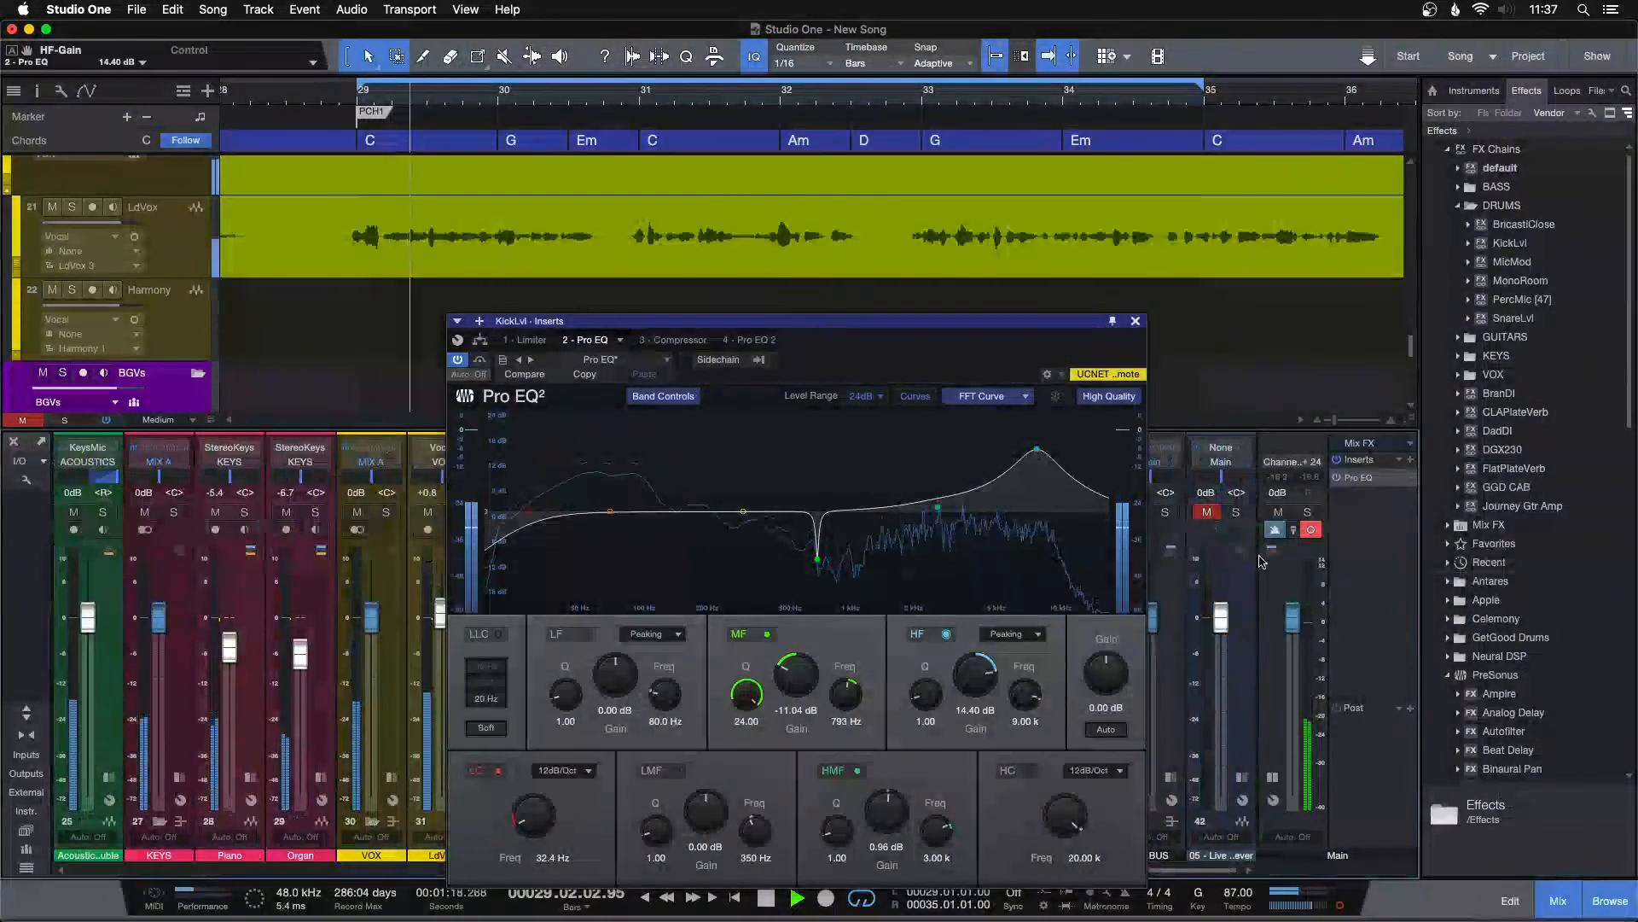
left_click(1236, 512)
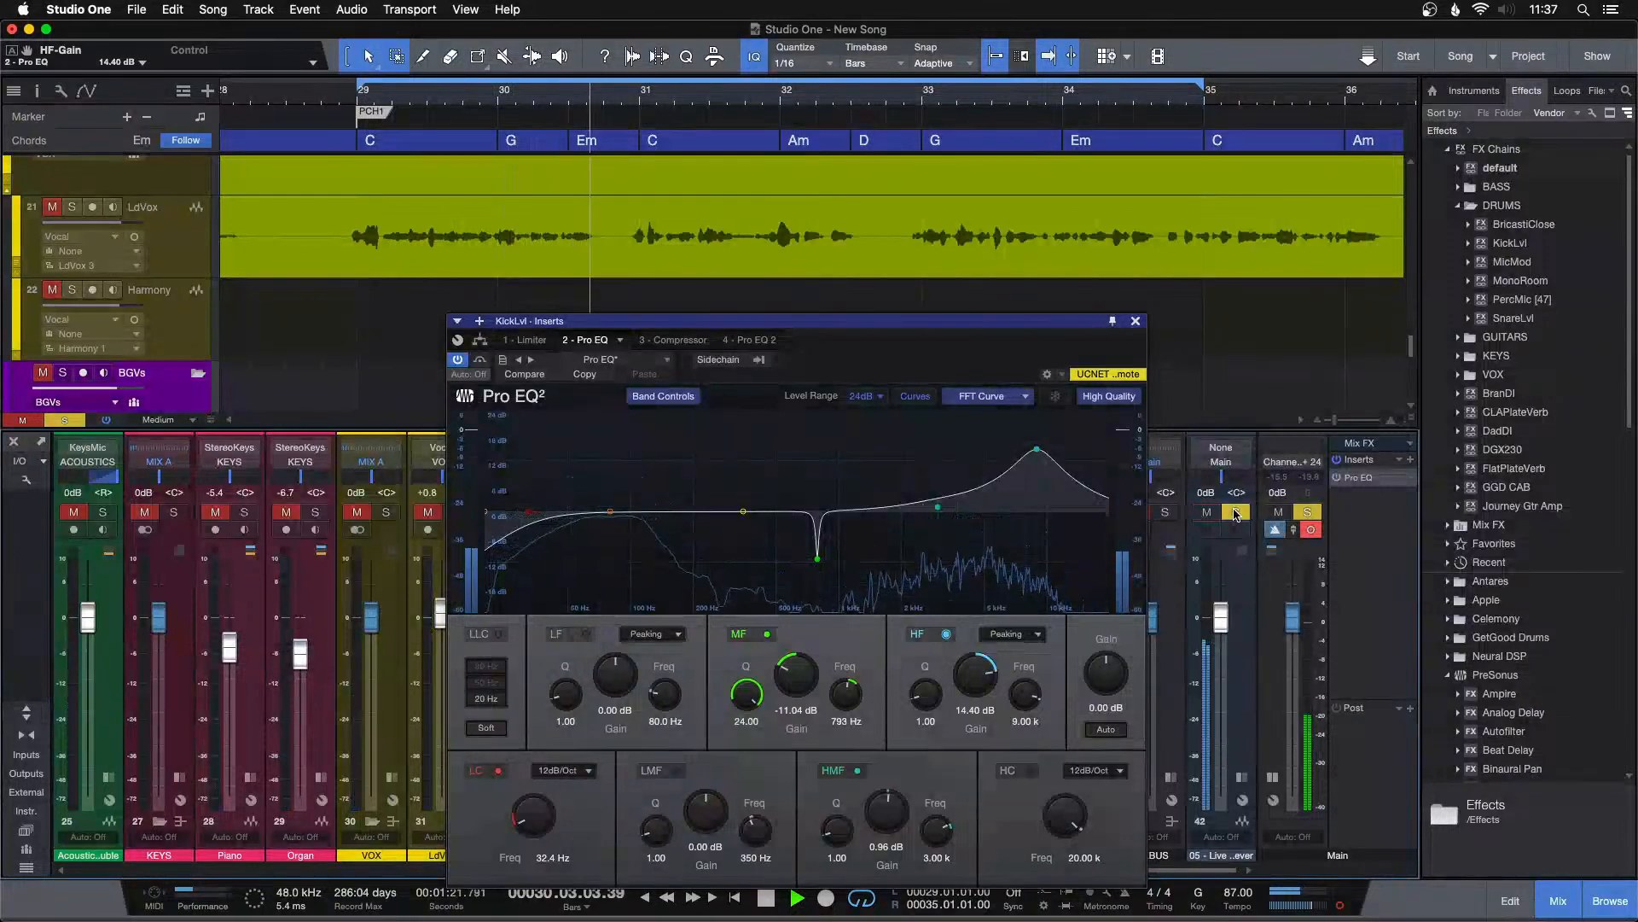
left_click(1236, 512)
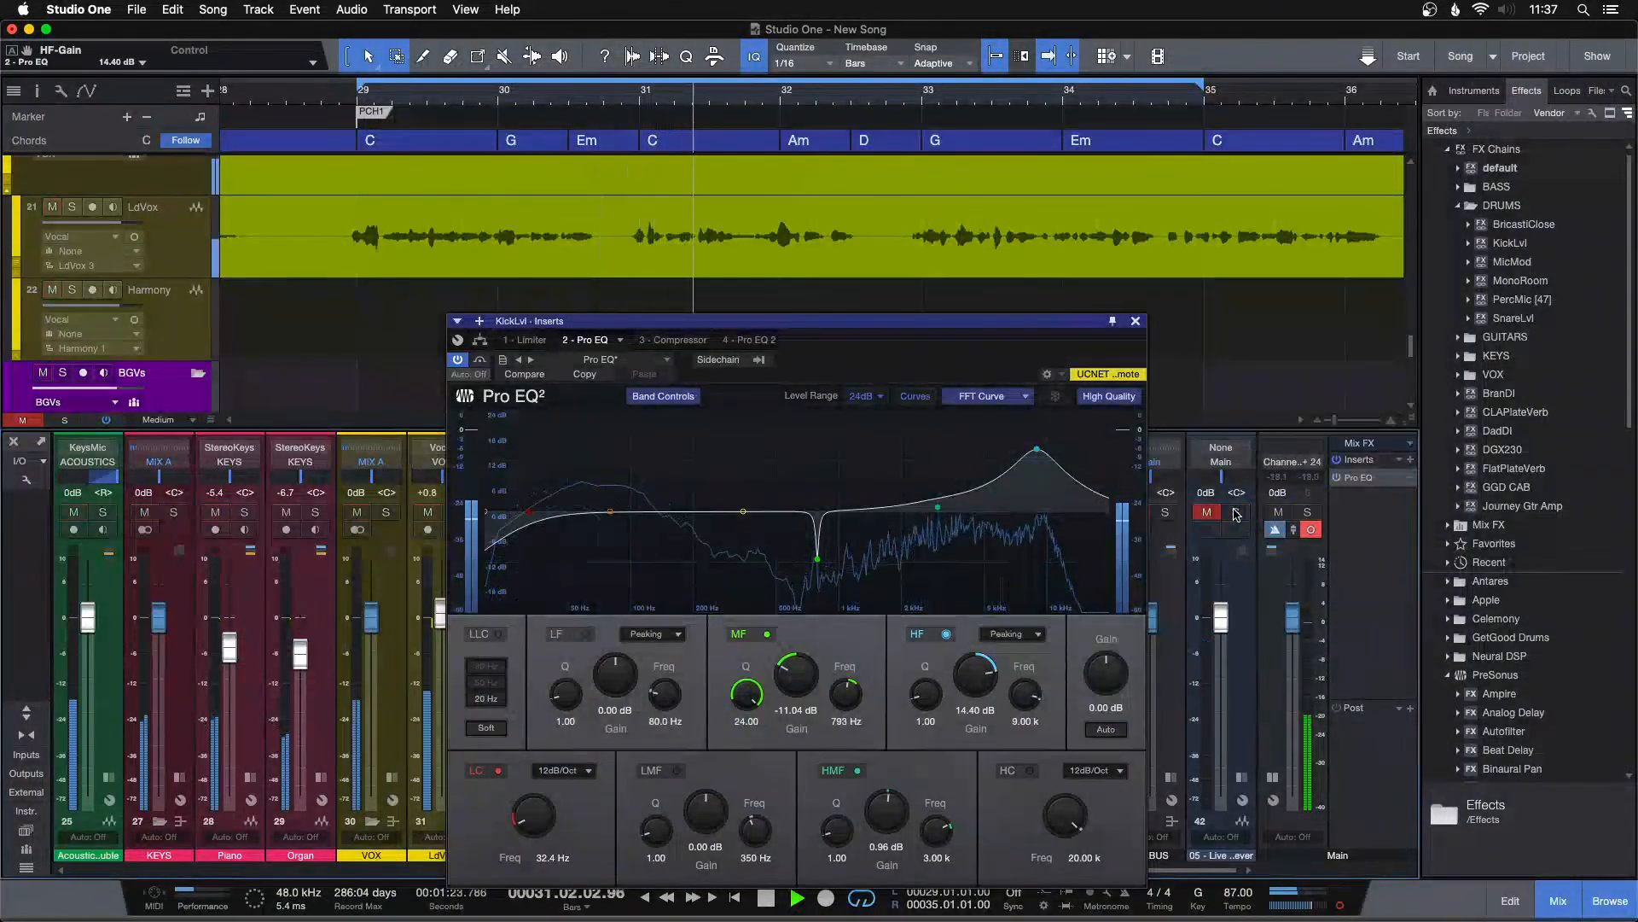
left_click(1236, 512)
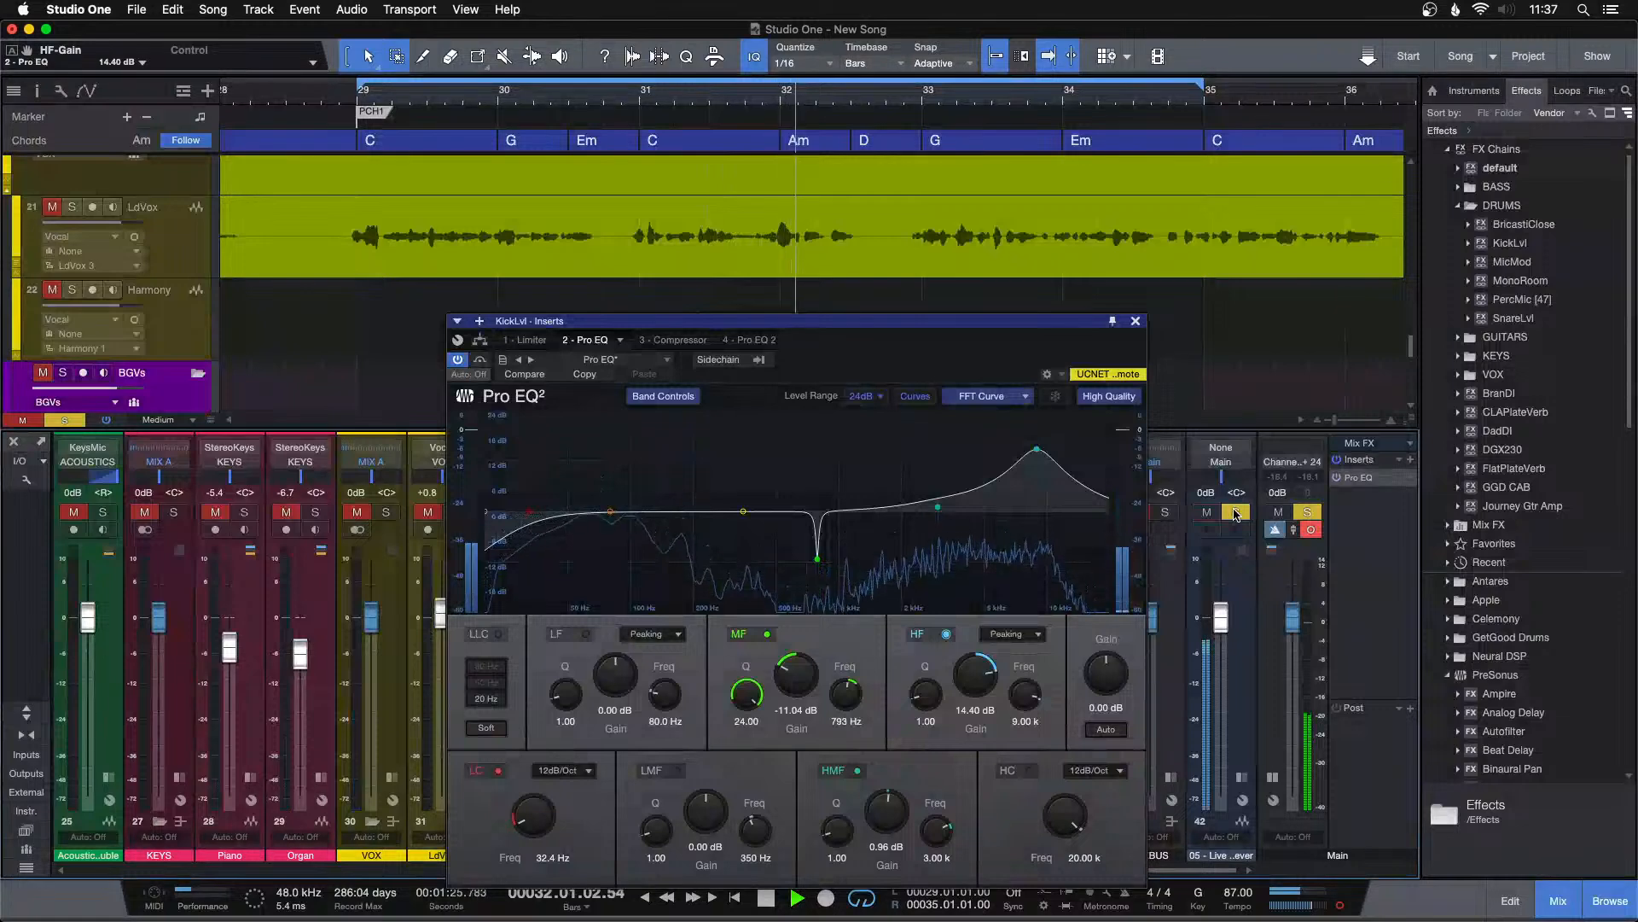
left_click(1236, 512)
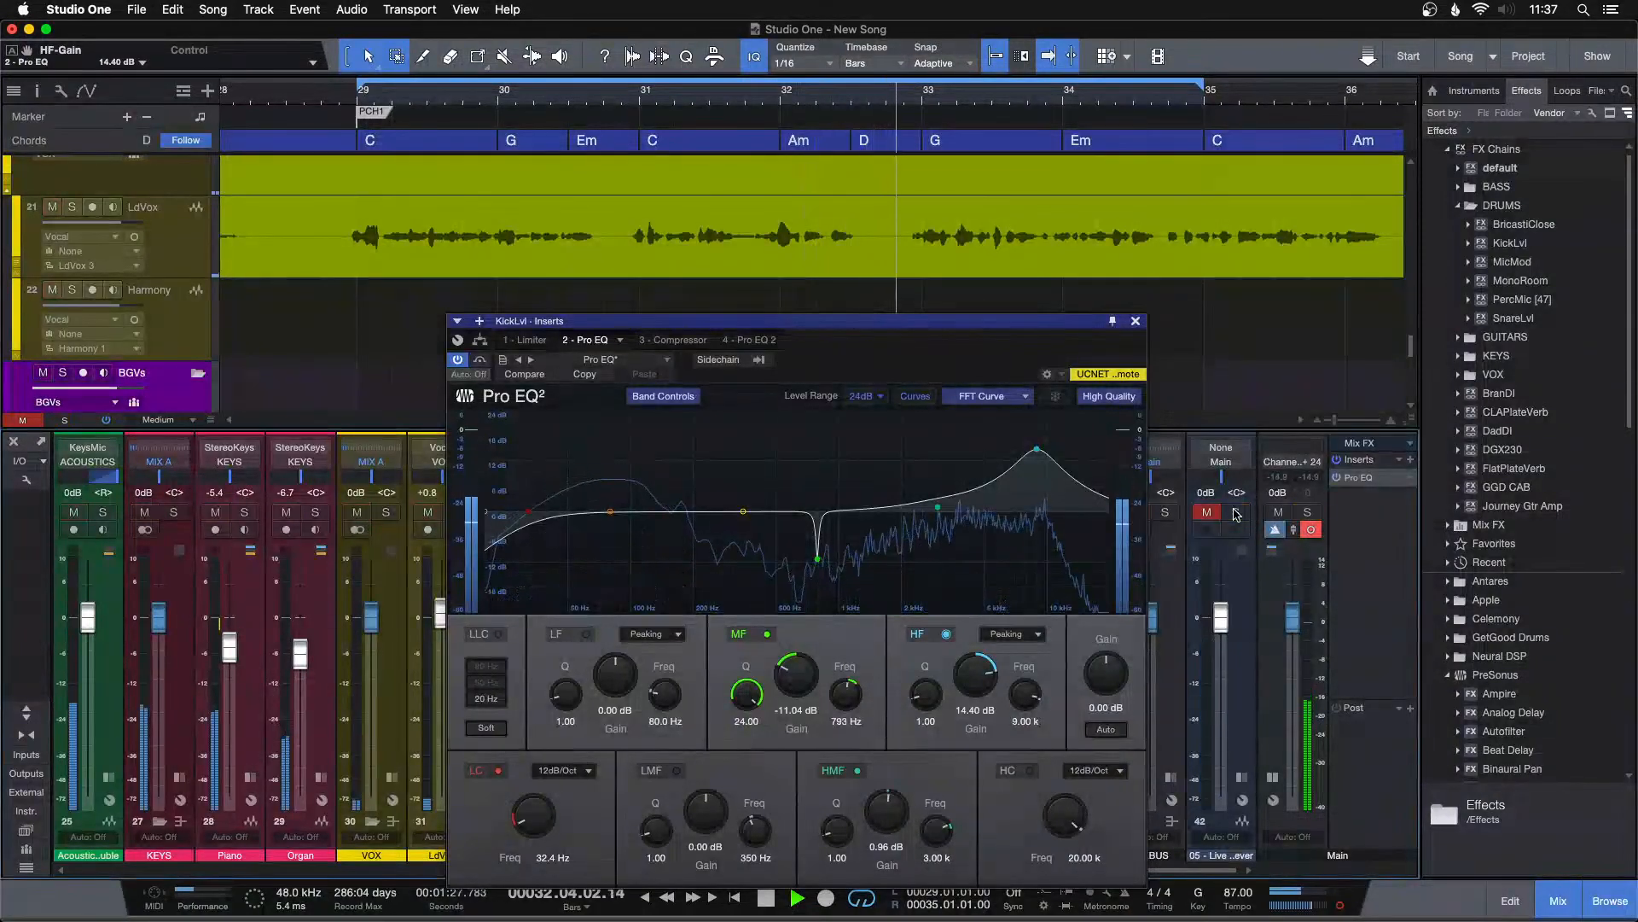
key("KP_1")
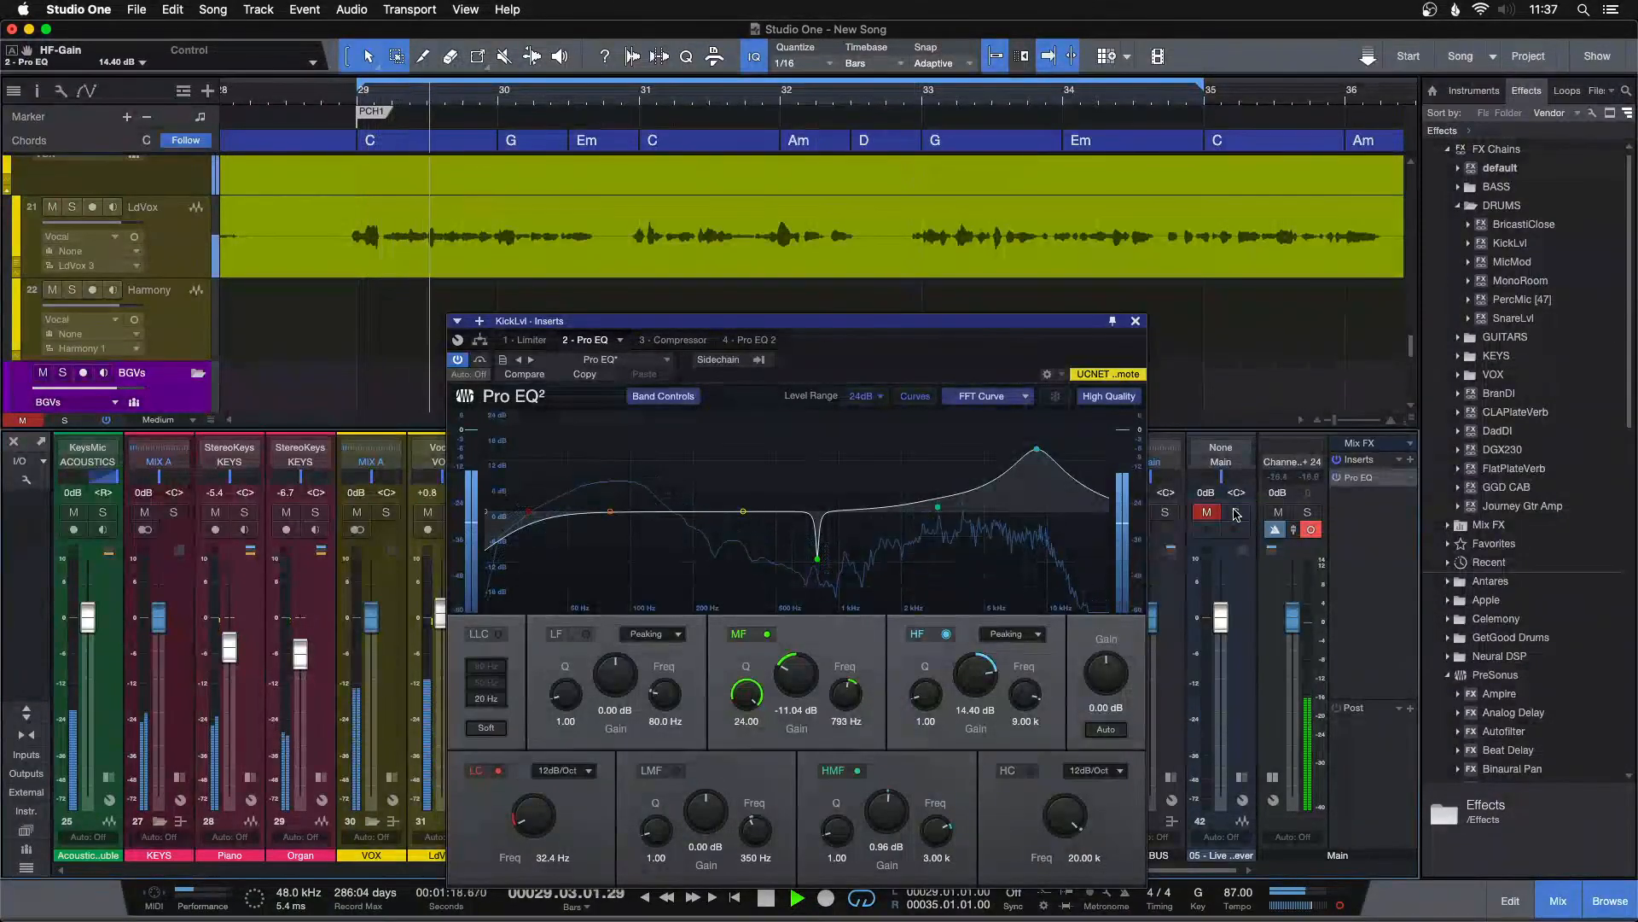
left_click(1236, 512)
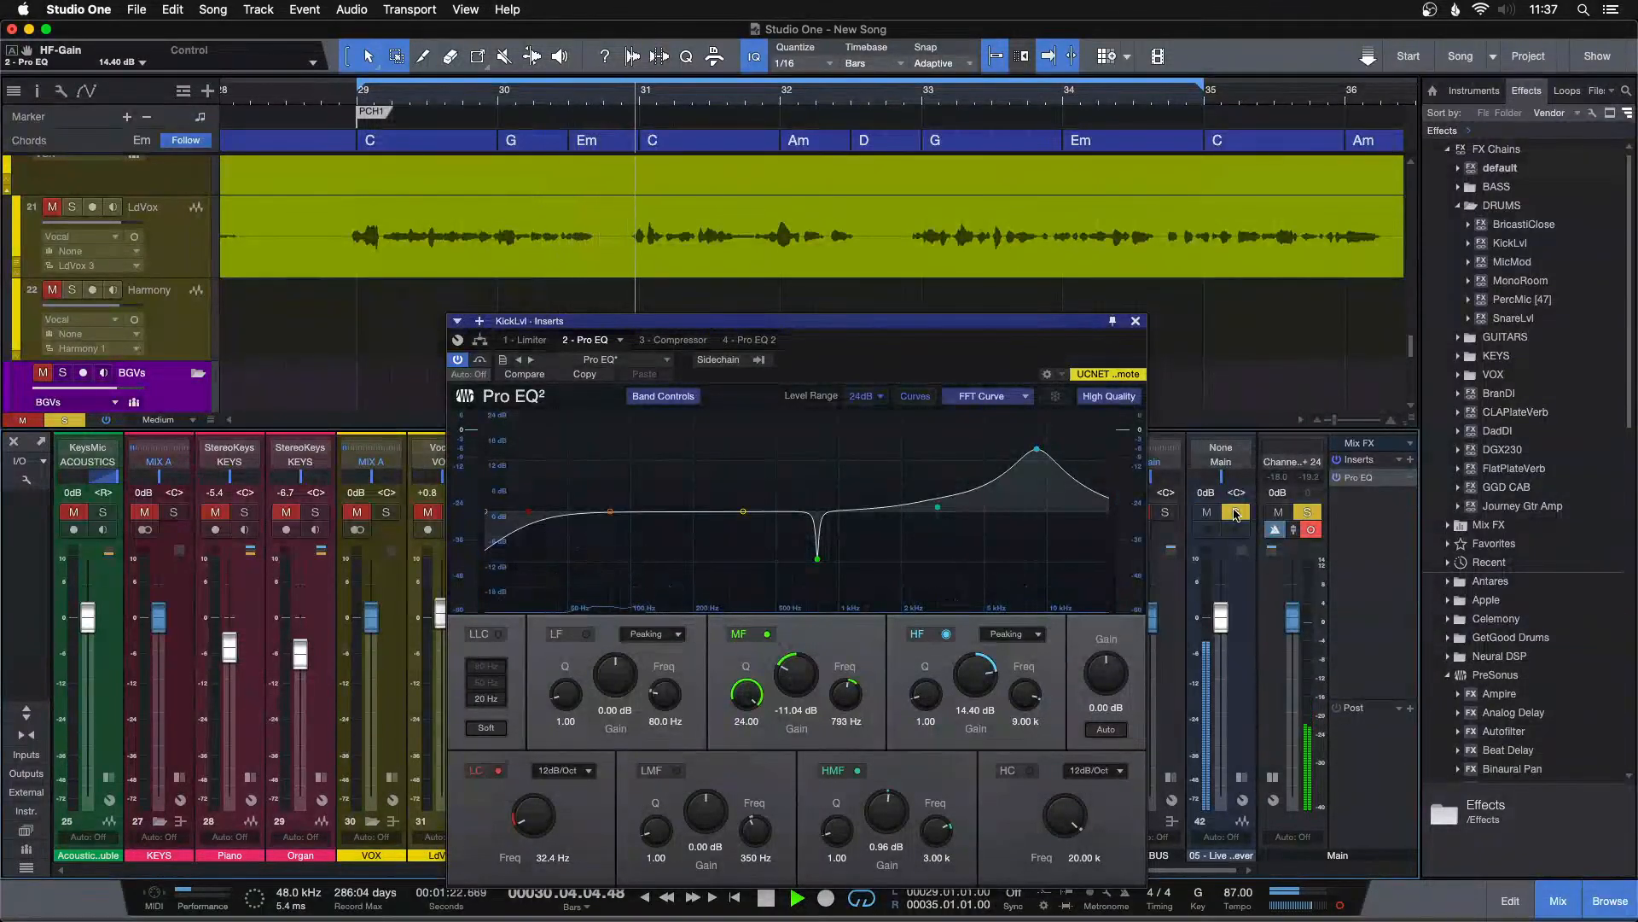
left_click(1236, 512)
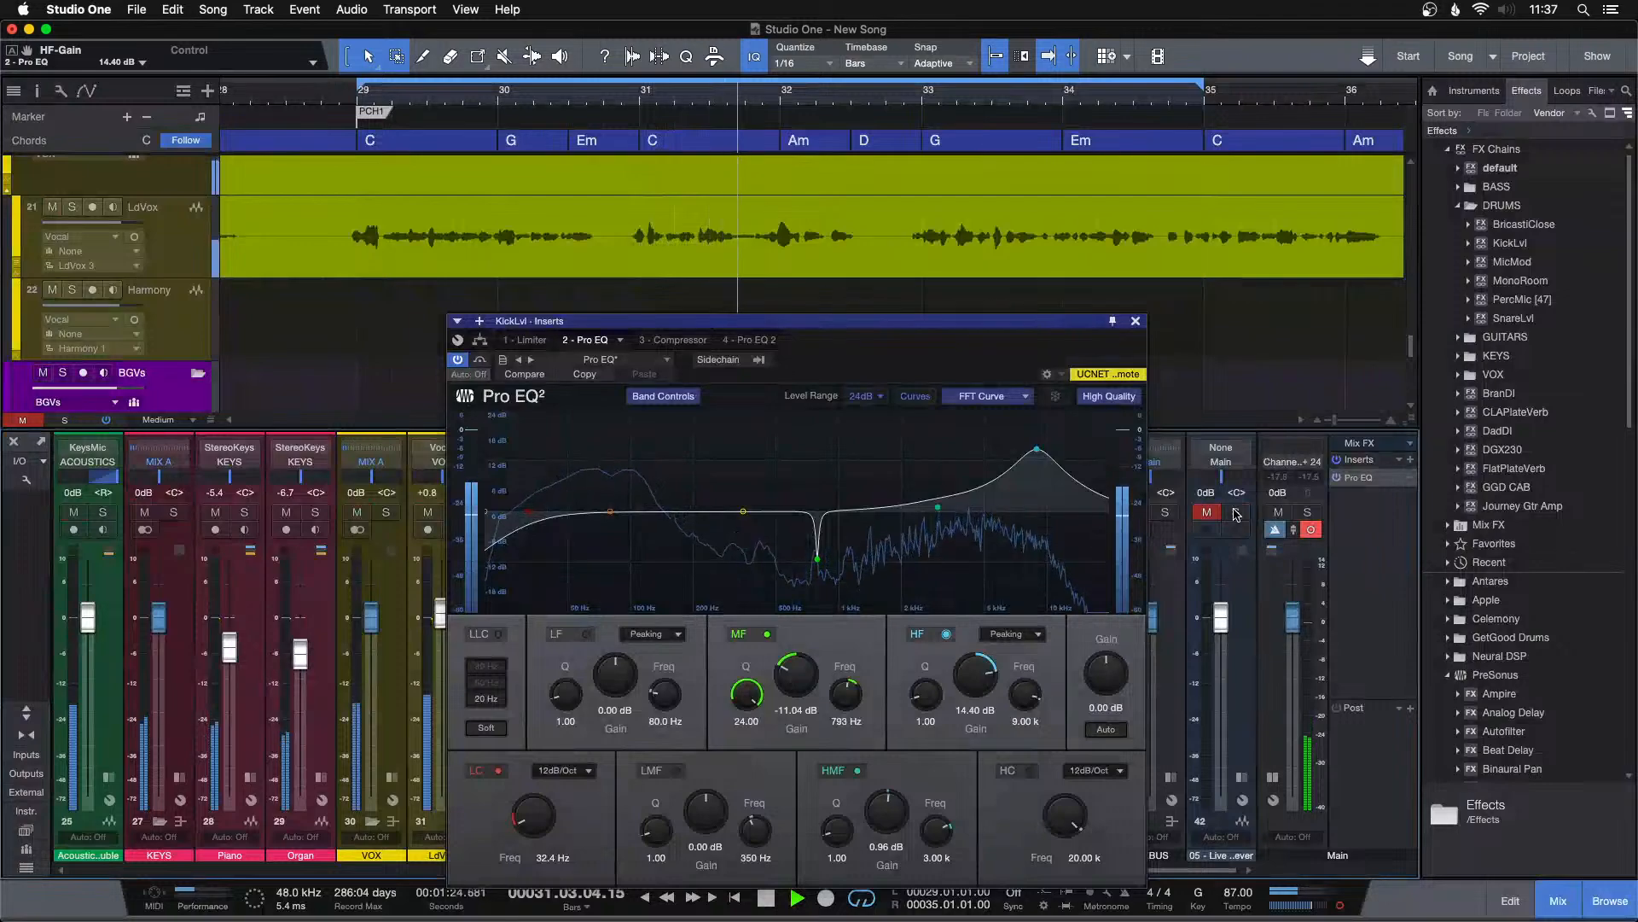
Raise the HF gain of KickLvl's first Pro EQ to 14.88 dB and collapse the channel's inserts.
left_click_drag(1210, 869, 333, 863)
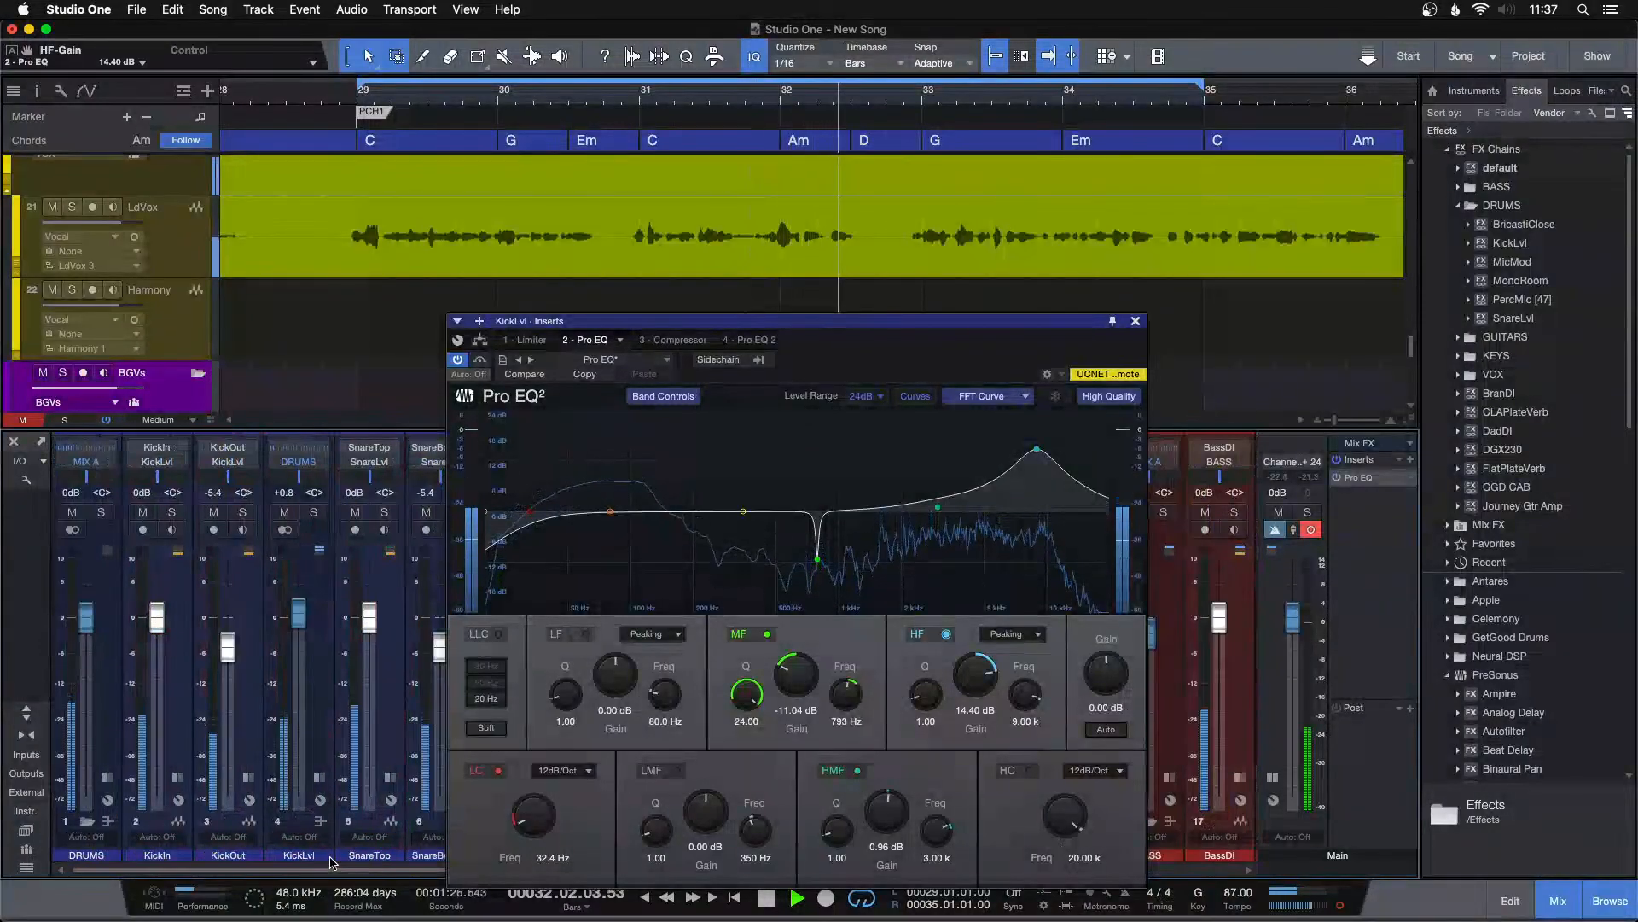
left_click(320, 777)
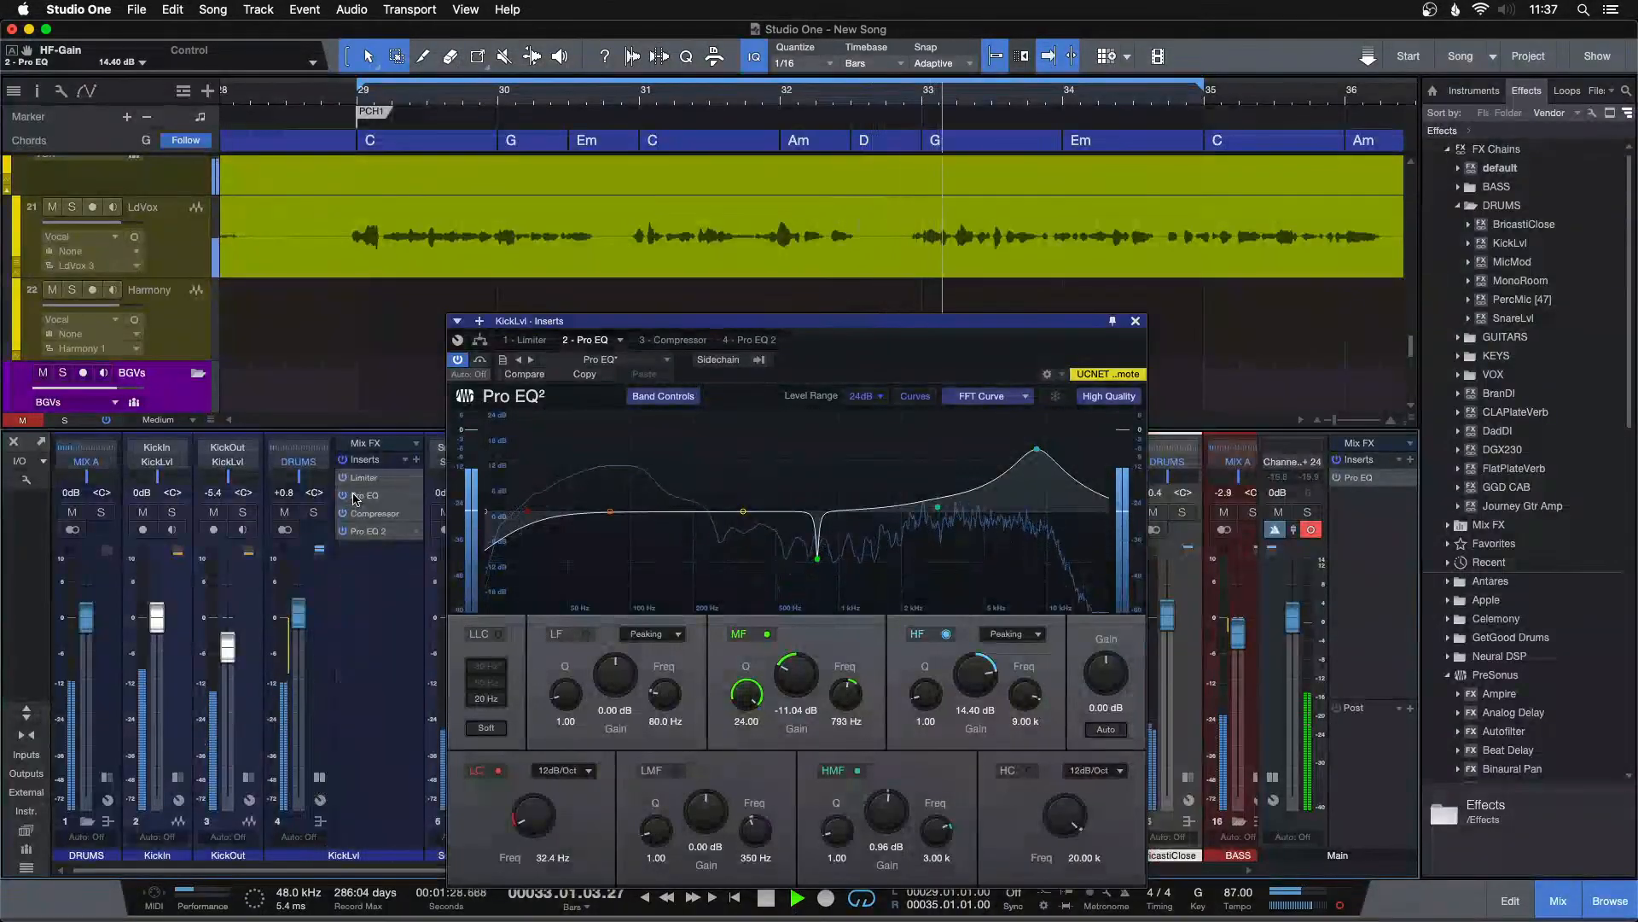
double_click(353, 496)
double_click(373, 496)
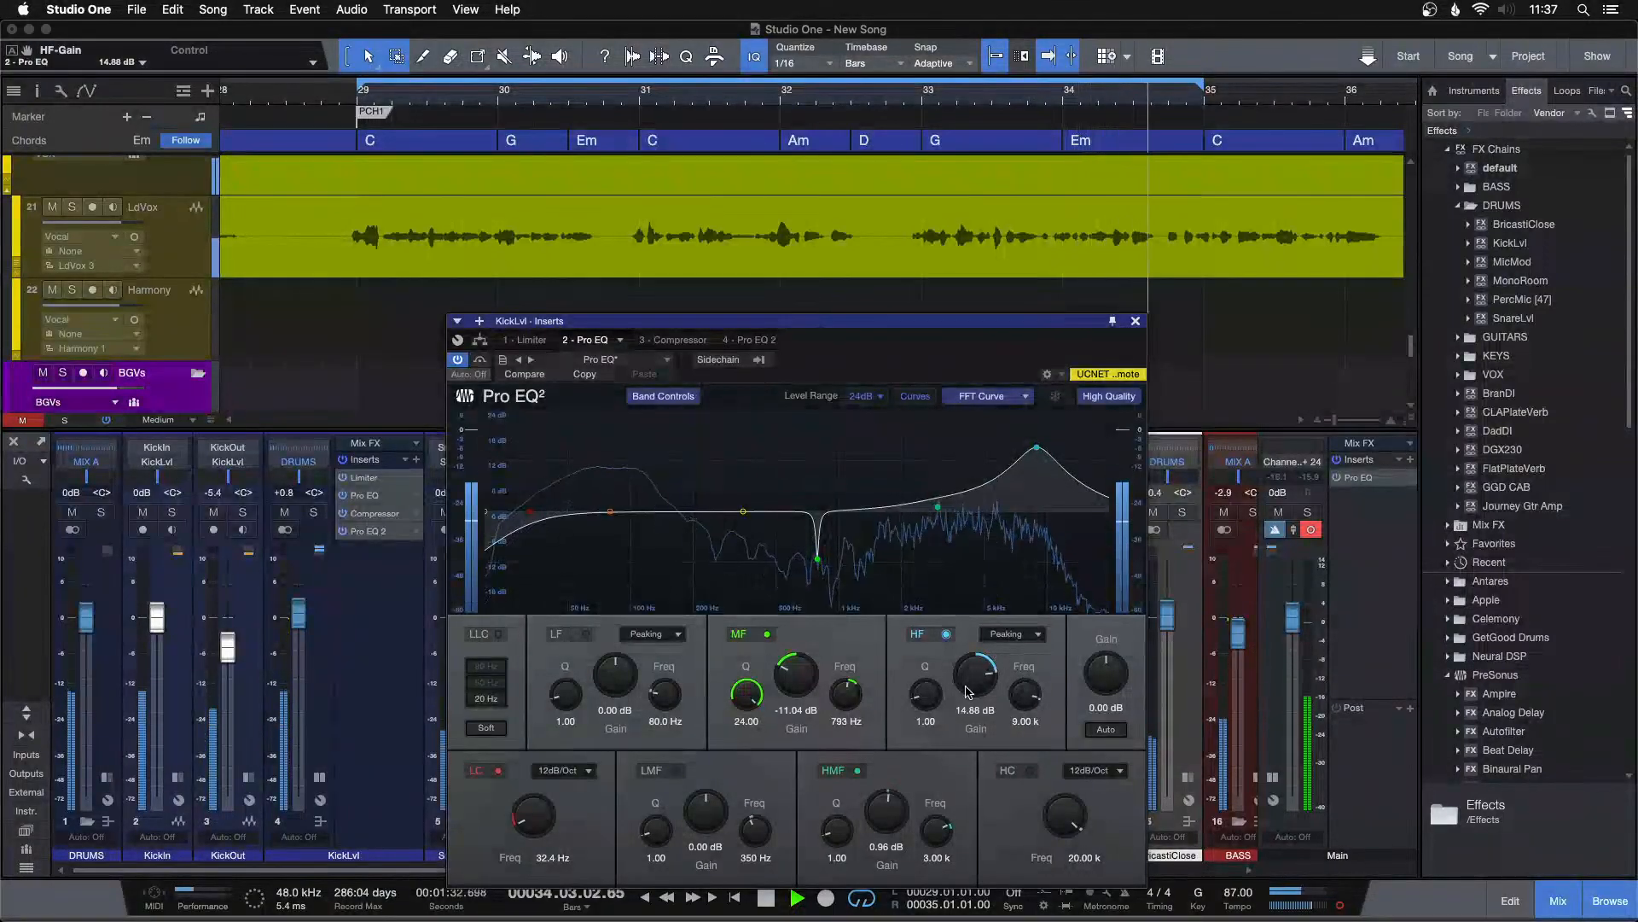
left_click(320, 778)
Compare the mix with the soloed channel 42 reference and close the KickLvl EQ.
left_click_drag(375, 869, 1170, 781)
left_click(1237, 512)
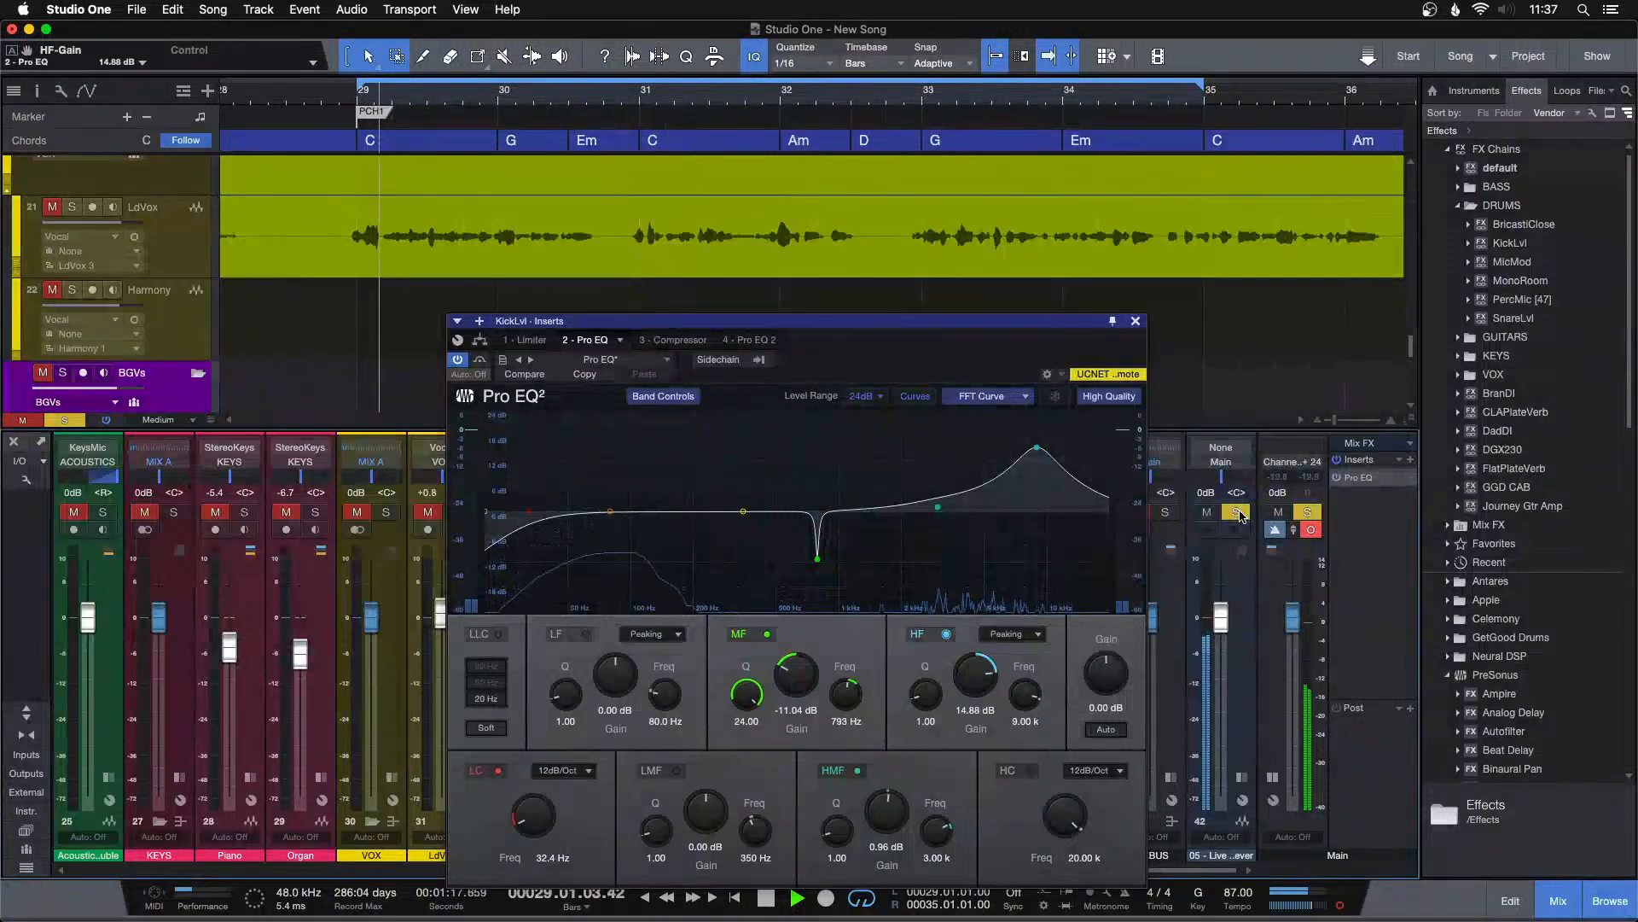
left_click(1237, 512)
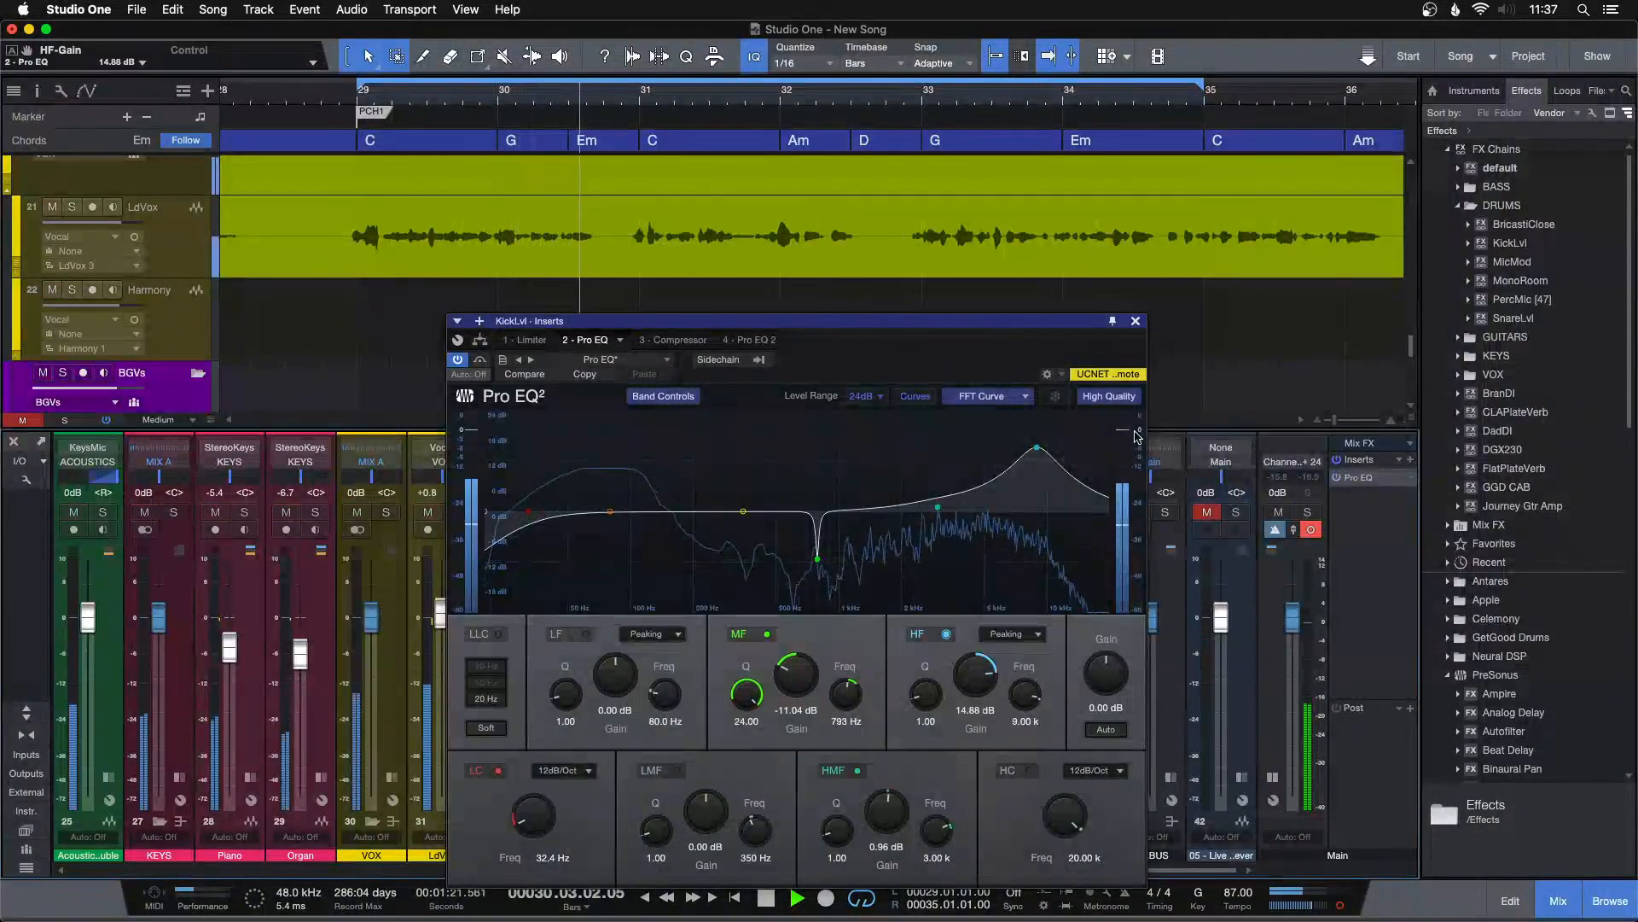
left_click(1135, 321)
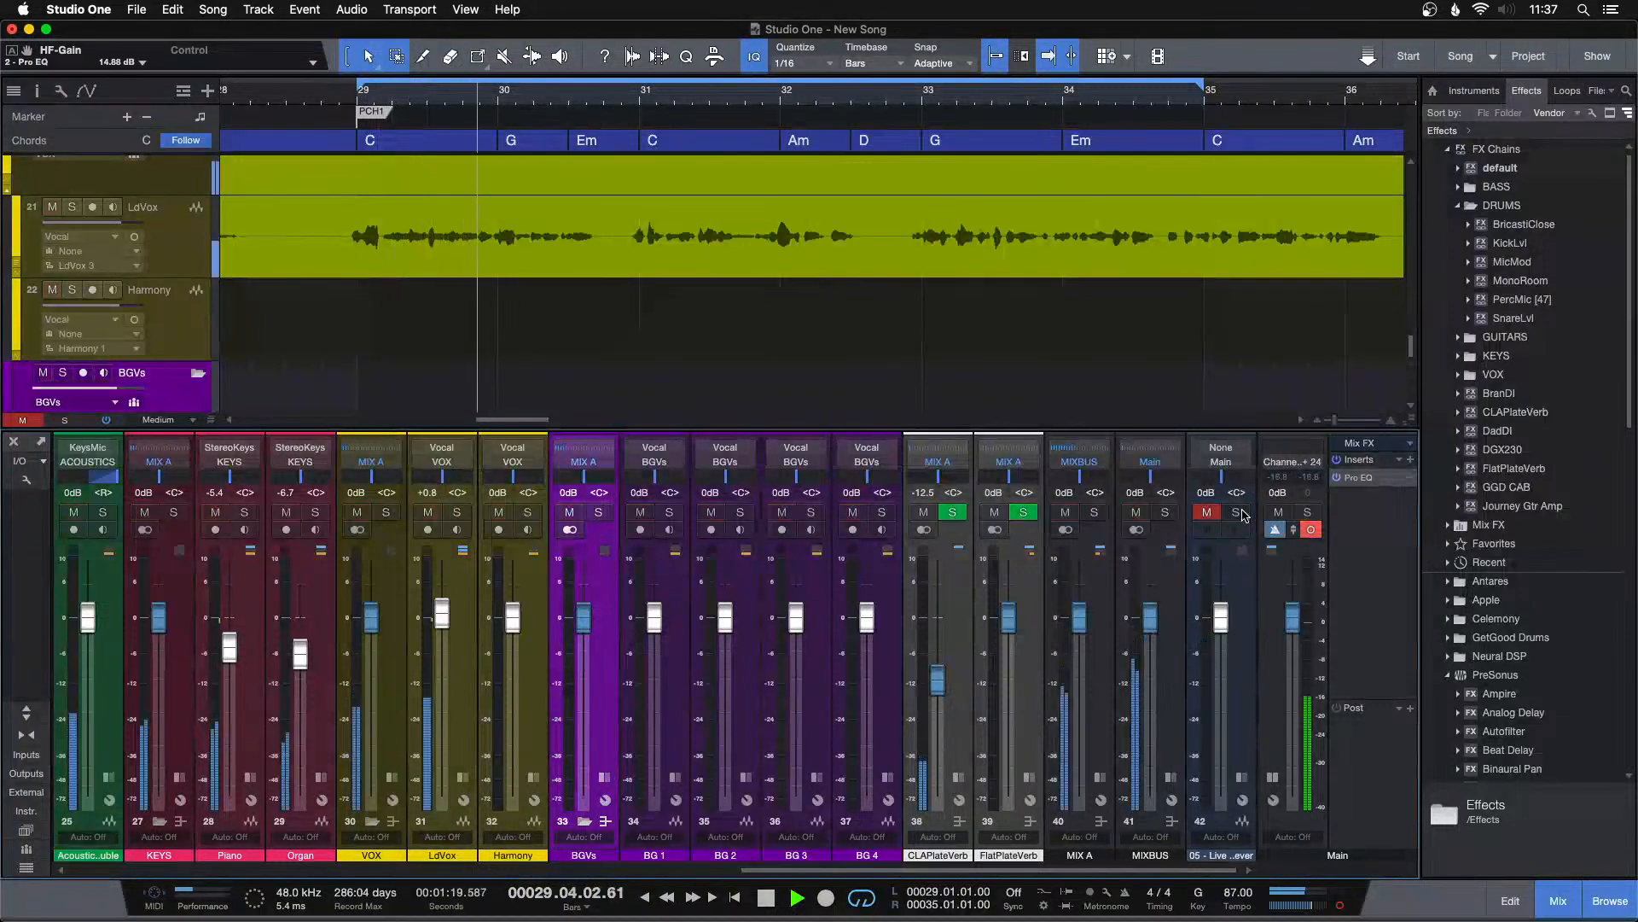
Set the HF gain of the LdVox channel's Pro EQ to 4.80 dB, replay the loop from its start, and close the EQ.
left_click(463, 778)
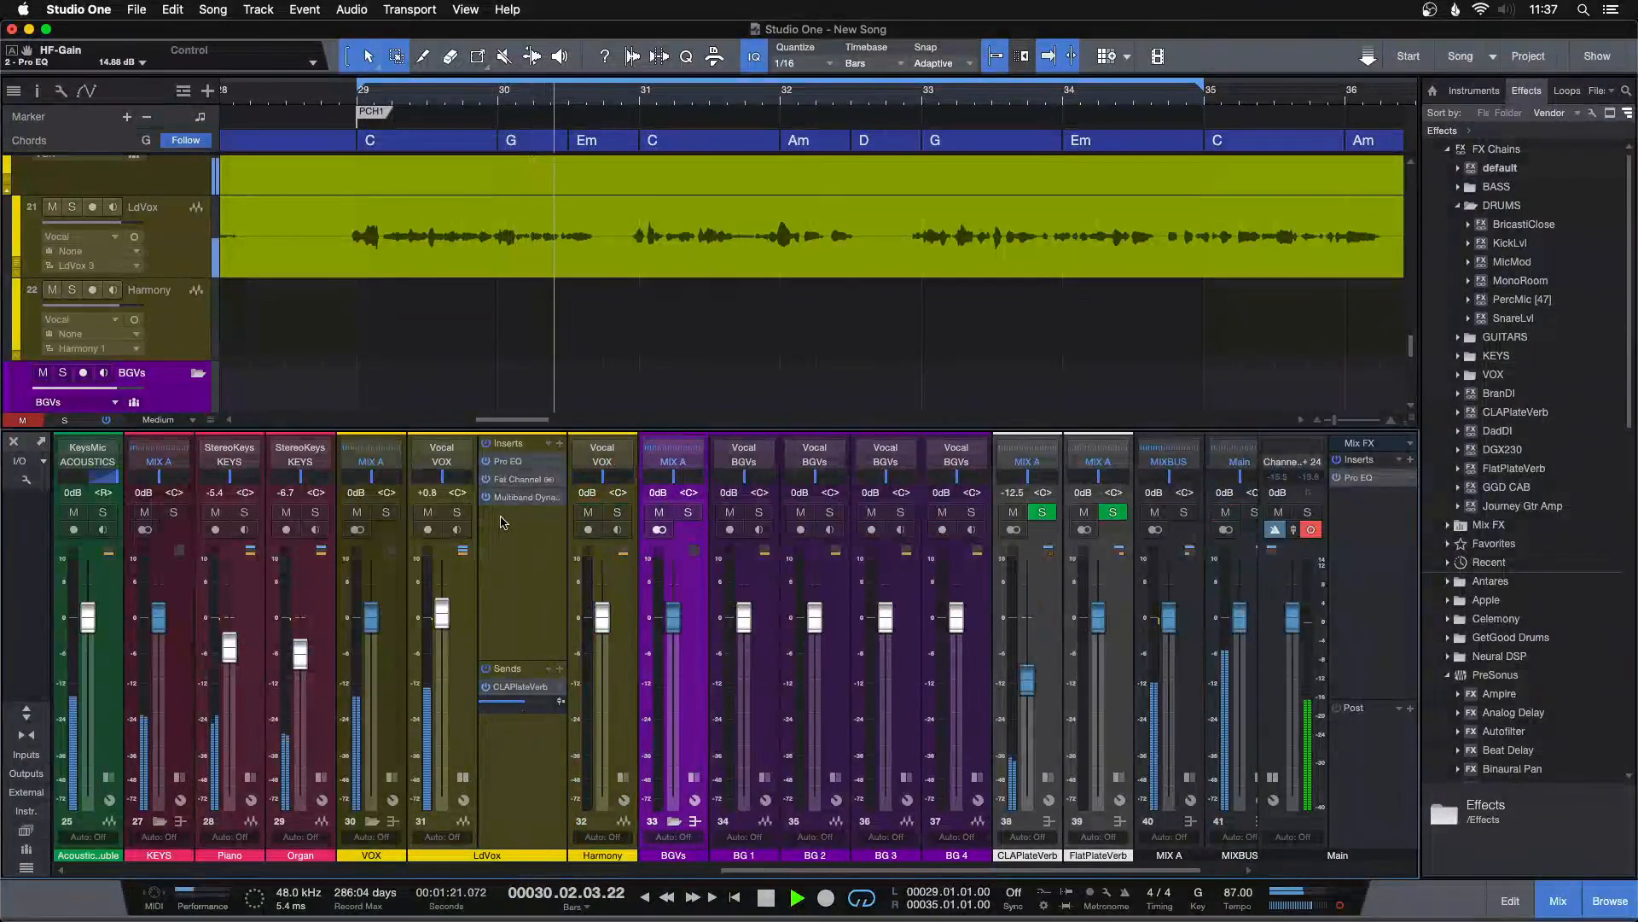
left_click(507, 462)
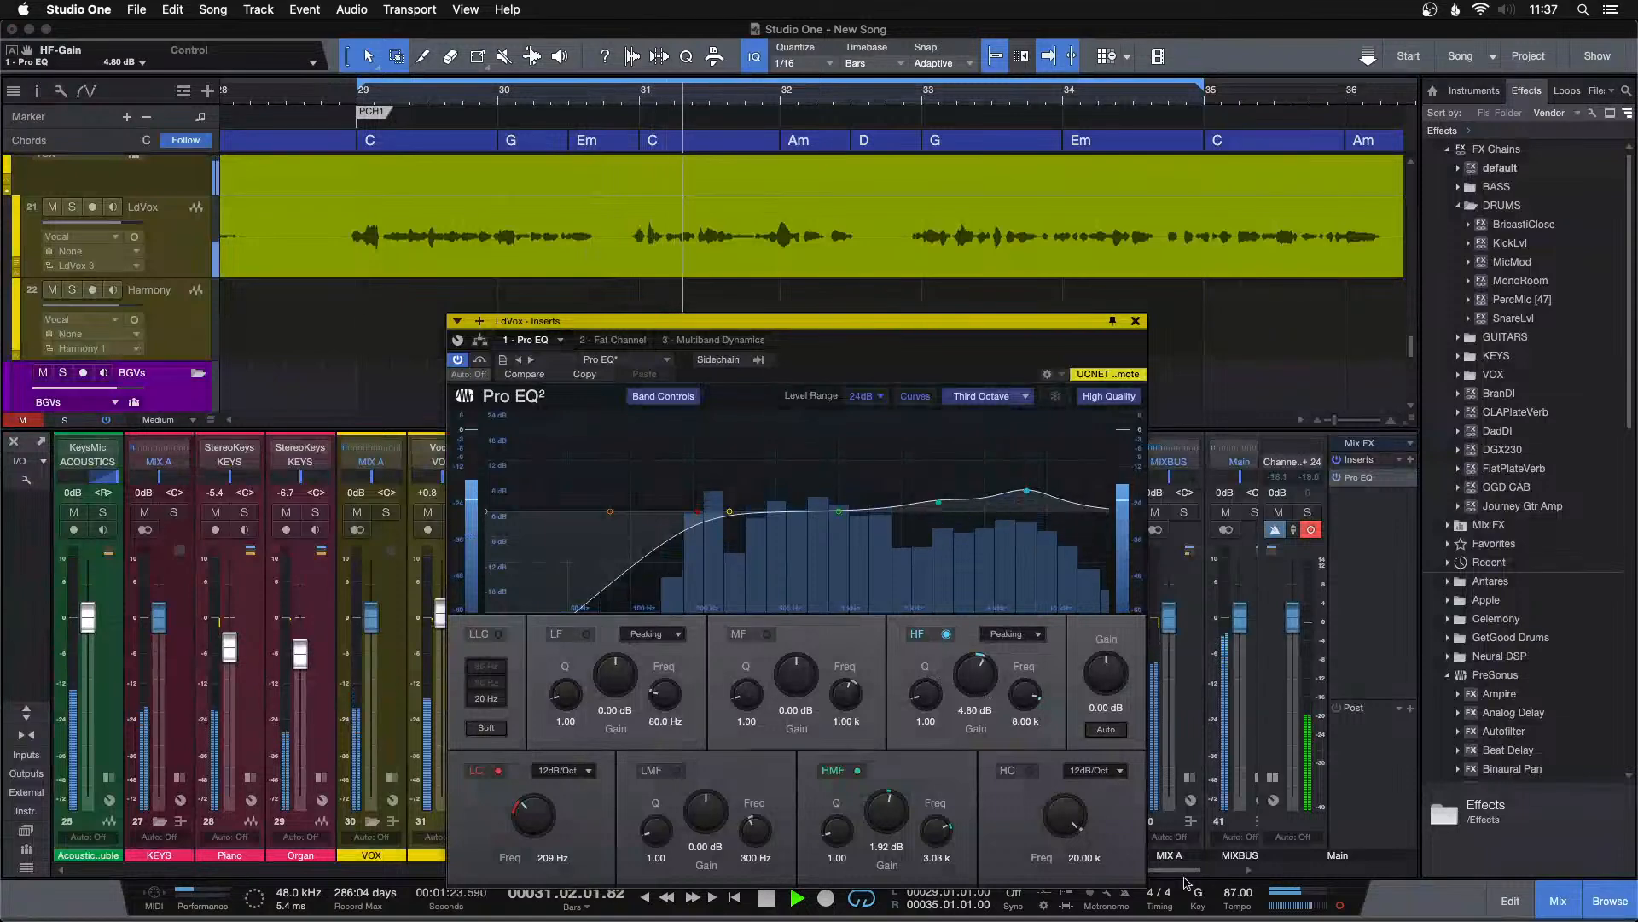
left_click_drag(1184, 871, 1229, 871)
key("KP_1")
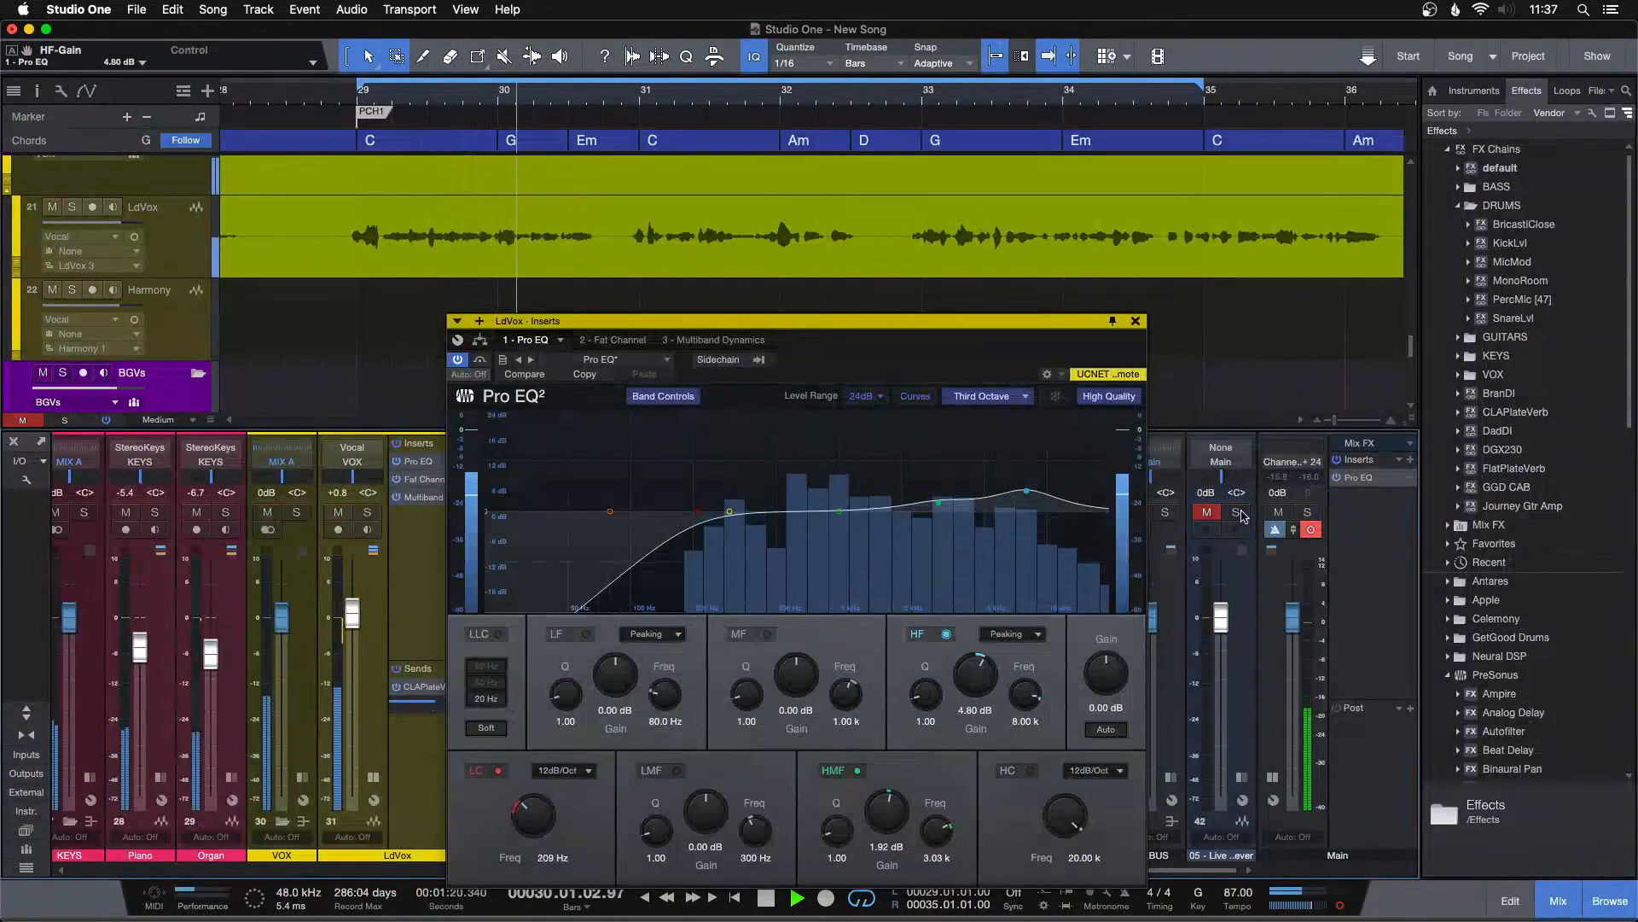
key("KP_1")
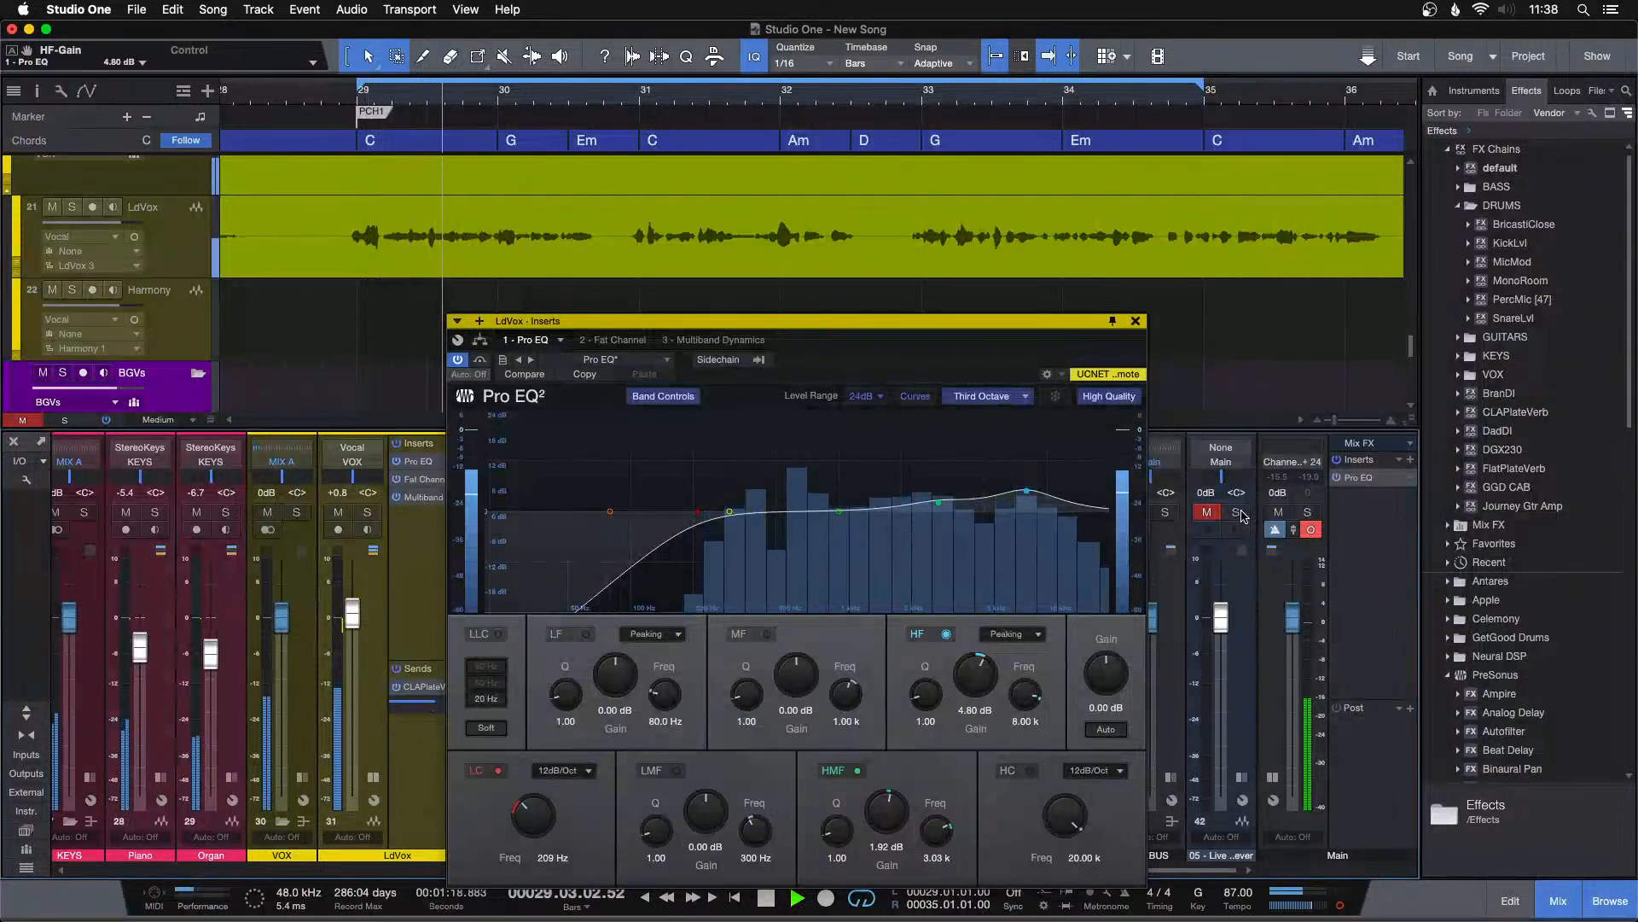
left_click(1135, 321)
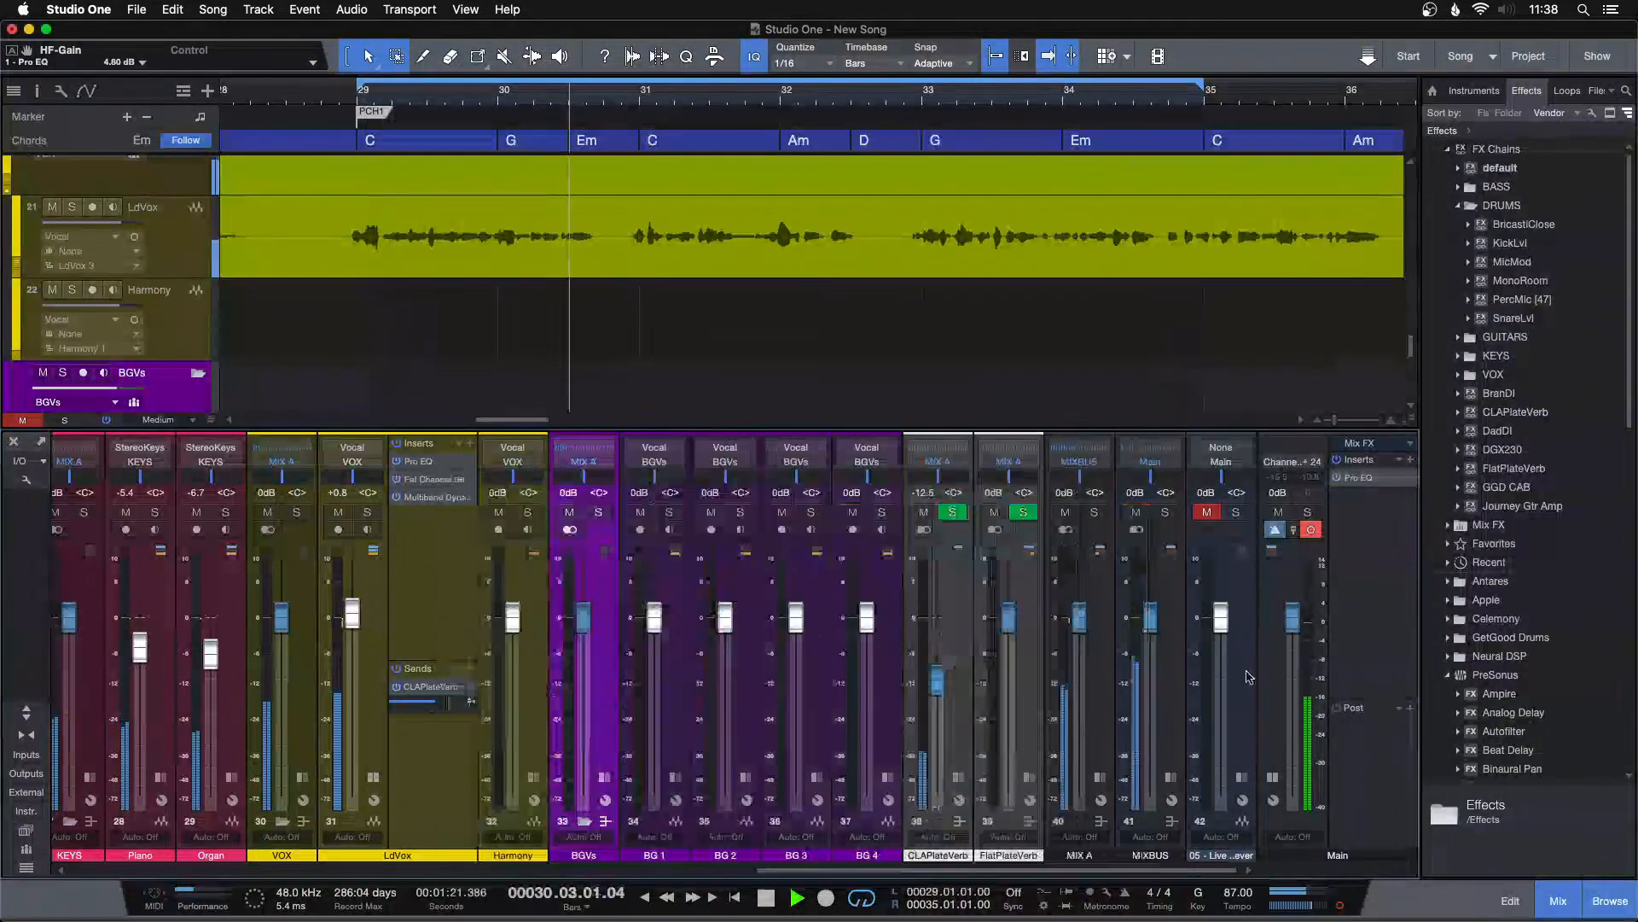
Switch the Main output to stereo and compare the mix with the reference by soloing channel 42 three times.
left_click(1237, 512)
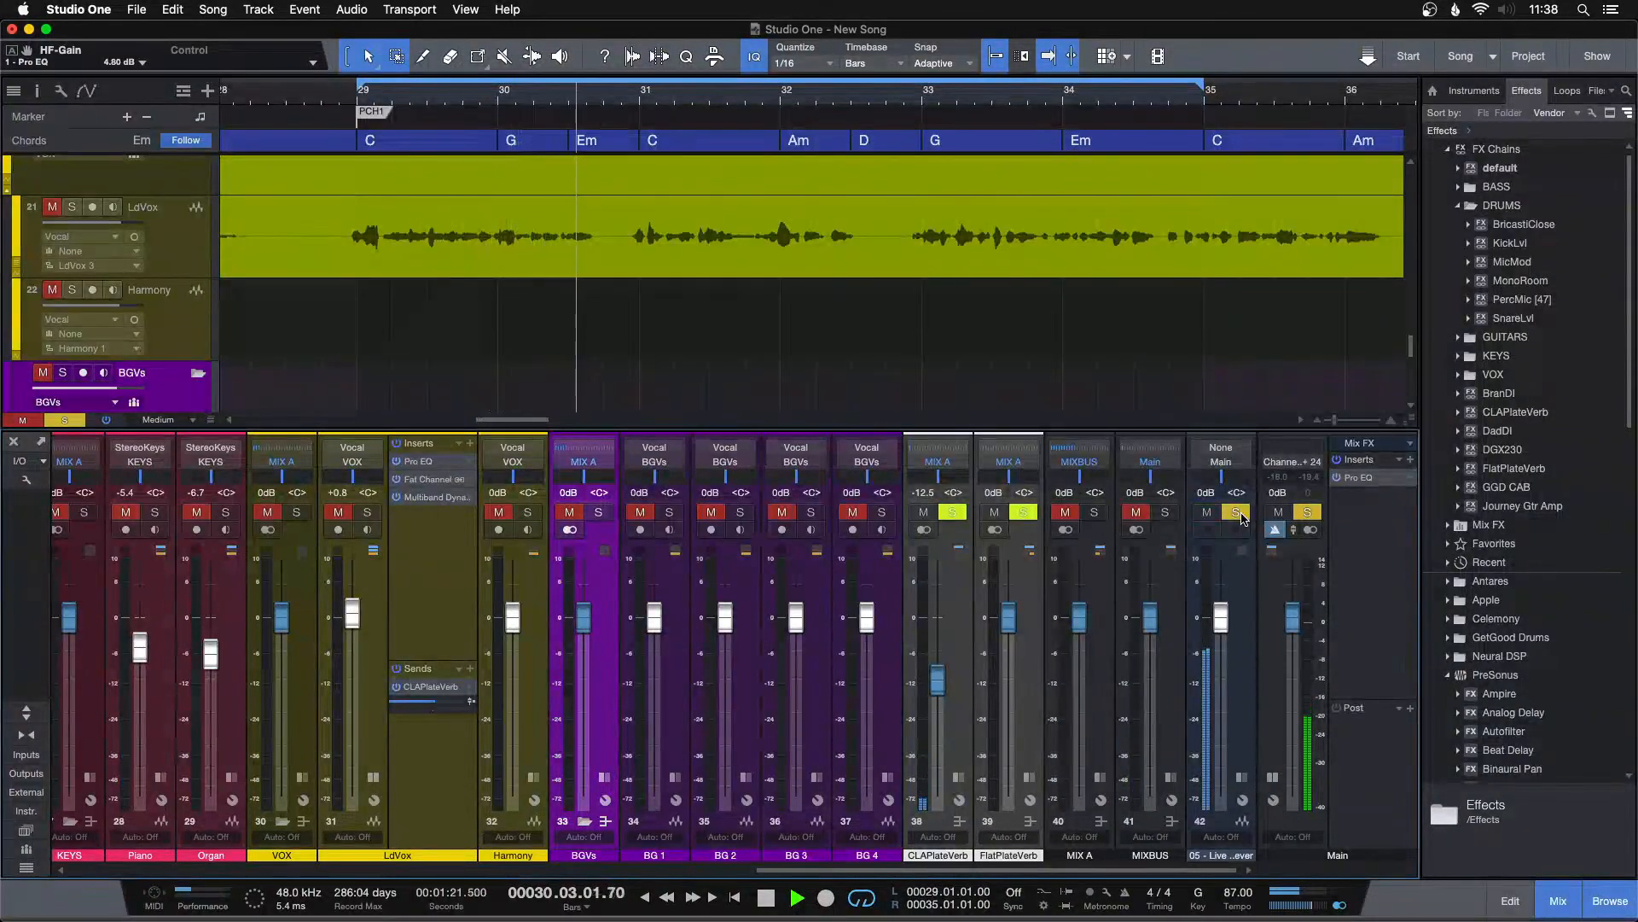
left_click(1237, 512)
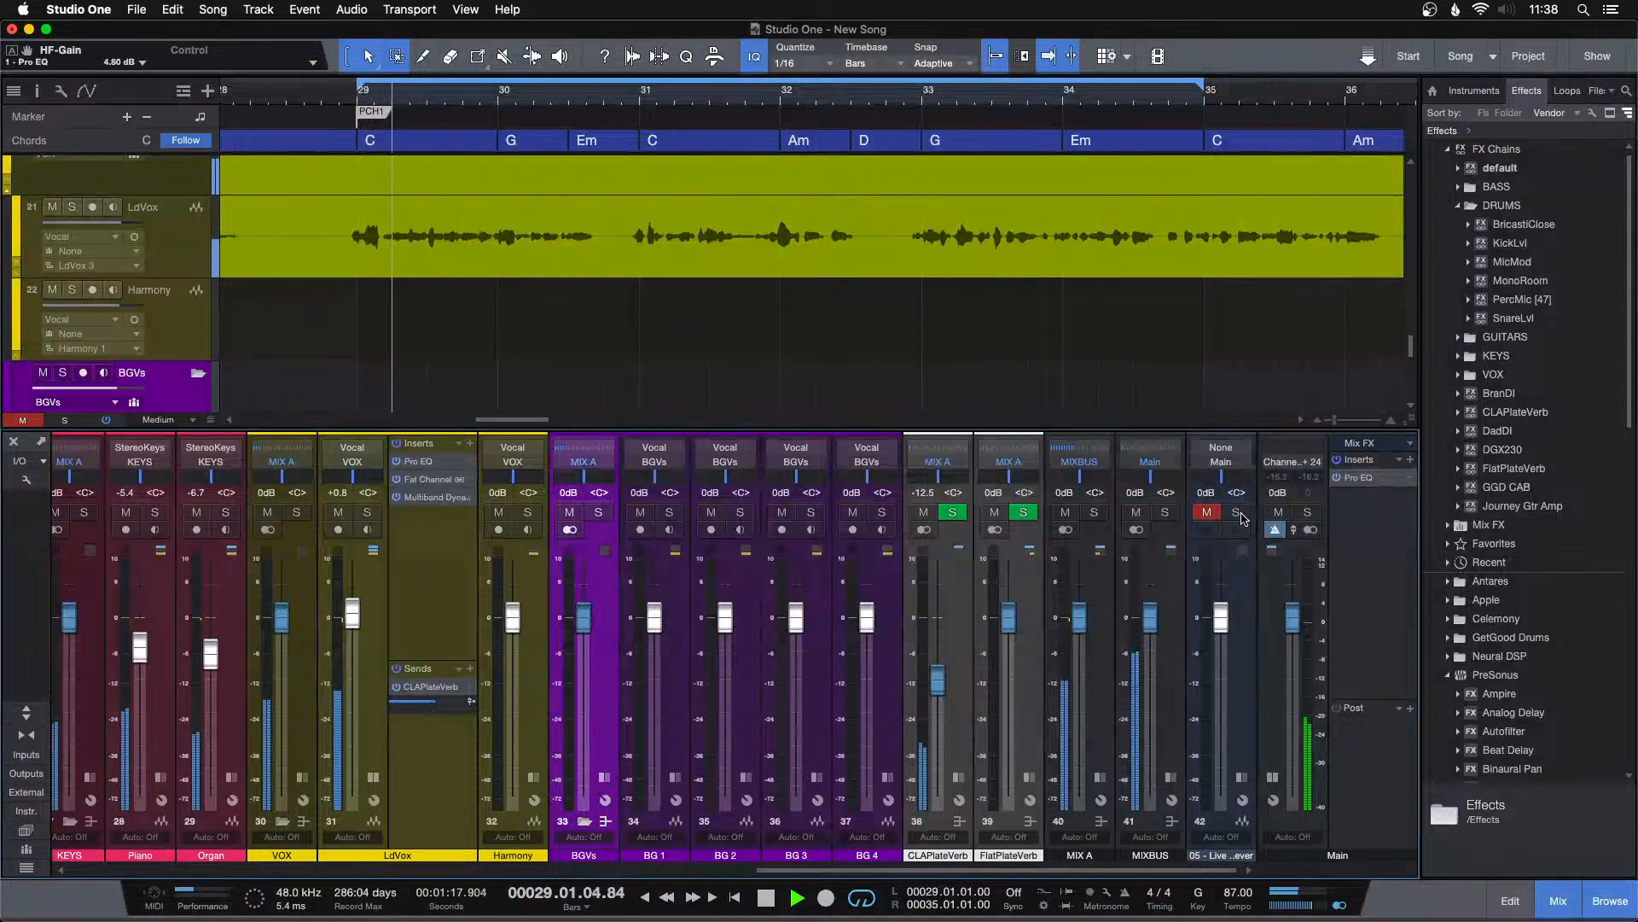
left_click(1238, 512)
left_click(1237, 512)
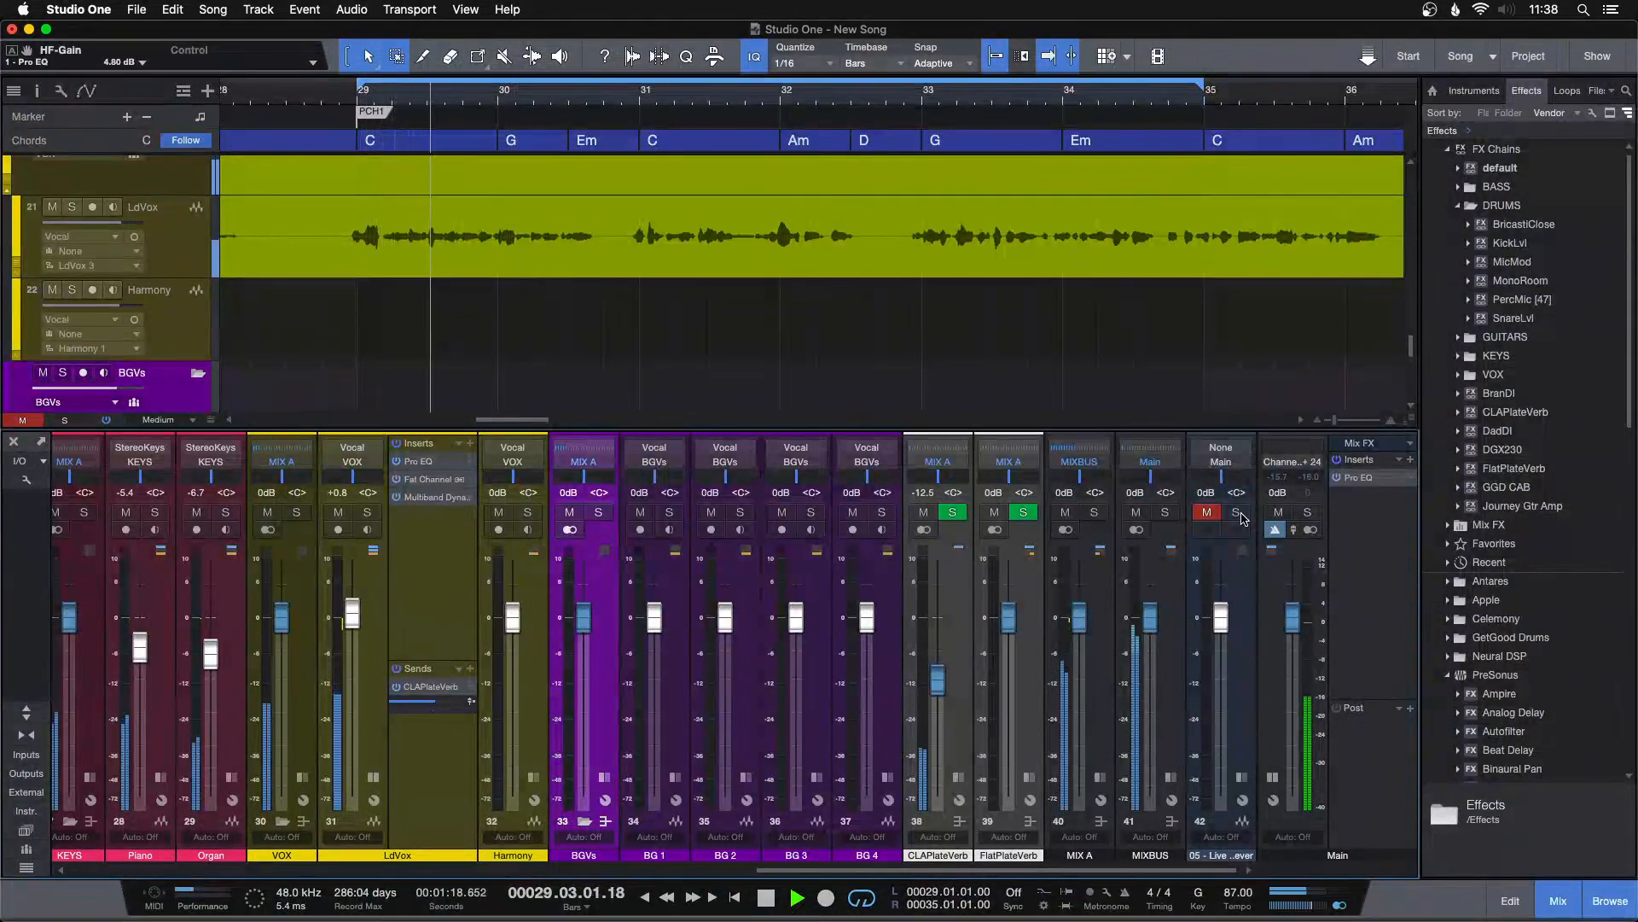
left_click(1238, 512)
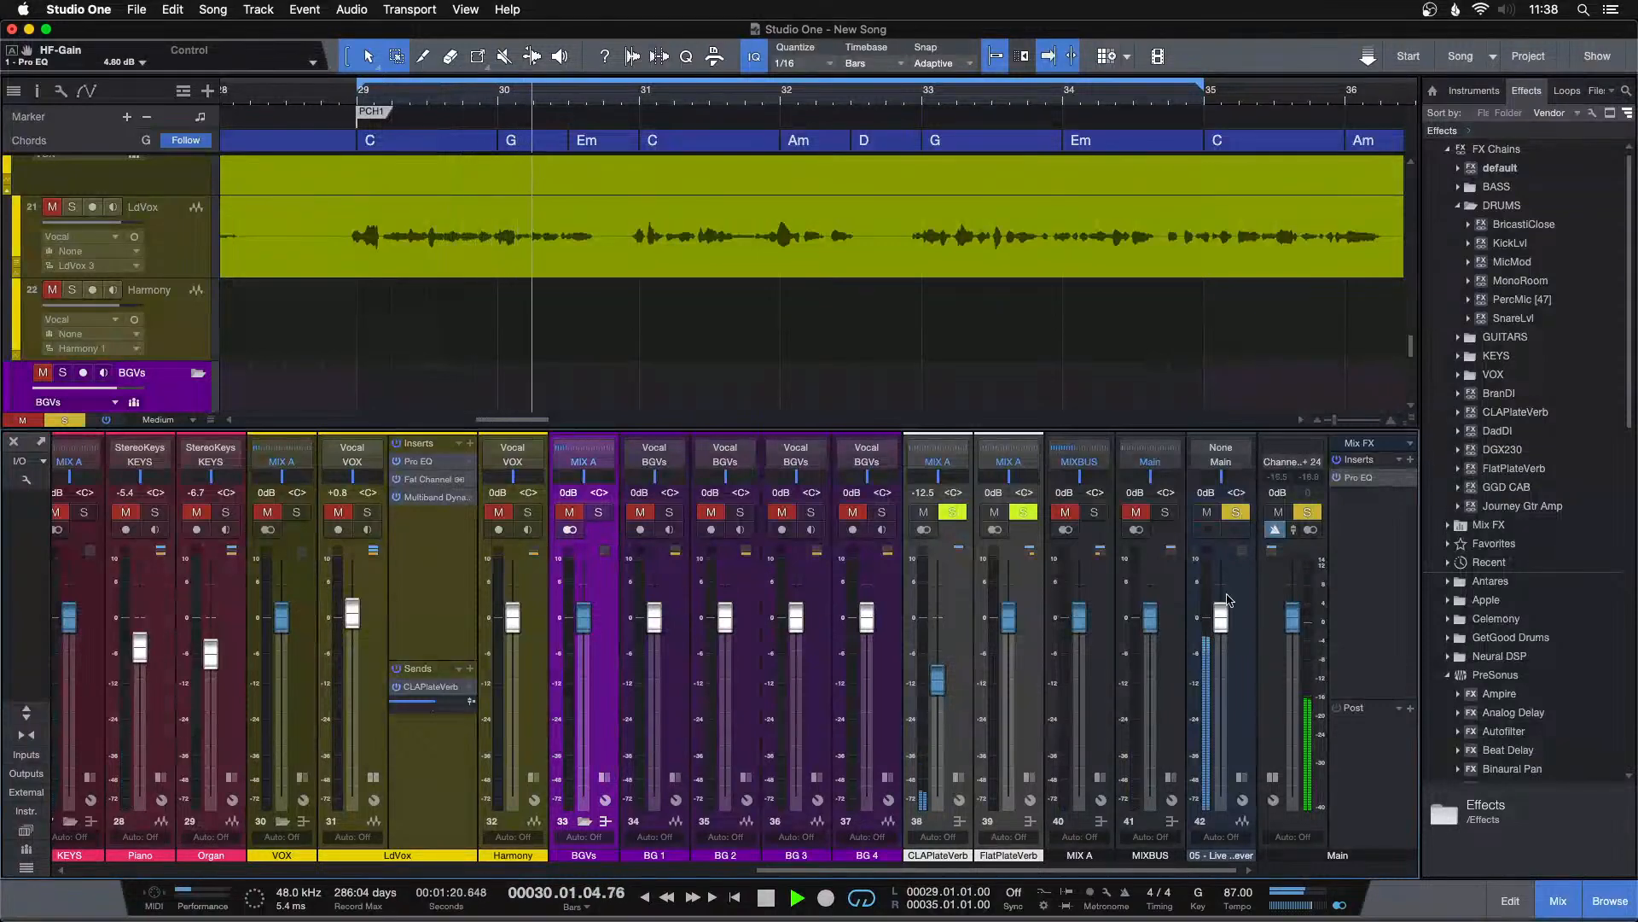
left_click(1236, 512)
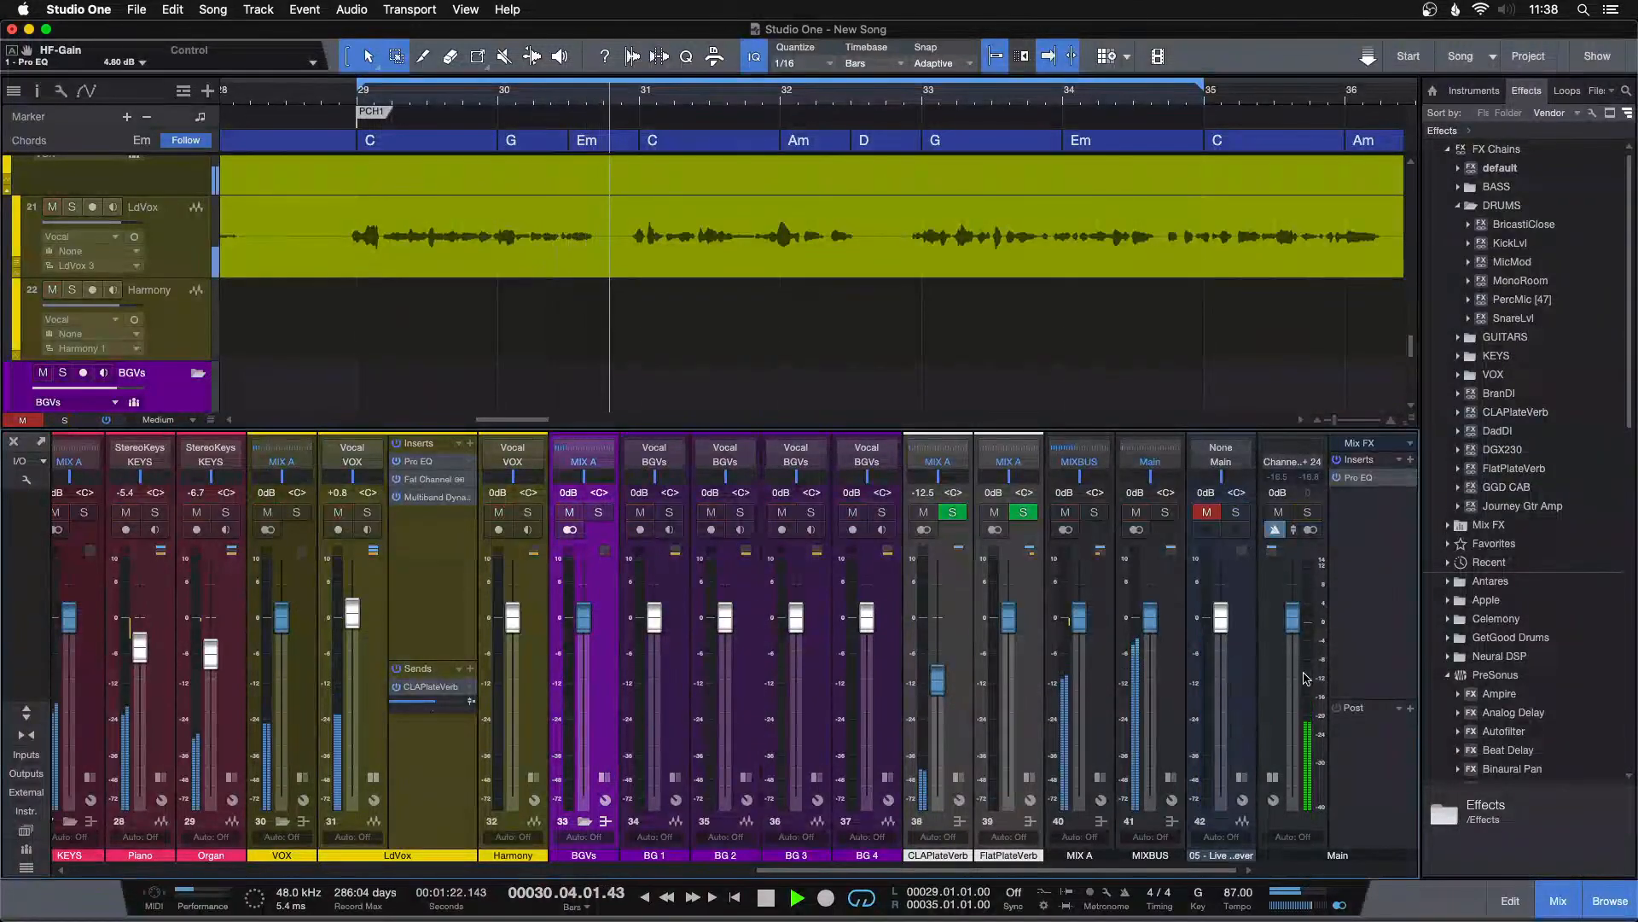
Narrow the Main Pro EQ's band by setting the high cut to 5.00 kHz and the low cut to 2.05 kHz, and close it.
left_click(1359, 477)
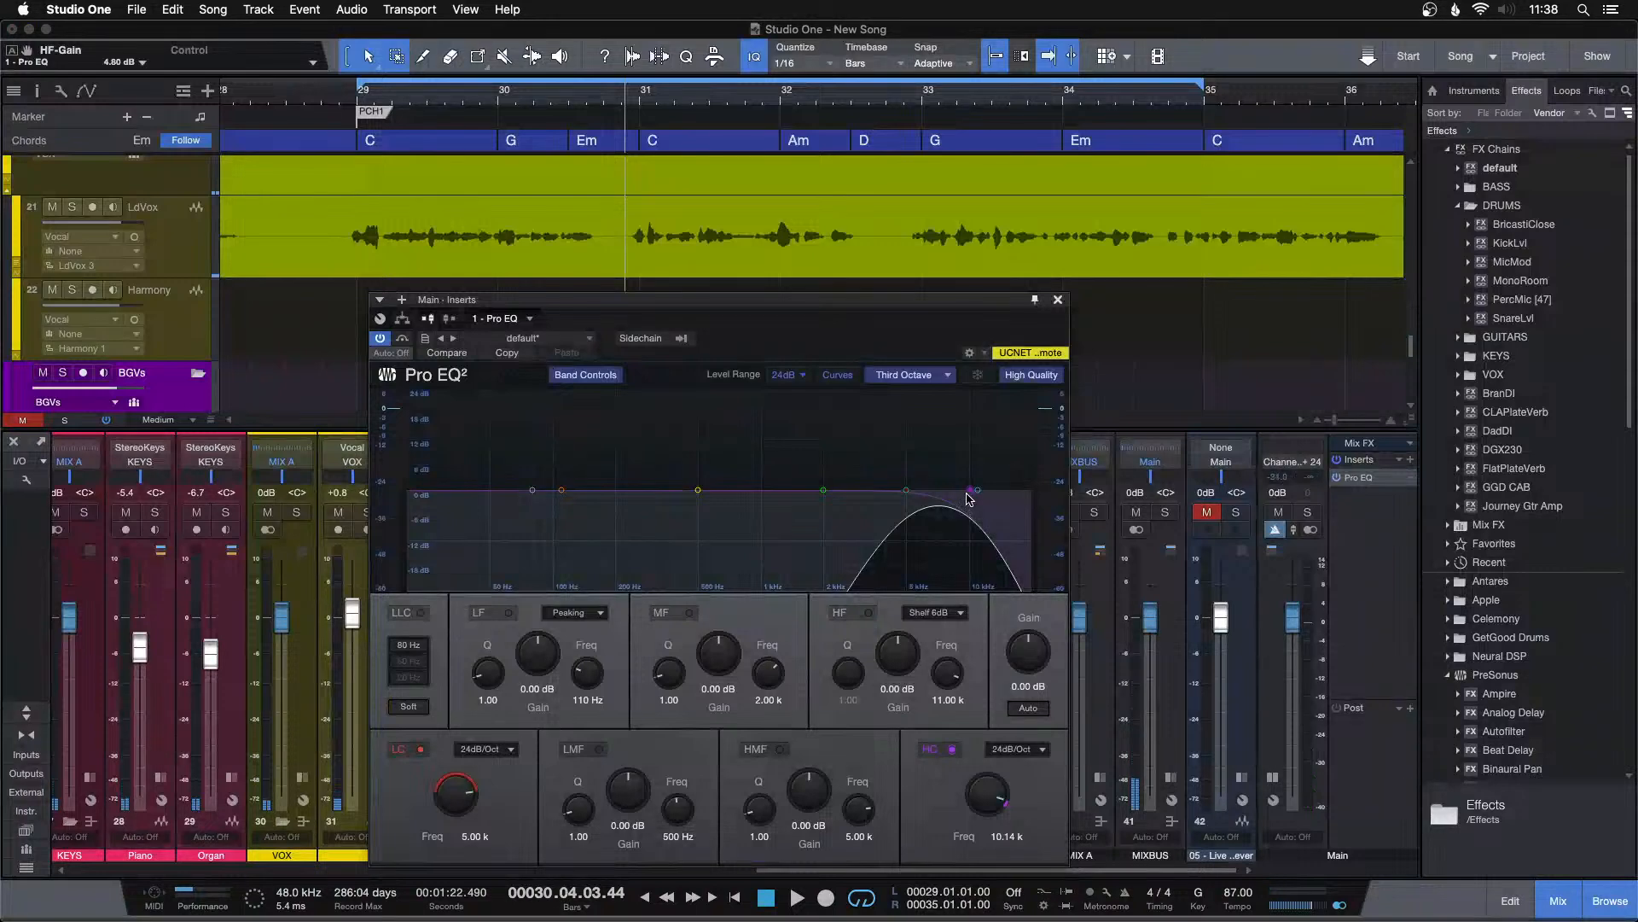
left_click_drag(968, 495, 907, 505)
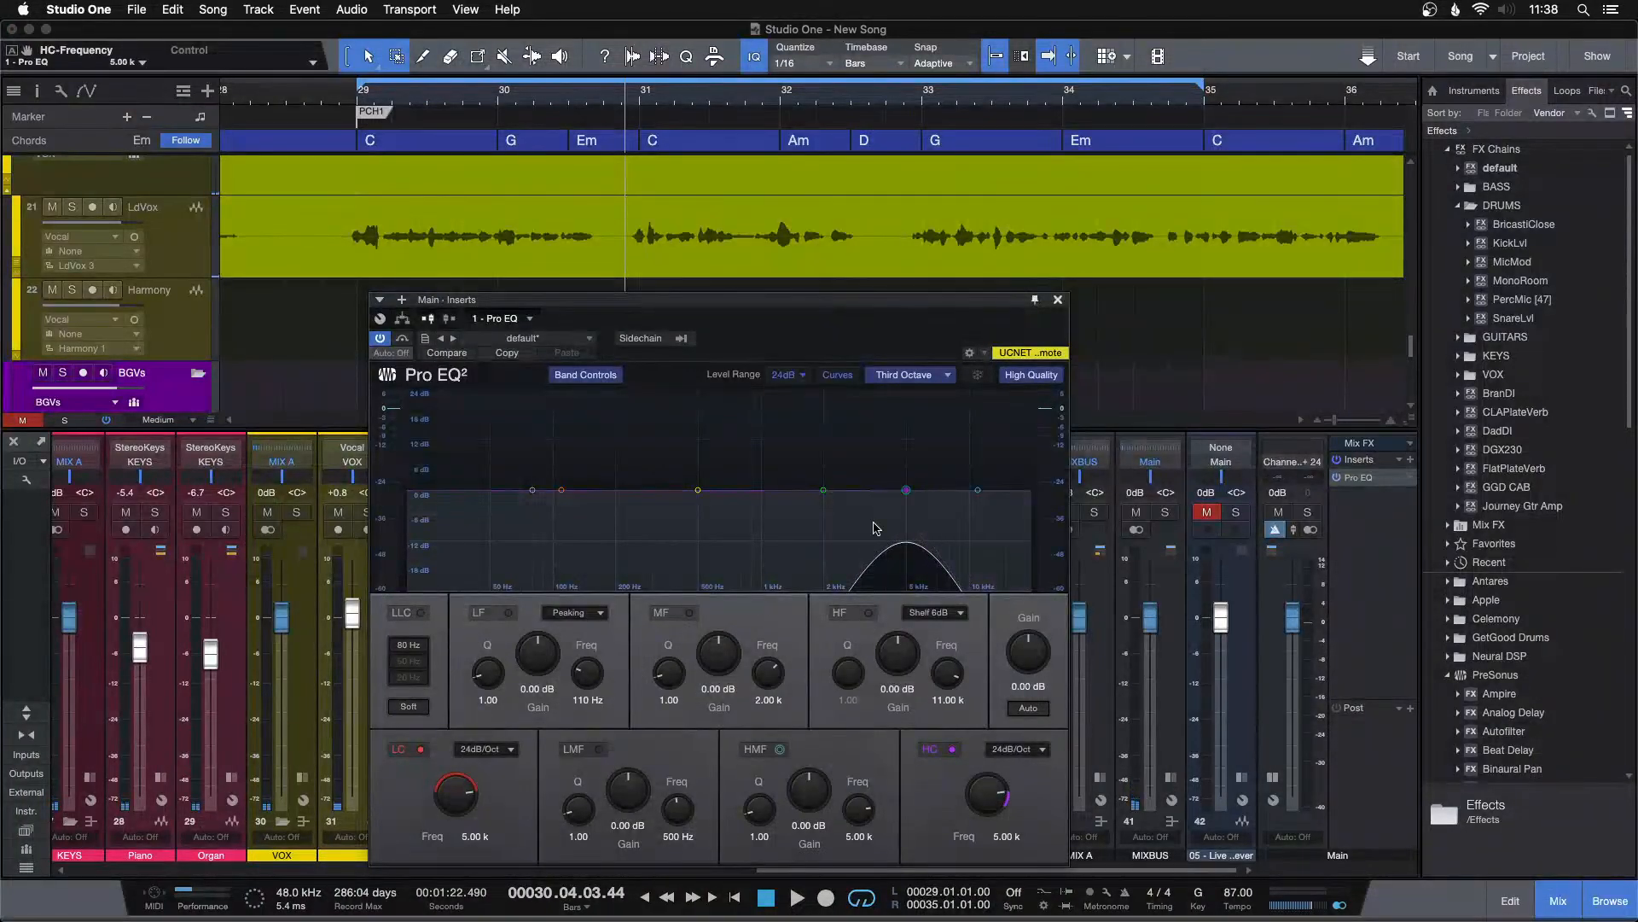
left_click_drag(465, 773, 466, 780)
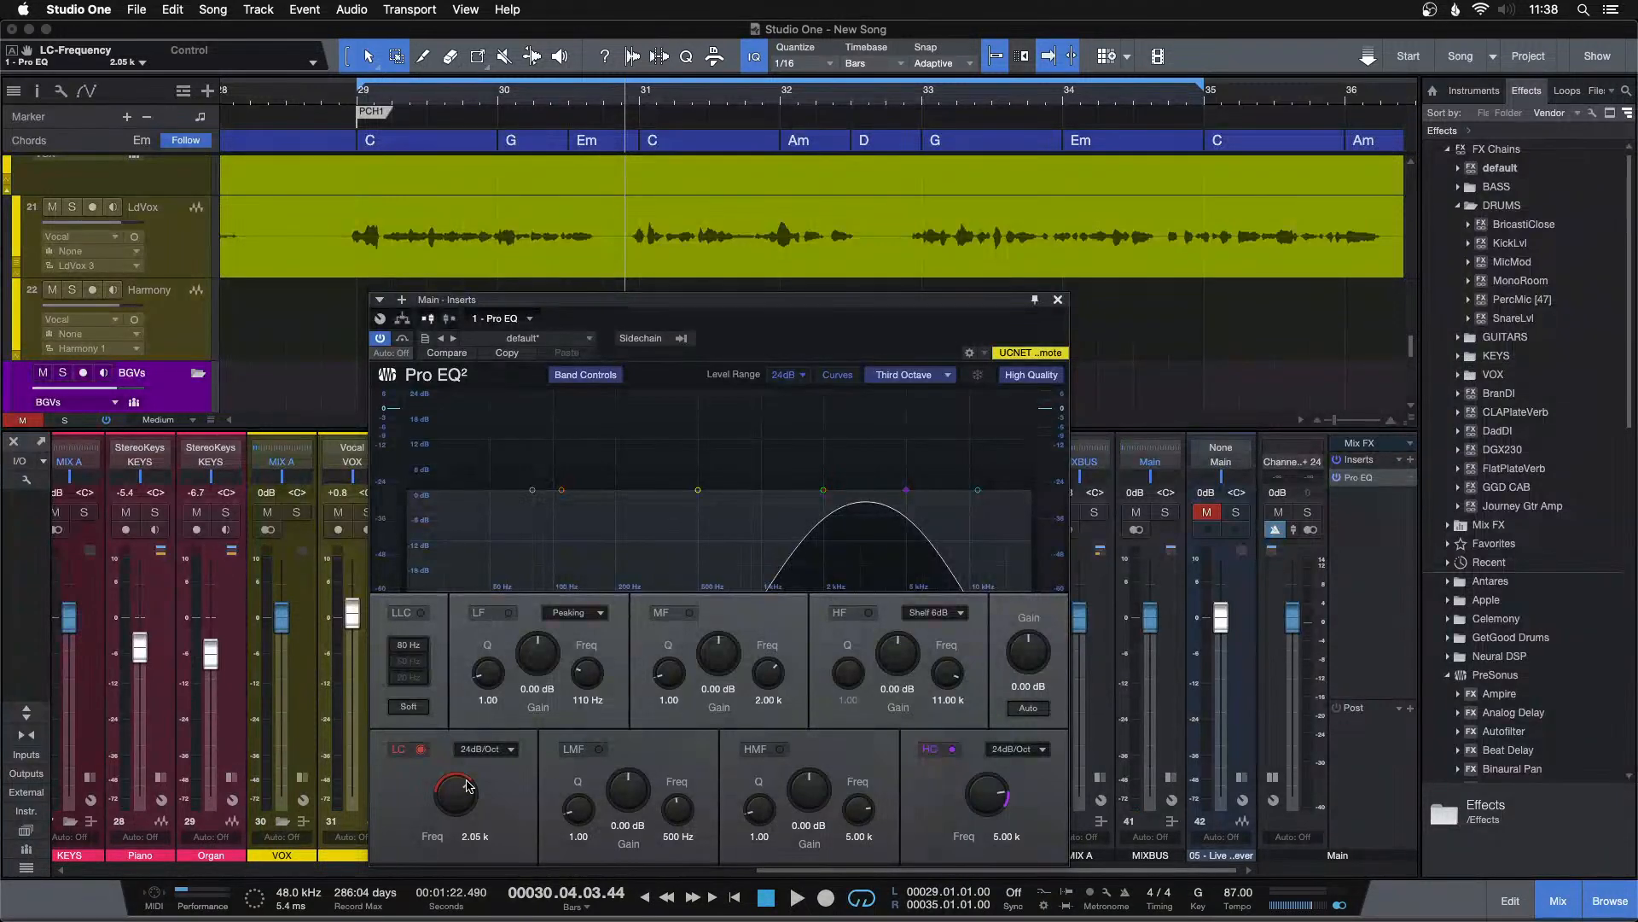
left_click(1057, 302)
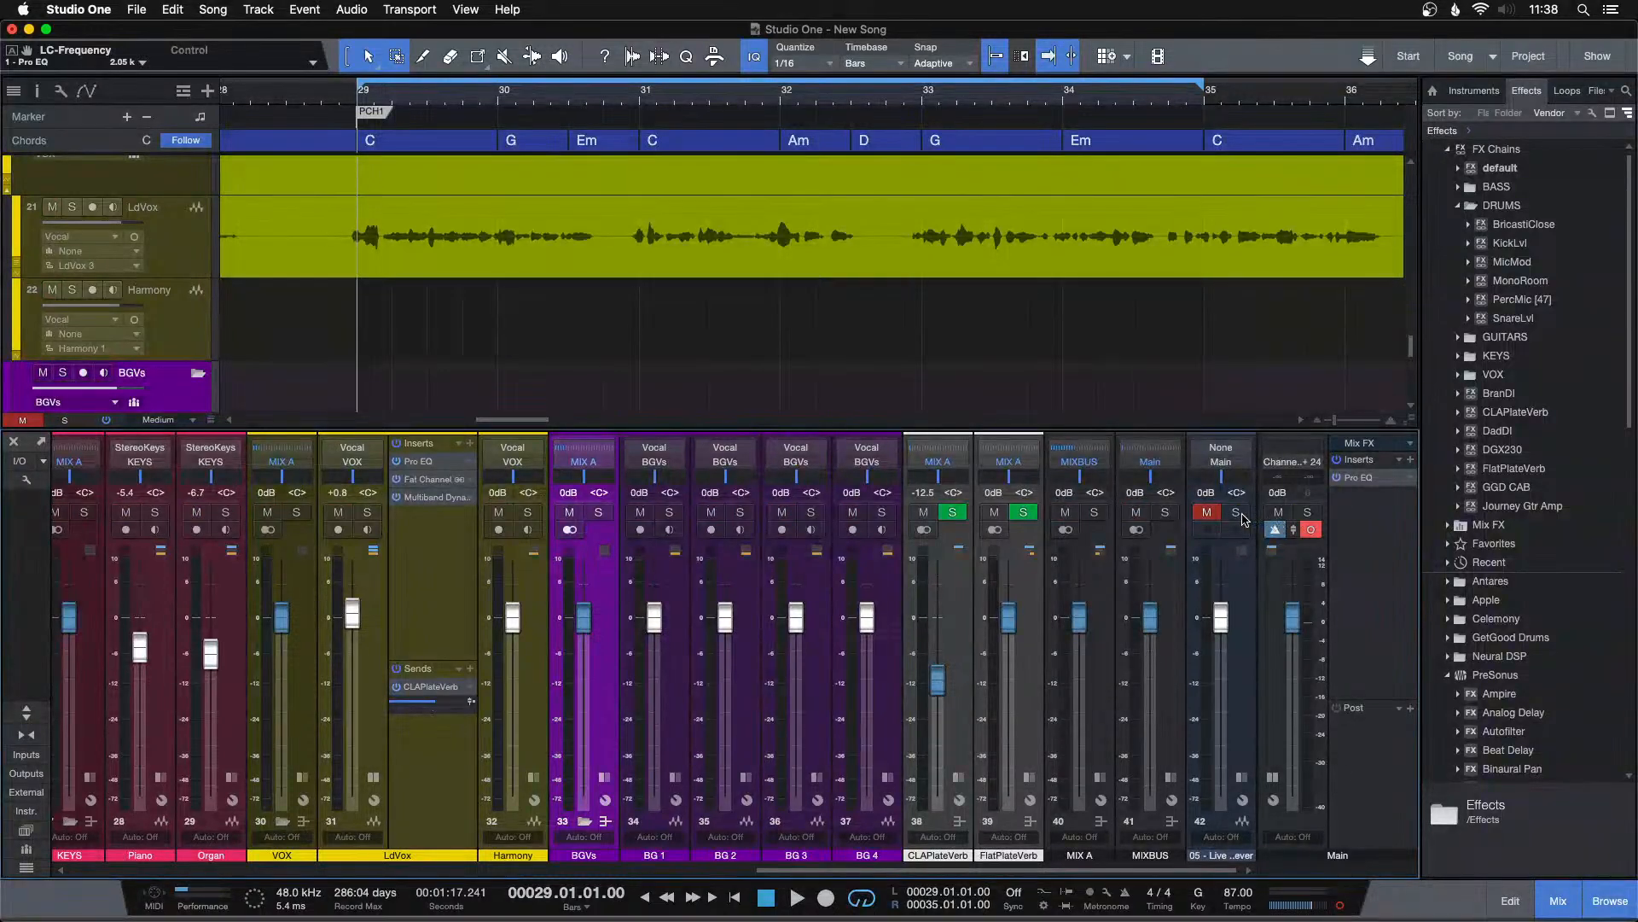
Play the loop in mono and compare the band-limited mix with the reference by toggling channel 42's solo.
key("space")
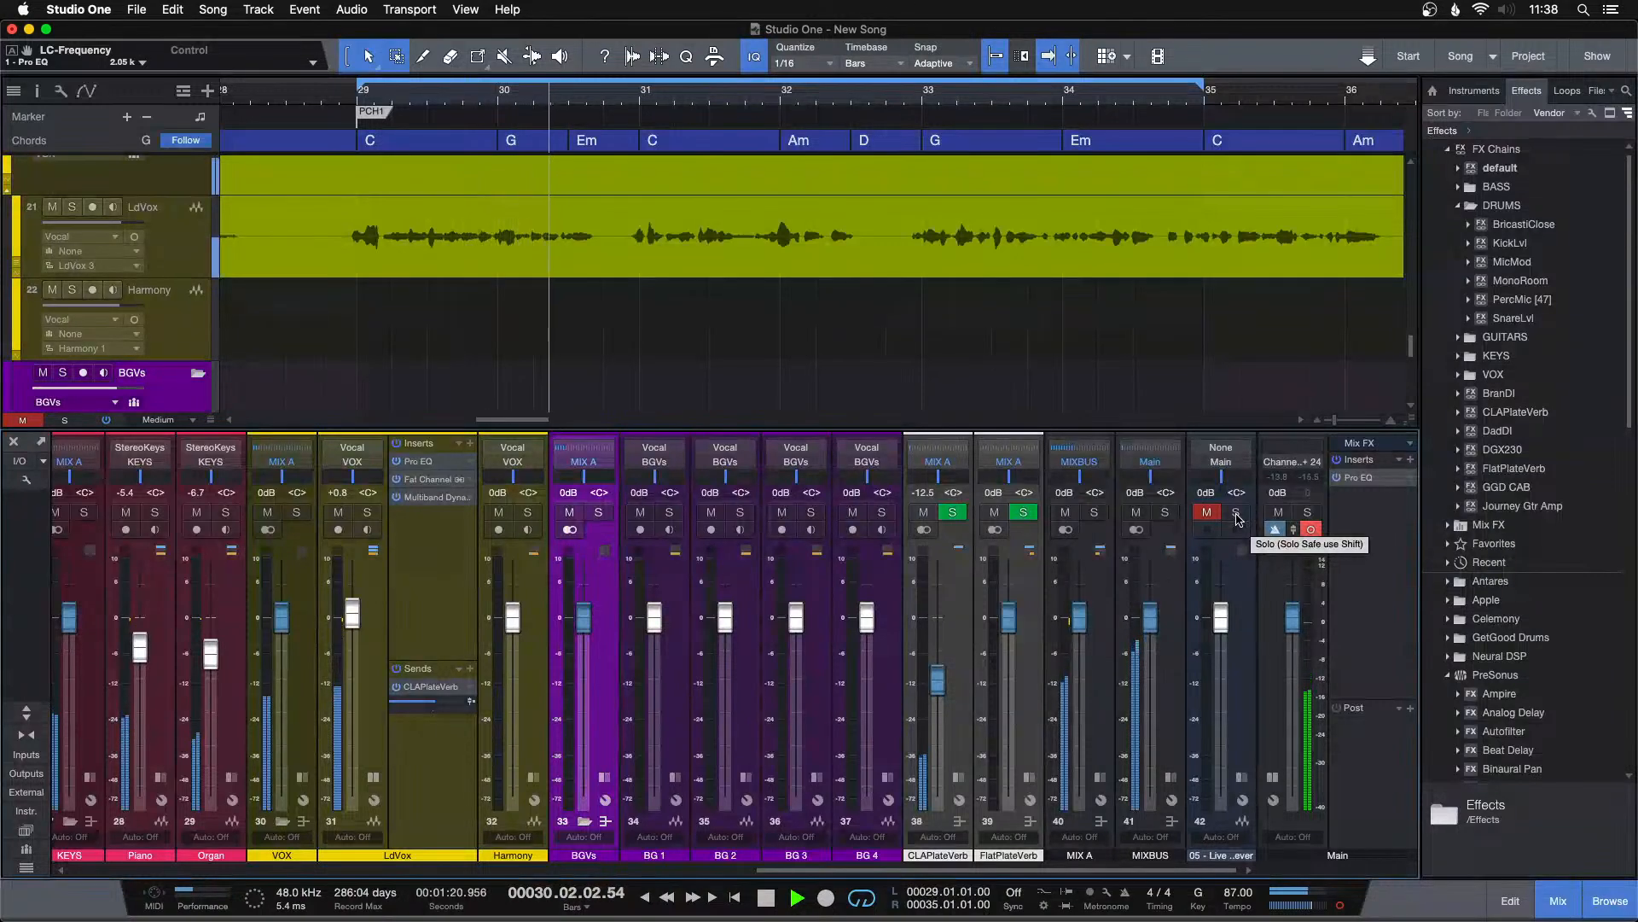
left_click(1237, 512)
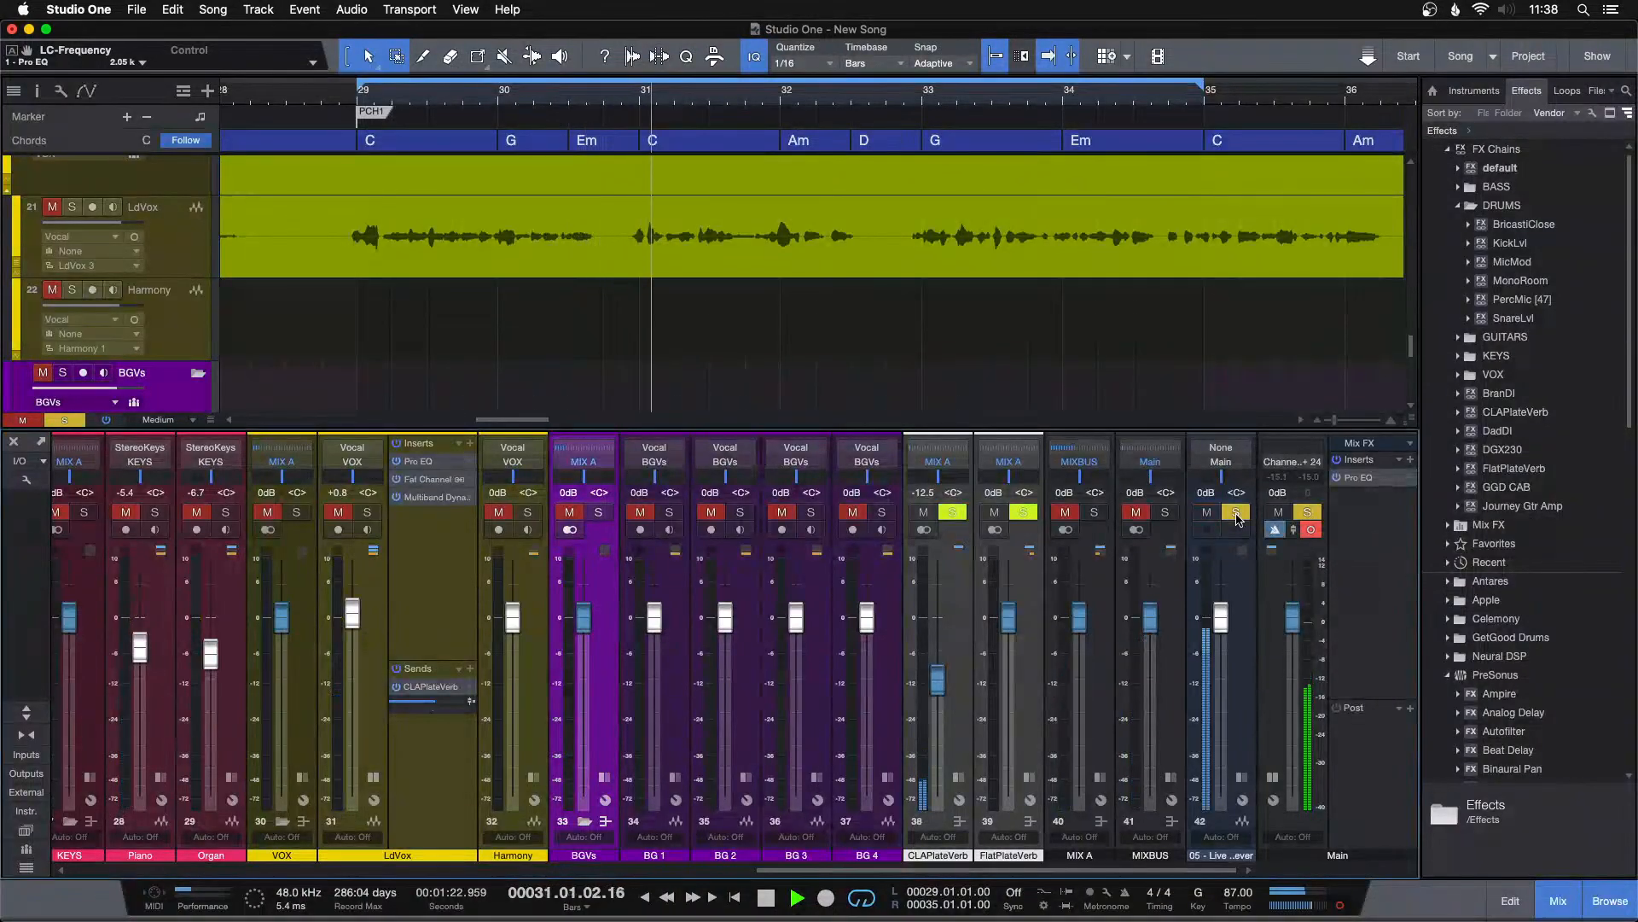
left_click(1237, 512)
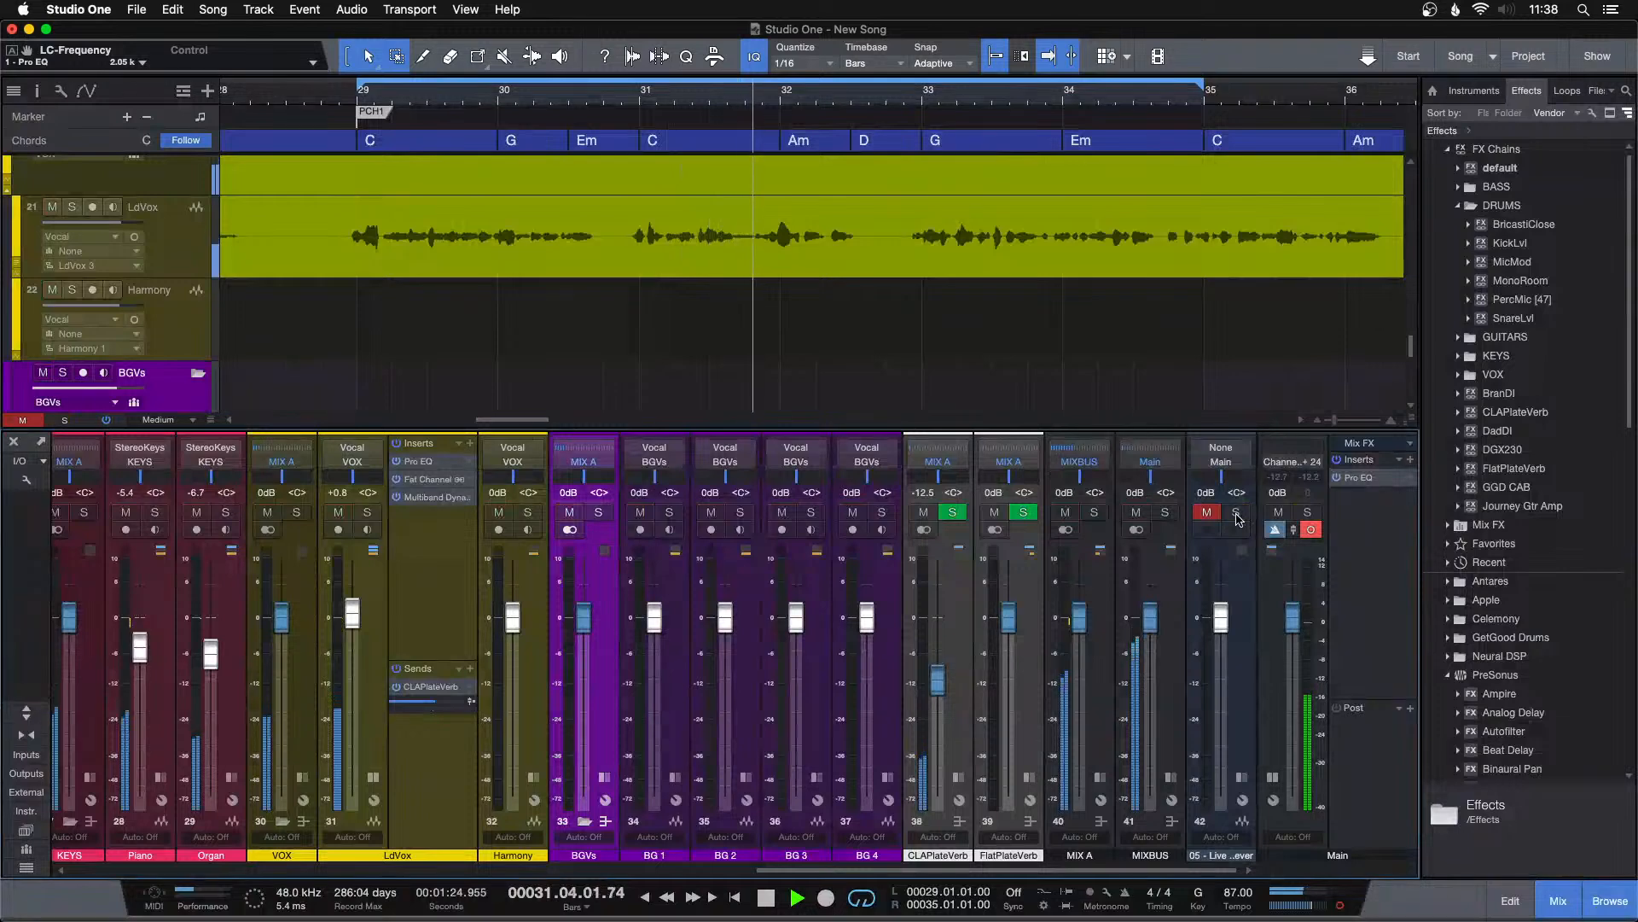
left_click(1237, 512)
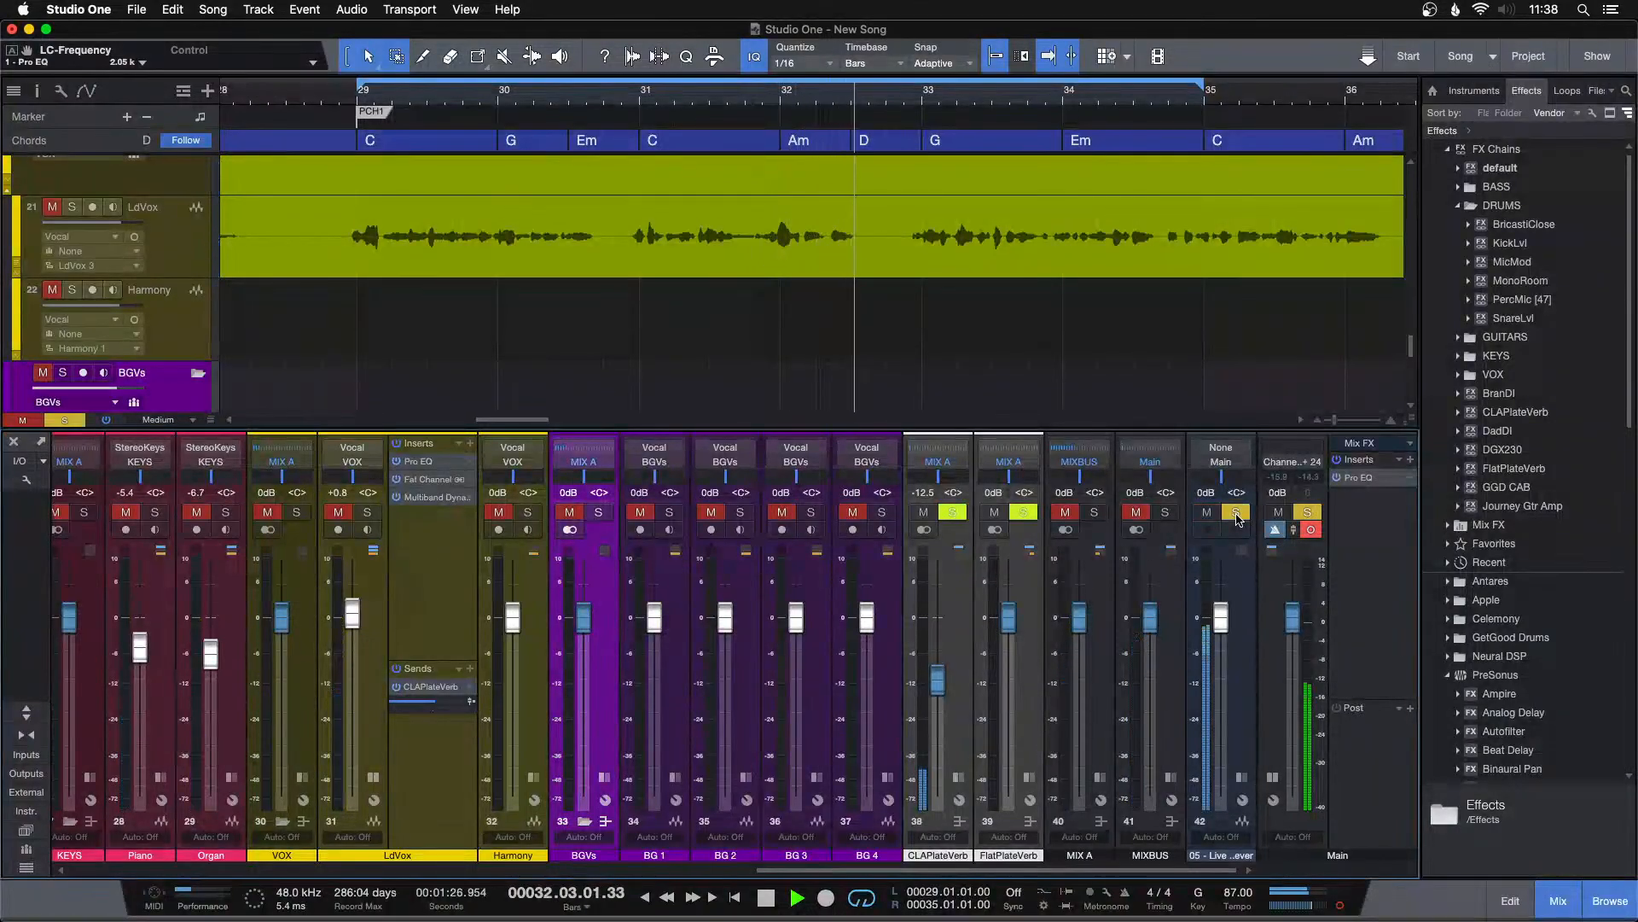
key("b")
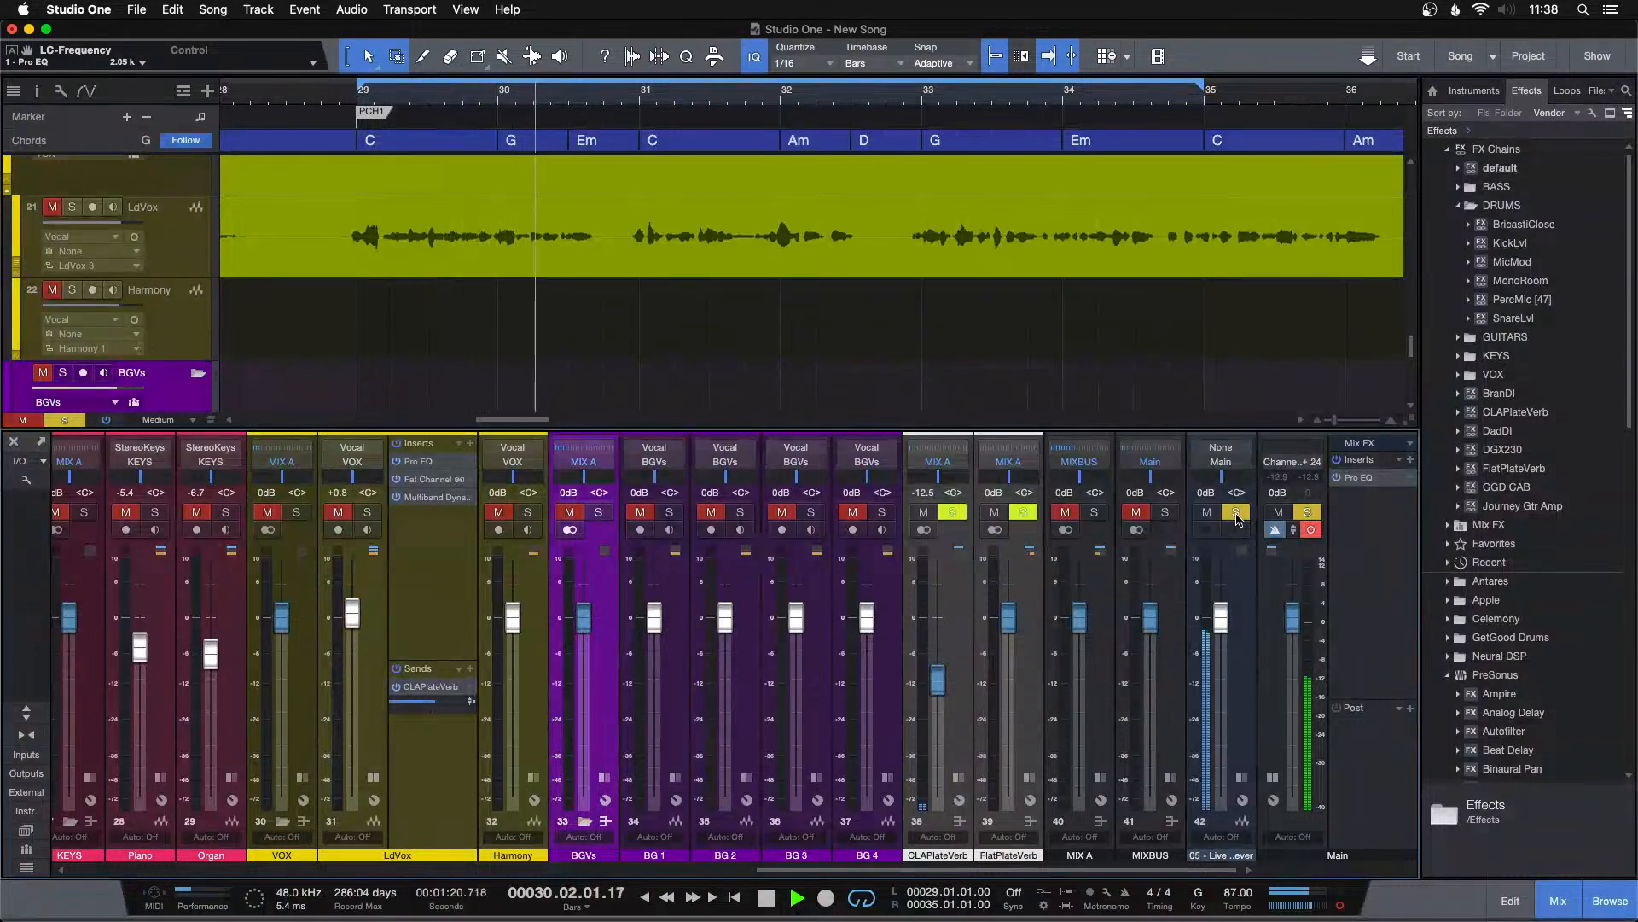
left_click(1236, 512)
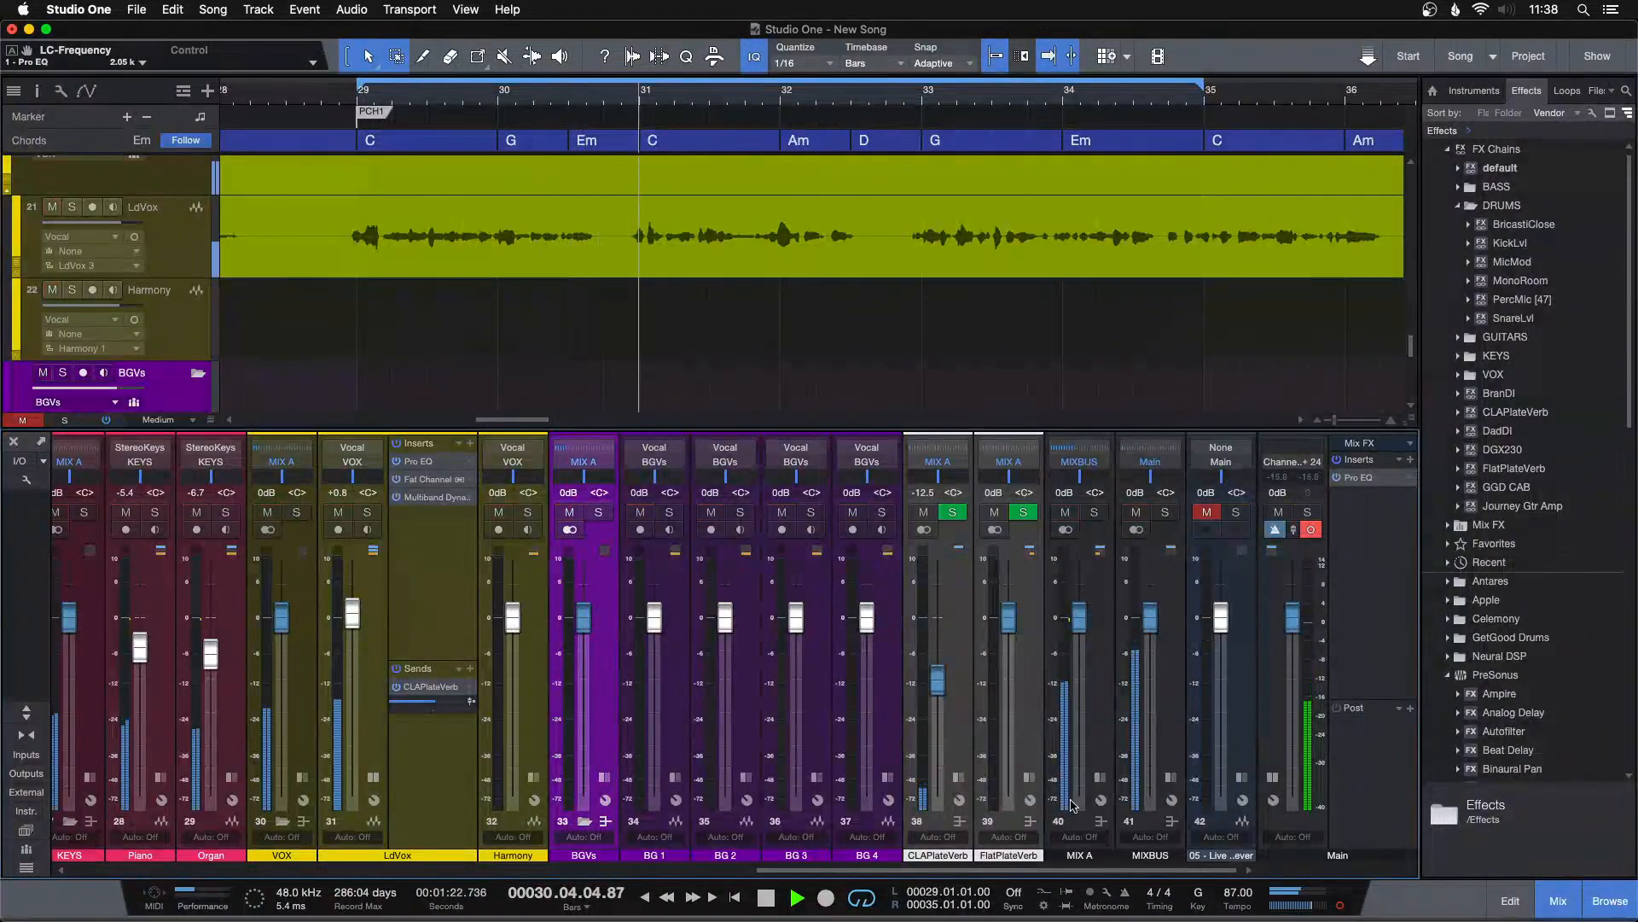
Raise the MF gain of SnareLvl's first Pro EQ to 9.12 dB, close the EQ, and collapse the channel's inserts.
left_click_drag(1077, 870, 401, 870)
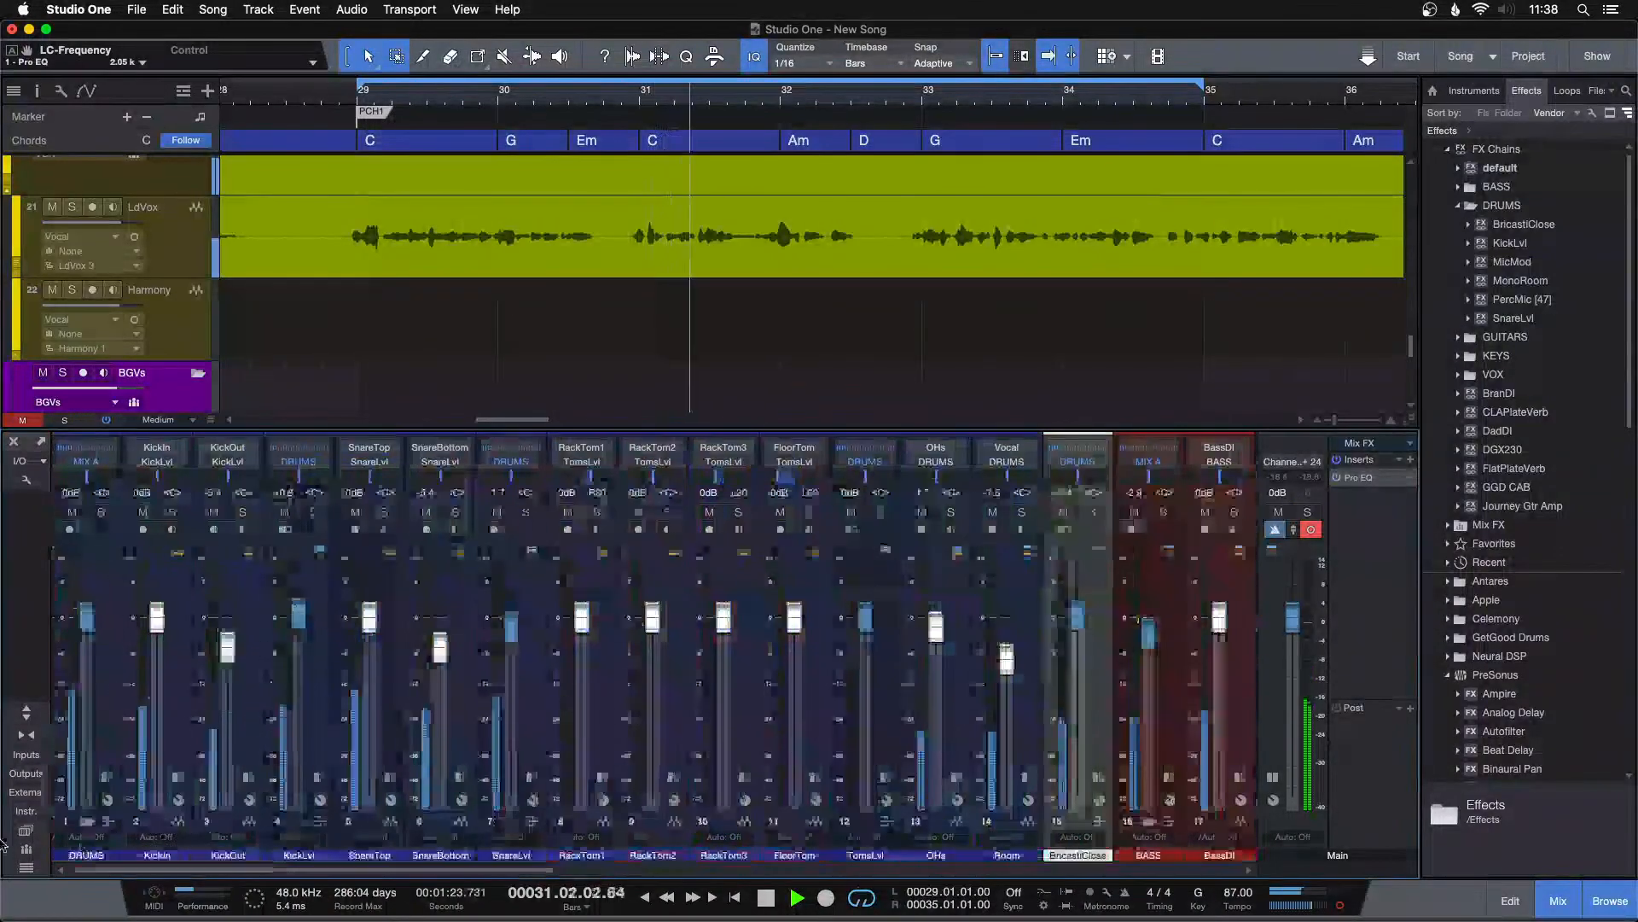
left_click(531, 779)
double_click(582, 495)
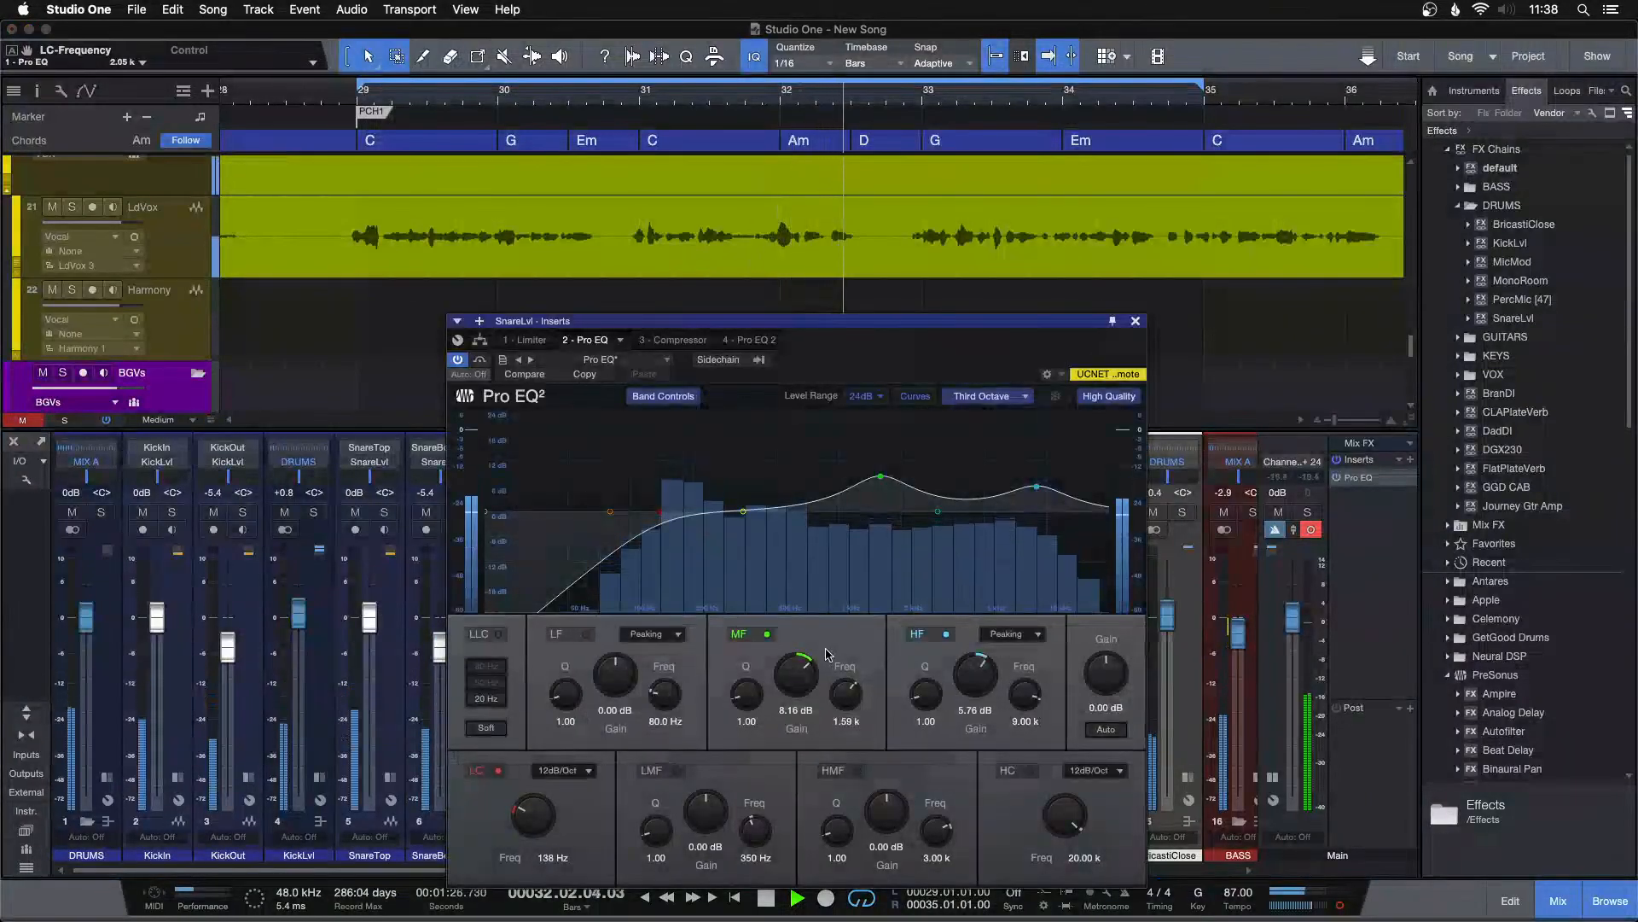
left_click_drag(802, 669, 802, 657)
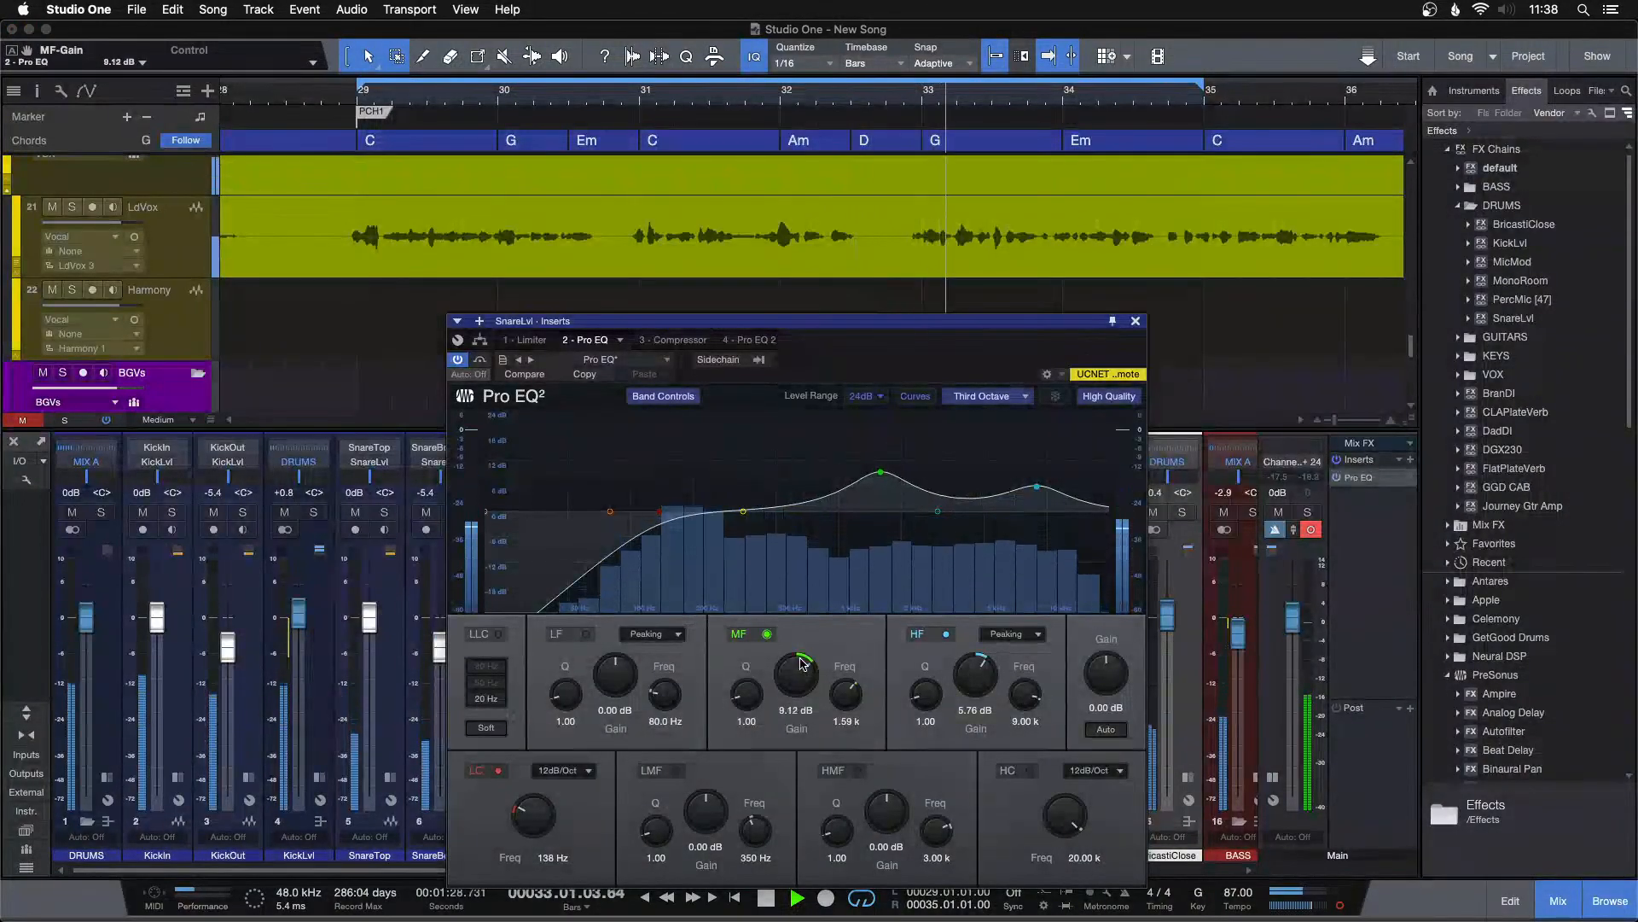
left_click(1135, 321)
left_click(533, 821)
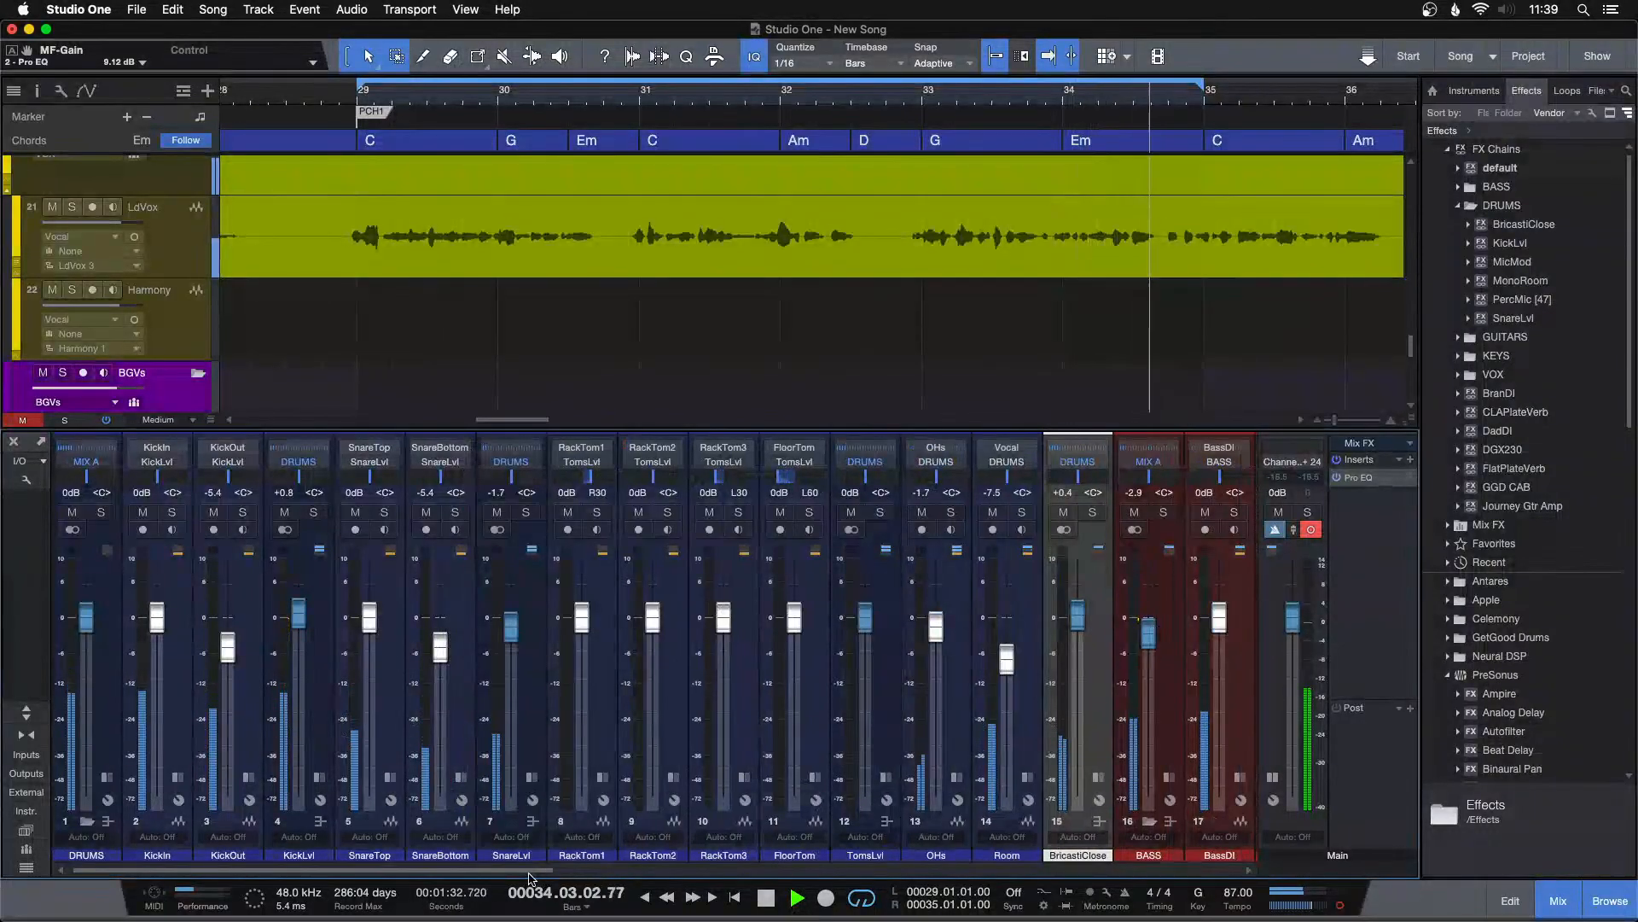
Set the HMF gain of the LdVox channel's Pro EQ to 1.44 dB, close the EQ, and collapse the channel's inserts.
left_click_drag(533, 872, 1215, 870)
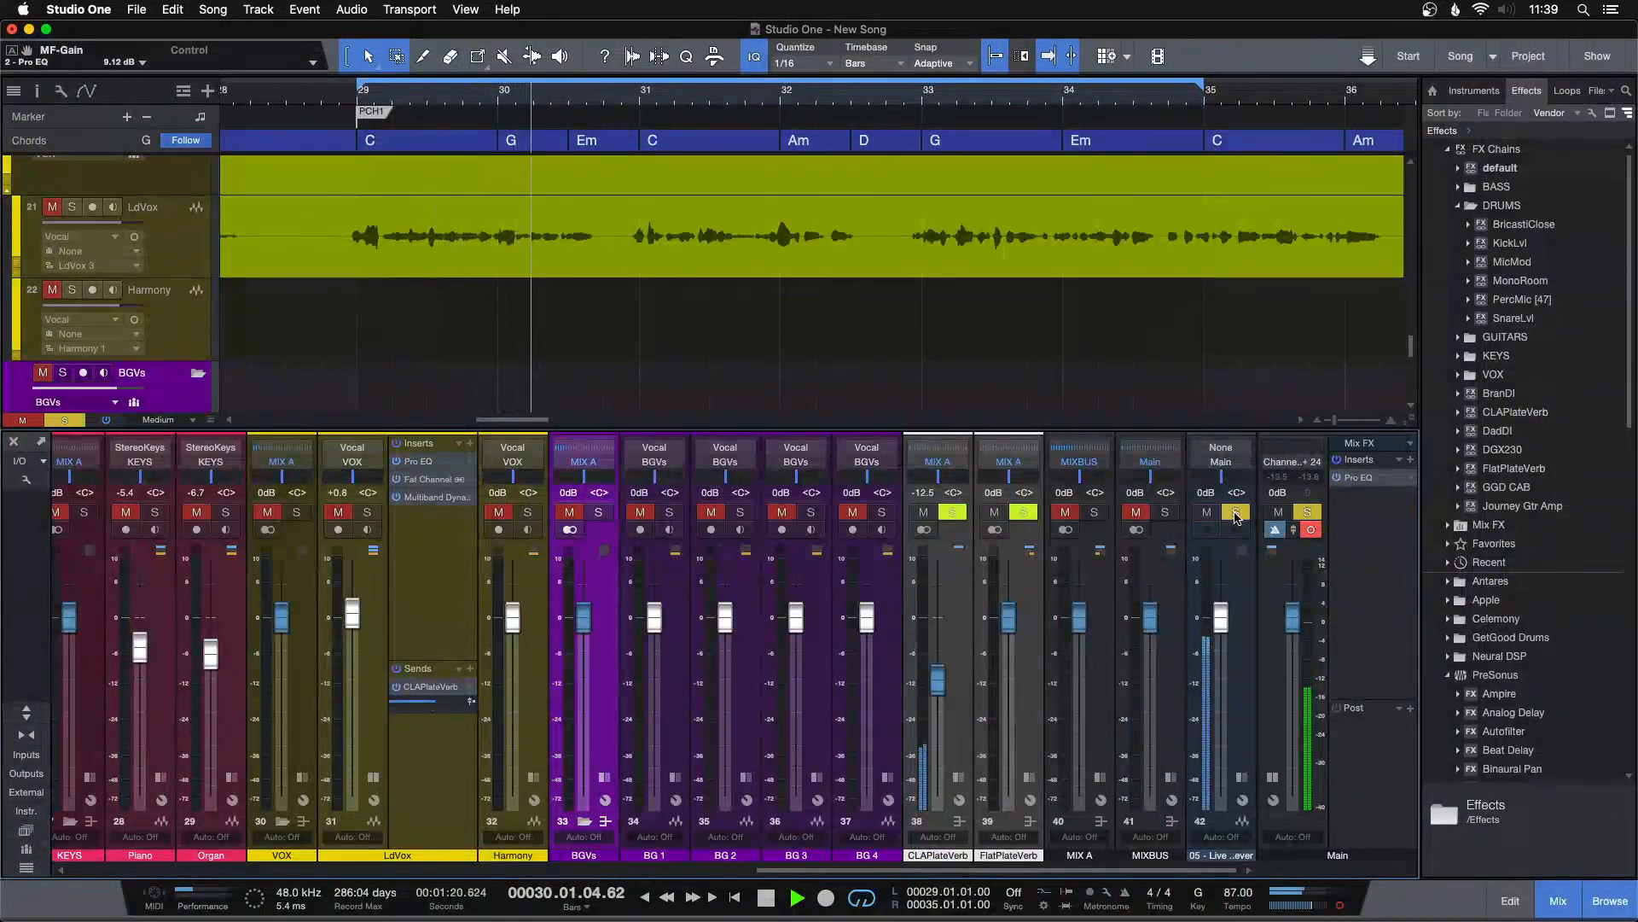
double_click(426, 462)
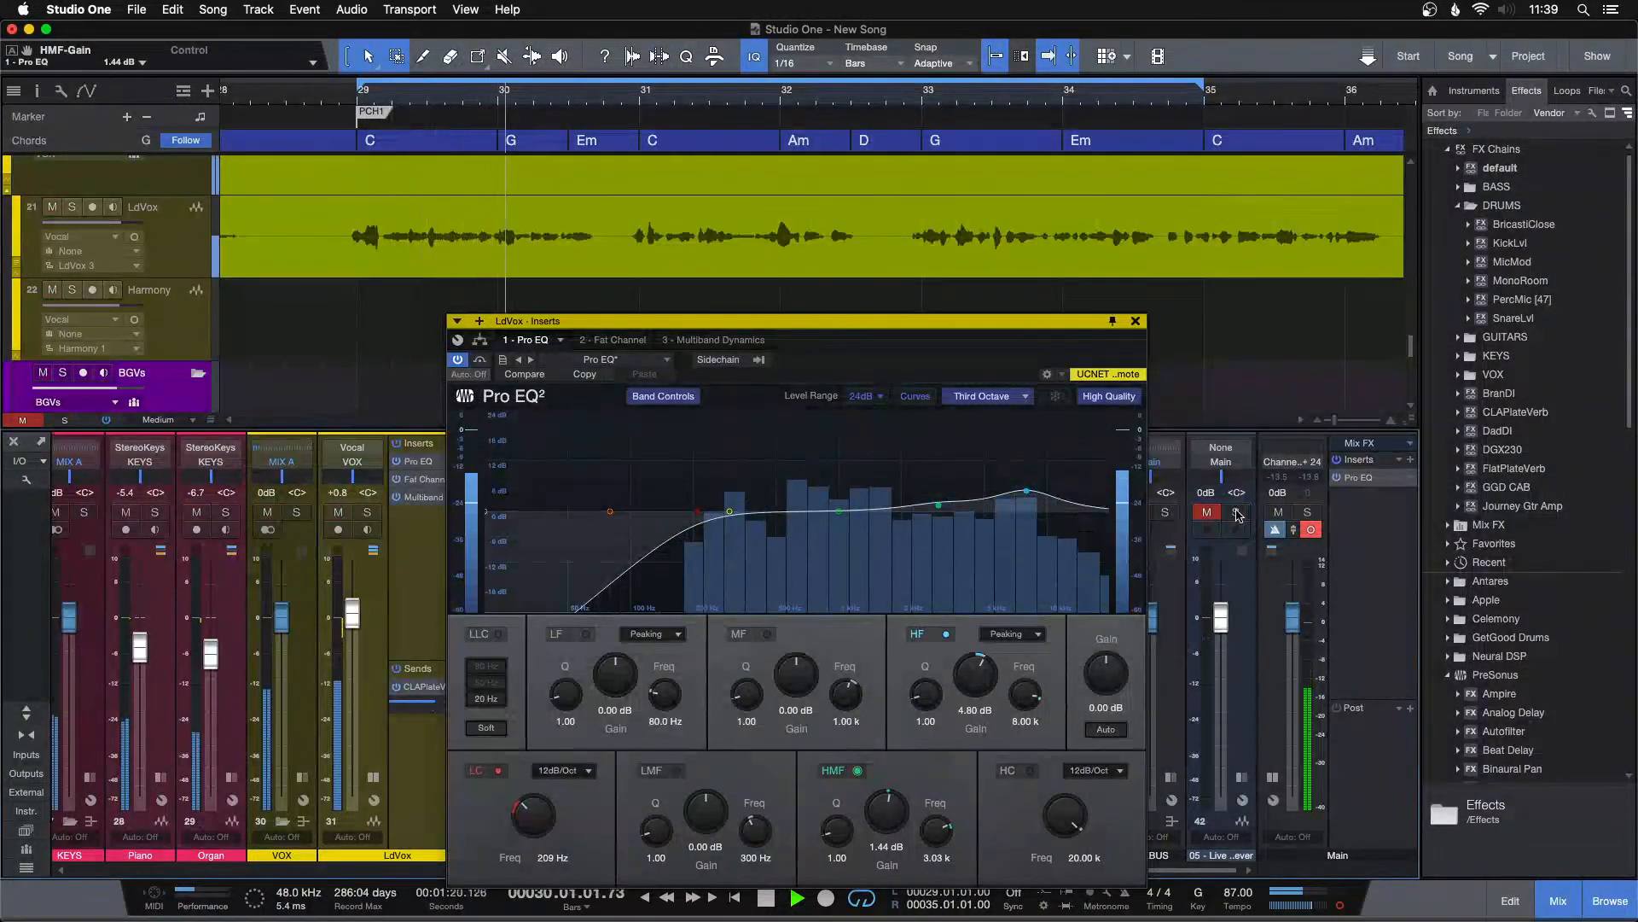
left_click(1136, 322)
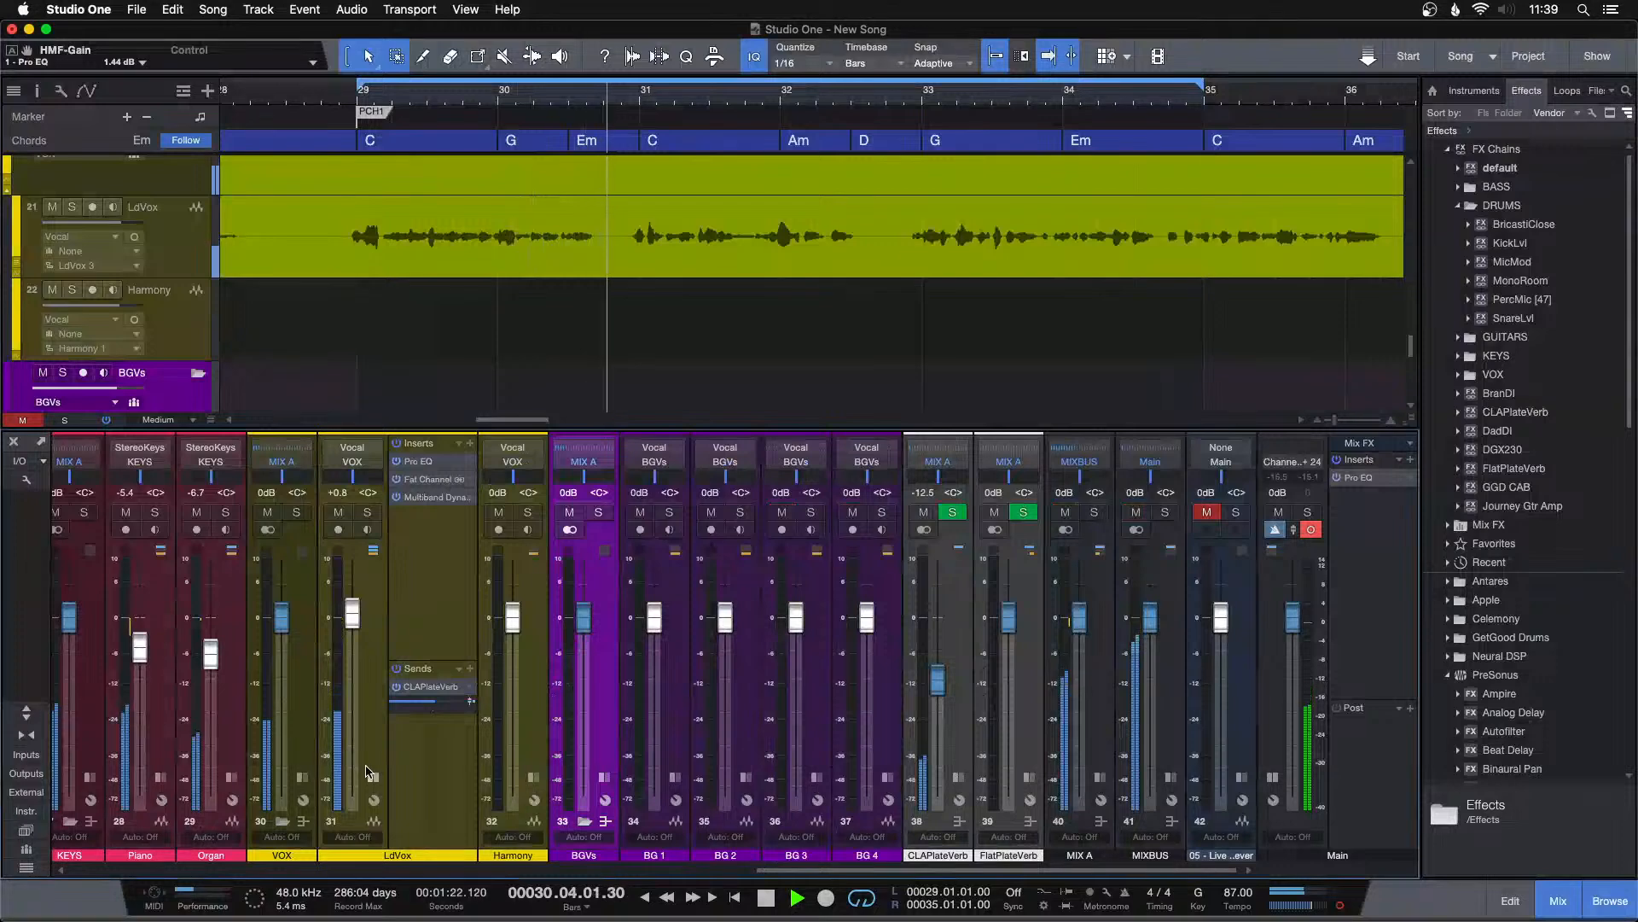
left_click(372, 776)
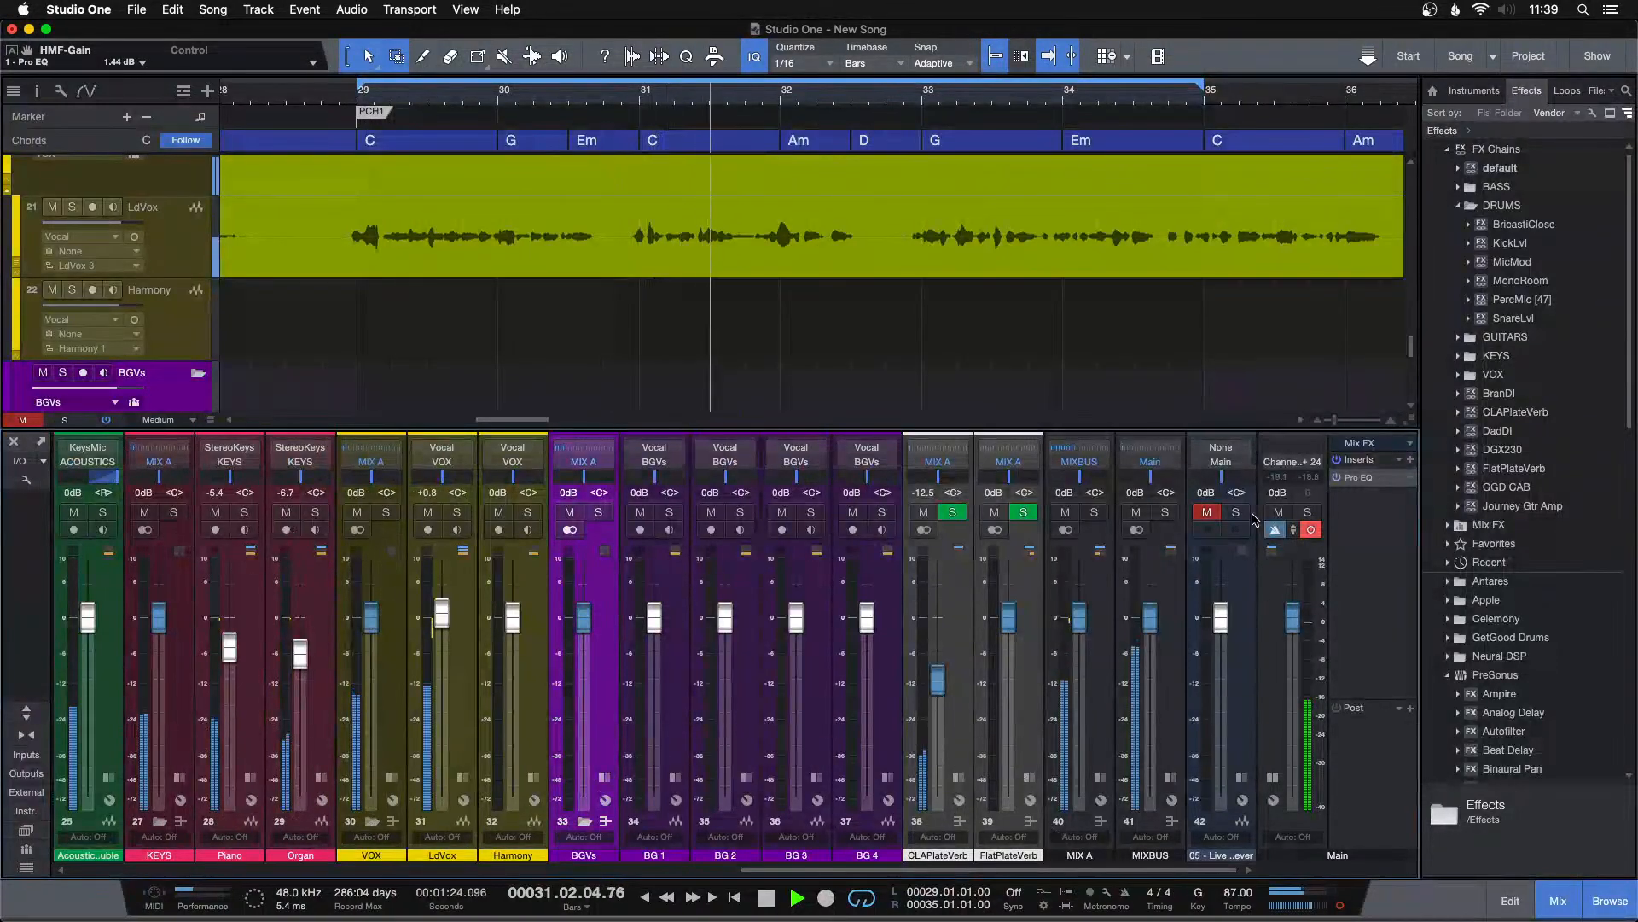
Play the loop in stereo, compare the mix with the reference by briefly soloing channel 42, and stop playback.
key("space")
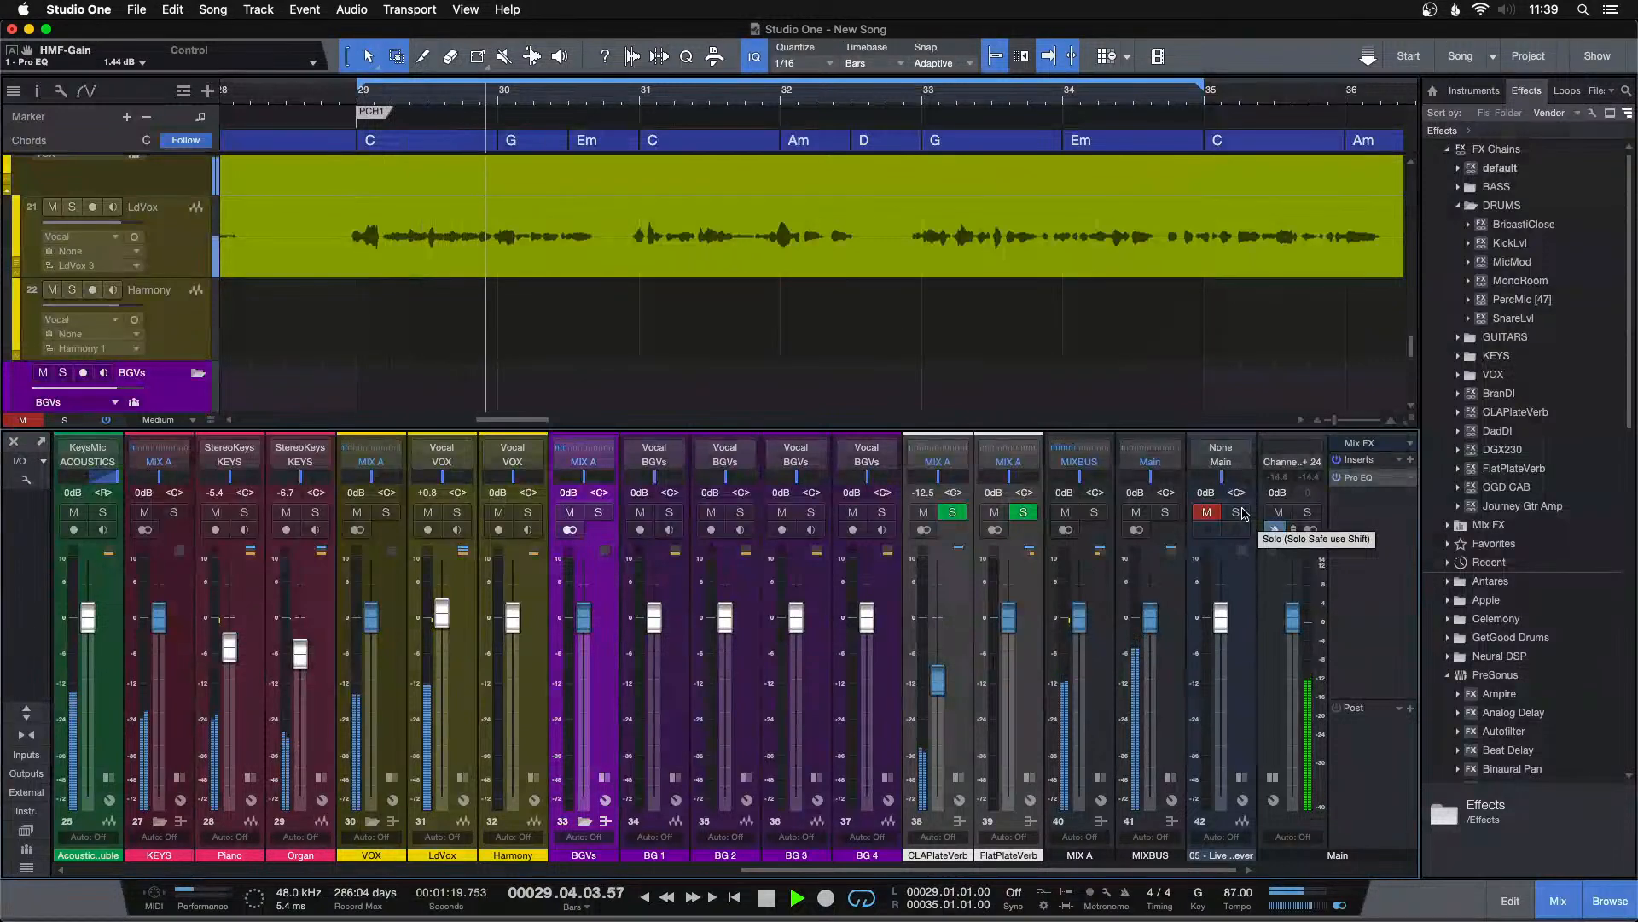
left_click(1239, 512)
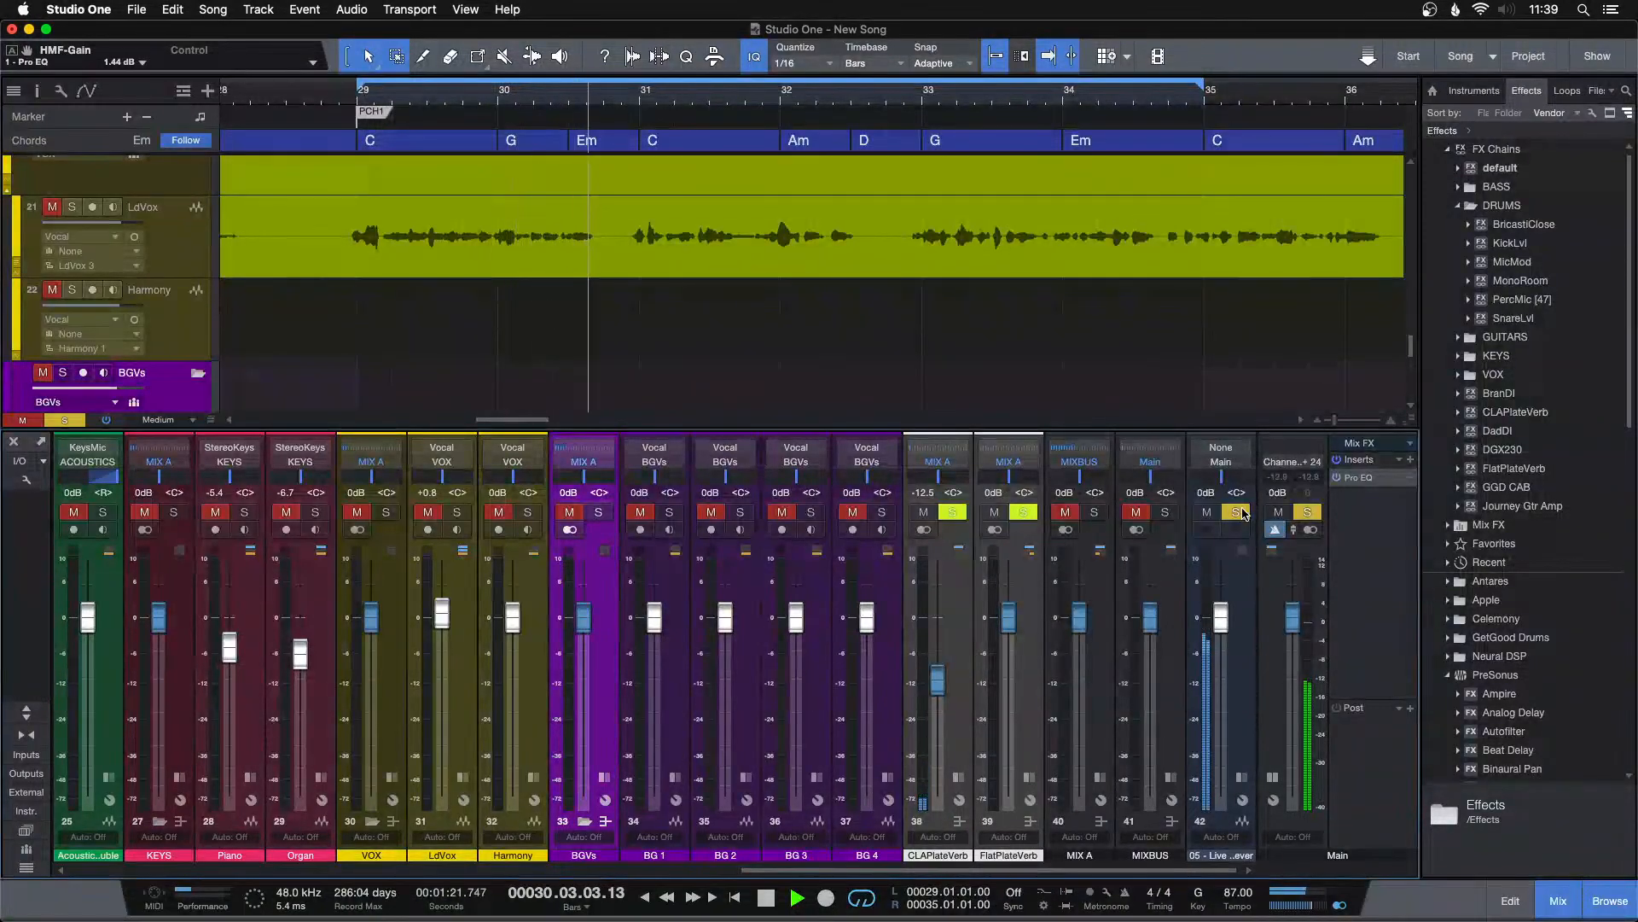
left_click(1239, 512)
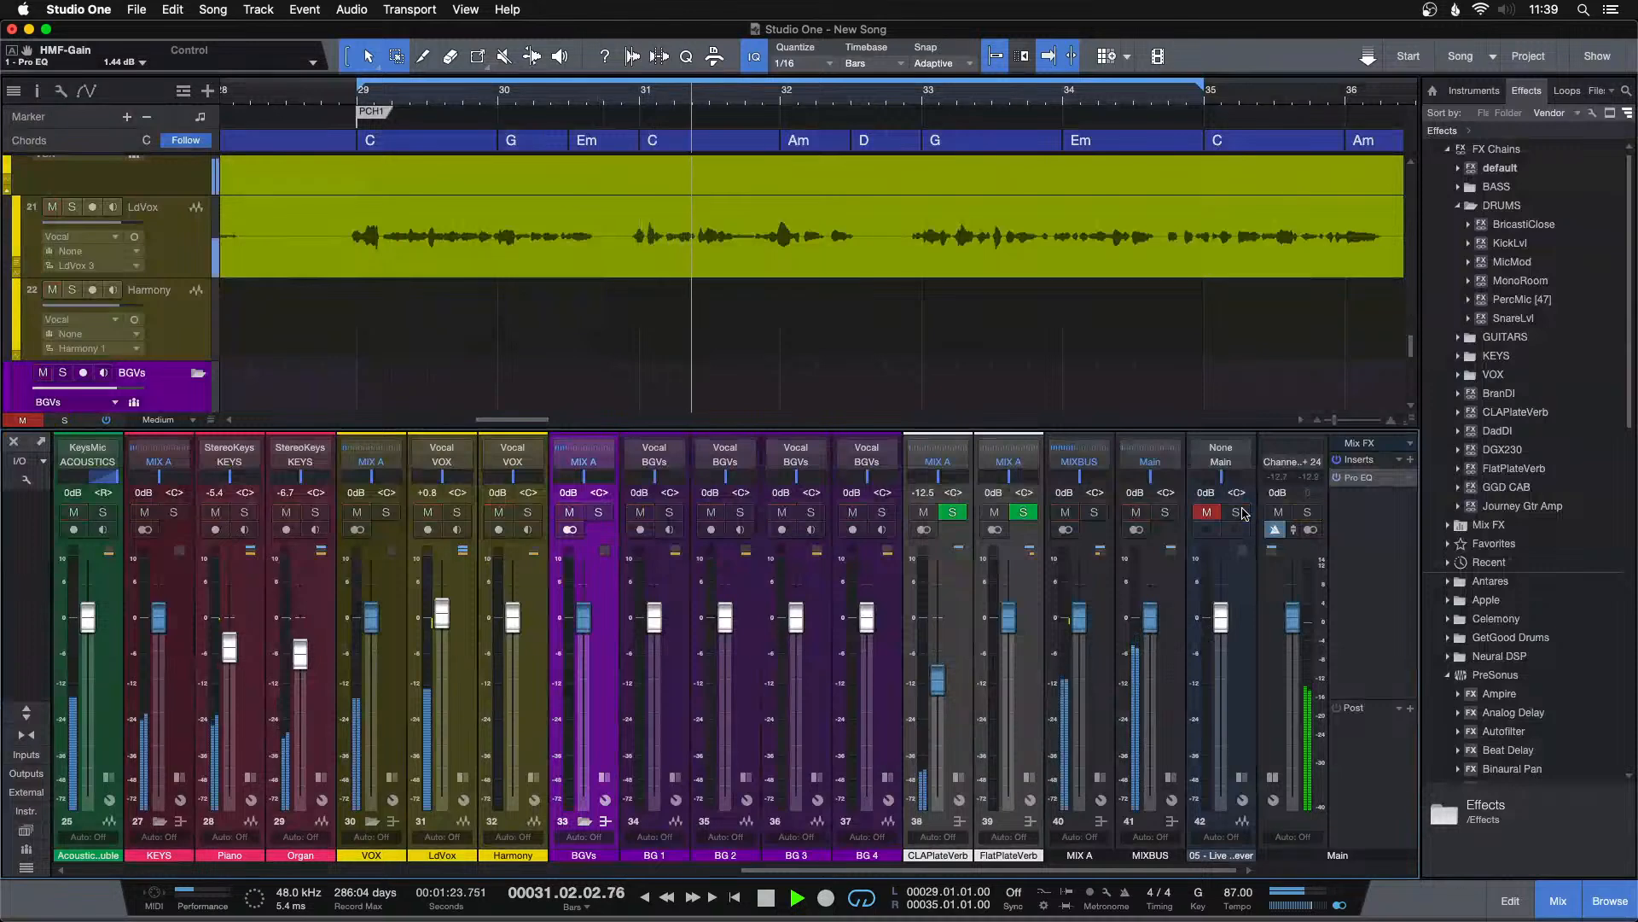
key("space")
Shift the Main Pro EQ's band down with the high cut at 2.04 kHz and the low cut at 1.03 kHz, and close it.
double_click(1360, 478)
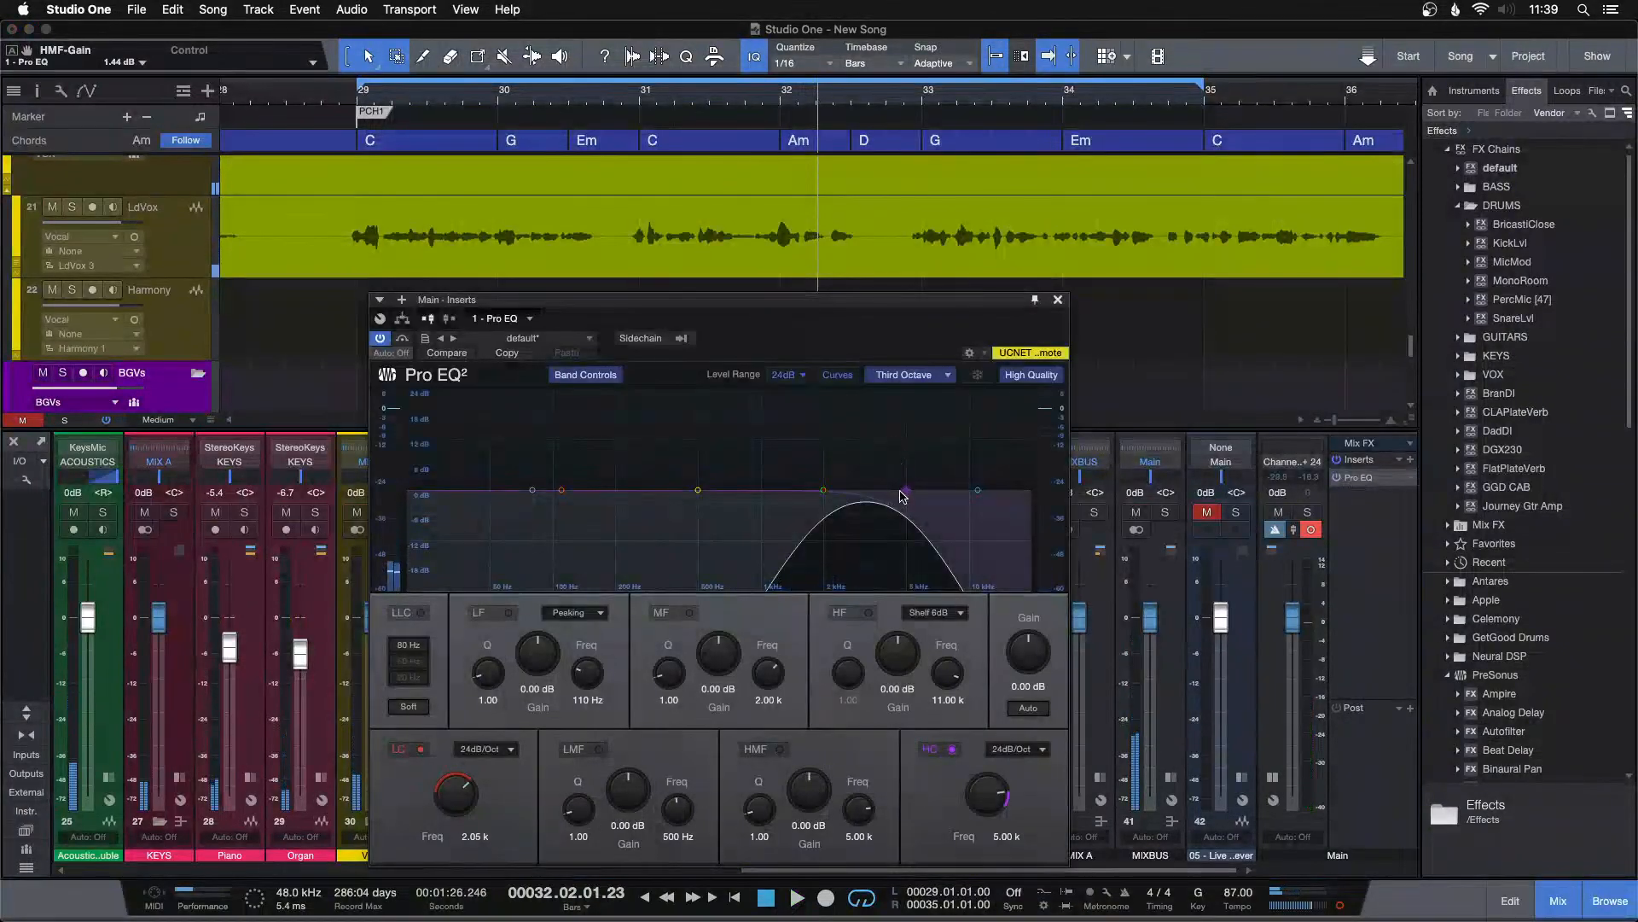
left_click_drag(906, 490, 826, 499)
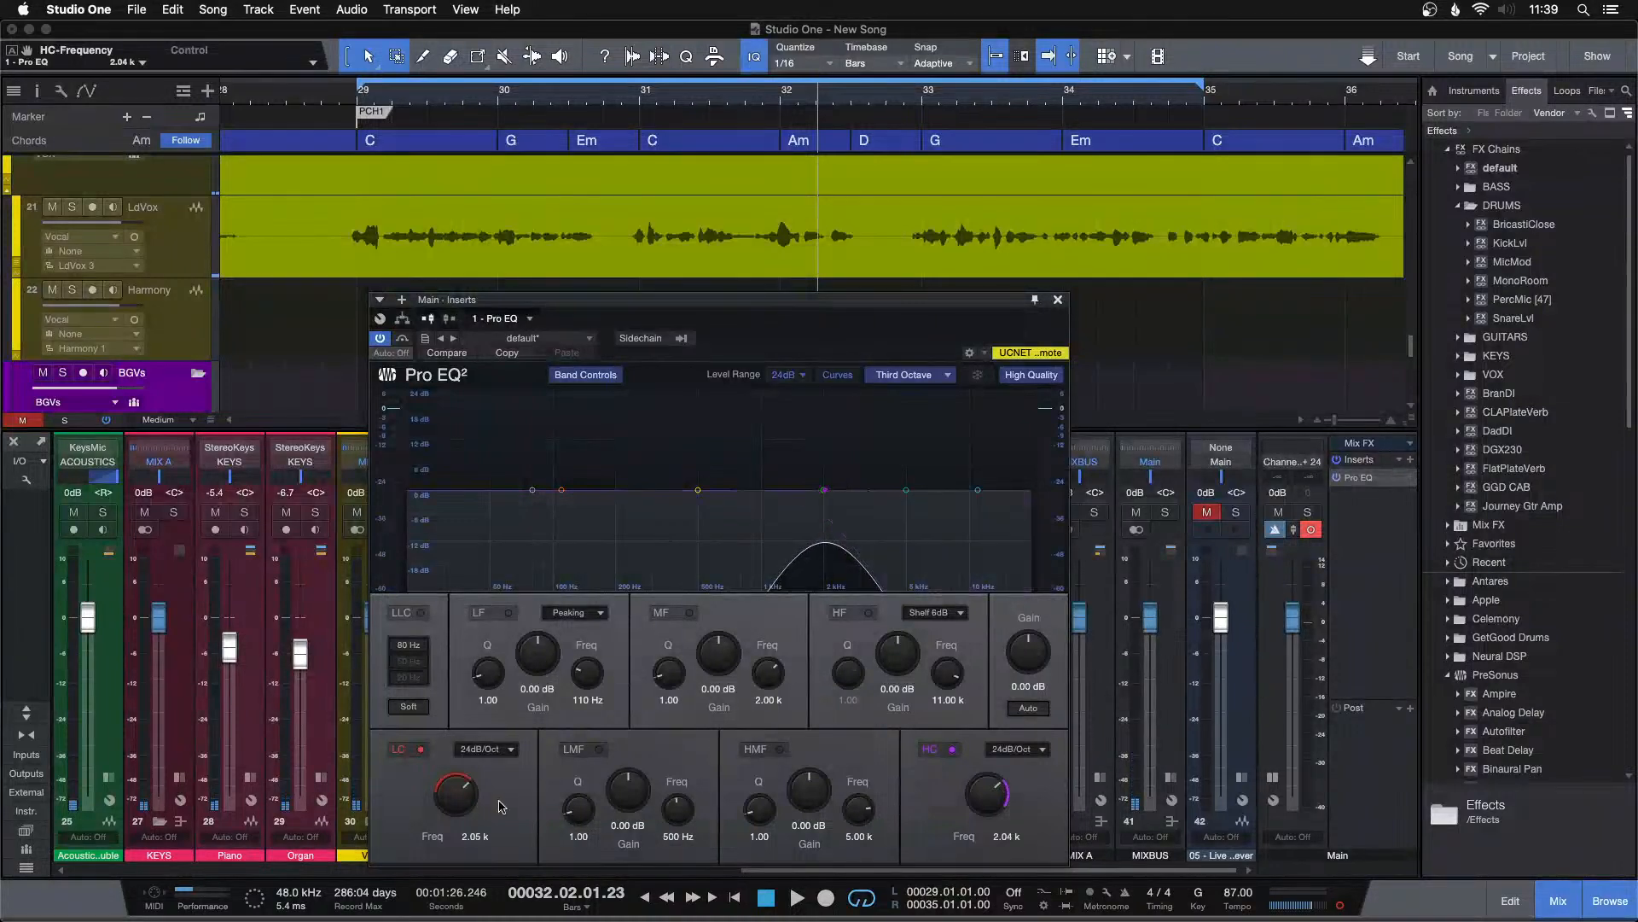
left_click_drag(458, 791, 461, 802)
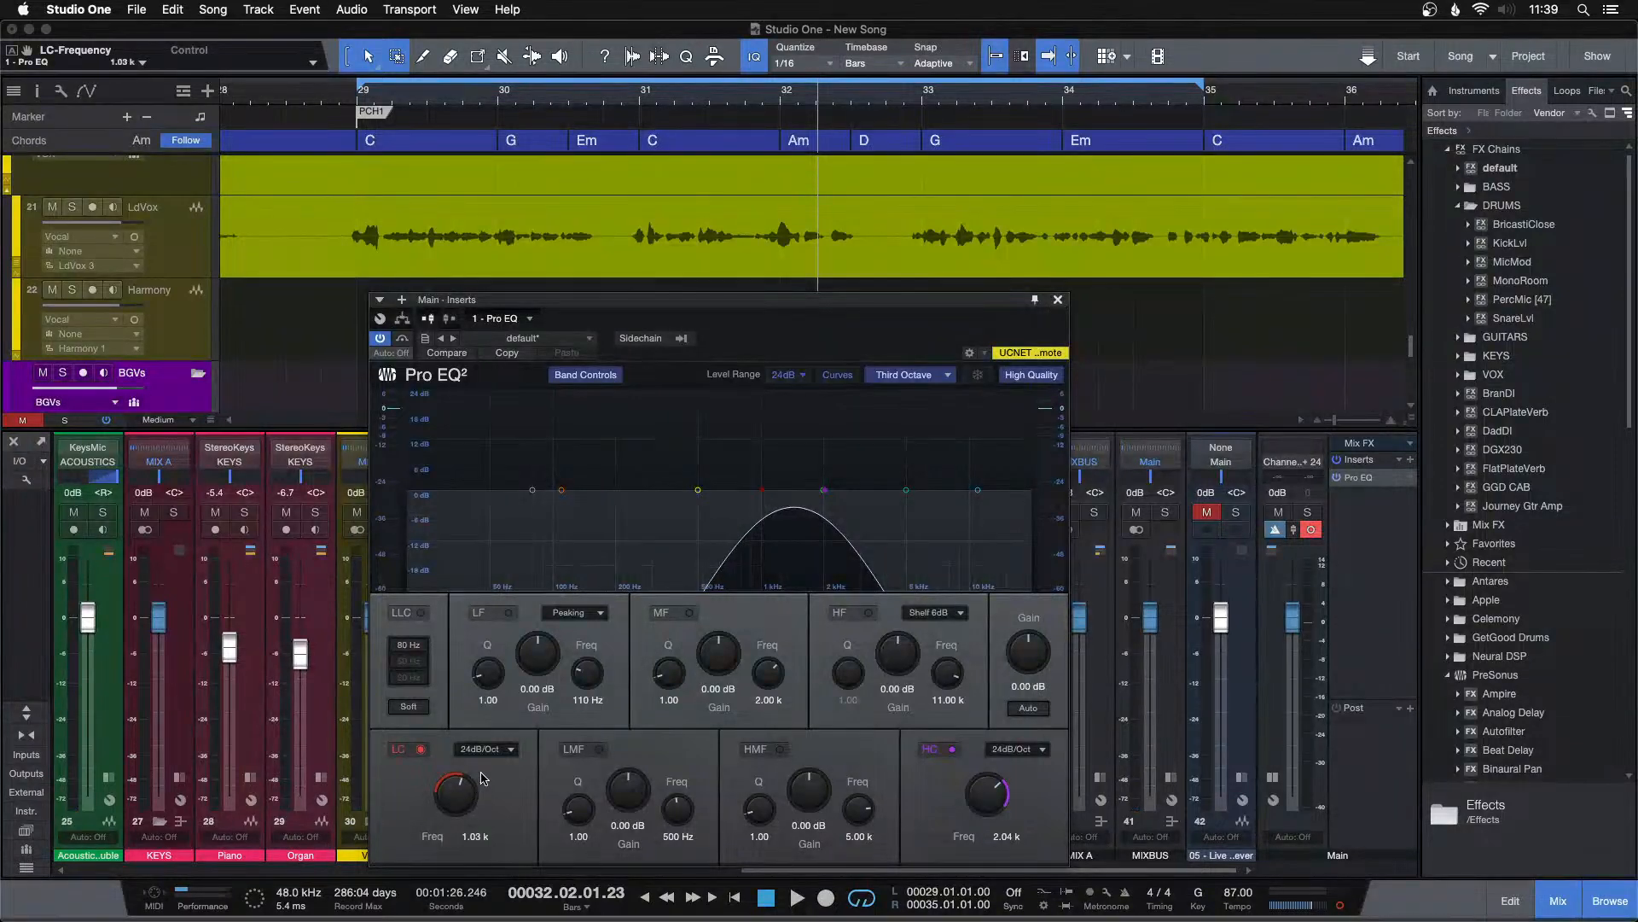
left_click(1058, 300)
Compare the mix and the channel 42 reference in mono within the new band, restarting the loop from its start for a second comparison.
key("space")
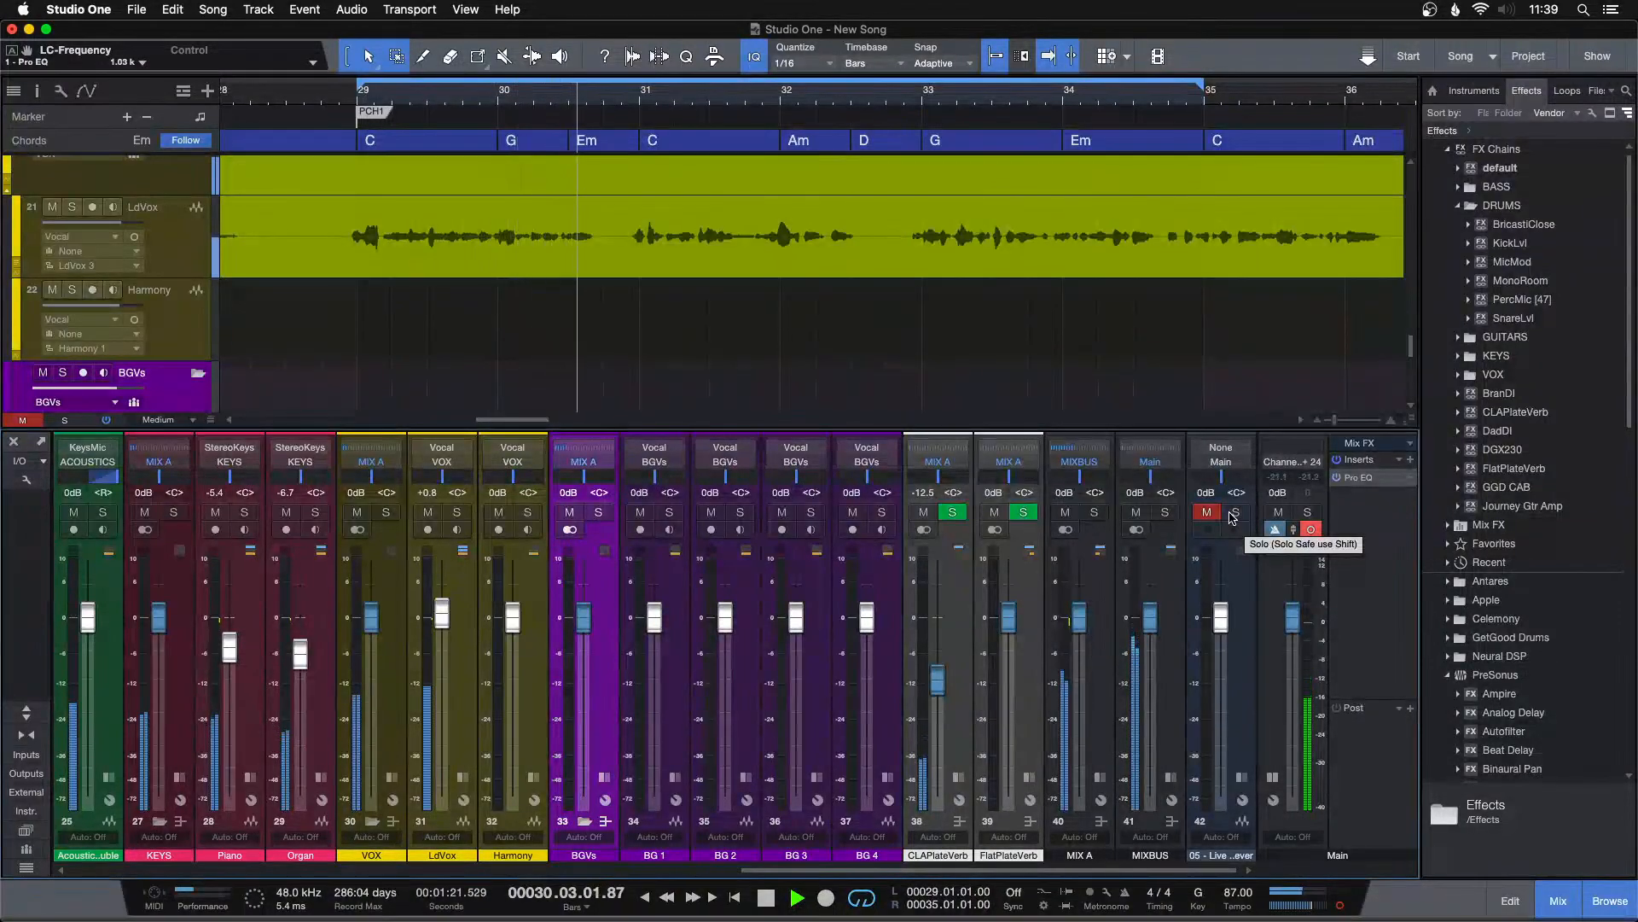
left_click(1233, 514)
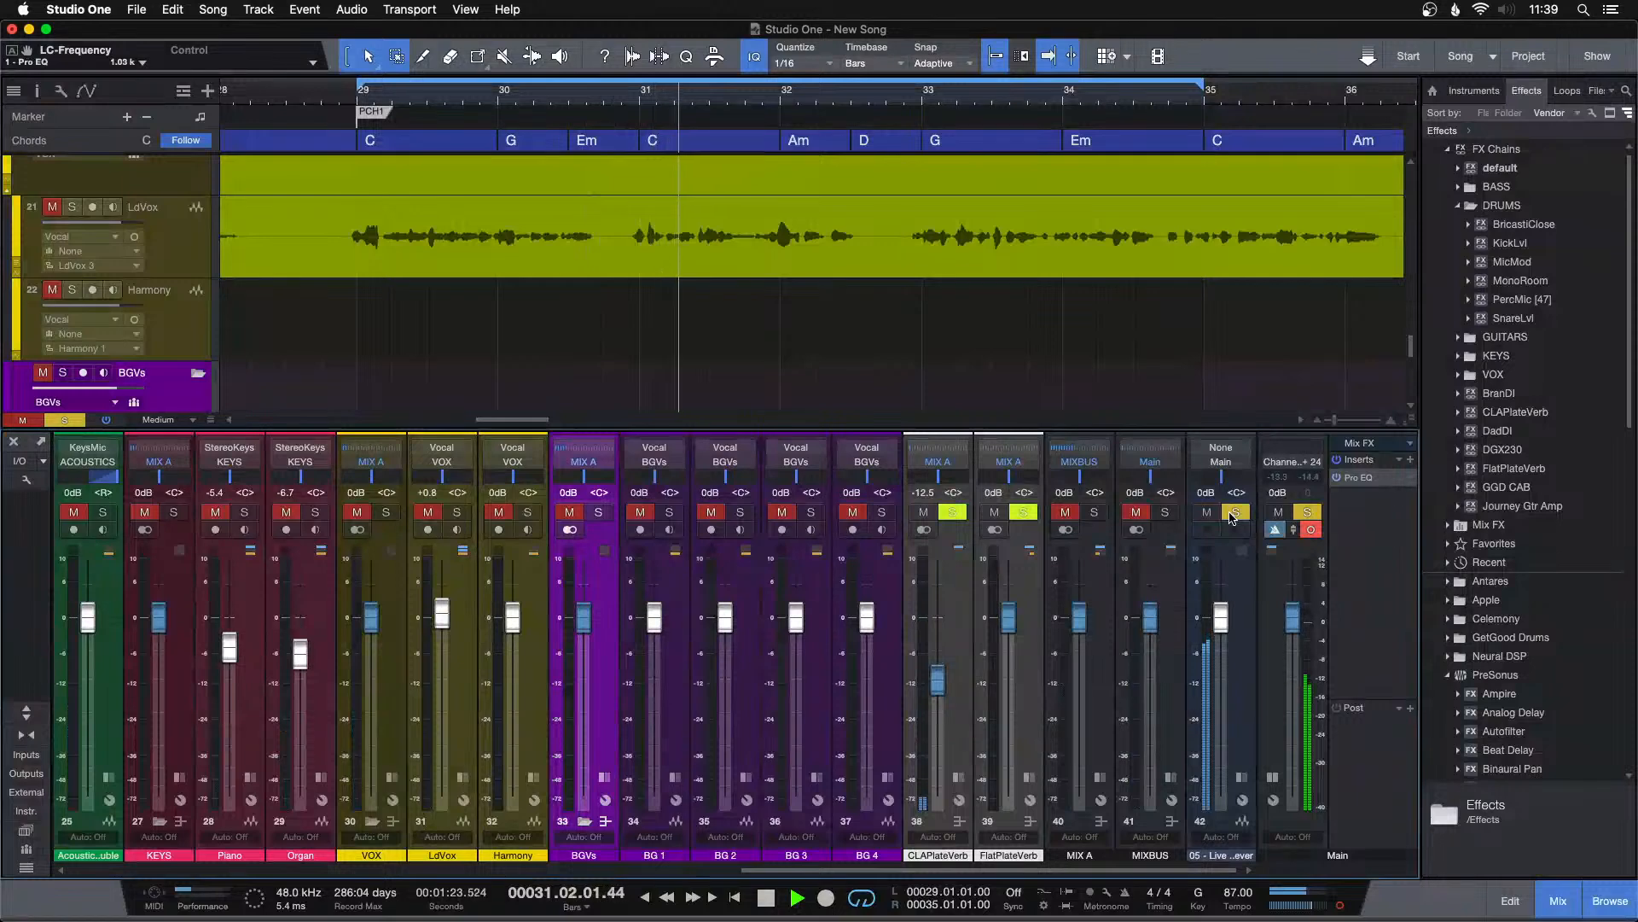
left_click(1233, 514)
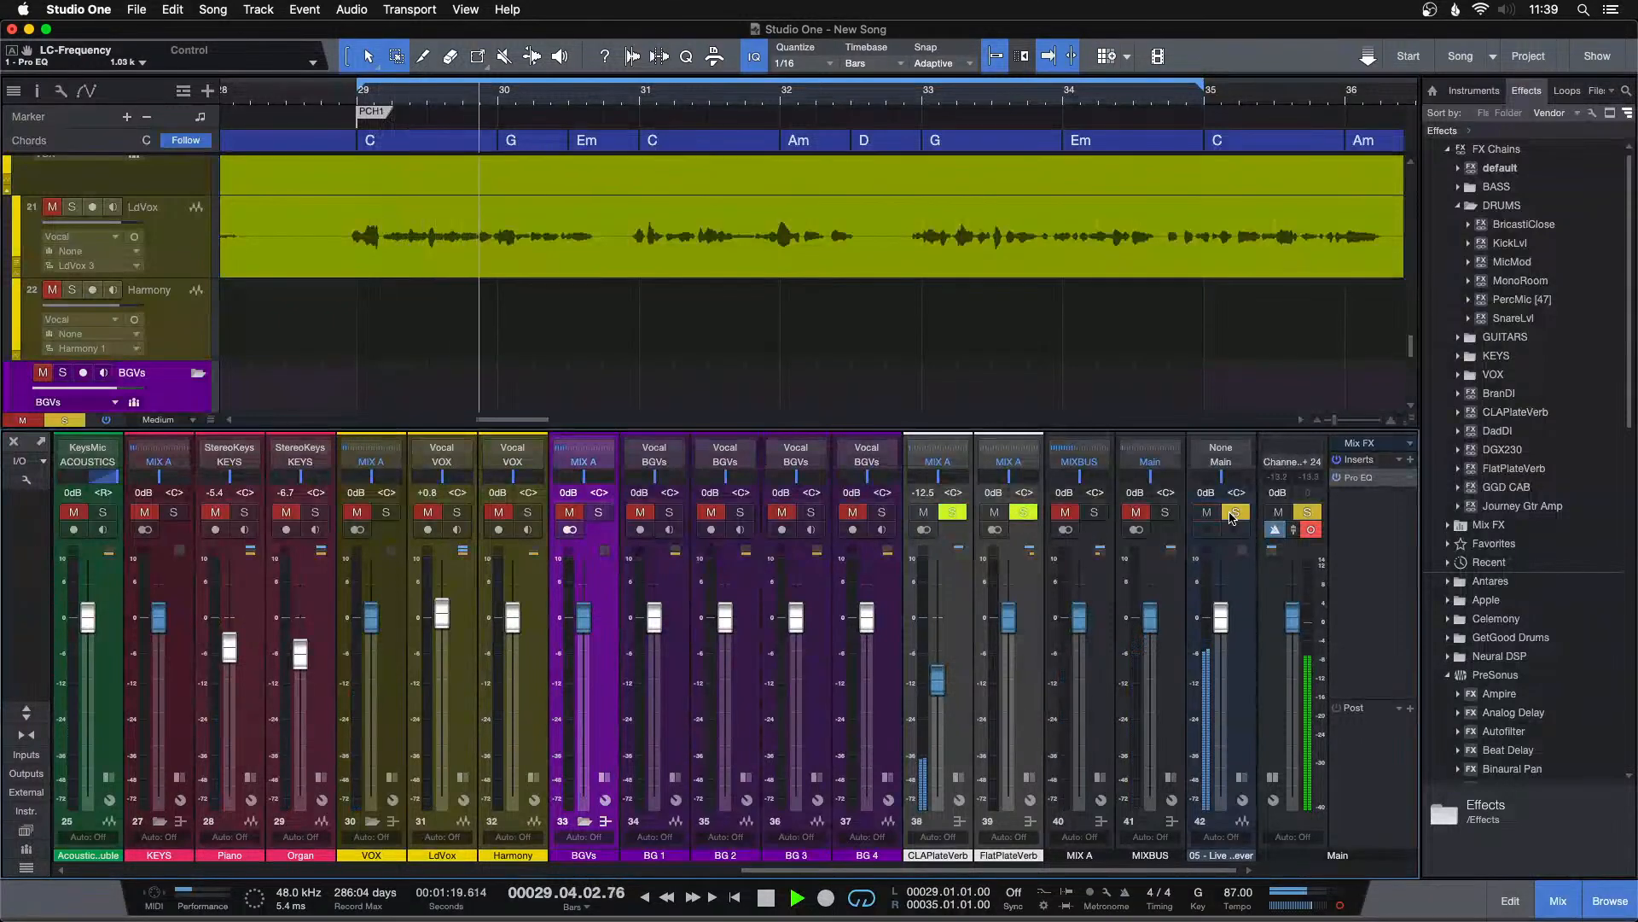
key("space")
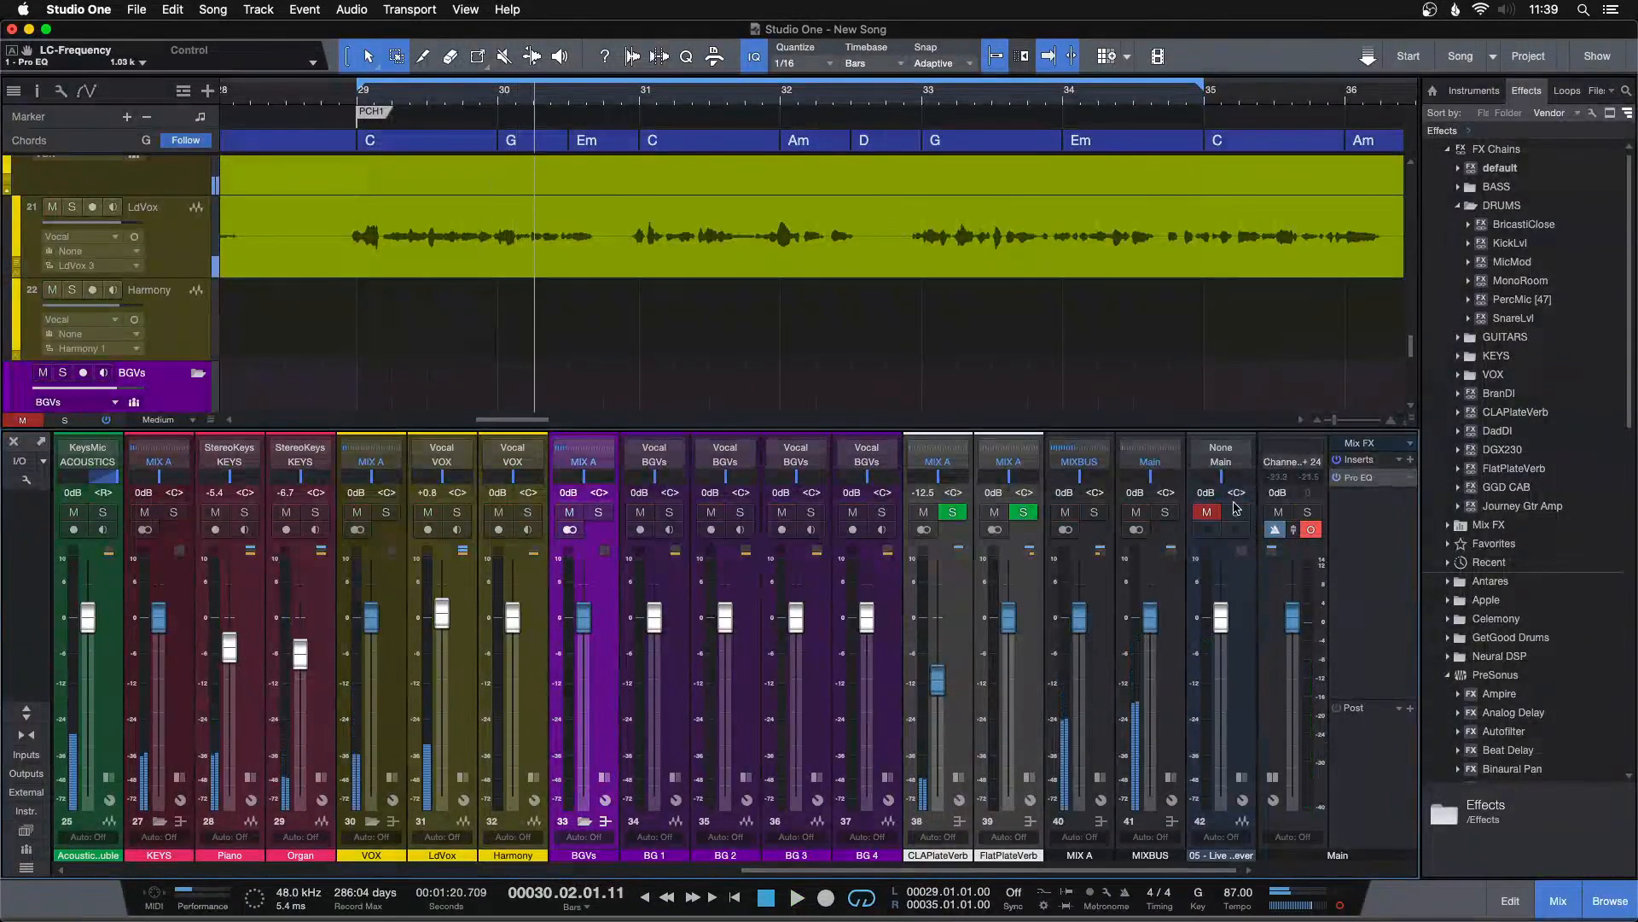
key("KP_1")
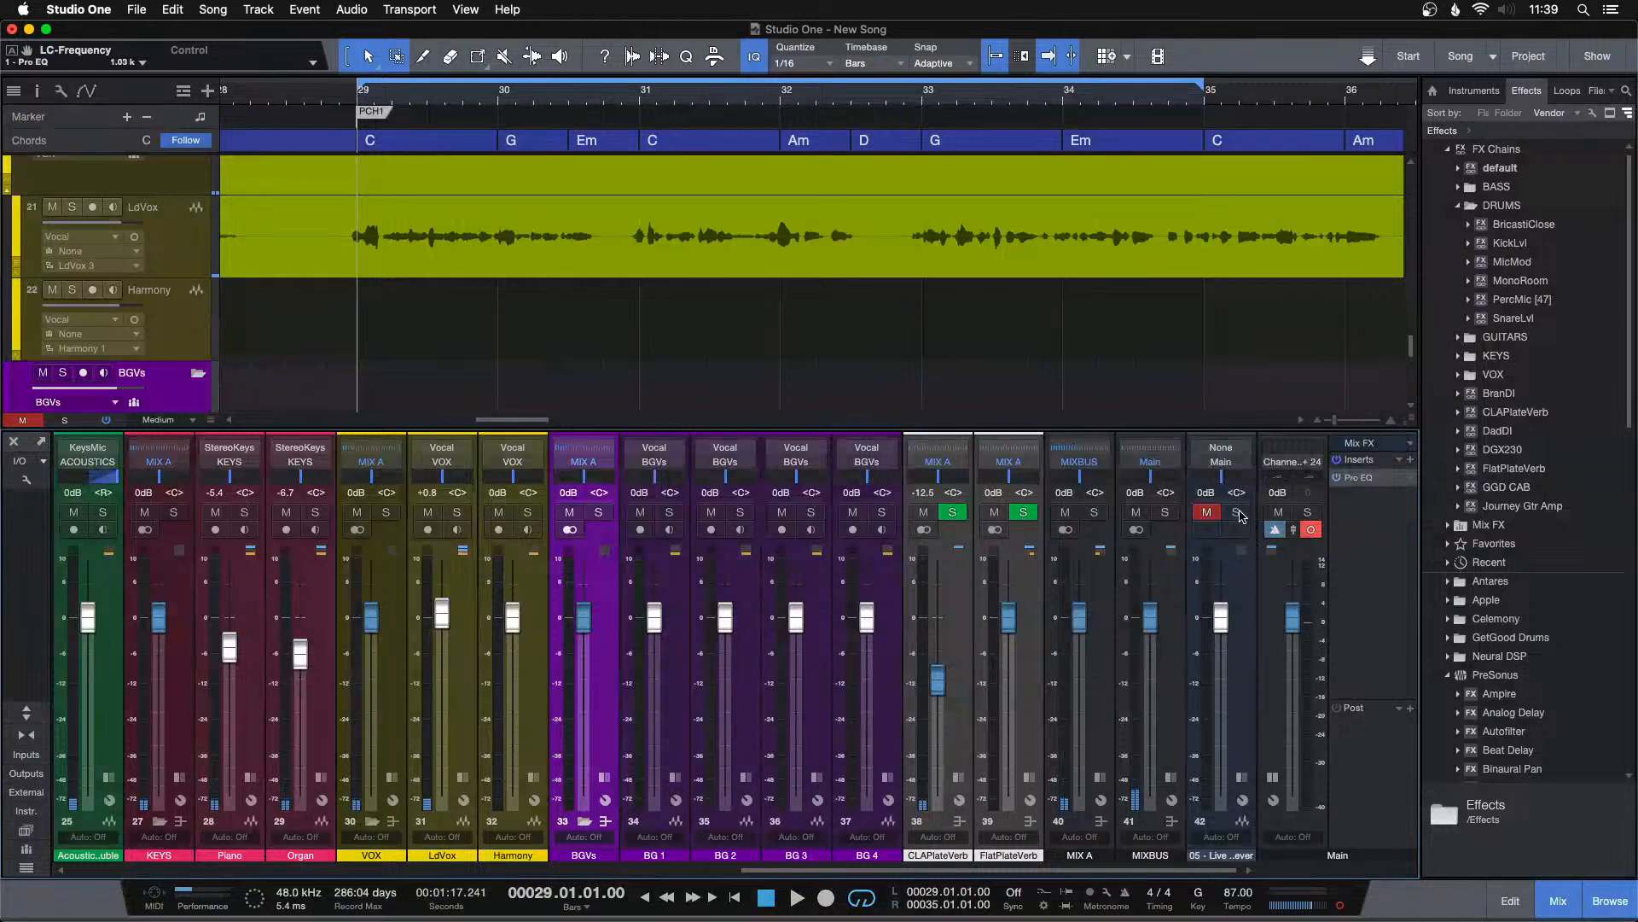
key("space")
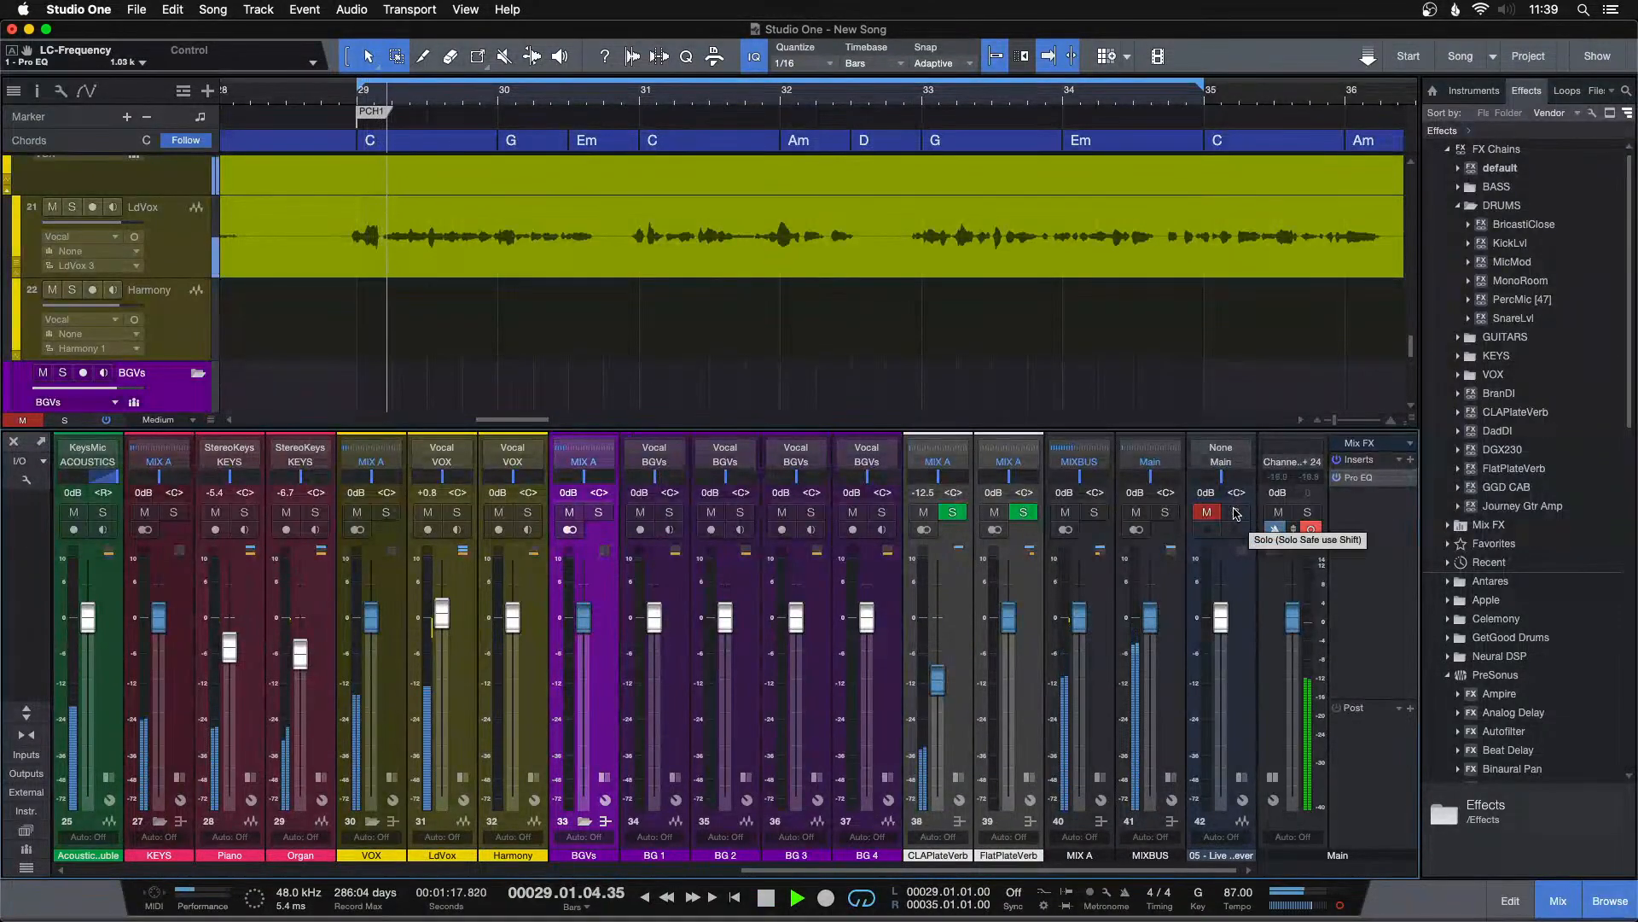
left_click(1236, 512)
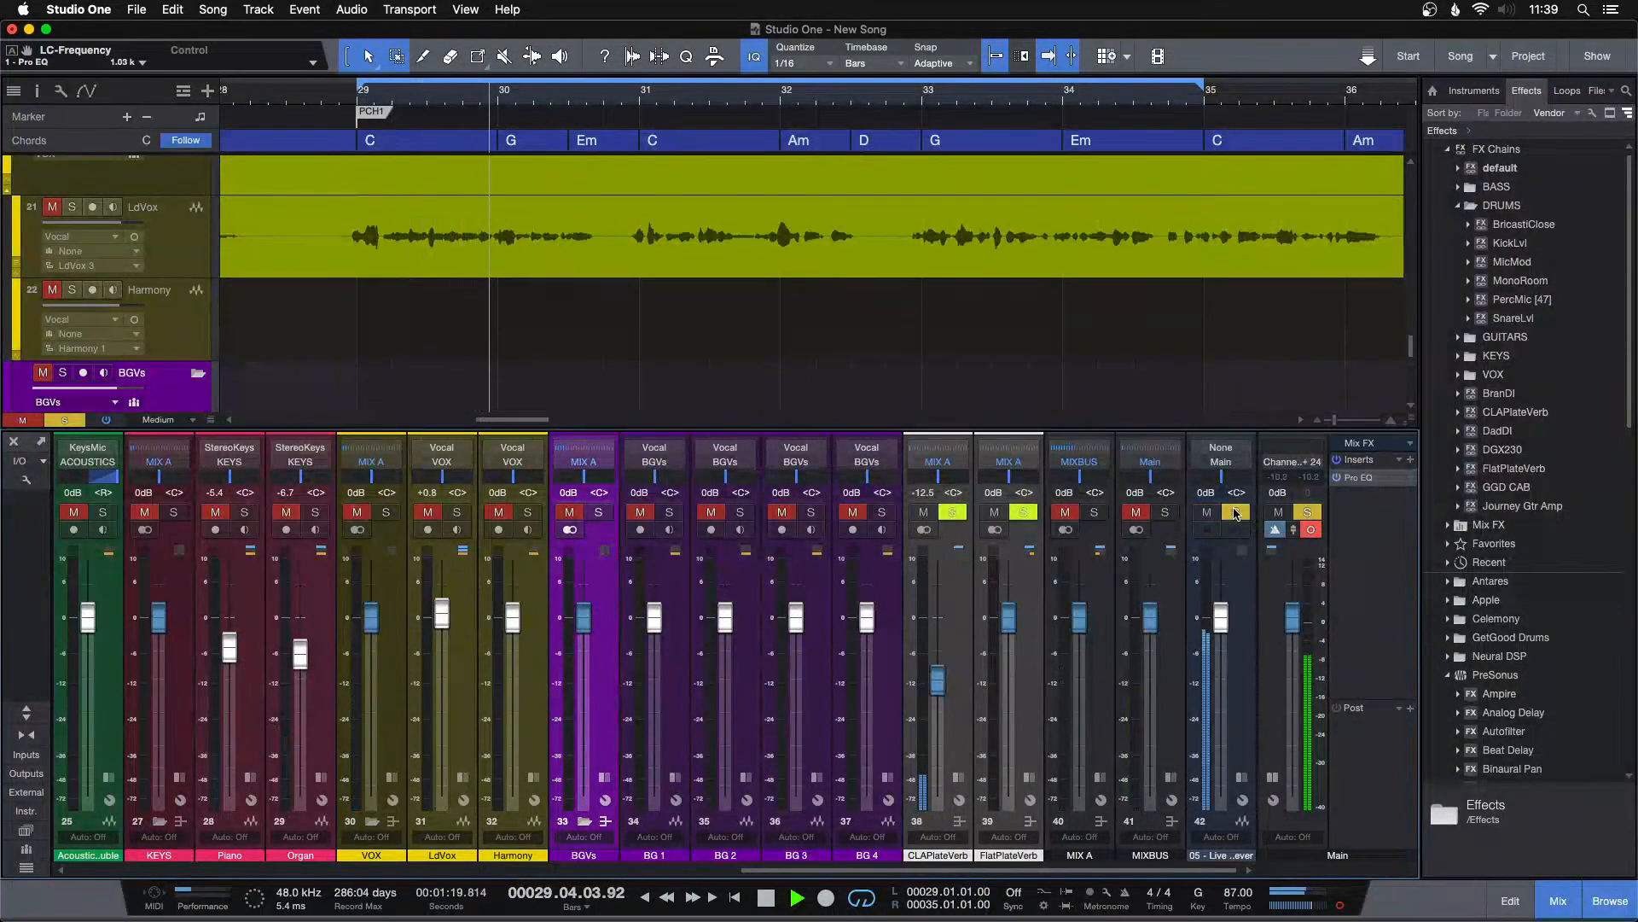
left_click(1237, 513)
Expand the LdVox channel's inserts and add a second Pro EQ after Multiband Dynamics.
left_click(464, 777)
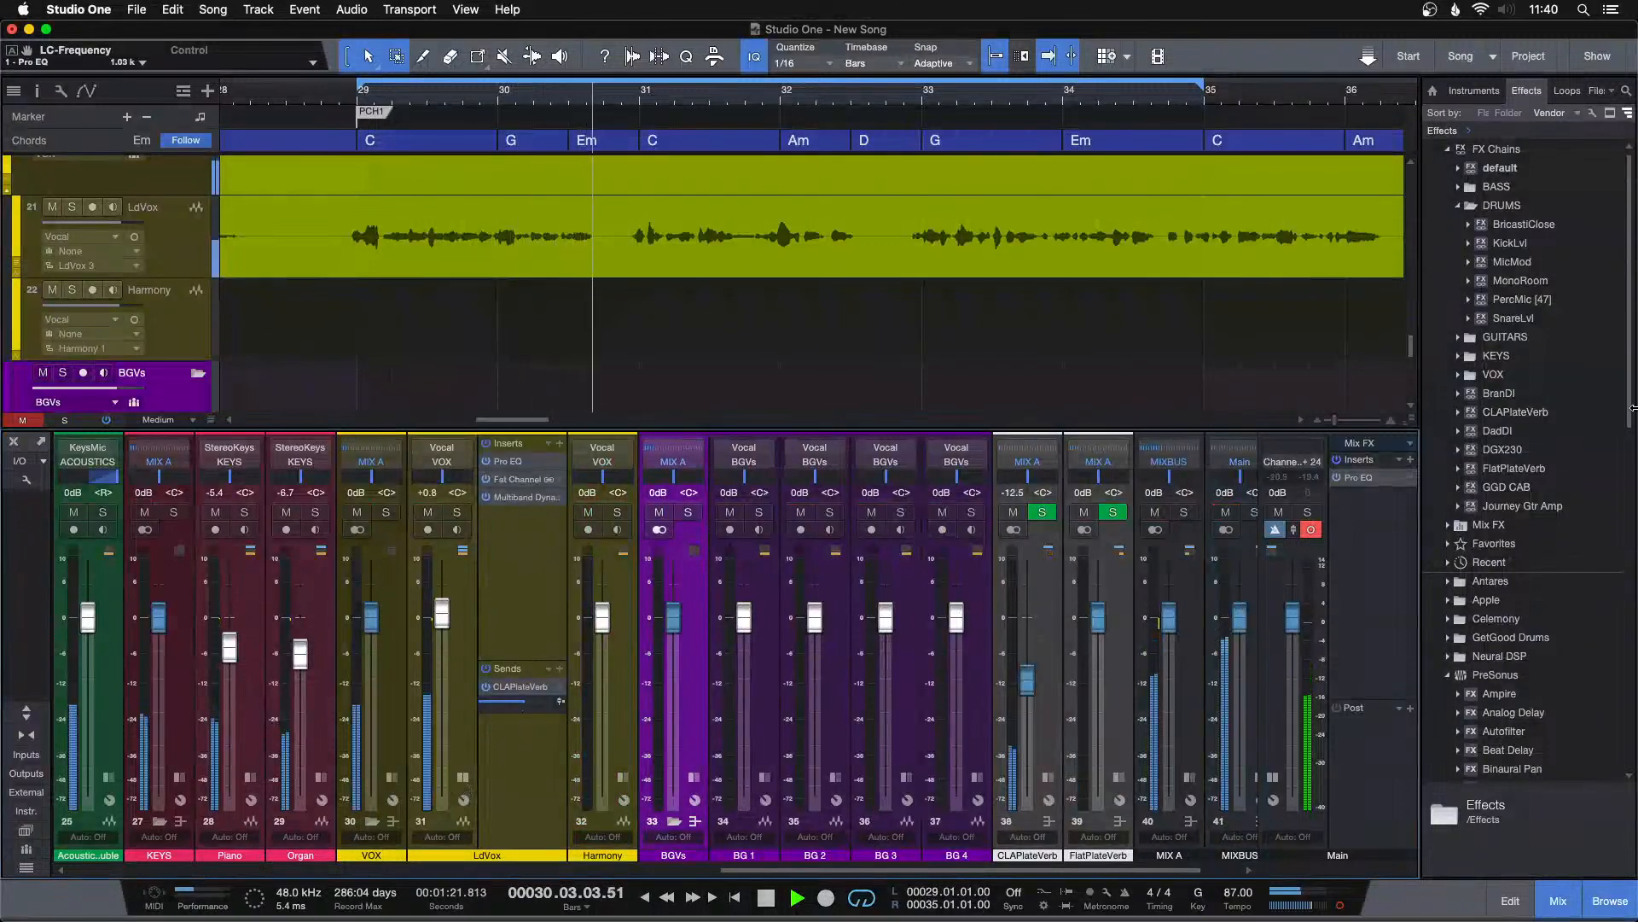
scroll(1551, 559, "down", 9)
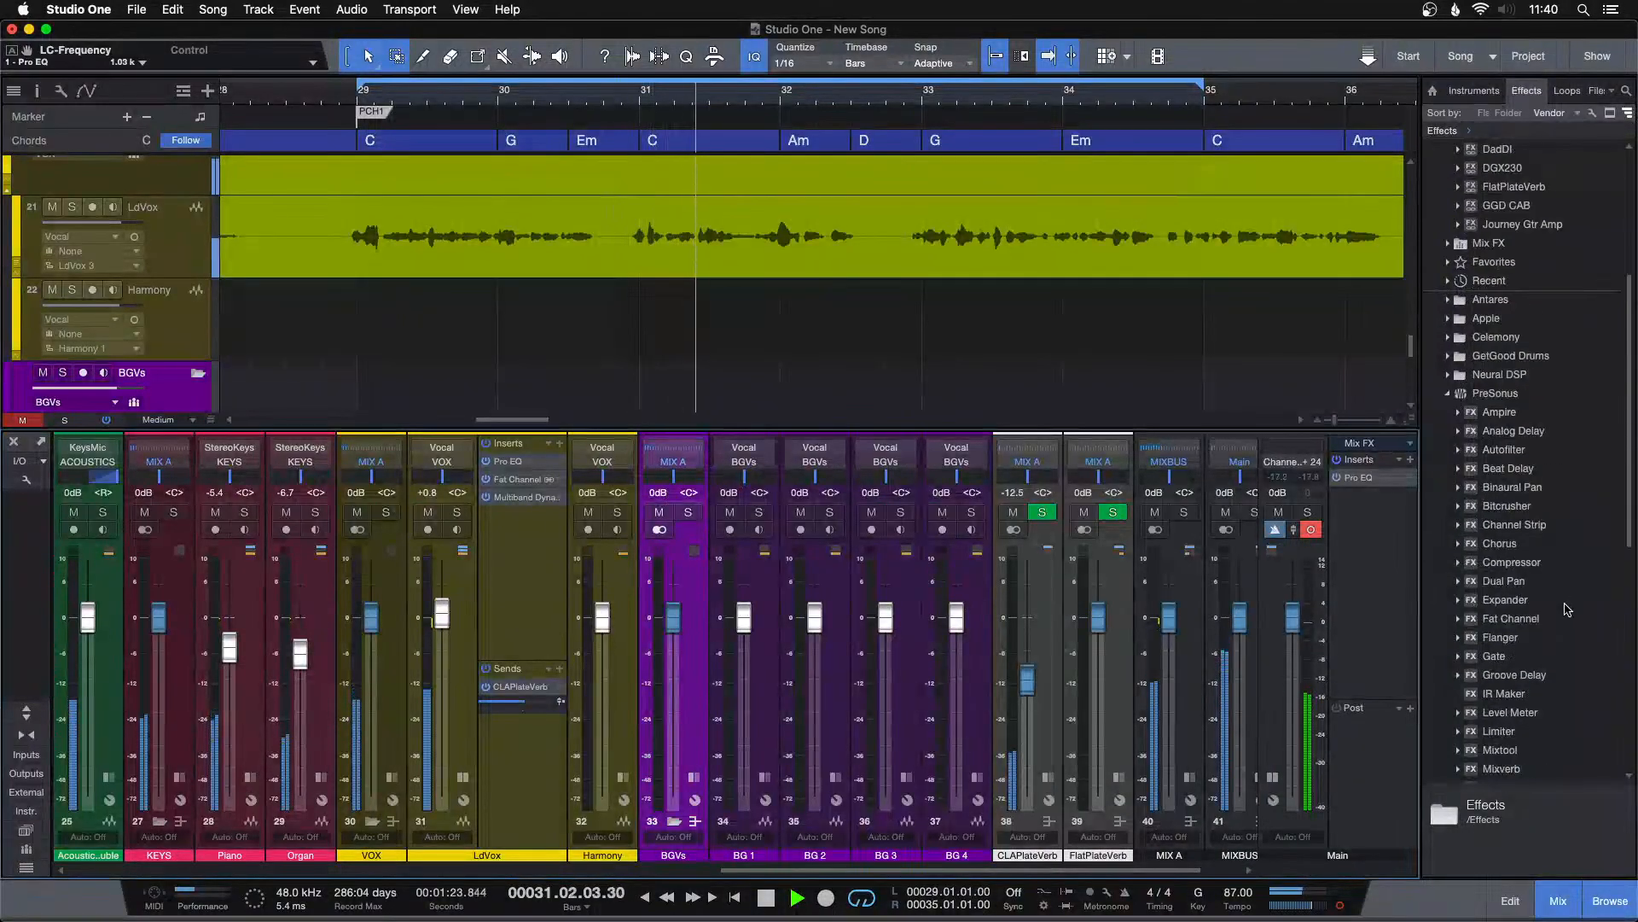
left_click_drag(1499, 693, 523, 552)
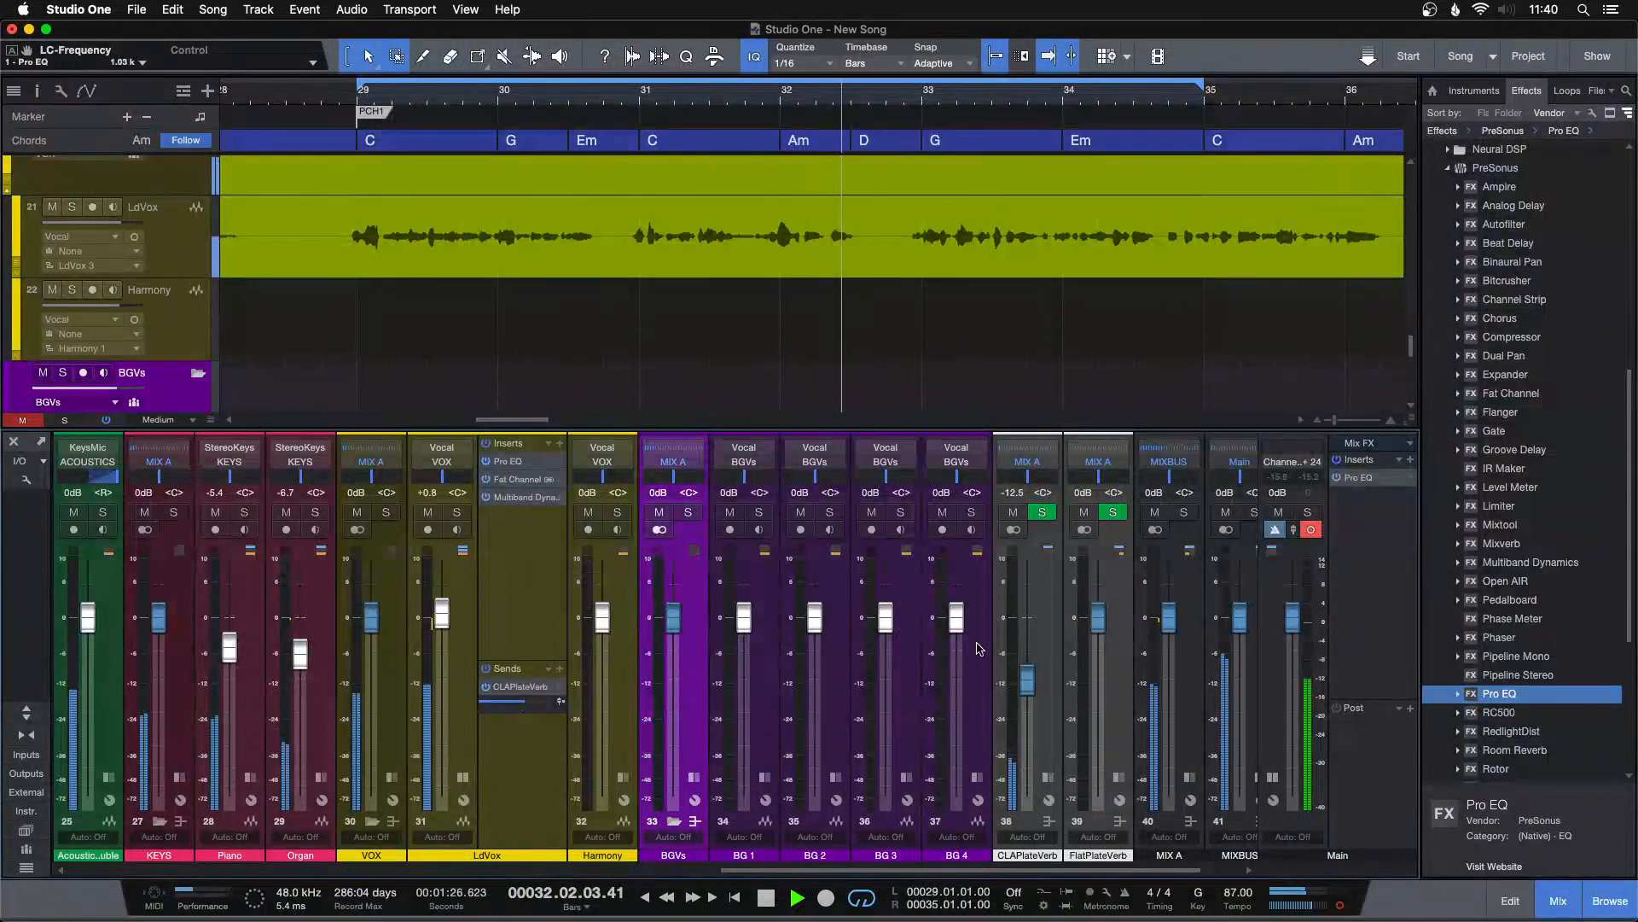
left_click_drag(1044, 870, 1338, 874)
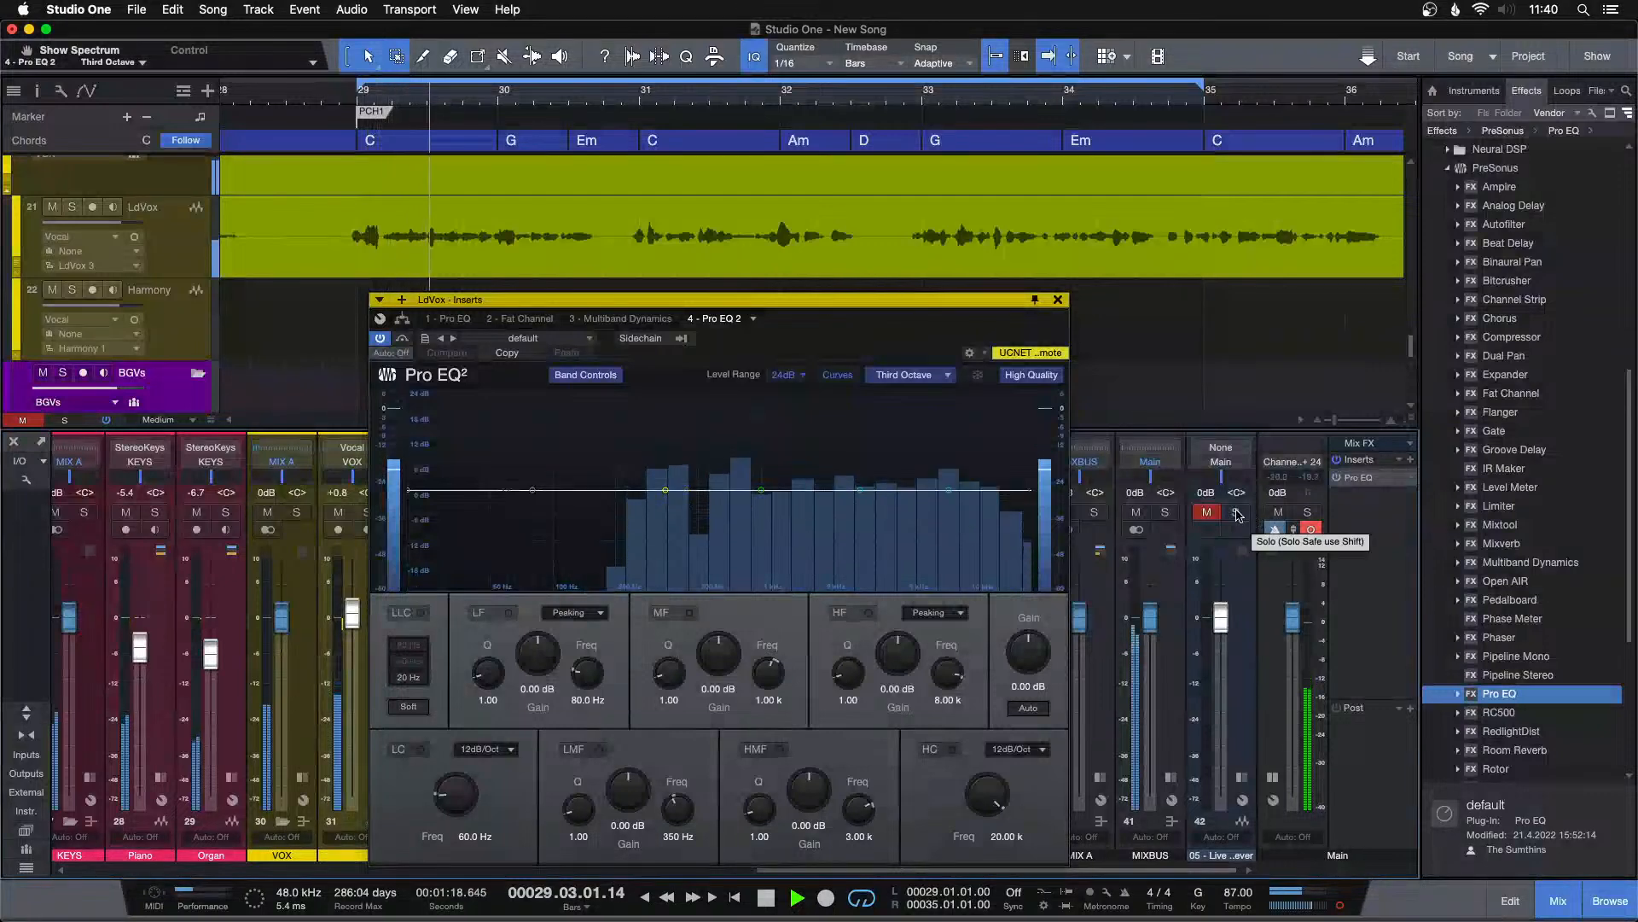
Compare the mix with the reference by briefly soloing channel 42, and close the open plug-in window.
left_click(1236, 512)
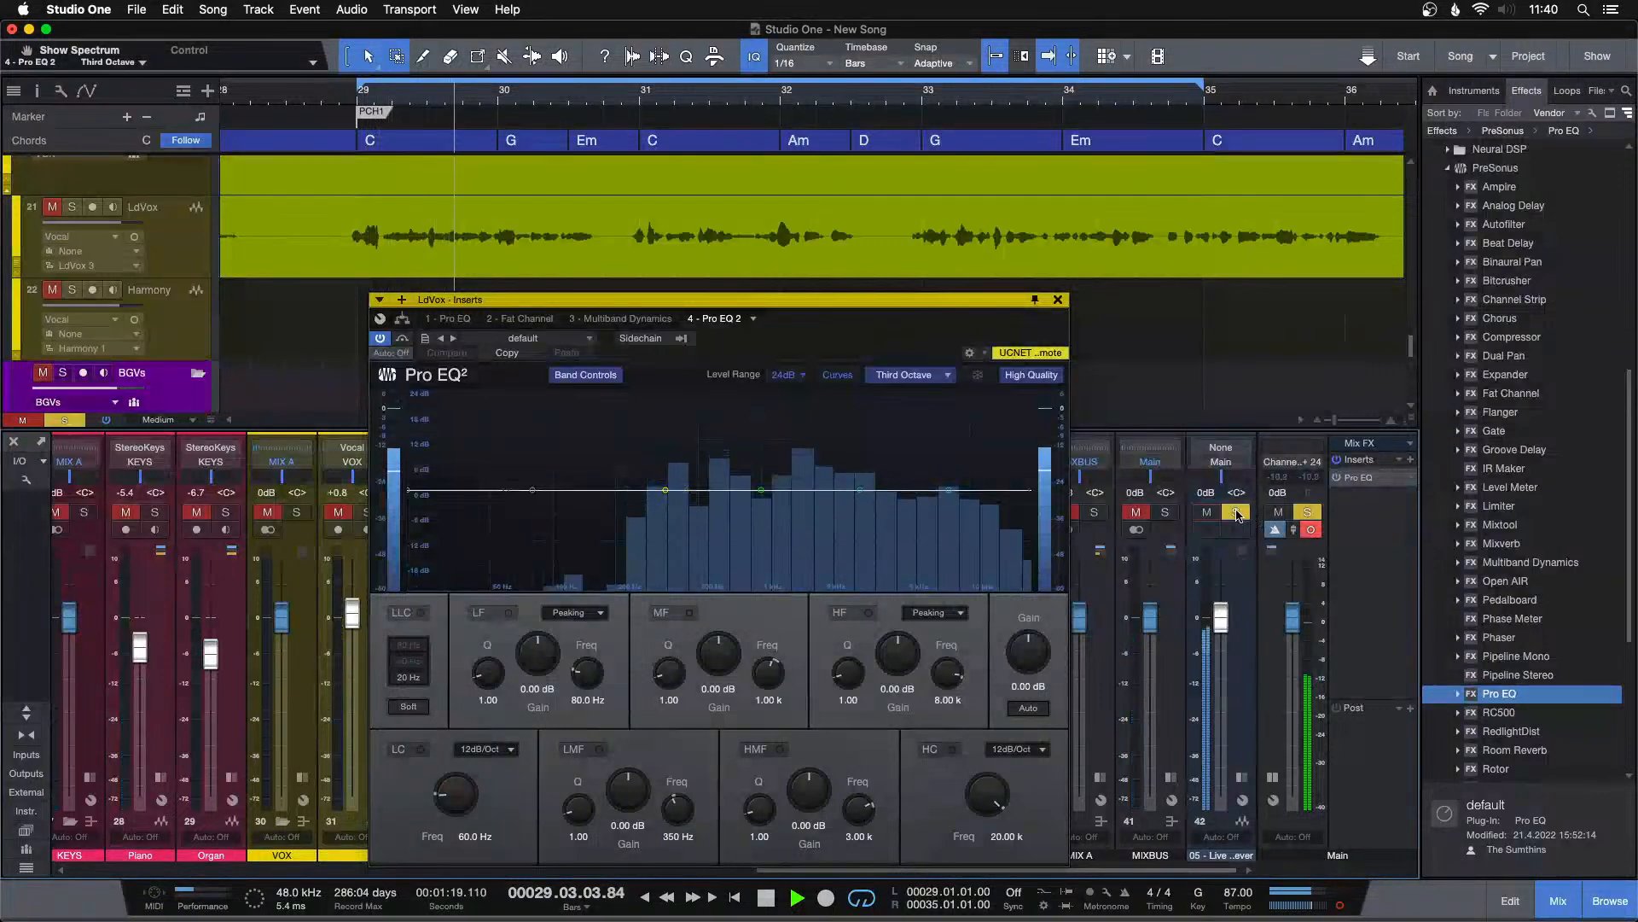
left_click(1236, 514)
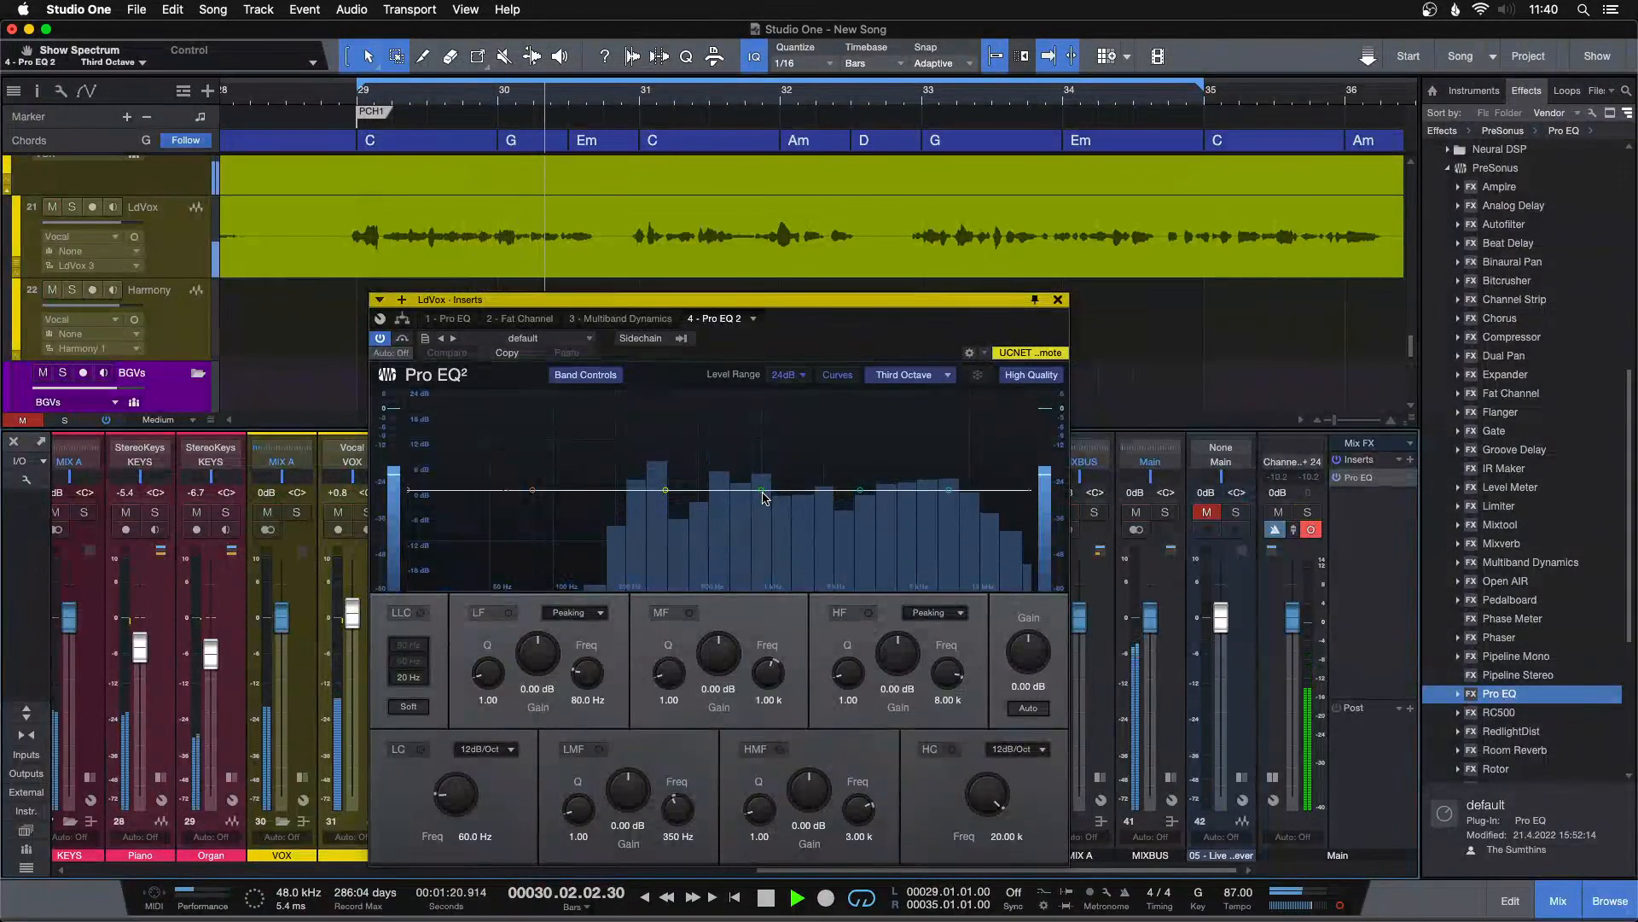
double_click(1363, 478)
left_click(1057, 300)
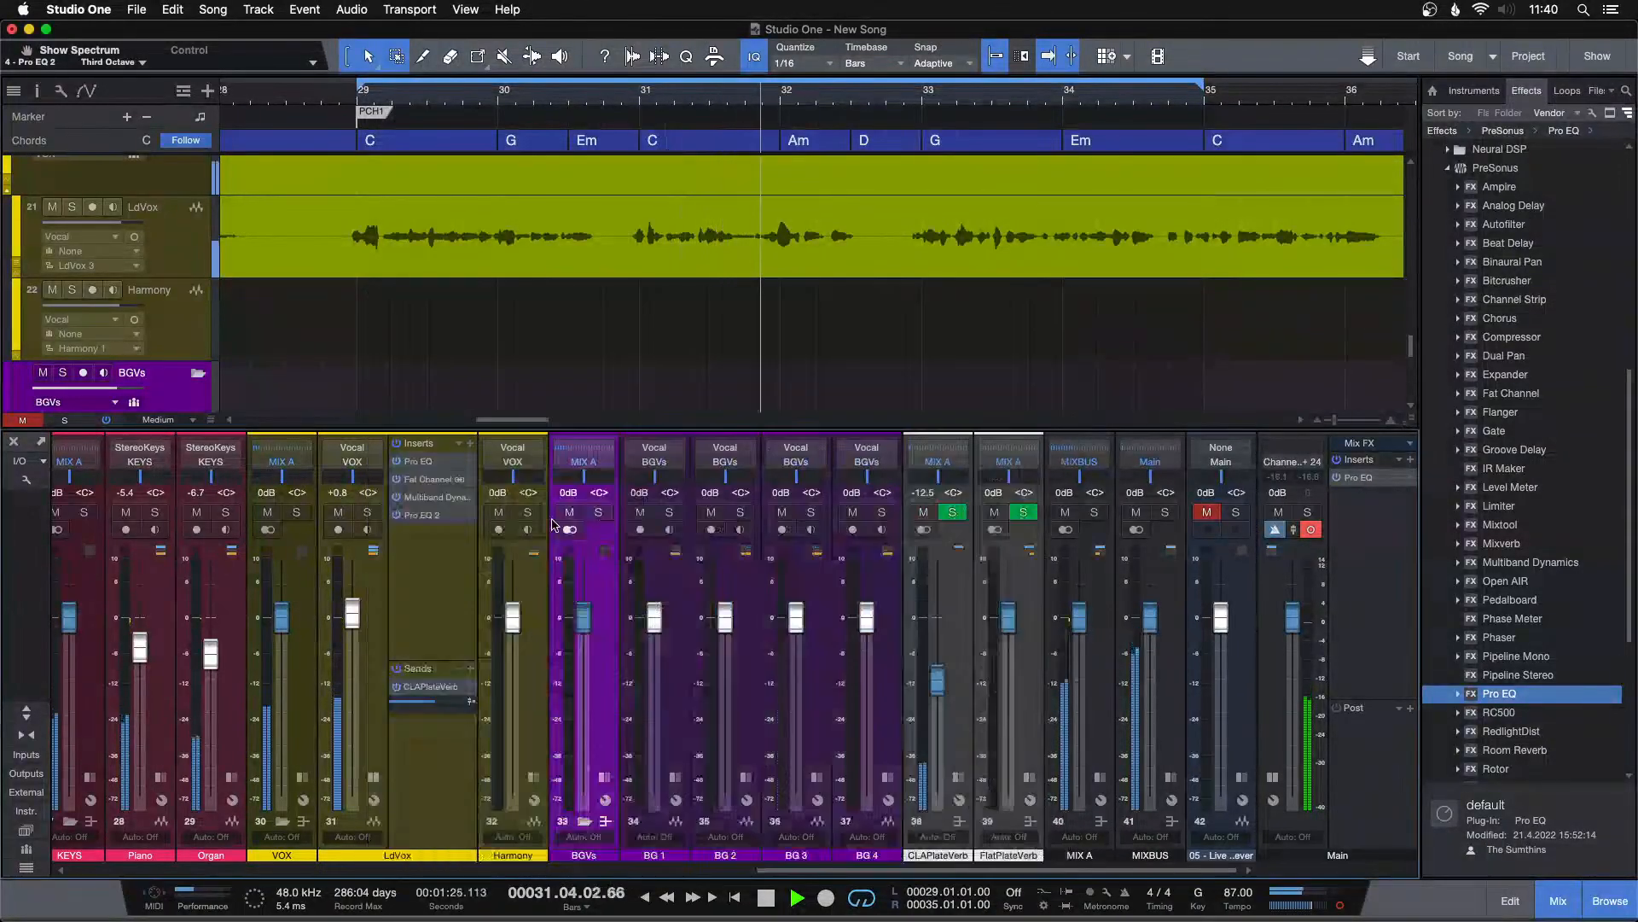
In the LdVox channel's Pro EQ 2, set the MF band to 914 Hz with -0.48 dB gain, replay the loop, and close it.
double_click(420, 516)
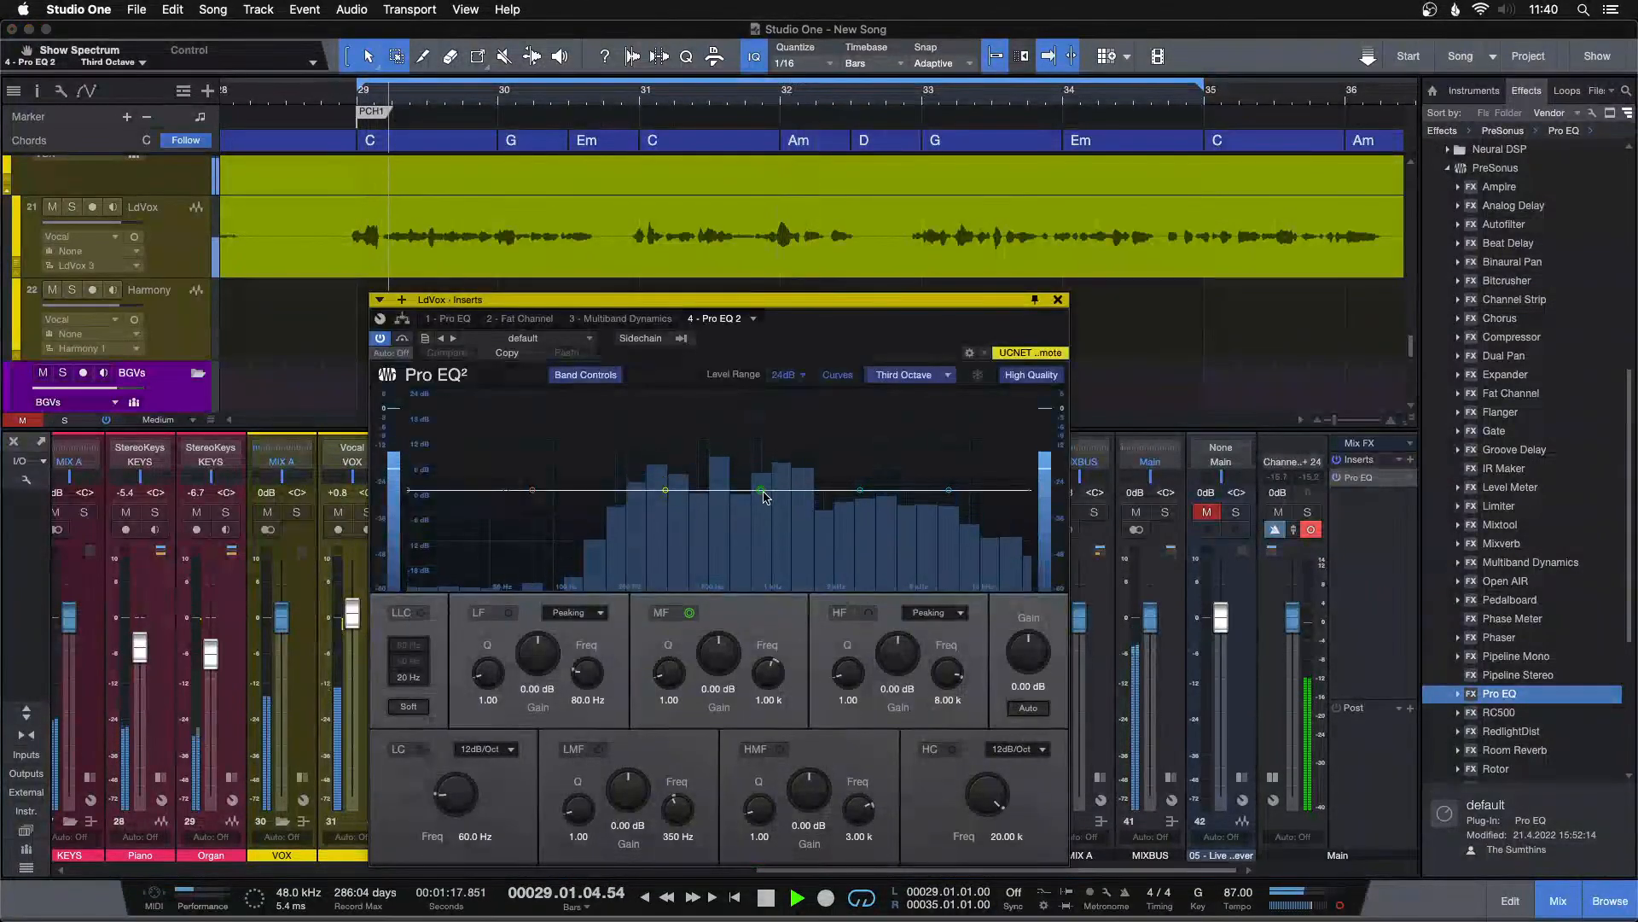
left_click_drag(765, 497, 753, 406)
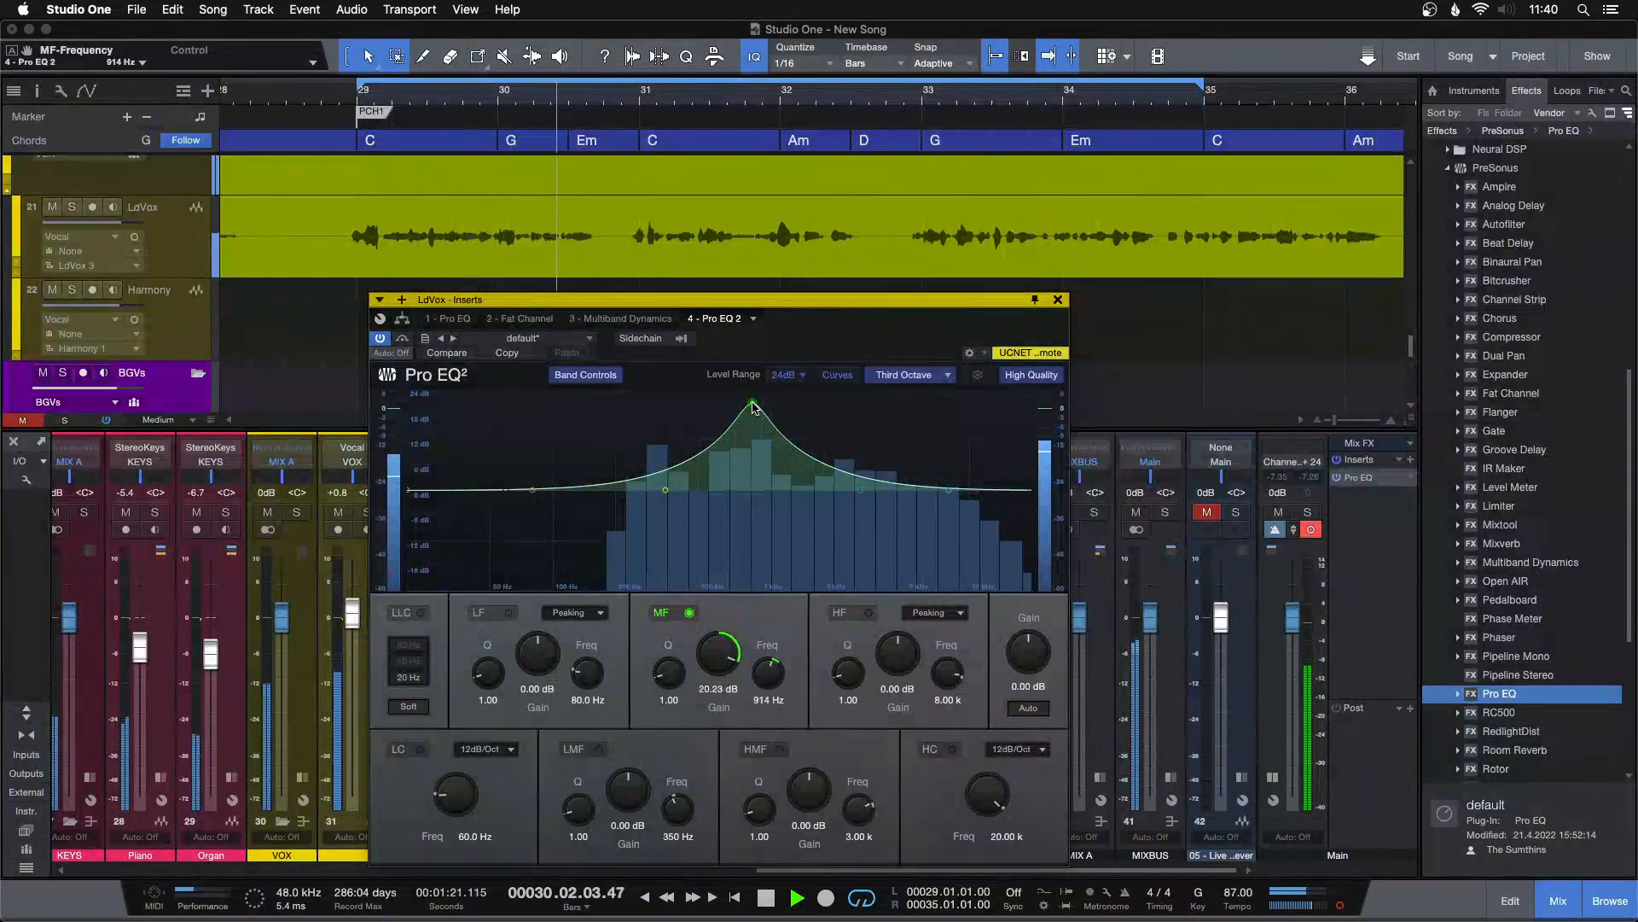
left_click(717, 668, "alt")
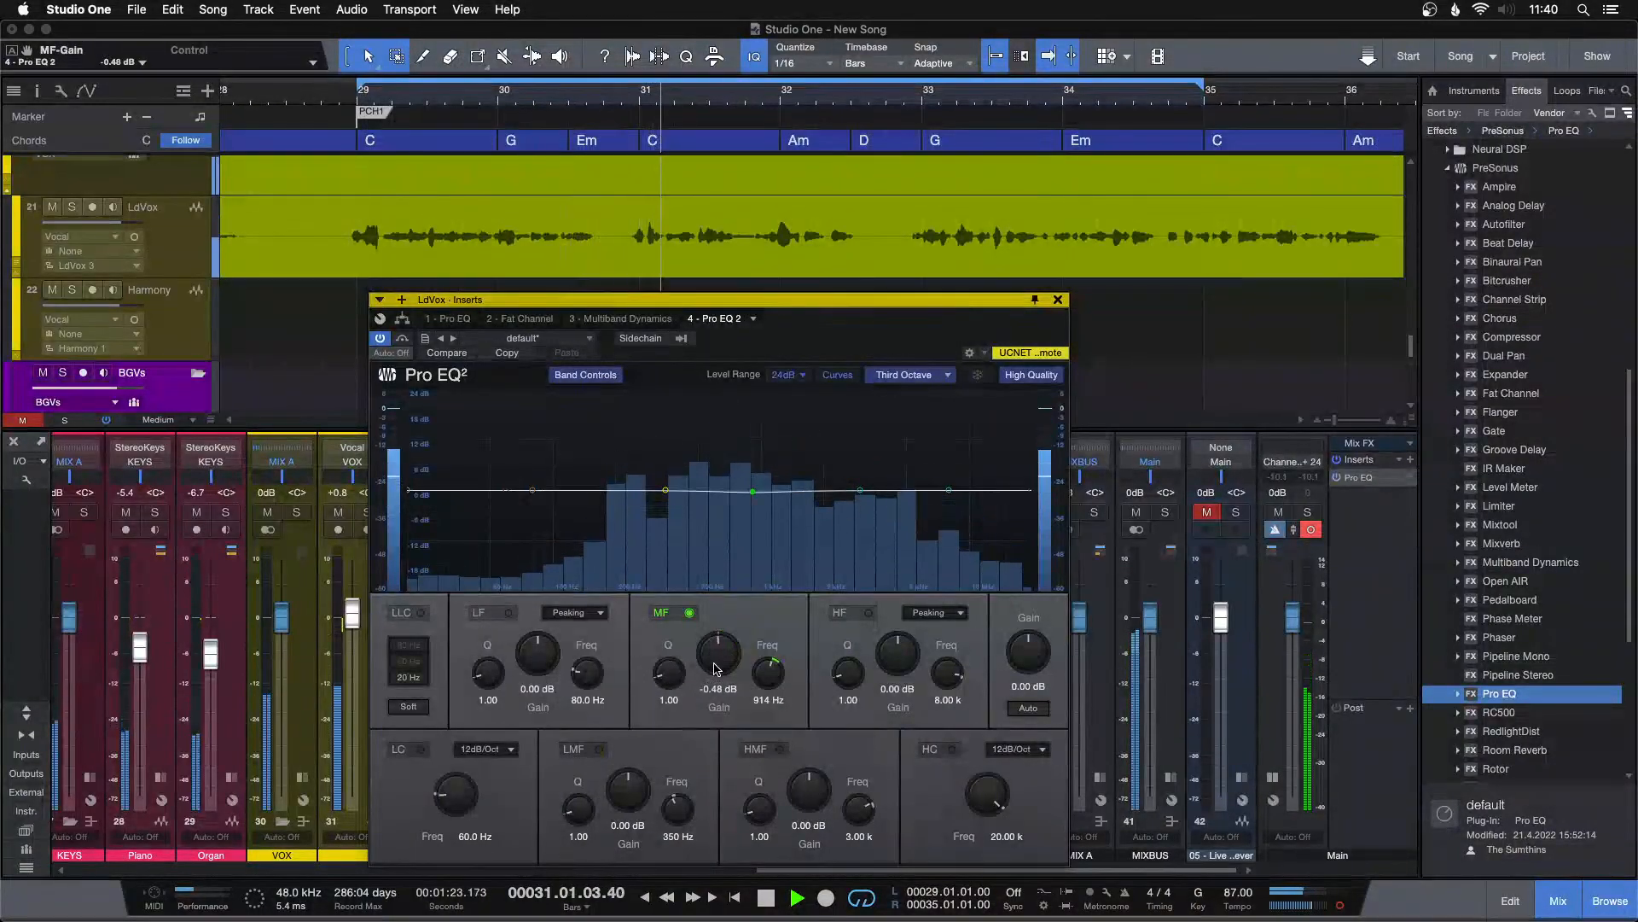
key("space")
key("space")
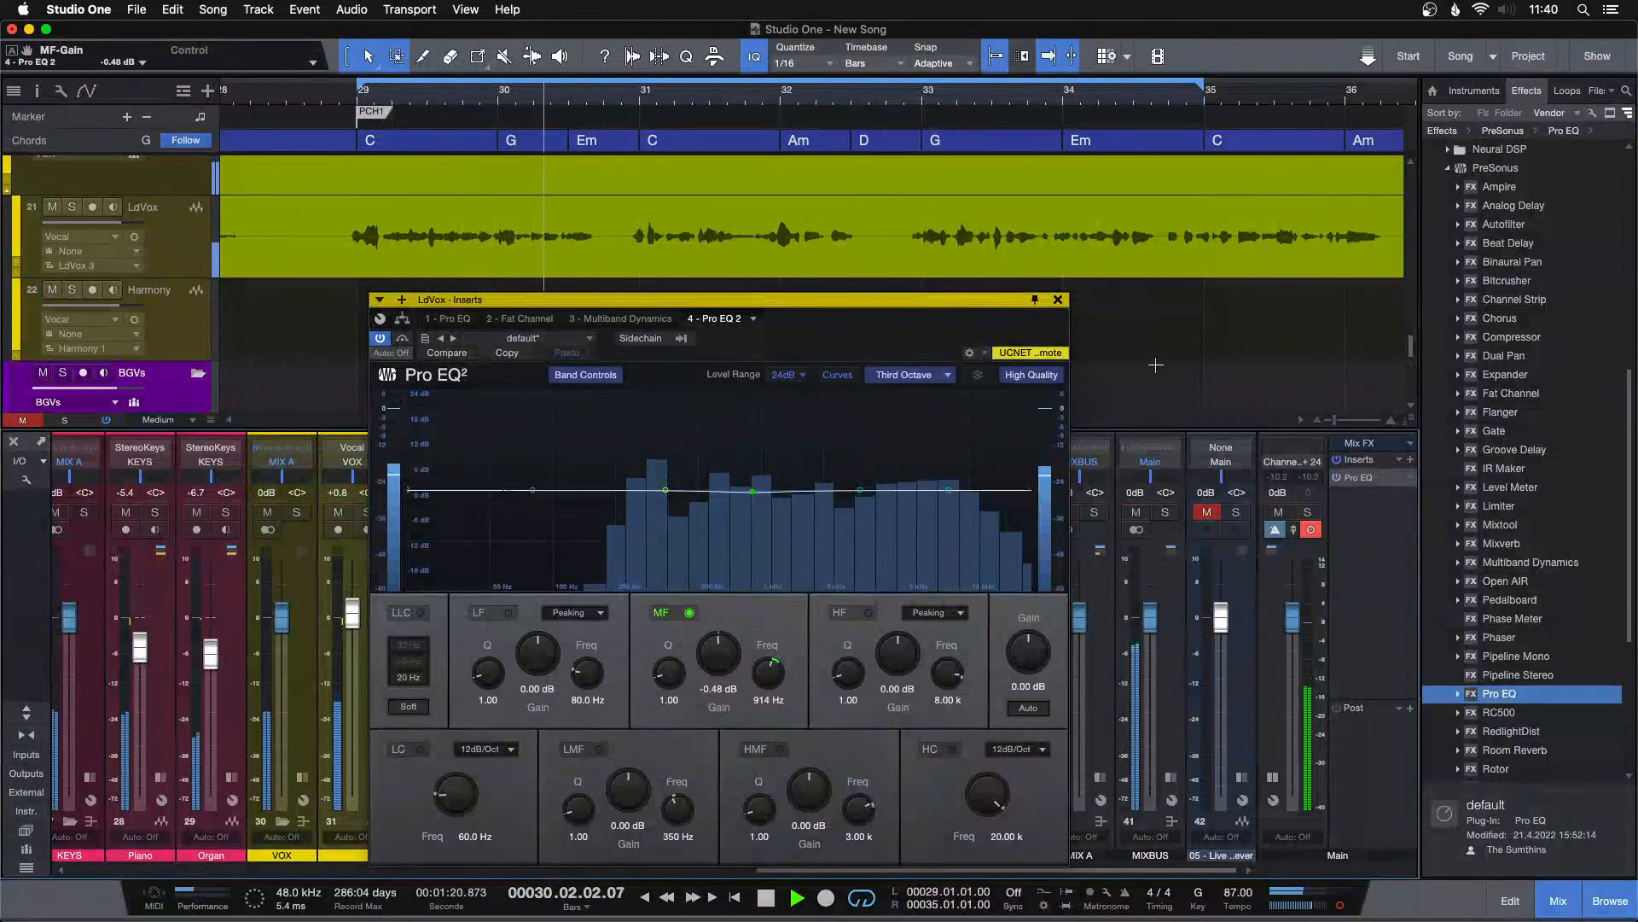
left_click(1058, 299)
Stop playback and shift the Main Pro EQ's band down with the high cut at 1.02 kHz and the low cut at 480 Hz, and close it.
key("space")
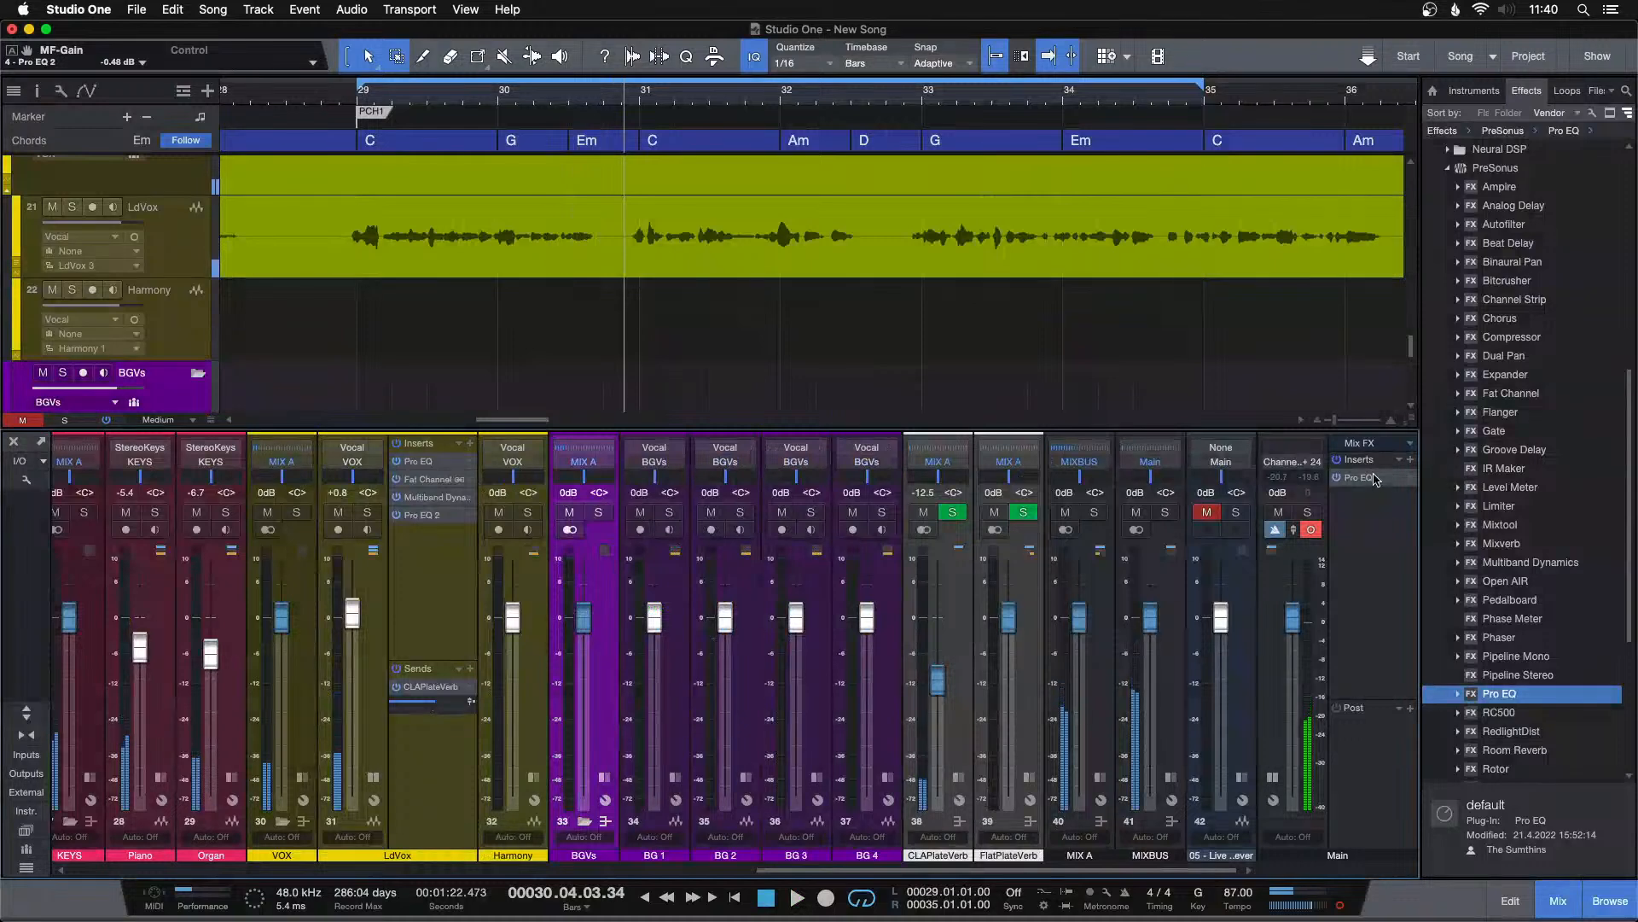
left_click(1374, 478)
left_click_drag(826, 495, 763, 501)
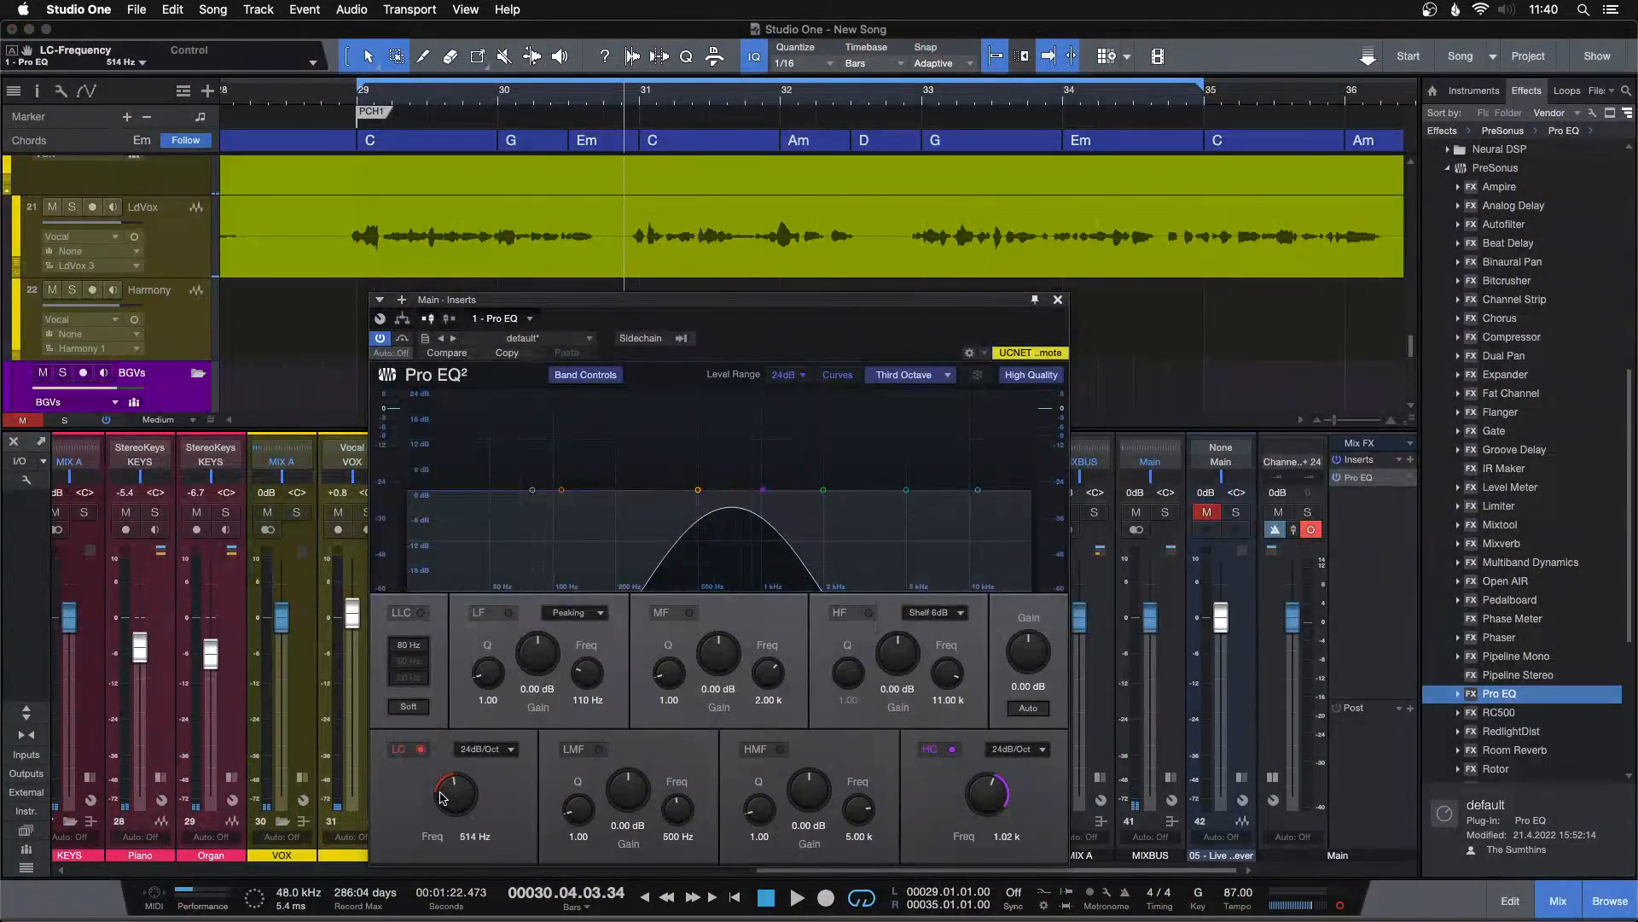
scroll(442, 798, "down", 2)
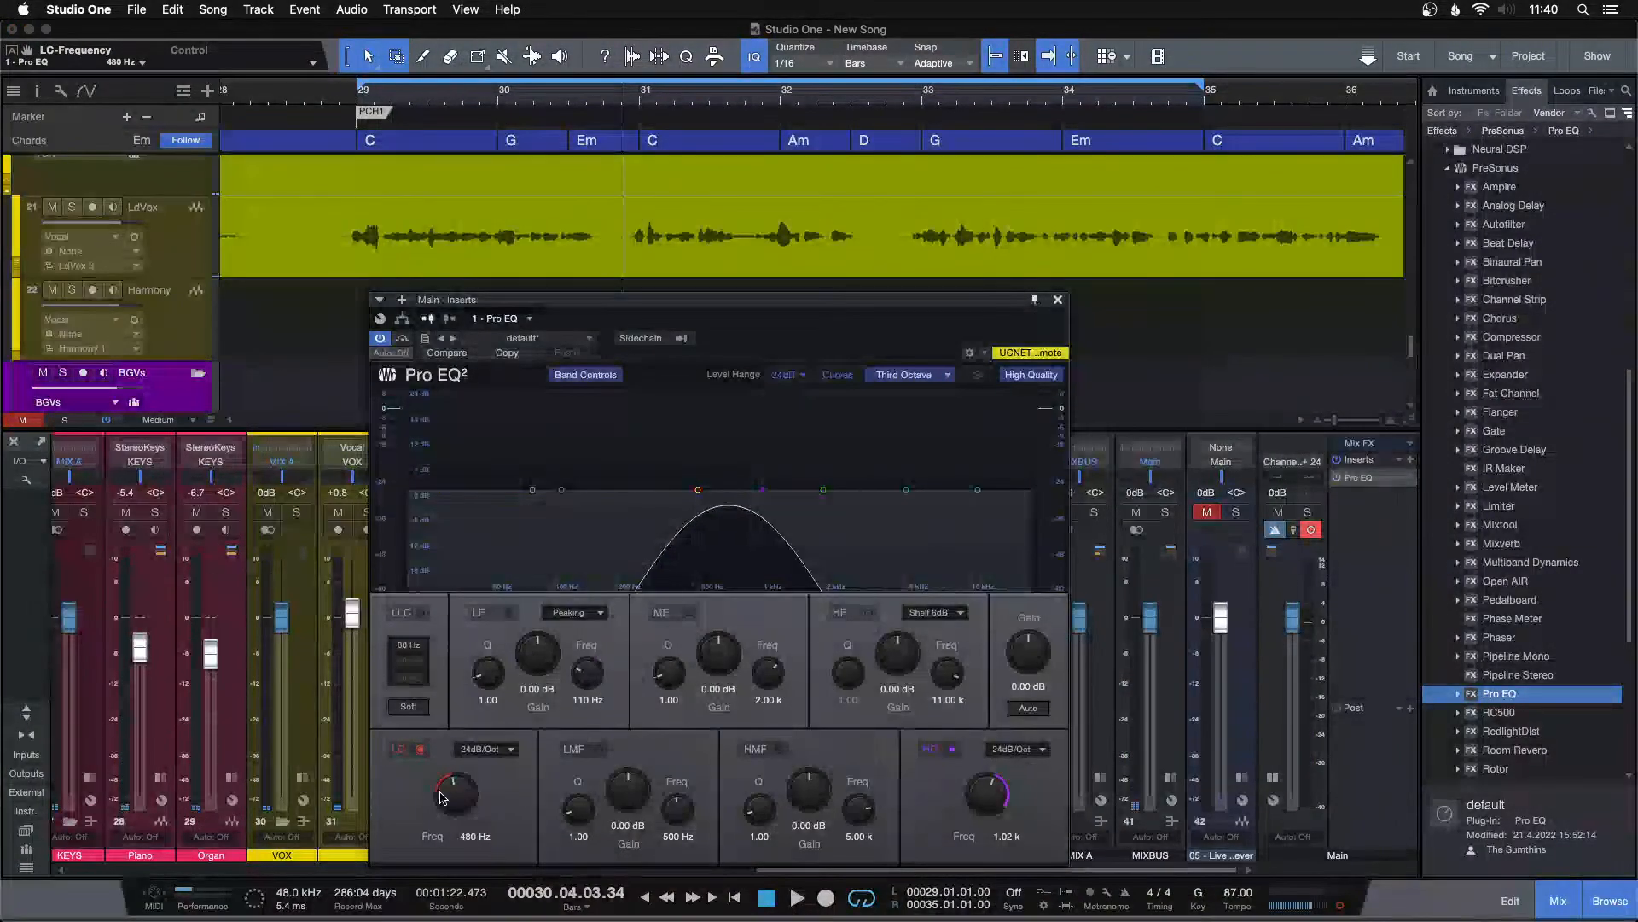
left_click(1058, 300)
Play the loop in mono and compare the mix with the channel 42 reference by soloing it twice.
key("space")
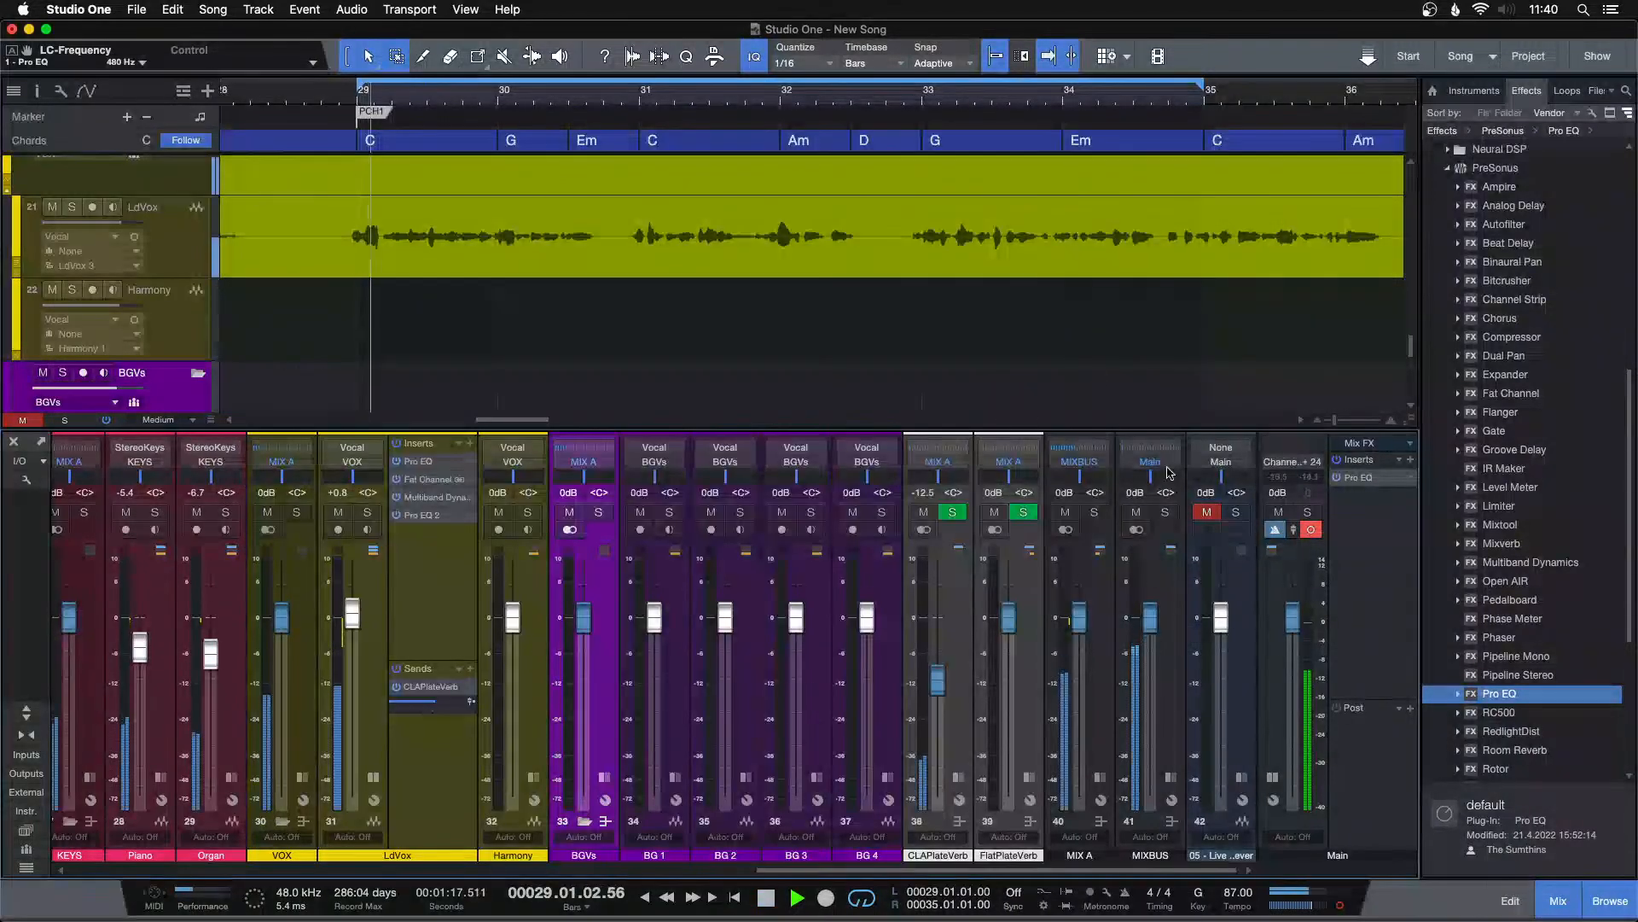
left_click(1237, 515)
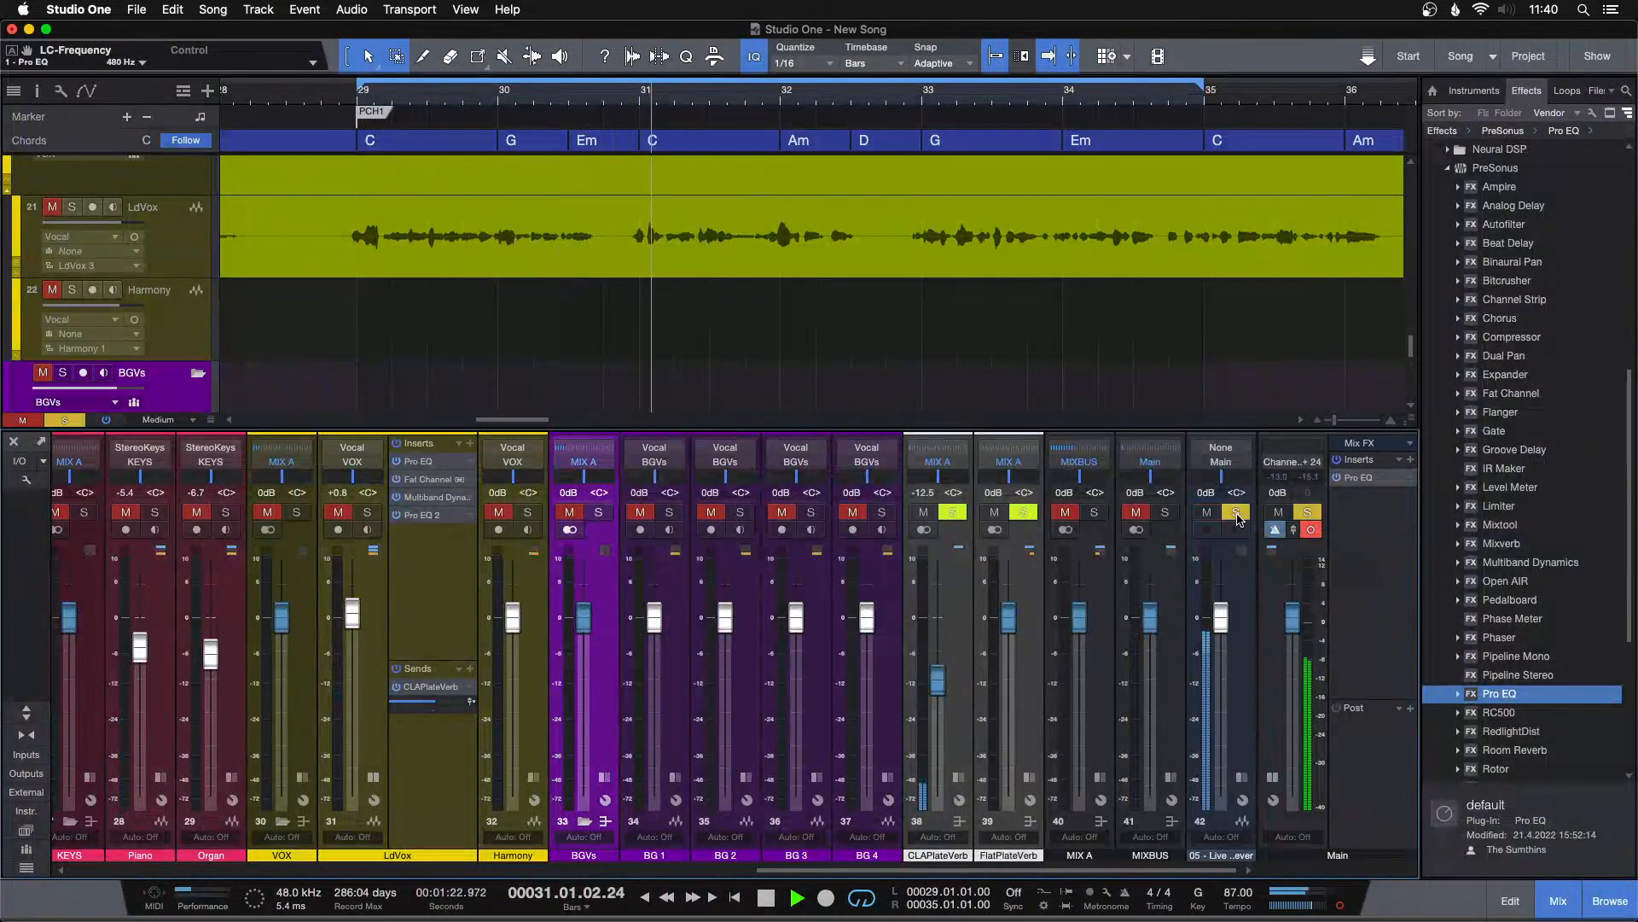
left_click(1237, 514)
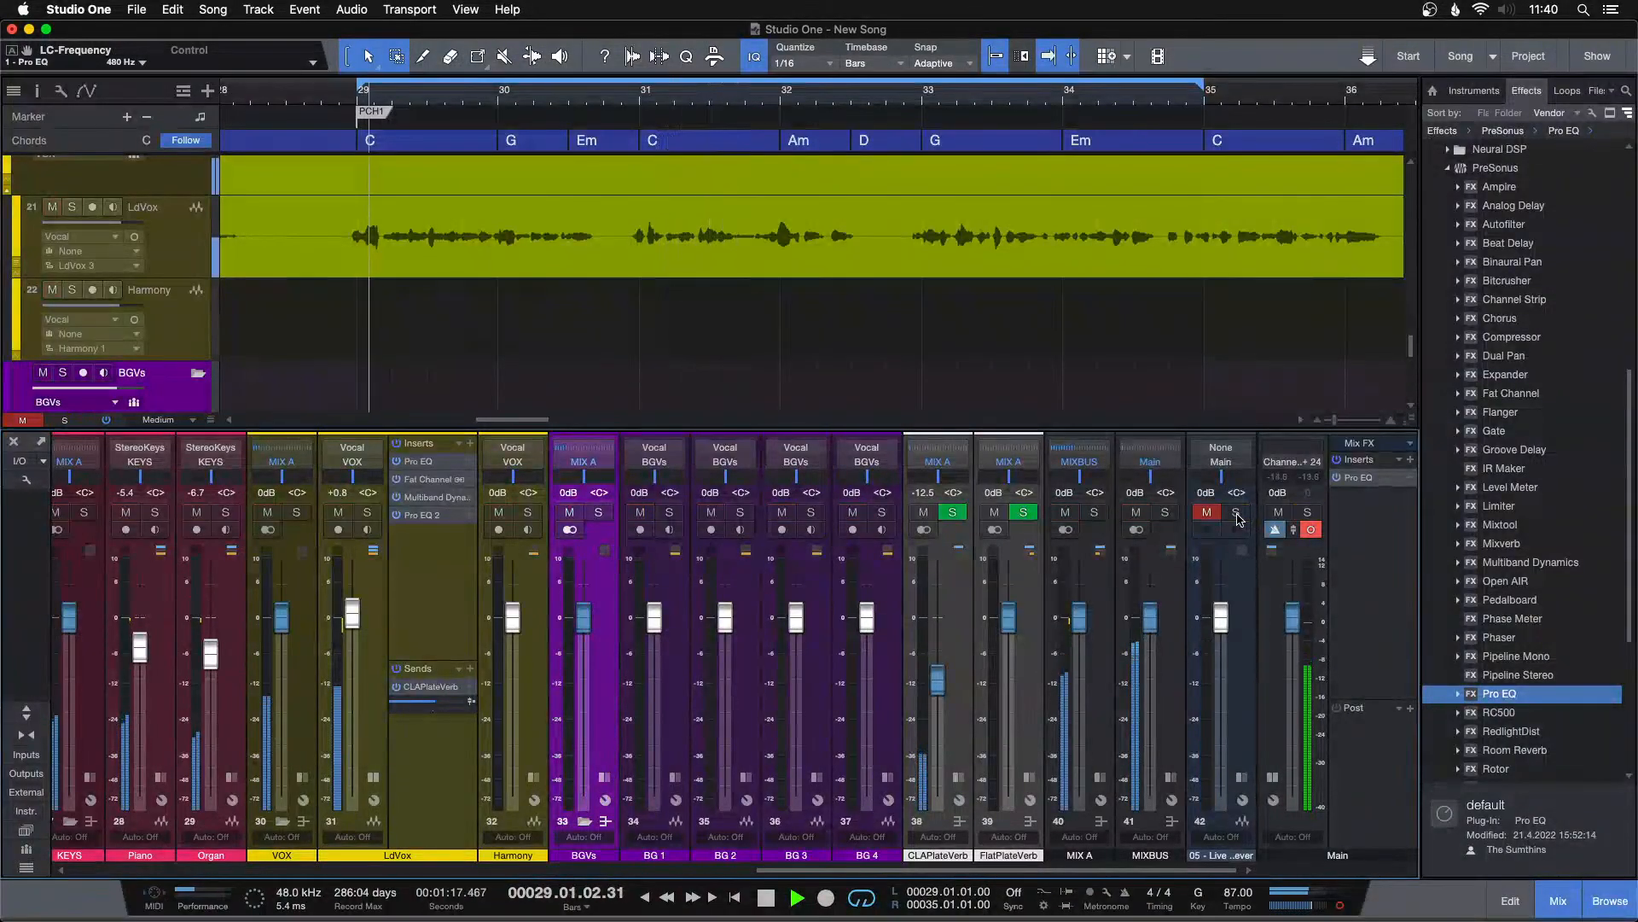
left_click(1237, 515)
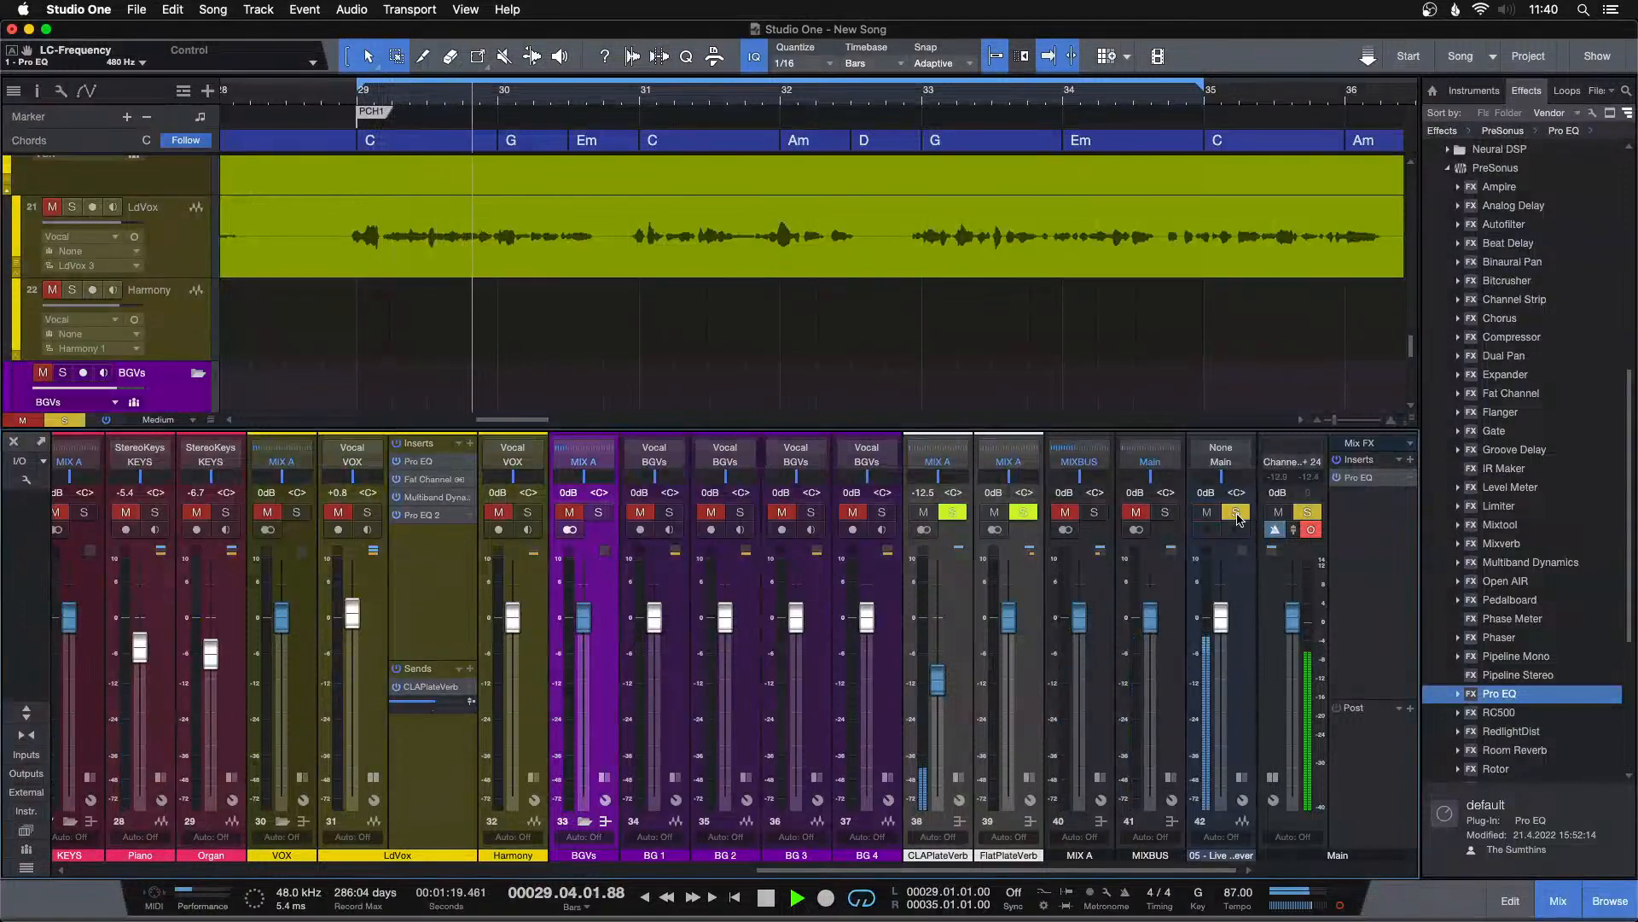
left_click(1237, 515)
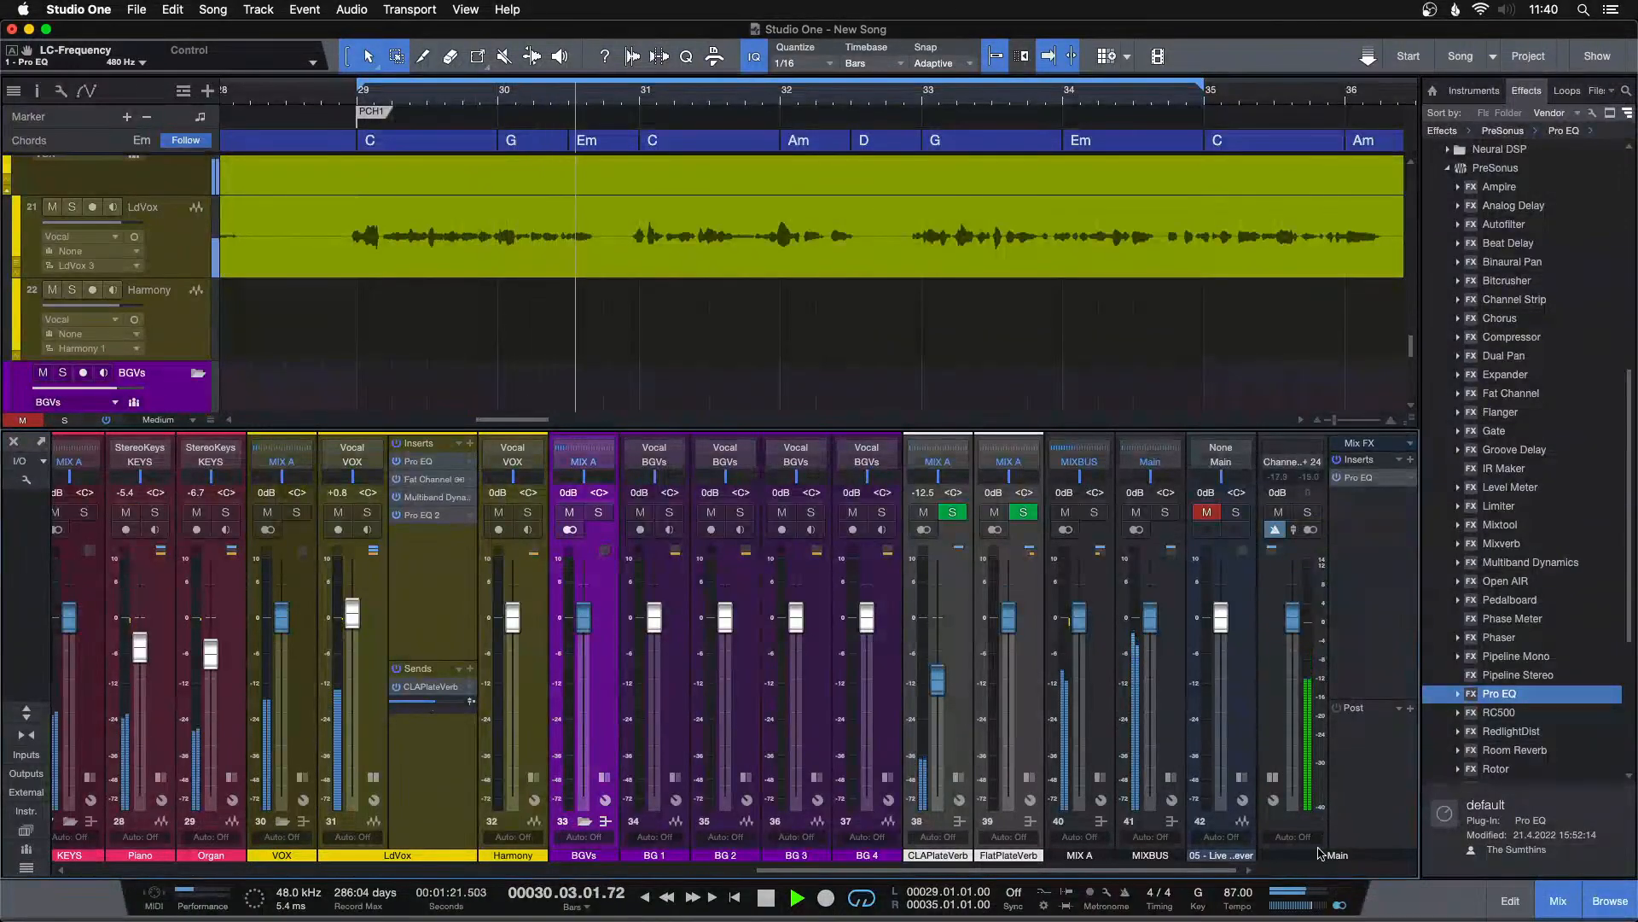
Compare the mix with the soloed channel 42 reference in stereo, return the Main output to mono, and stop playback.
left_click(1237, 514)
left_click(1237, 514)
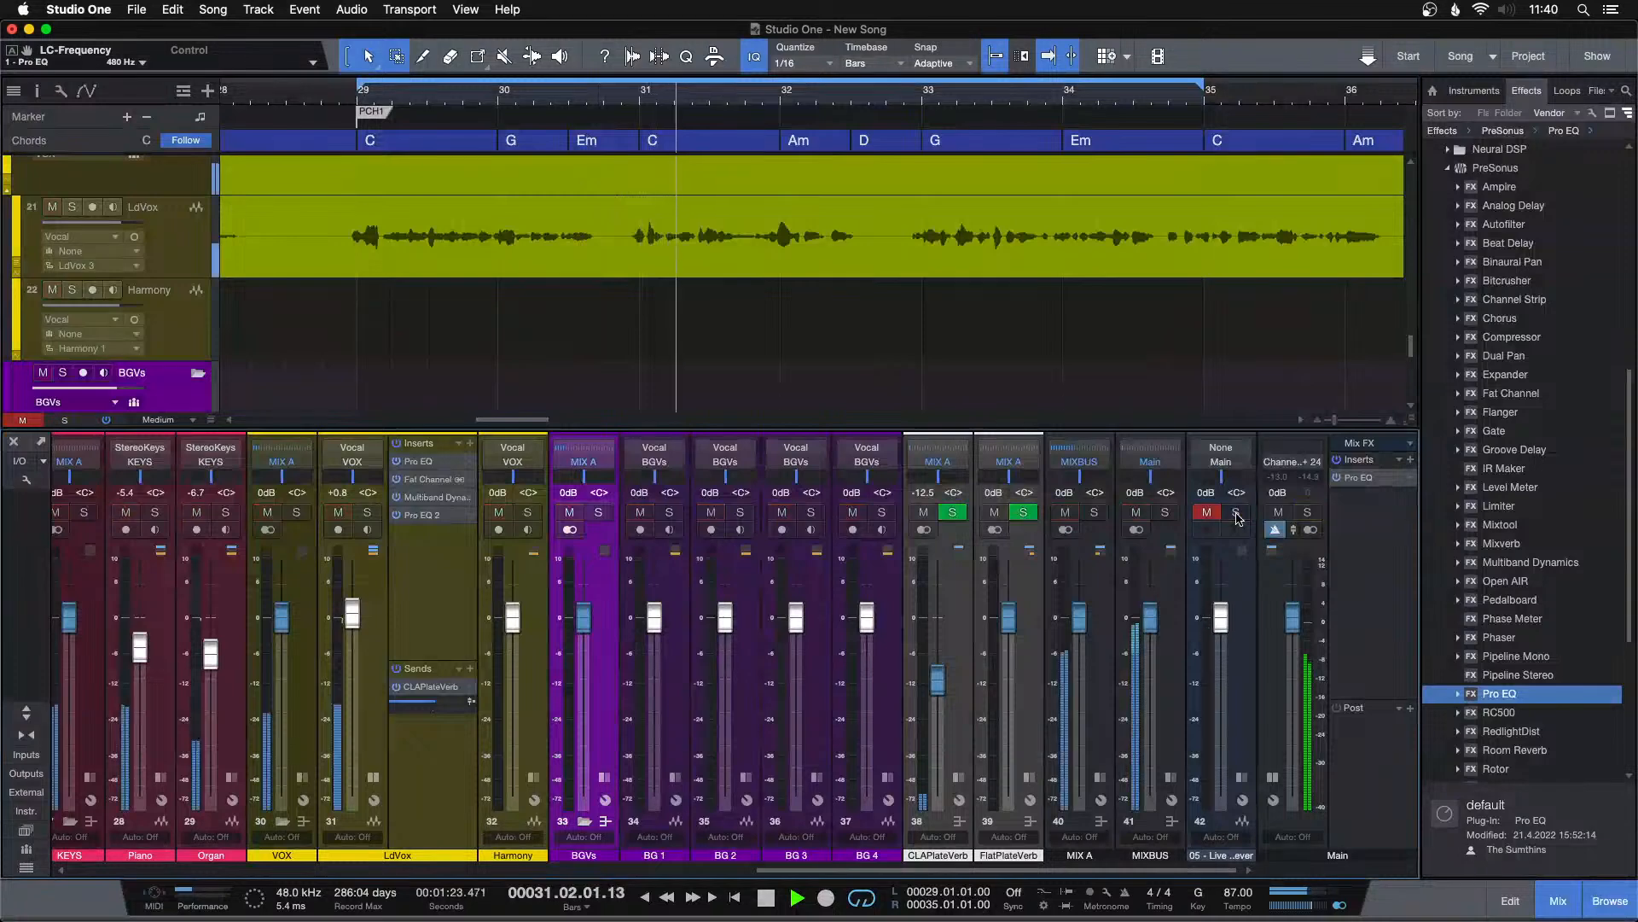
left_click(1311, 529)
key("space")
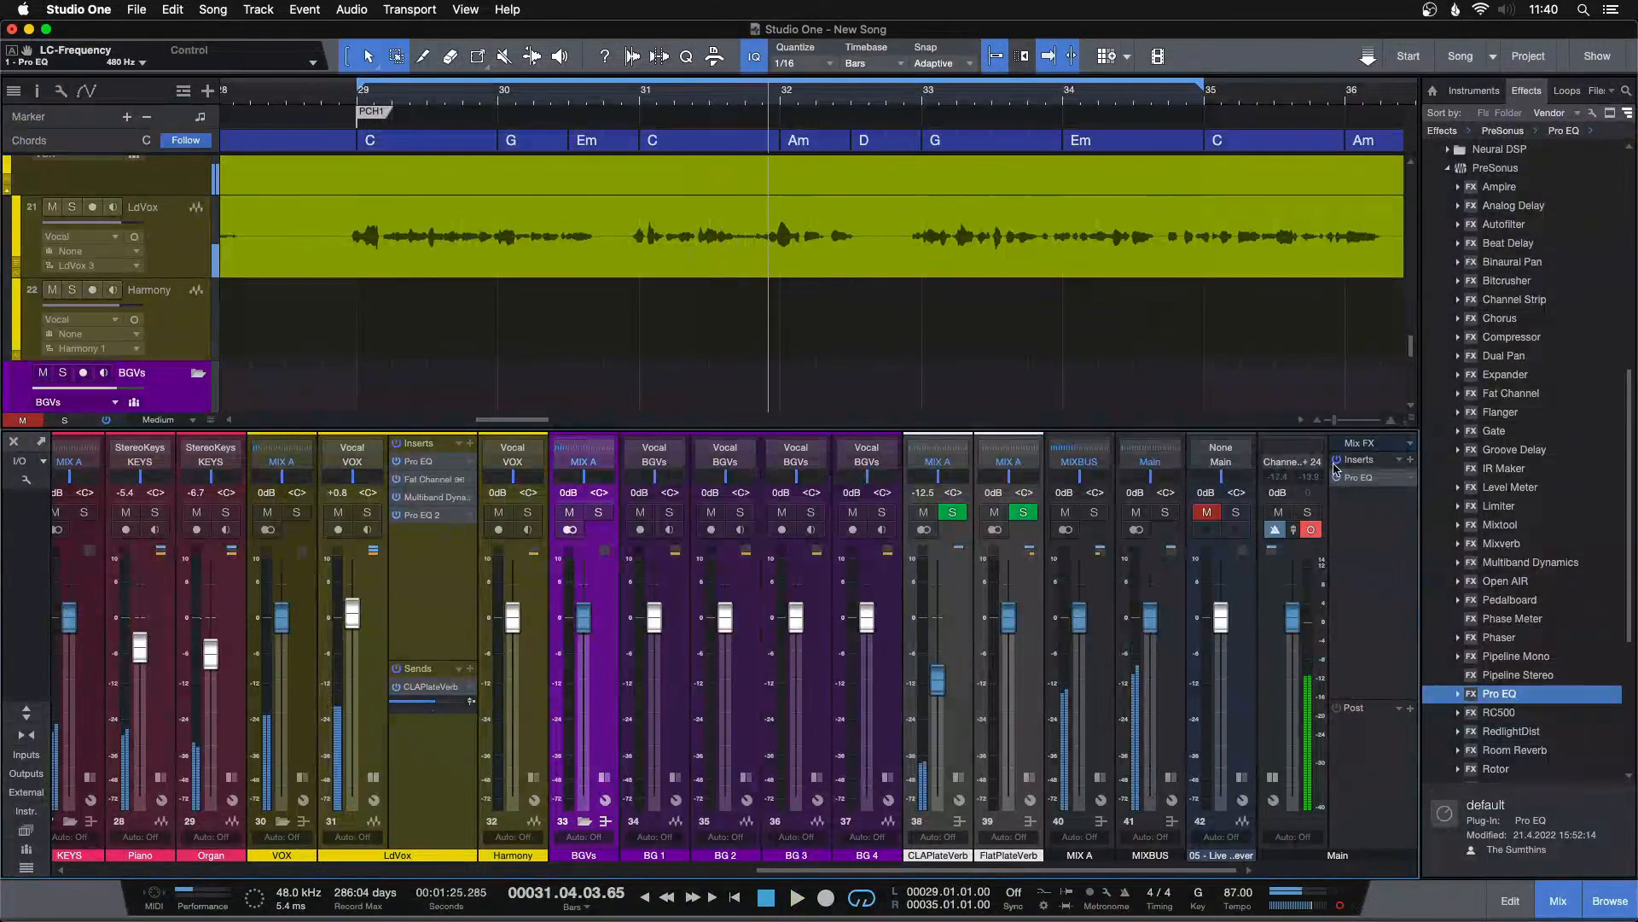
Shift the Main Pro EQ's band down with the high cut at 500 Hz and the low cut at 195 Hz.
double_click(1358, 477)
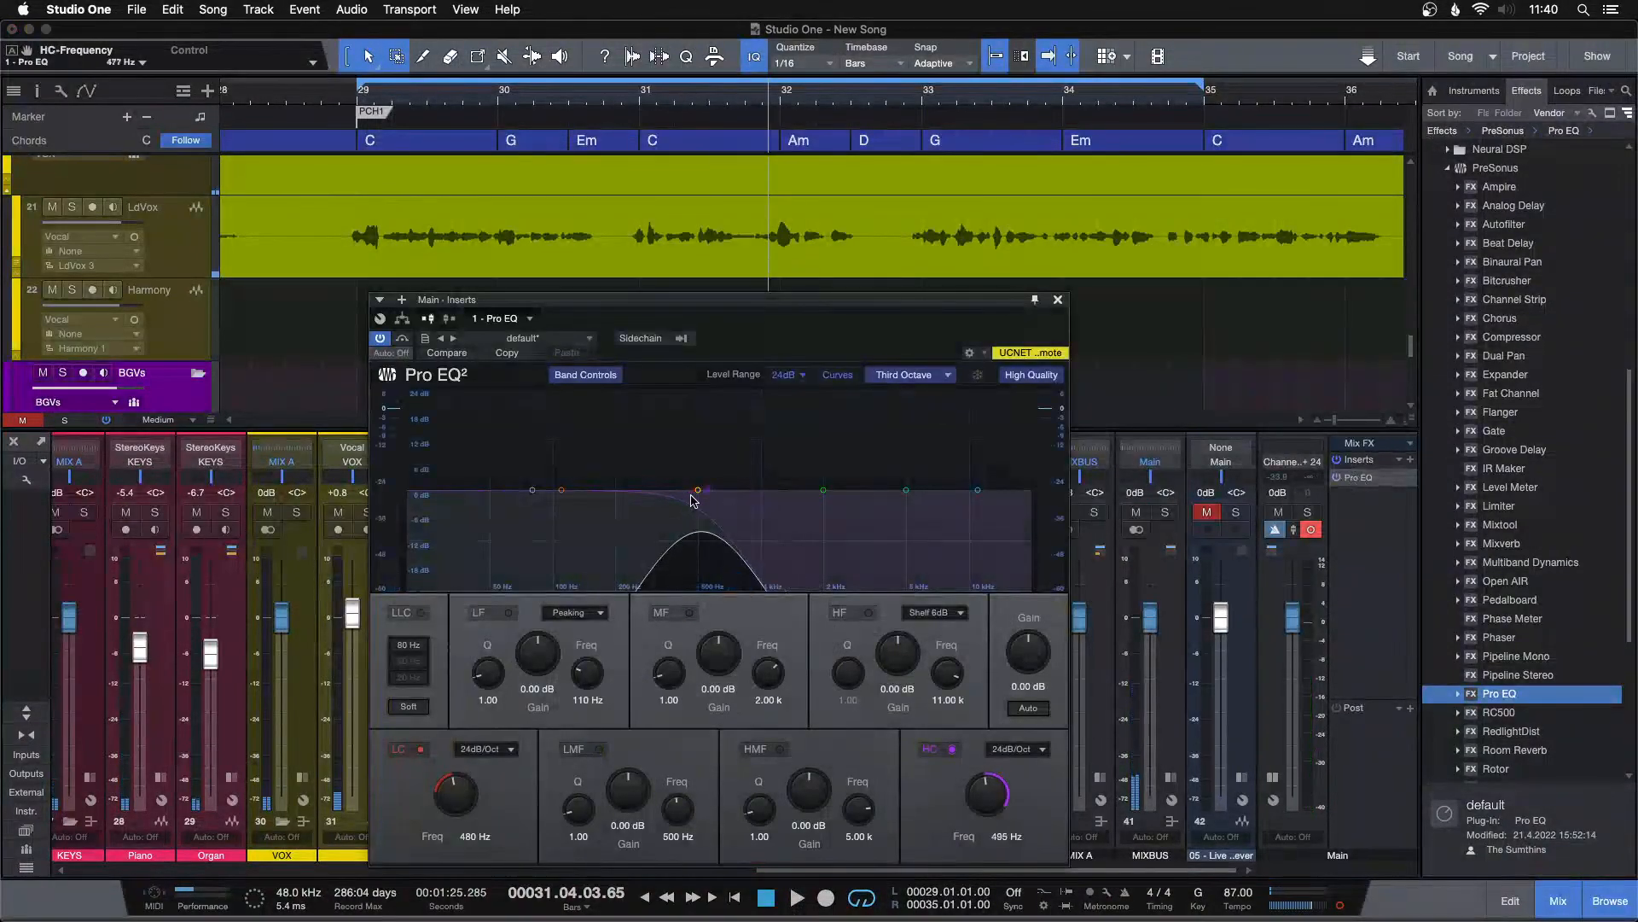
left_click_drag(692, 500, 699, 500)
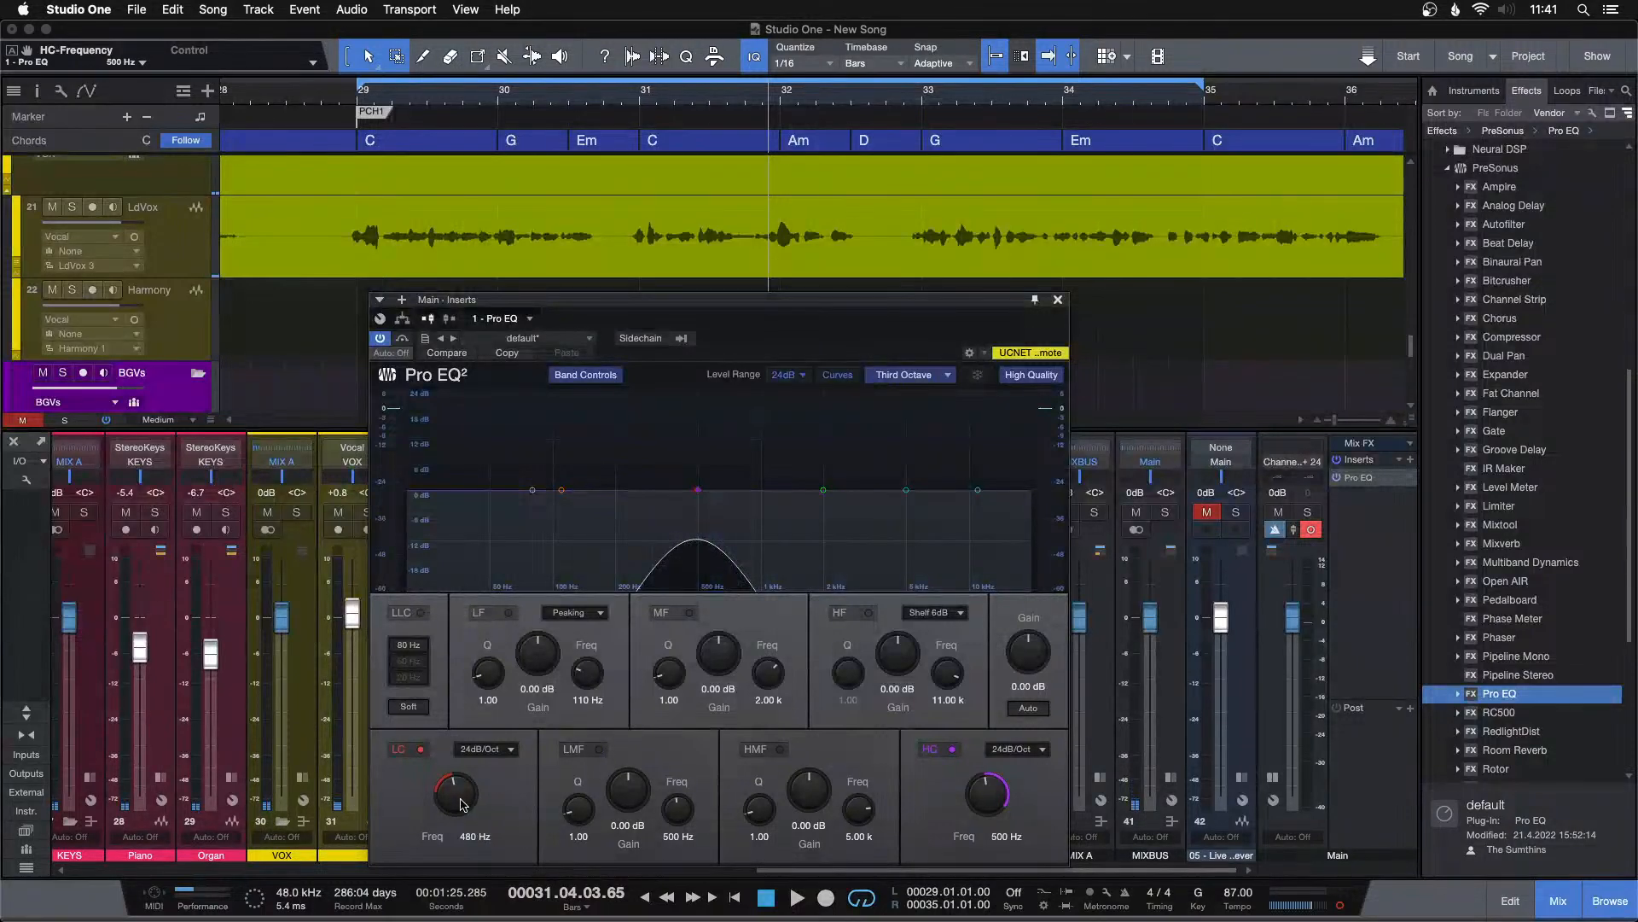
scroll(461, 803, "down", 5)
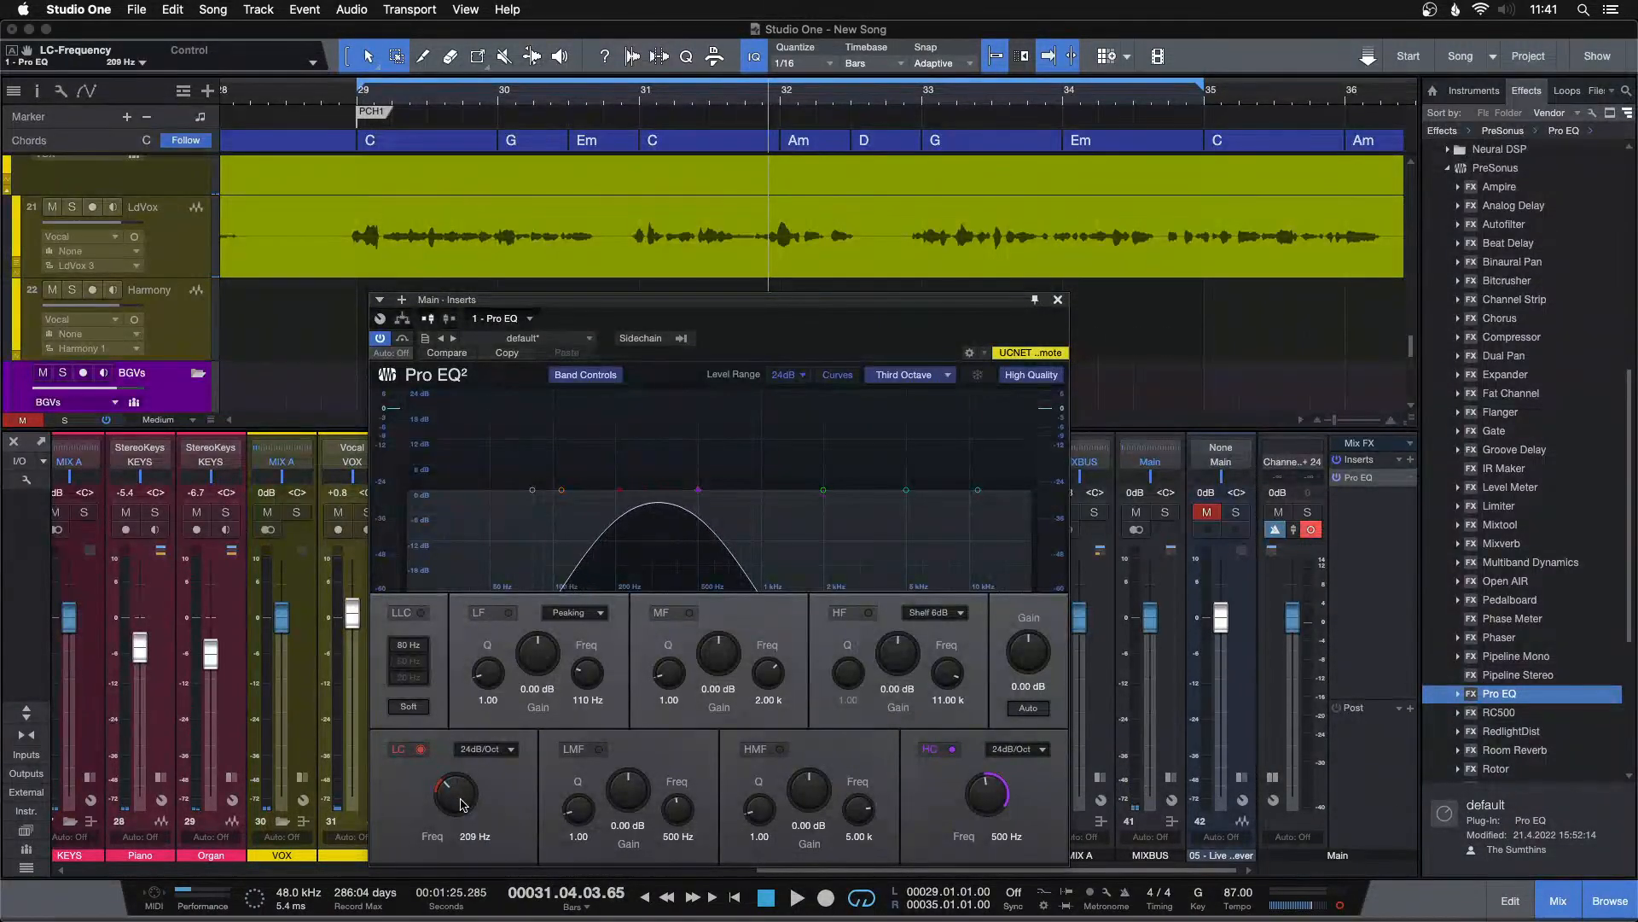
scroll(462, 803, "down", 1)
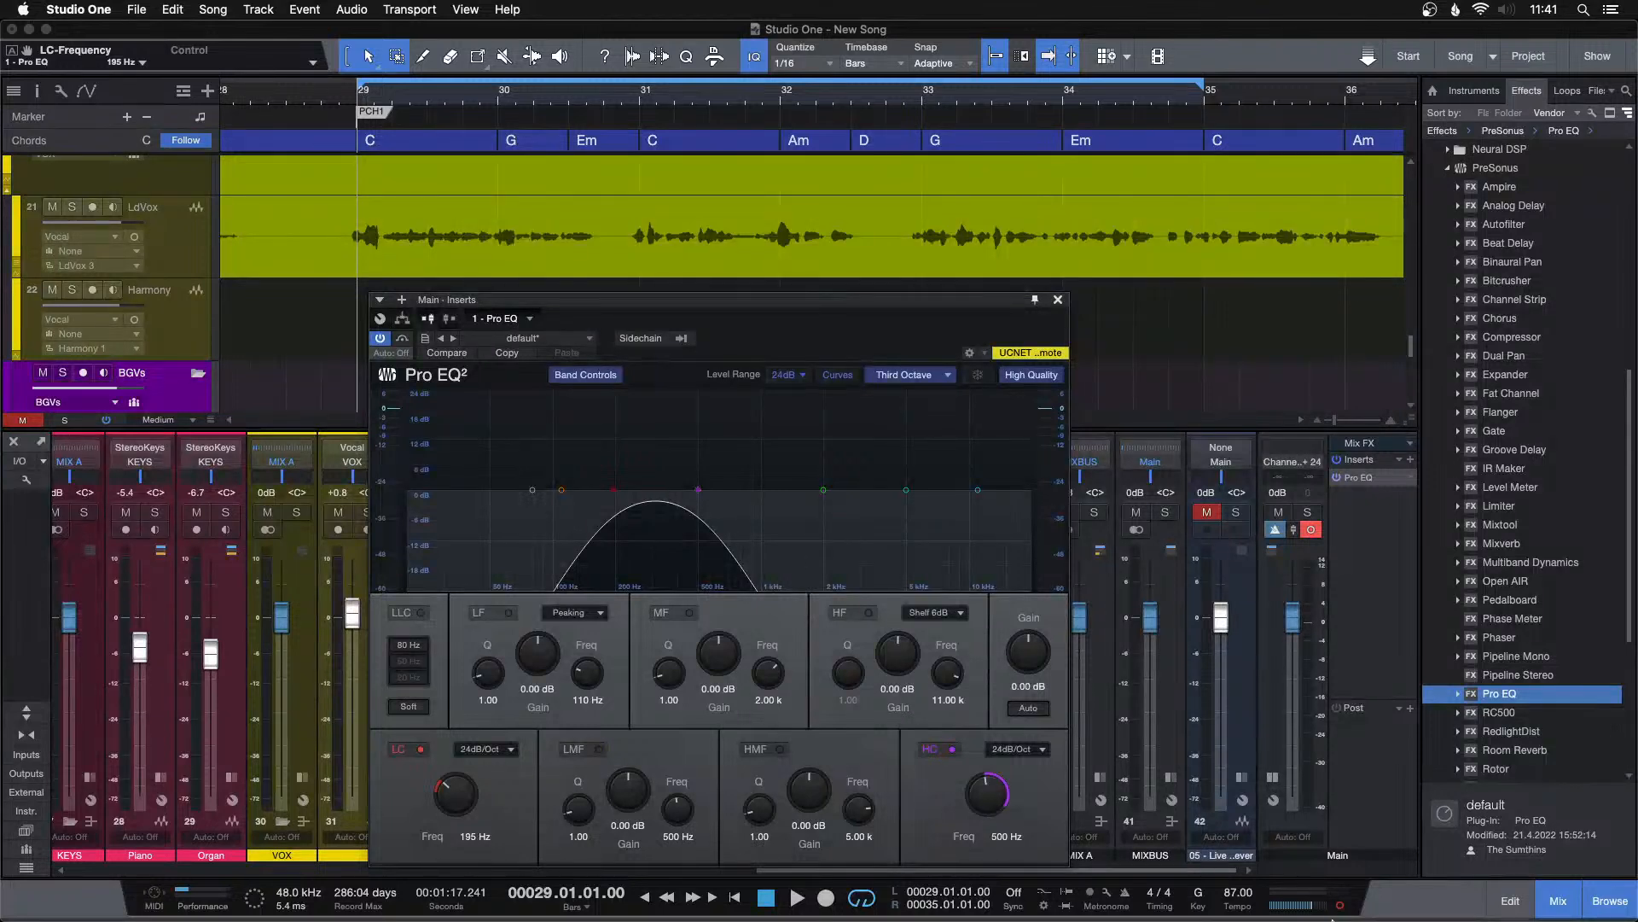
Play the loop in mono, repeatedly compare the mix with the soloed channel 42 reference, close the Main Pro EQ, and stop playback.
key("space")
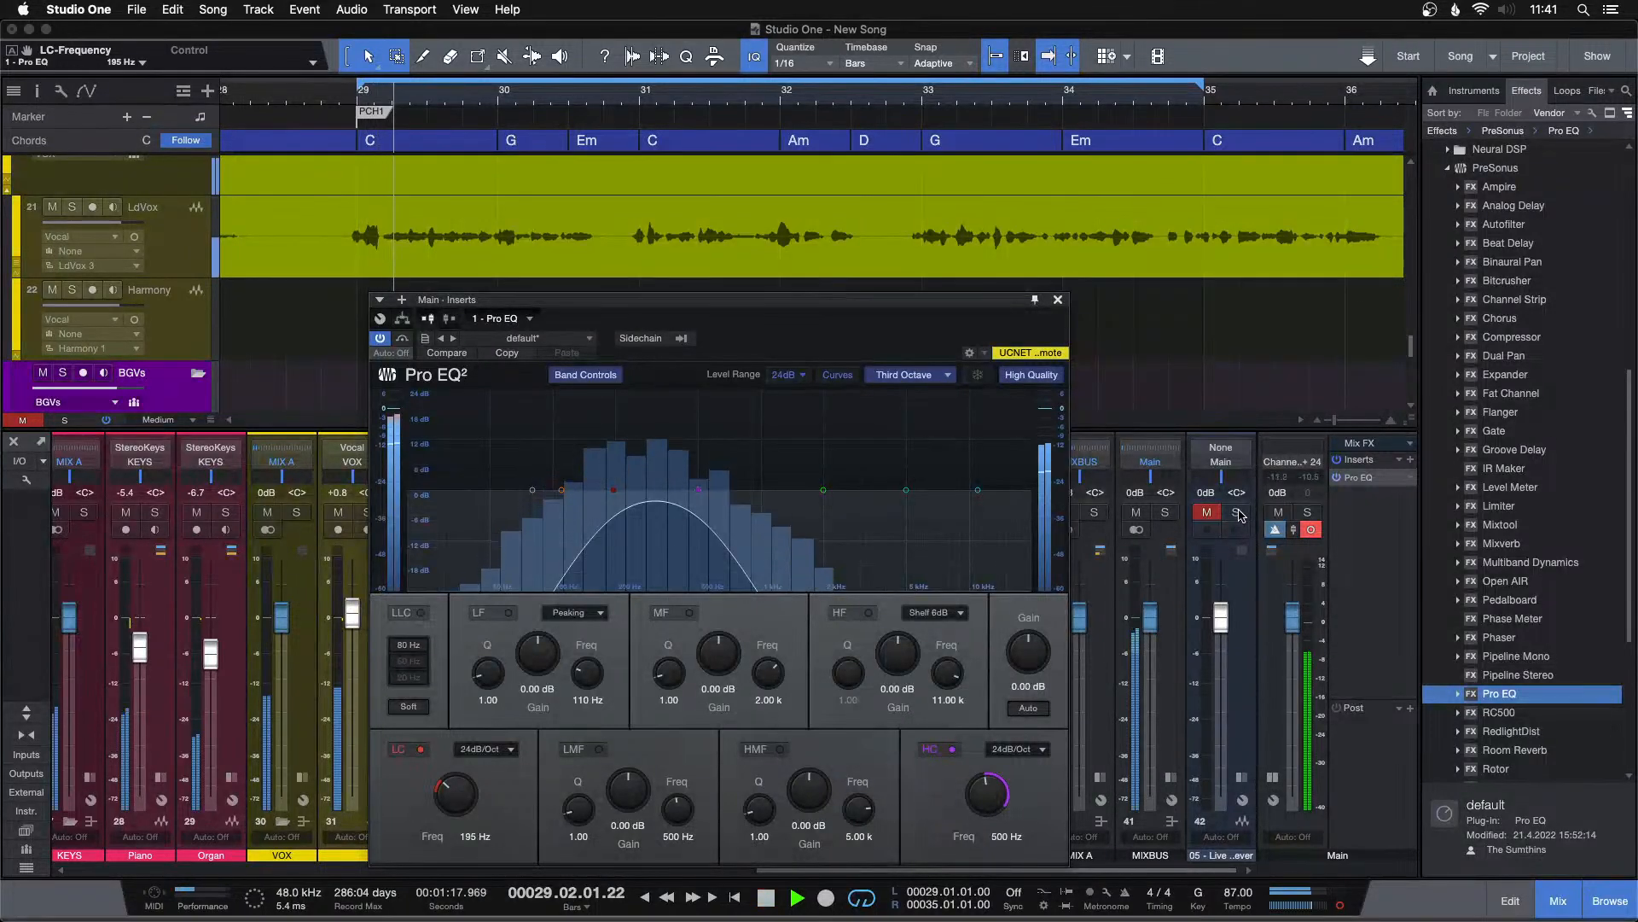
left_click(1237, 513)
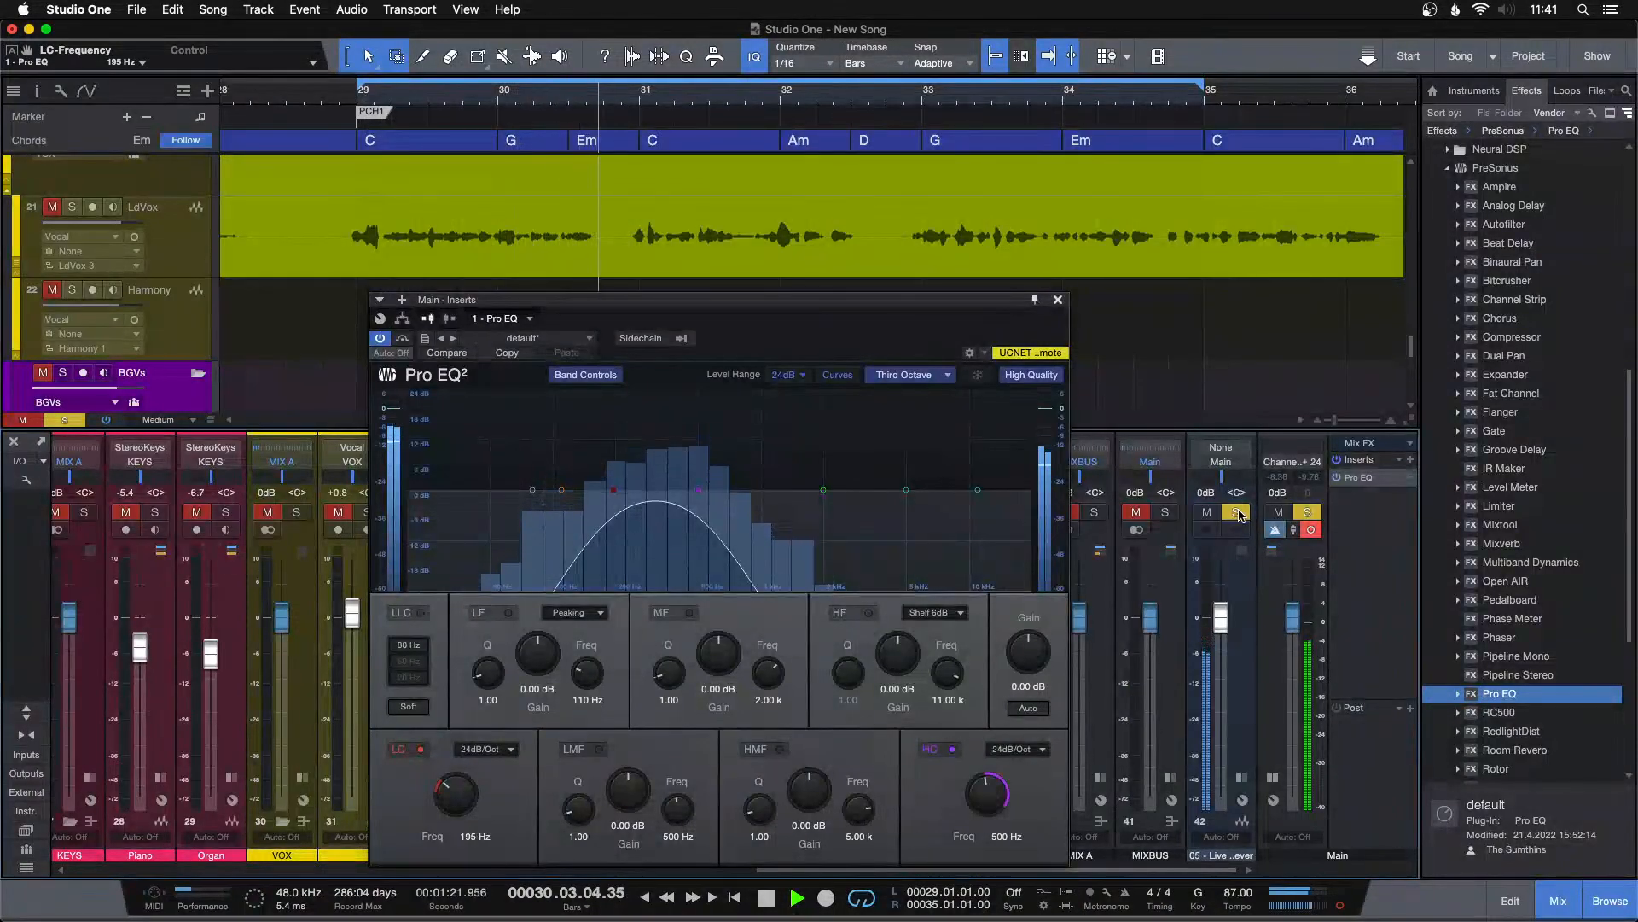
left_click(1238, 513)
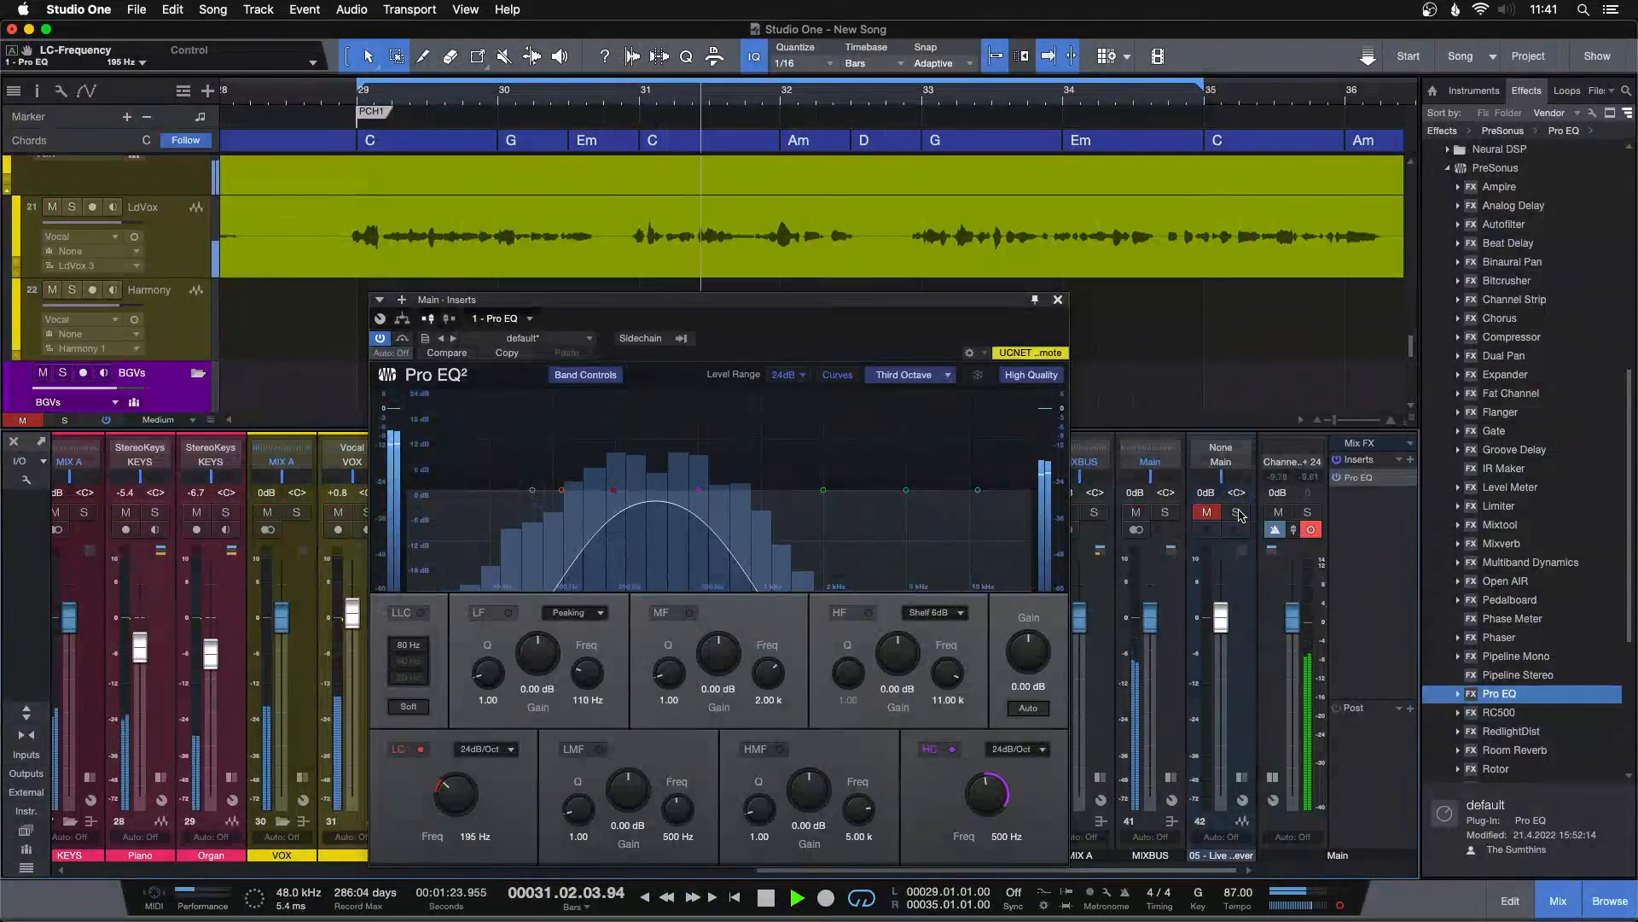
left_click(1237, 513)
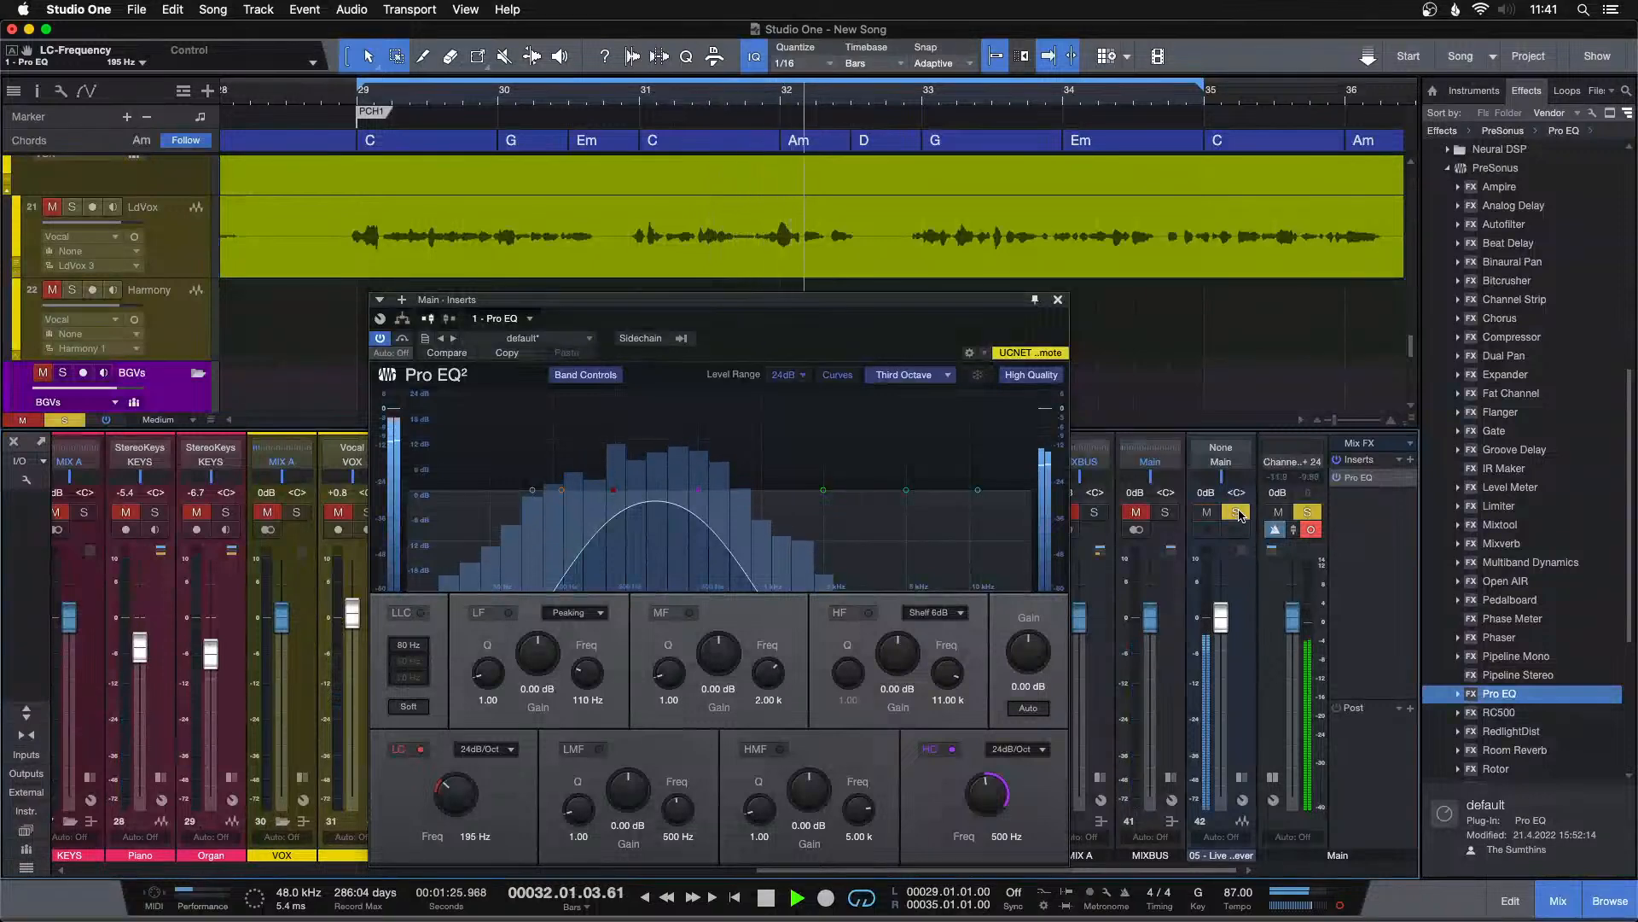
left_click(1237, 513)
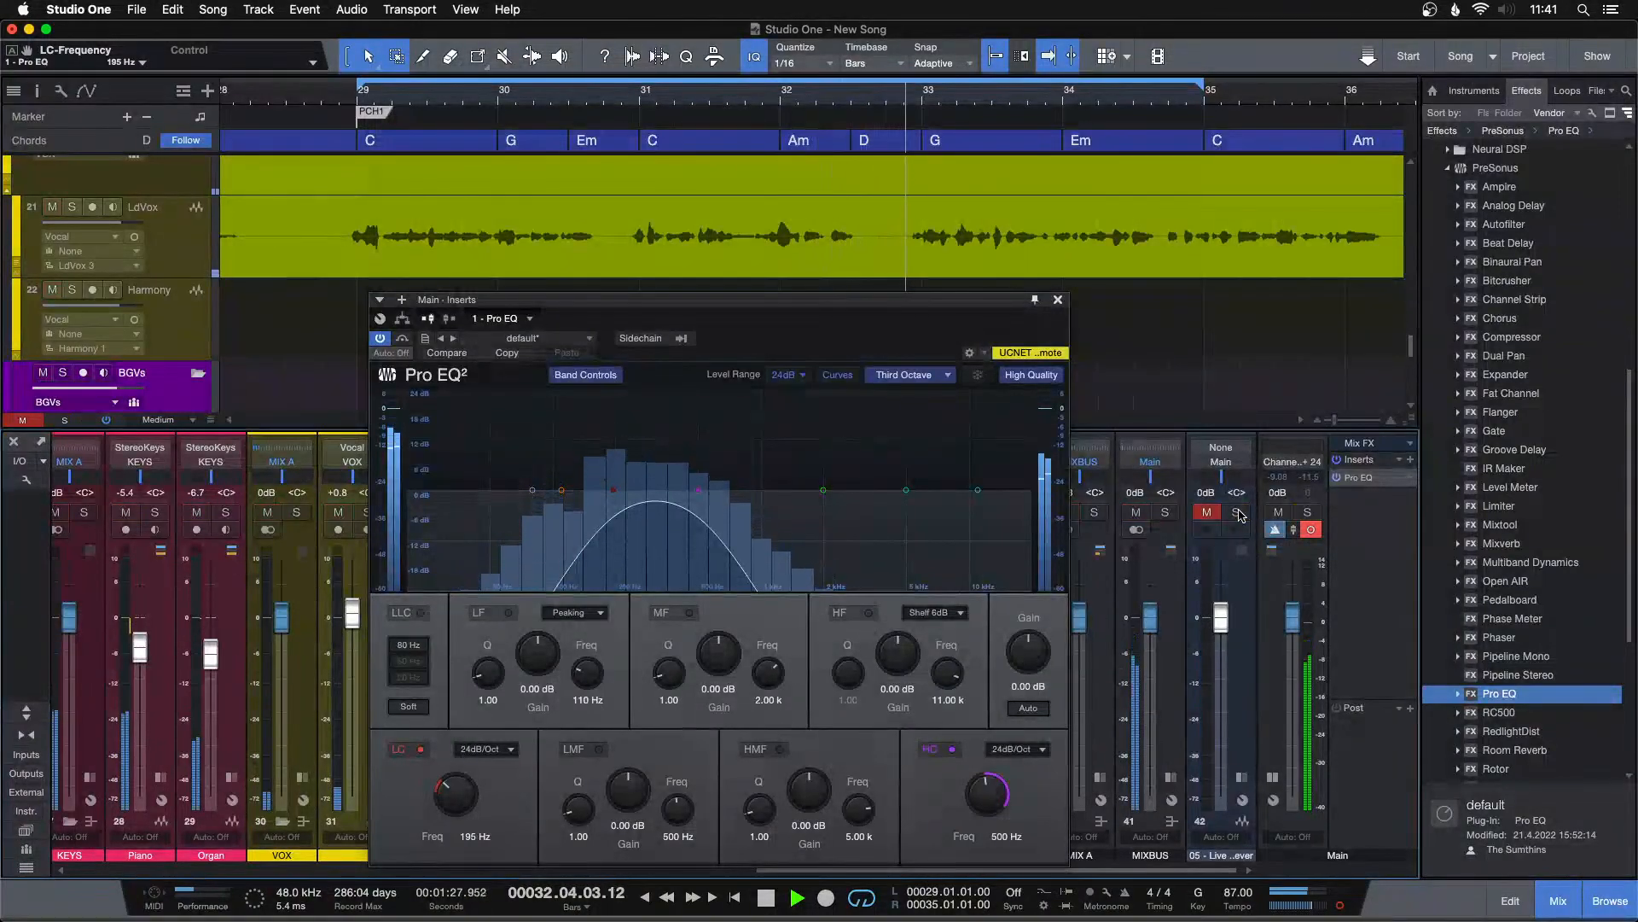
left_click(1238, 512)
left_click(1238, 513)
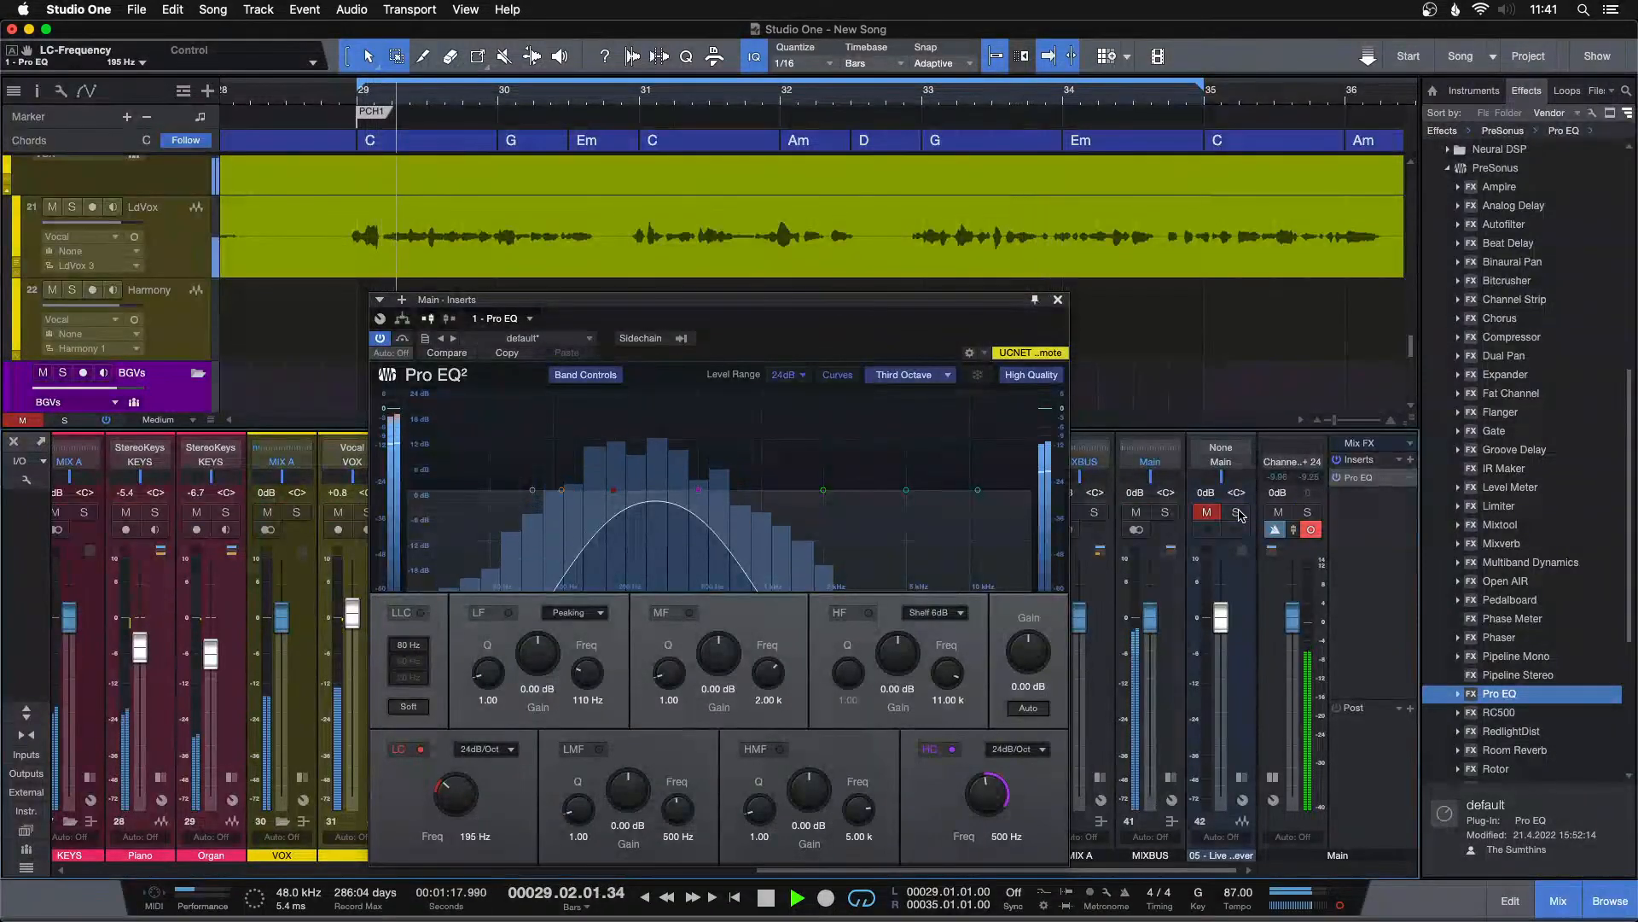
left_click(1237, 513)
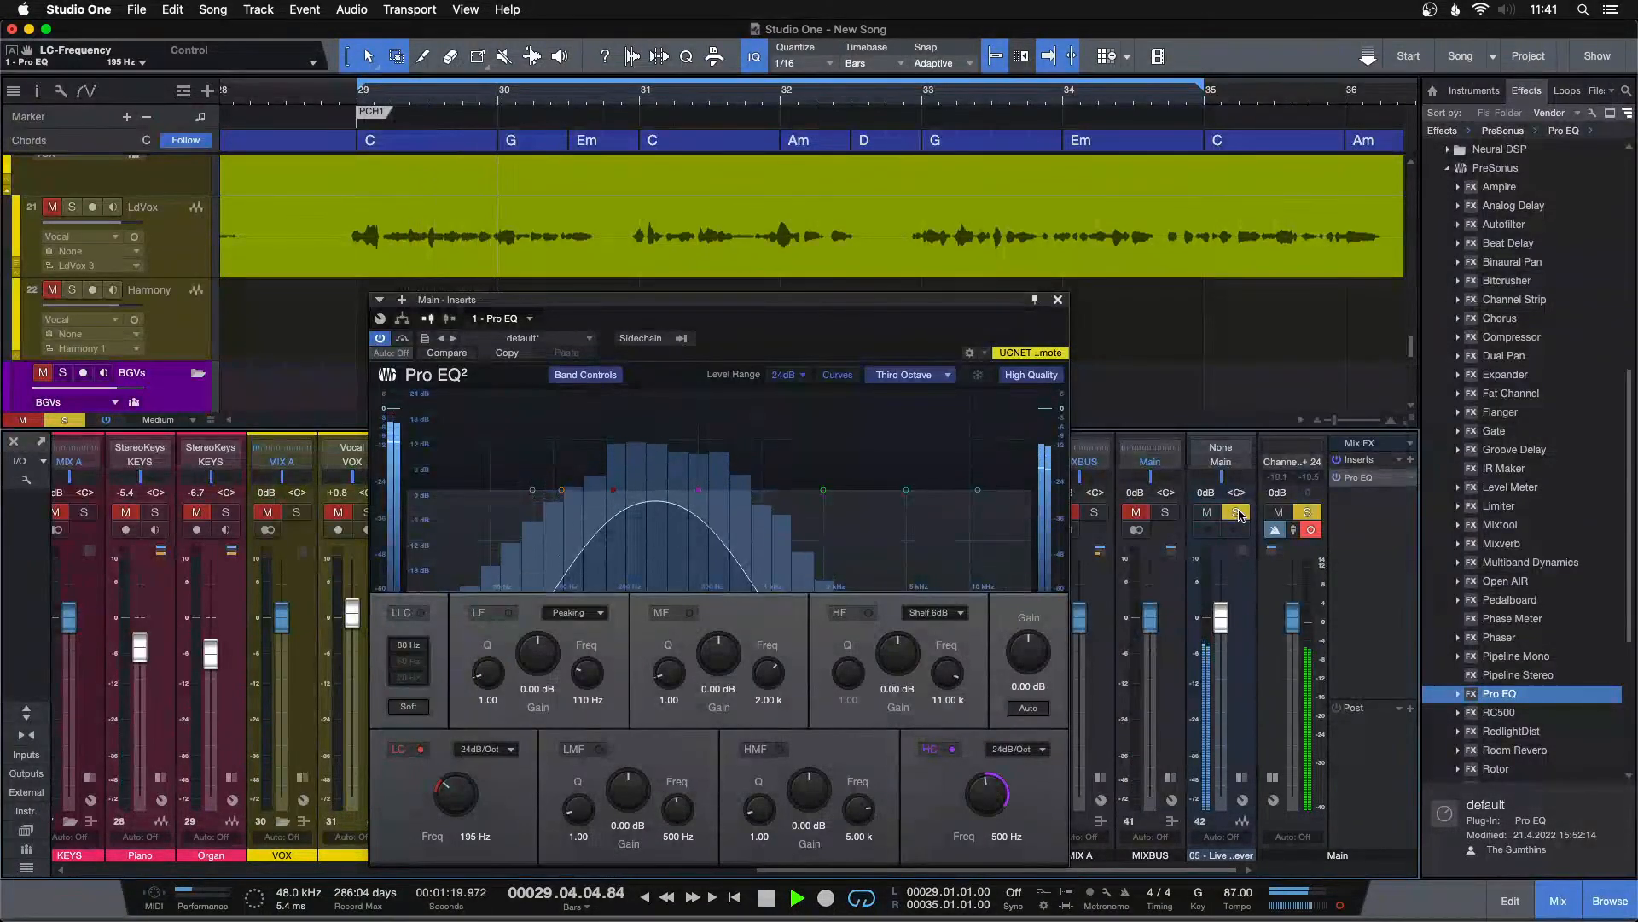
left_click(1240, 515)
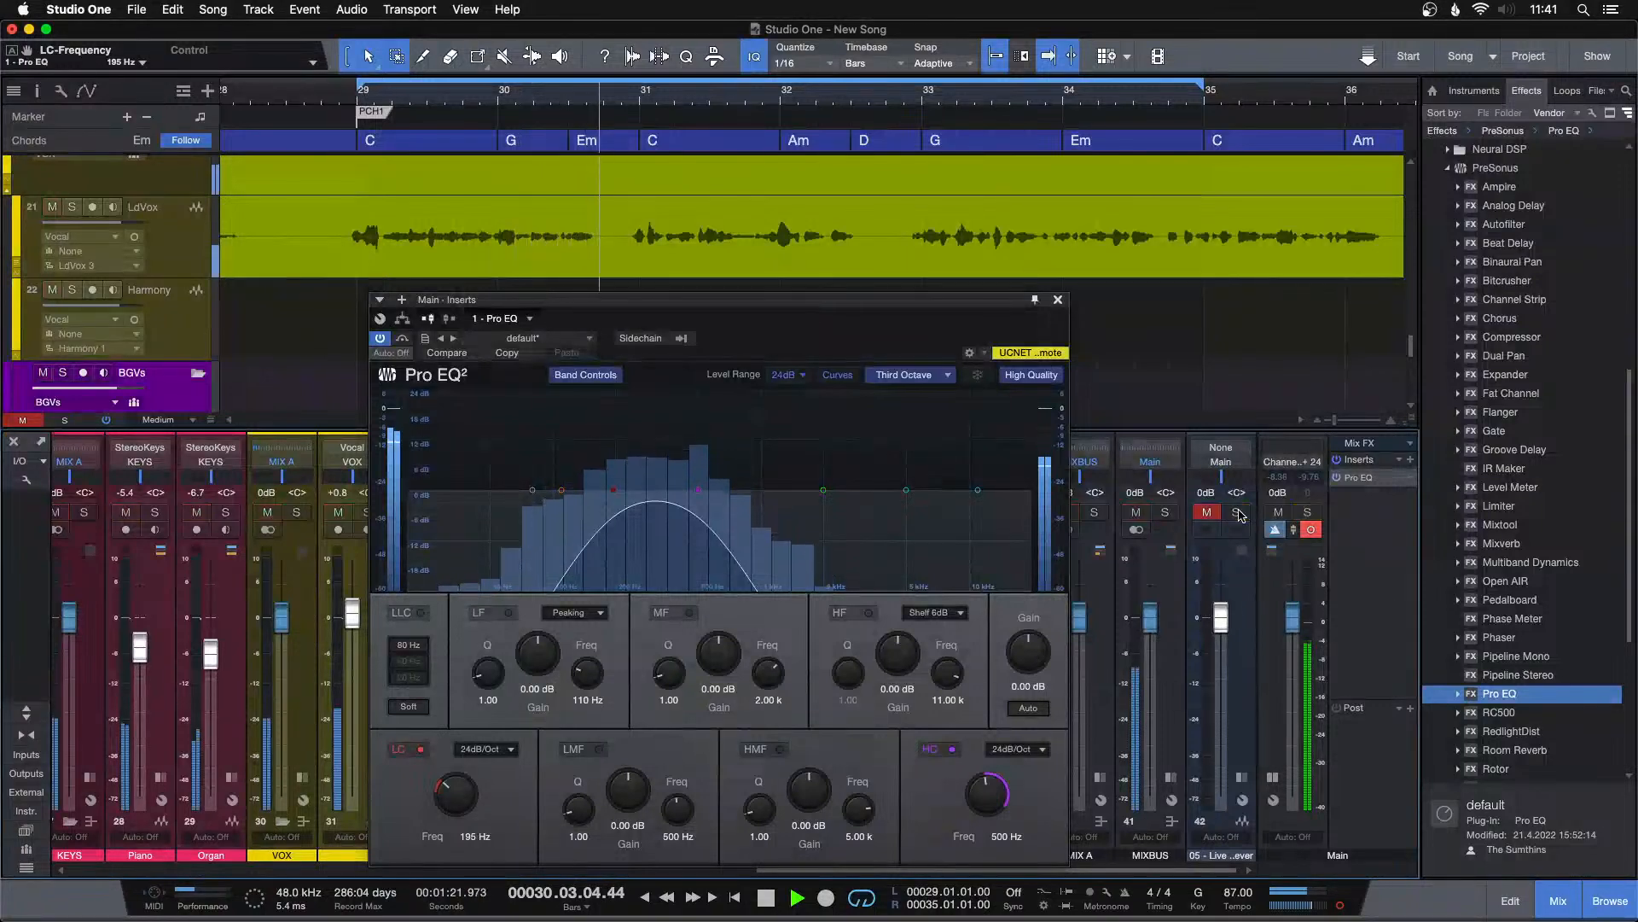
left_click(1240, 515)
left_click(1240, 514)
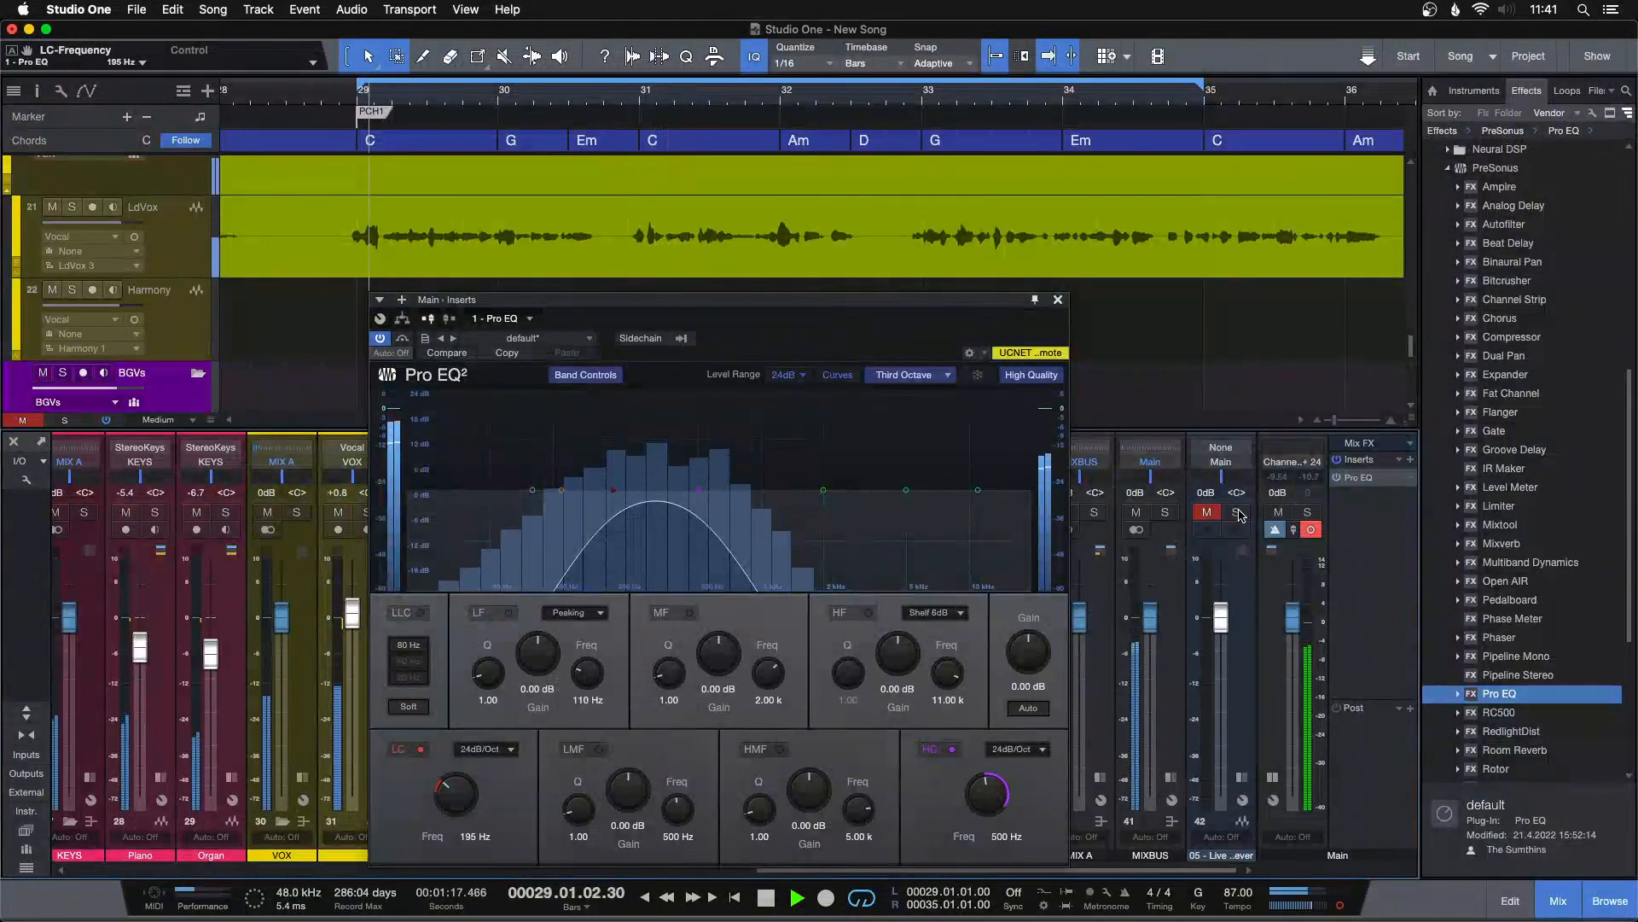
left_click(1240, 515)
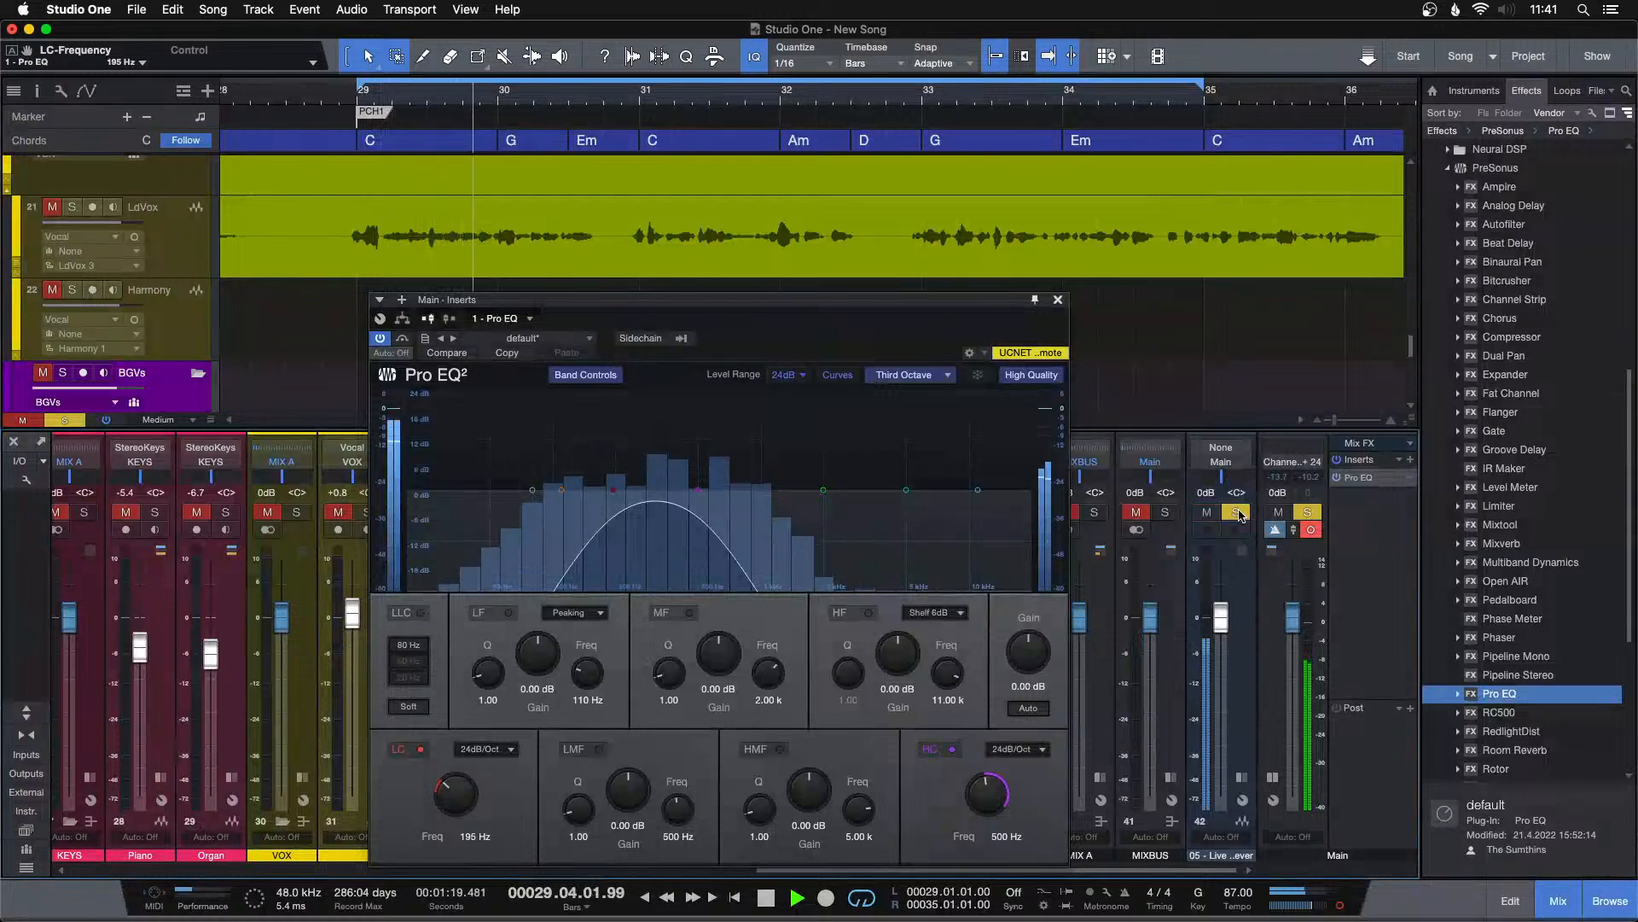
left_click(1240, 514)
left_click(1058, 300)
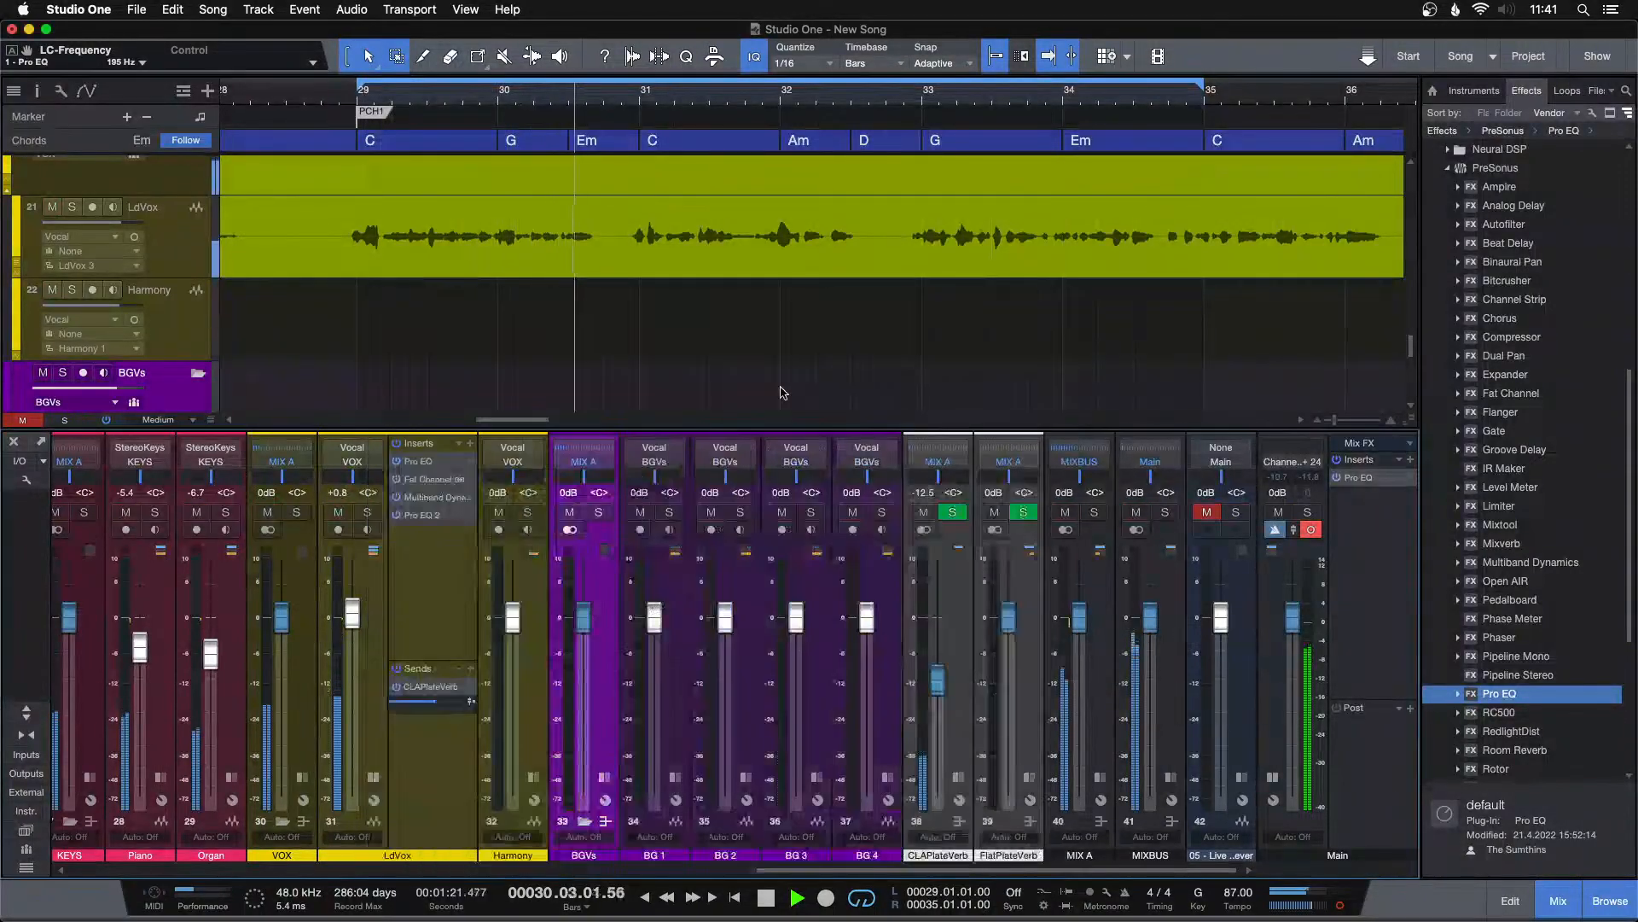
key("space")
With the loop playing, set the LMF band of the LdVox channel's Pro EQ 2 to 315 Hz with -0.48 dB gain.
left_click(441, 522)
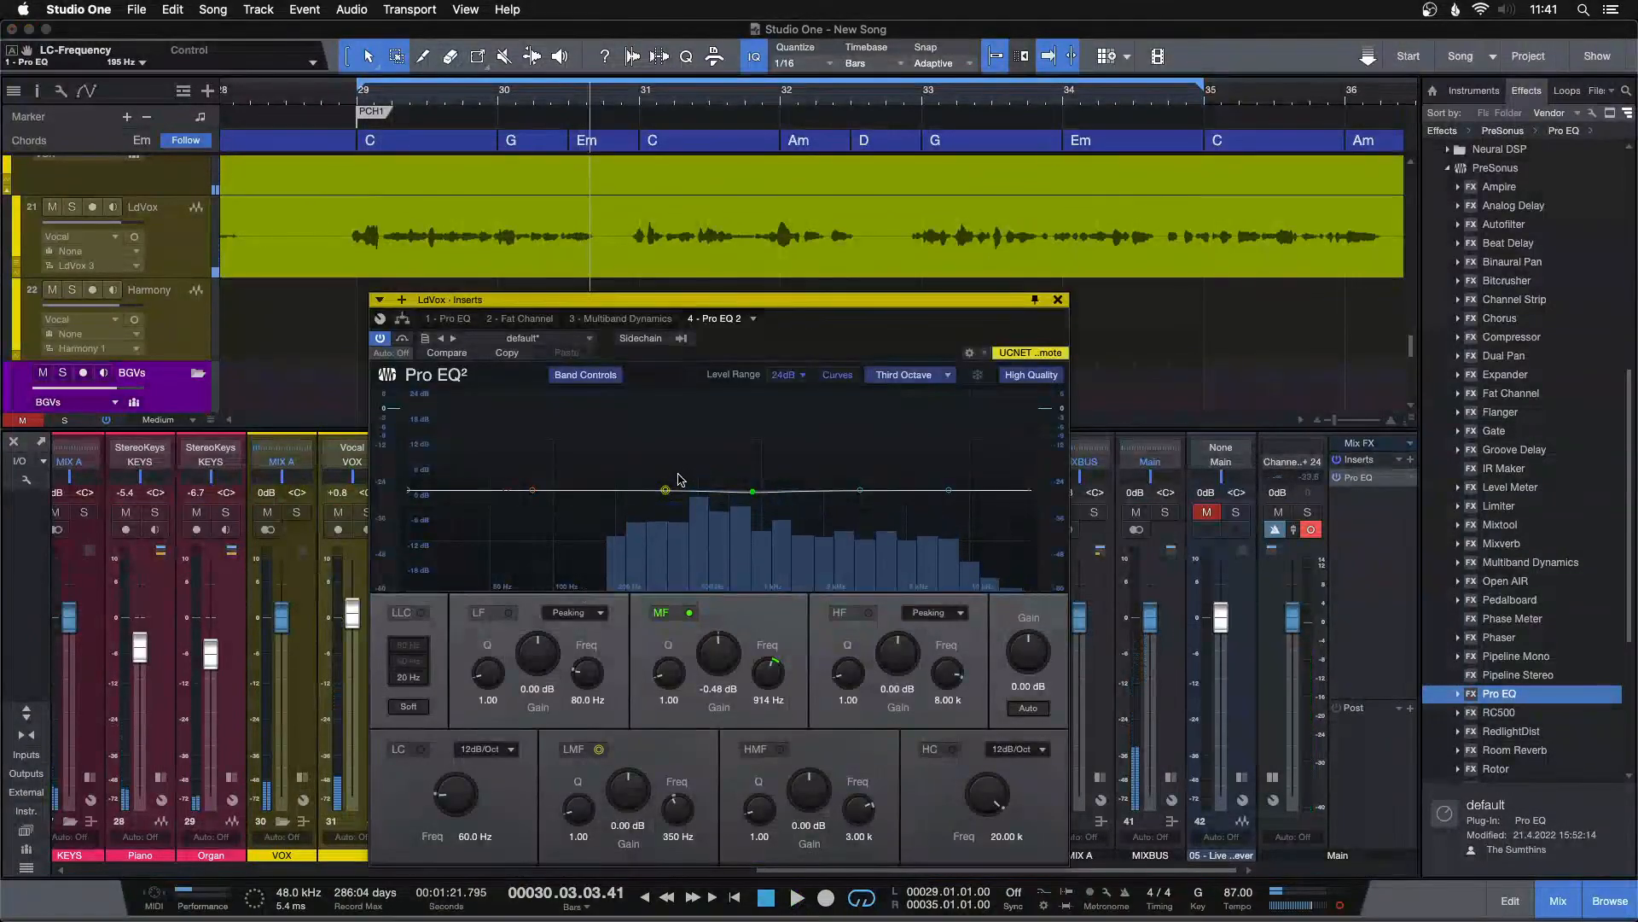
key("space")
mouse_move(665, 494)
left_mouse_down()
mouse_move(639, 465)
mouse_move(656, 424)
mouse_move(656, 491)
left_mouse_up()
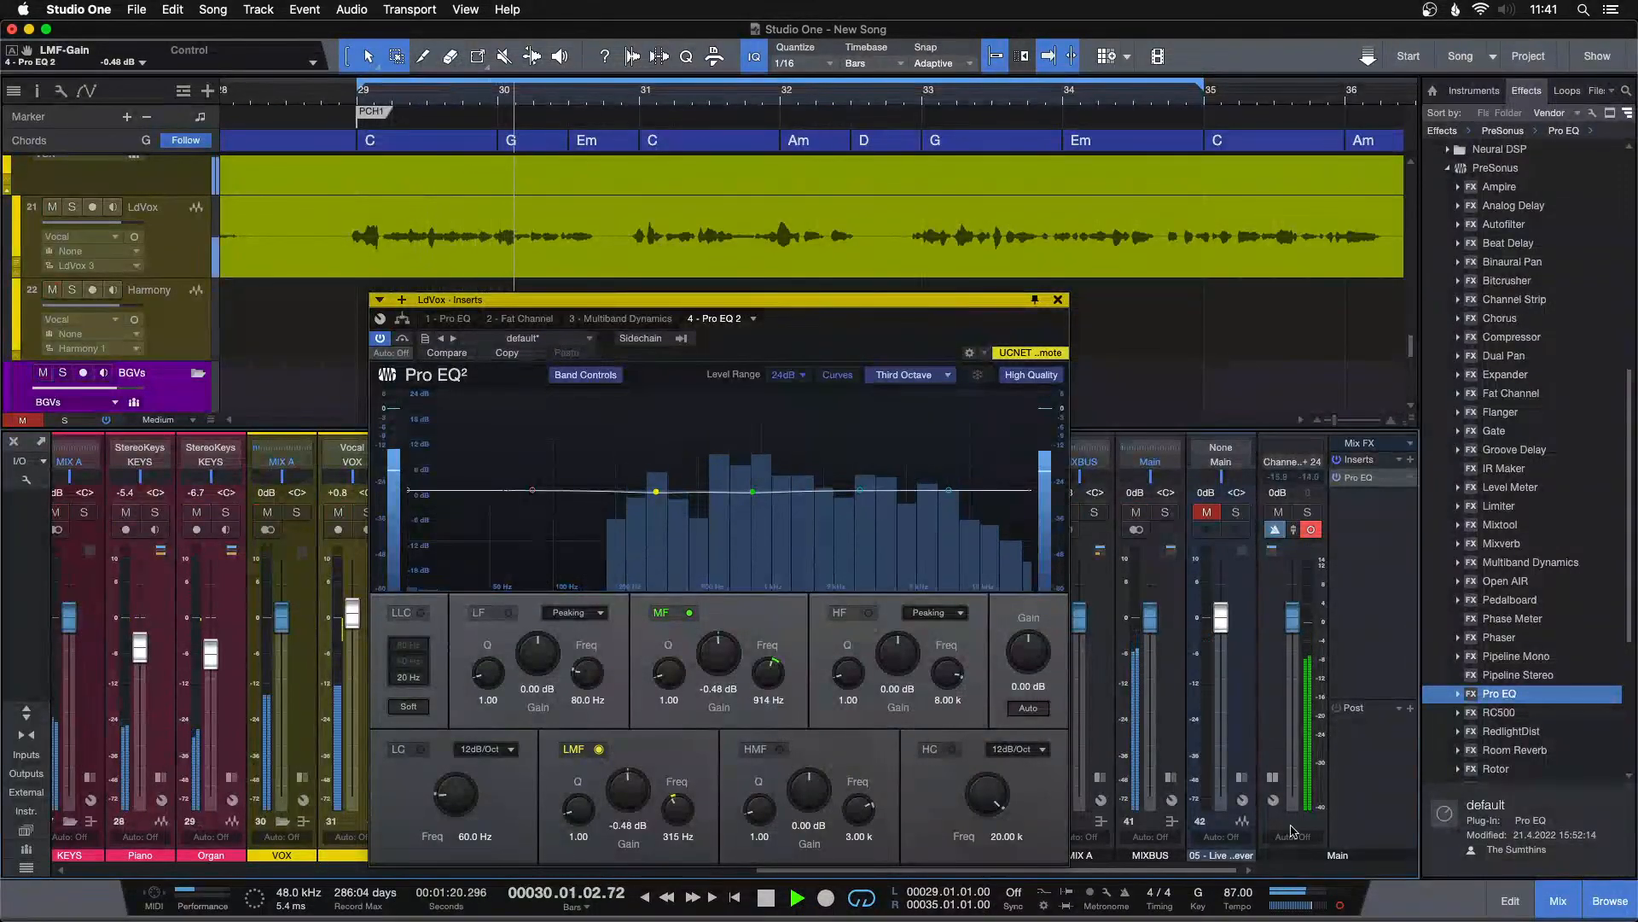
Compare the mix with the soloed channel 42 reference in stereo, return the Main output to mono, and stop playback.
left_click(1238, 513)
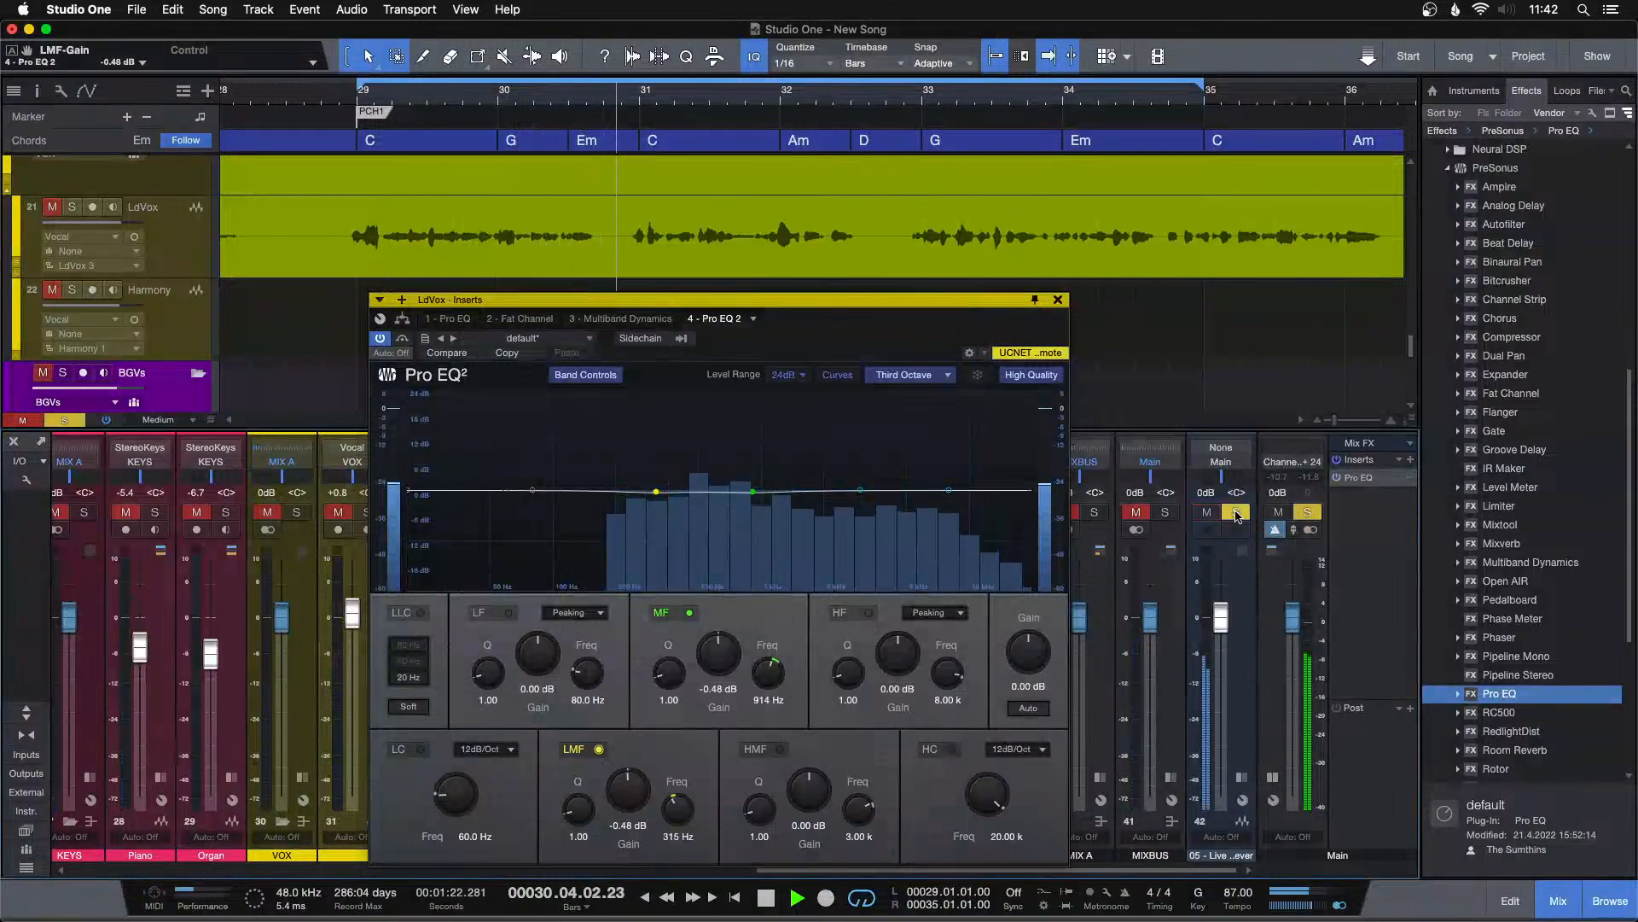
left_click(1238, 513)
left_click(1206, 511)
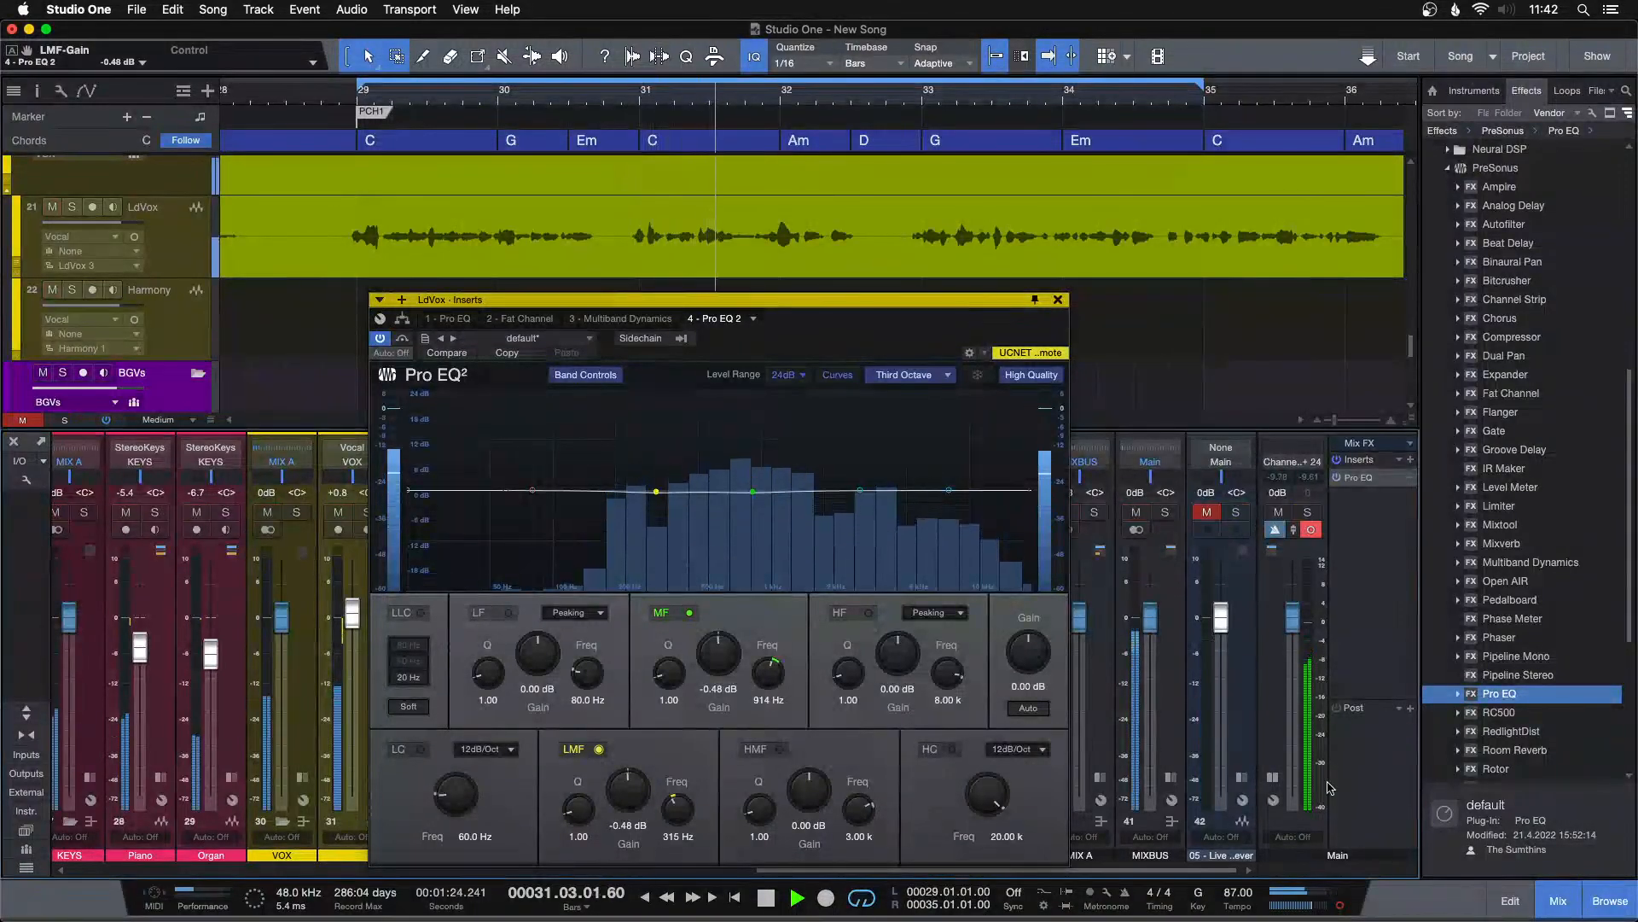
key("space")
Set the Main channel's Pro EQ to a 98 Hz low cut with the high cut at 248 Hz, and close it.
left_click(1359, 477)
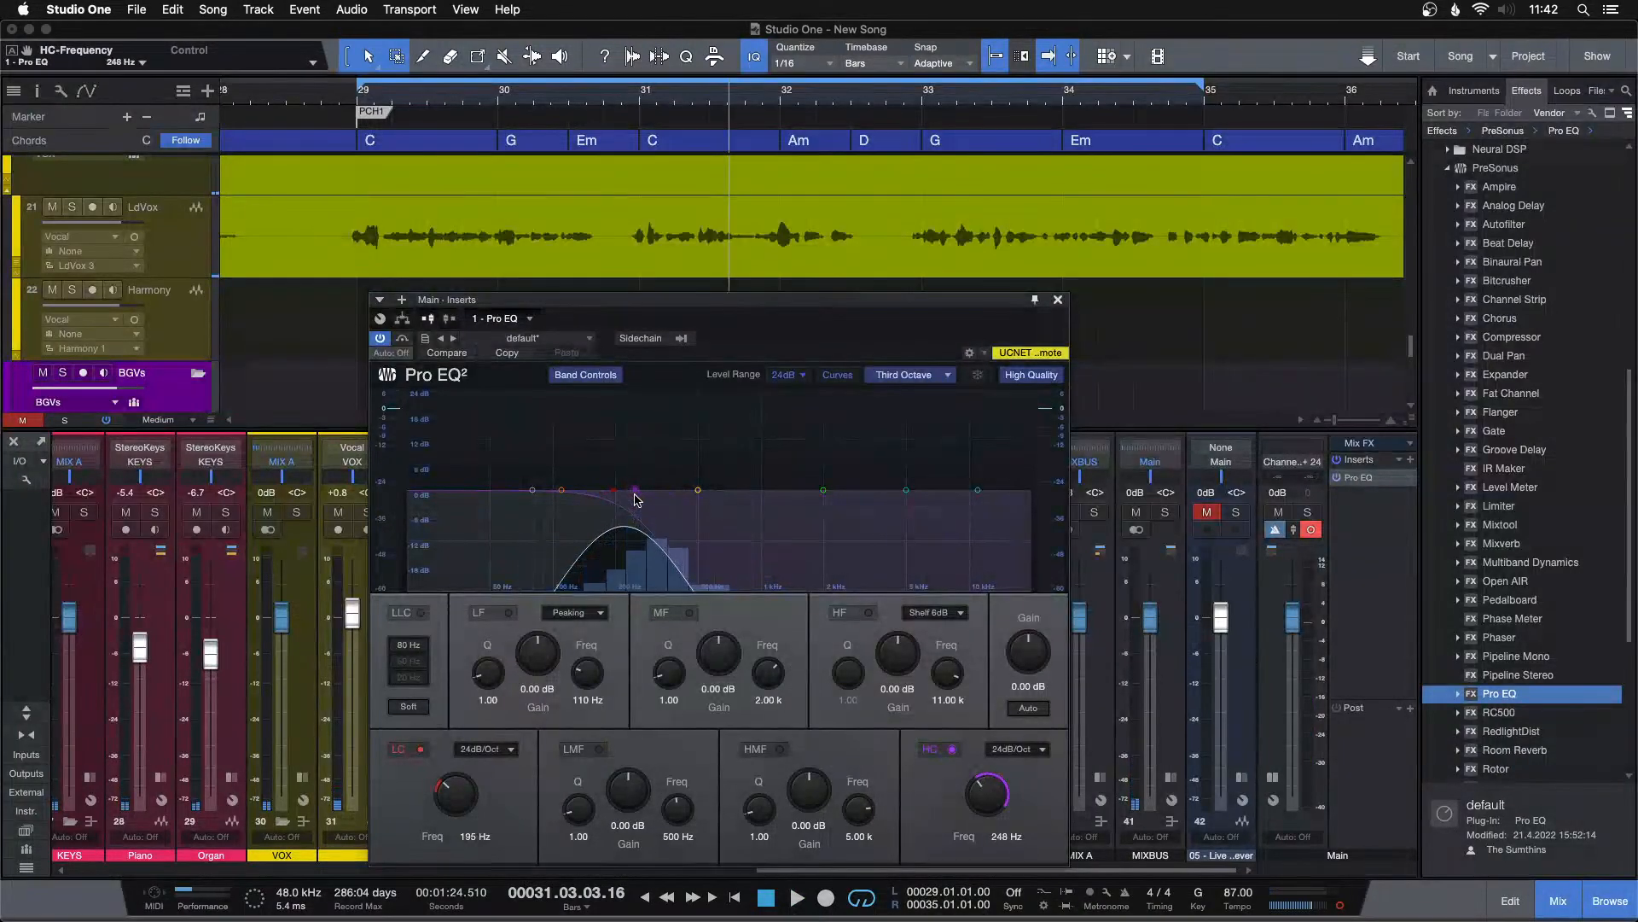
left_click_drag(441, 776, 445, 790)
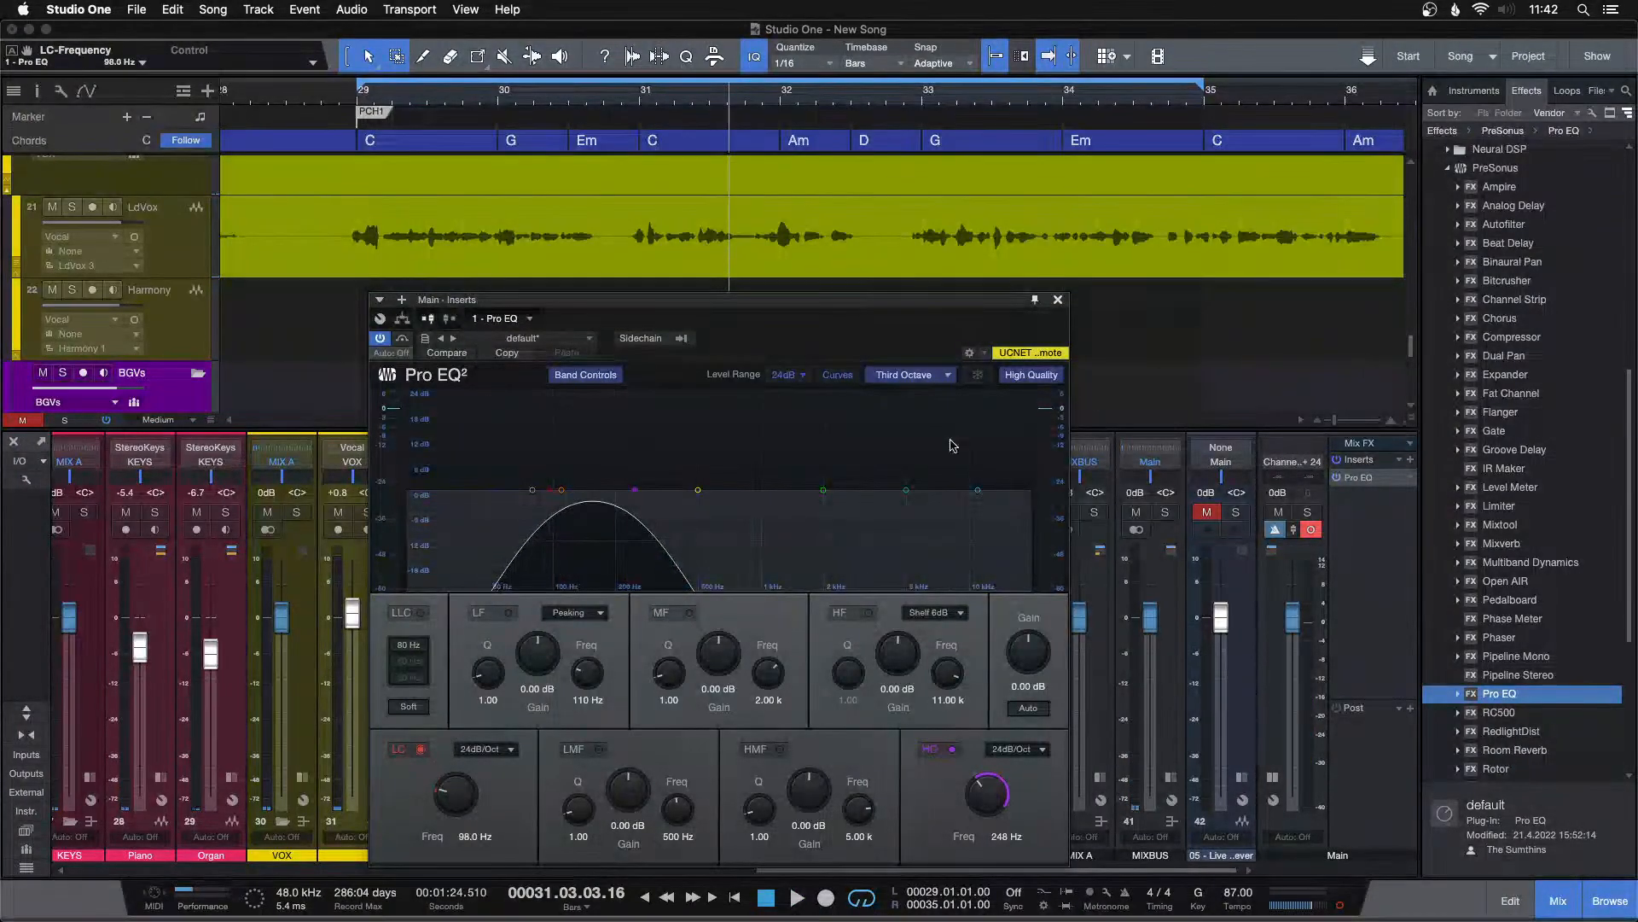
left_click(1058, 301)
Play the loop in the low band, repeatedly compare the mix with the soloed channel 42 reference, check it in stereo, and return to mono.
key("space")
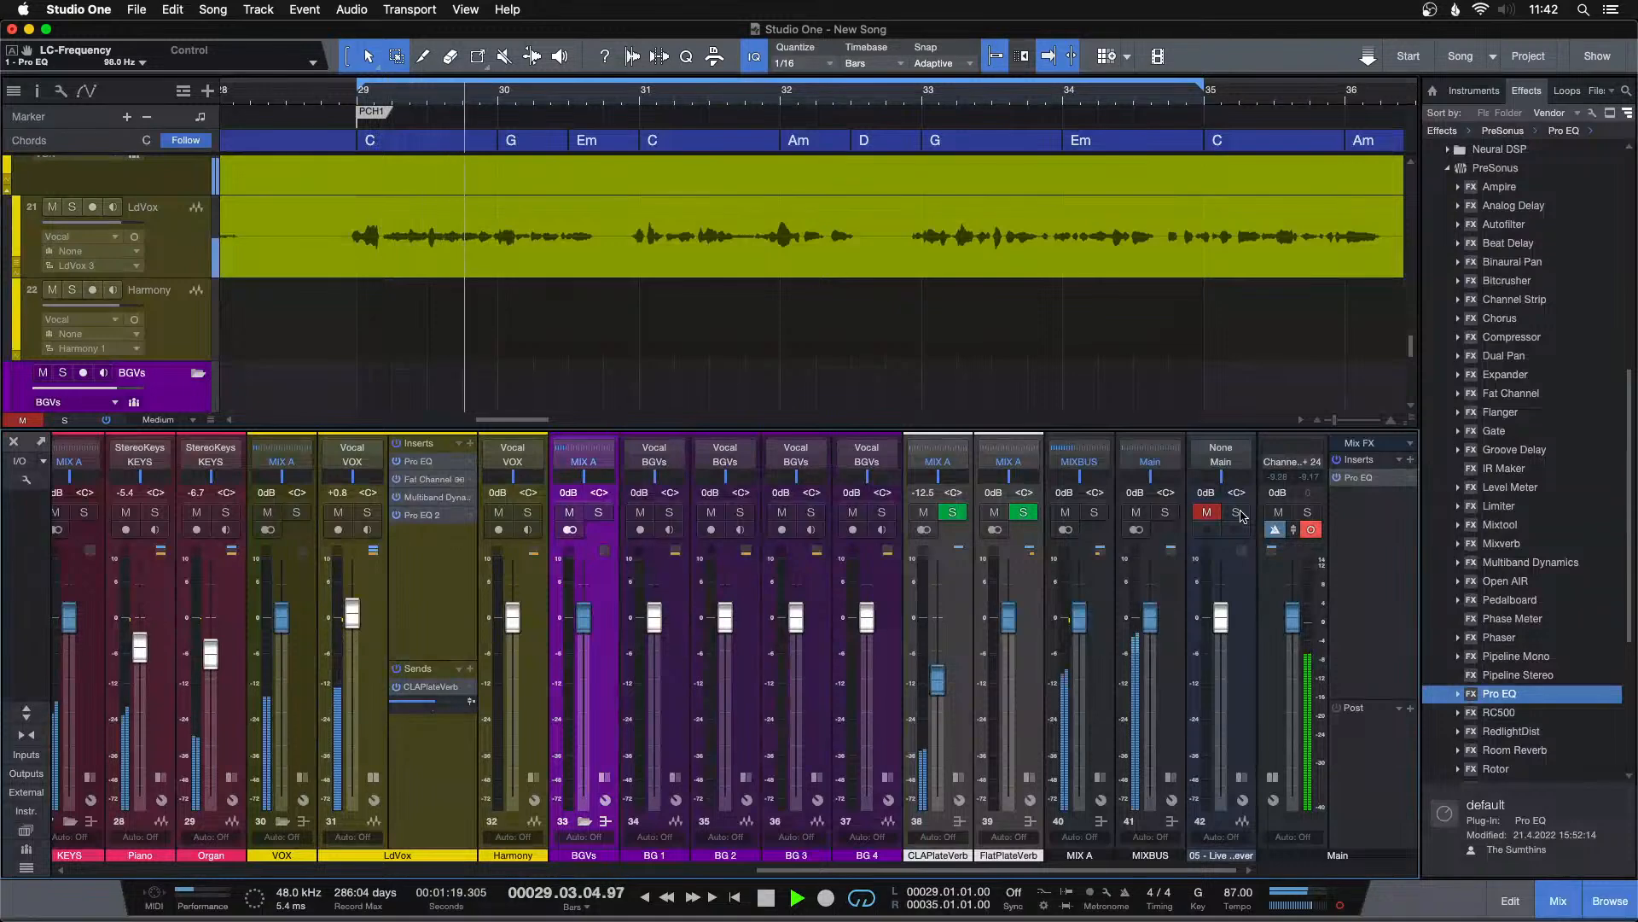
left_click(1238, 512)
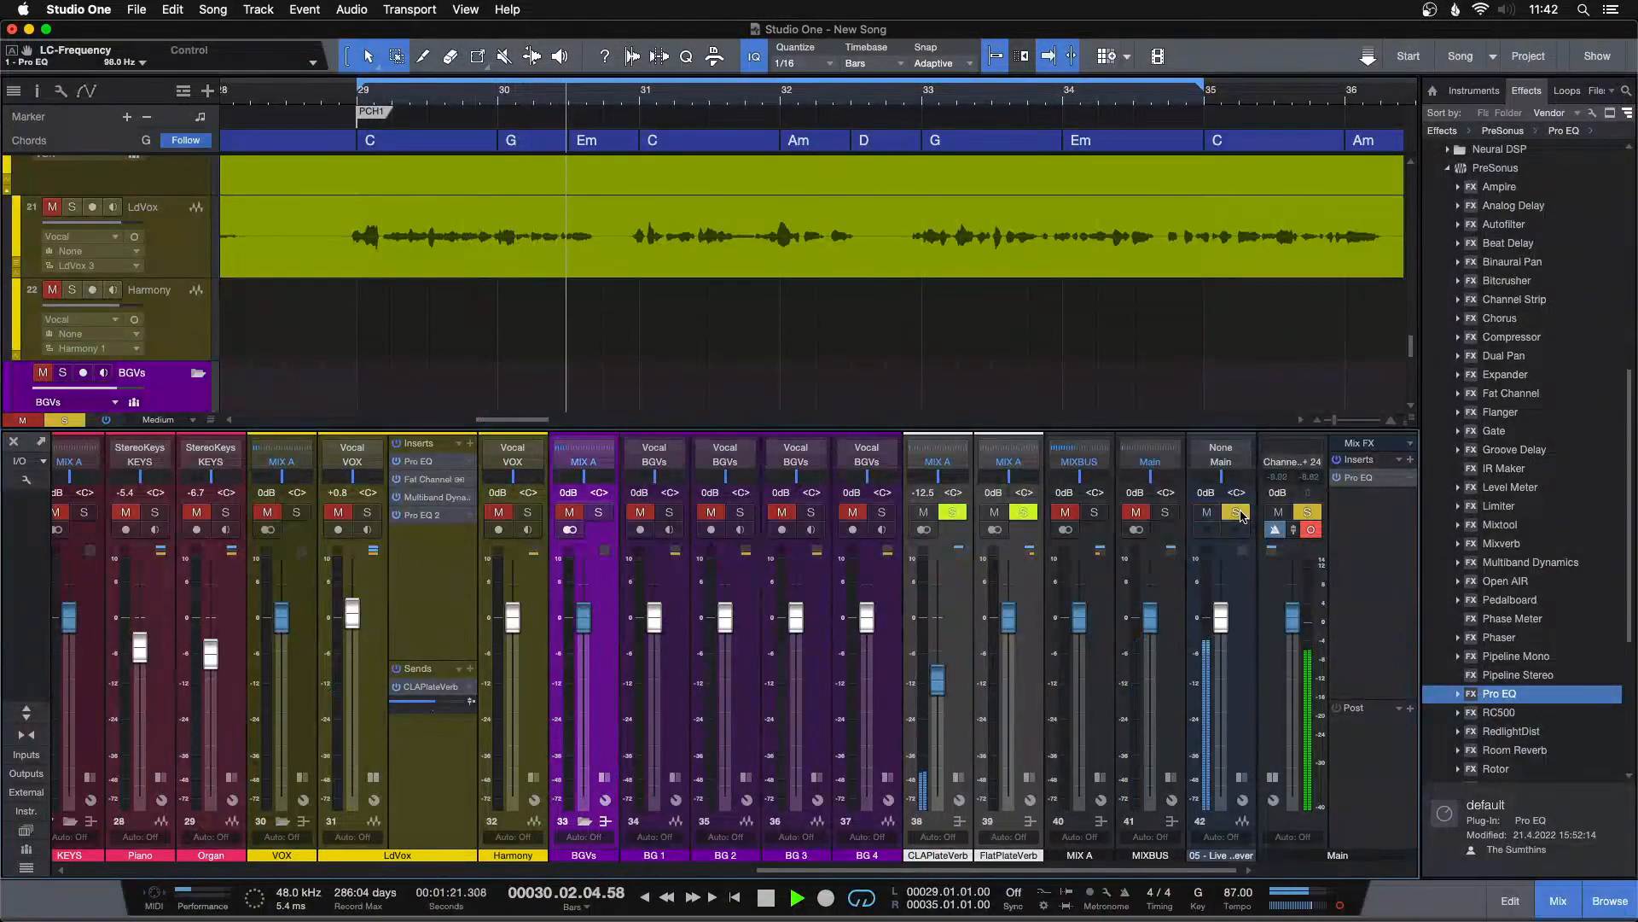
left_click(1238, 512)
left_click(1238, 512)
left_click(1238, 512)
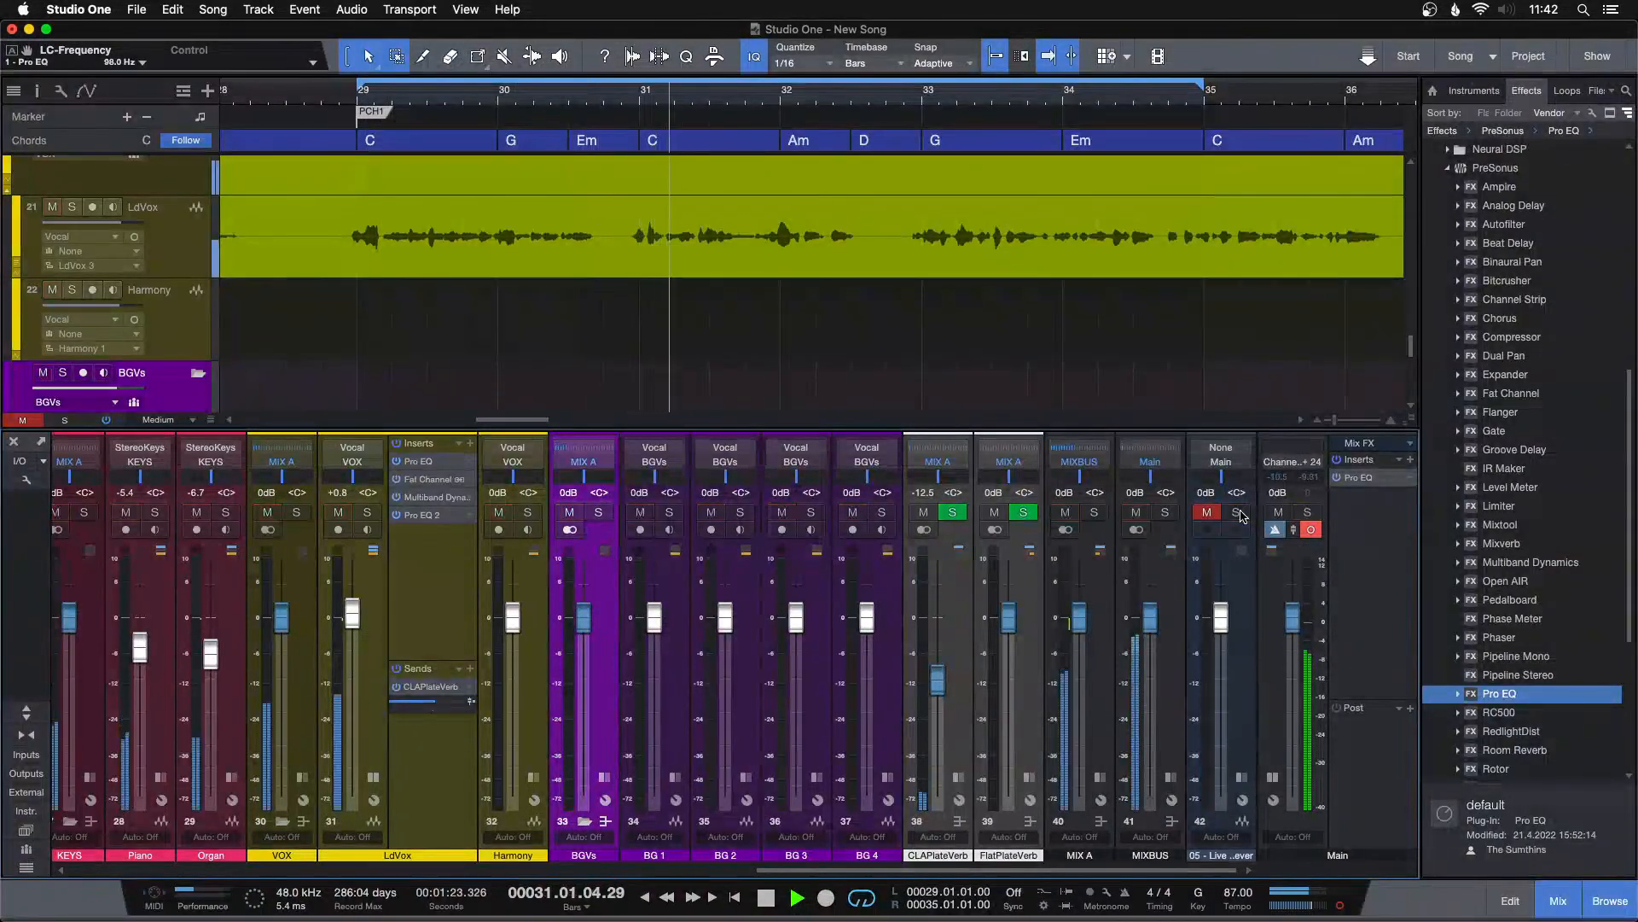
key("KP_1")
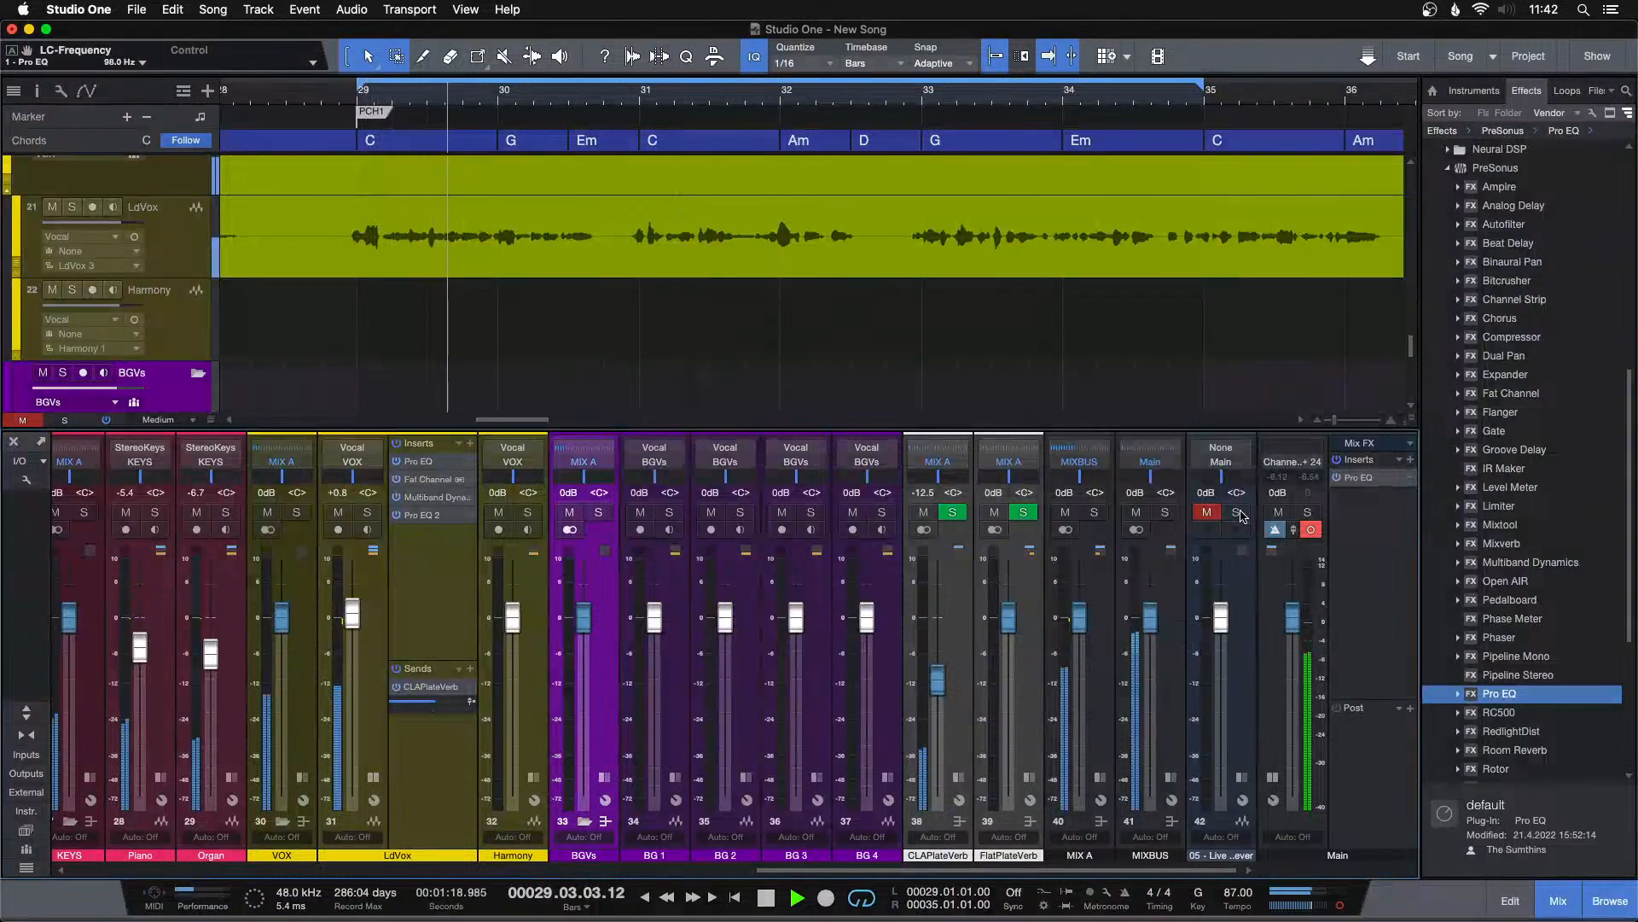
left_click(1238, 512)
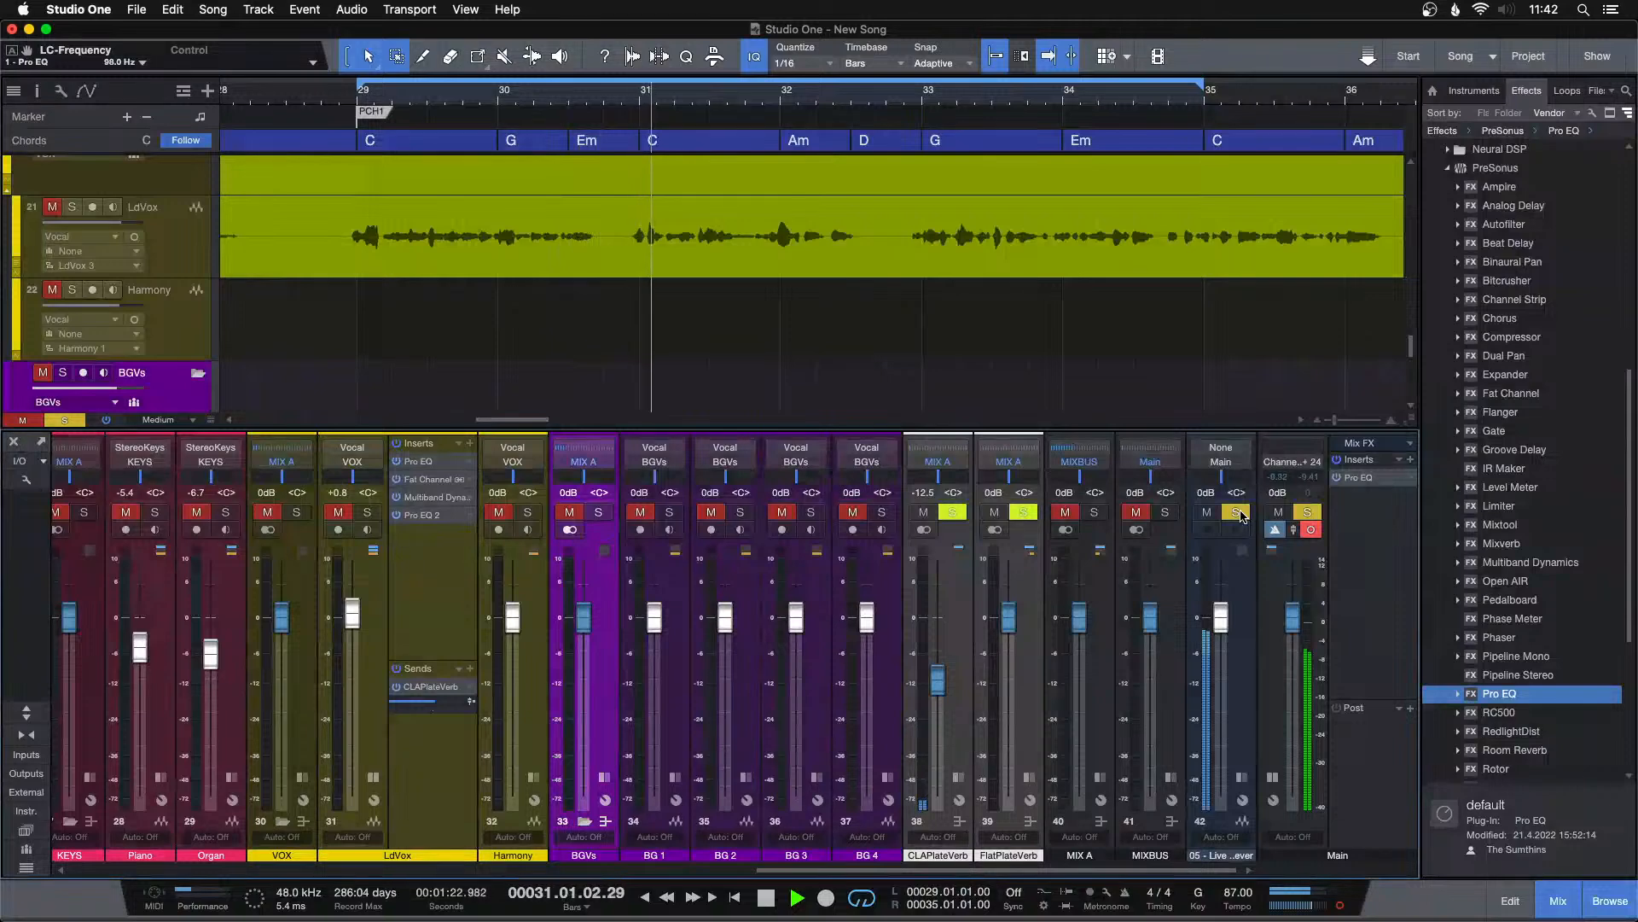
left_click(1238, 512)
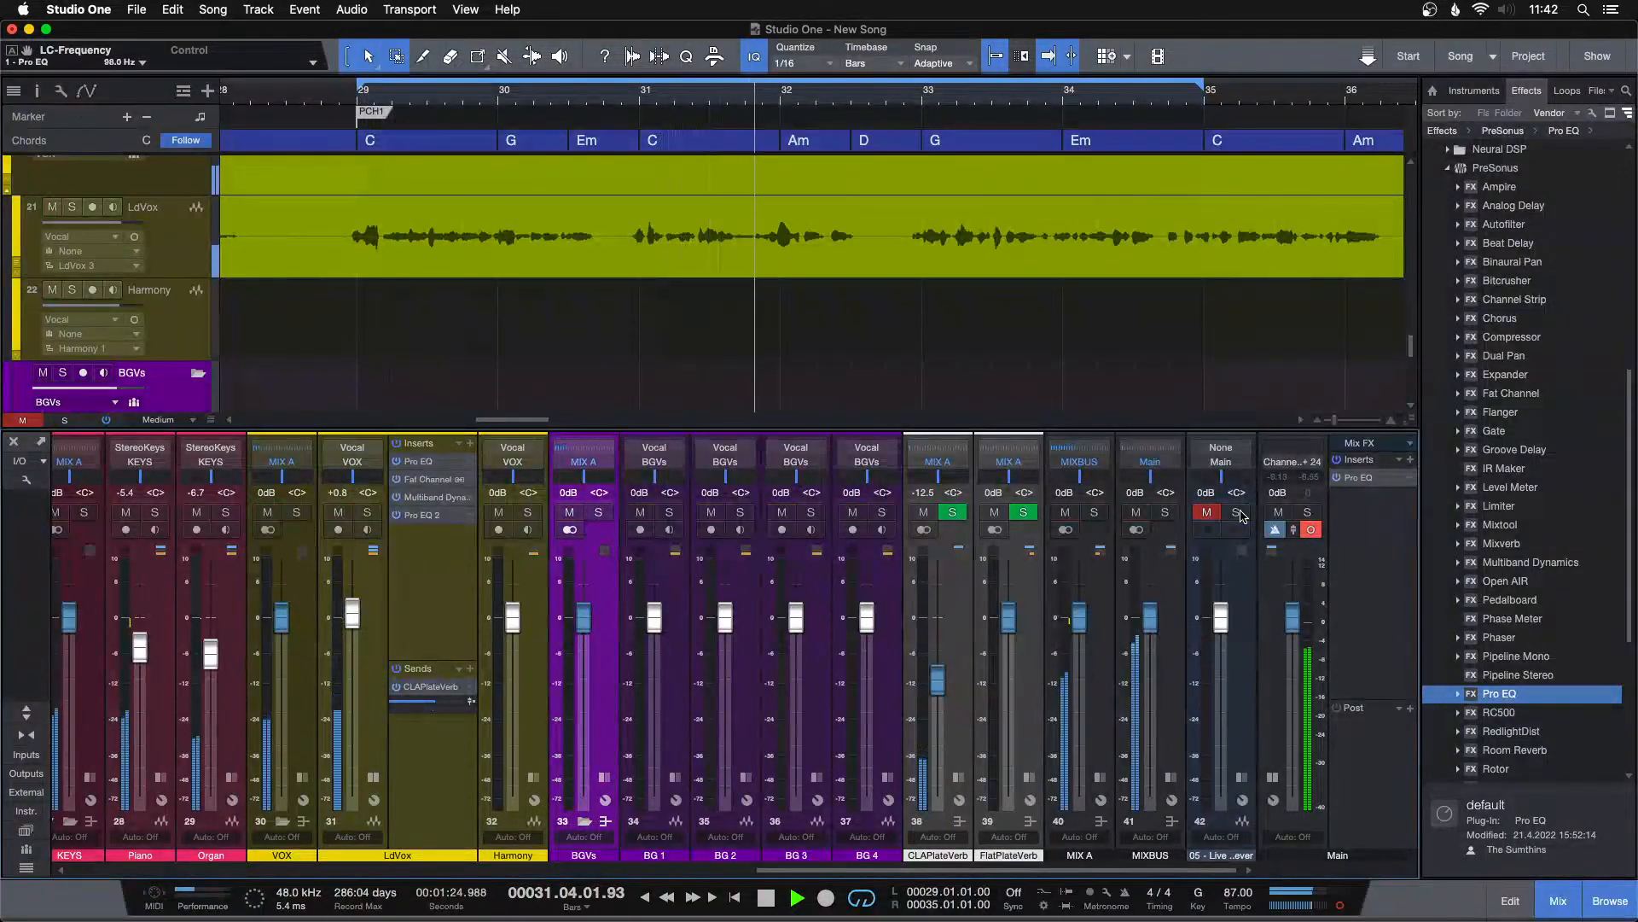
left_click(1239, 512)
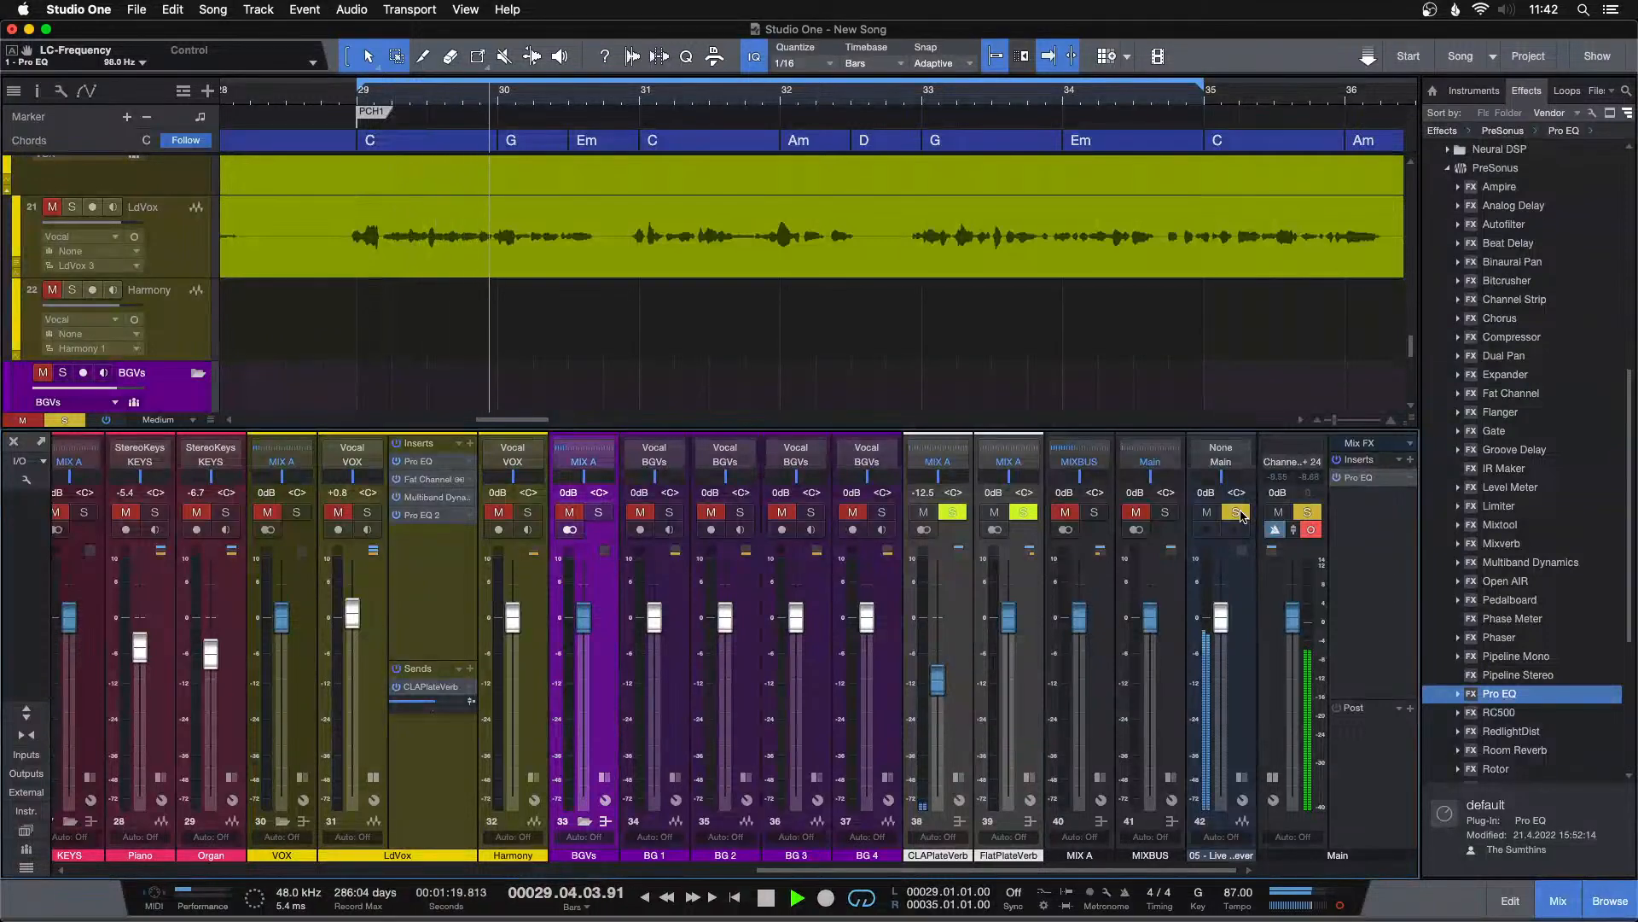
left_click(1239, 512)
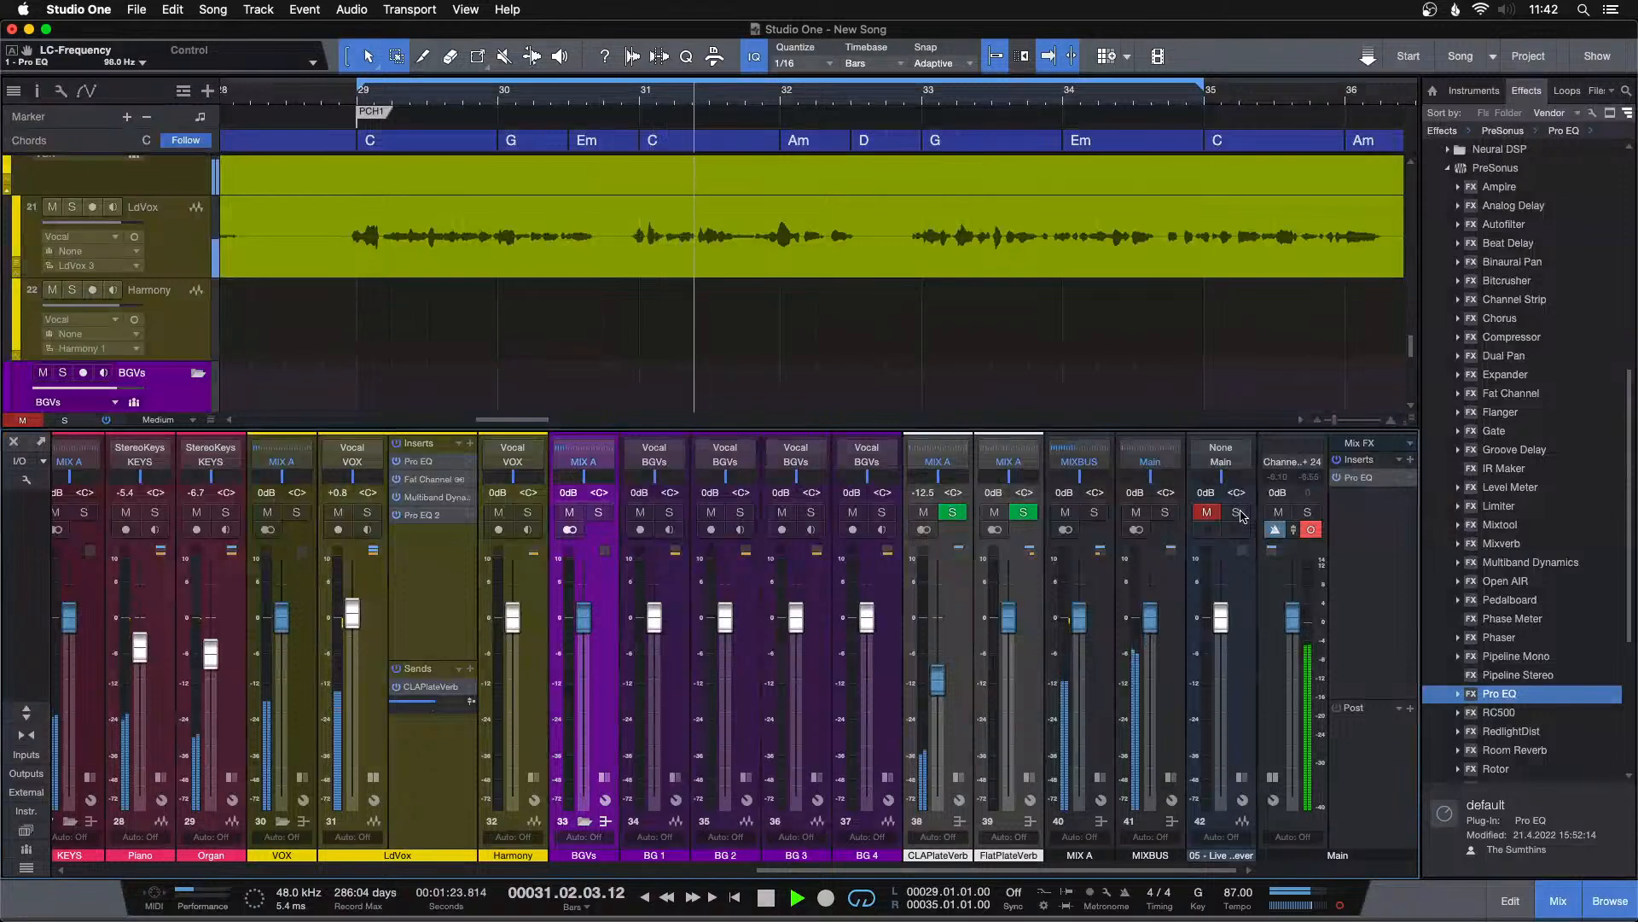
key("KP_1")
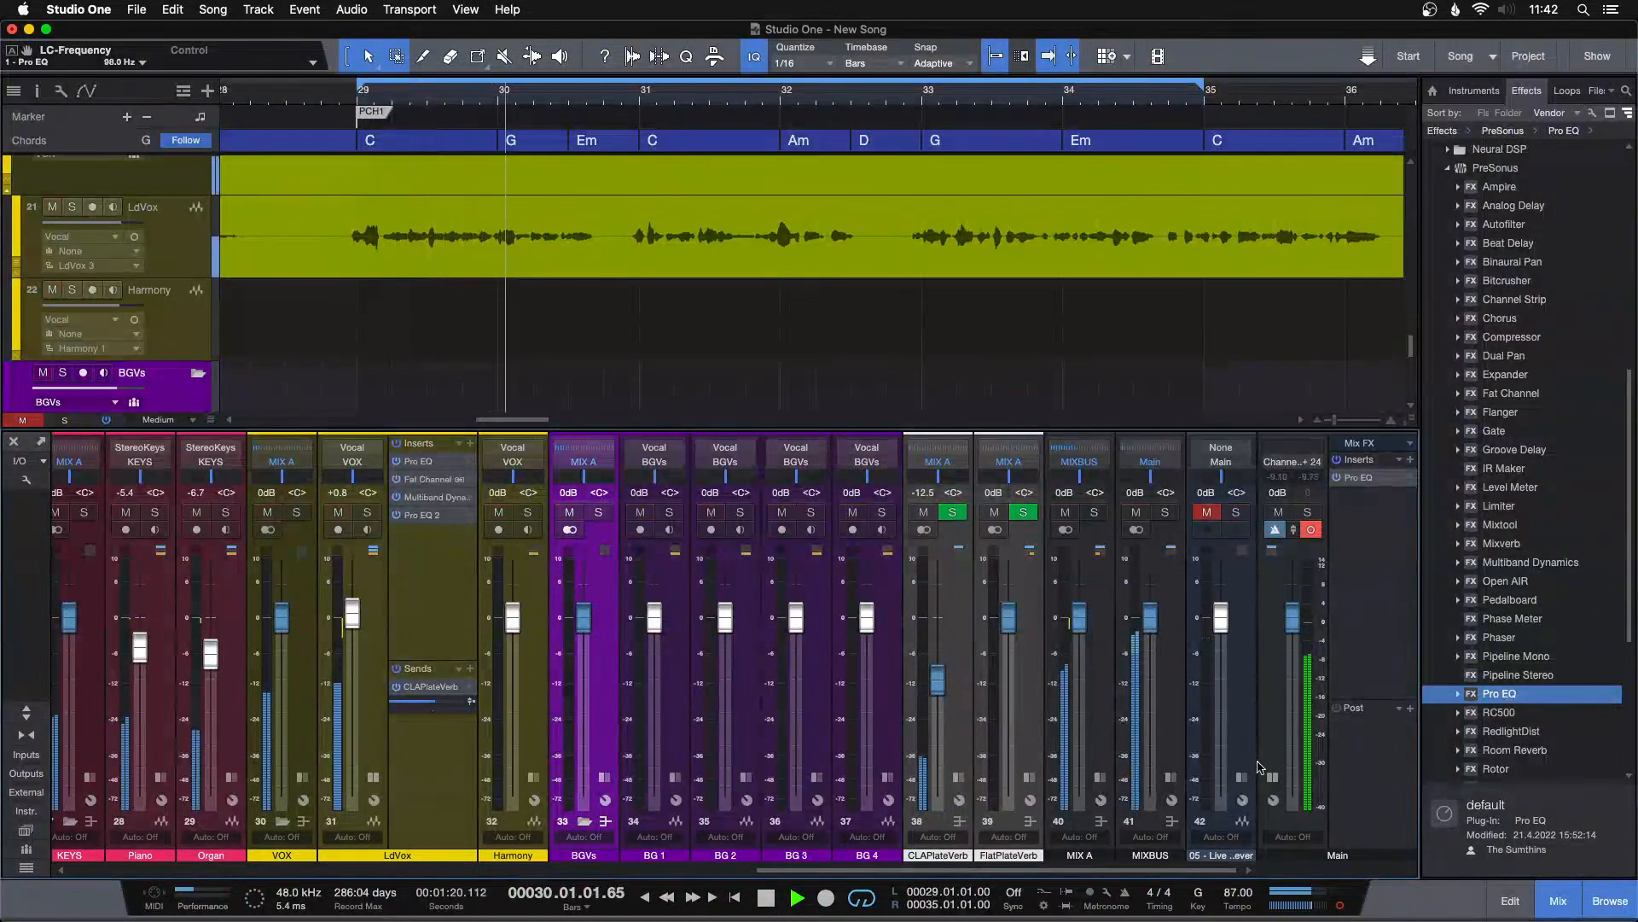
left_click(1237, 515)
left_click(1237, 512)
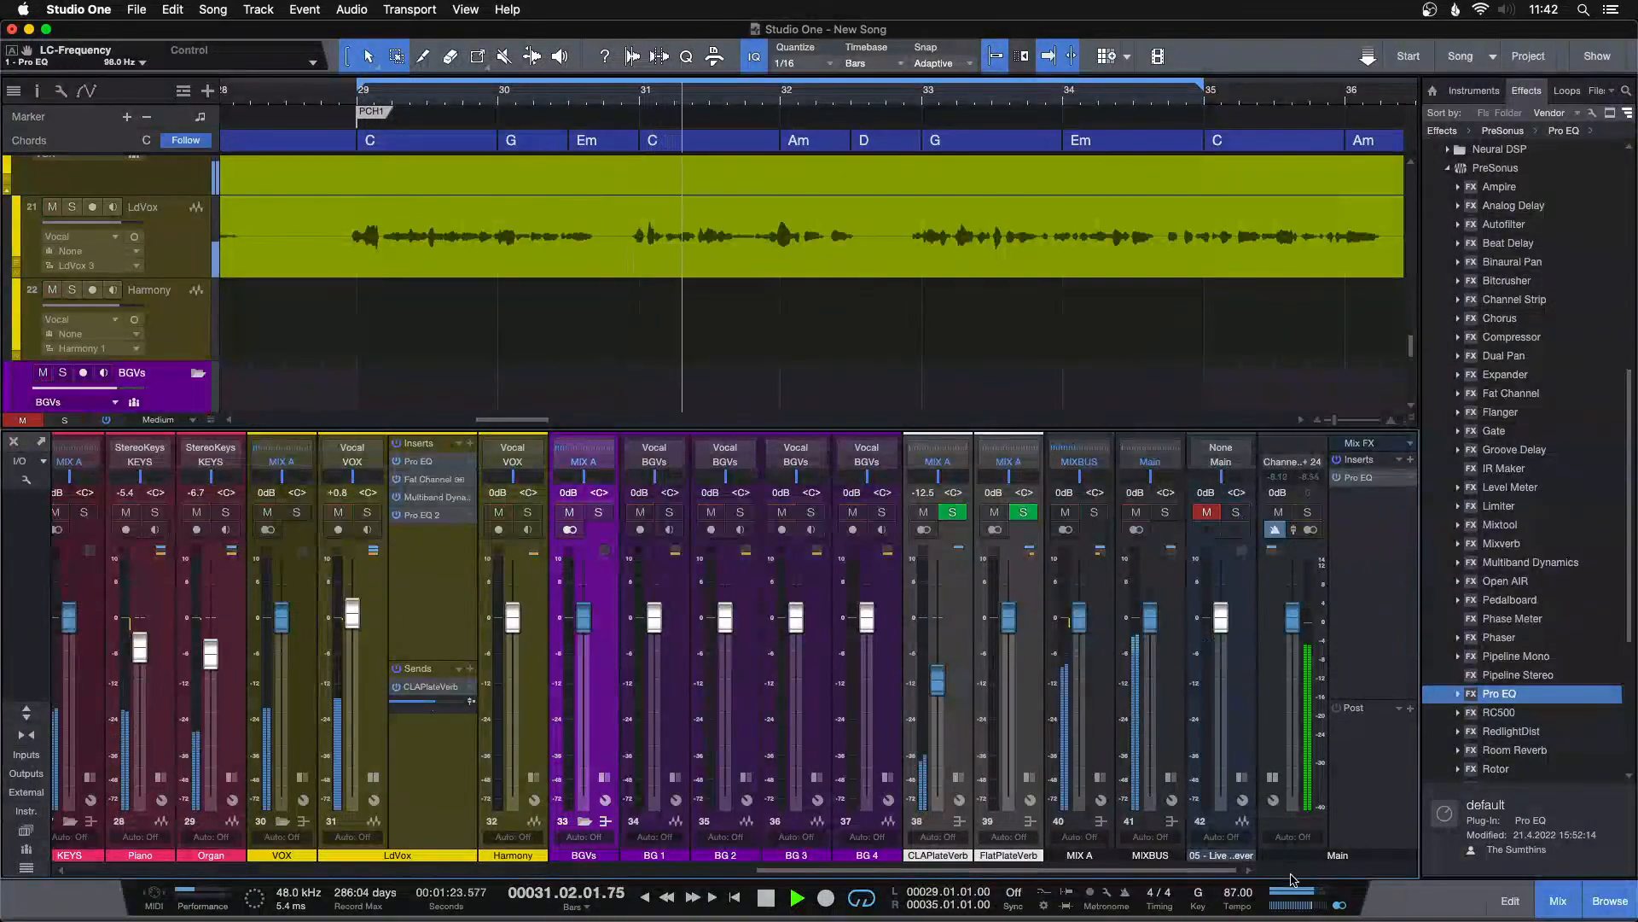
left_click(1338, 907)
Widen the Main Pro EQ's band by raising its high cut to 9.85 kHz, and close the EQ.
double_click(1358, 481)
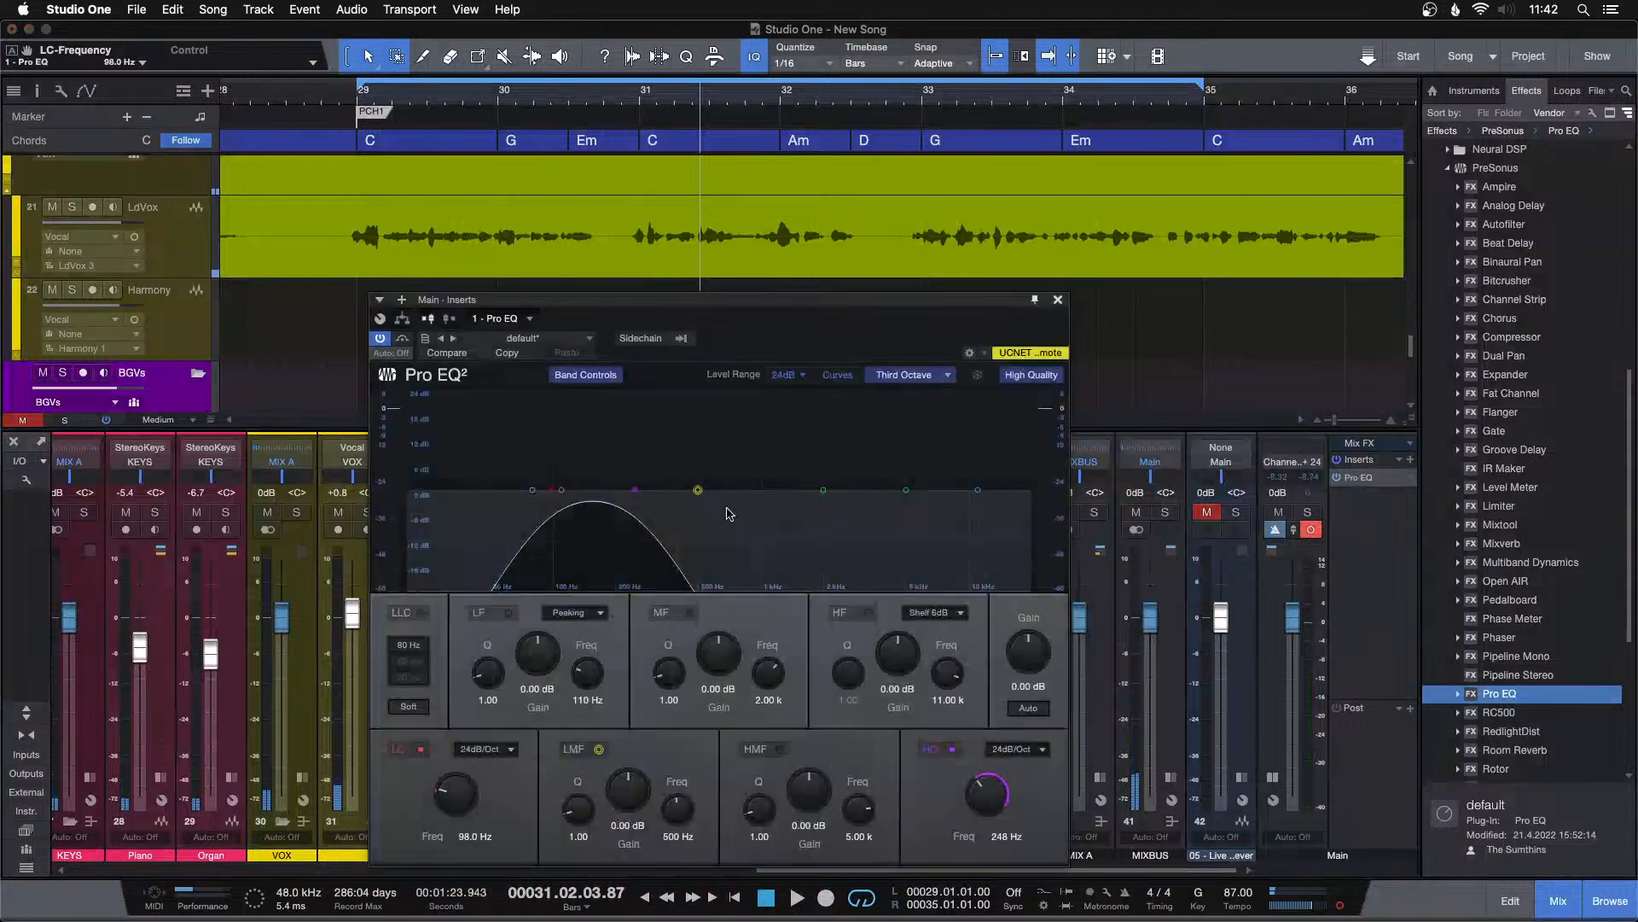
left_click_drag(637, 493, 966, 498)
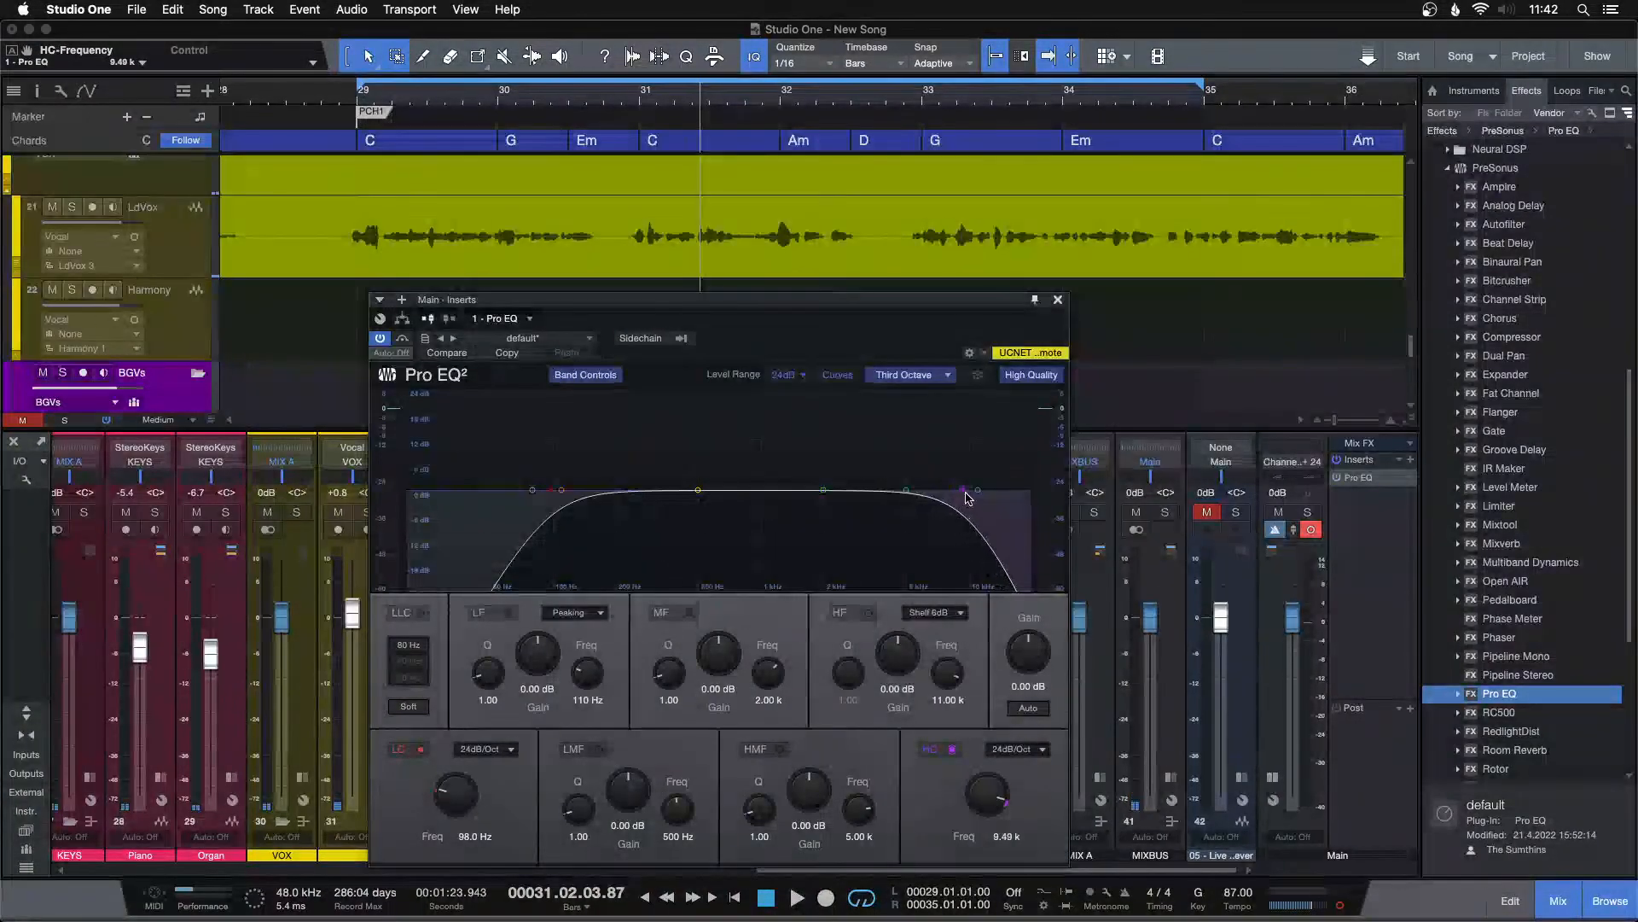
left_click(1058, 300)
Play the loop through the widened band in mono and compare the mix with the channel 42 reference.
key("space")
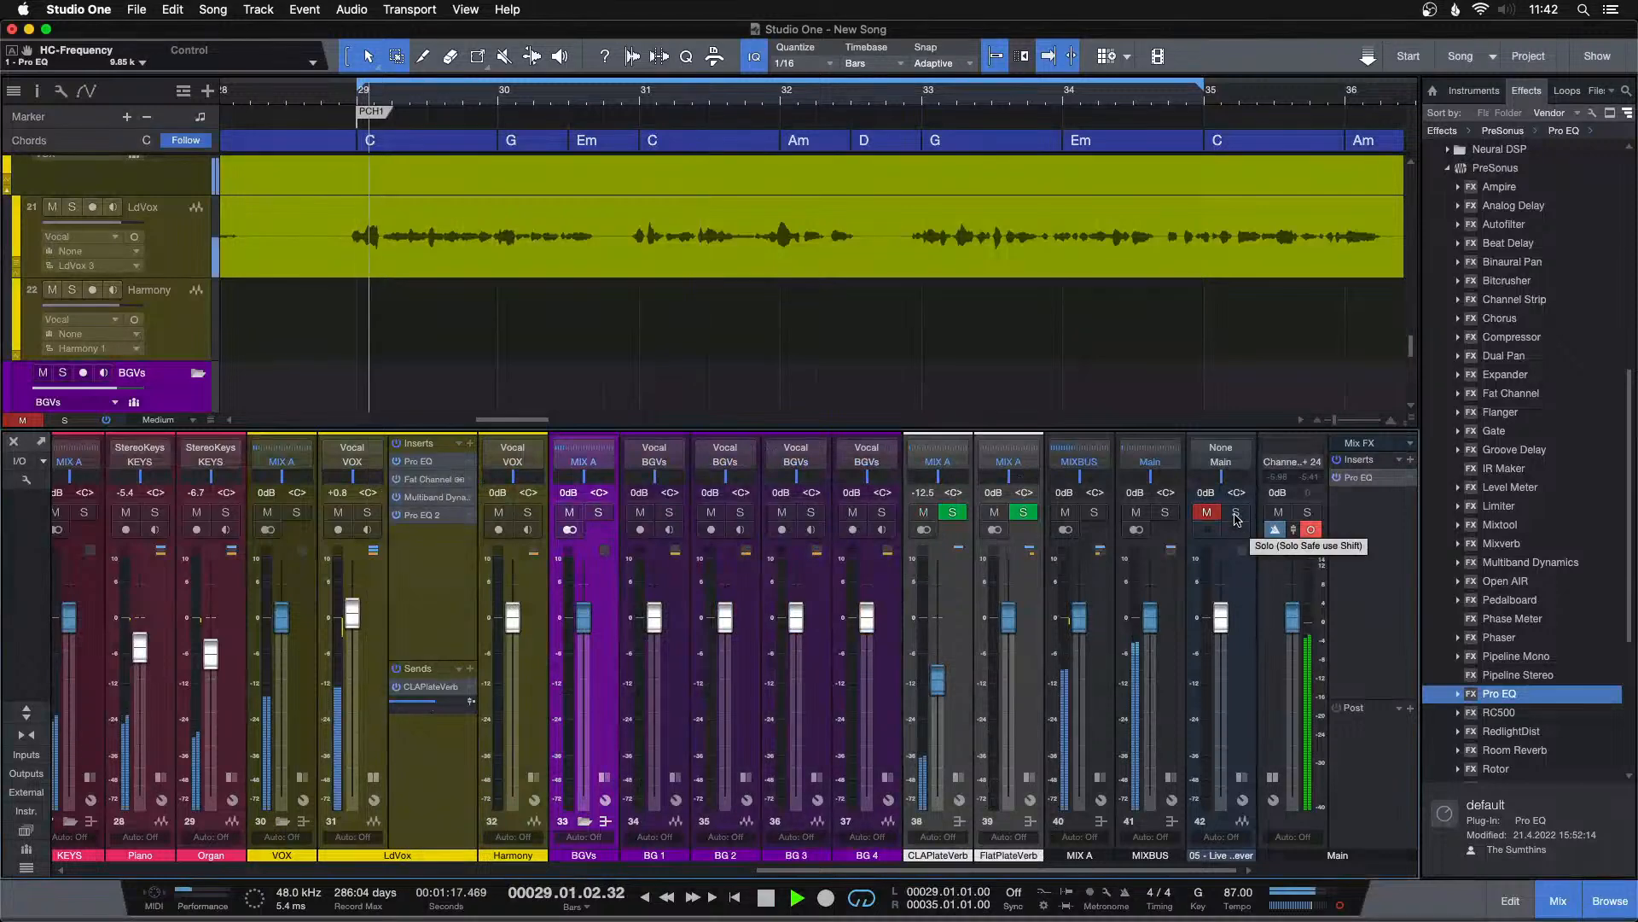
left_click(1236, 512)
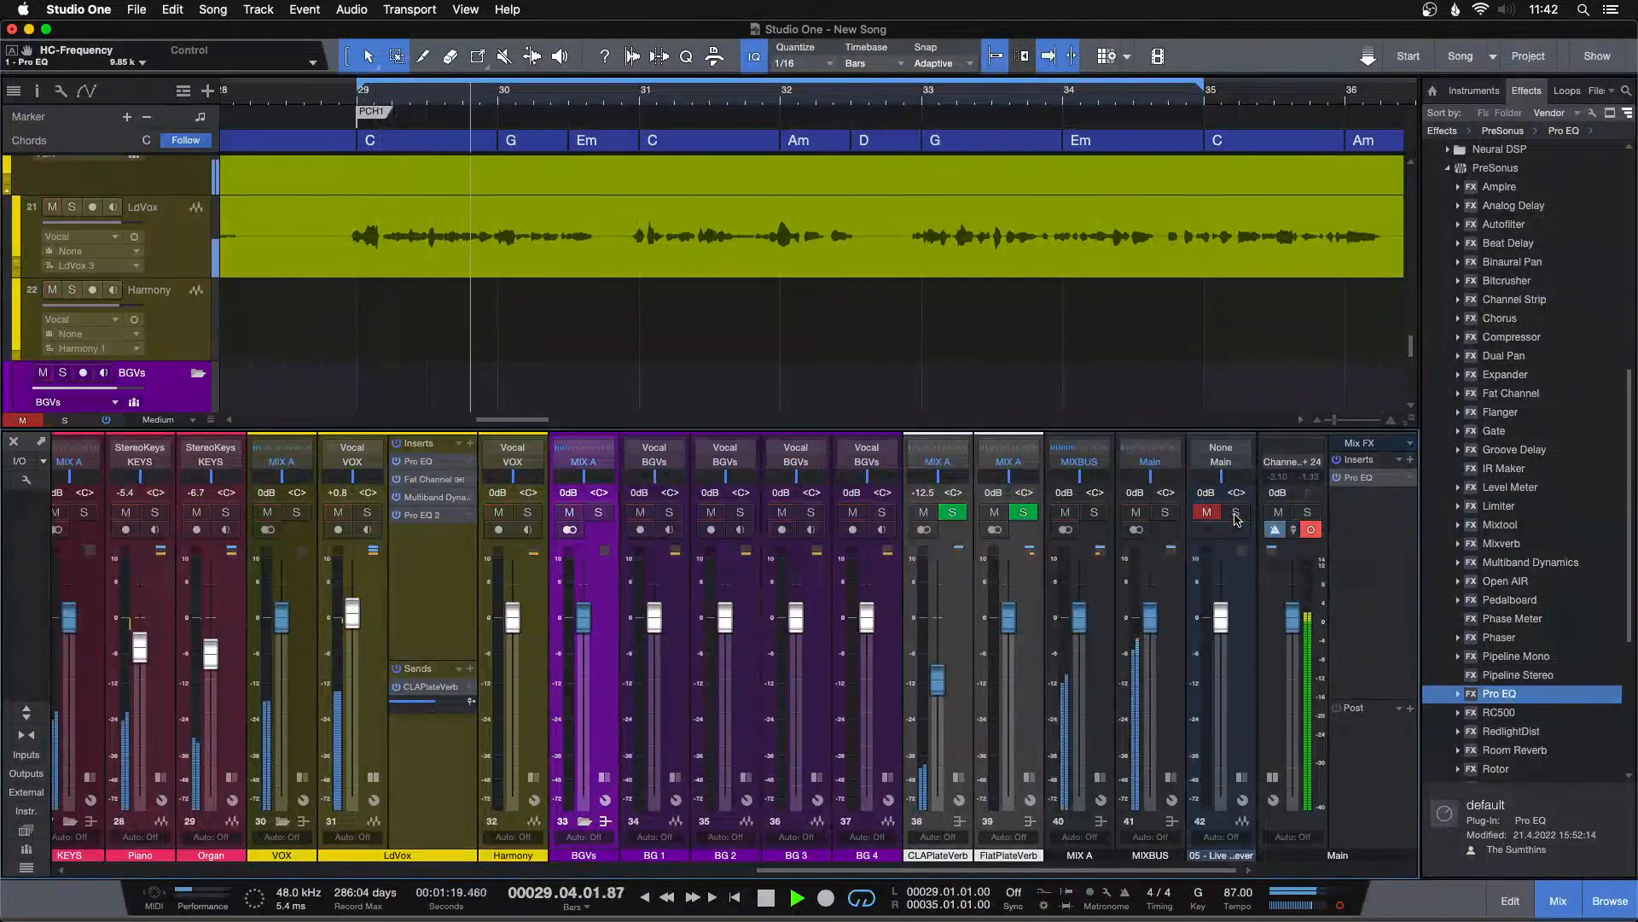
left_click(1308, 513)
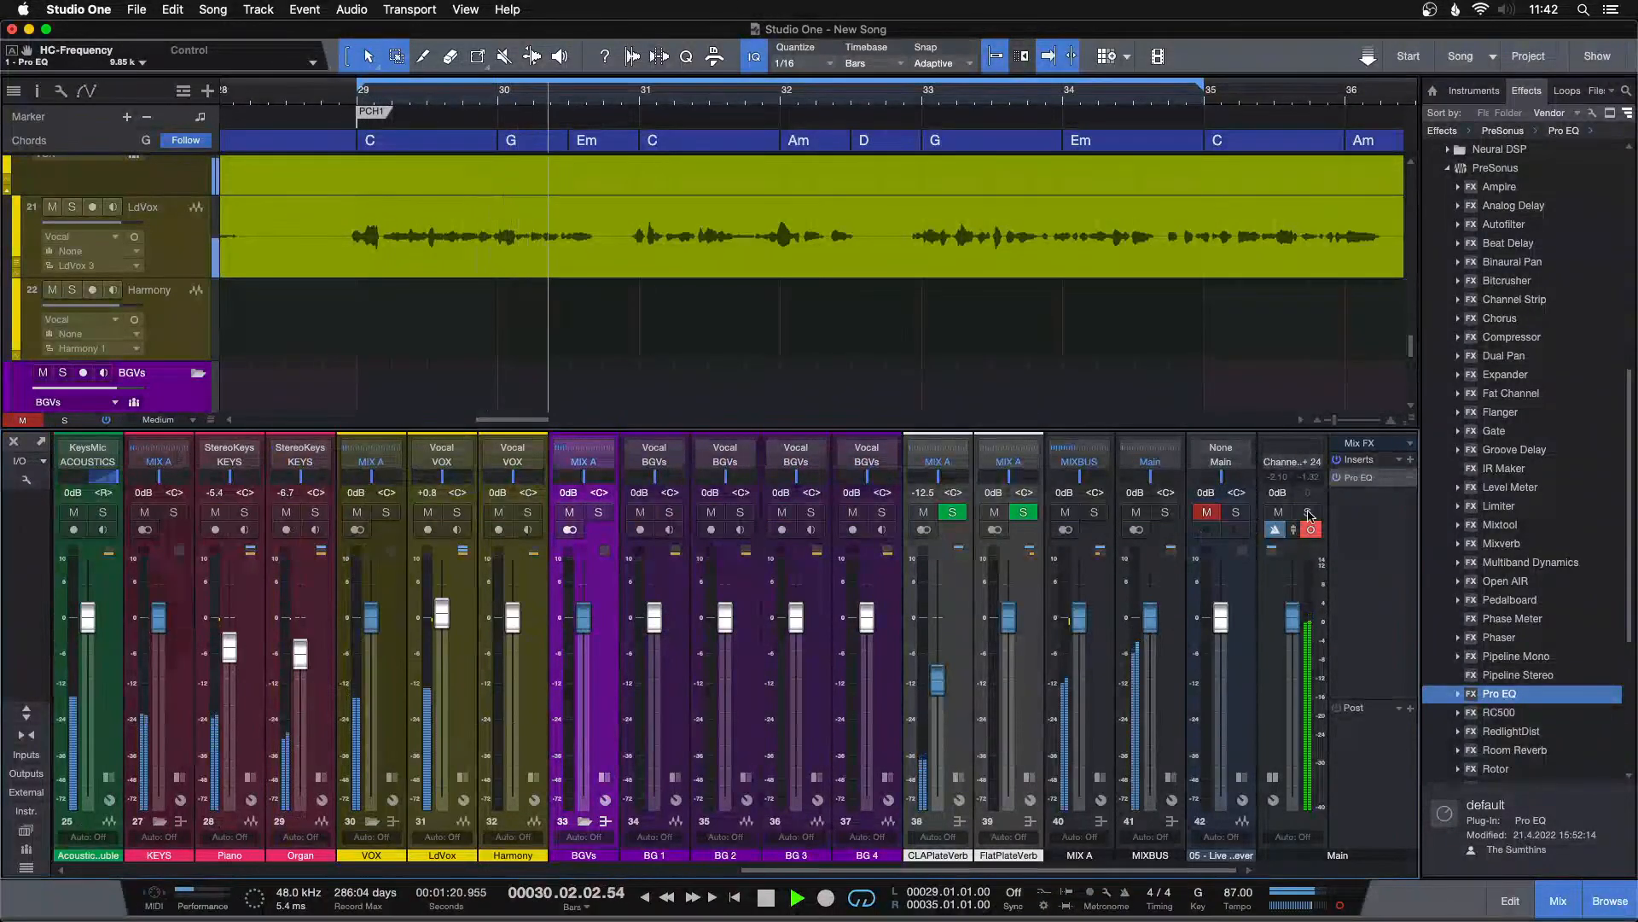
Bypass the Main channel's Pro EQ, restart playback, and return the Main output to stereo with looping off.
left_click(1337, 478)
key("space")
key("space")
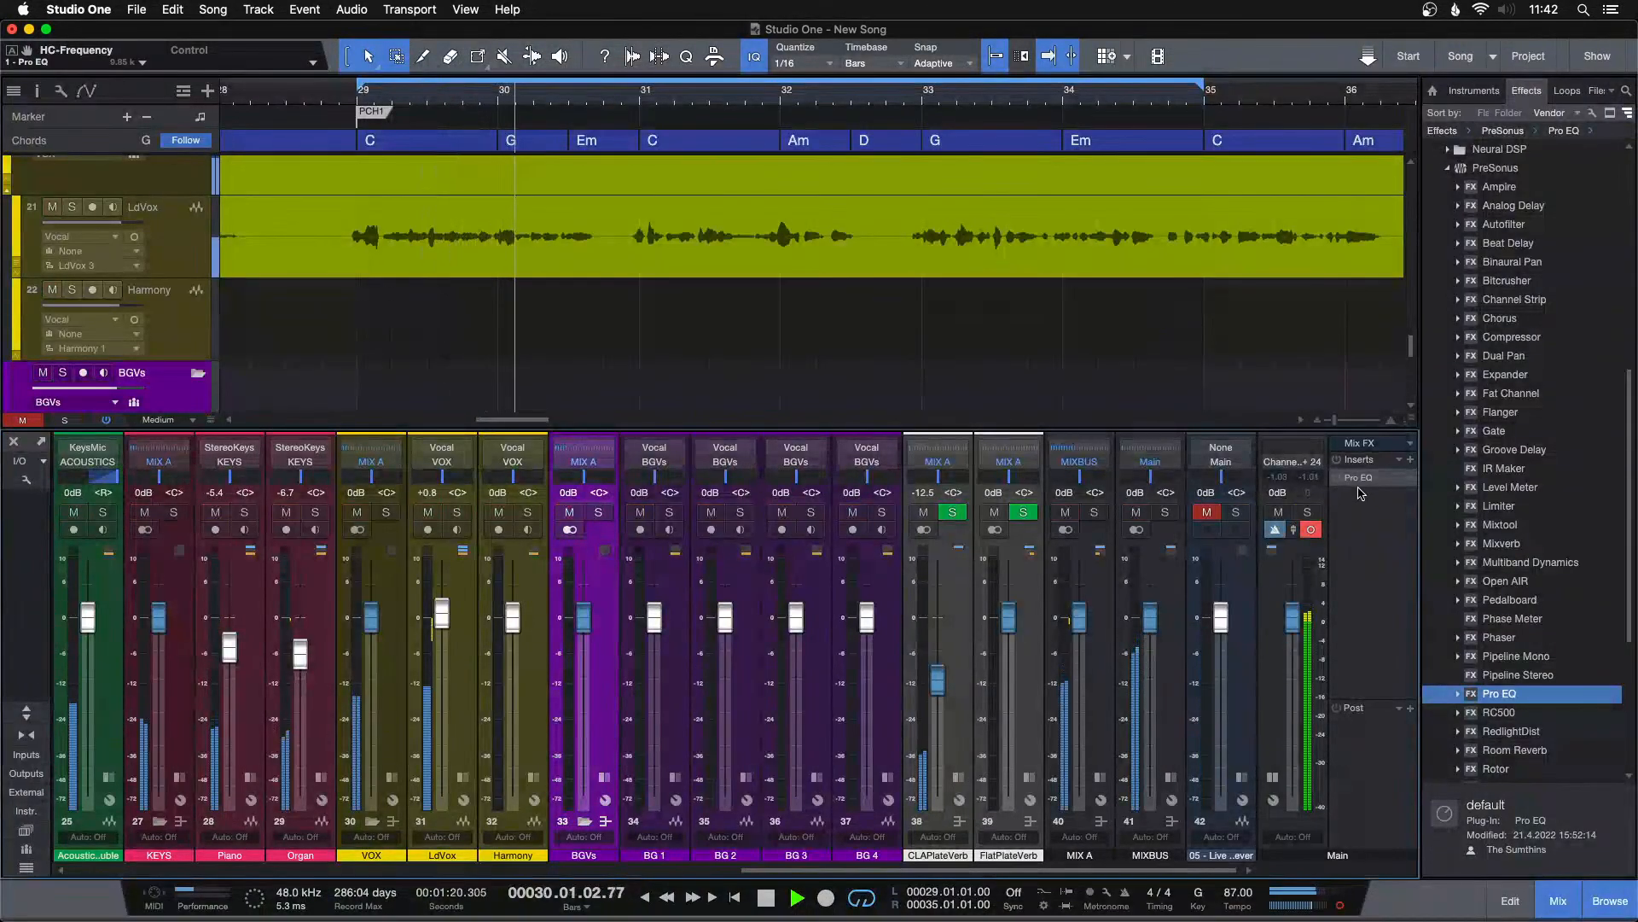
left_click(1375, 570)
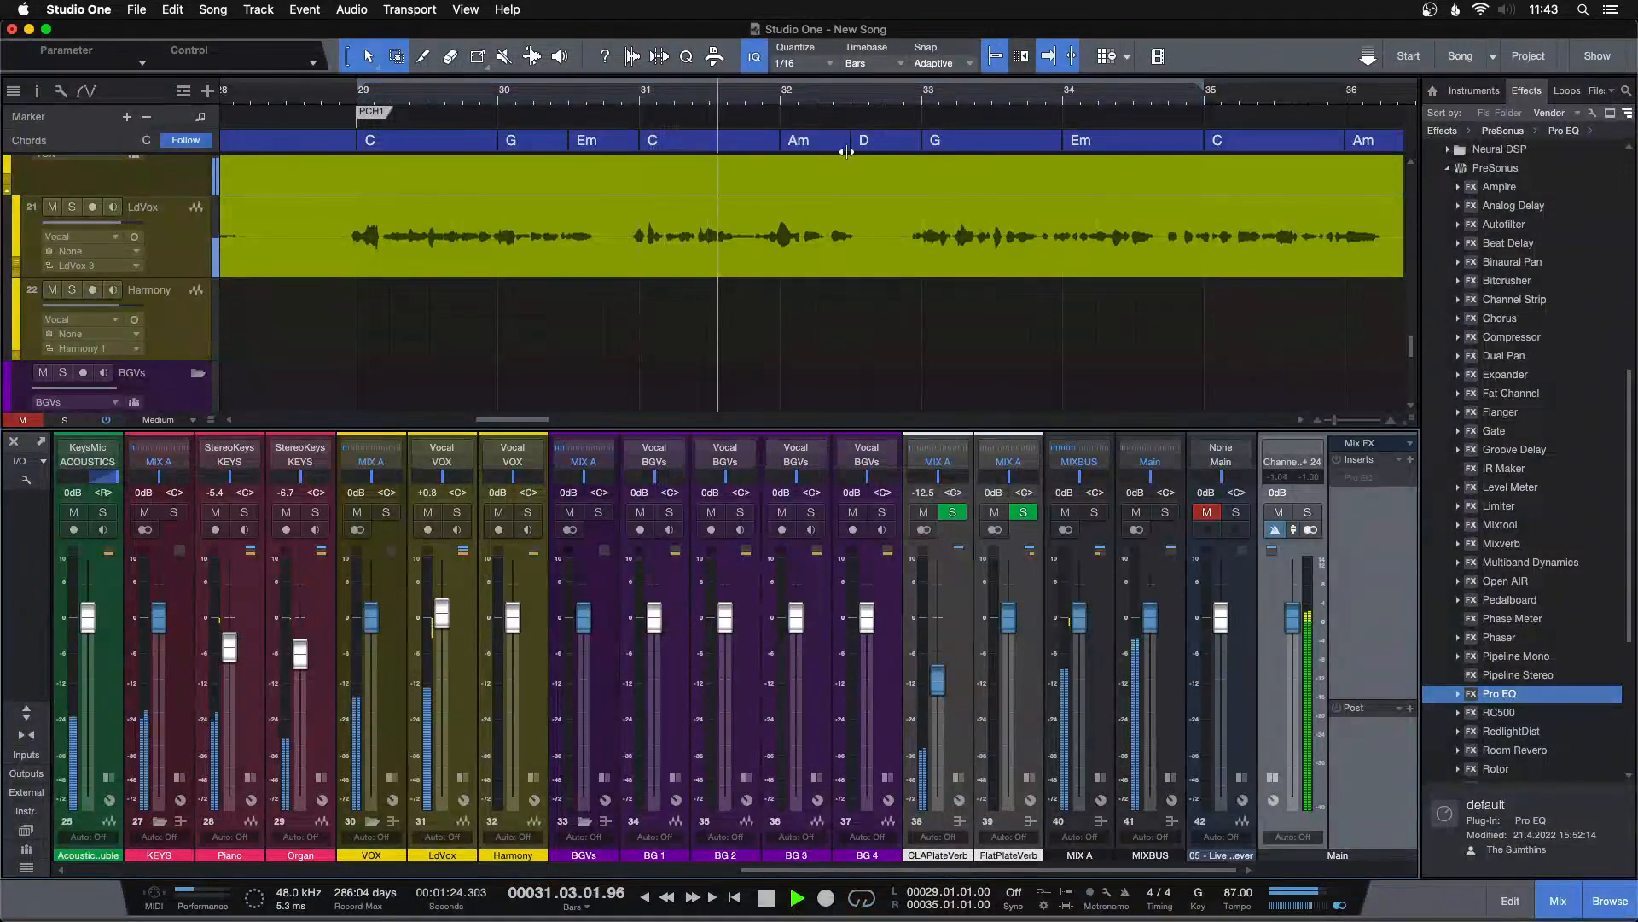
Zoom out to the whole song and look through all tracks from the drums to the backing vocals while the mix plays.
left_click_drag(714, 94, 1139, 19)
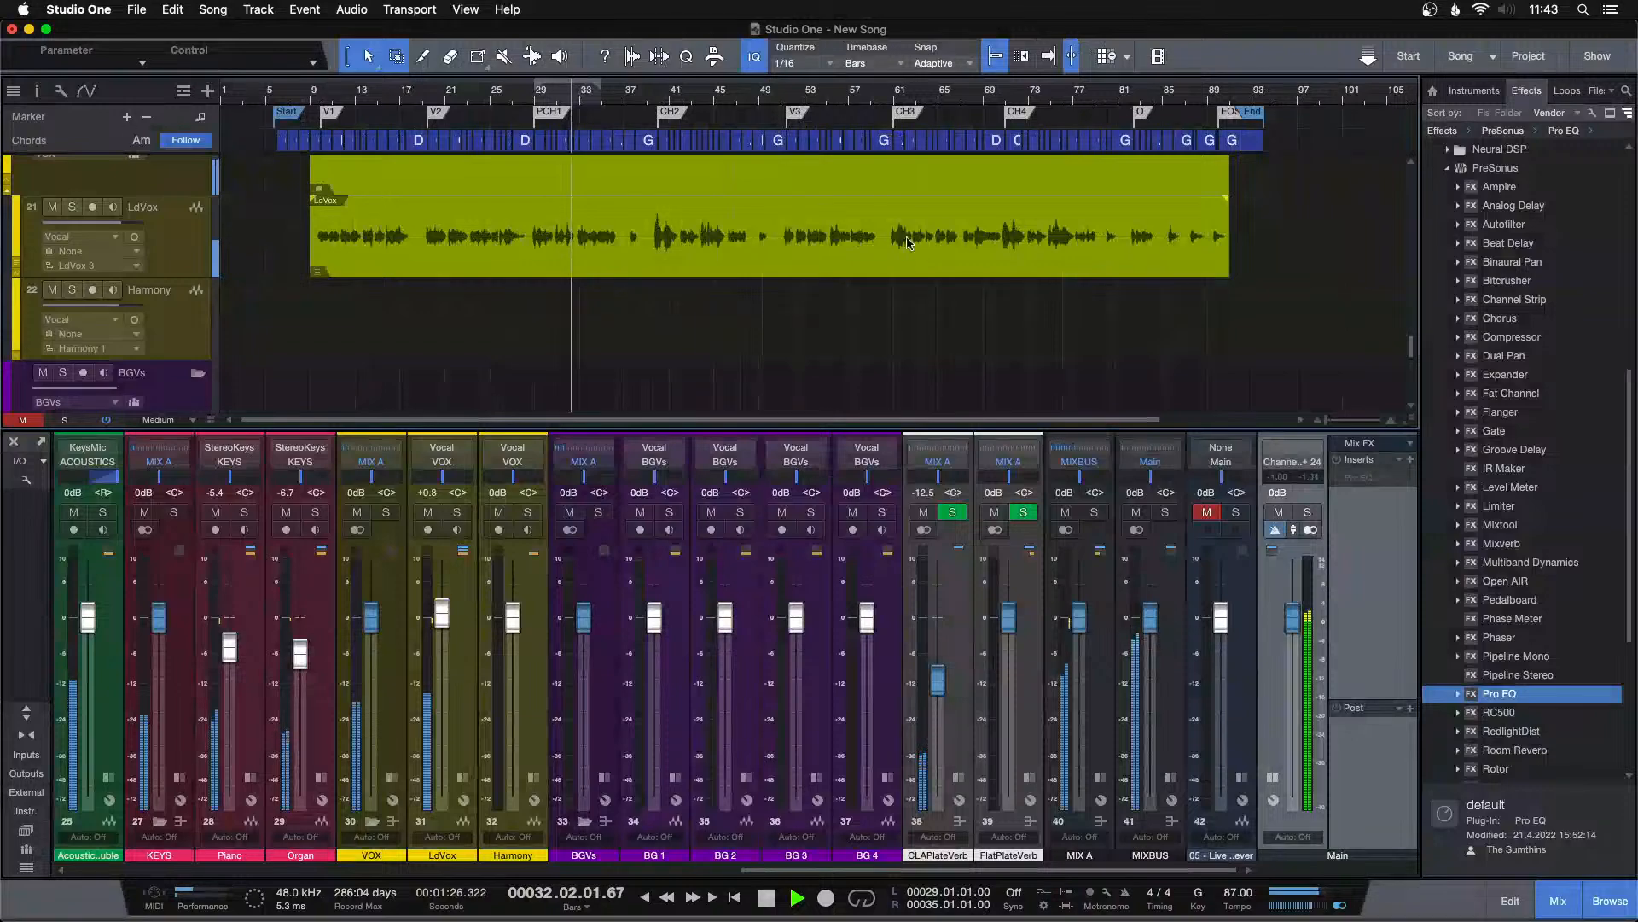
scroll(841, 323, "up", 10)
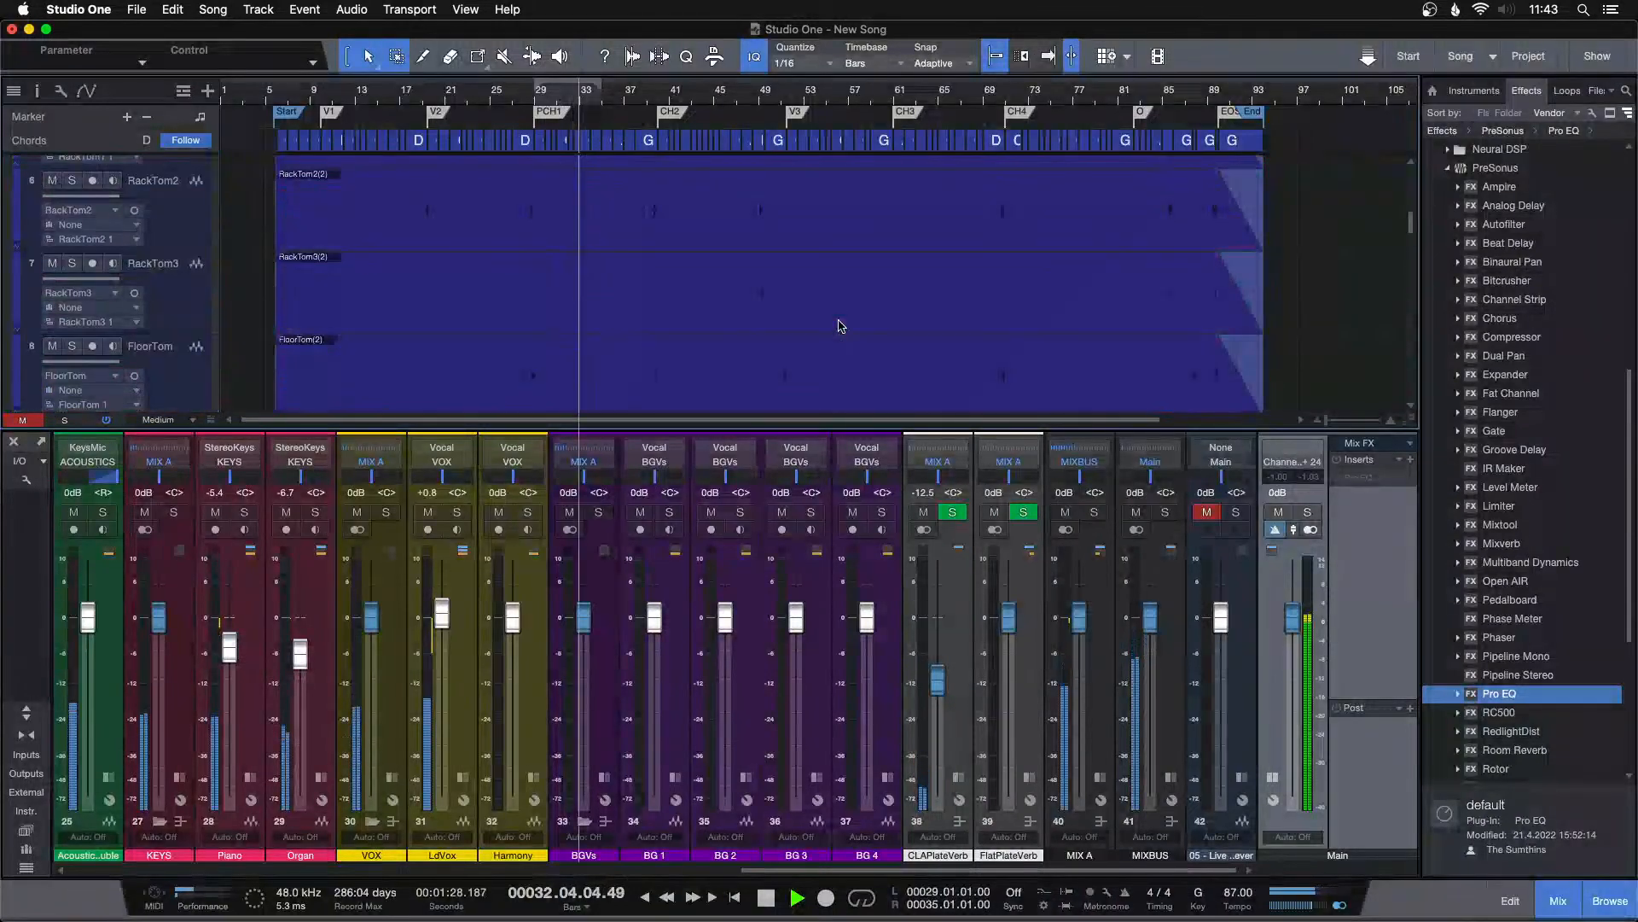
key("F3")
scroll(841, 326, "up", 5)
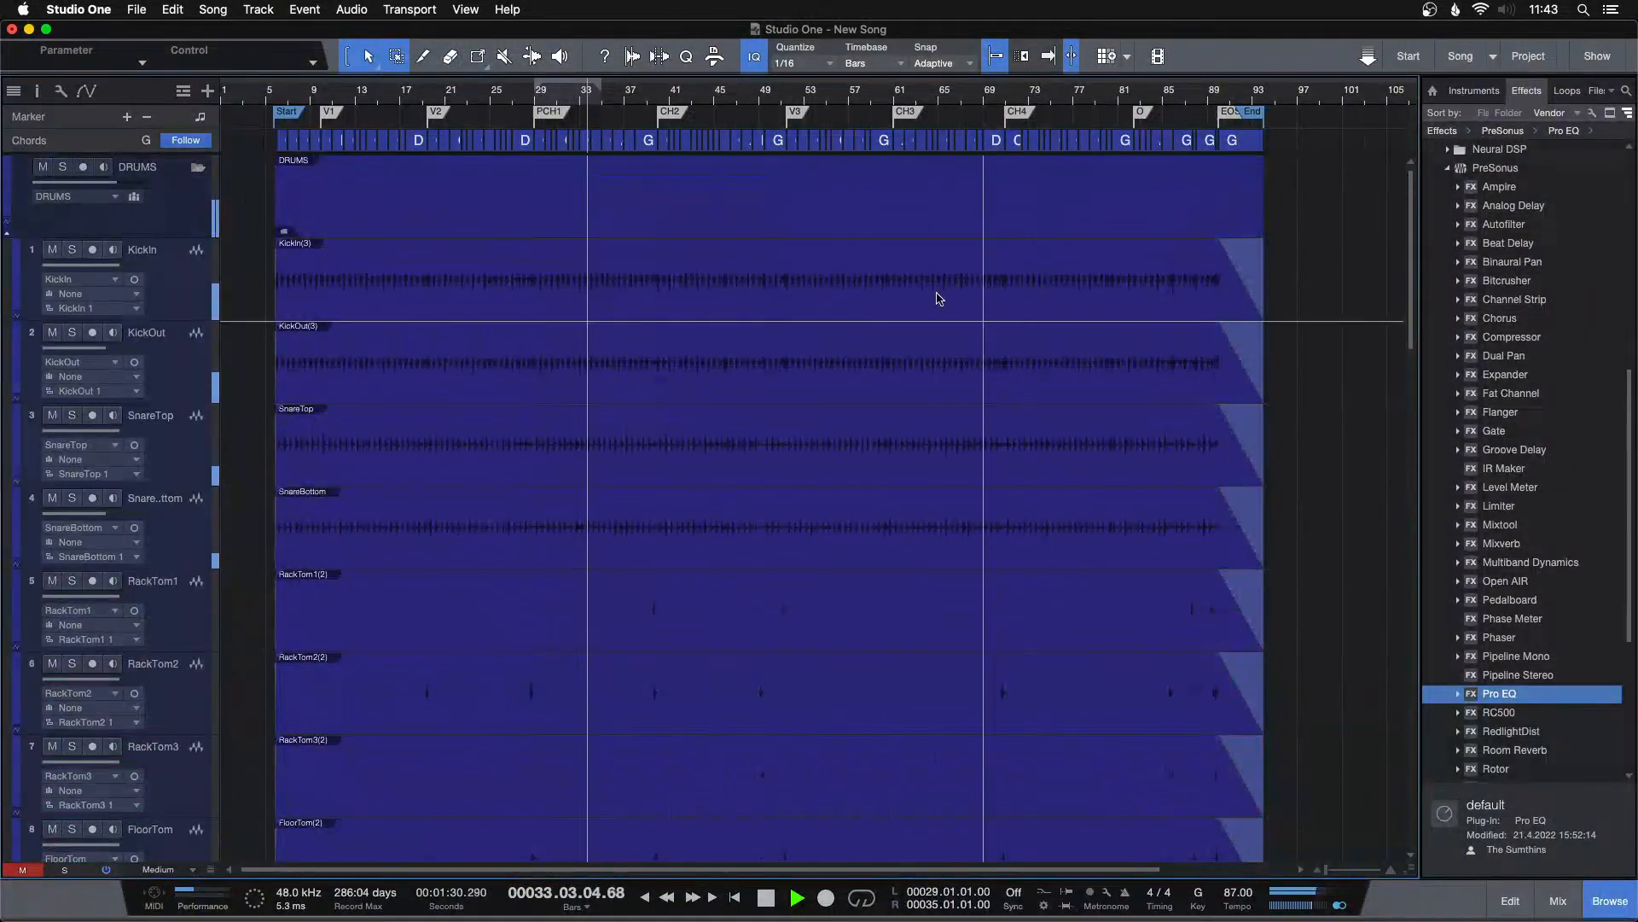
scroll(634, 372, "down", 15)
scroll(634, 373, "up", 10)
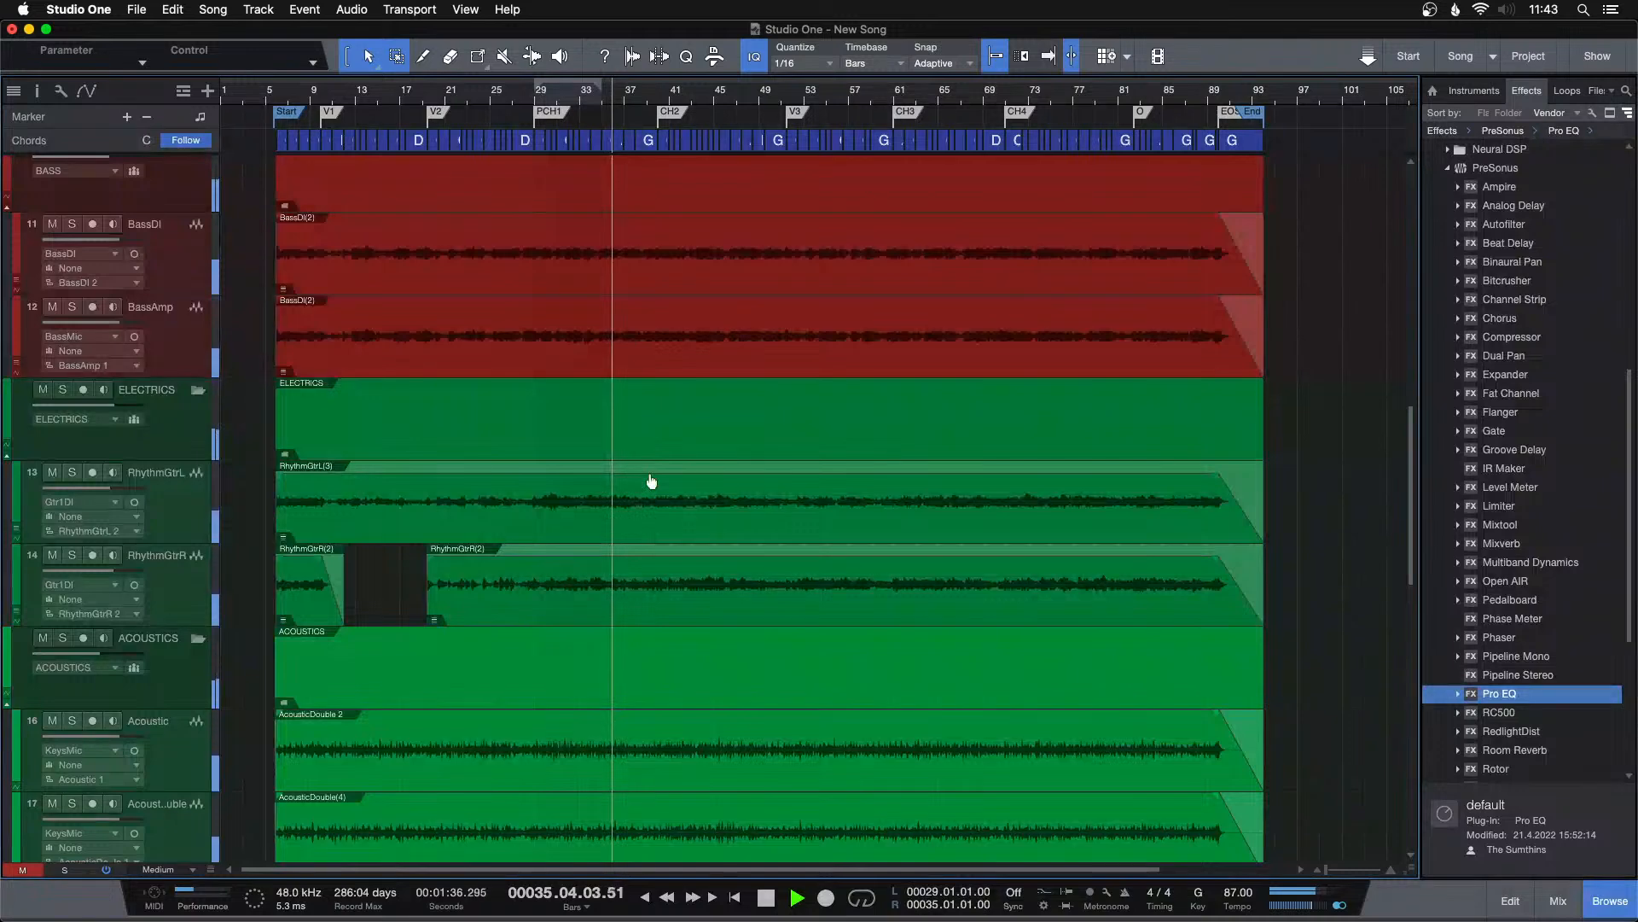
scroll(651, 481, "up", 5)
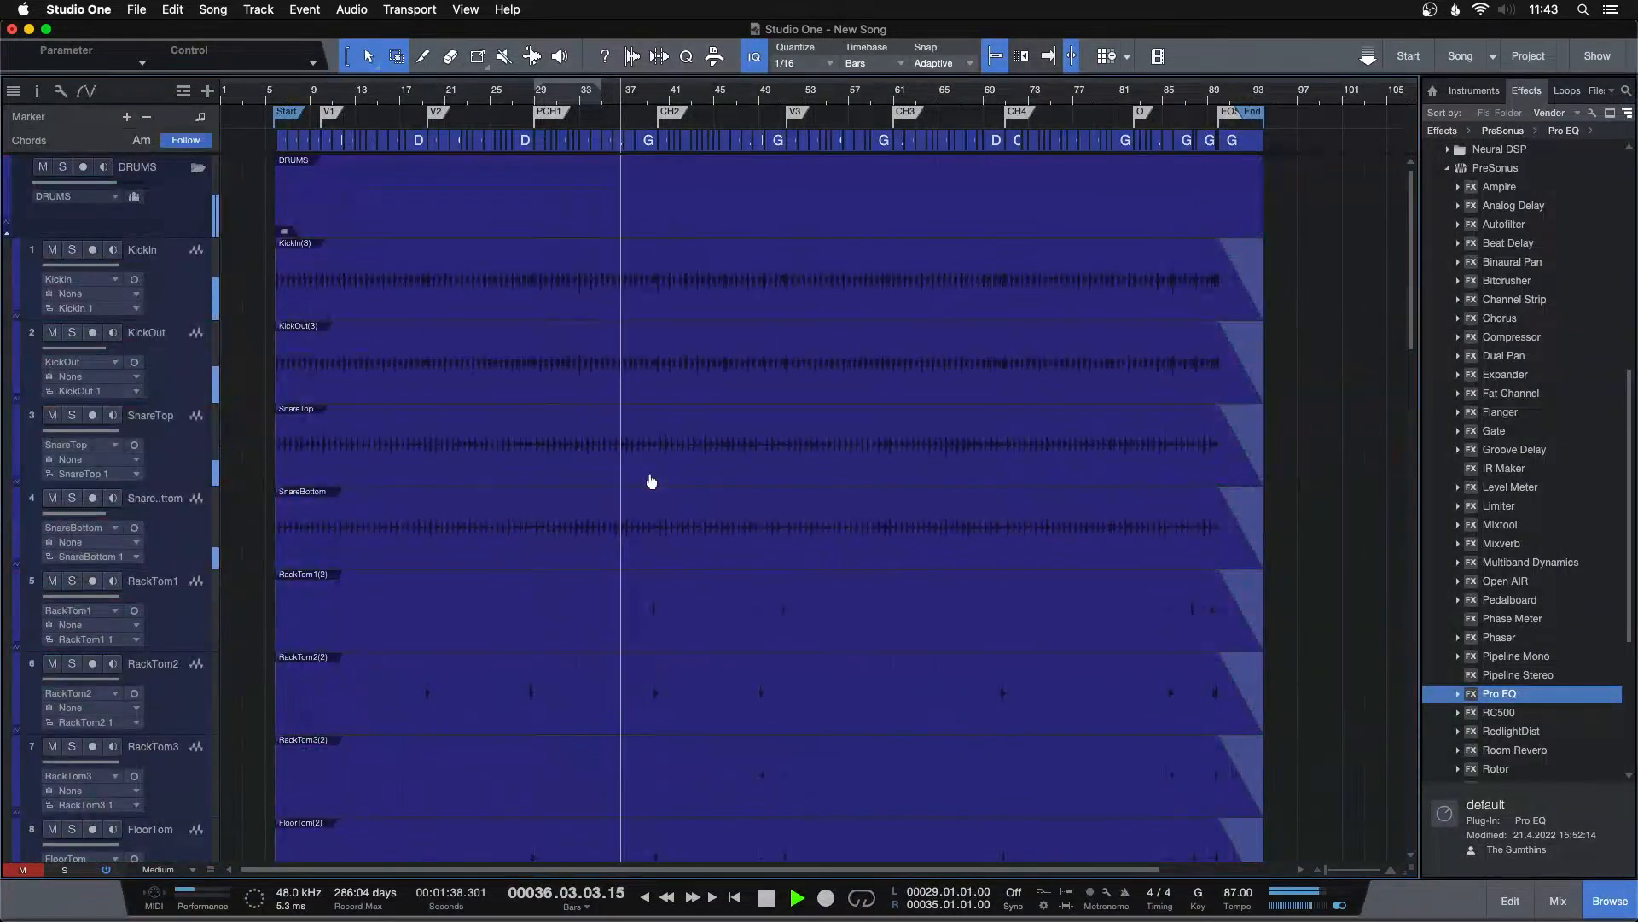
scroll(651, 481, "down", 10)
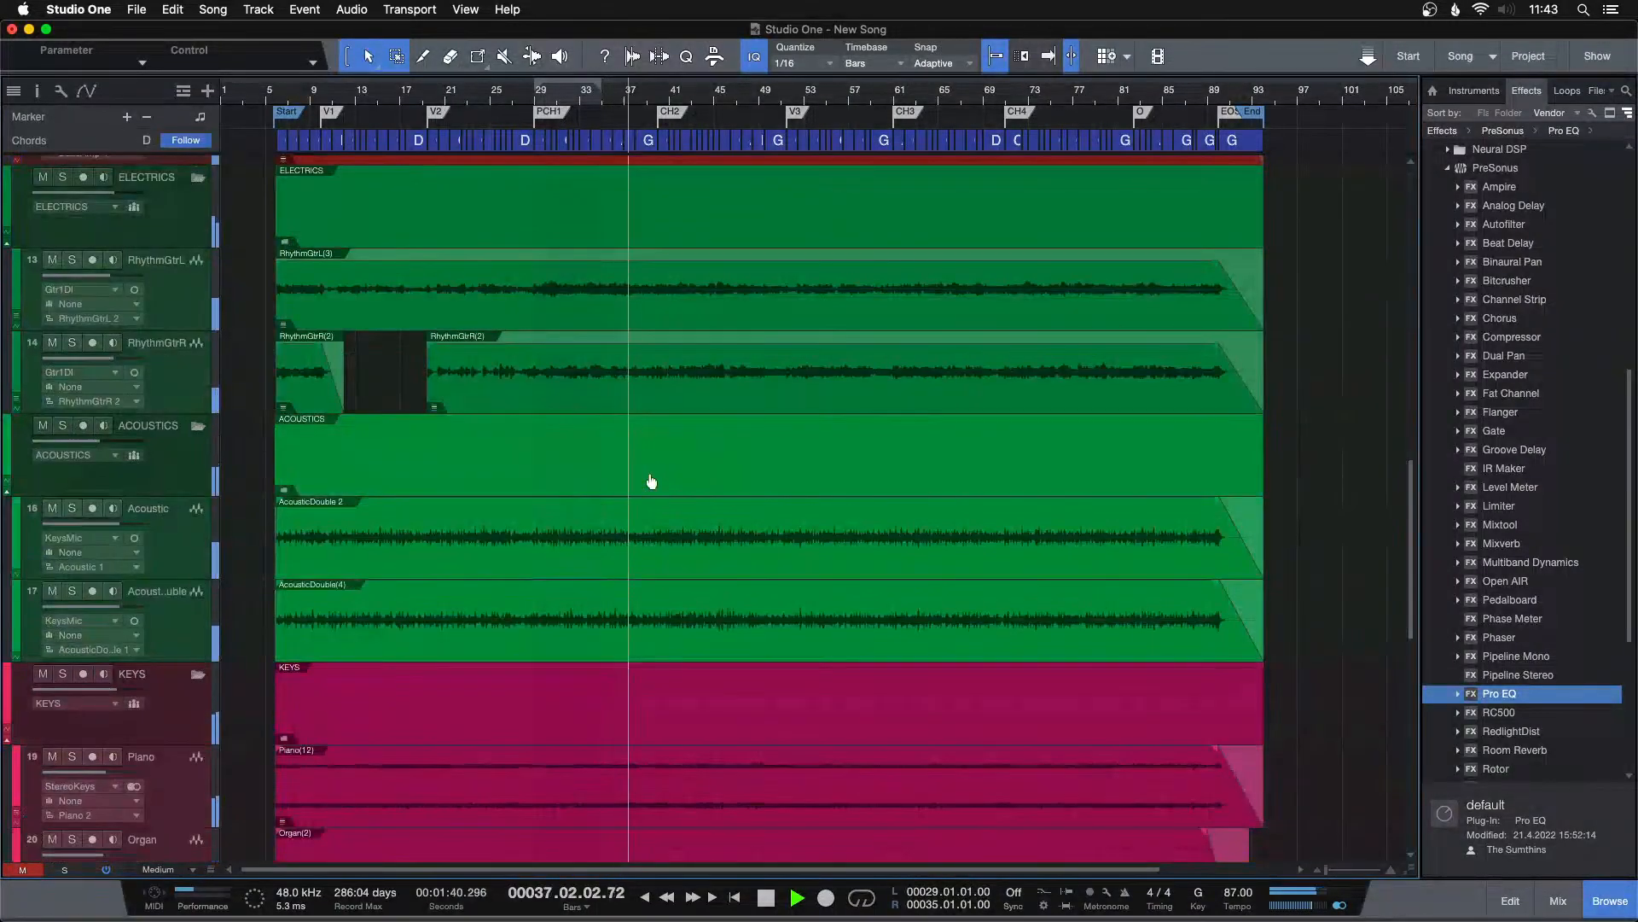
scroll(652, 481, "down", 9)
scroll(652, 482, "up", 1)
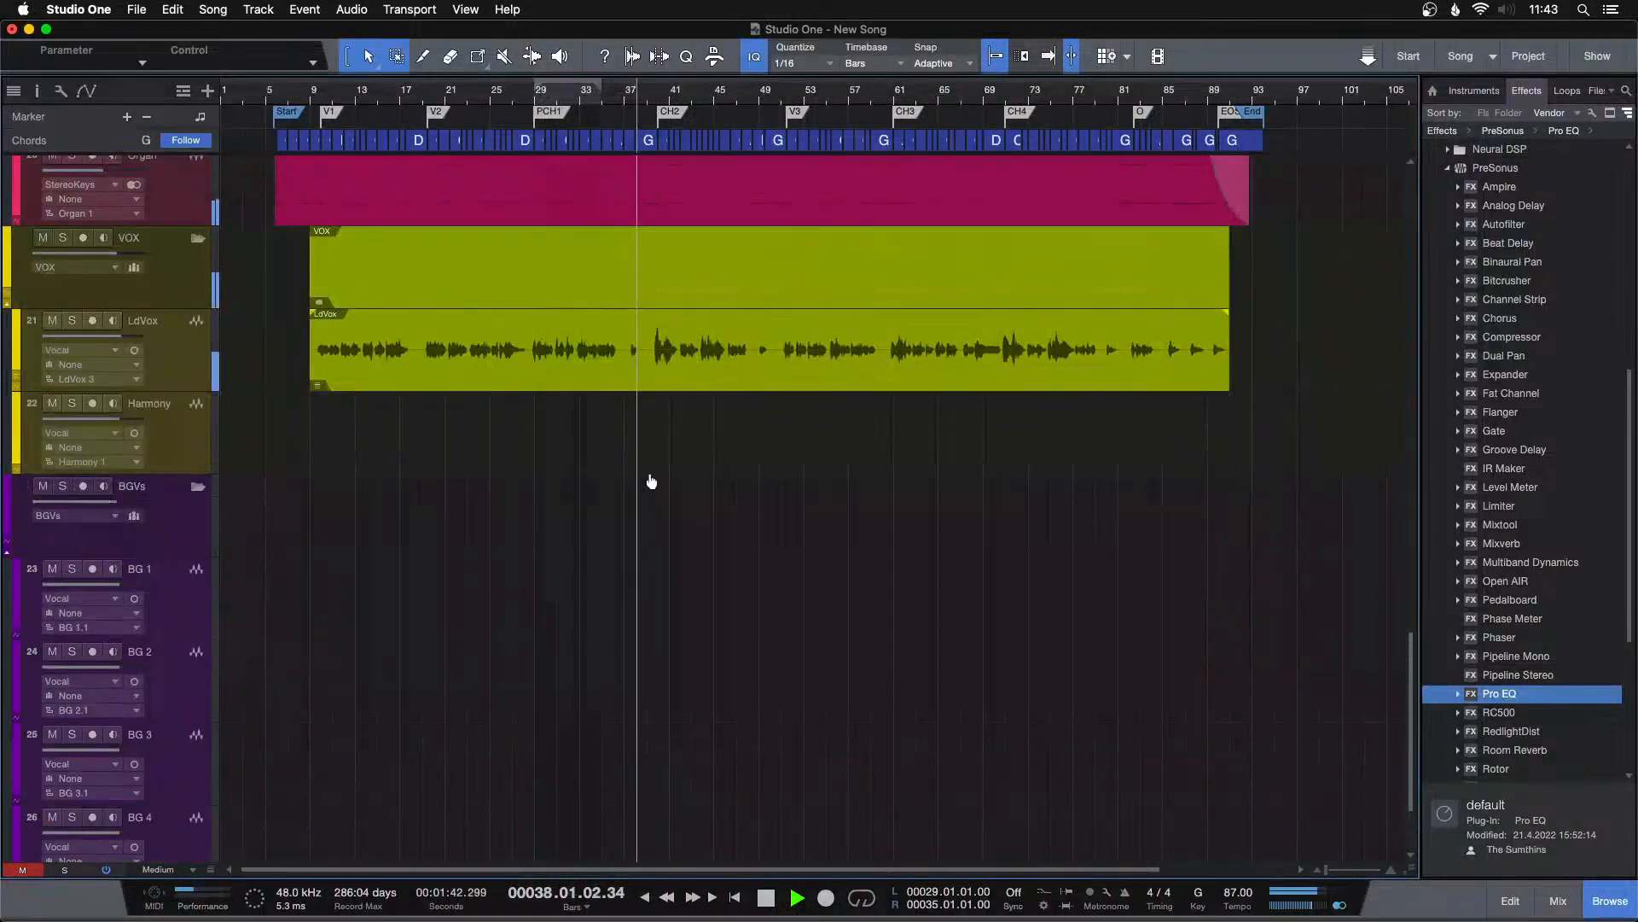
Raise the CLAPlateVerb channel's level to -11.7 dB and return to the full-height arrangement.
key("F3")
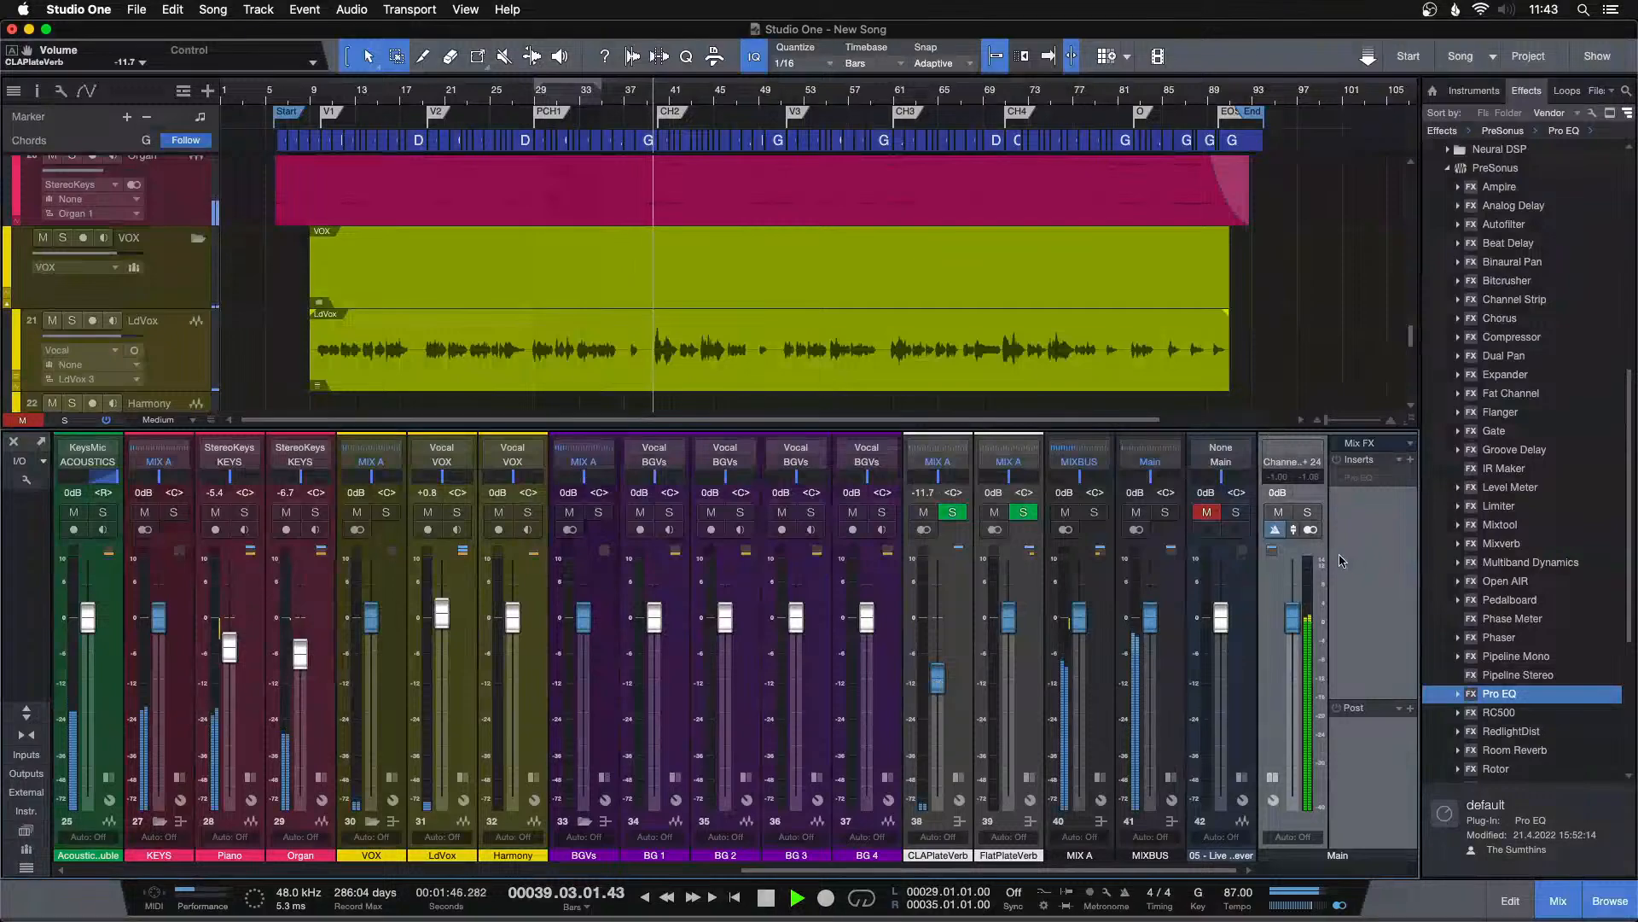
key("F3")
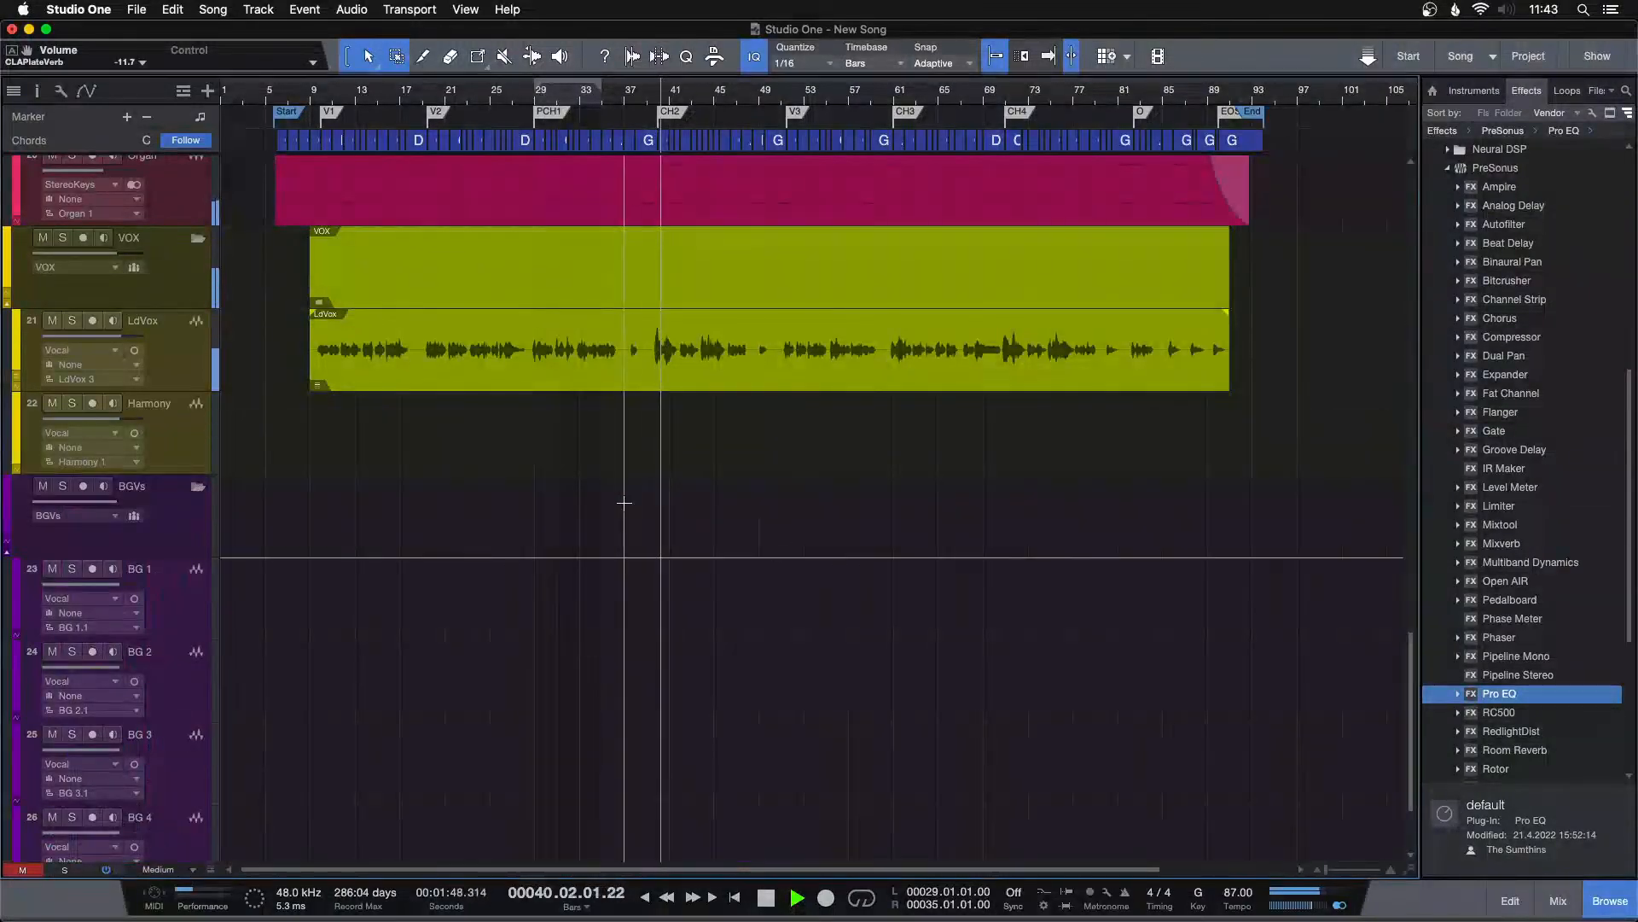
Review the drum, bass, guitar and keys tracks again during full-mix playback, finishing at the DRUMS folder.
scroll(624, 502, "up", 15)
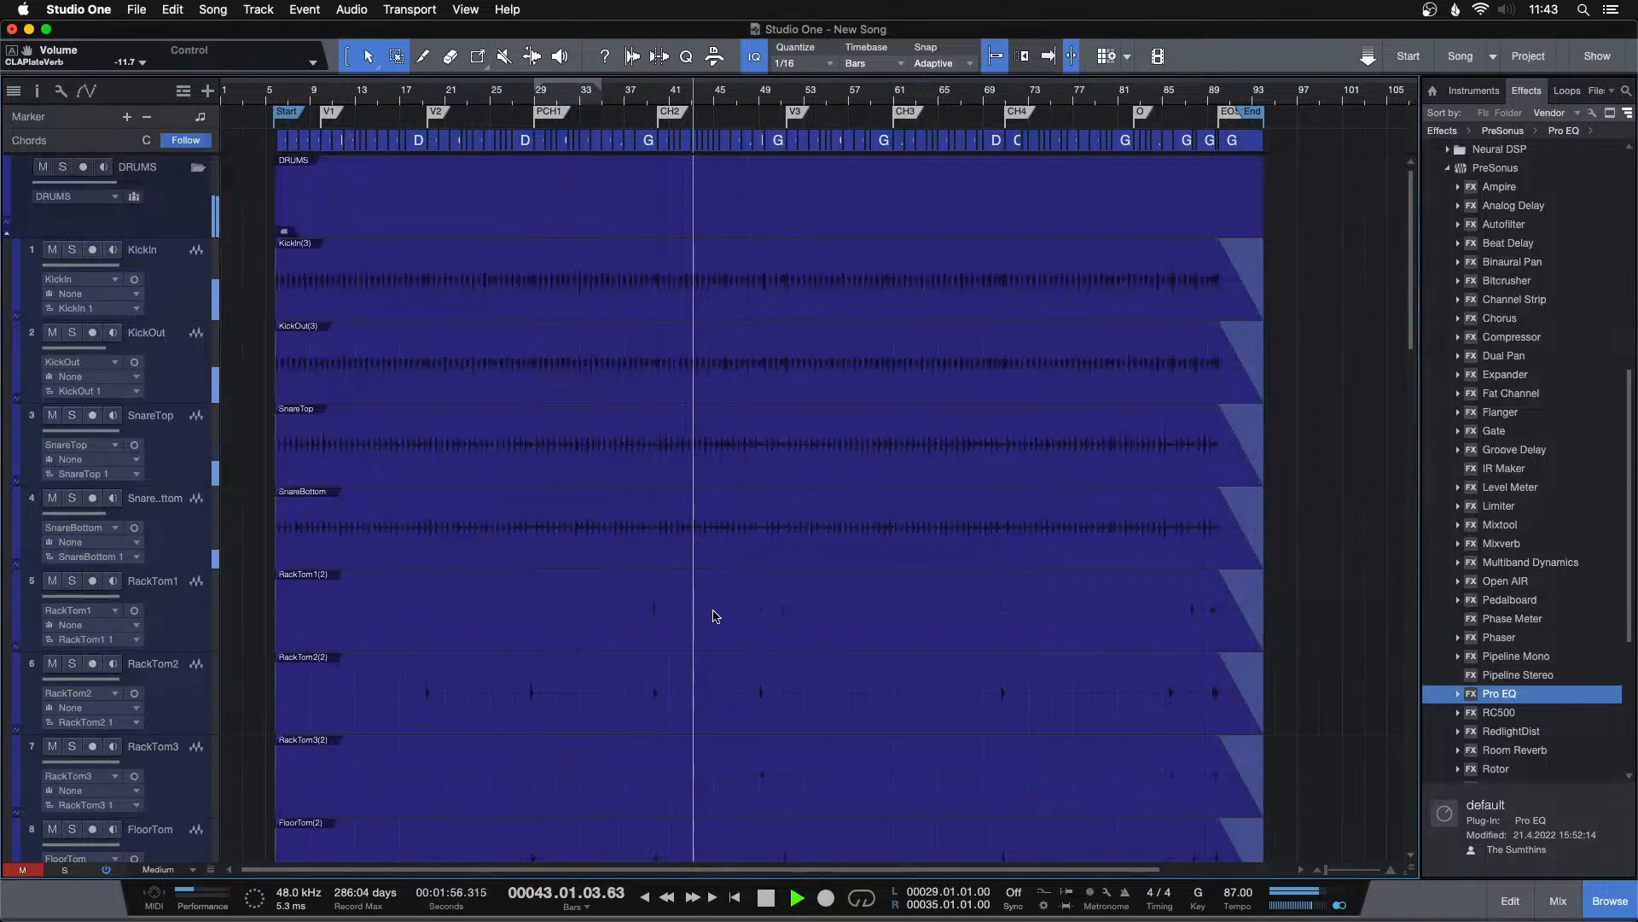
scroll(714, 608, "down", 10)
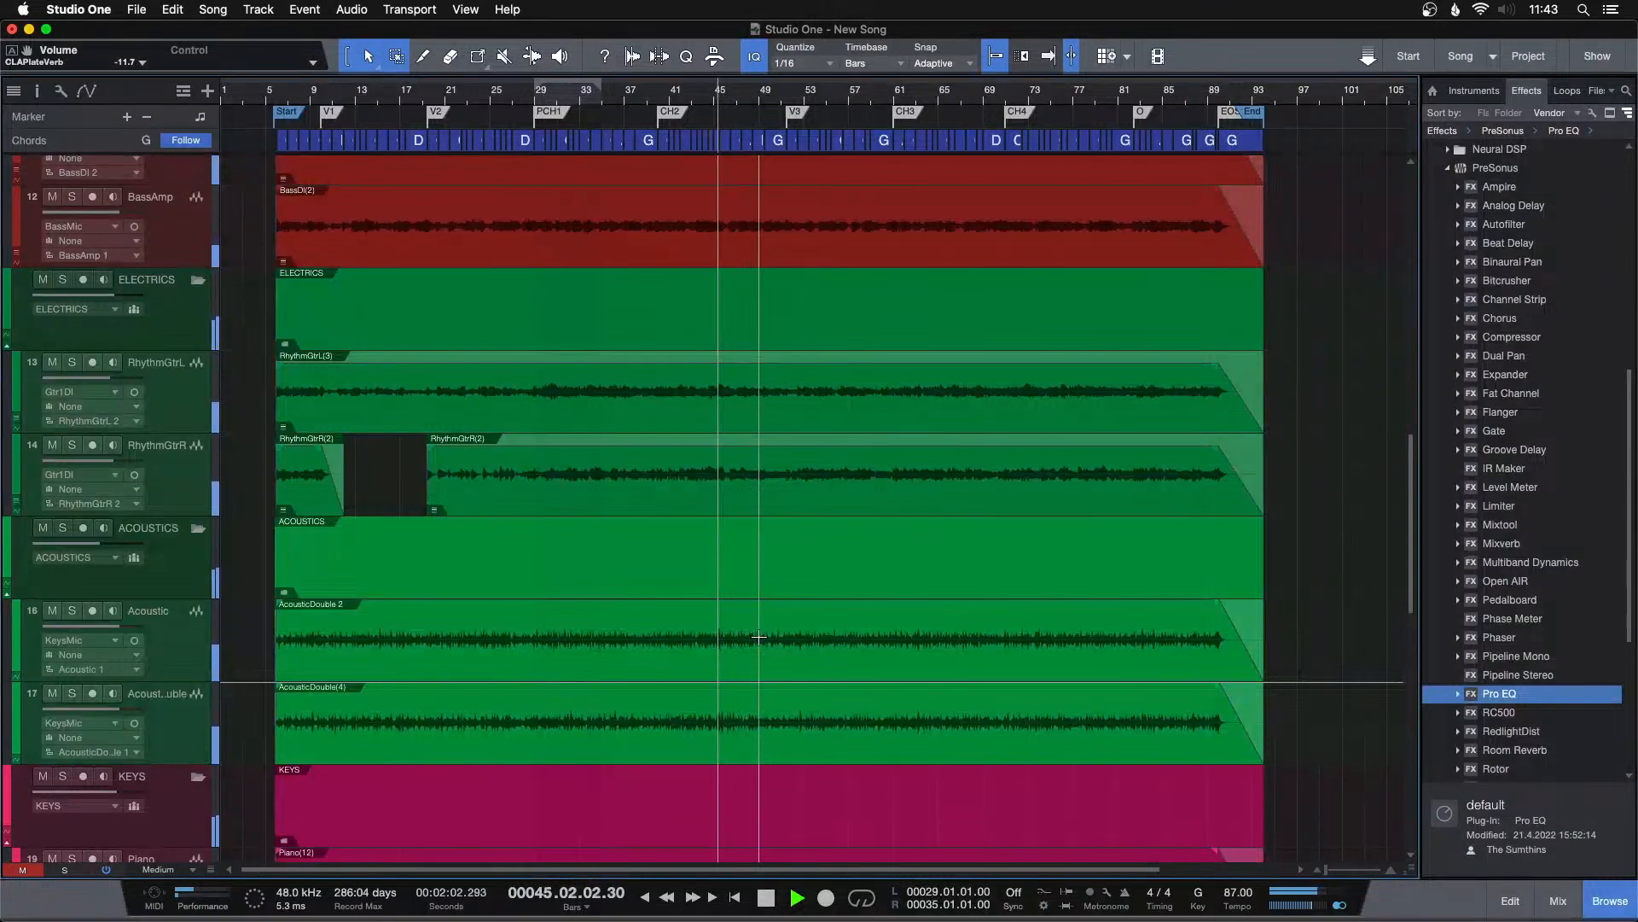
scroll(759, 636, "up", 9)
scroll(759, 635, "up", 4)
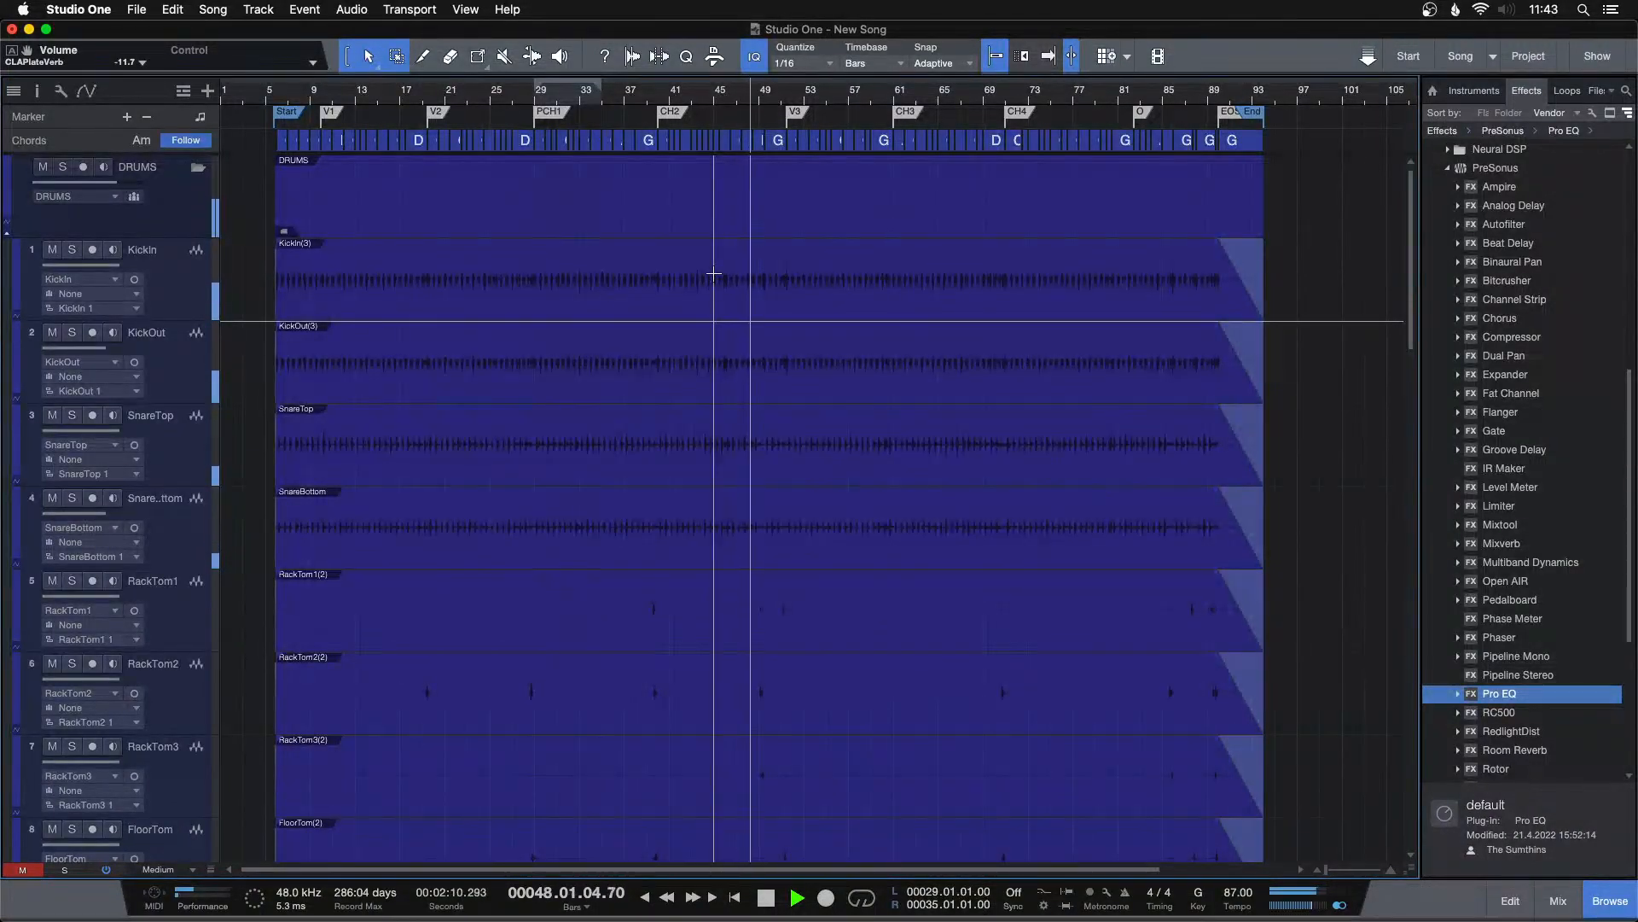
scroll(695, 578, "down", 10)
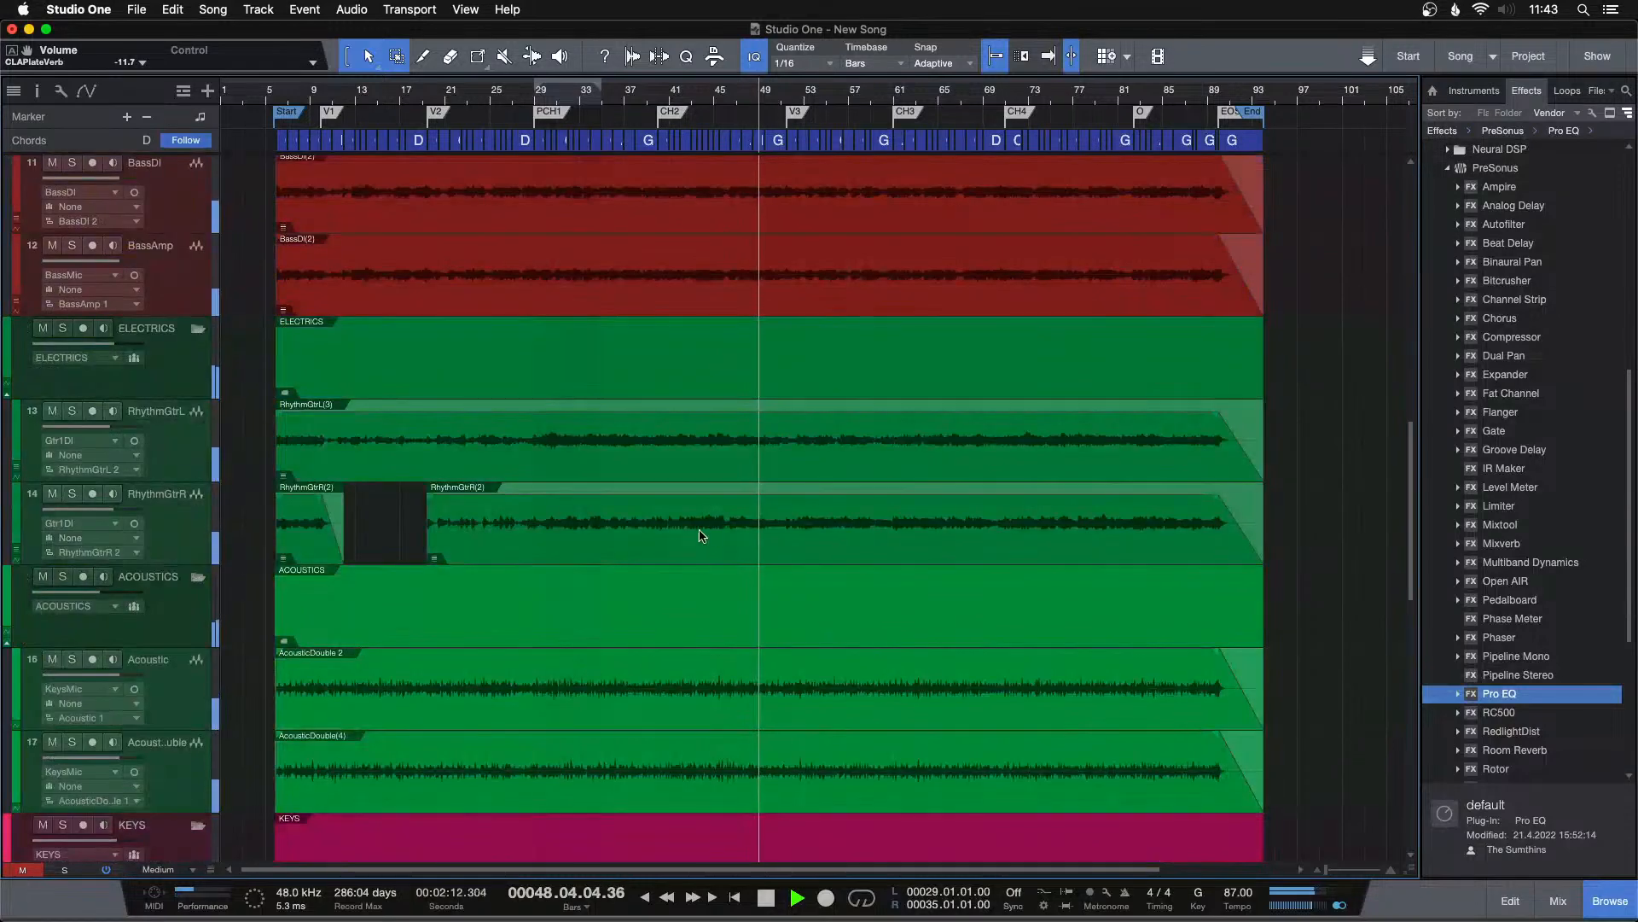
scroll(711, 522, "down", 15)
scroll(711, 522, "up", 20)
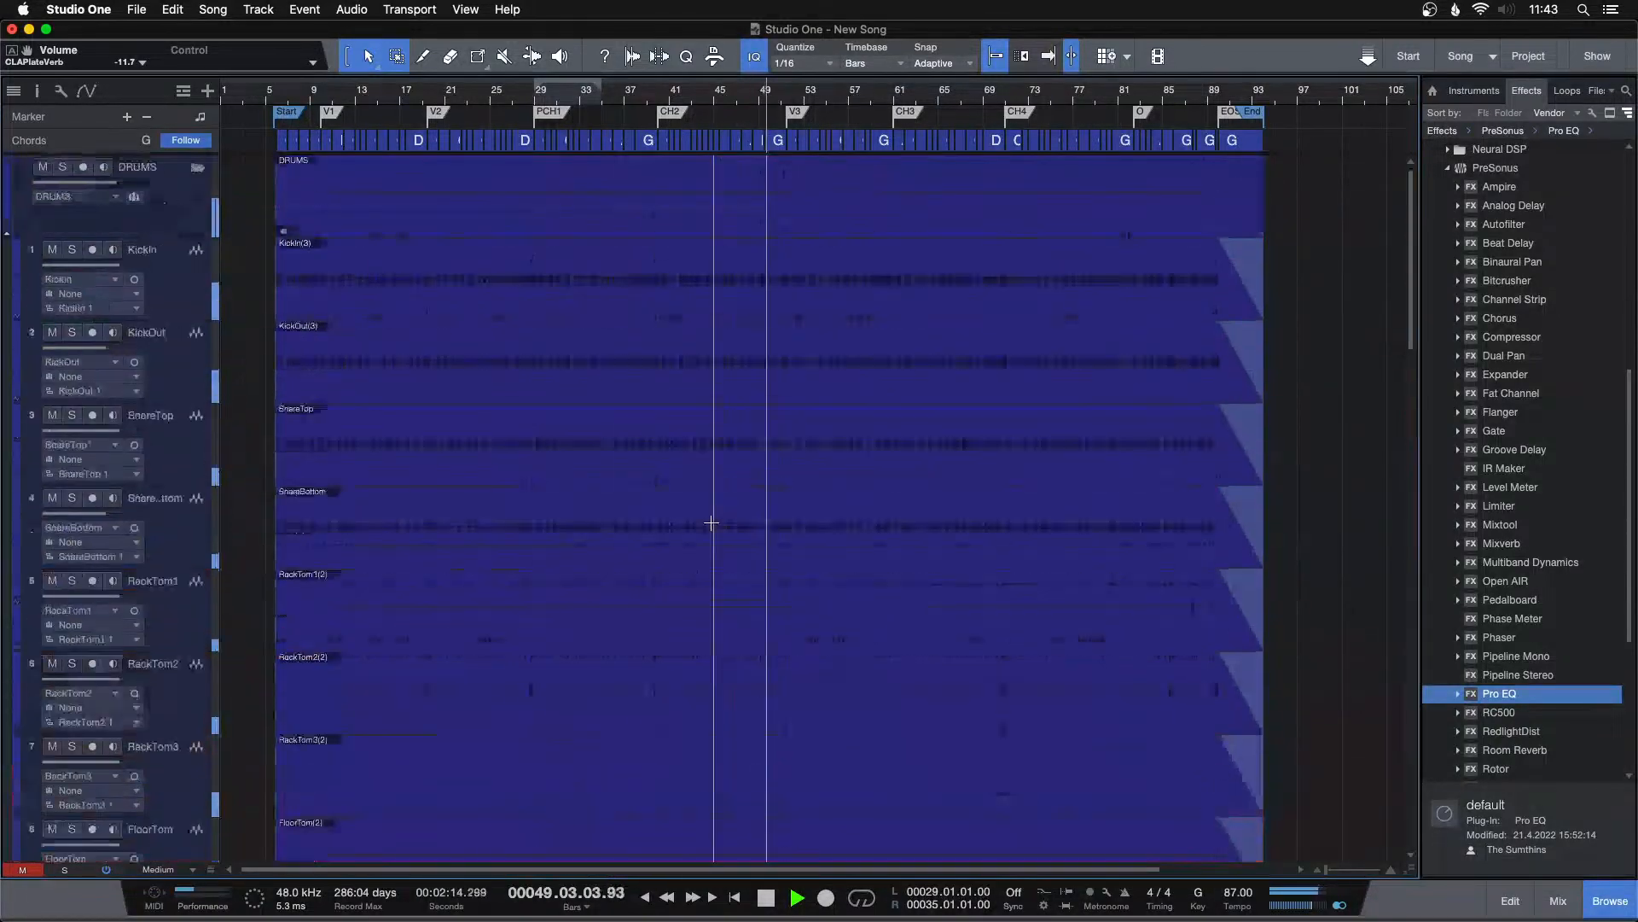
Look over the drum and bass tracks while the mix plays, ending with playback stopped at bar 1.
scroll(712, 523, "down", 7)
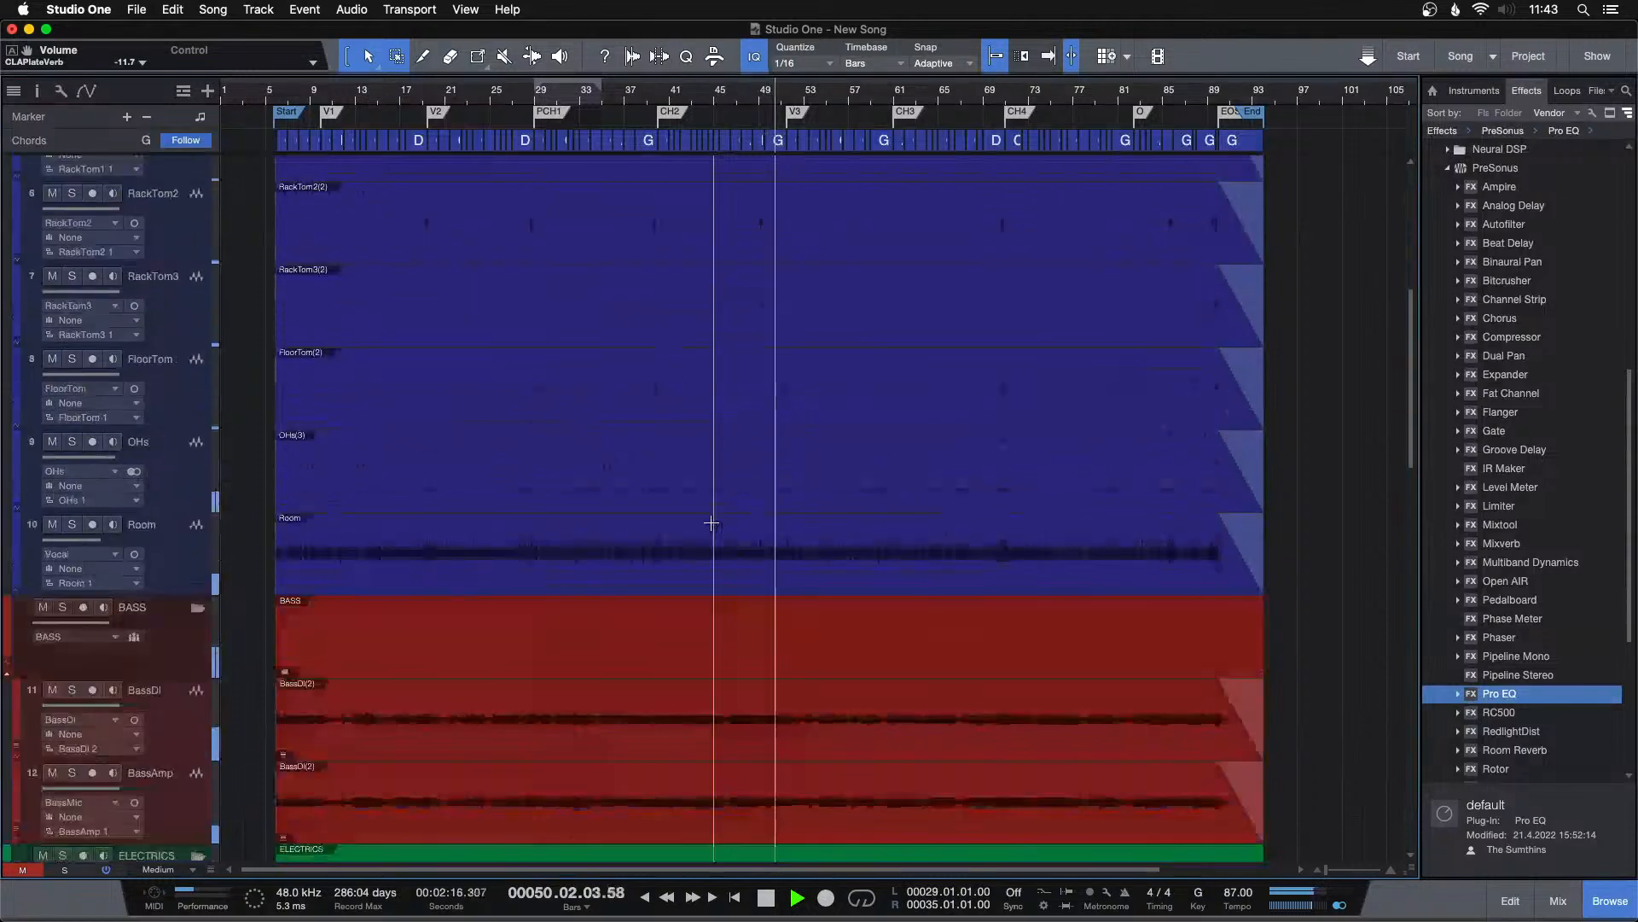
scroll(712, 522, "up", 3)
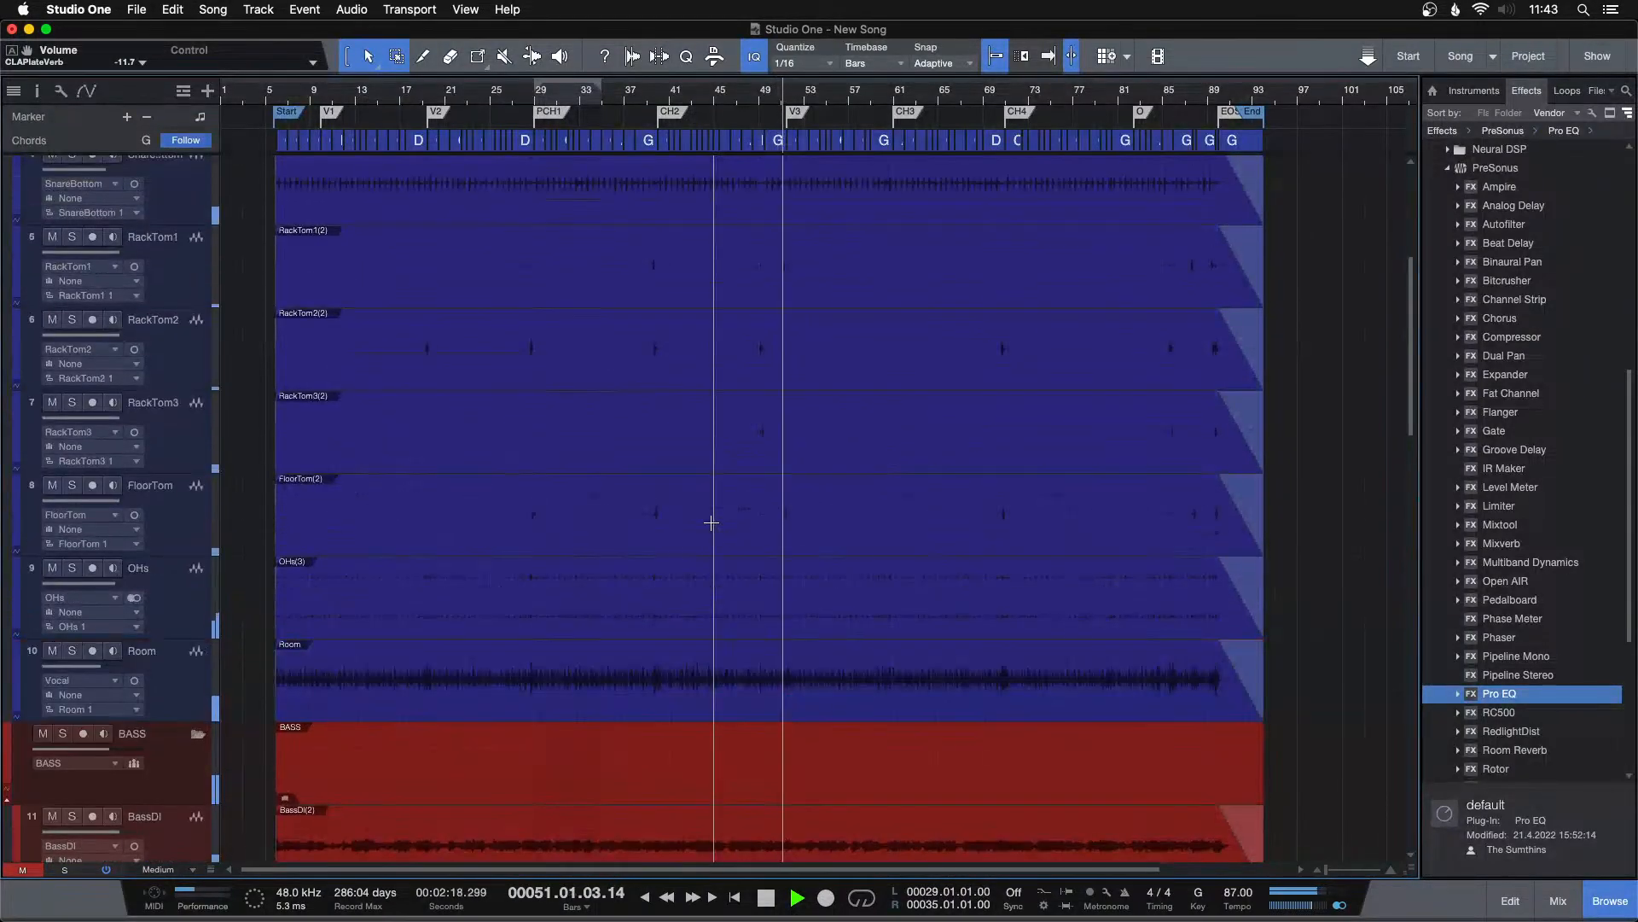
scroll(646, 443, "up", 4)
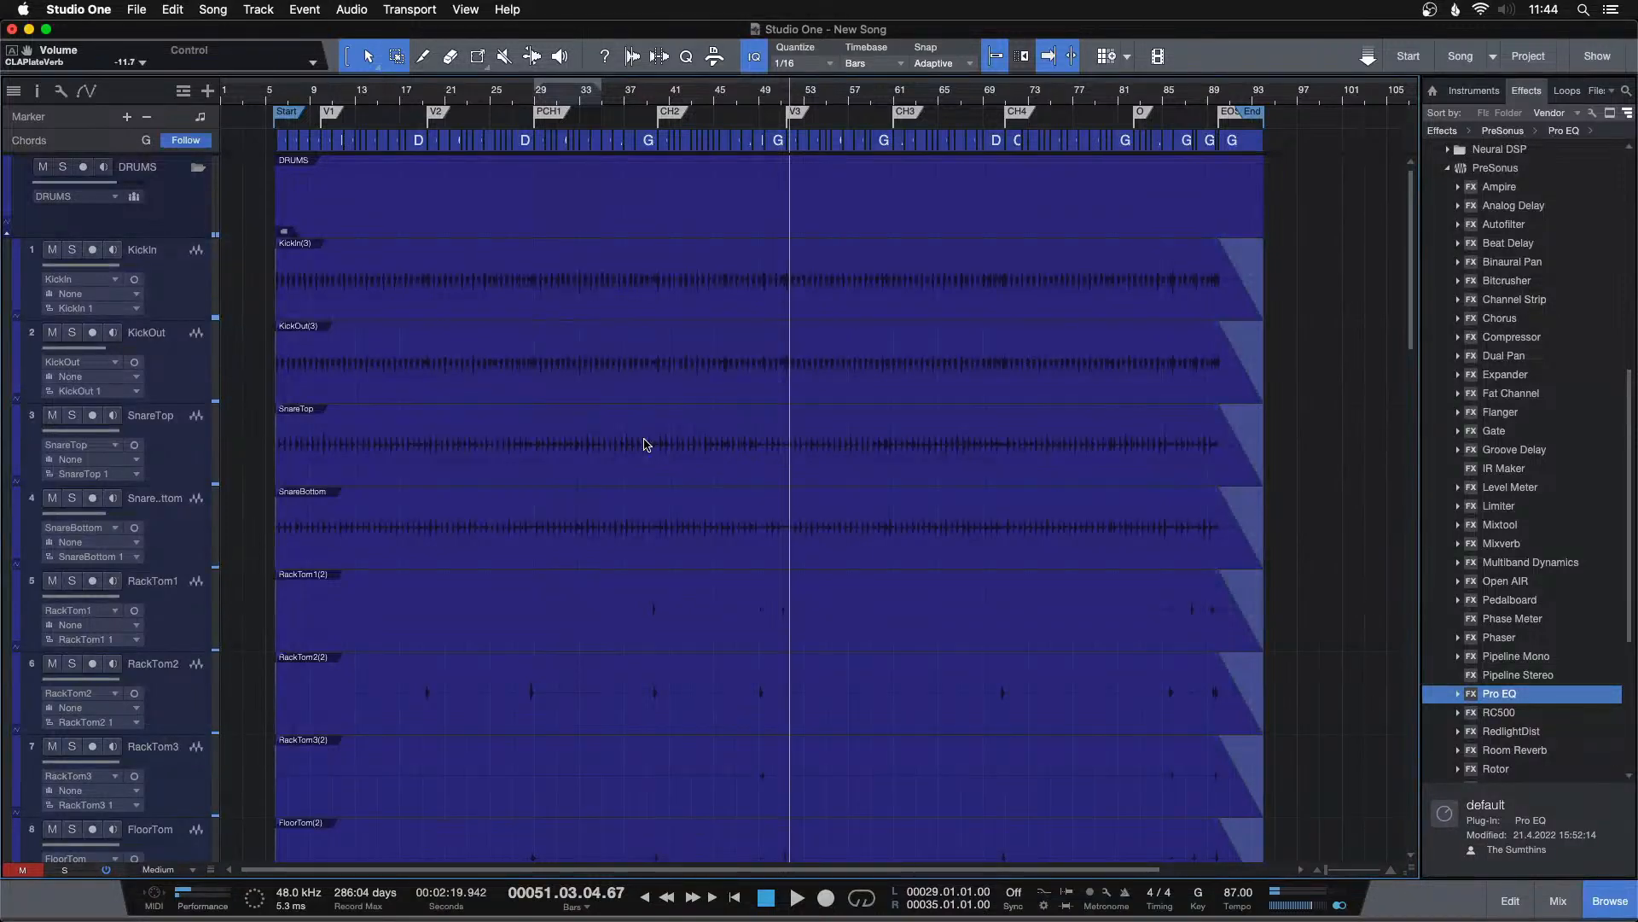
key("KP_0")
key("KP_0")
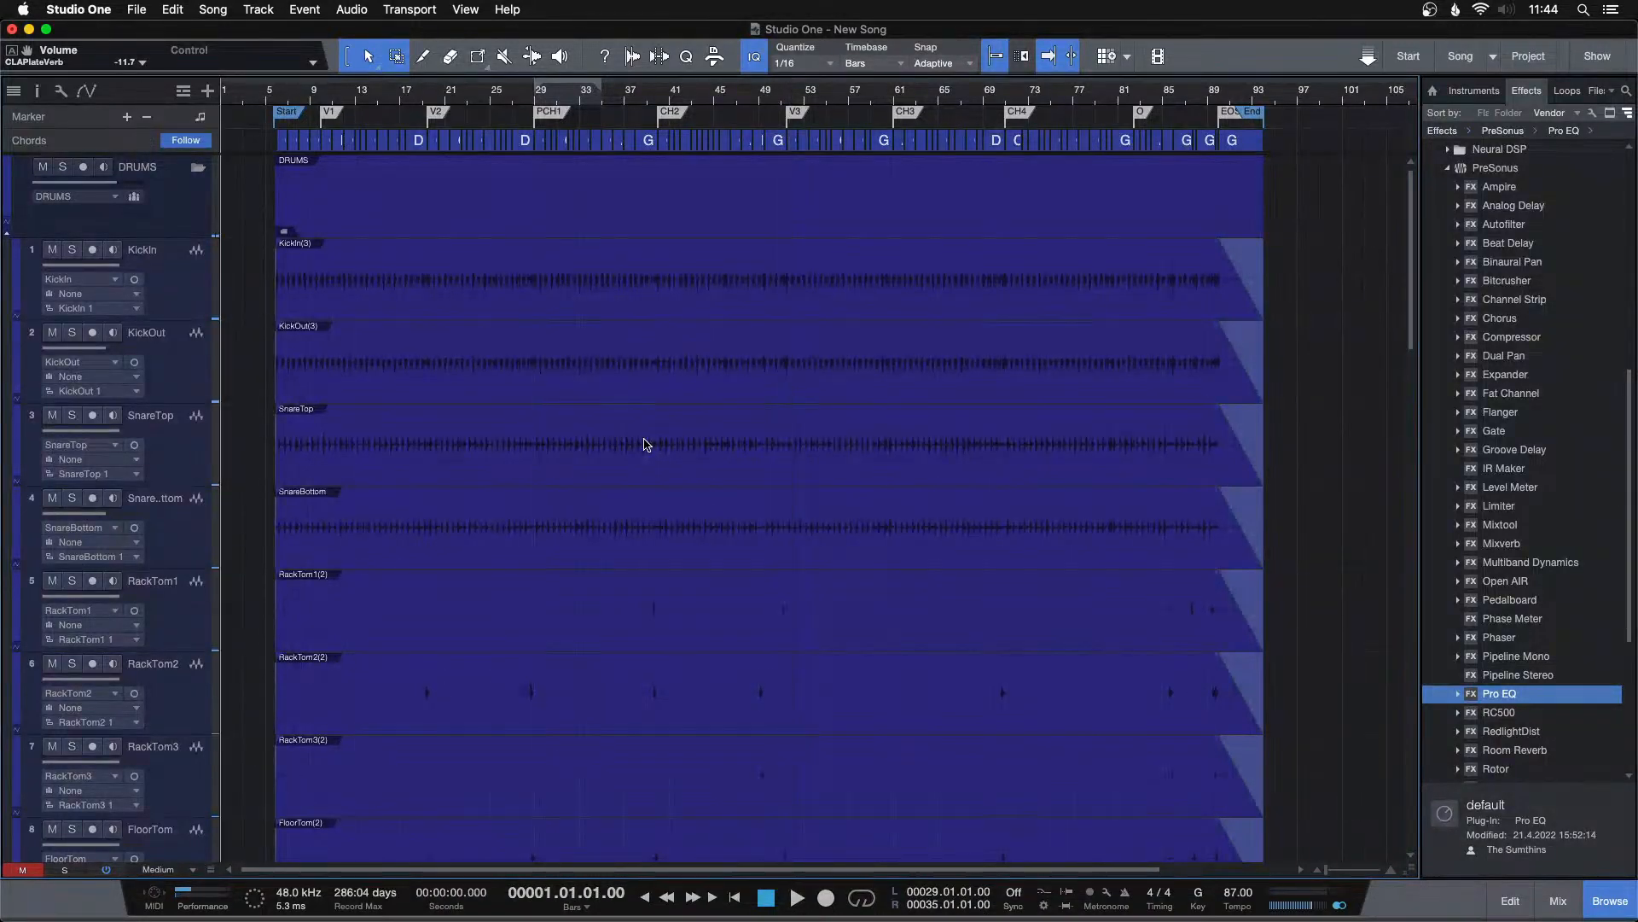
Move the playhead to the Start marker and fit all tracks in the arrangement with the browser hidden.
key("shift+n")
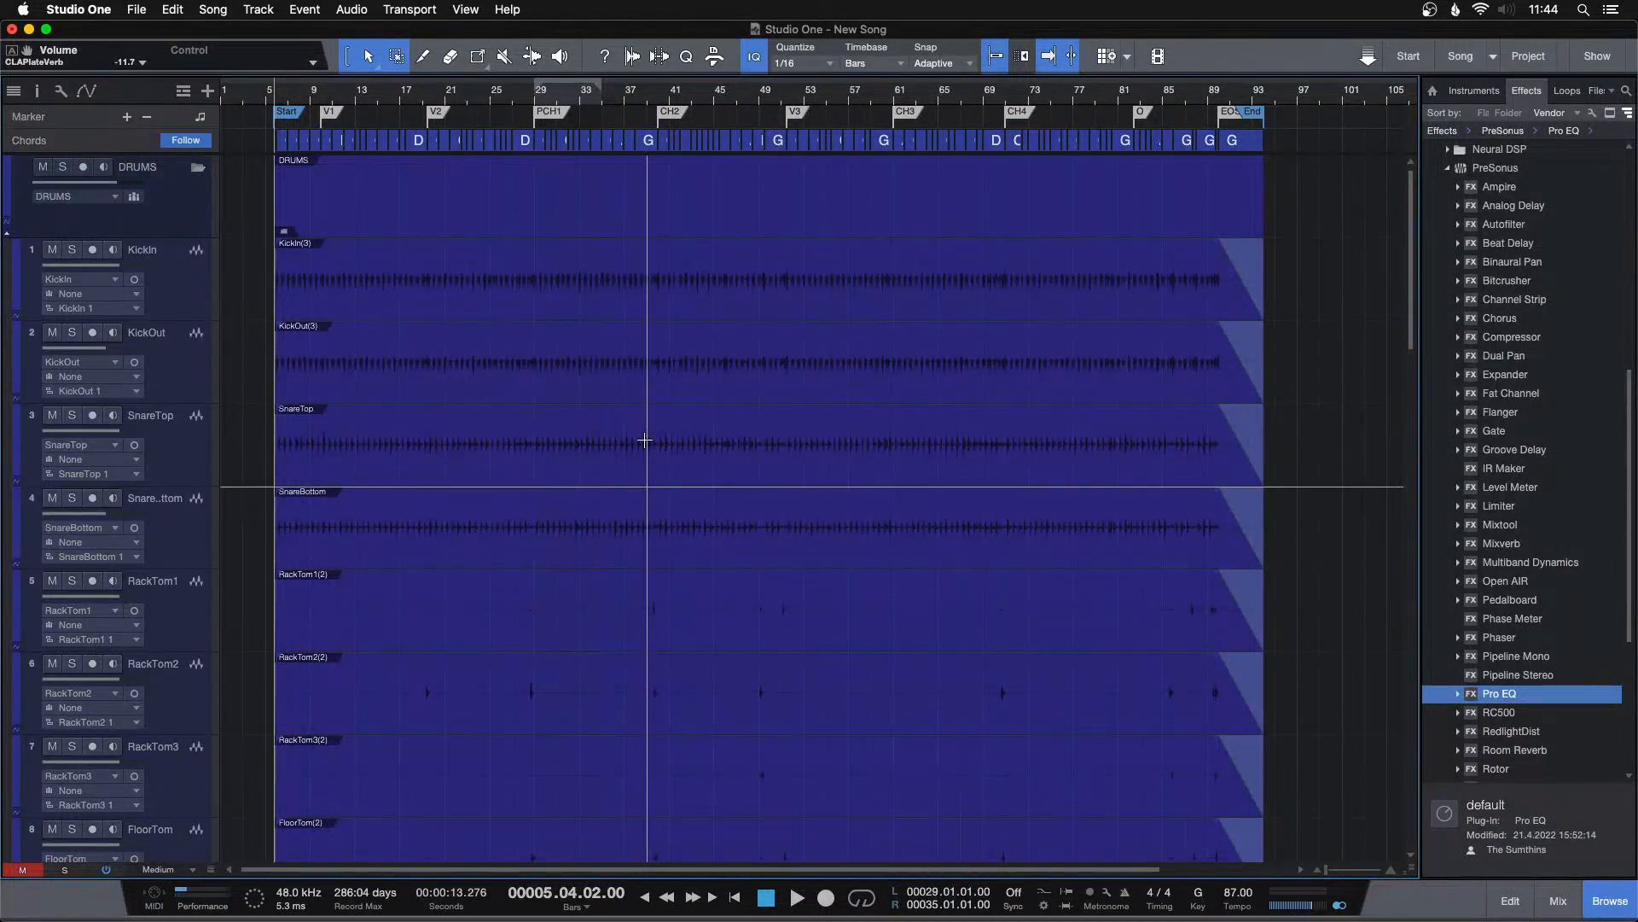
key("shift+f")
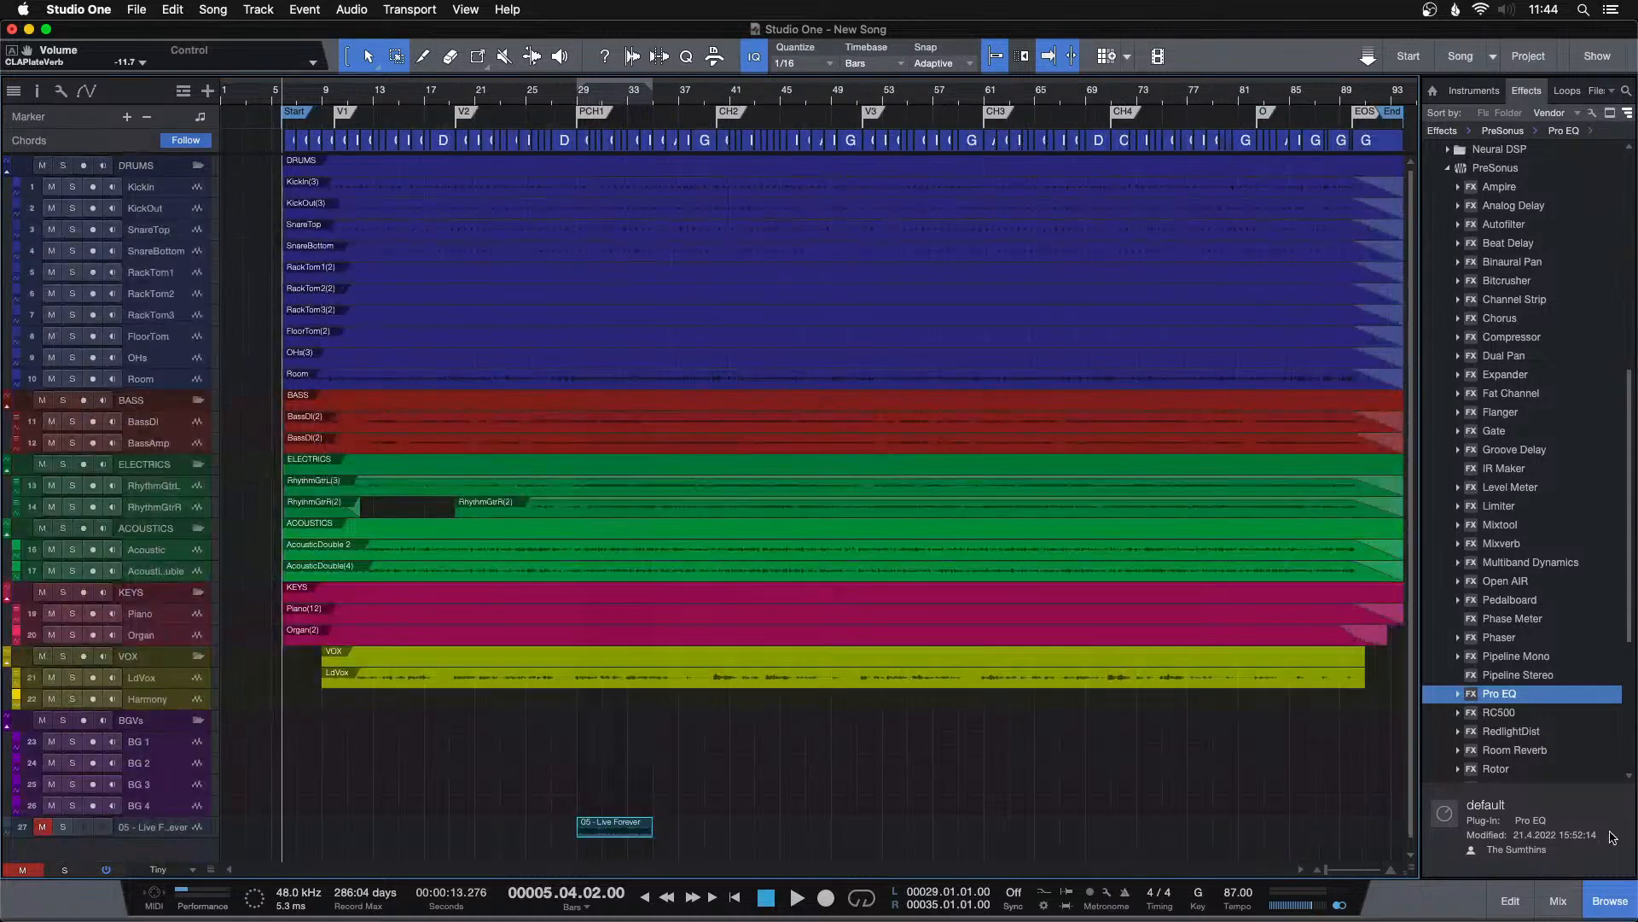
key("F5")
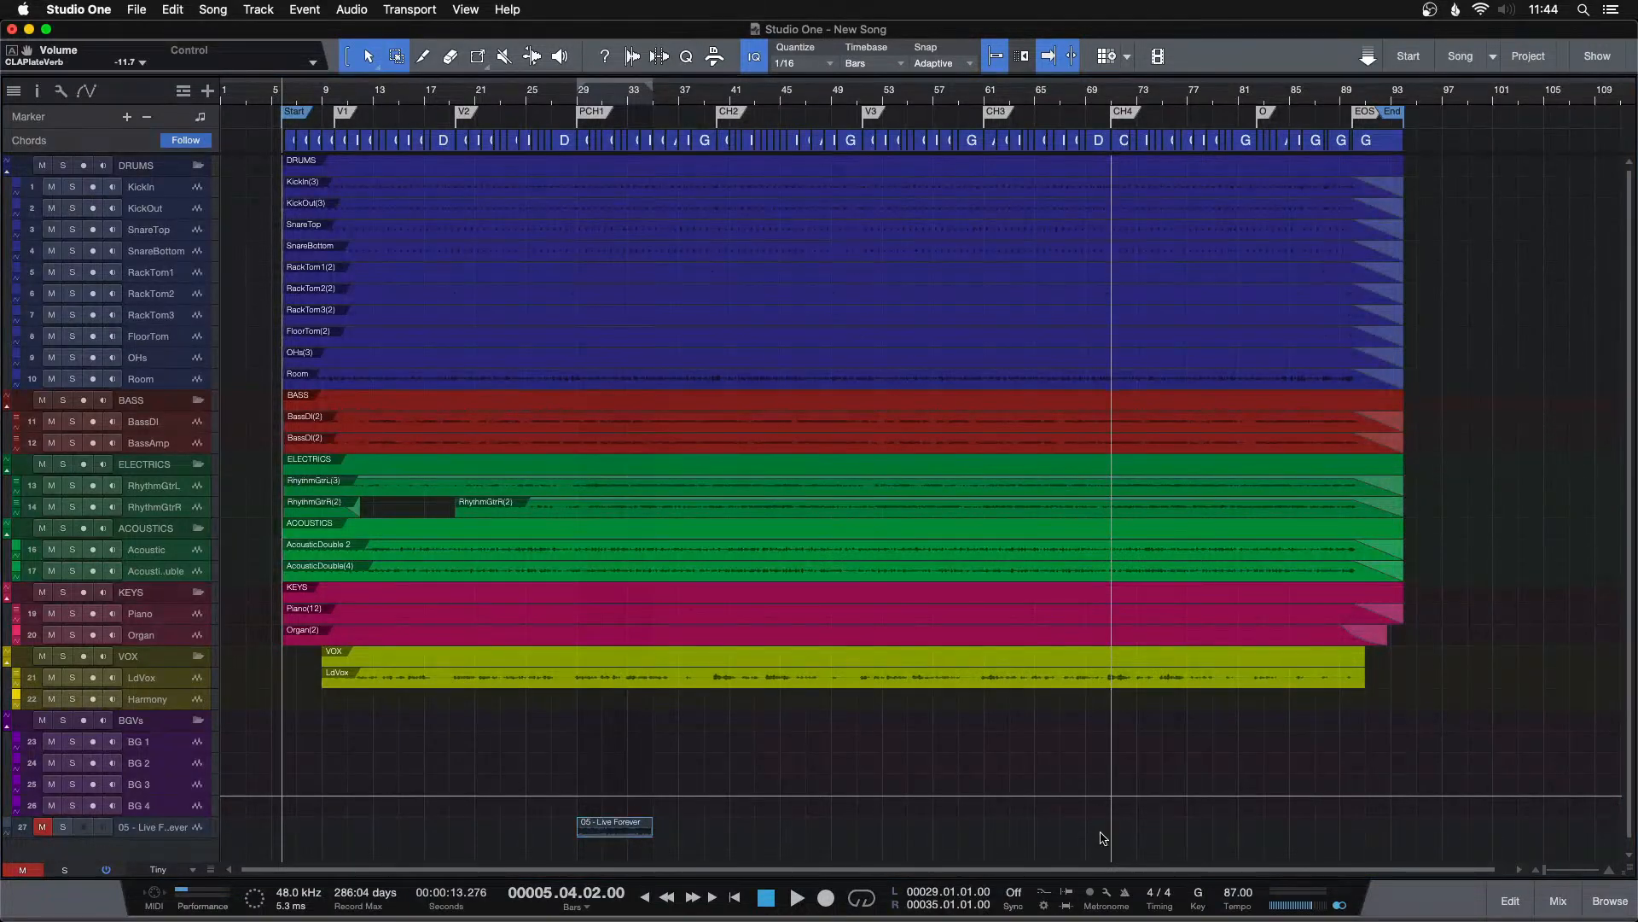
Save the song and play the full mix from the Start marker.
key("super+s")
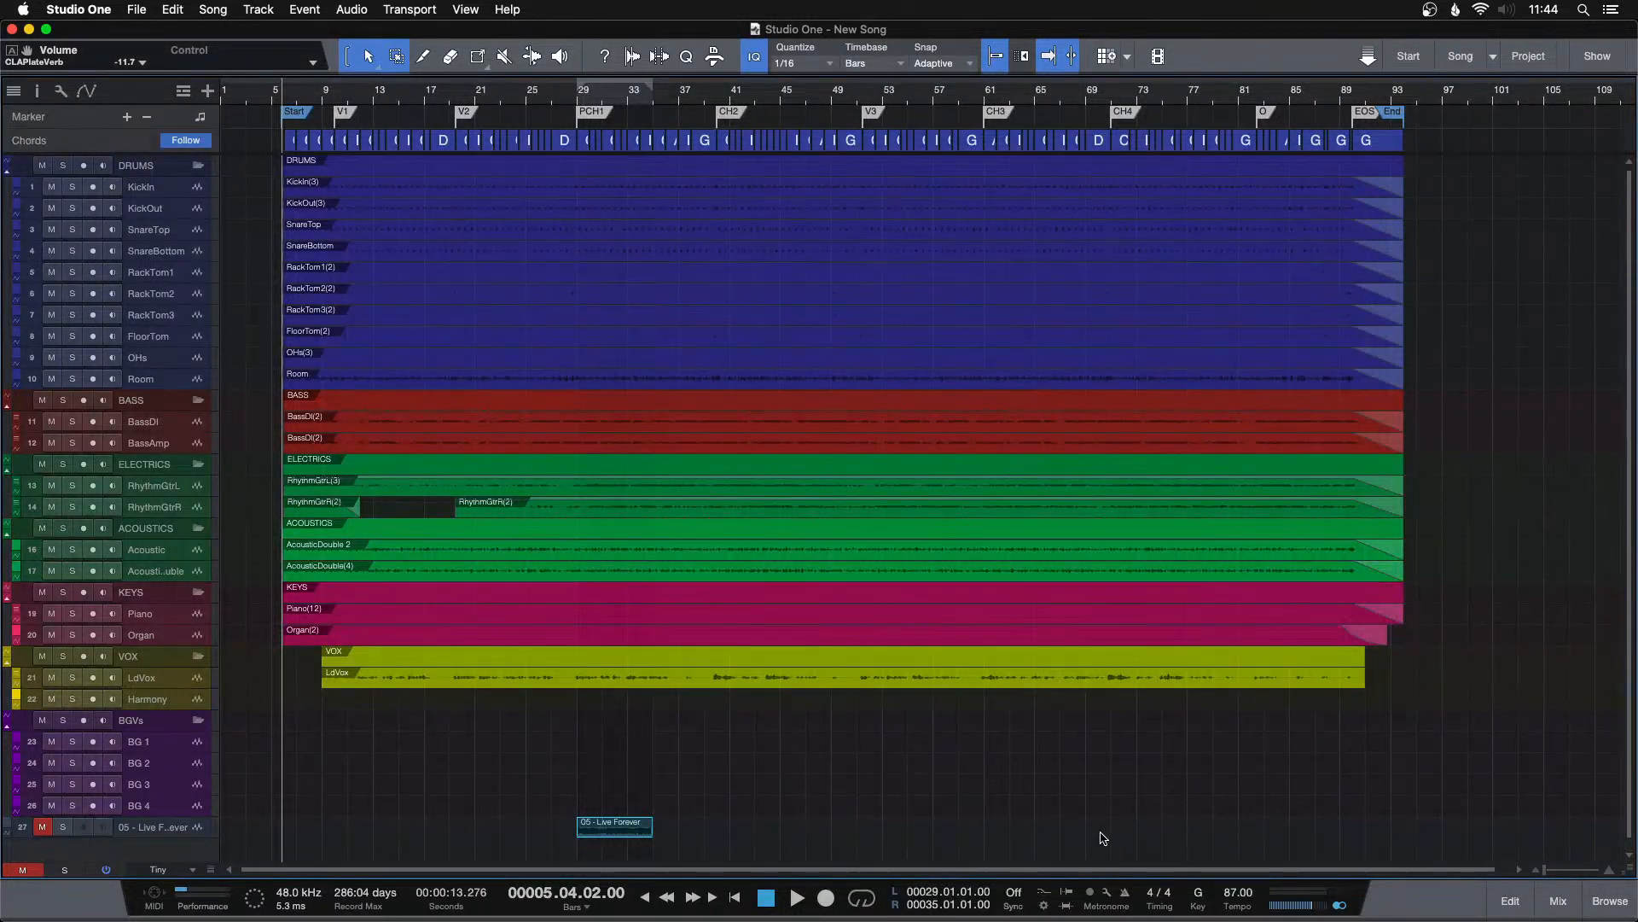
key("F3")
key("F3")
key("space")
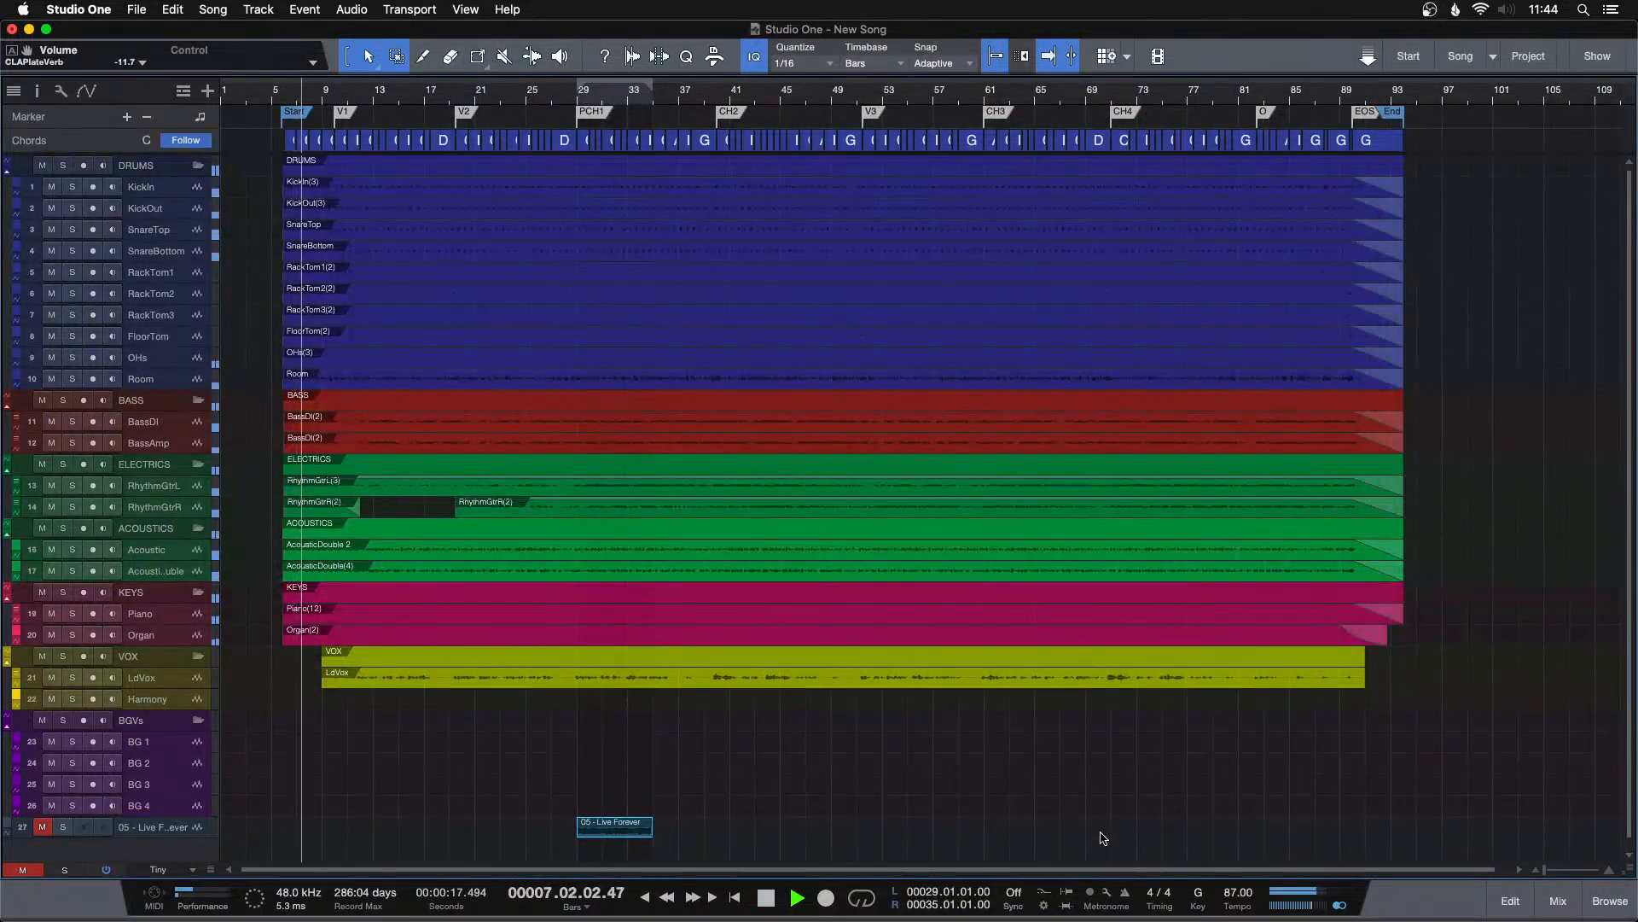
Lower the Organ channel's level to -7.1 dB during playback and return to the full-height arrangement.
key("F3")
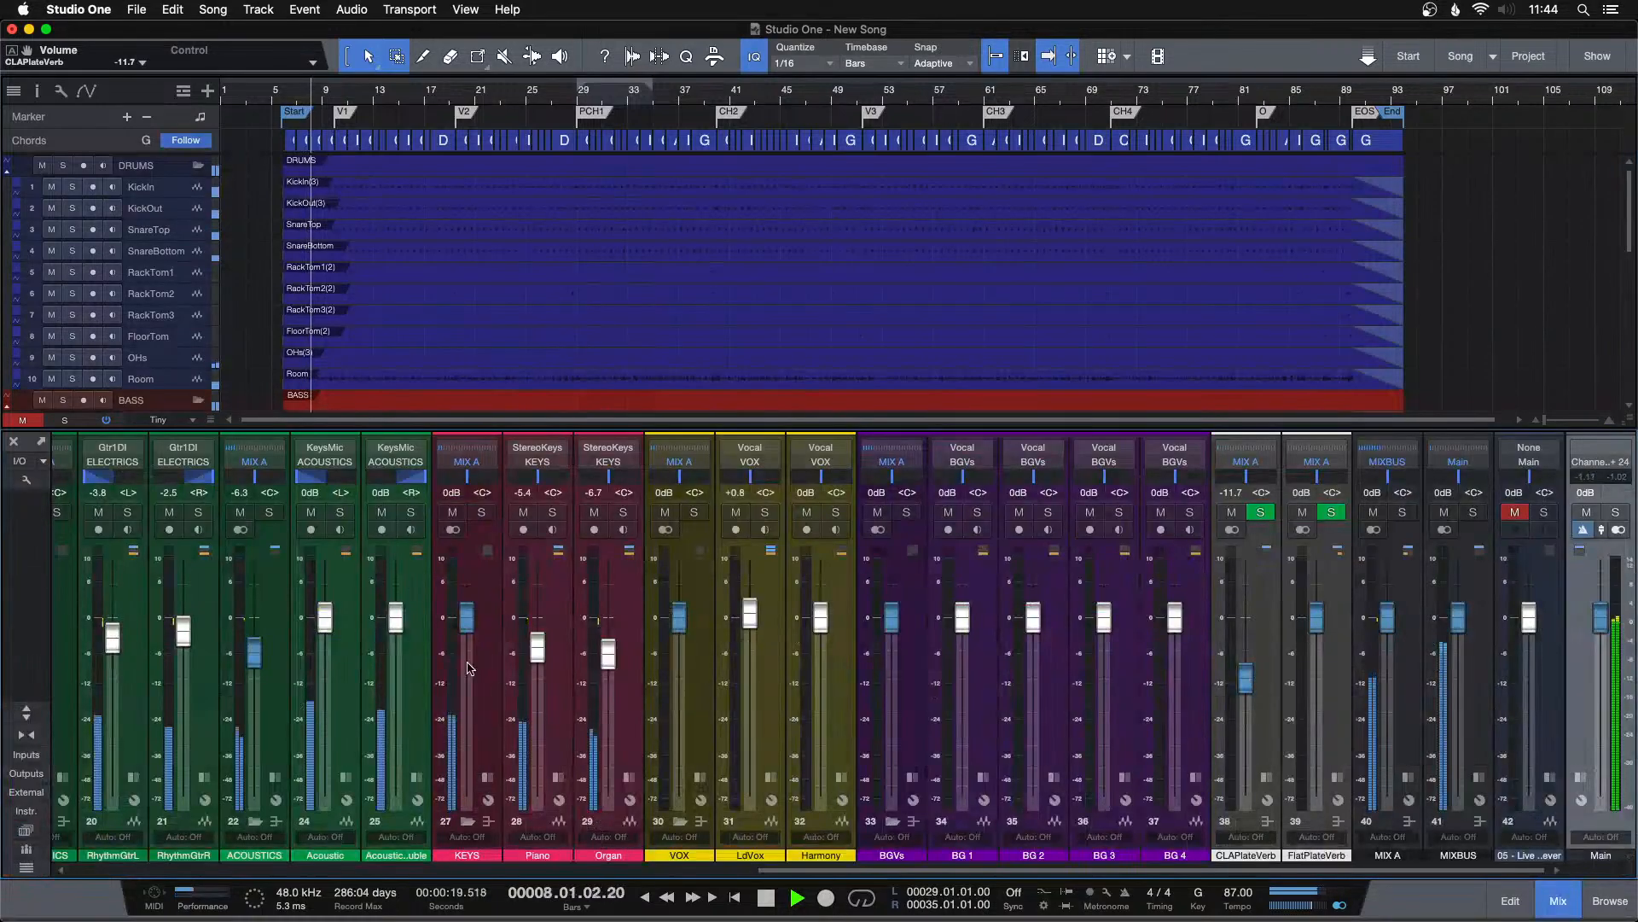
left_click(608, 655)
key("F3")
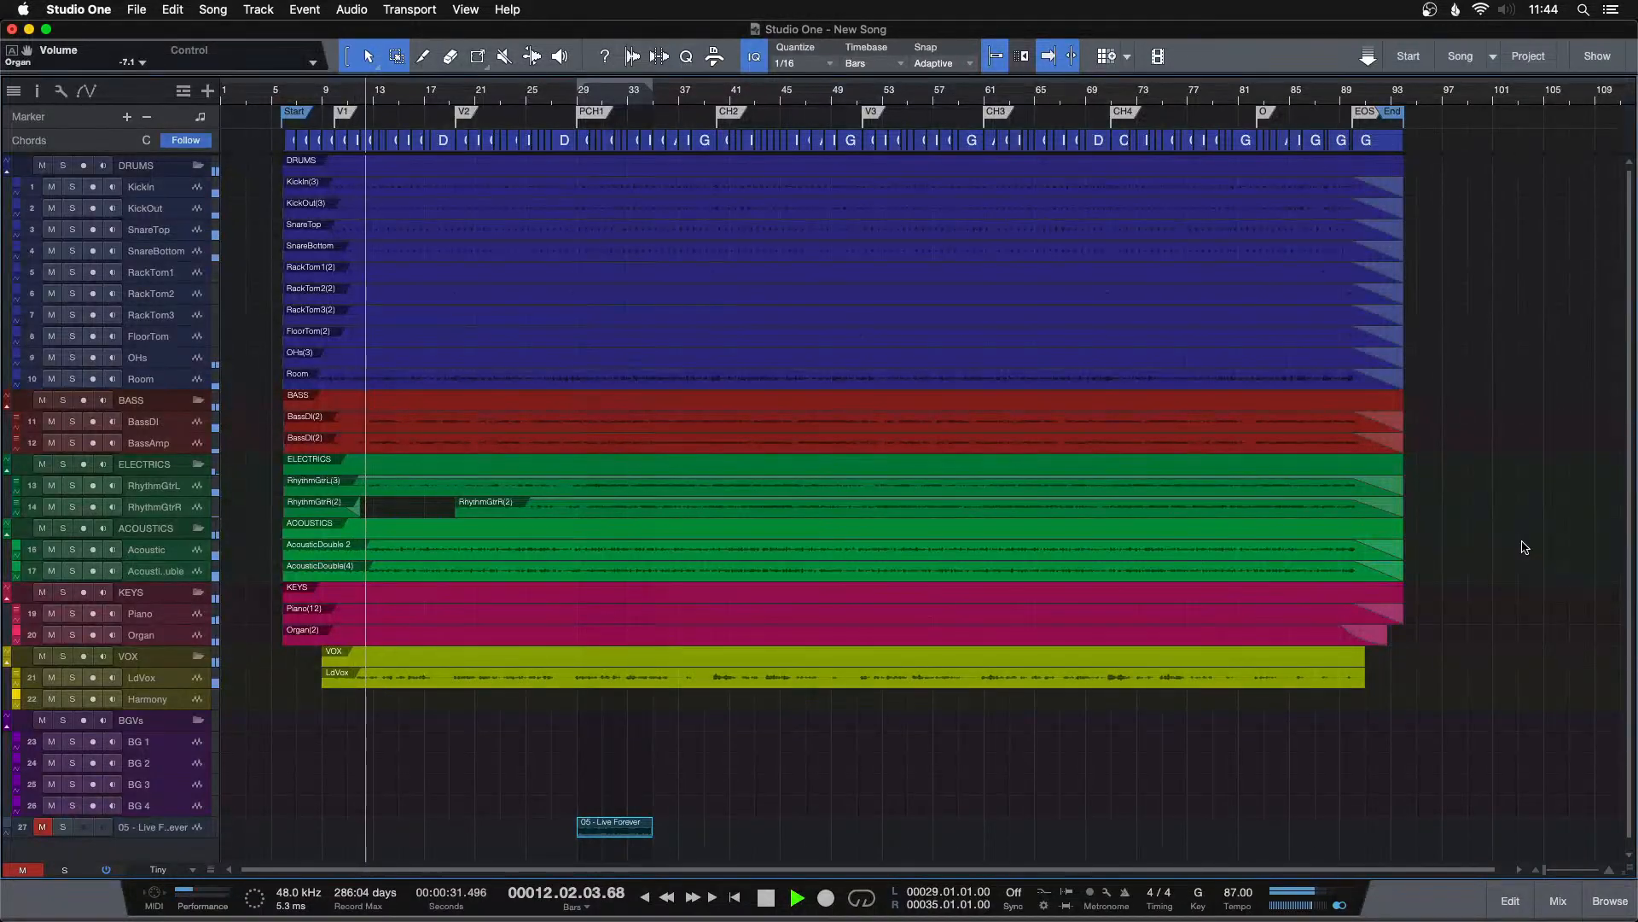
Set the Organ channel's level back to -6.7 dB and let the mix play through the song's end.
key("F3")
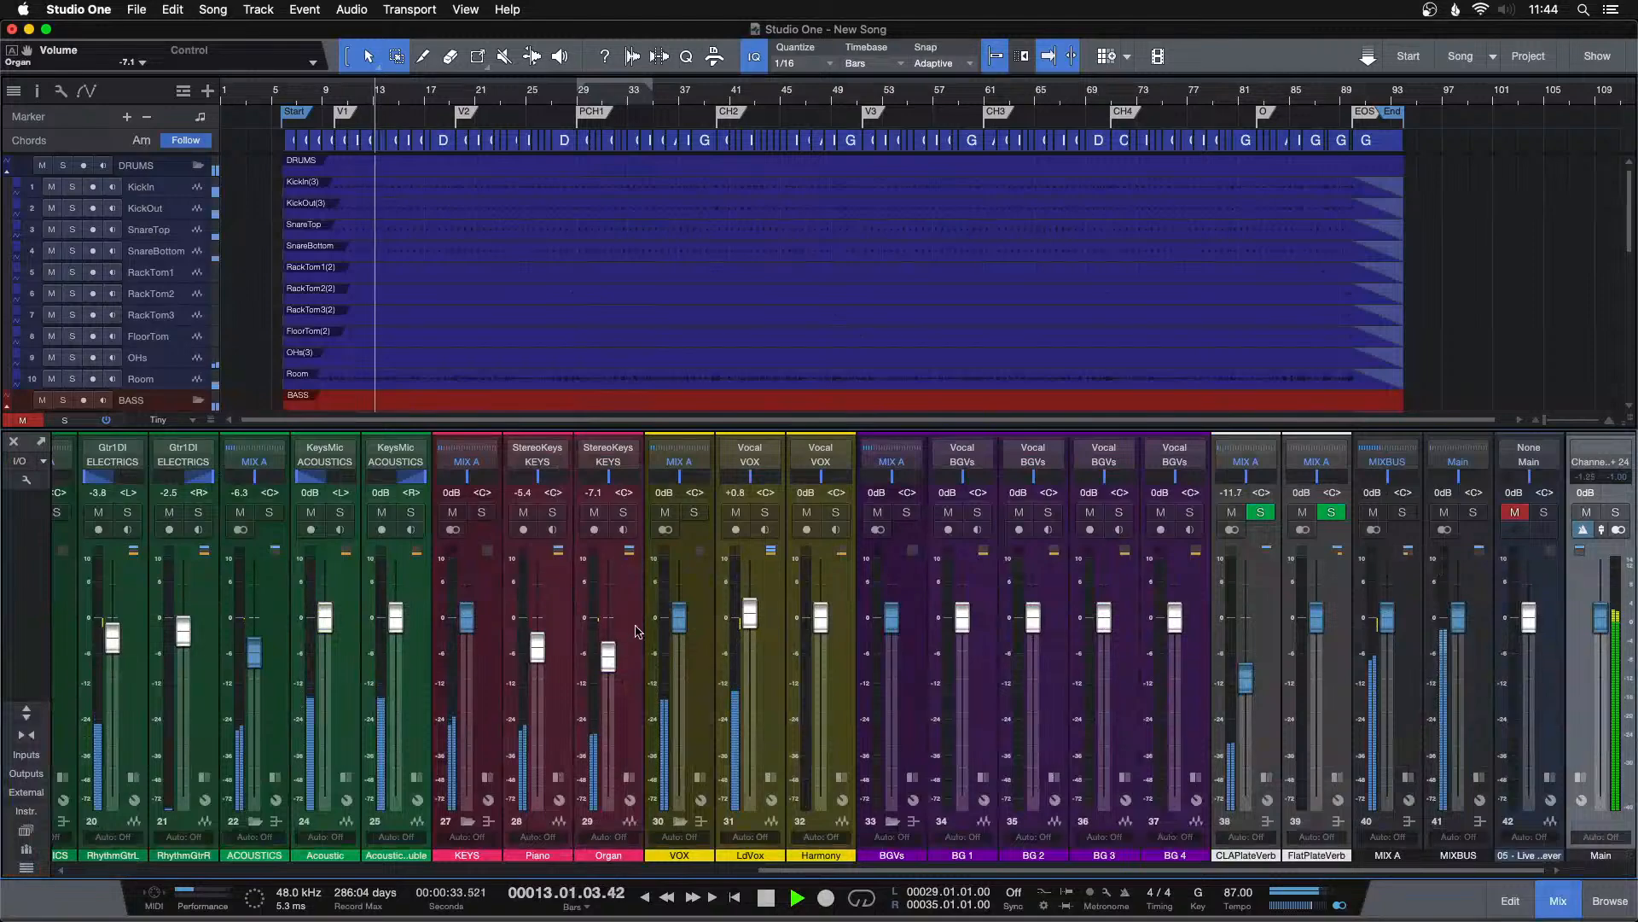
key("F3")
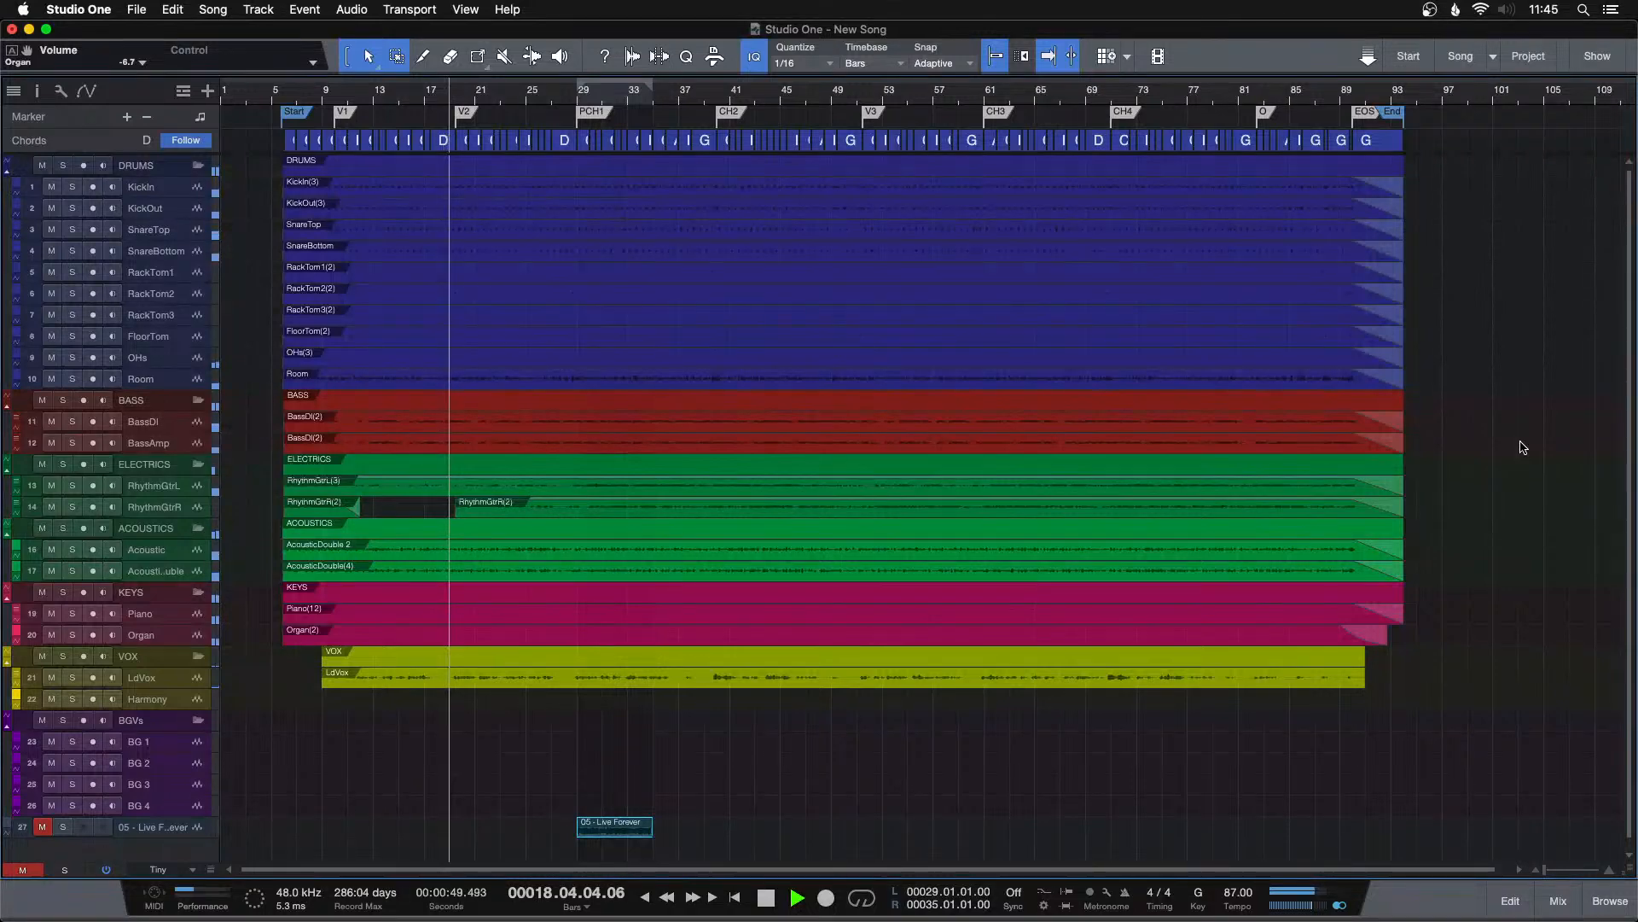
key("F3")
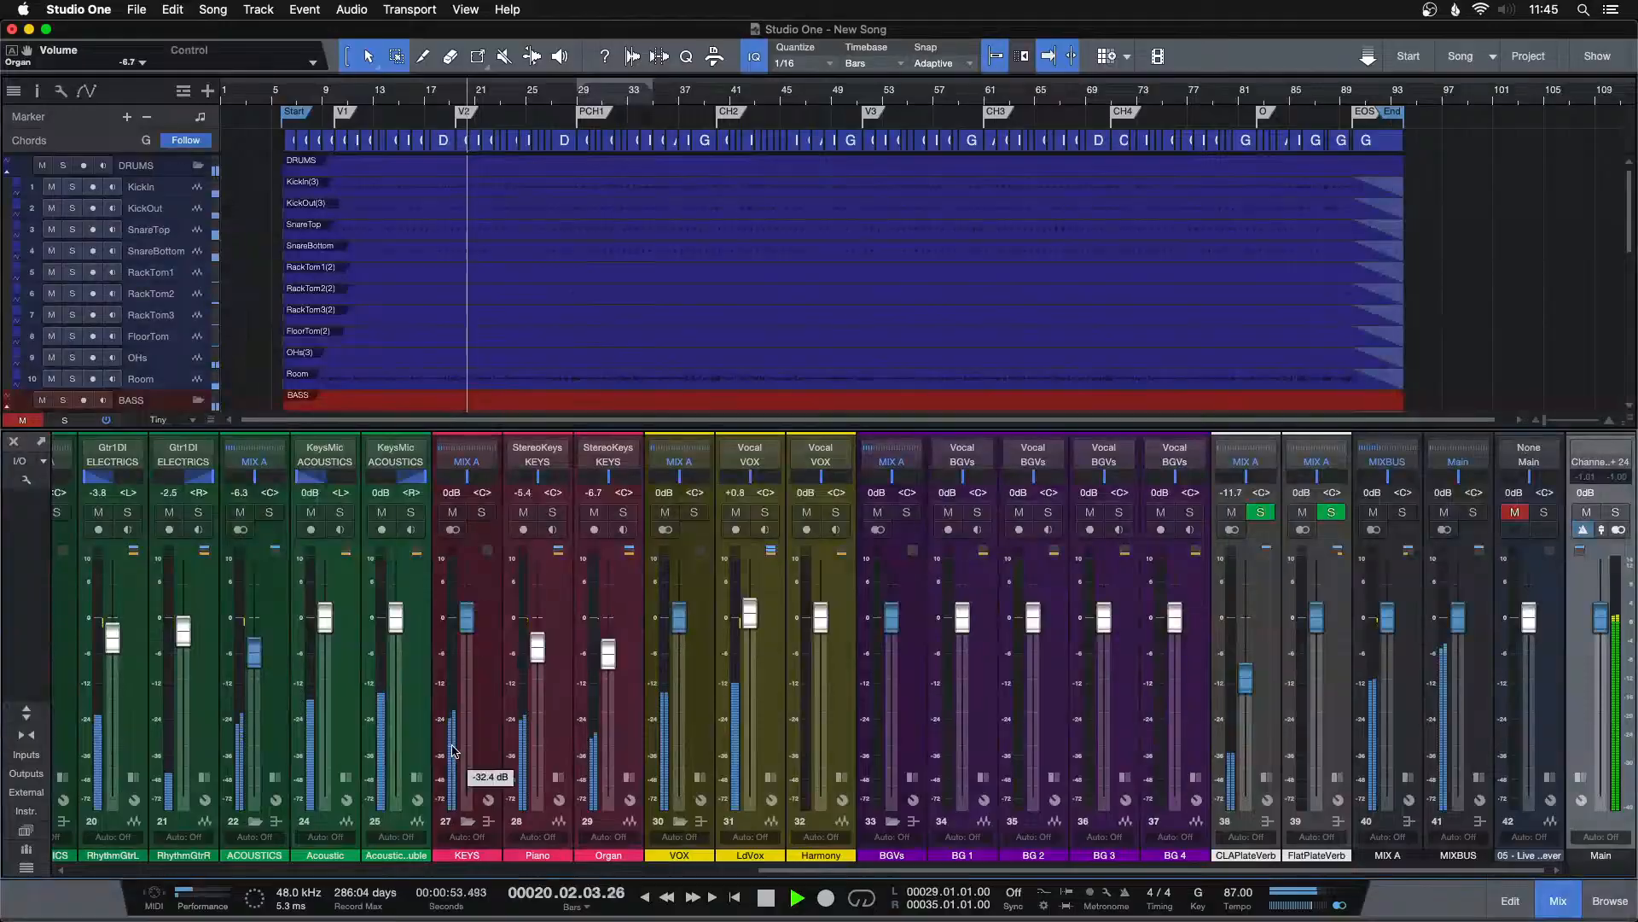
key("F3")
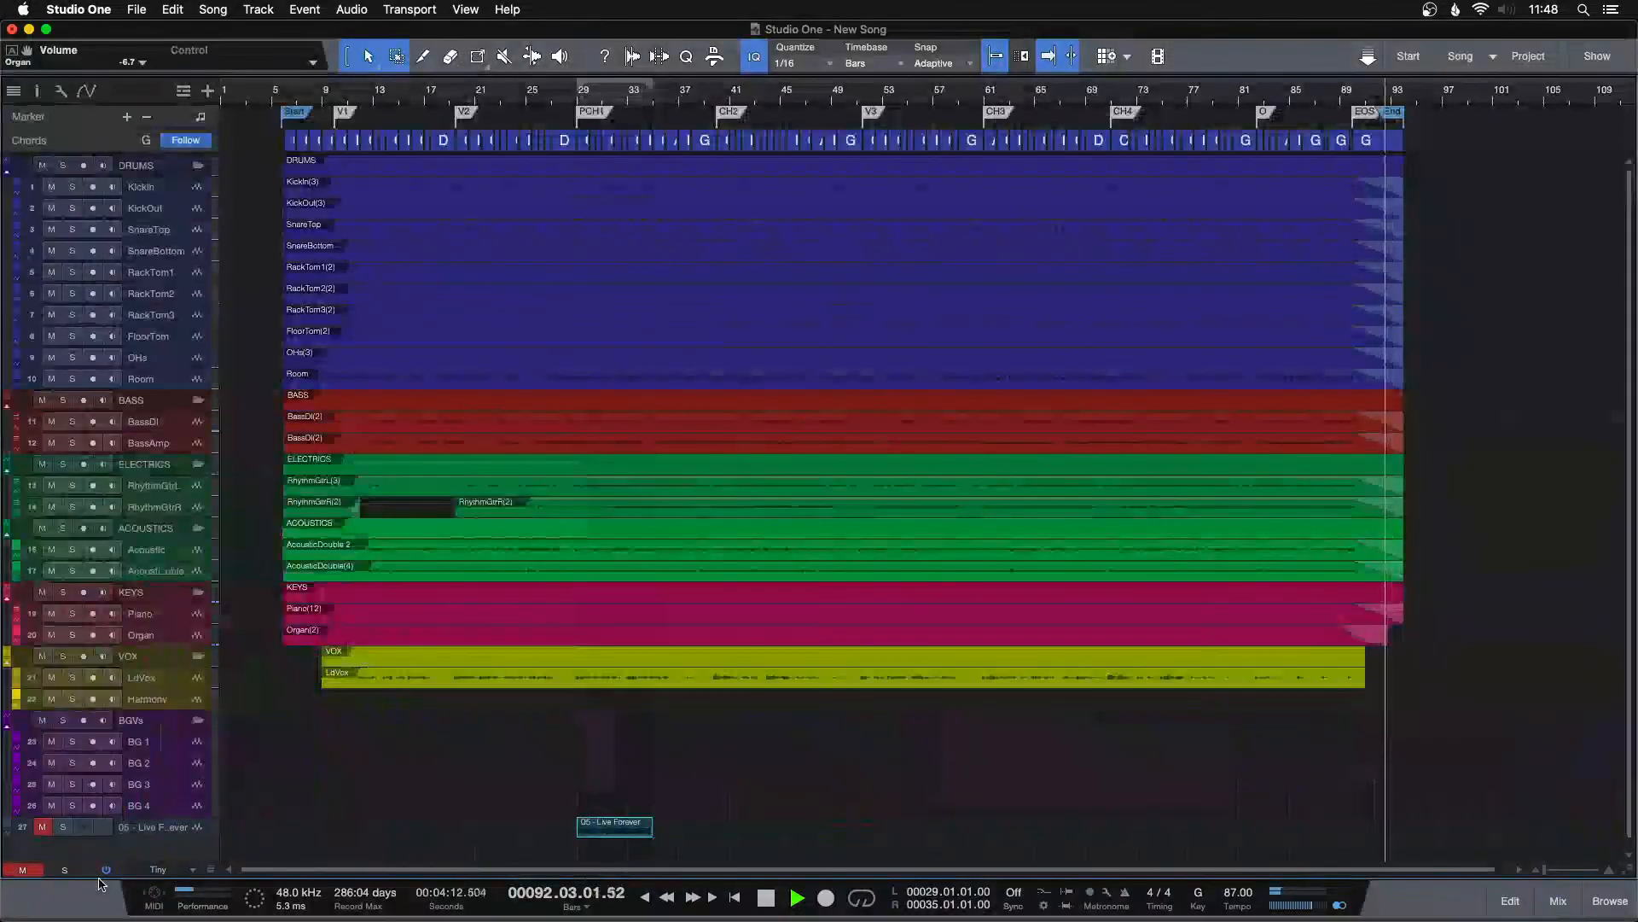
Enlarge the tracks to Medium height and audition the fade-outs at the song's end from the bass to the vocals.
left_click(147, 869)
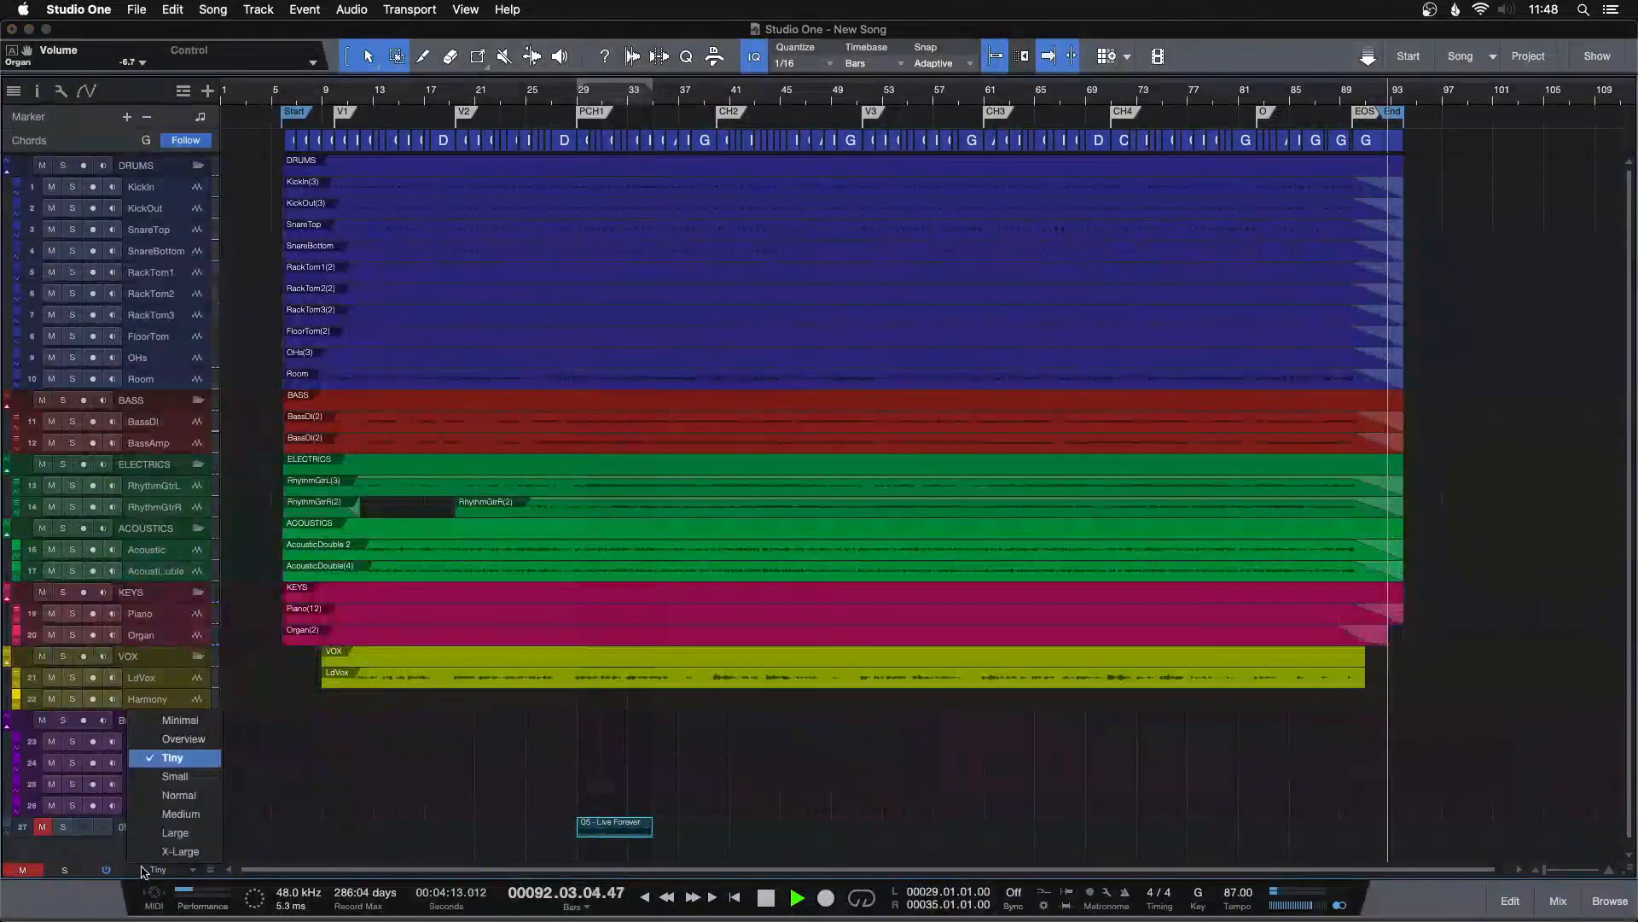
left_click(180, 813)
left_click_drag(1363, 102, 1078, 155)
left_click(935, 93)
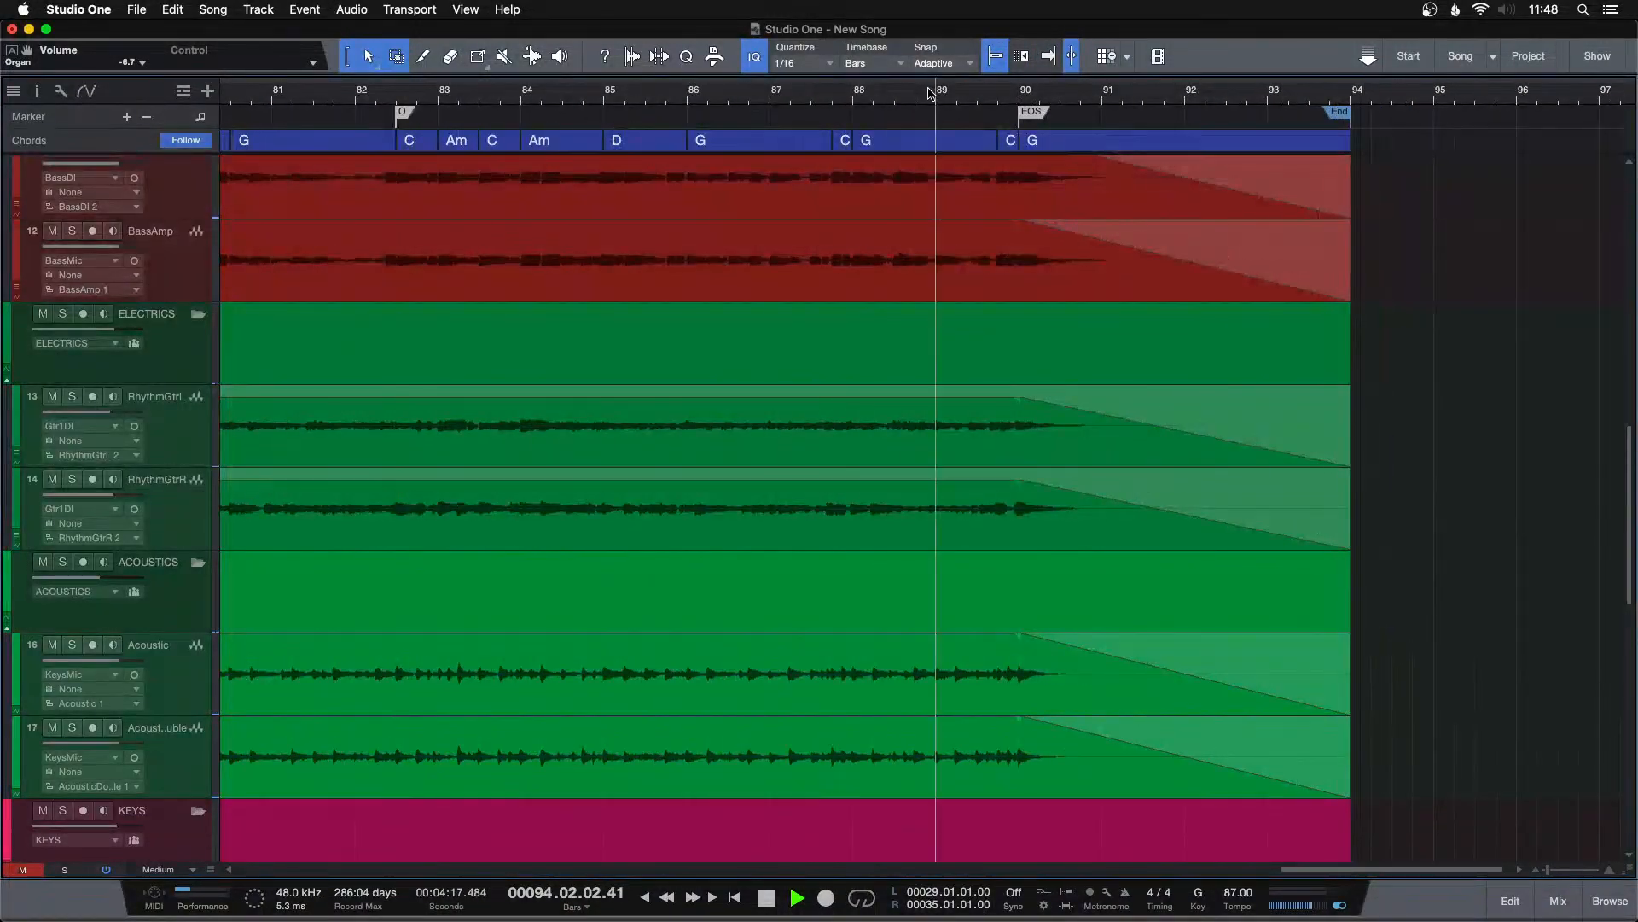
left_click_drag(1244, 104, 1079, 113)
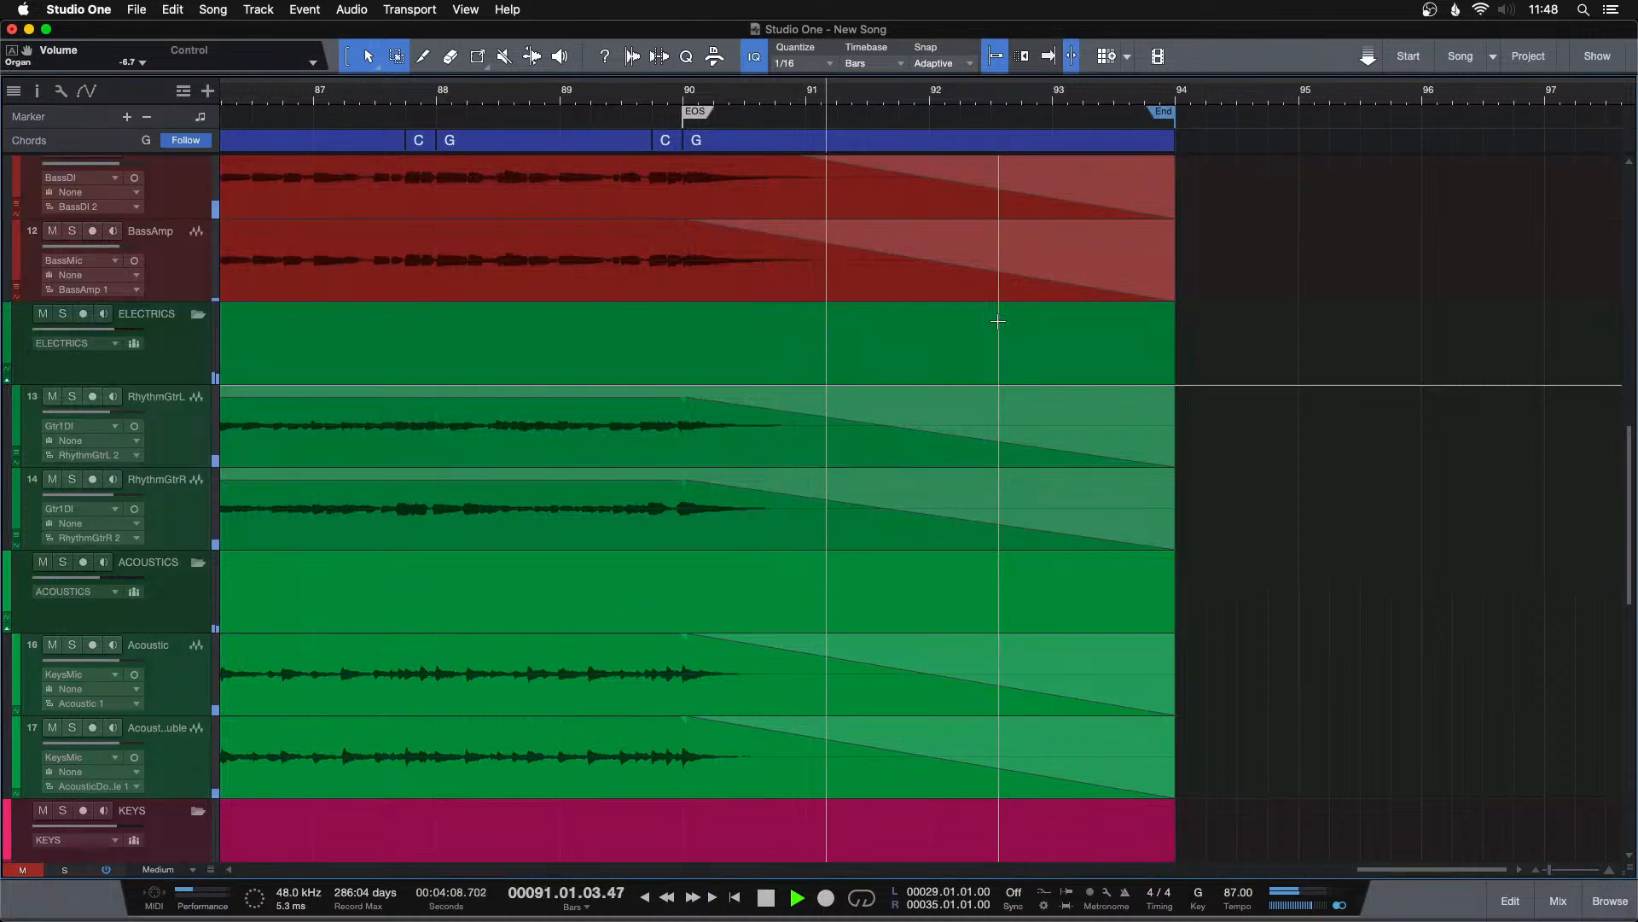
scroll(998, 321, "down", 5)
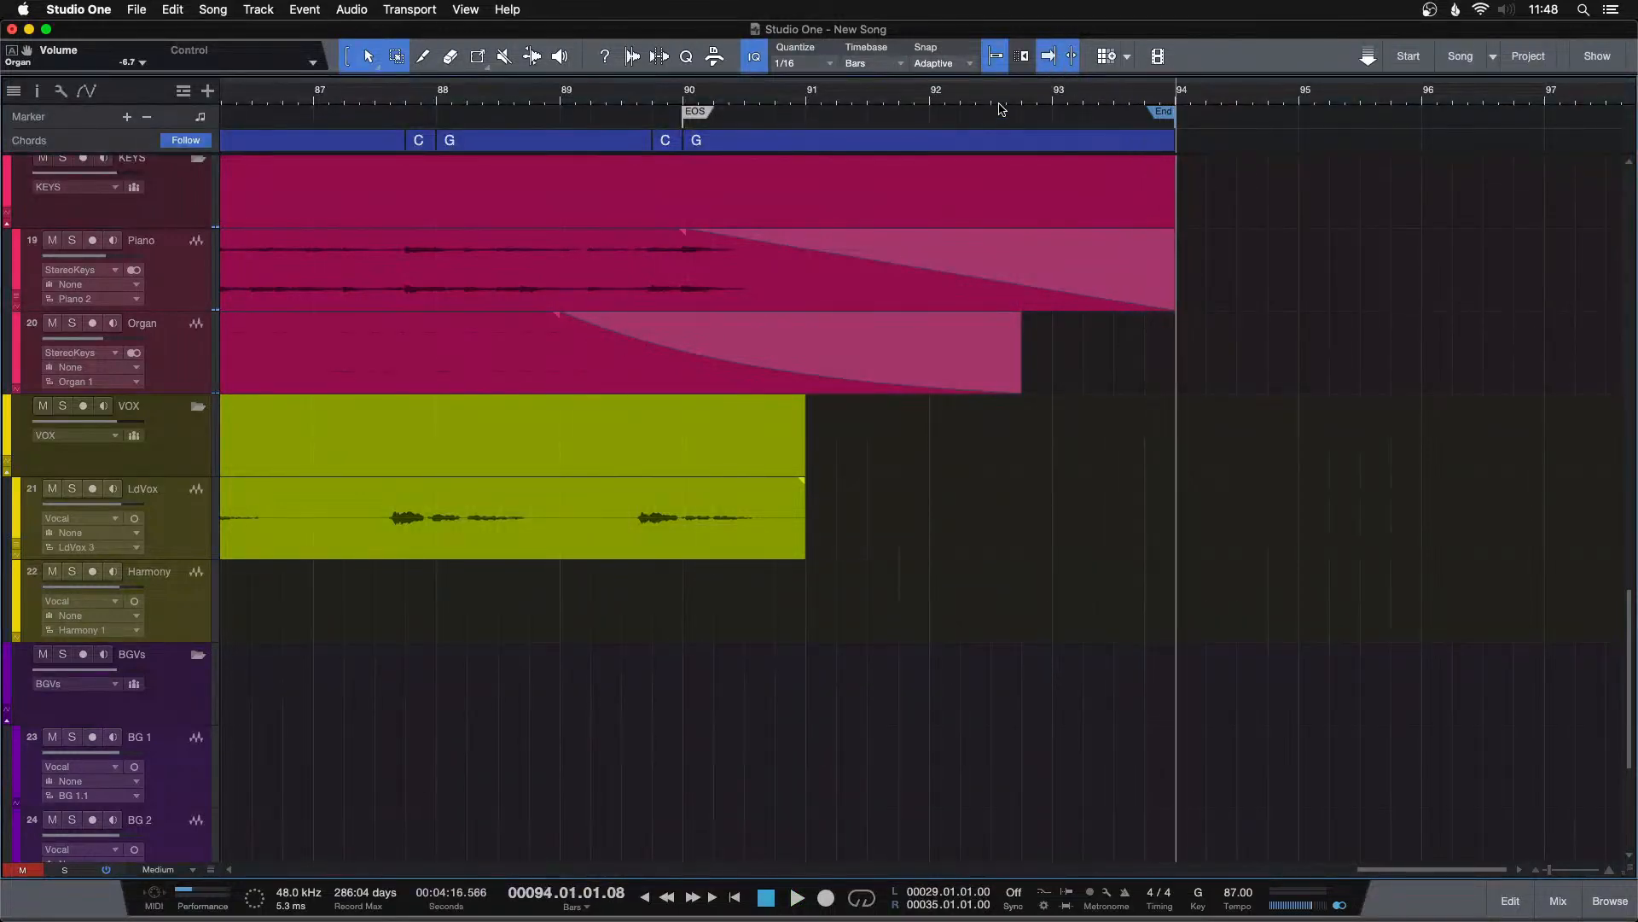
key("space")
Examine the drum fade-ins at the song's start and play the mix from bar 6.
key("shift+f")
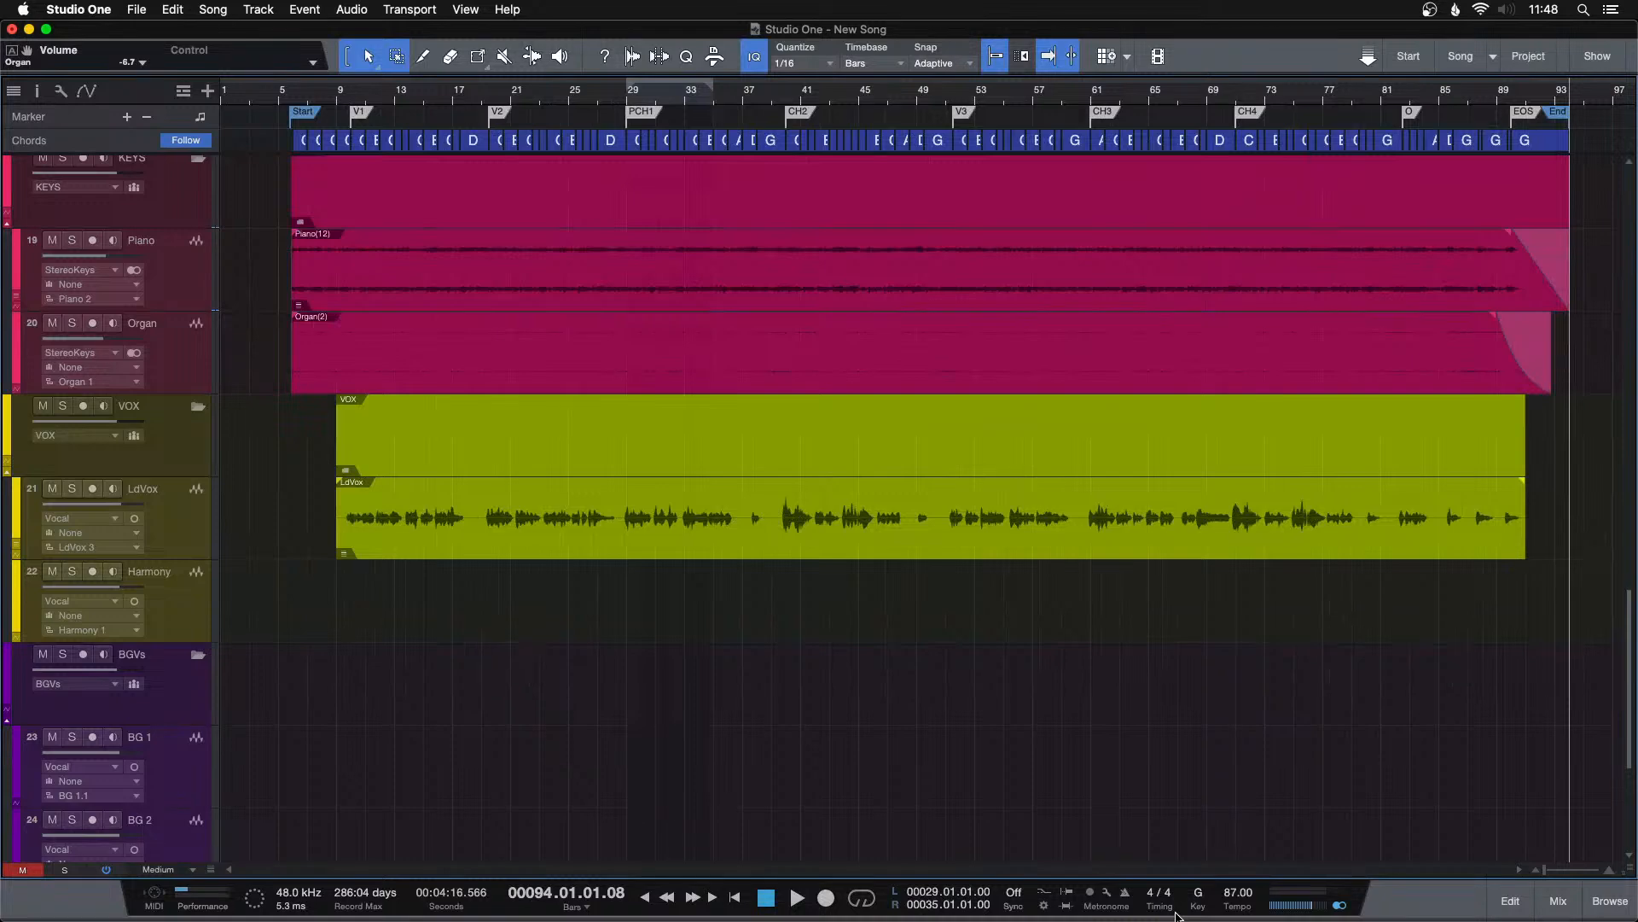
scroll(559, 633, "up", 15)
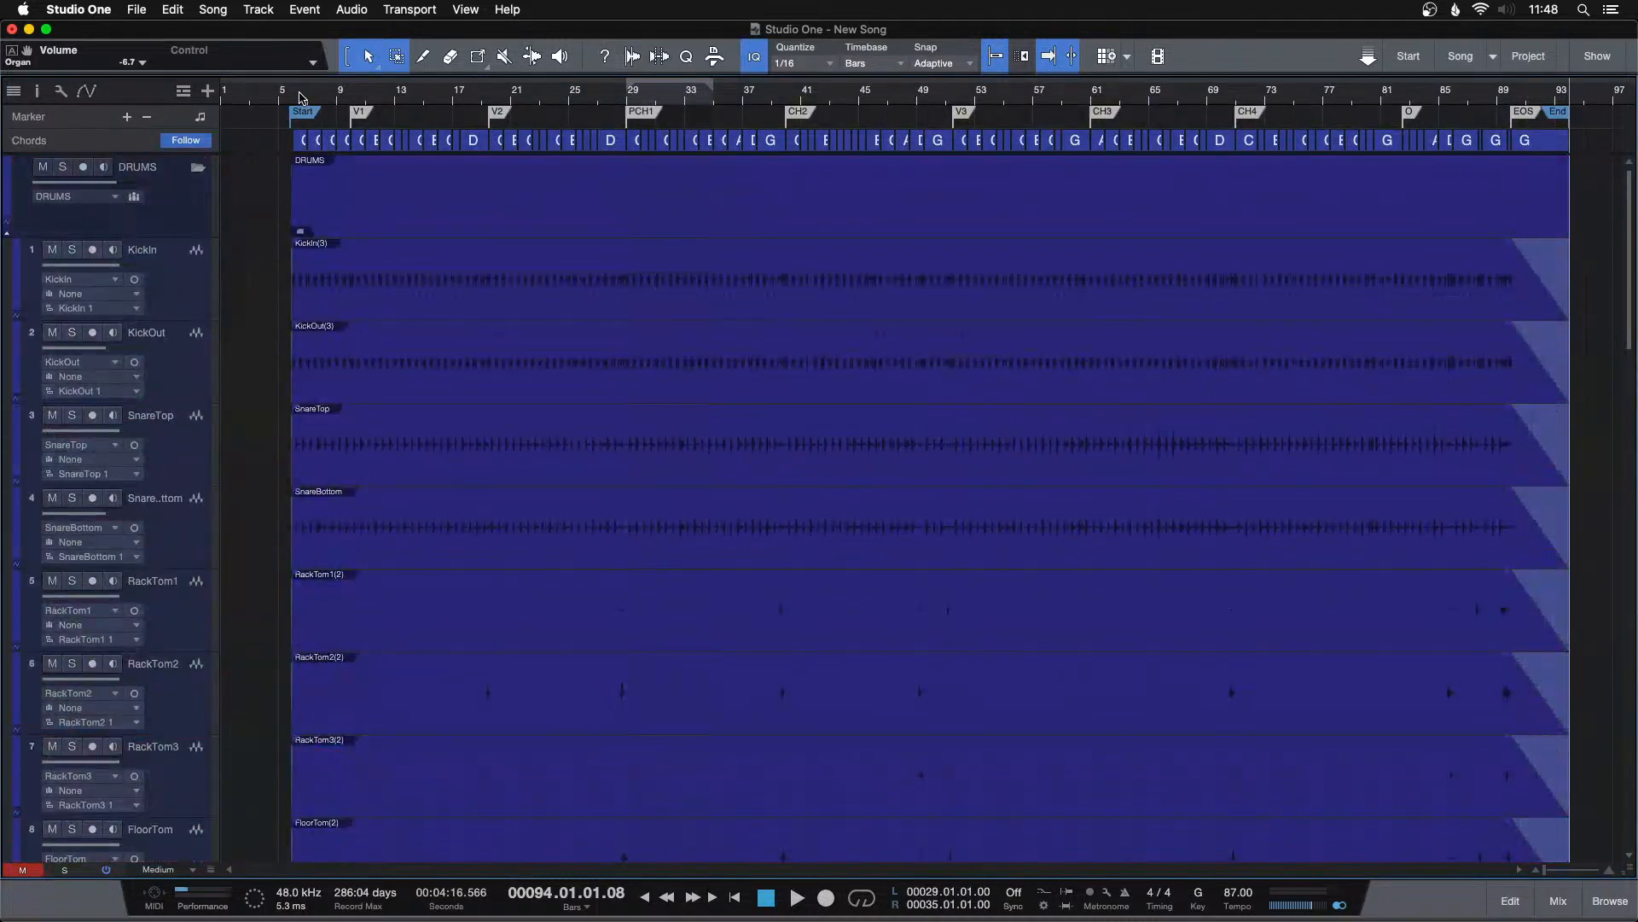
left_click_drag(299, 94, 528, 143)
left_click(514, 100)
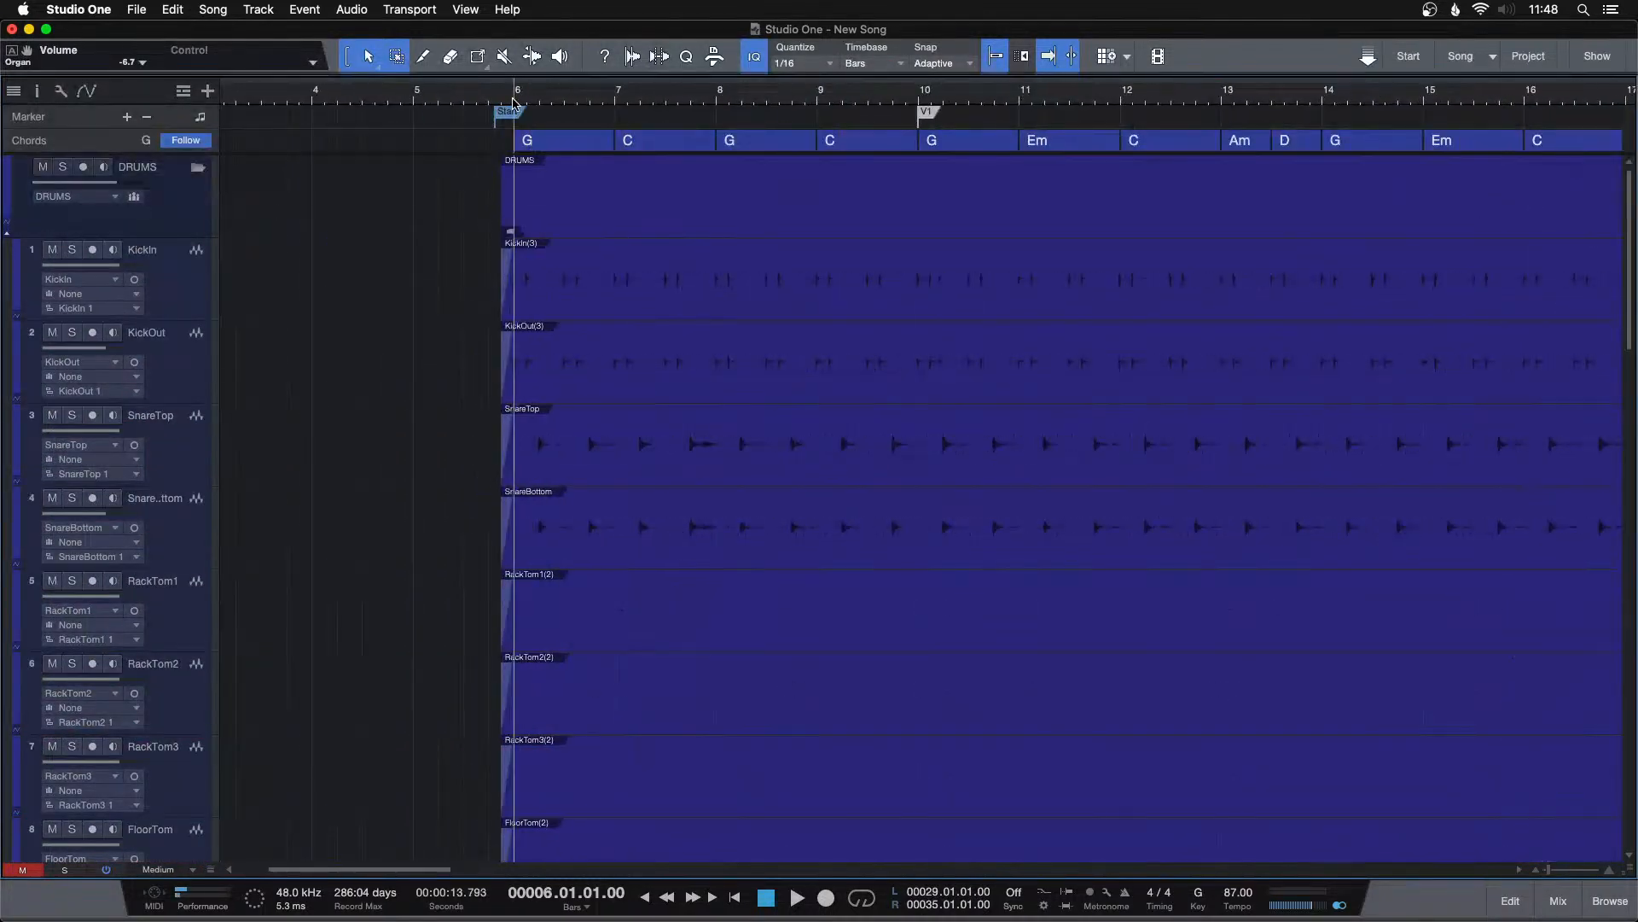
key("space")
key("shift+f")
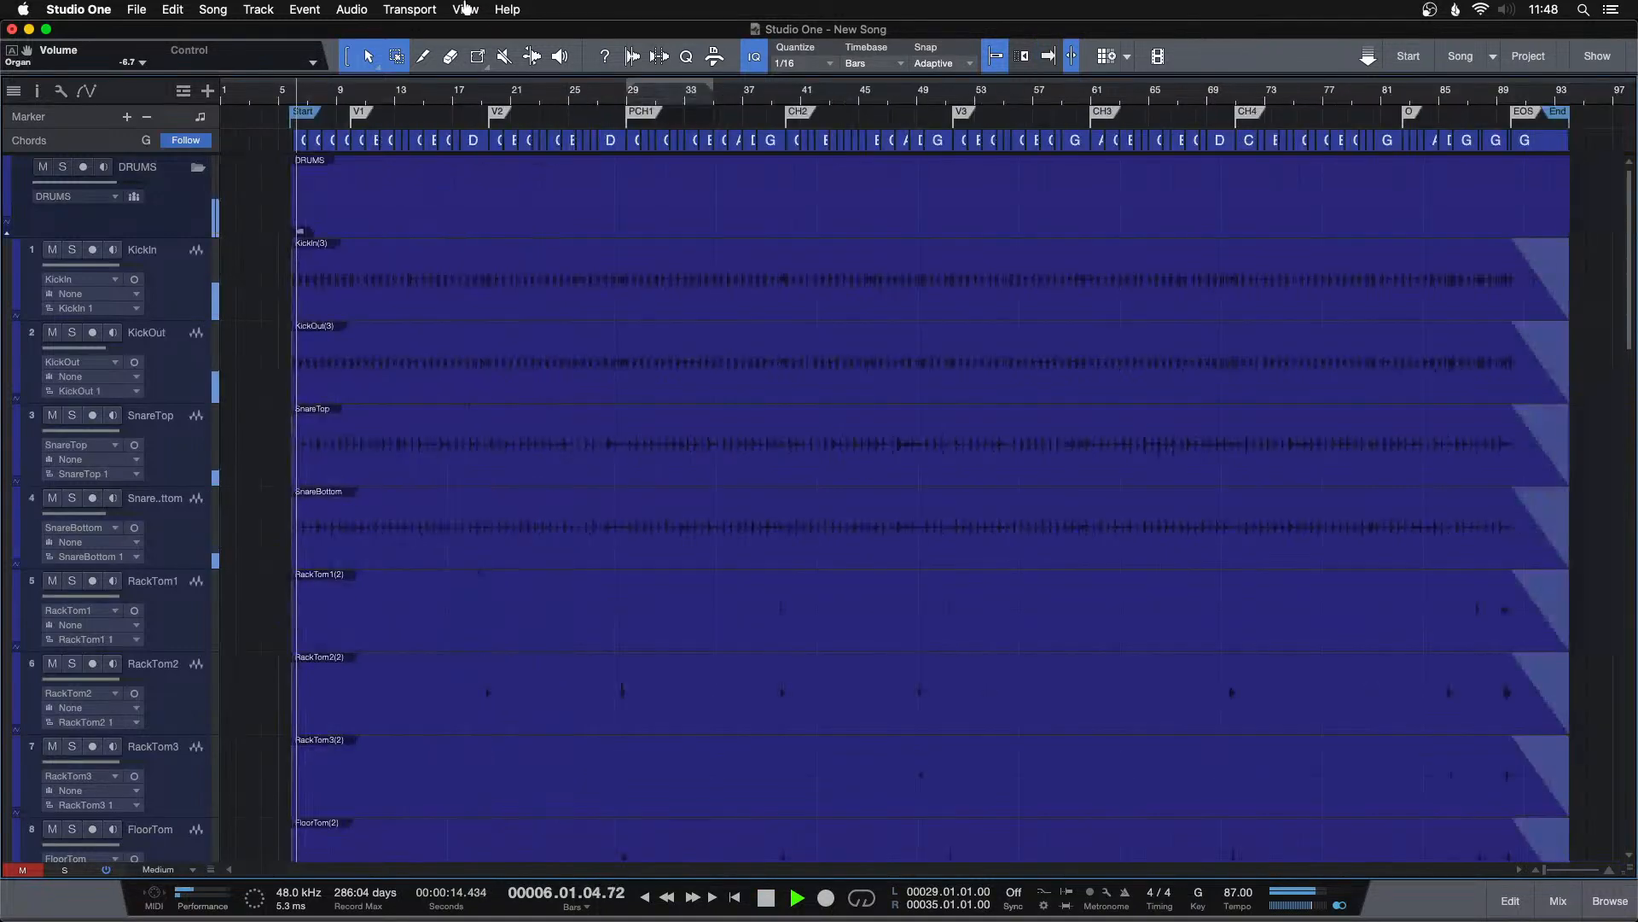
Stop playback at bar 1 and fit all tracks from the drums to the reference track in the arrangement.
key("space")
key("alt+z")
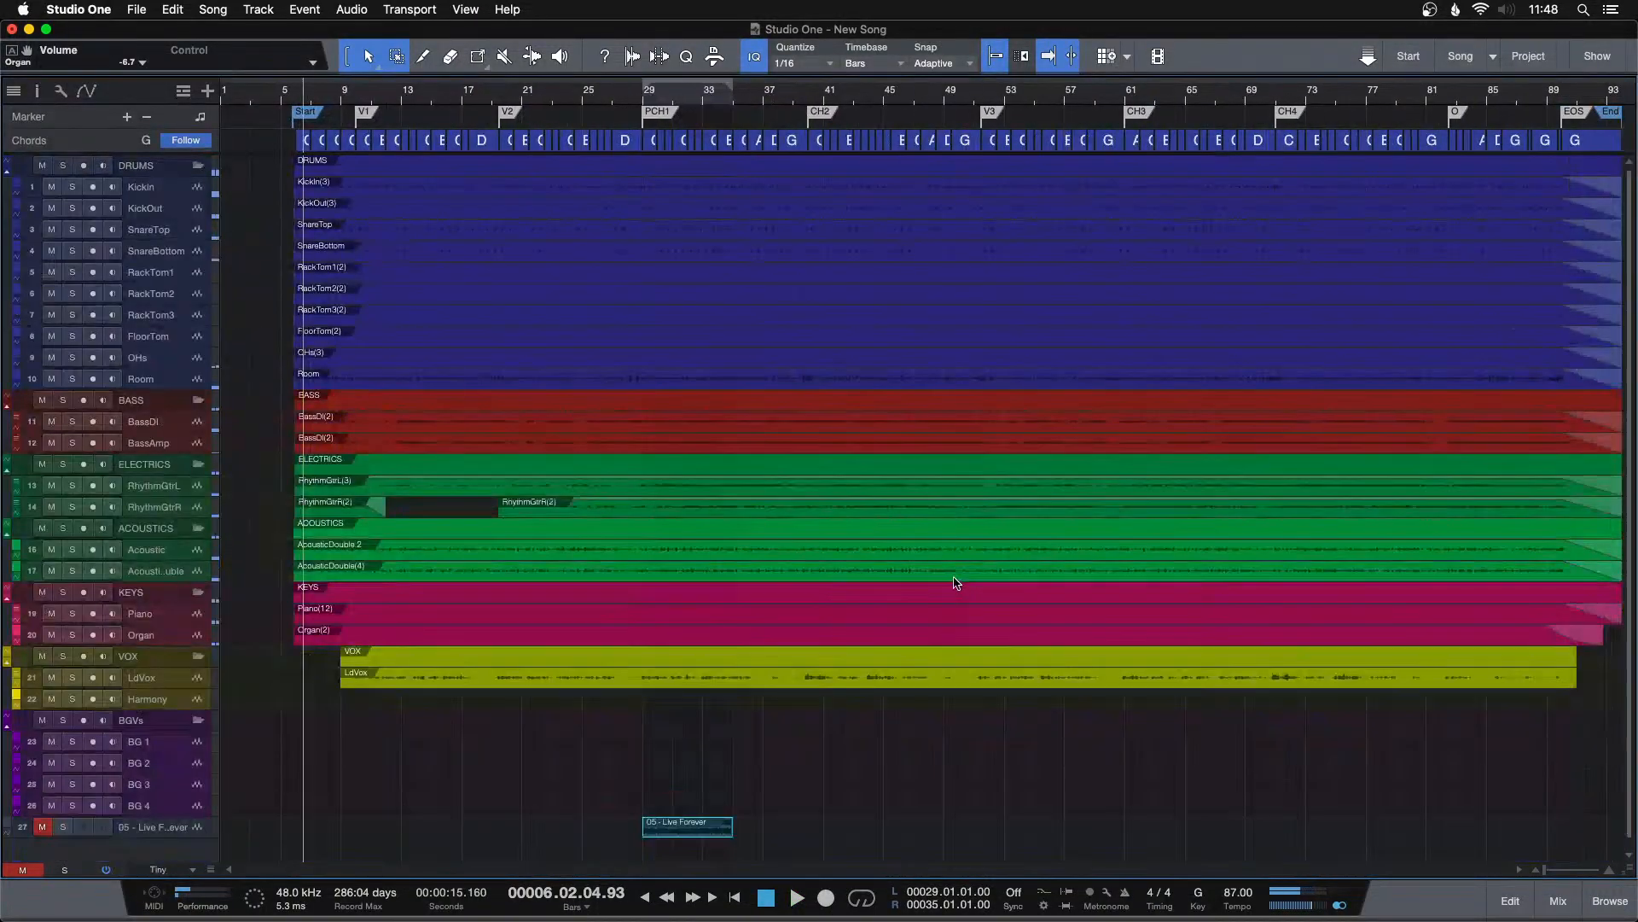
key("comma")
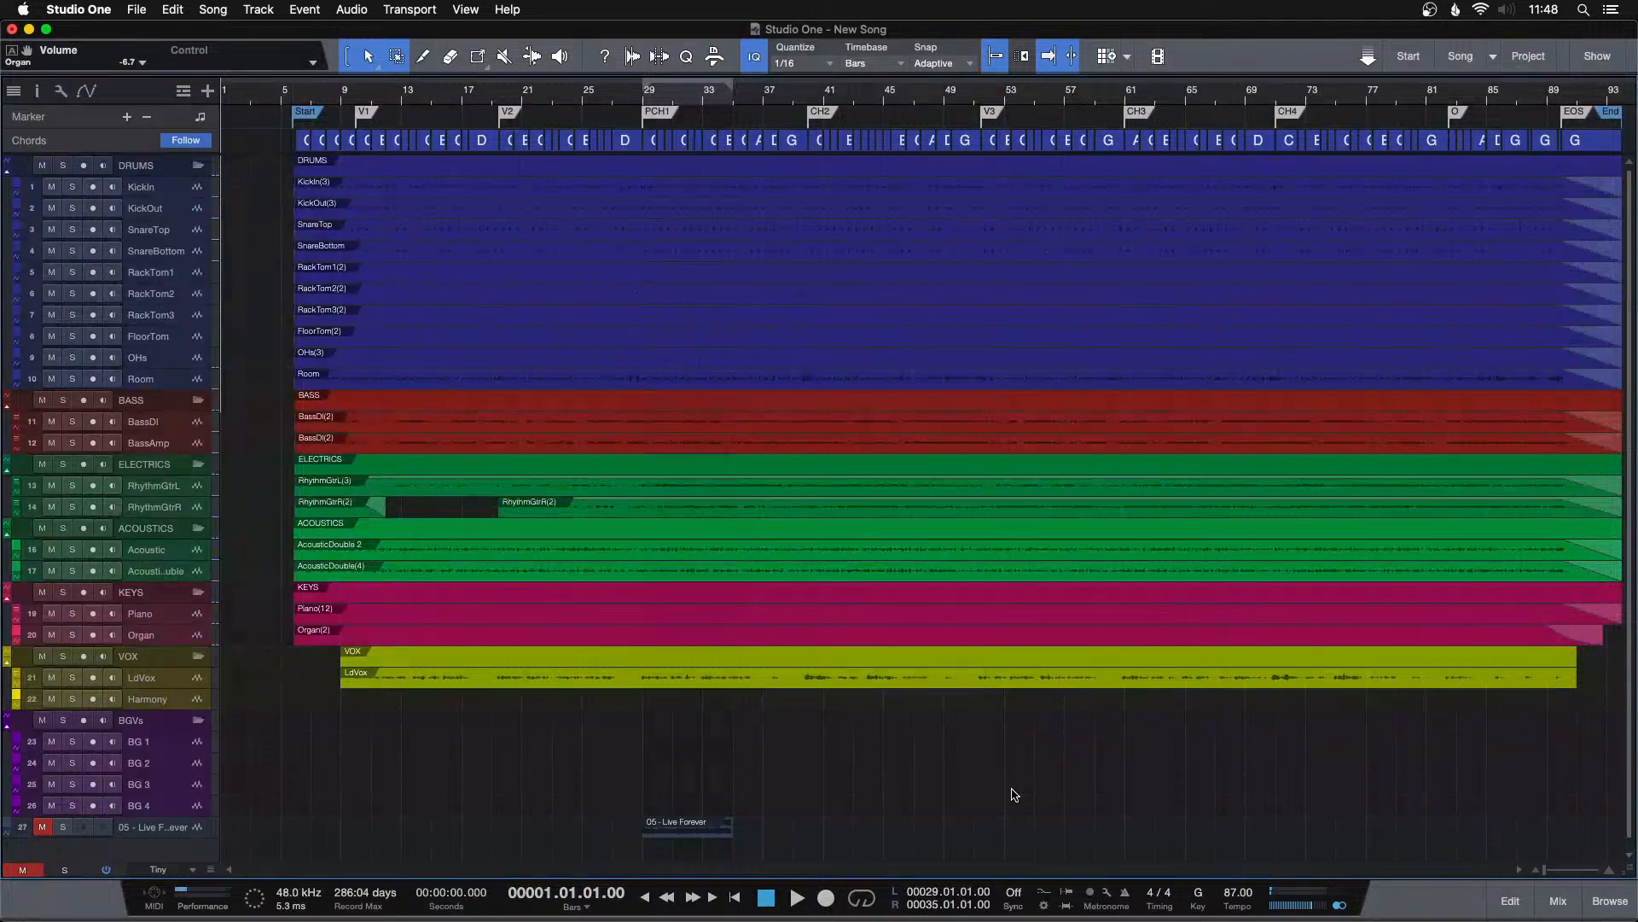
Show the mixer and check the inserts on the MIXBUS and Main channels, including the MIXBUS Limiter.
key("F3")
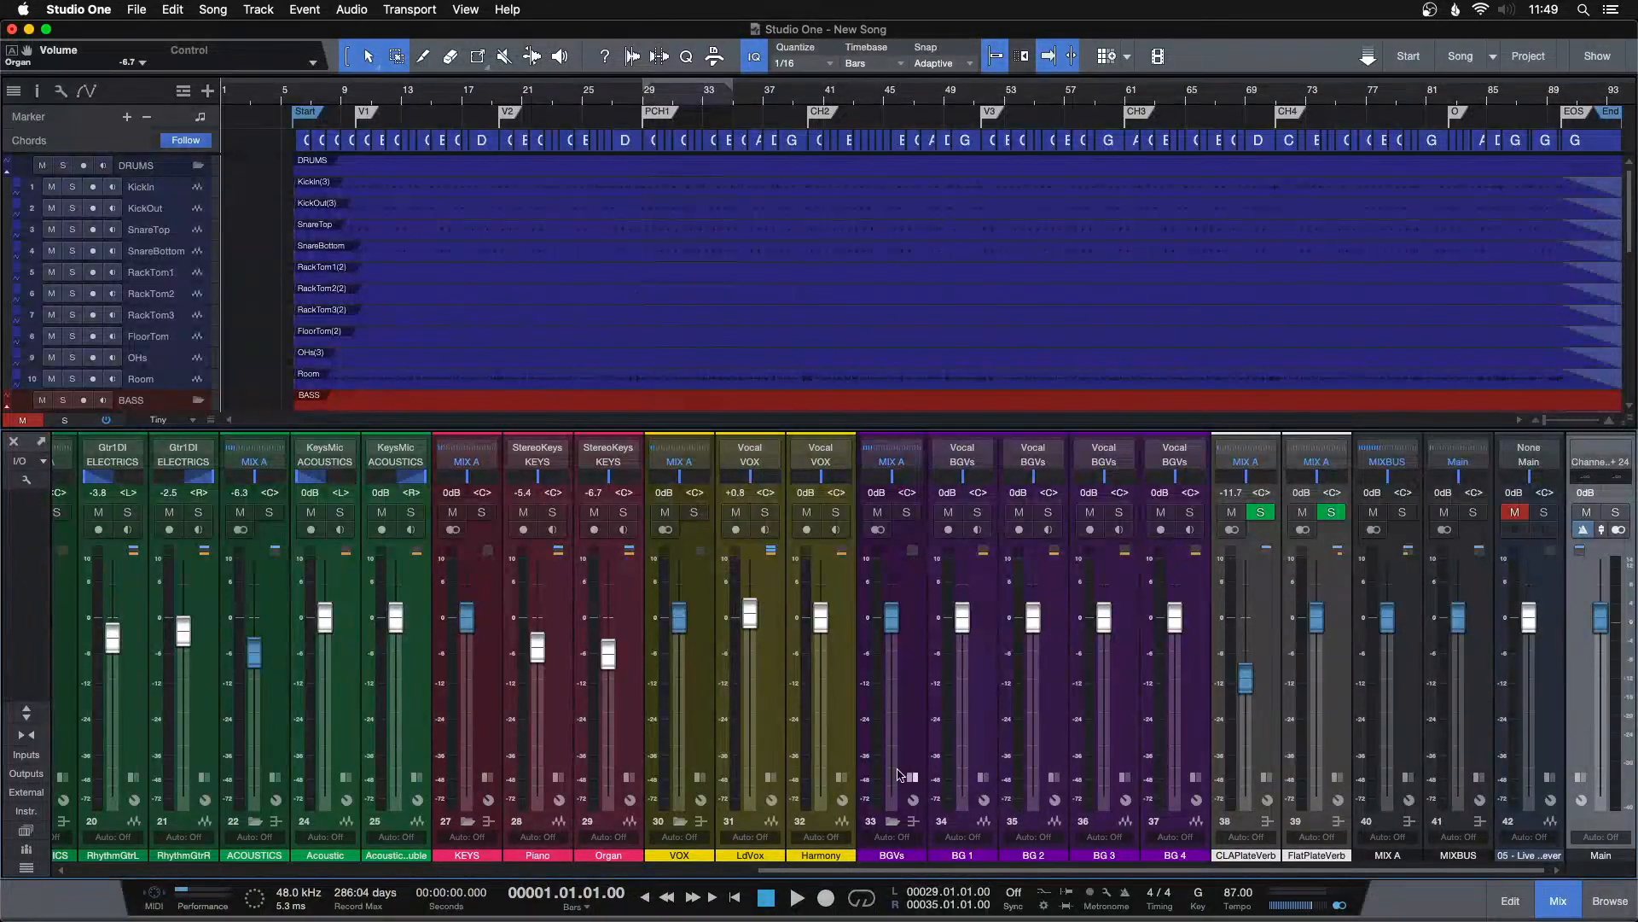
key("F3")
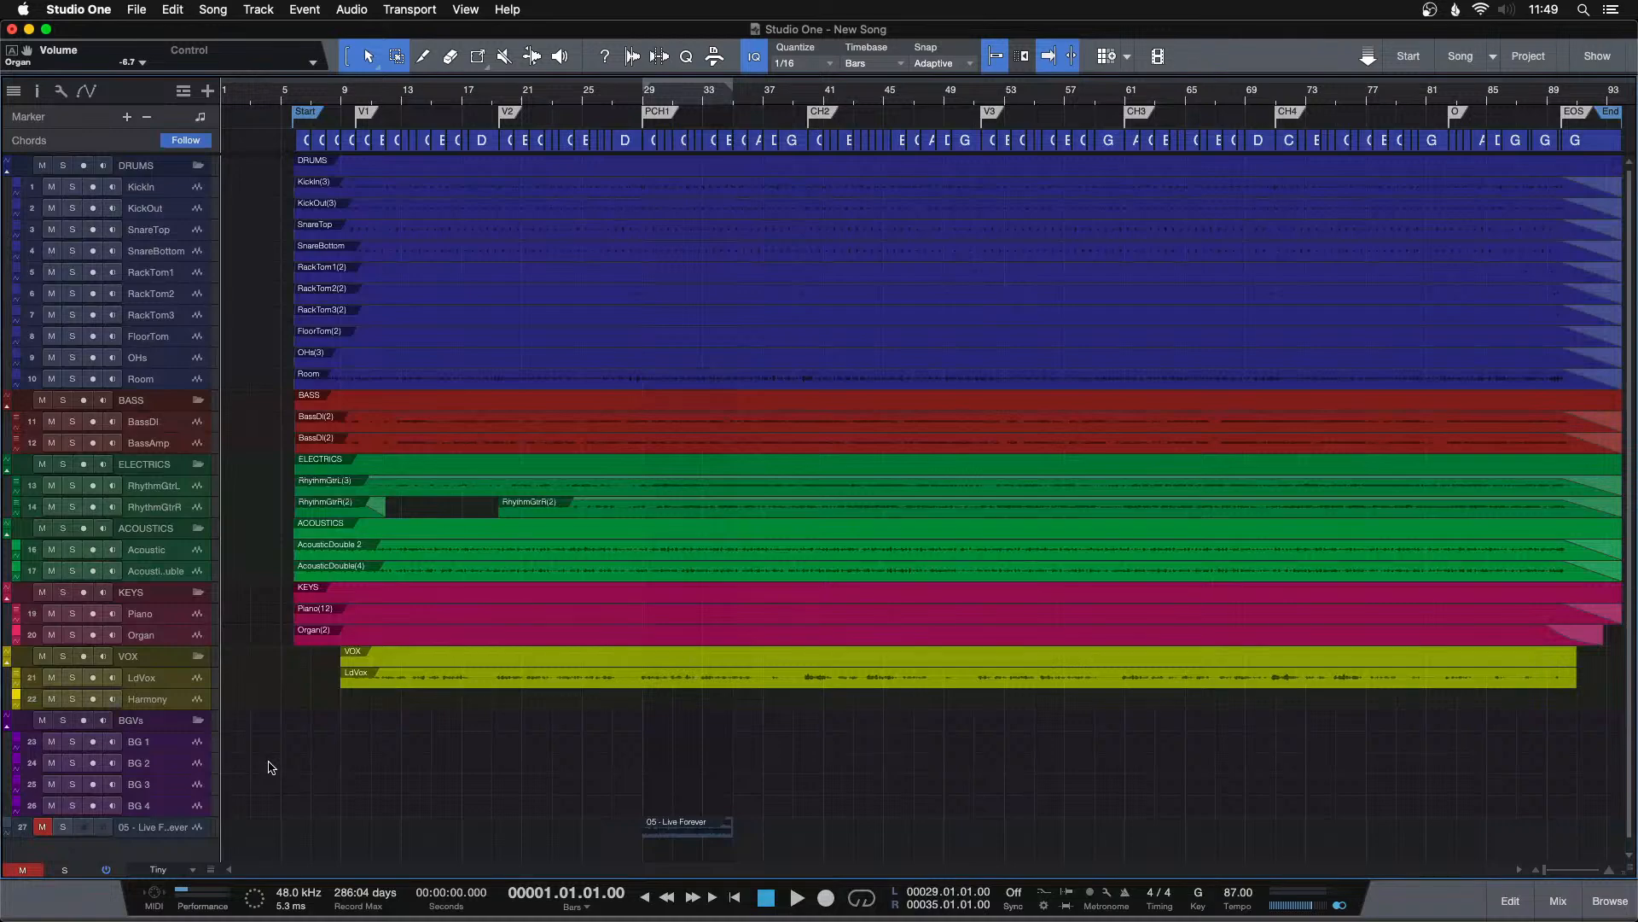
key("F3")
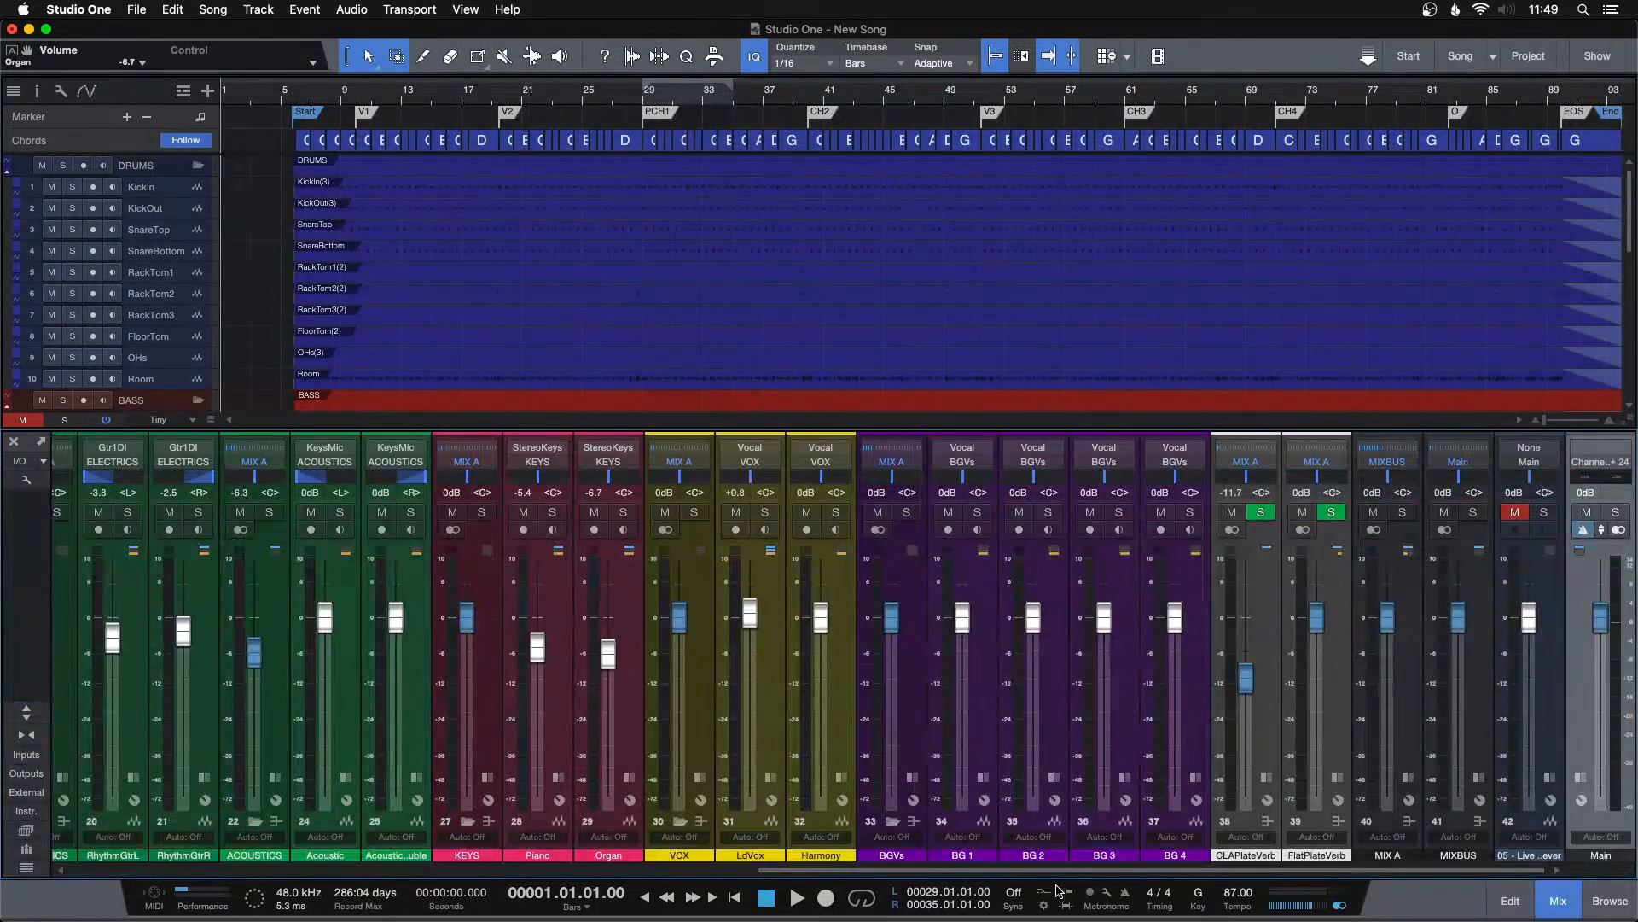
left_click(1480, 779)
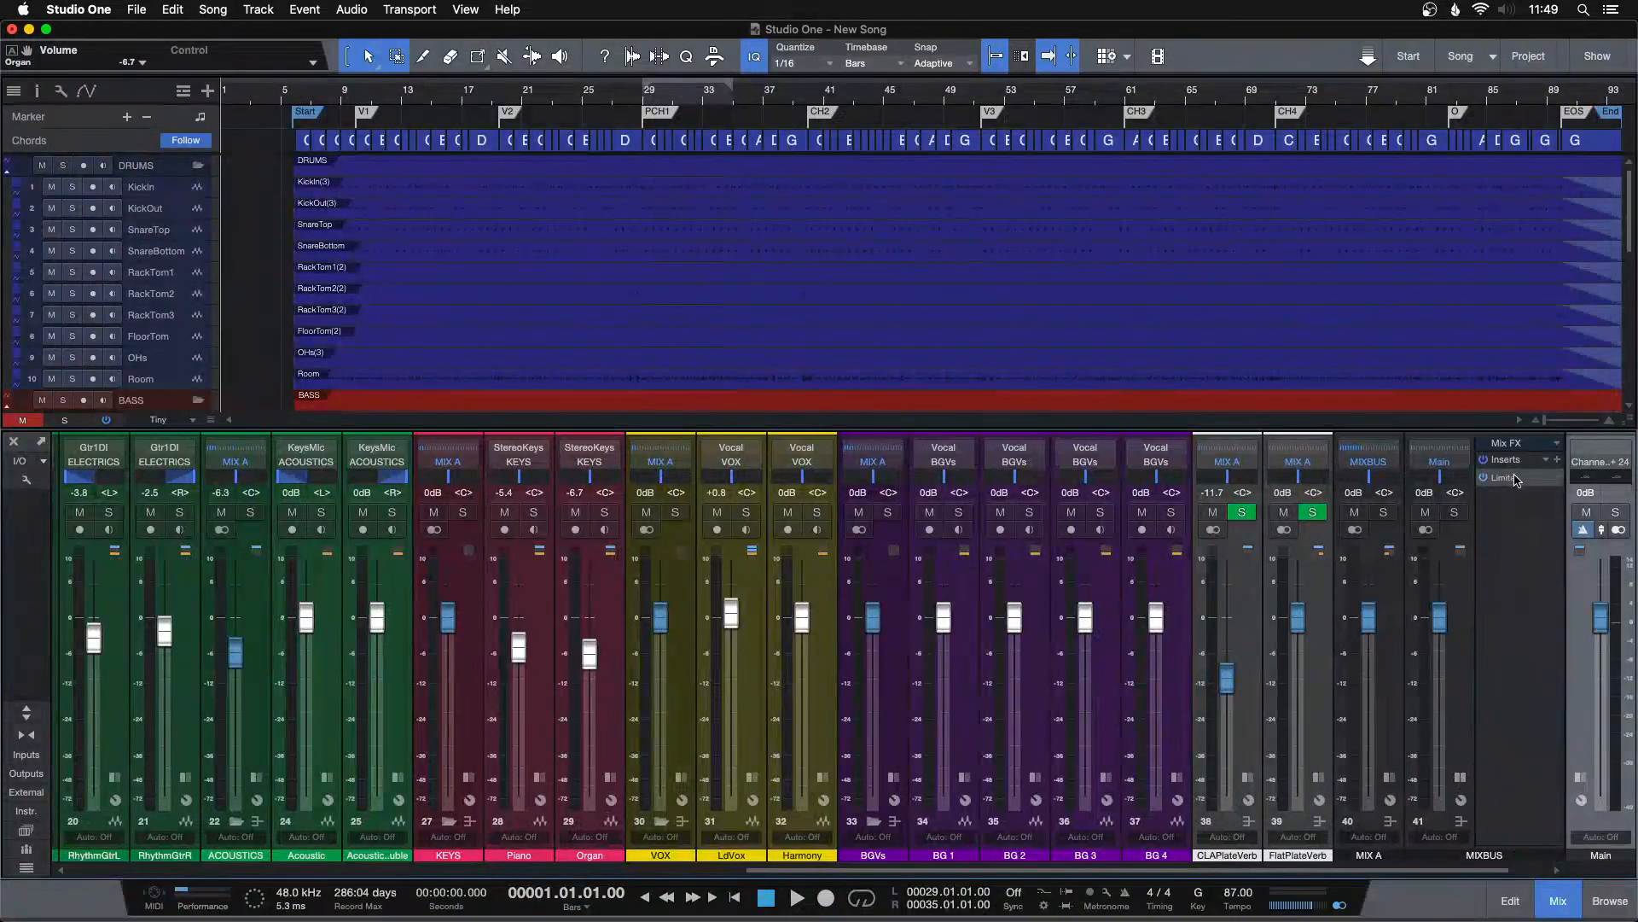
right_click(1516, 477)
left_click(1517, 621)
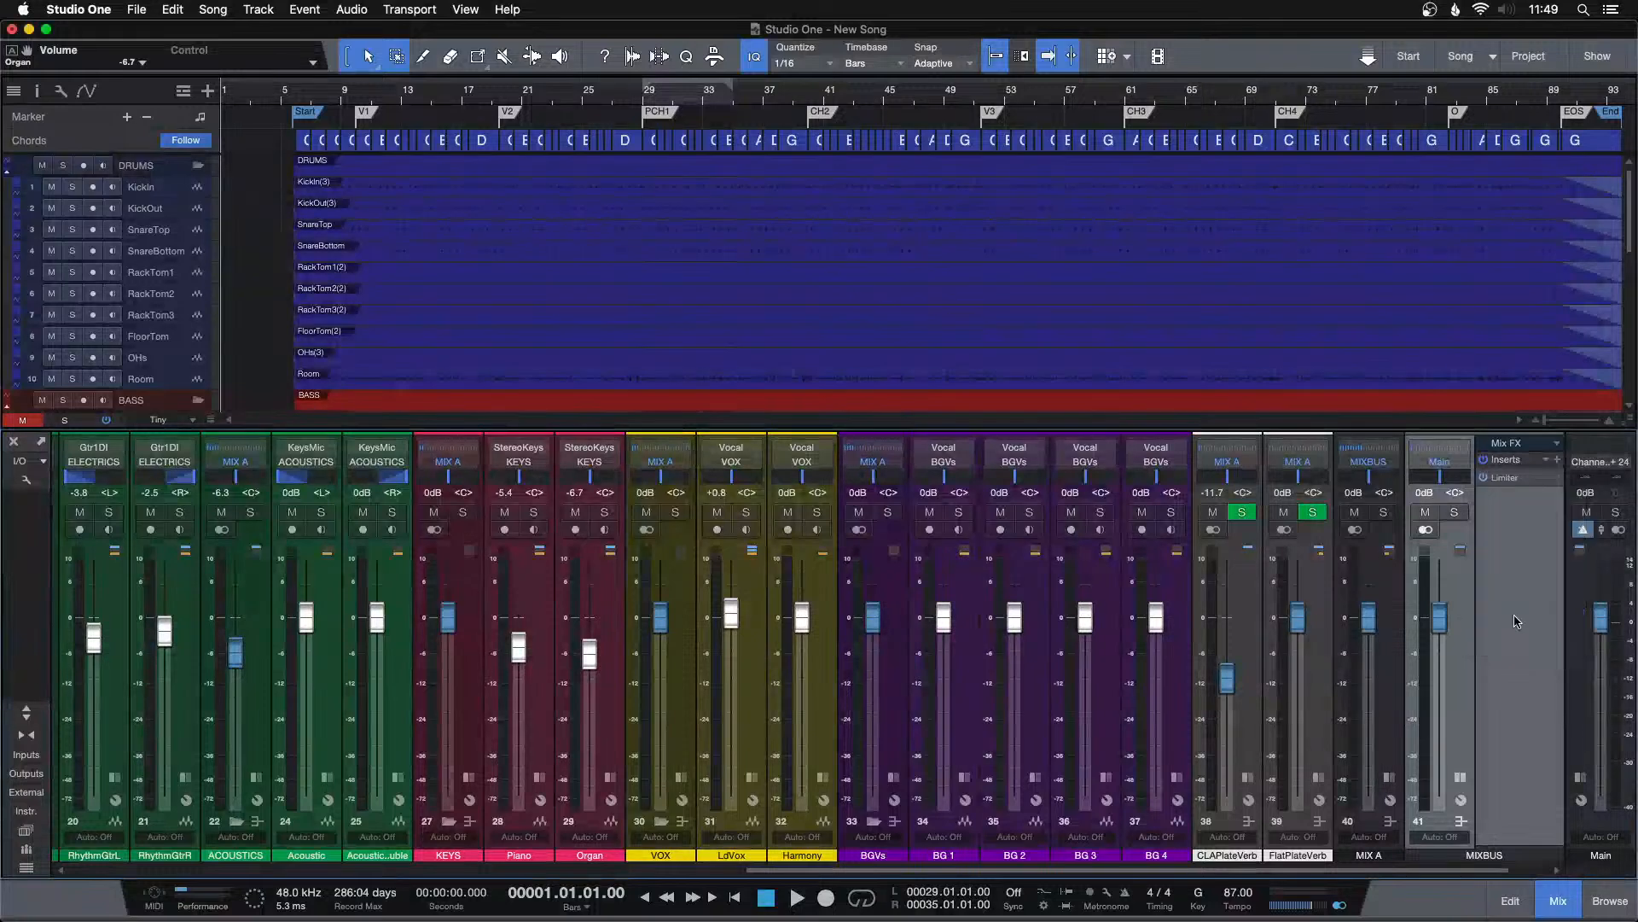
left_click(1460, 777)
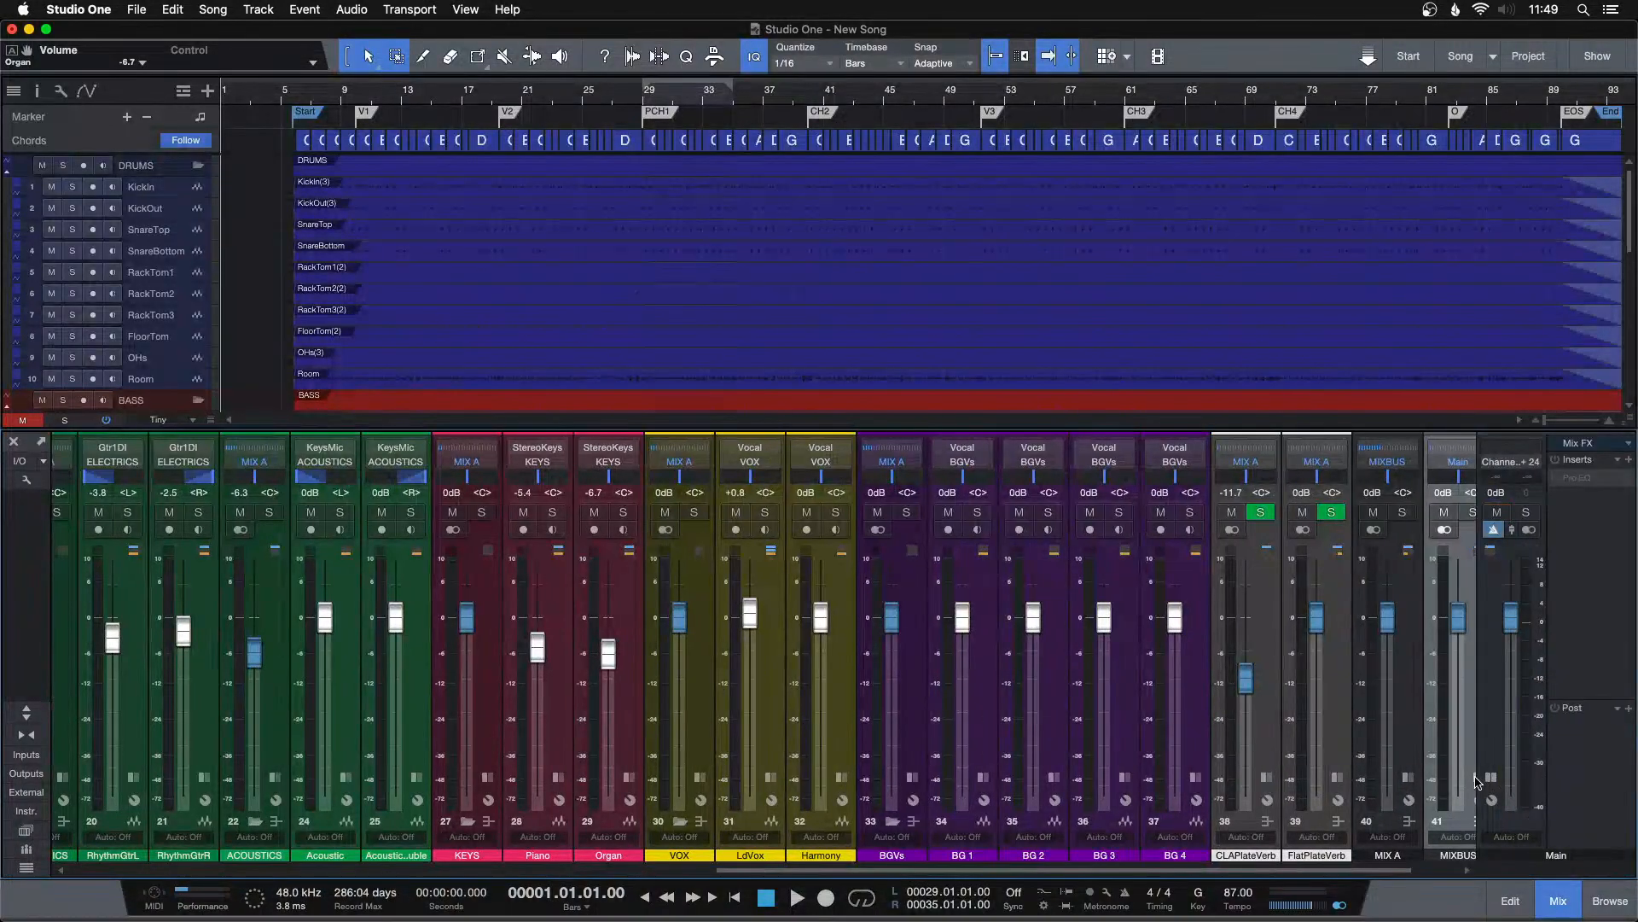
Return to the full-height arrangement with the browser shown and save the song.
left_click(1610, 902)
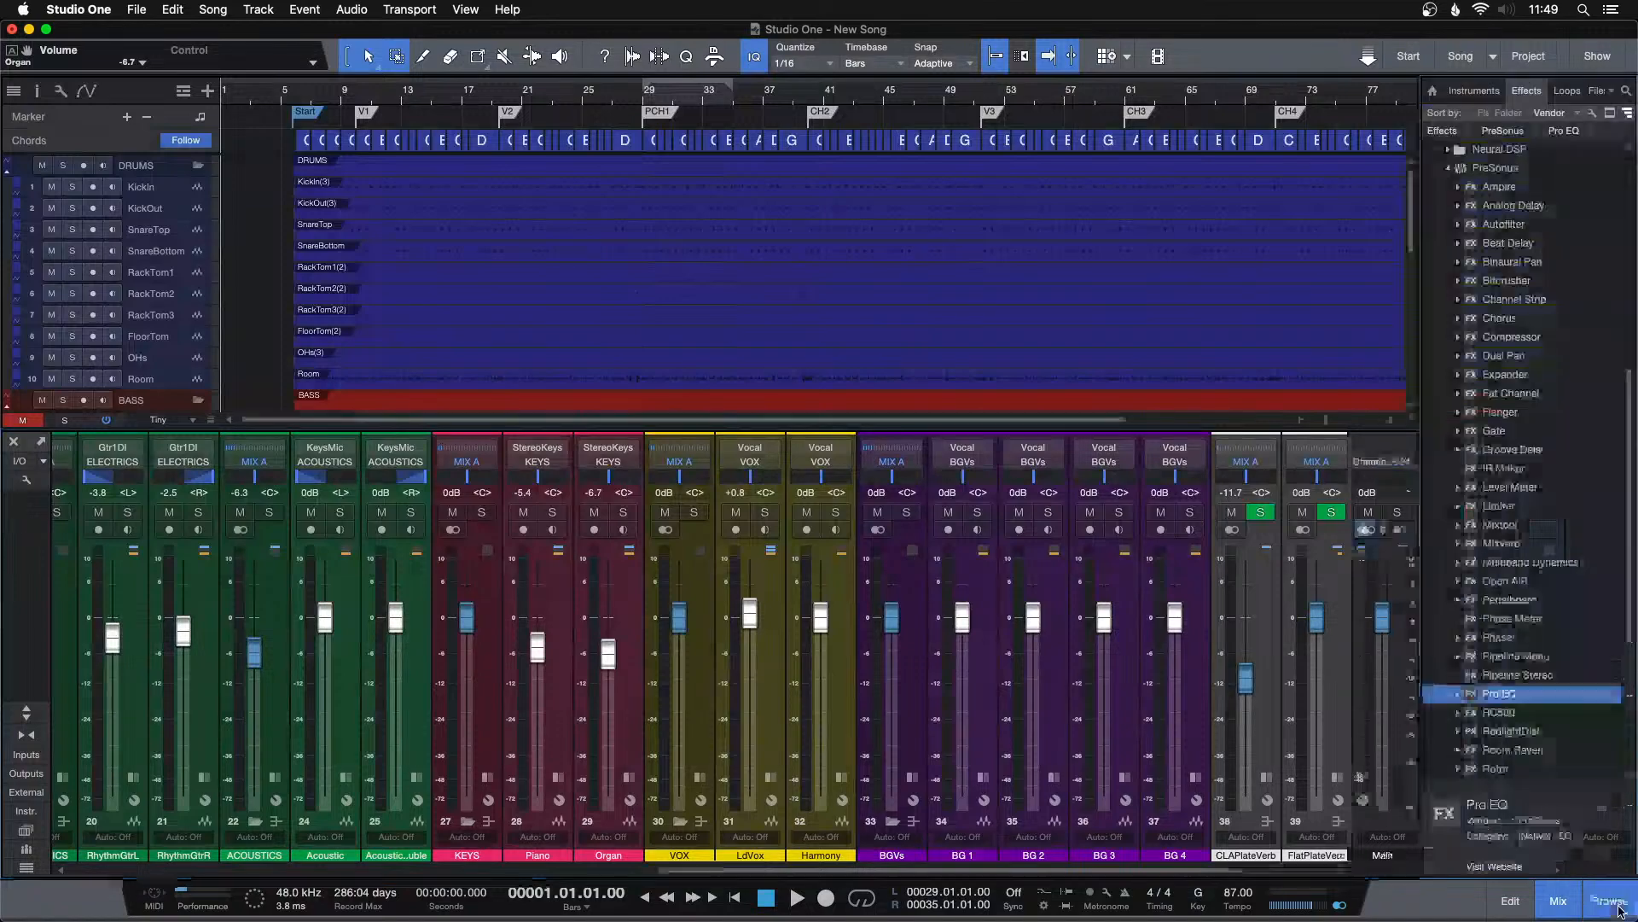
left_click(1558, 902)
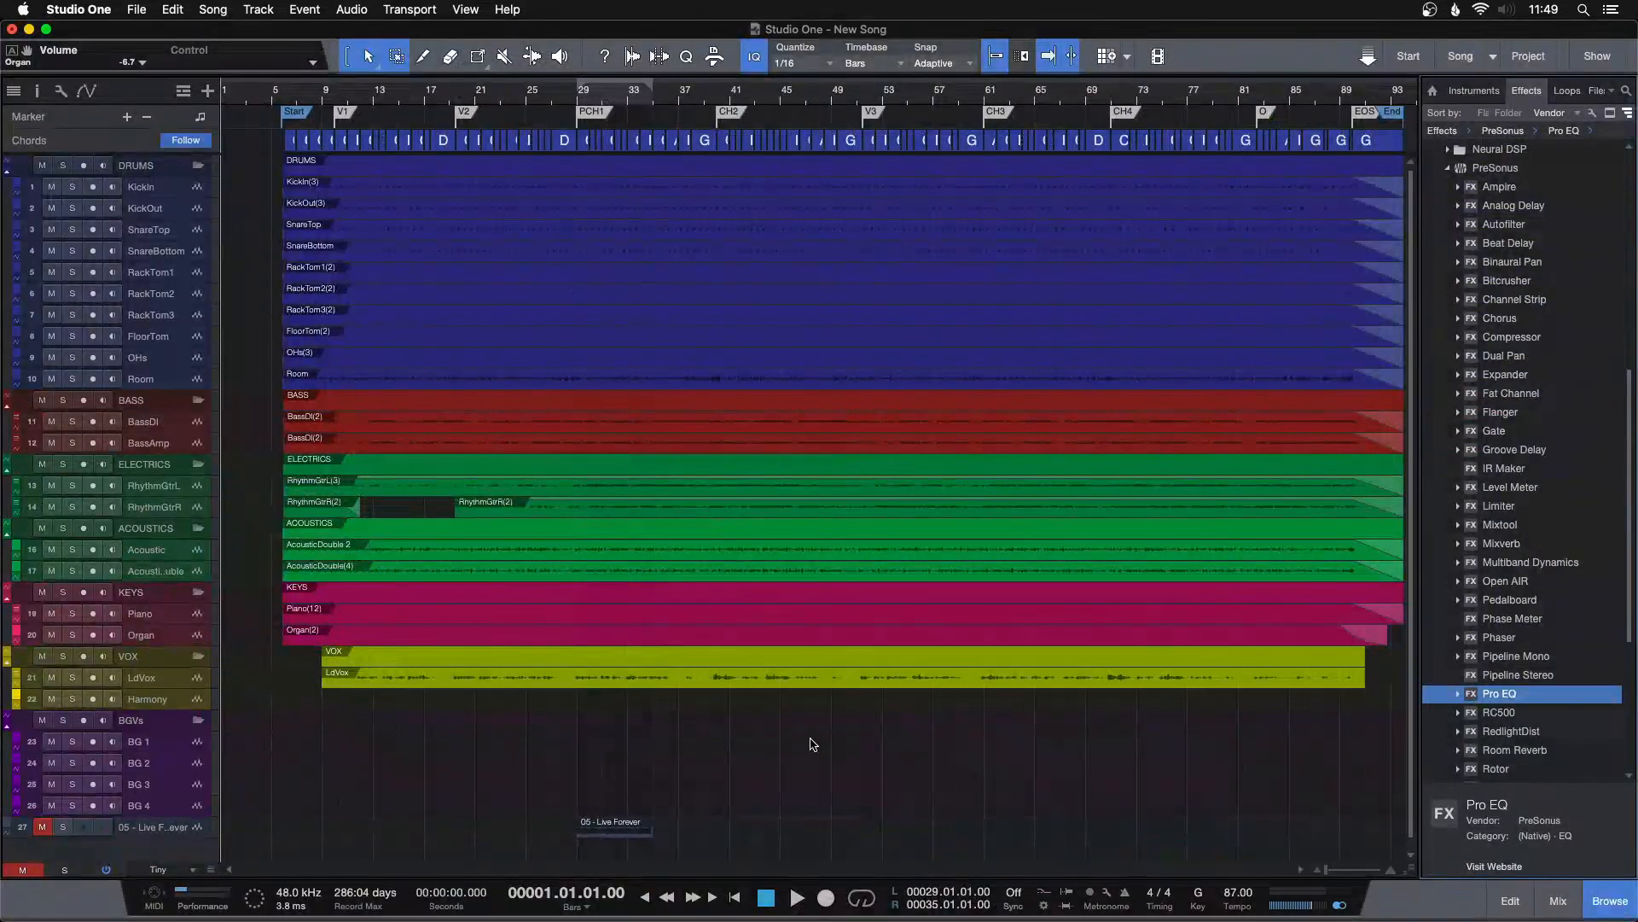
key("super+s")
Rename the song to "When I Come Home" and save it.
left_click(140, 6)
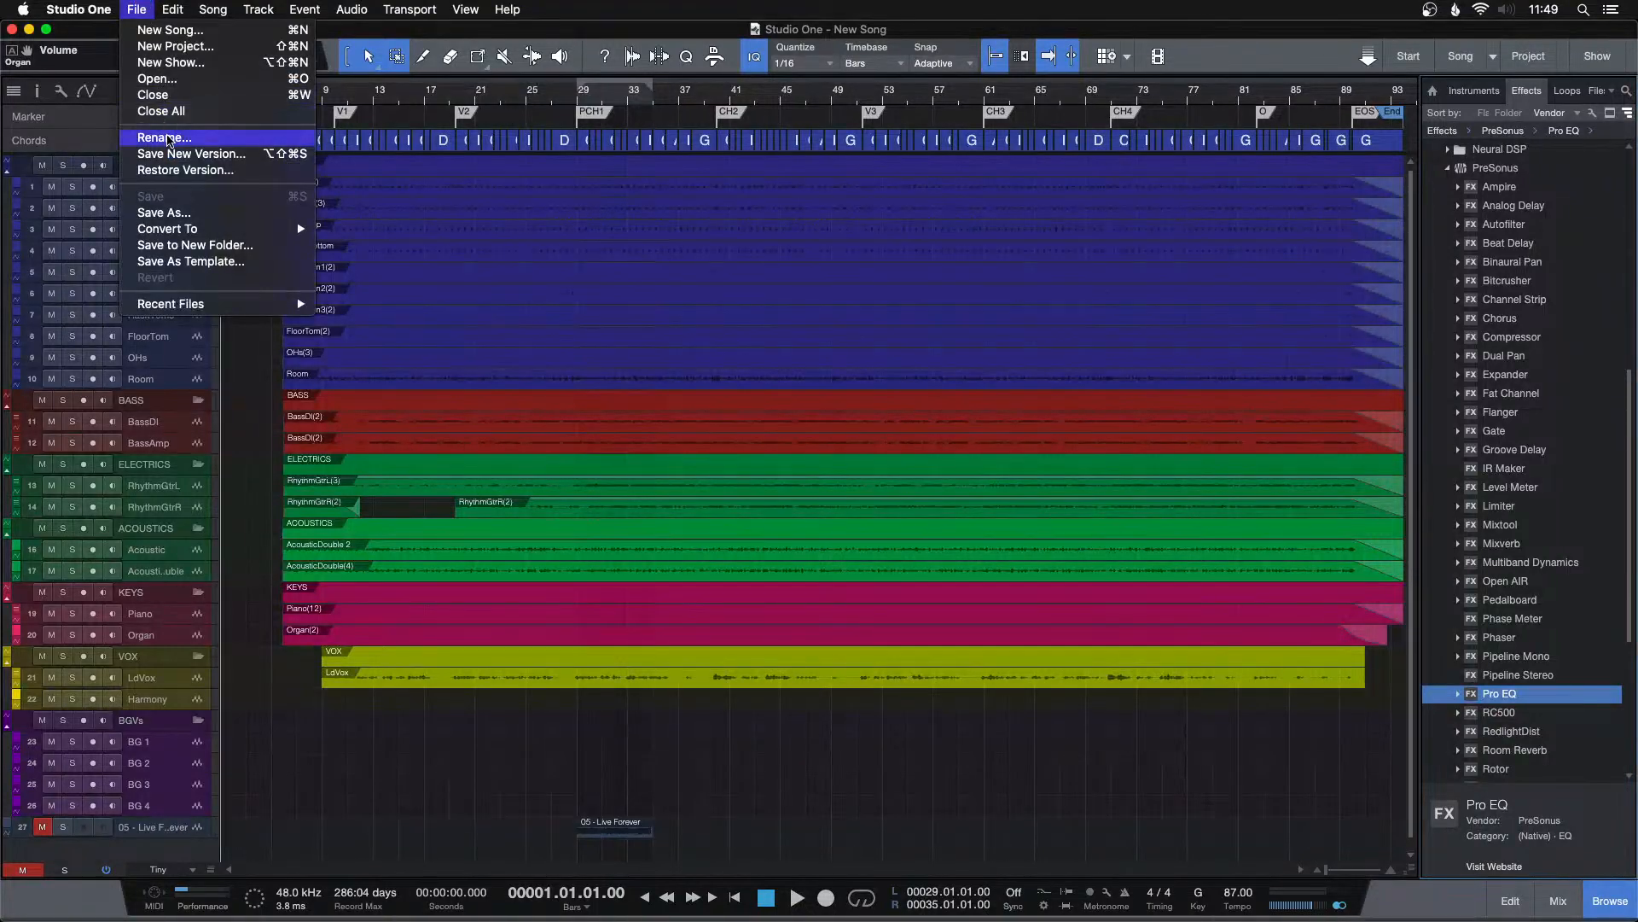
left_click(169, 140)
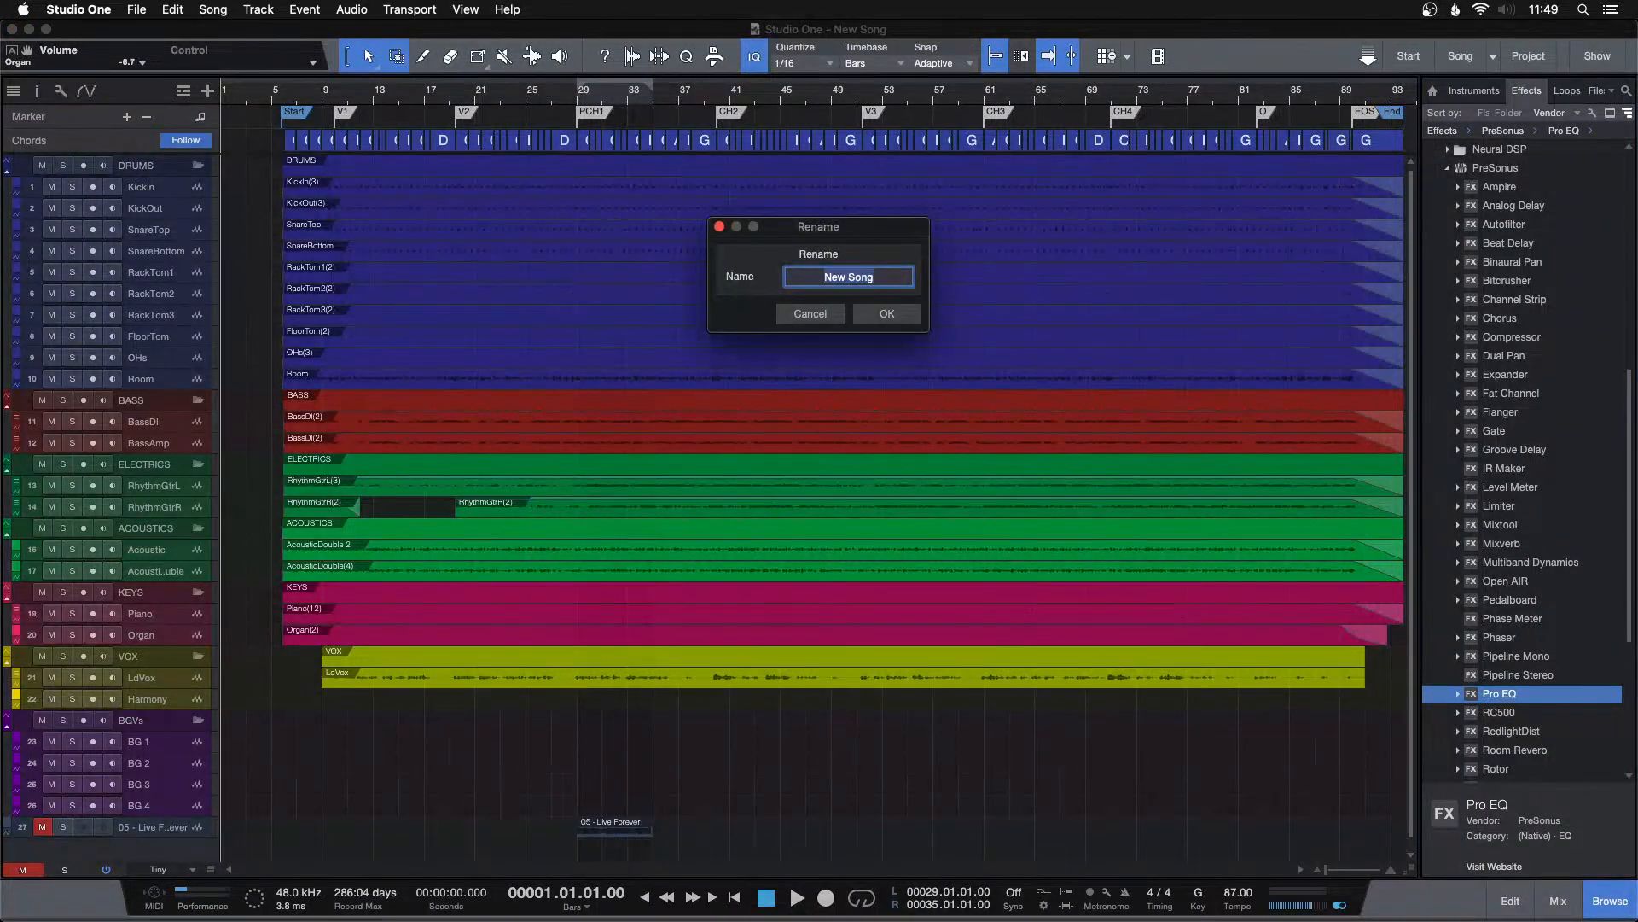
type("H")
type("When I Come ")
type("Home")
left_click(882, 312)
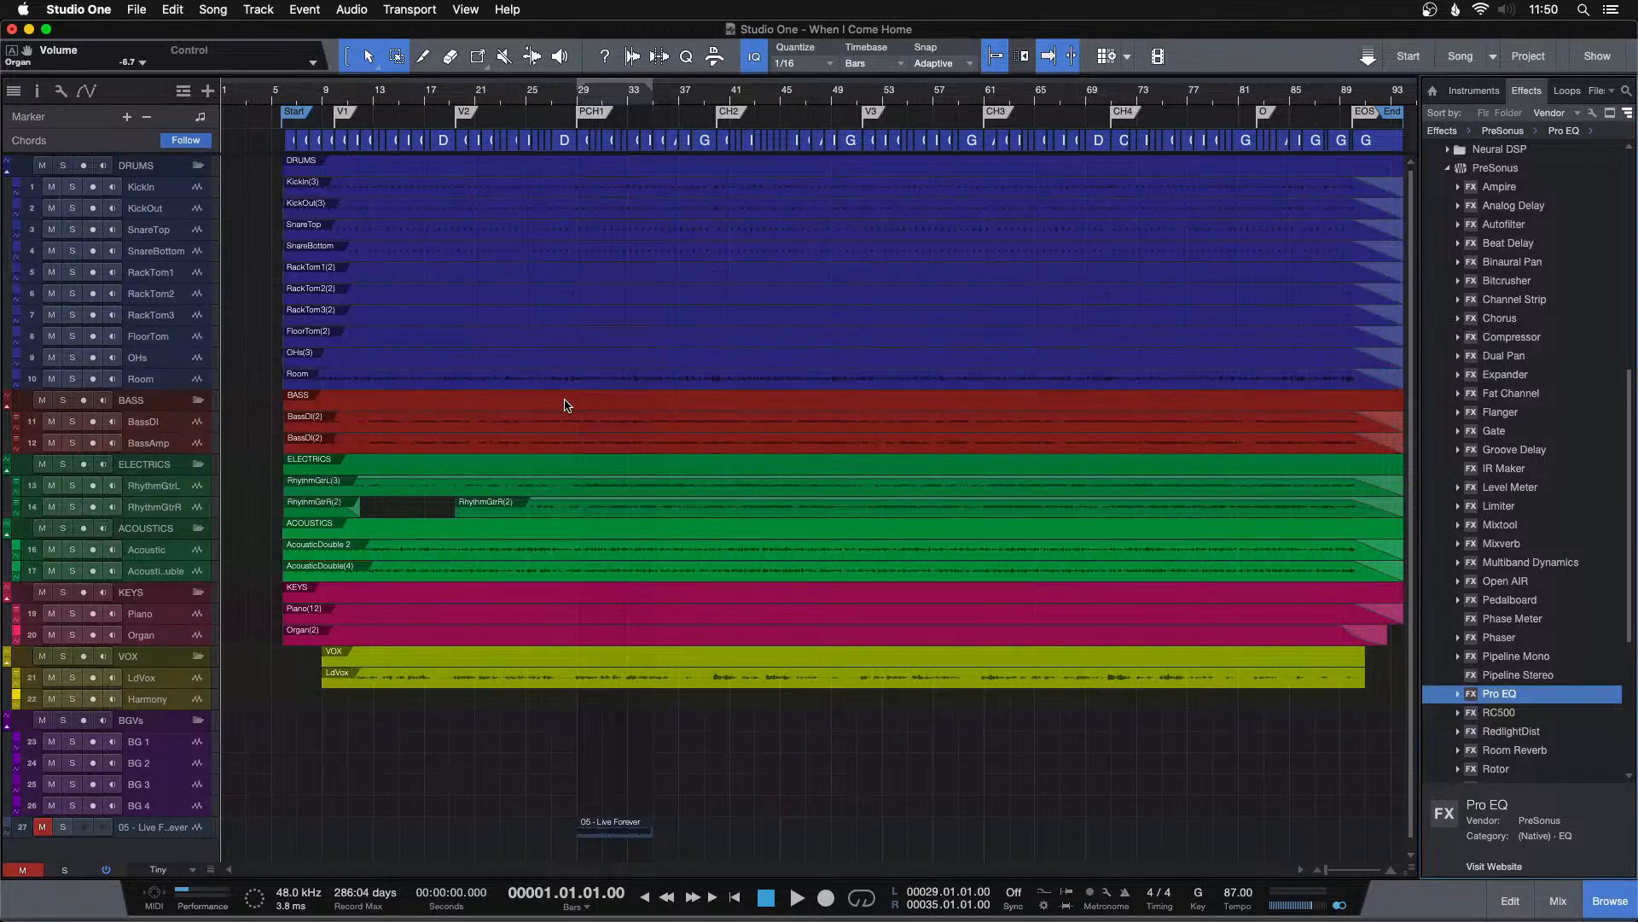
left_click(137, 7)
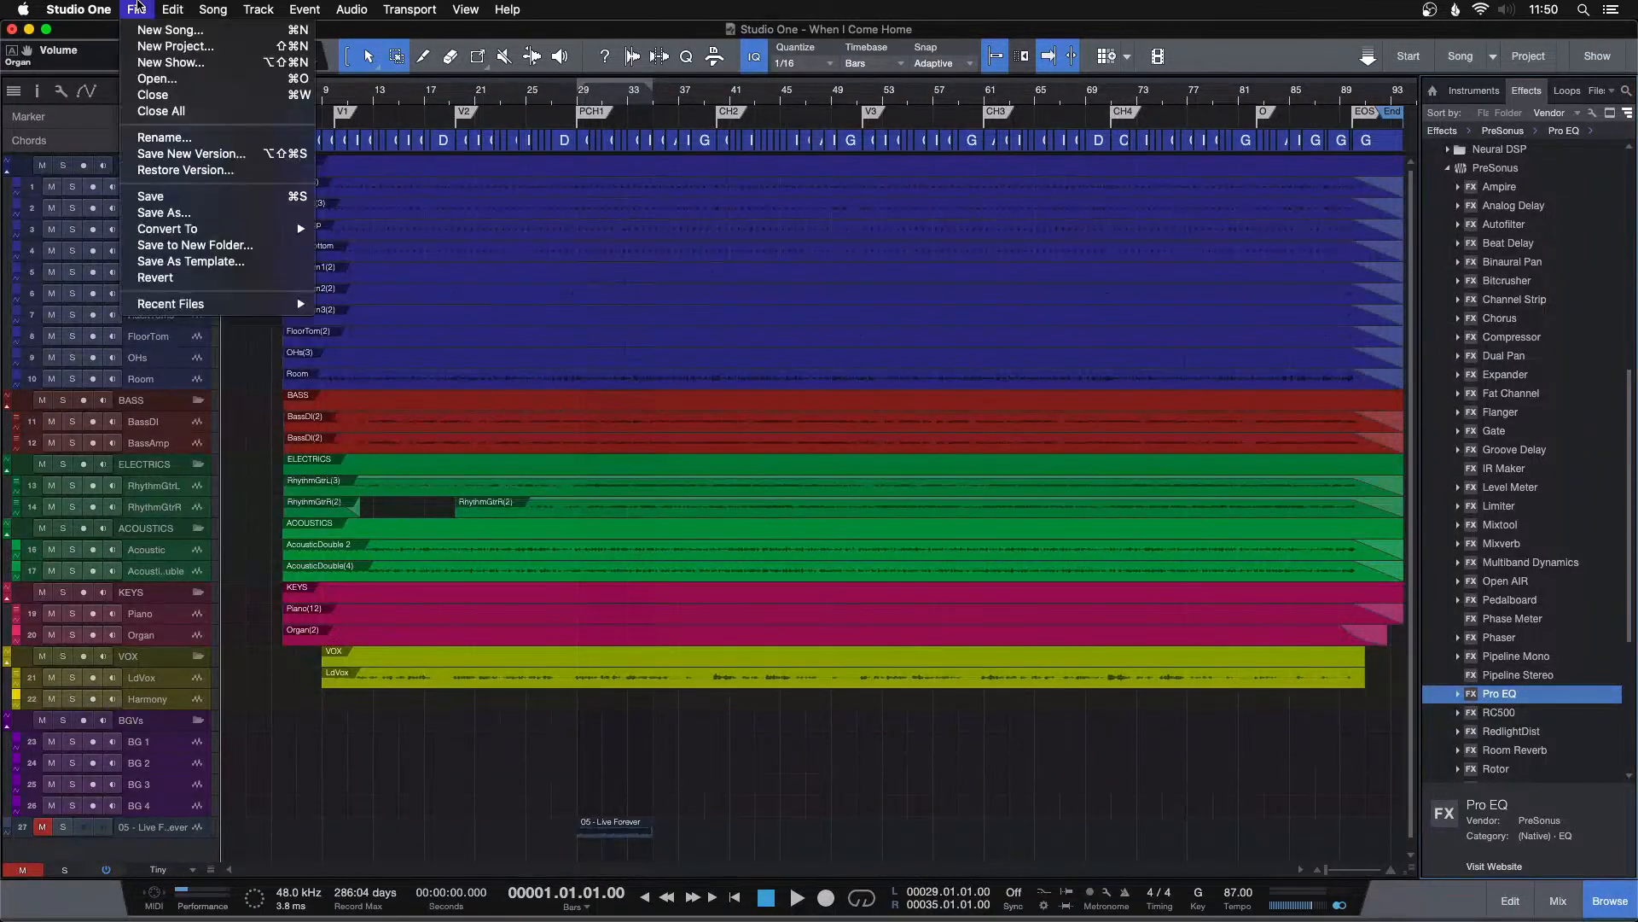
left_click(169, 200)
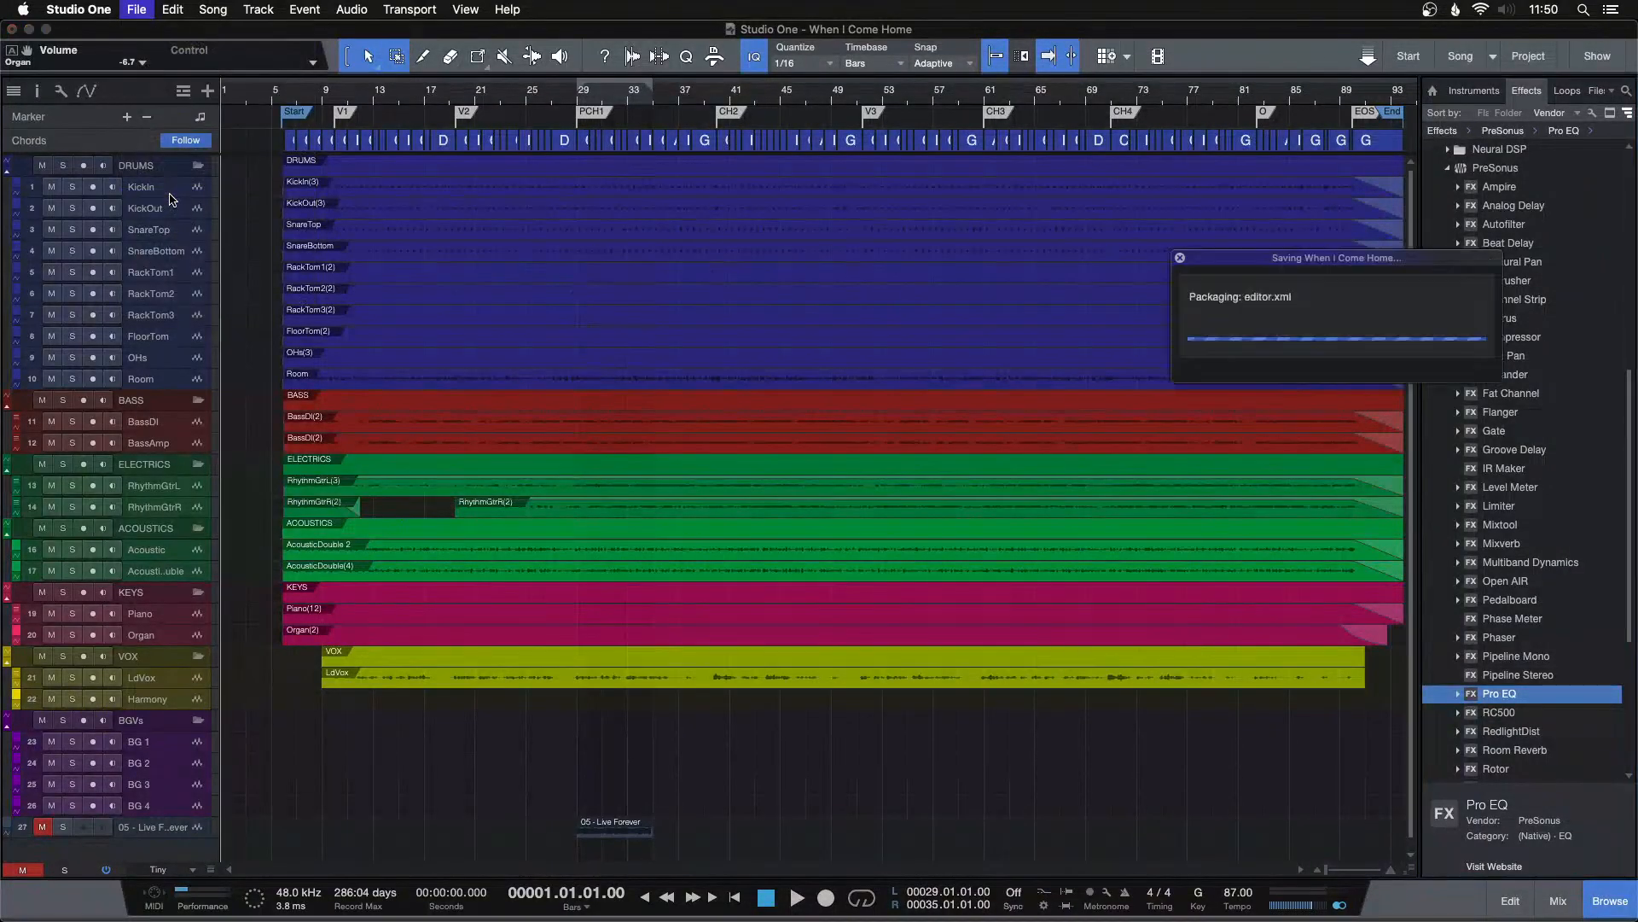
Add the song to a new project titled with the artist's first name and "- Mastering", with a 48.0 kHz sample rate.
left_click(137, 7)
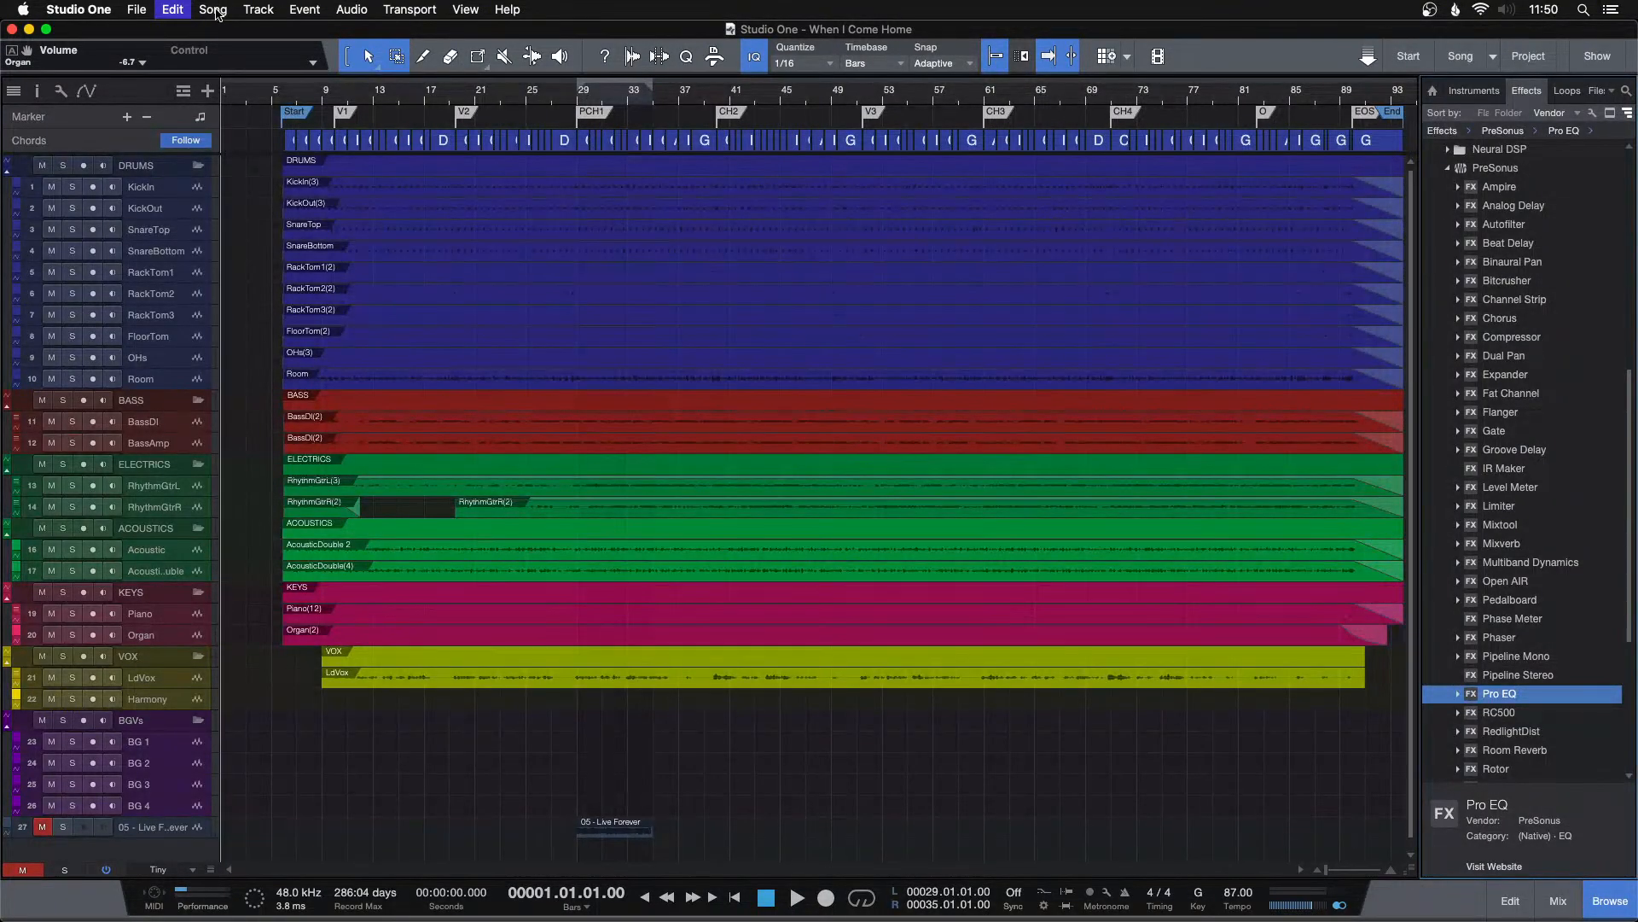
mouse_move(217, 13)
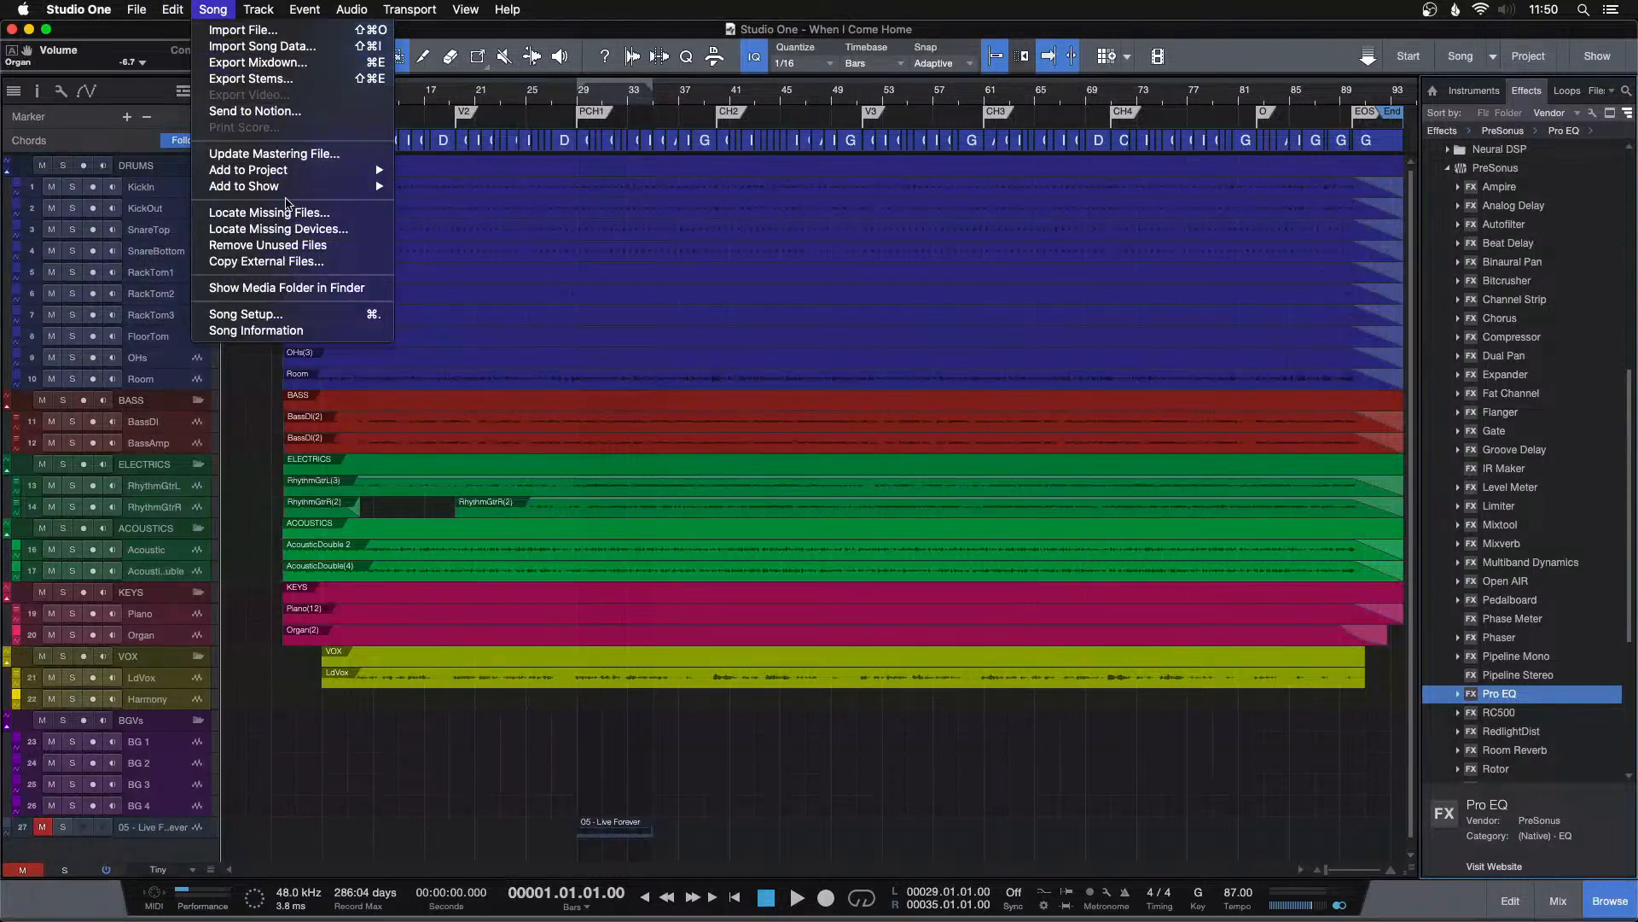
mouse_move(283, 177)
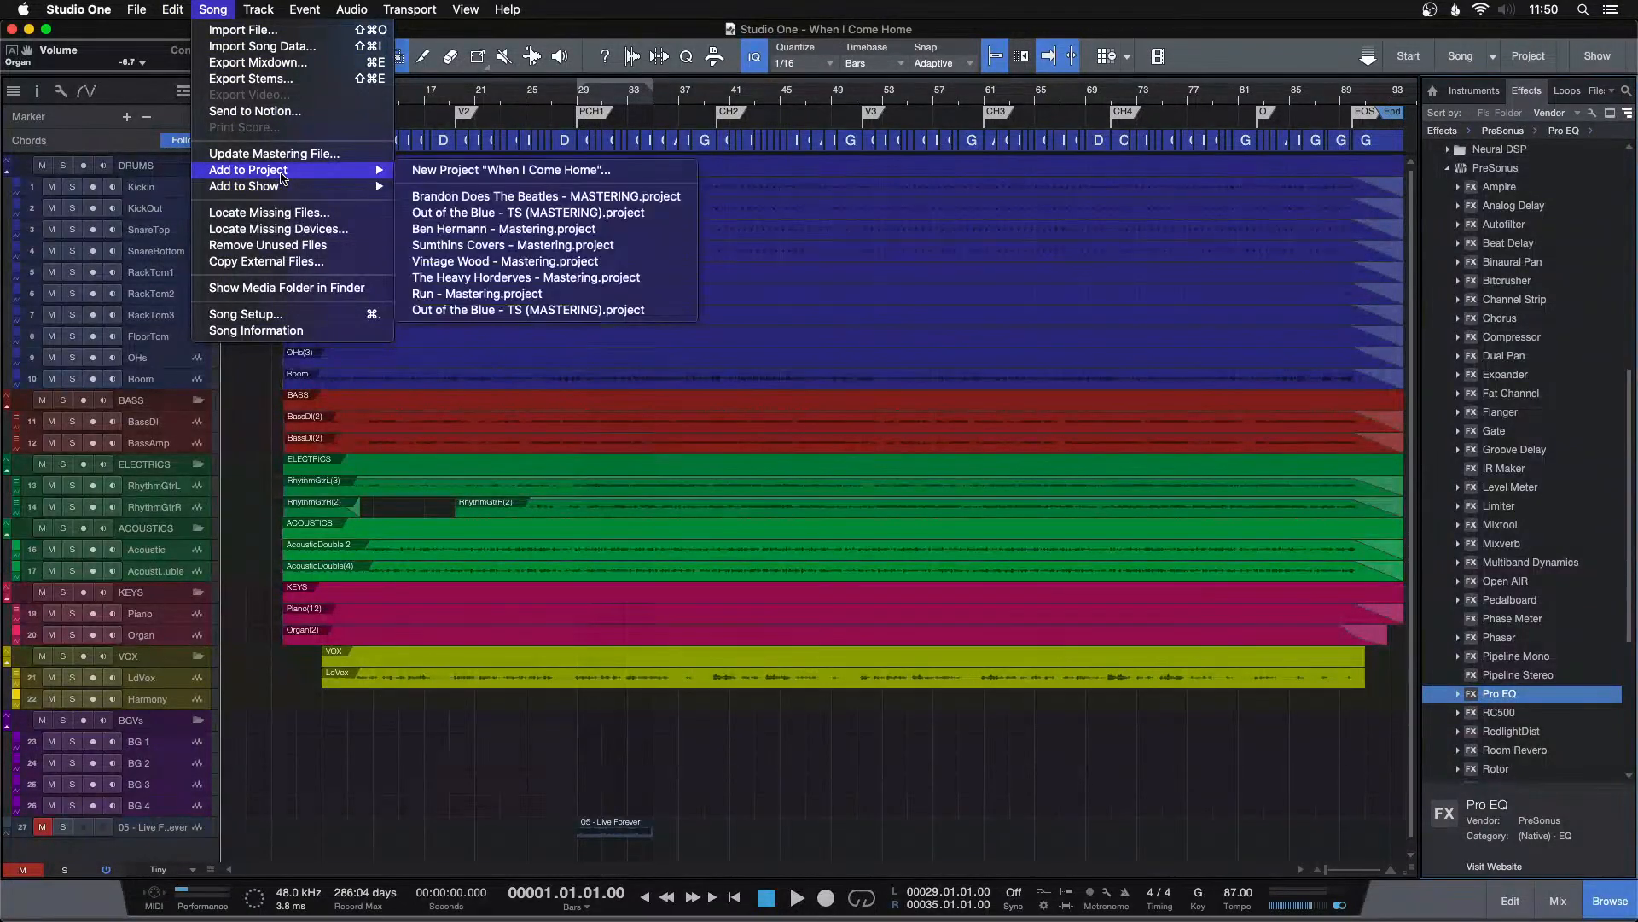
left_click(482, 175)
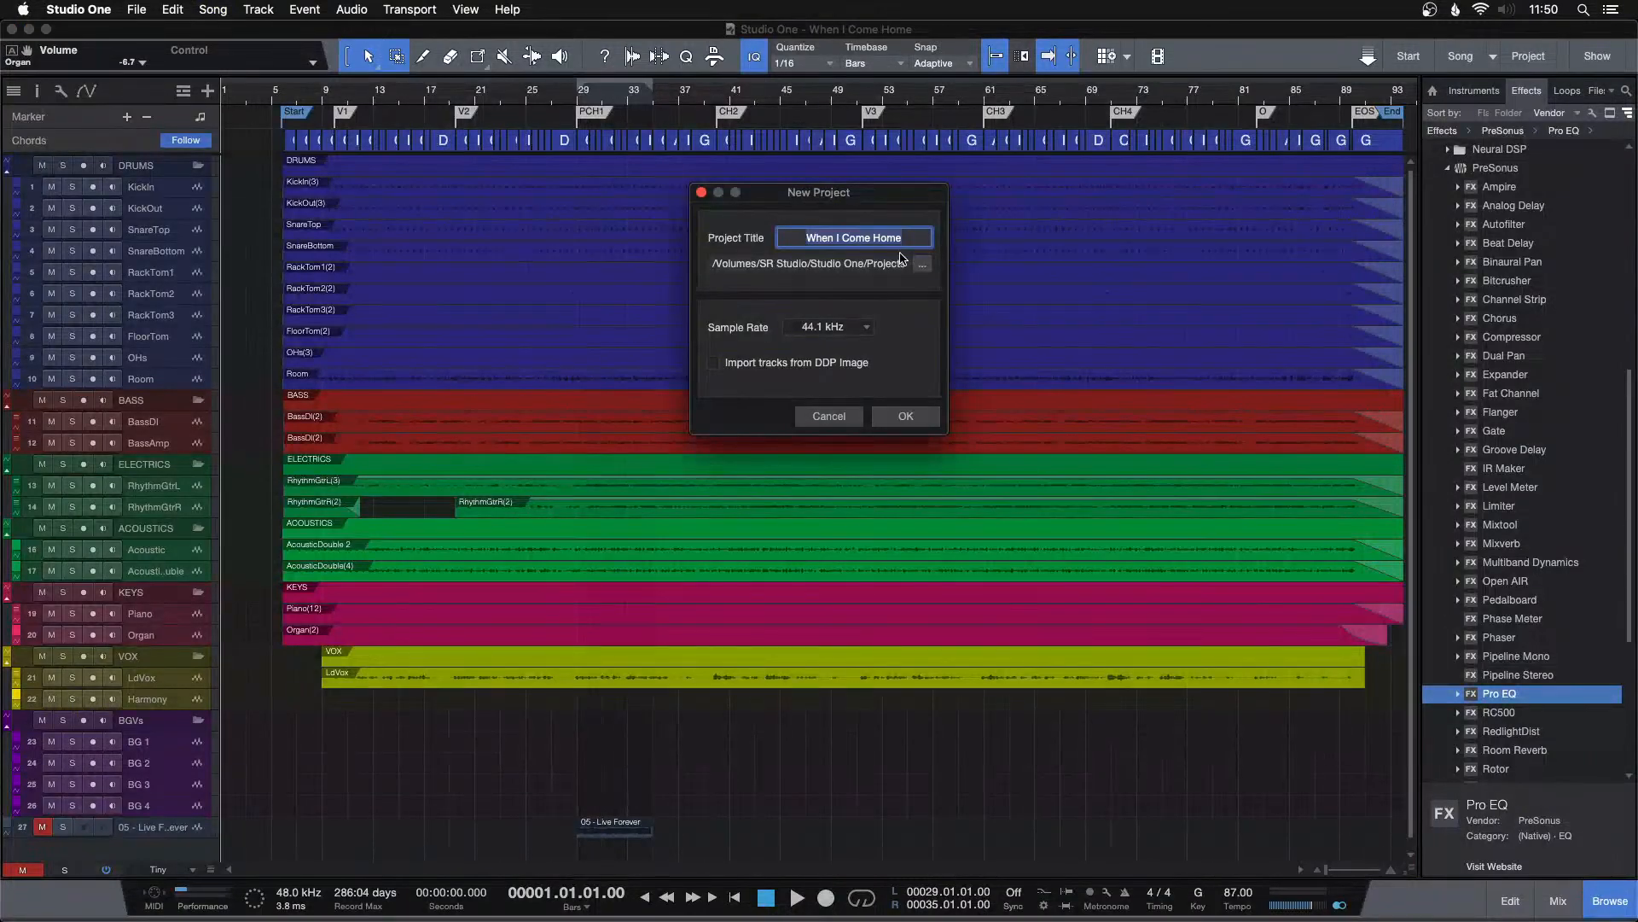
type("Terry")
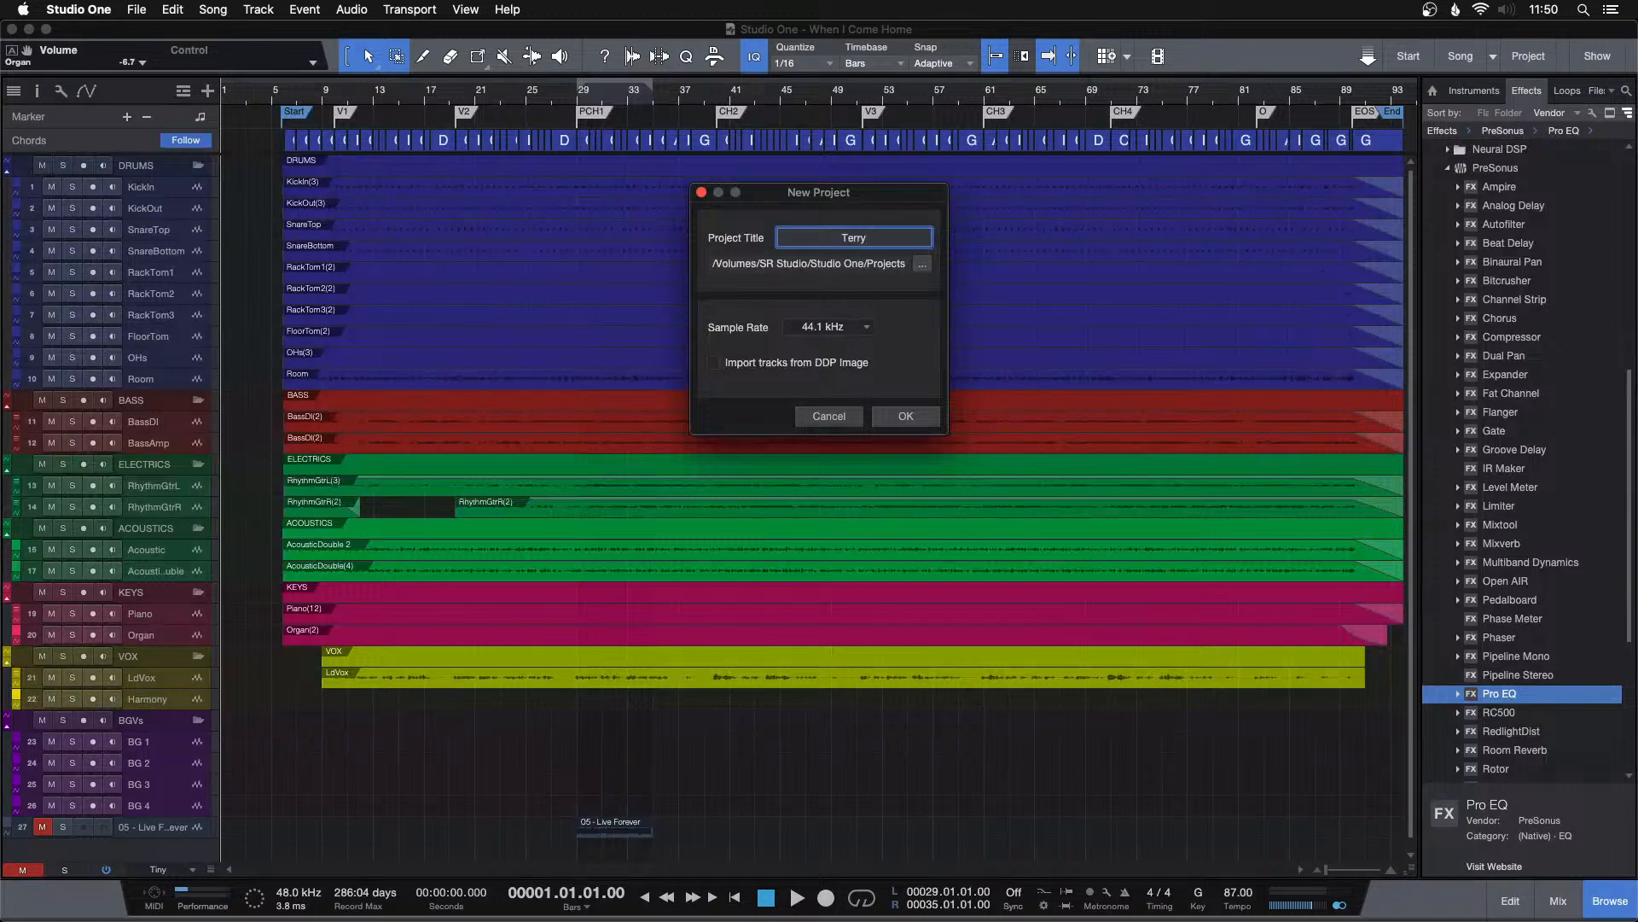
type("- Mastering")
left_click(827, 327)
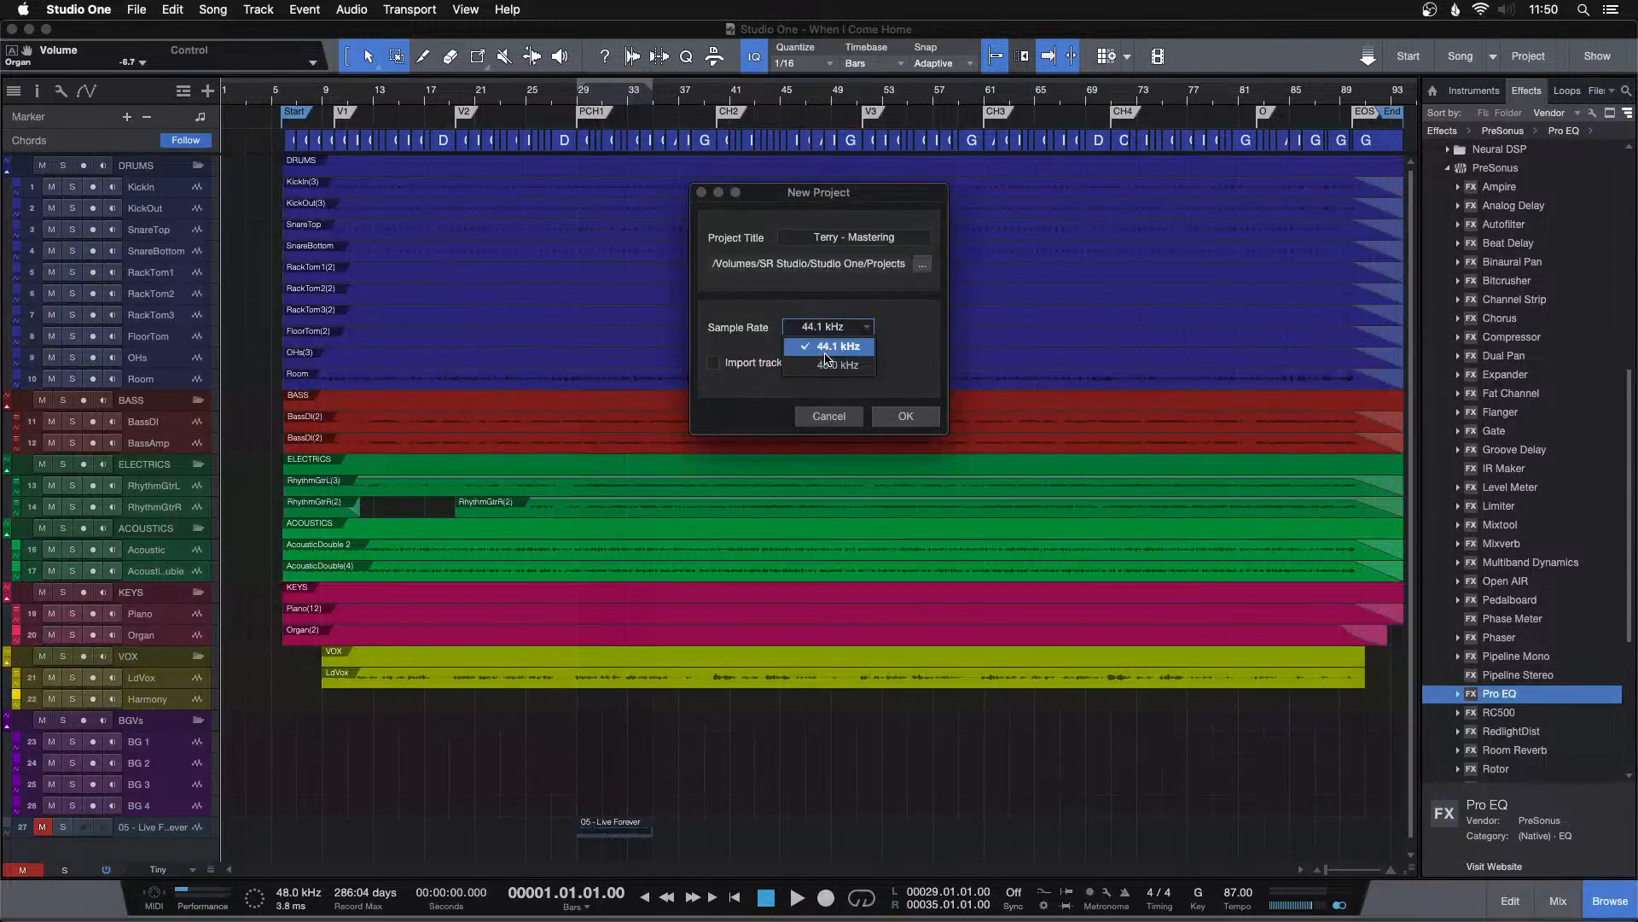
left_click(828, 364)
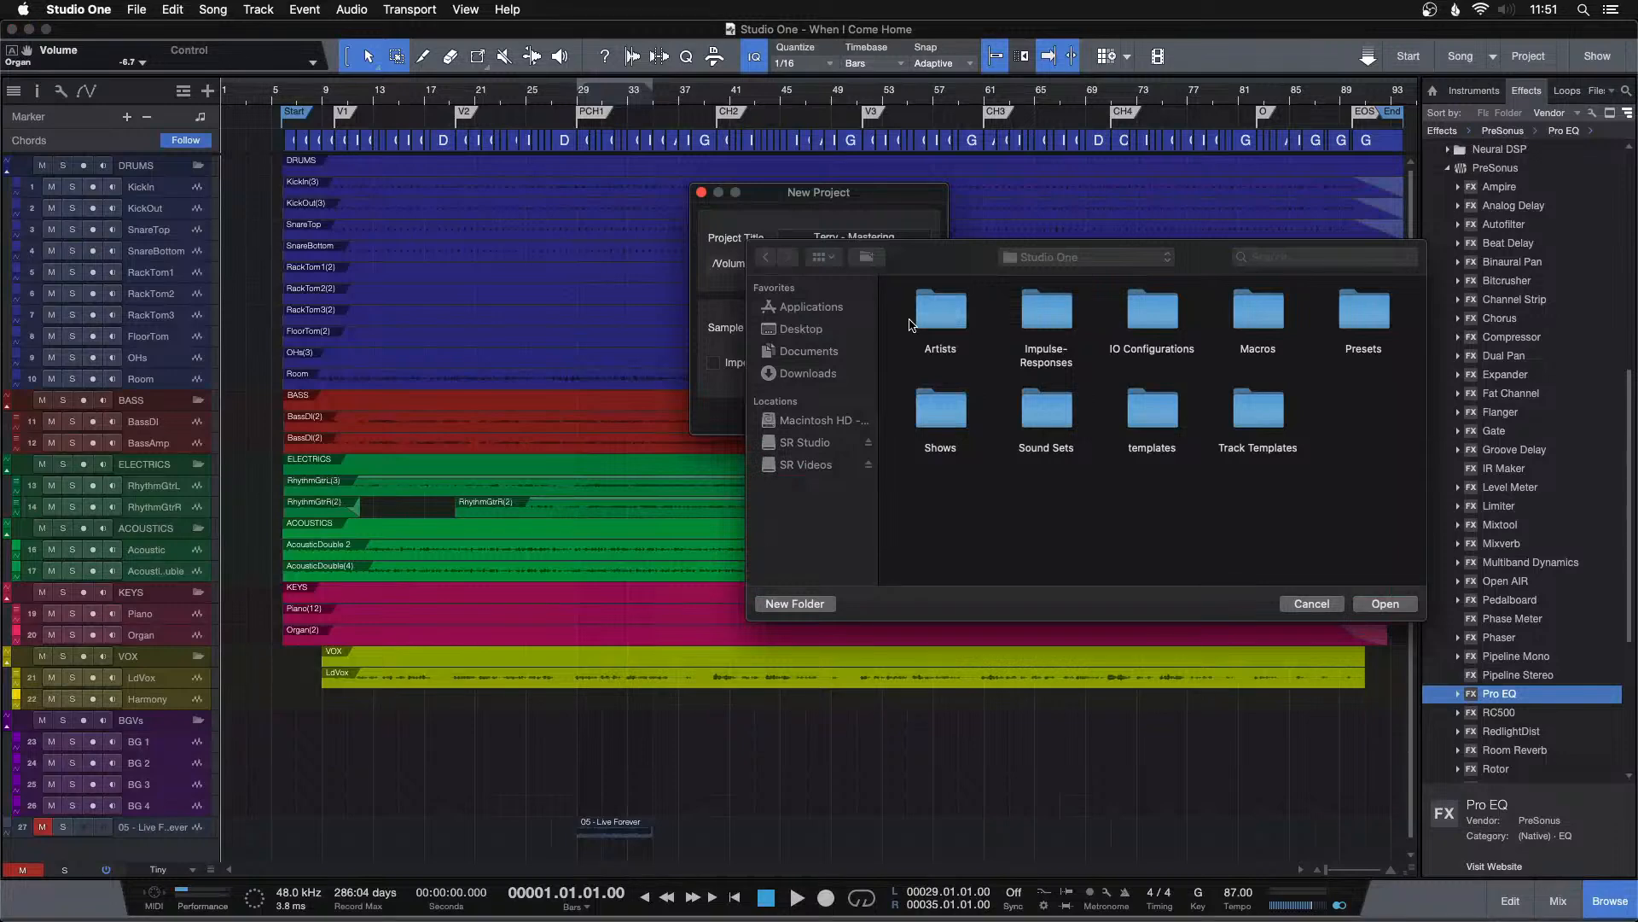
Set the new project's location to the Projects folder inside the artist's own folder under Artists.
double_click(936, 326)
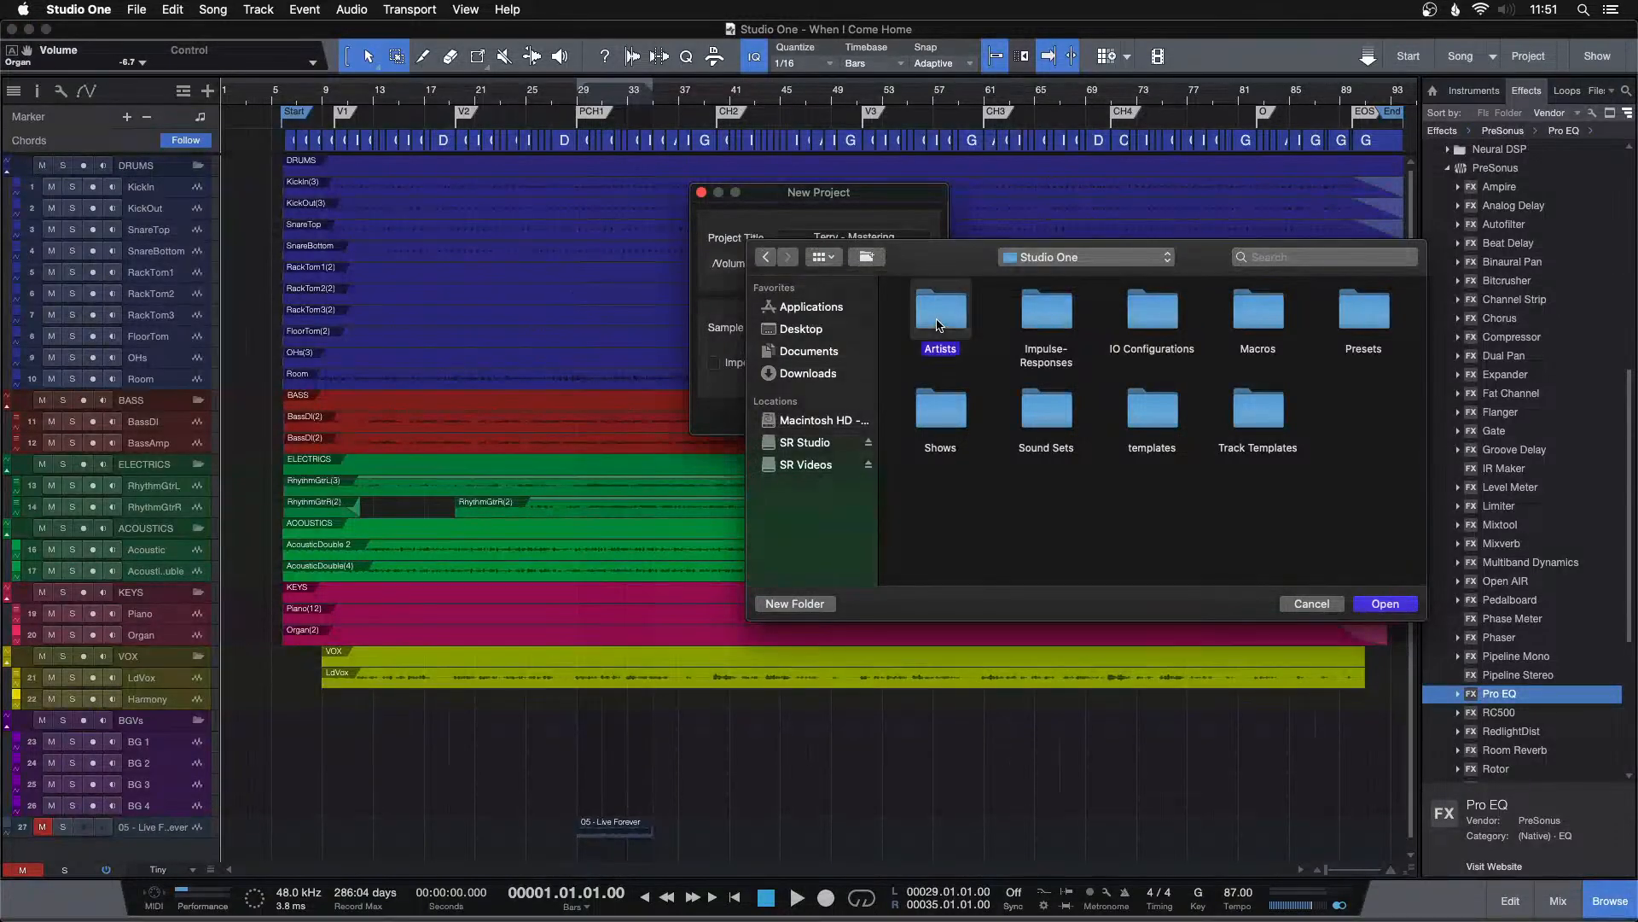
scroll(1174, 433, "down", 3)
scroll(1174, 433, "down", 15)
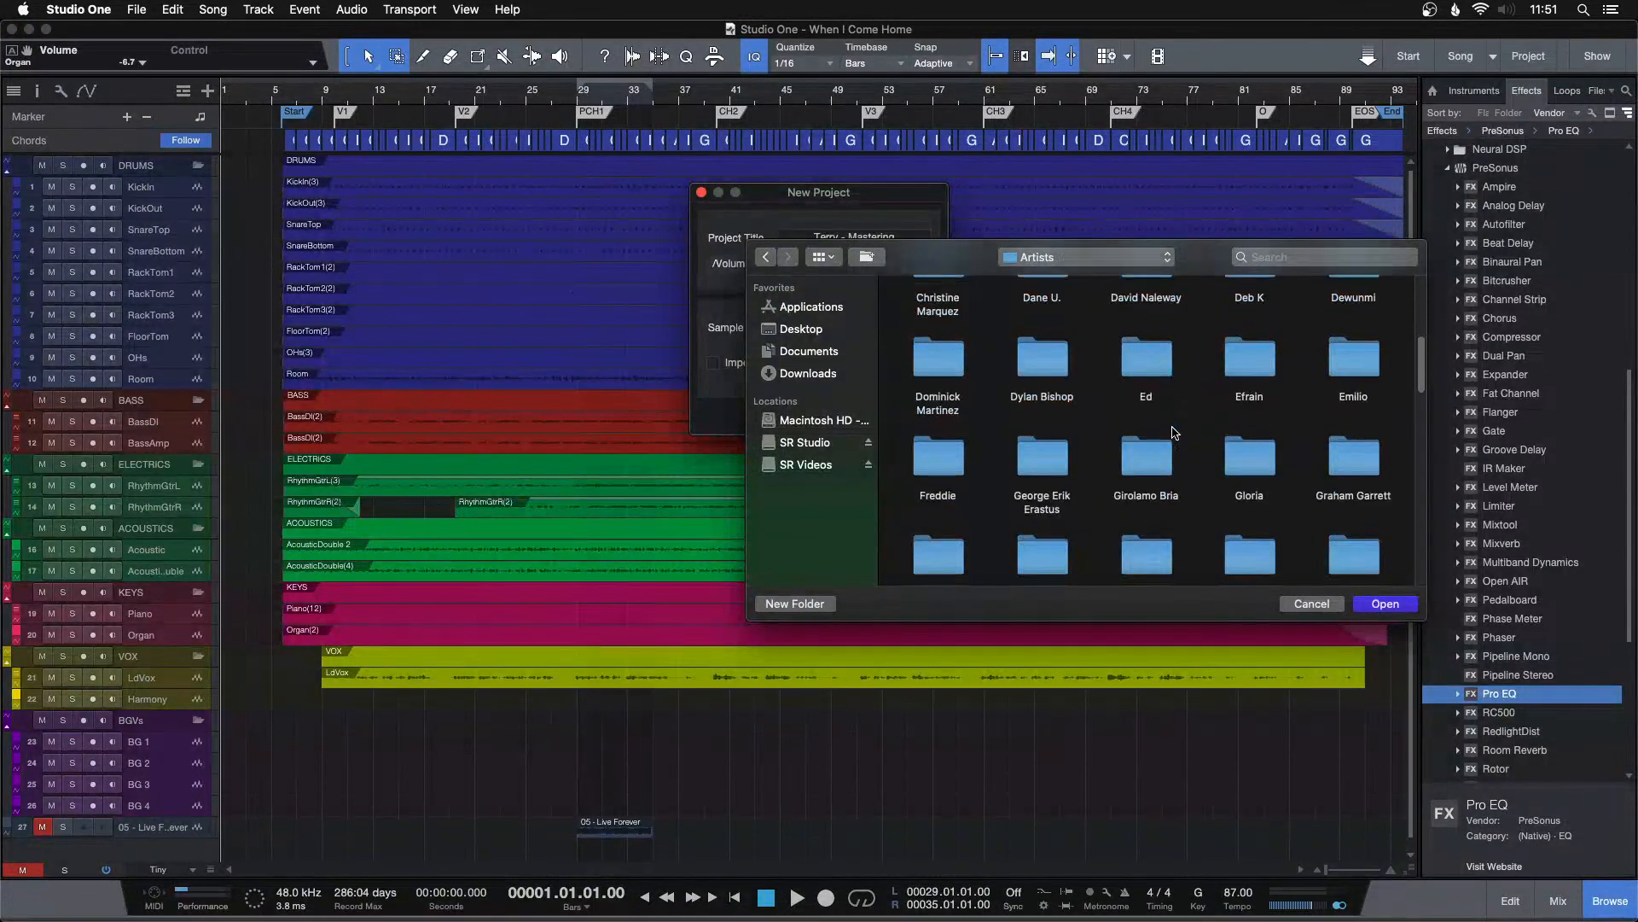
scroll(1174, 432, "down", 3)
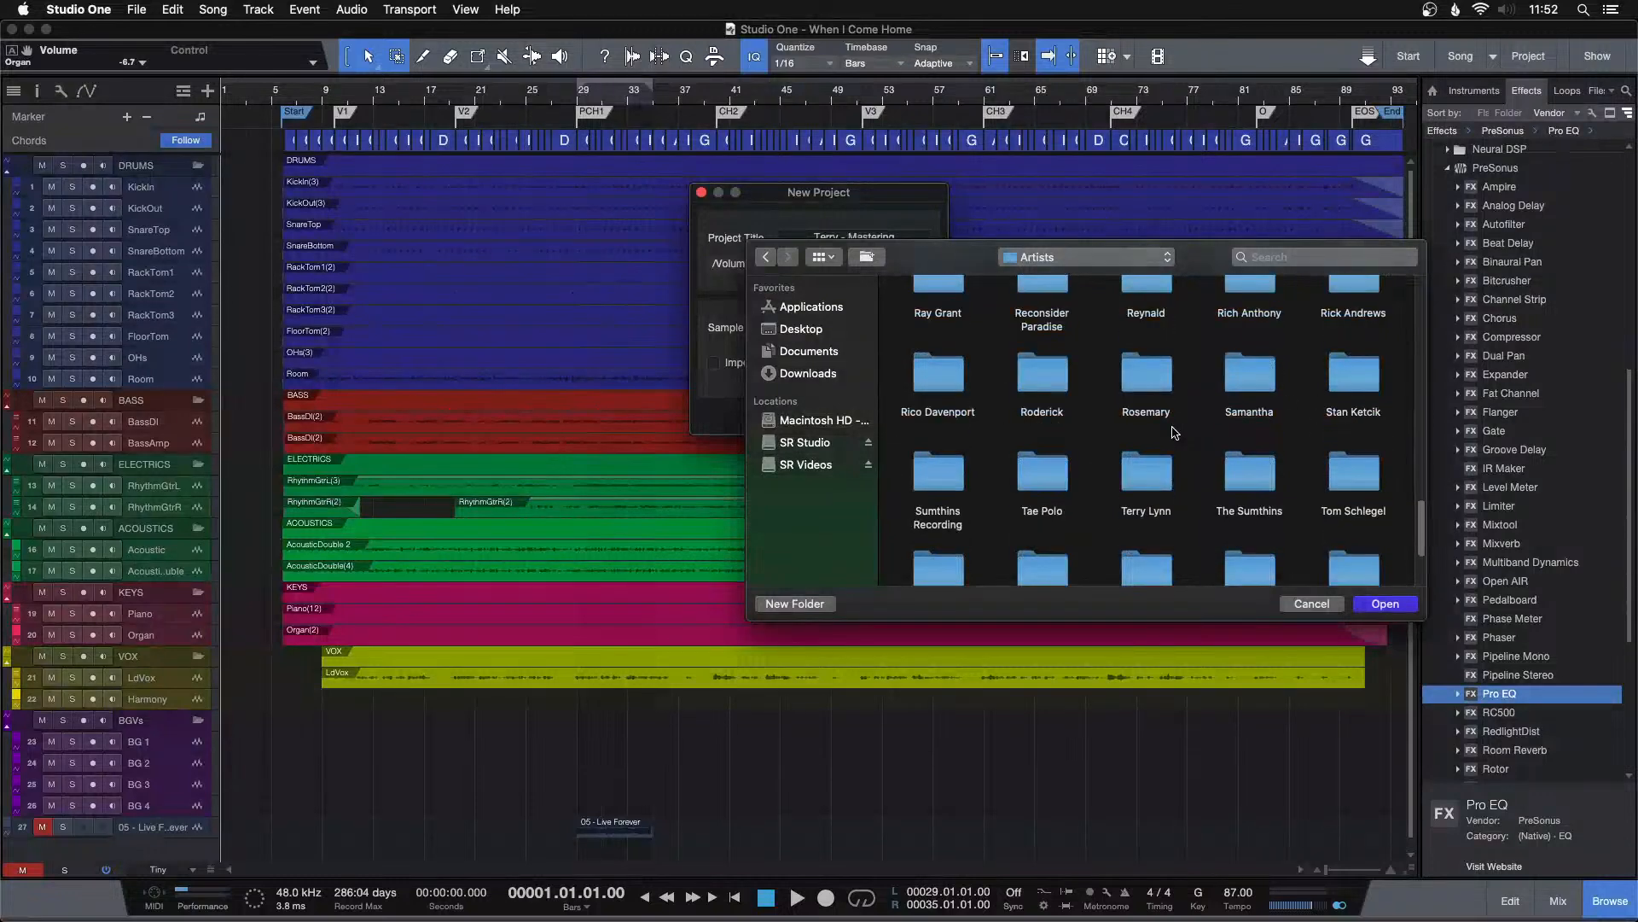
left_click(1136, 484)
double_click(1136, 484)
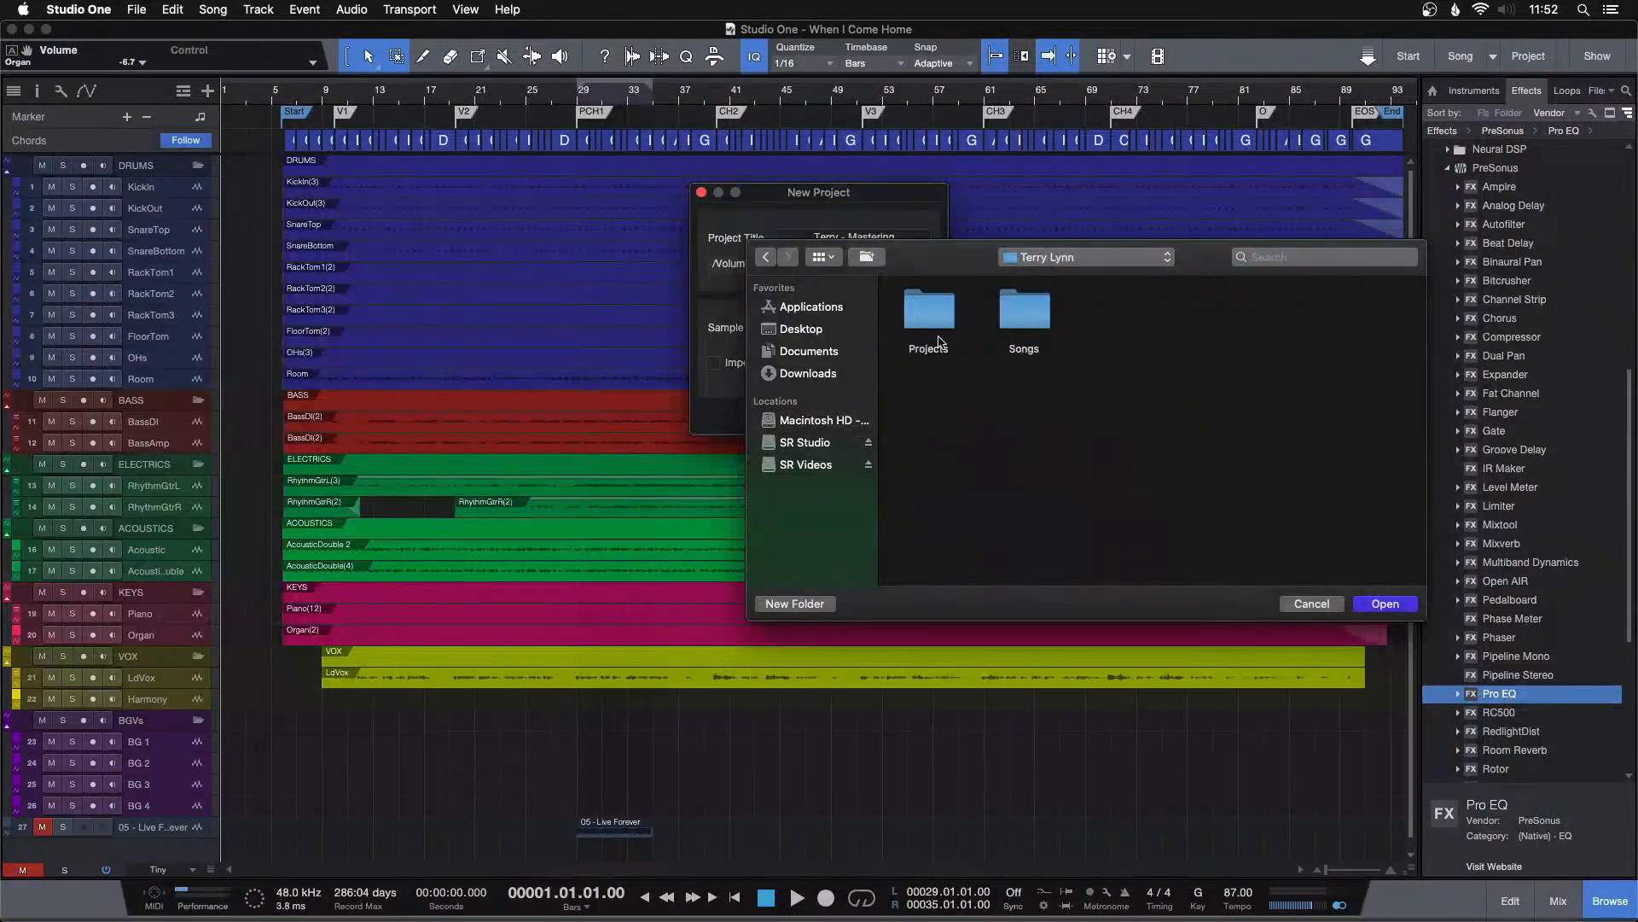
double_click(938, 301)
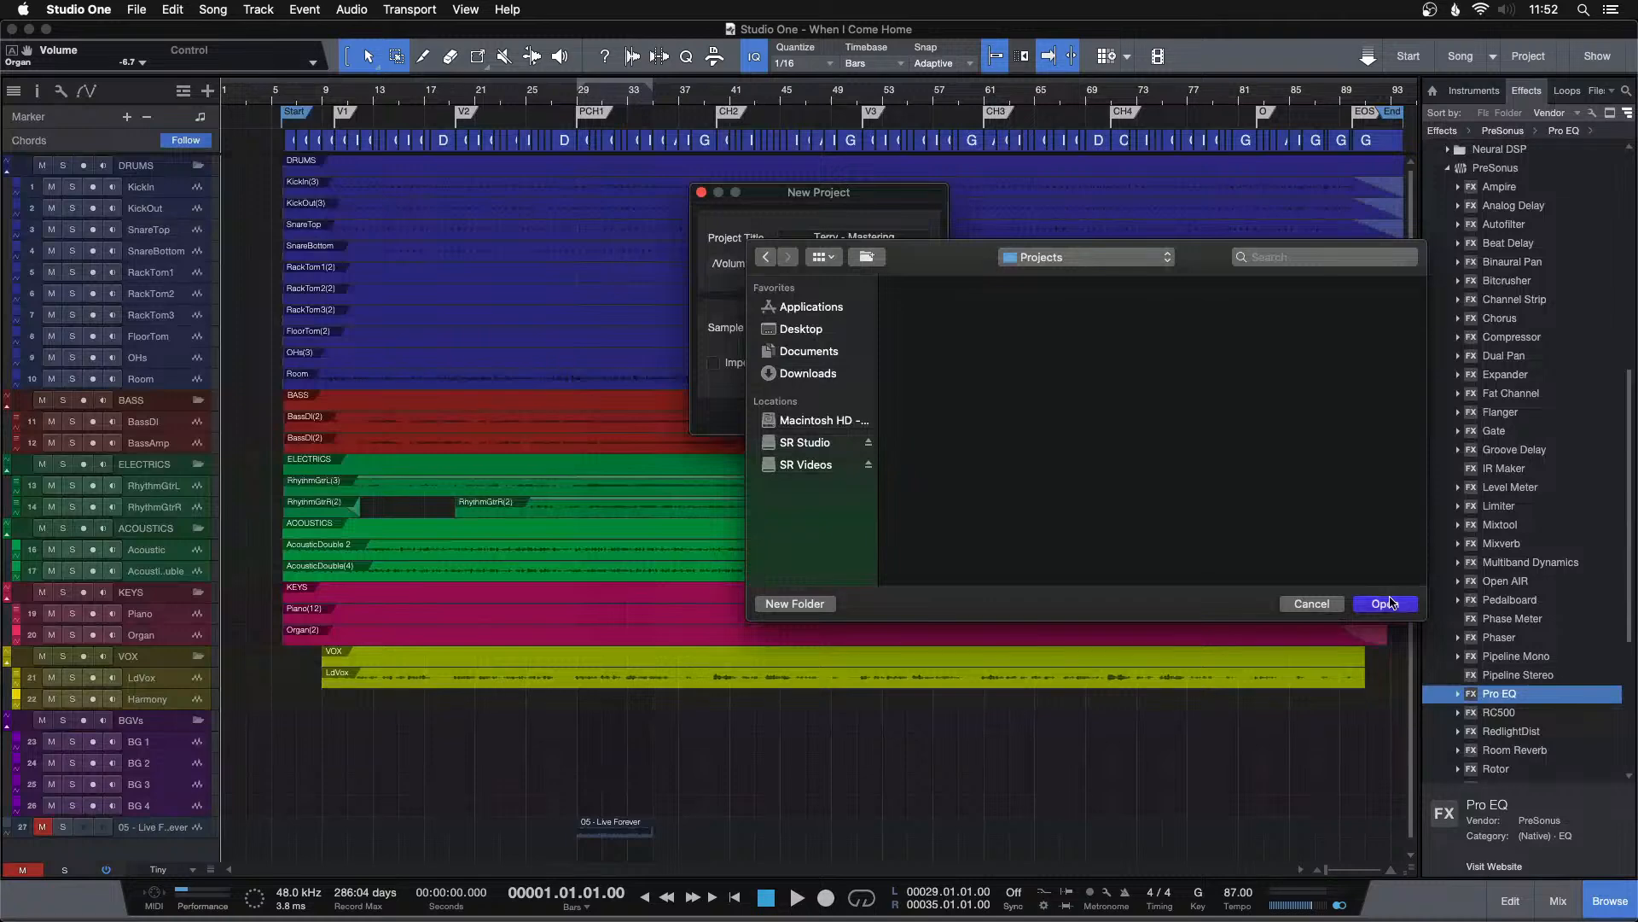
left_click(1385, 604)
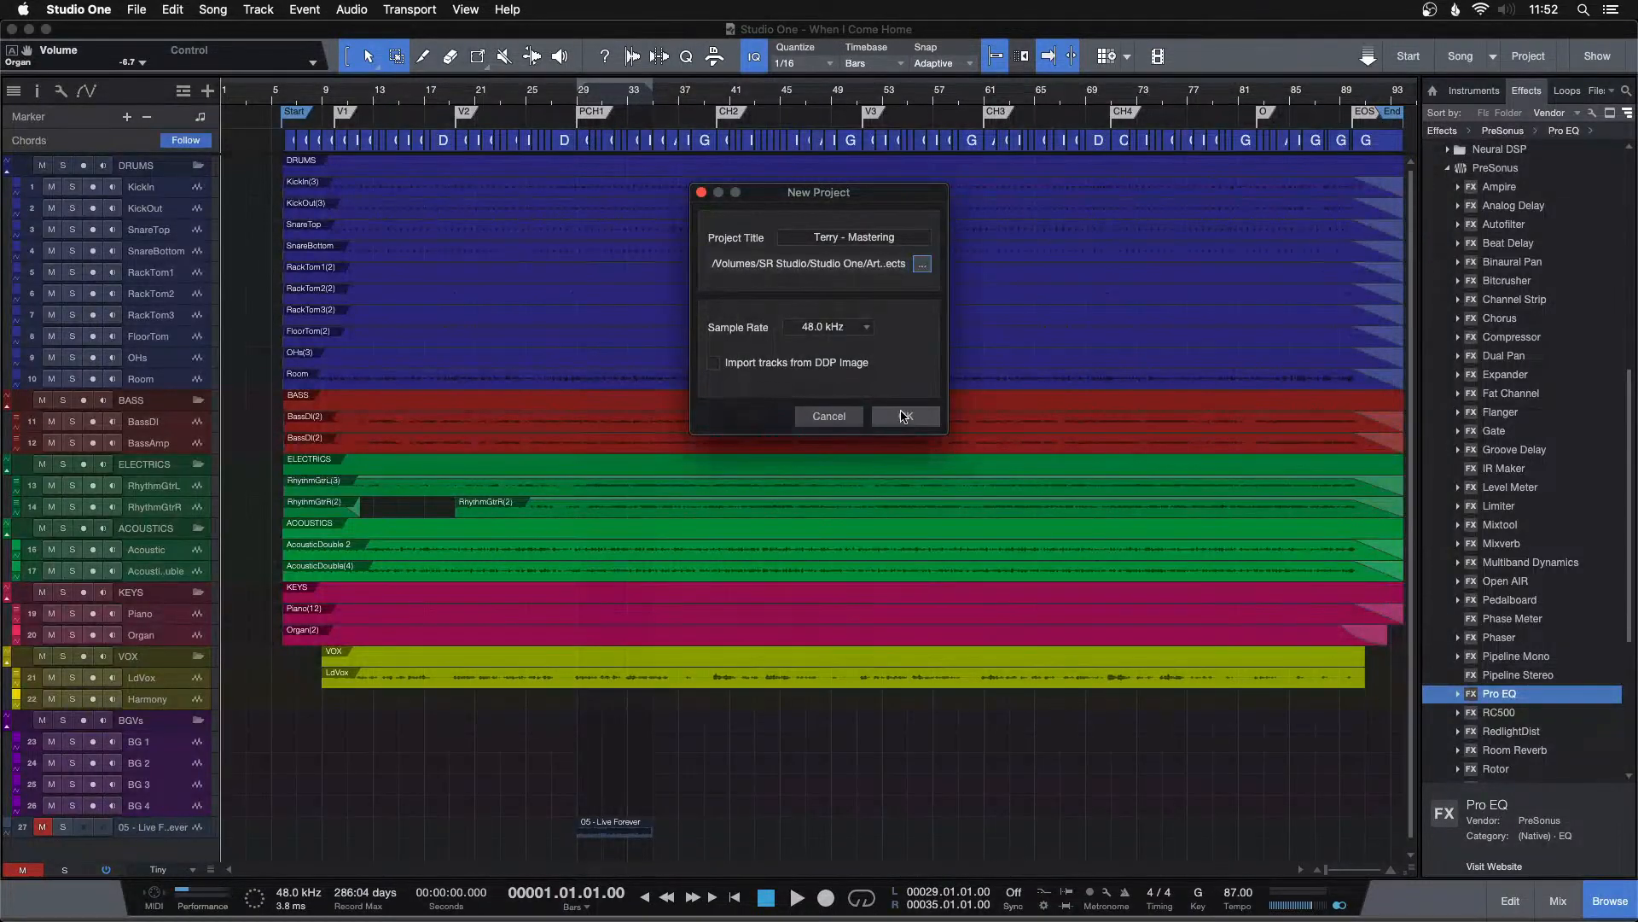
Create the mastering project and update the mastering file for the When I Come Home track.
left_click(903, 416)
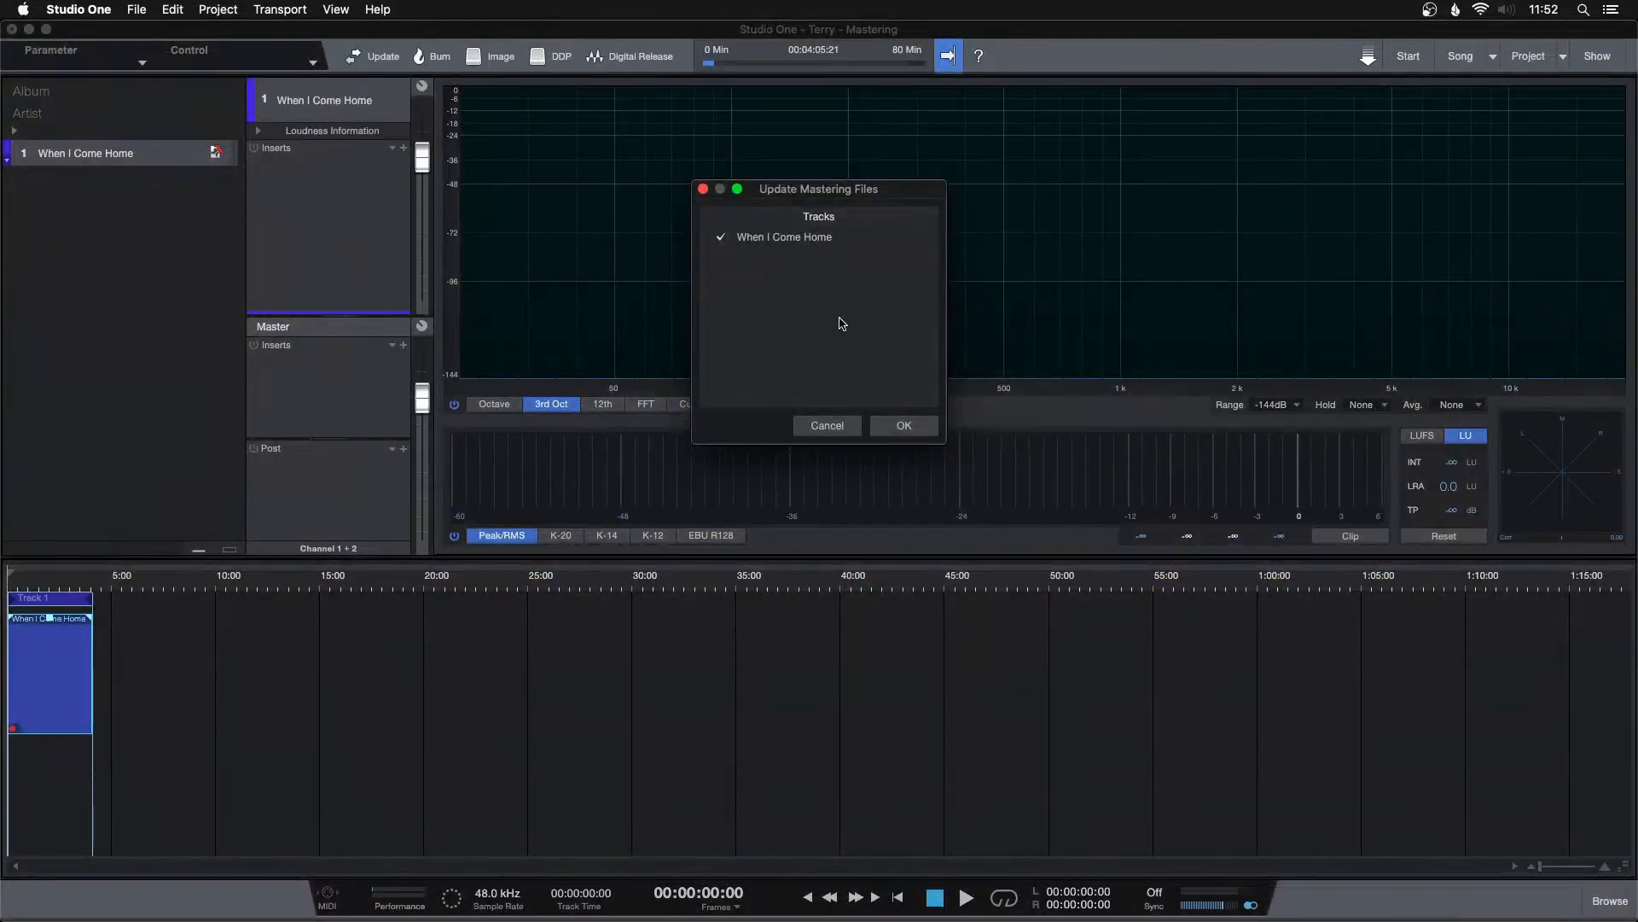
left_click(904, 427)
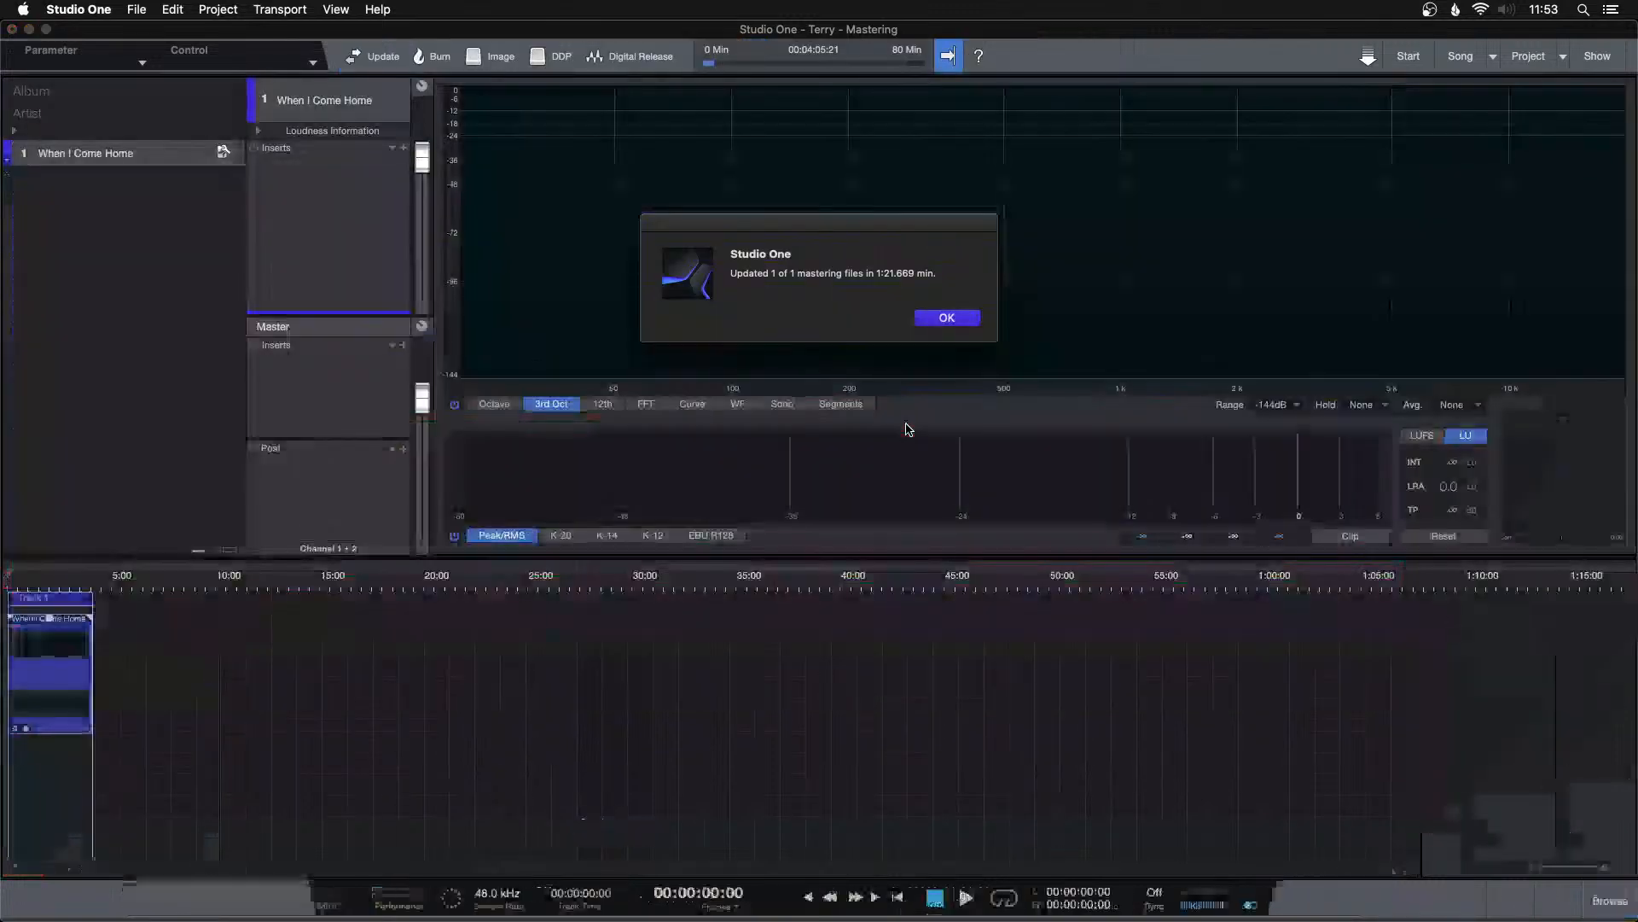
left_click(952, 319)
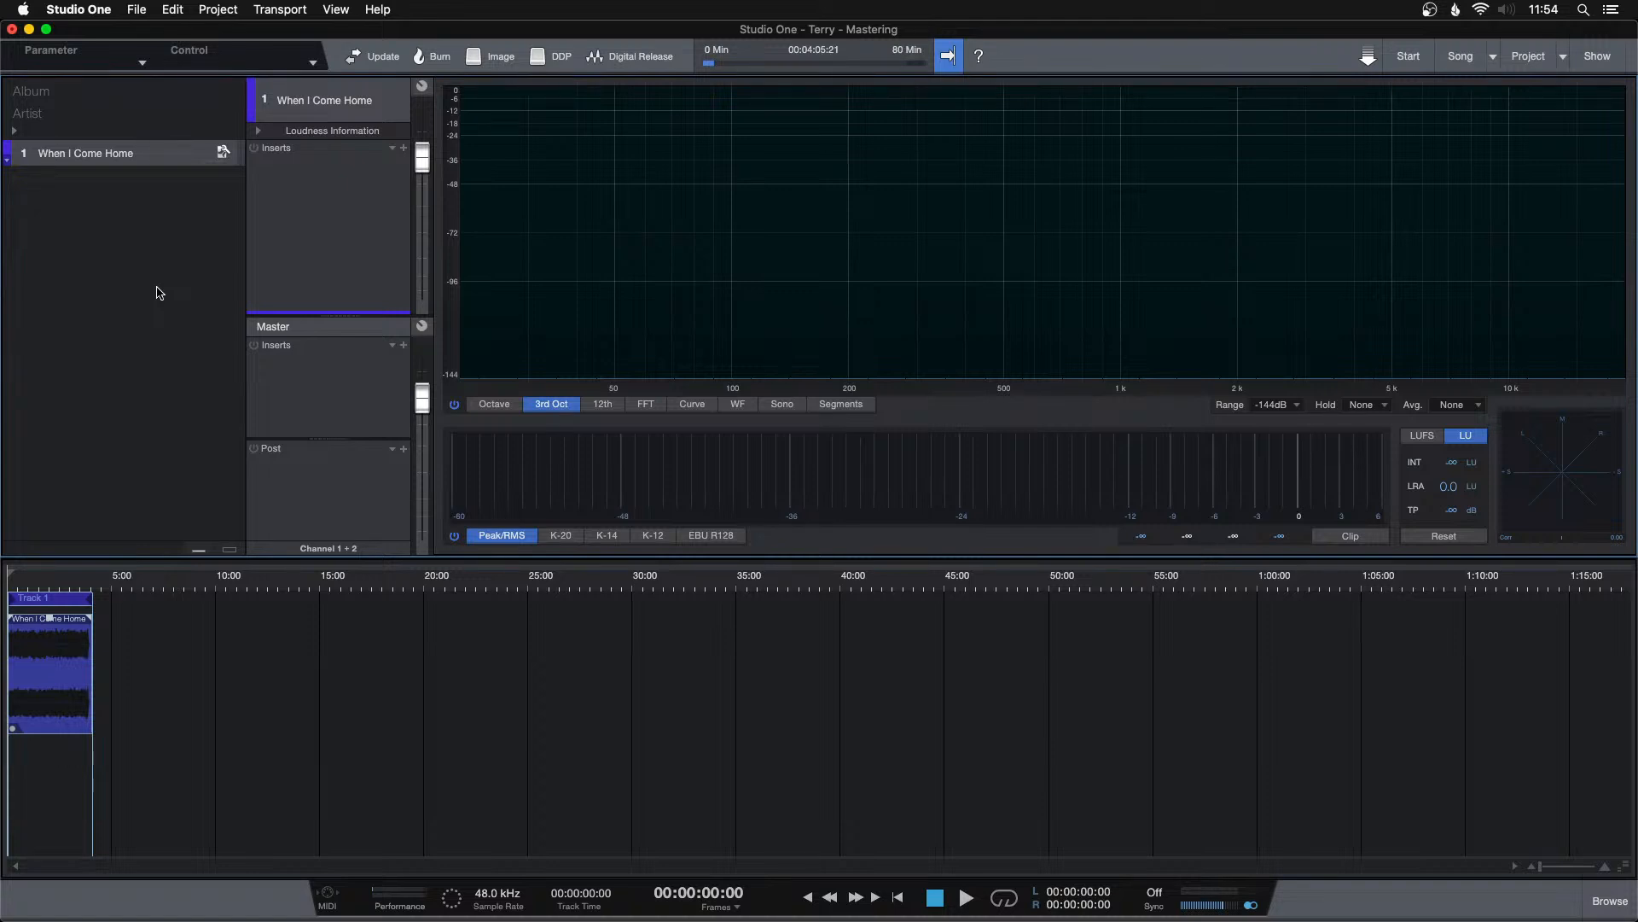
Route the Master output to Channel 23 + 24 and save the mastering project.
left_click(304, 549)
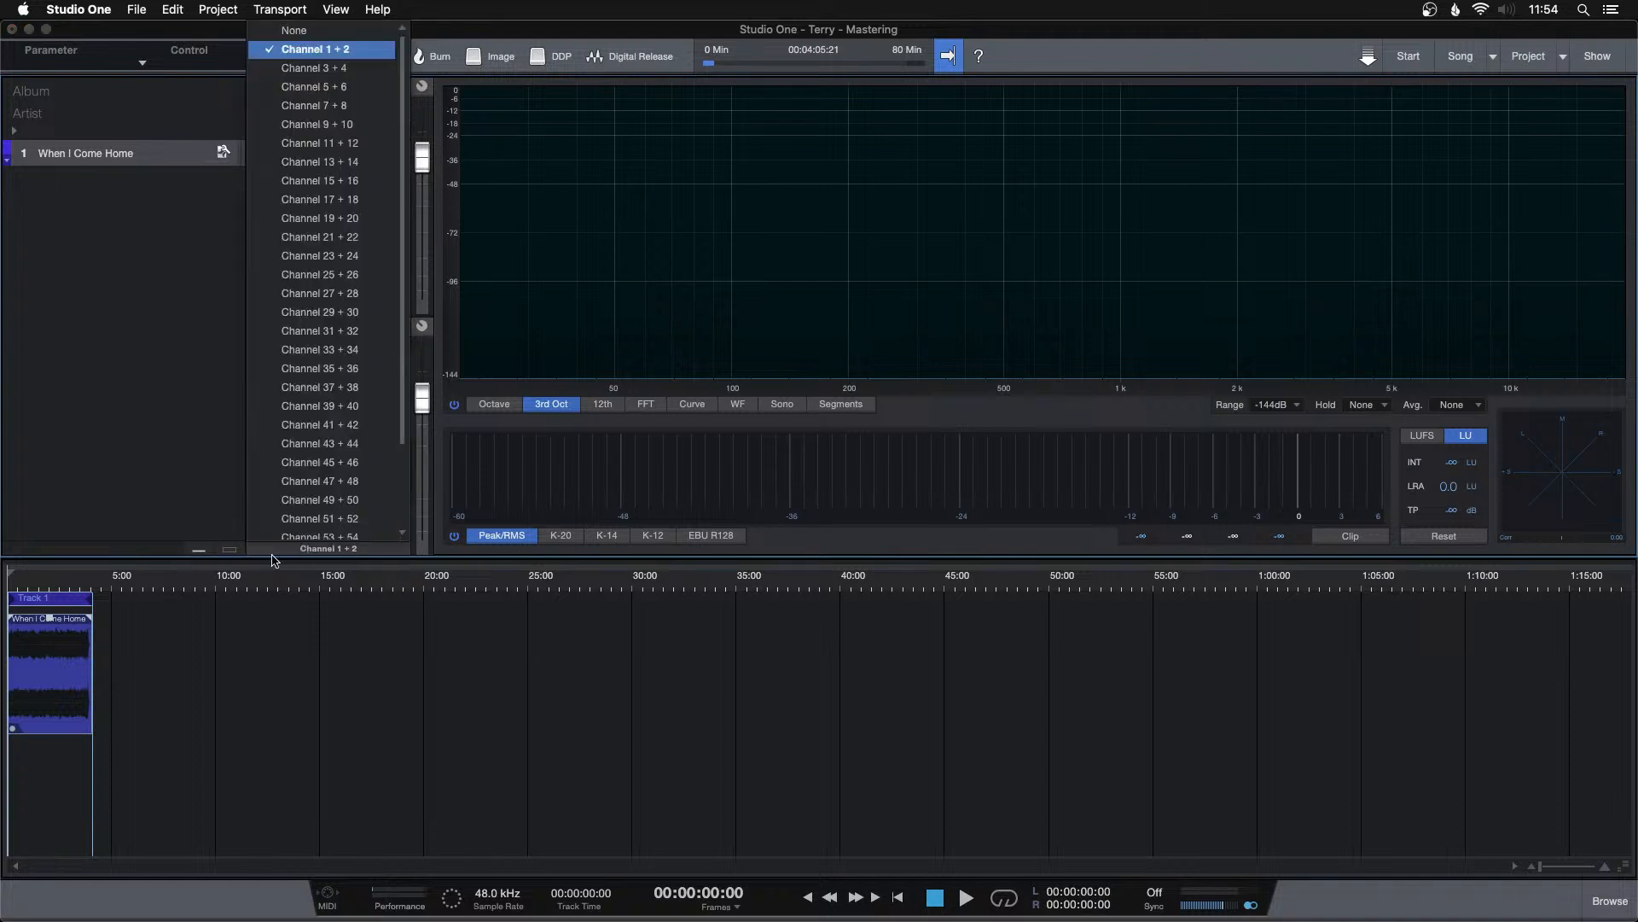
left_click(342, 257)
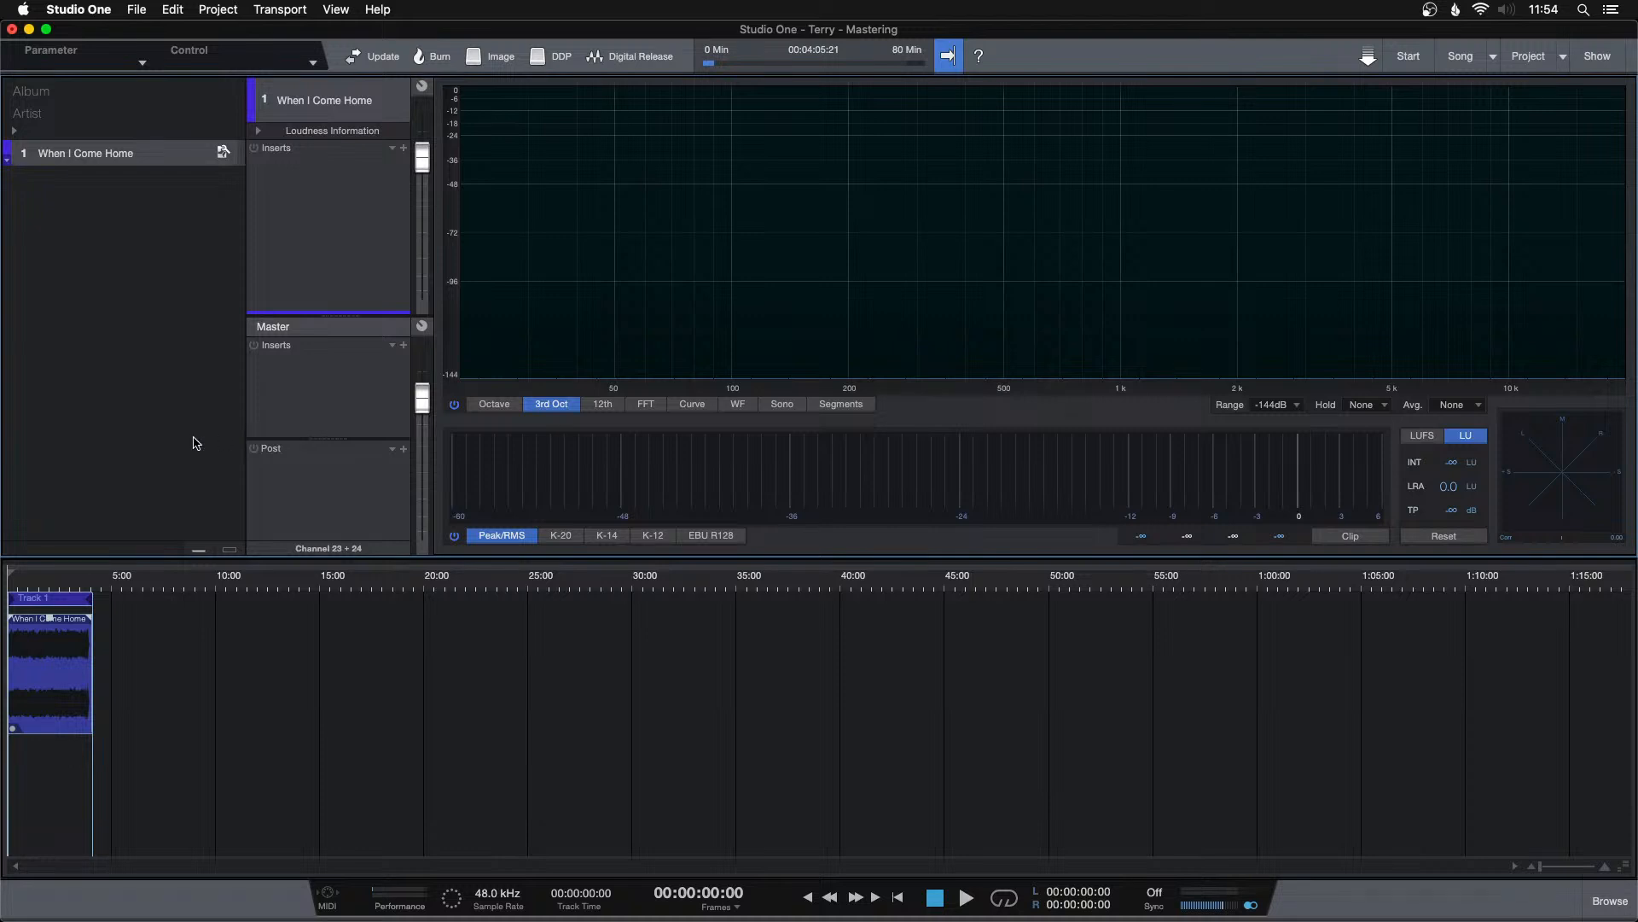
left_click_drag(124, 583, 825, 651)
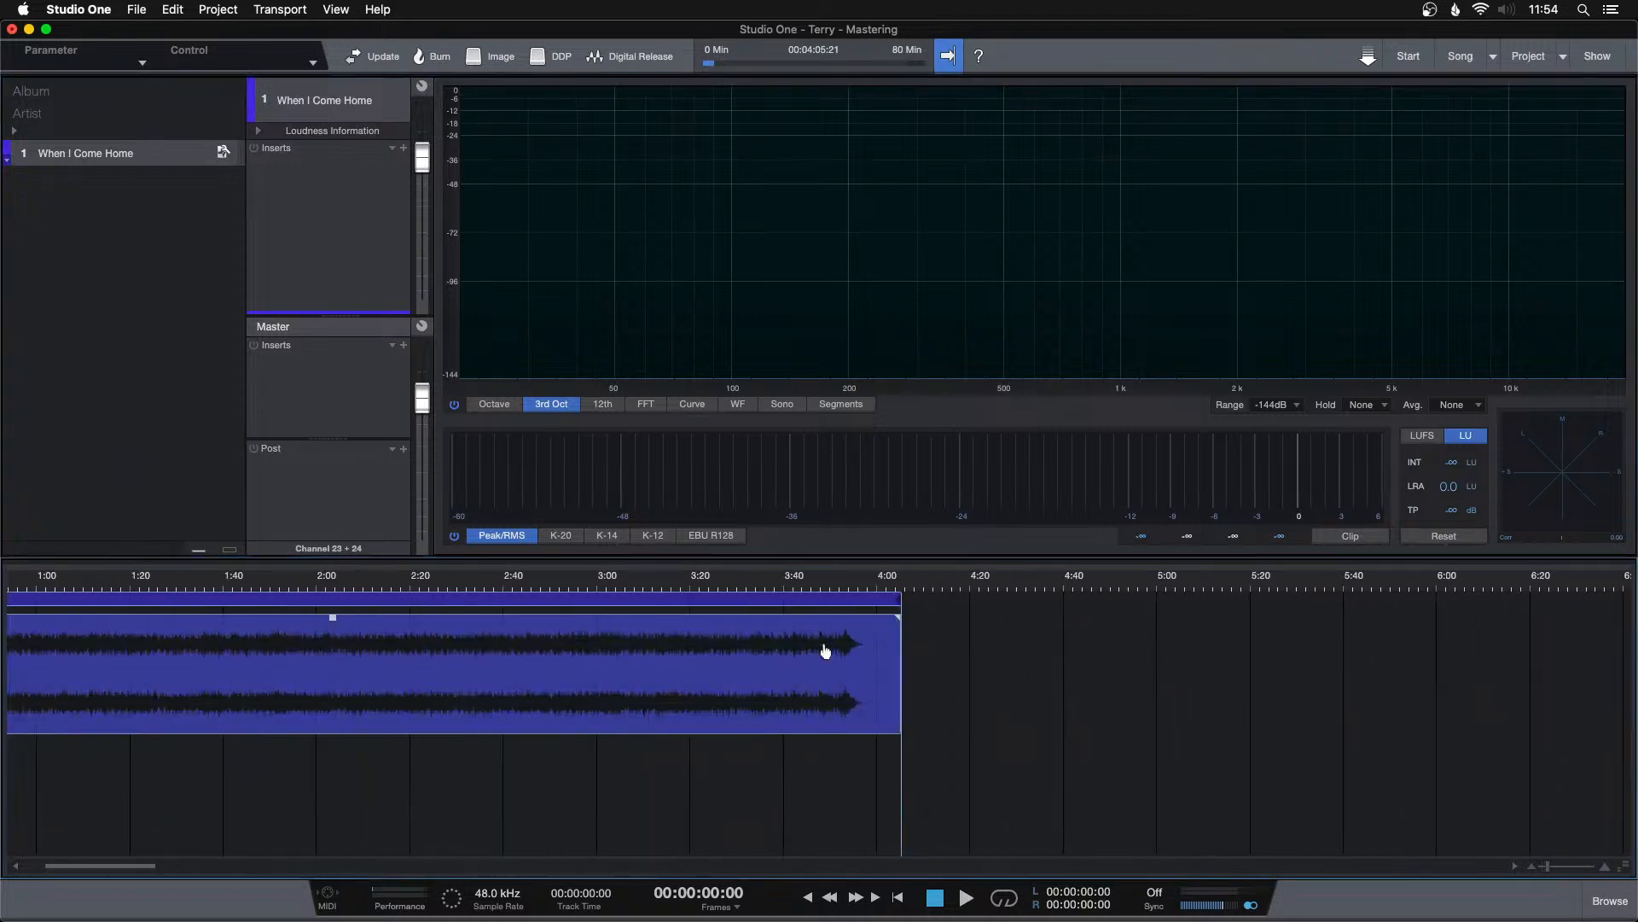
left_click_drag(141, 867, 34, 865)
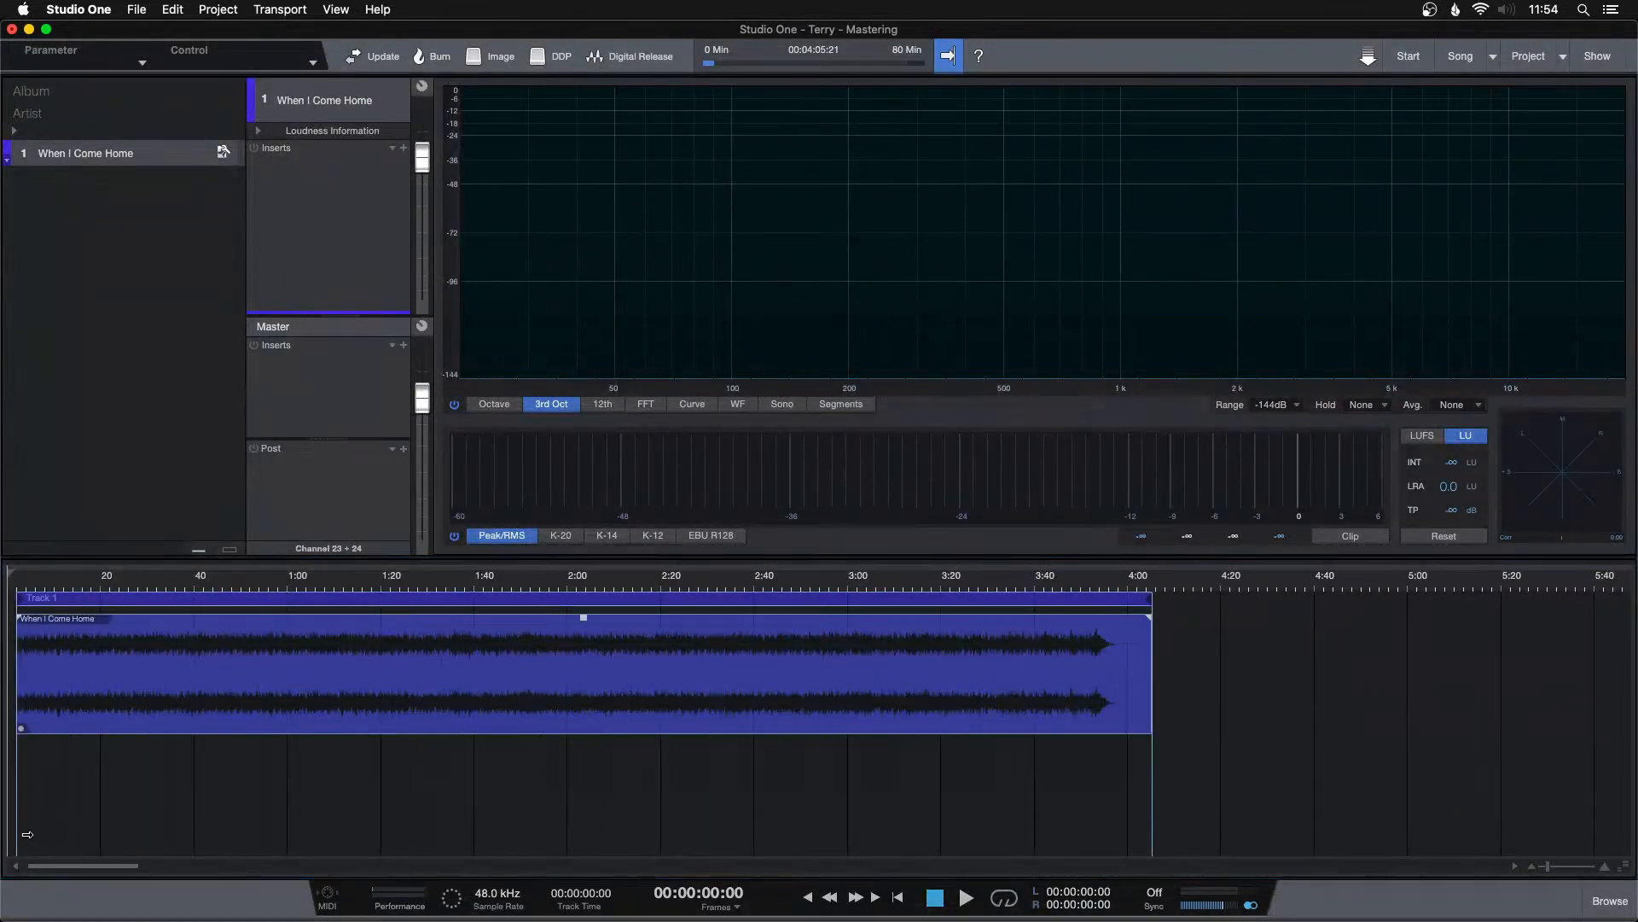
key("super+s")
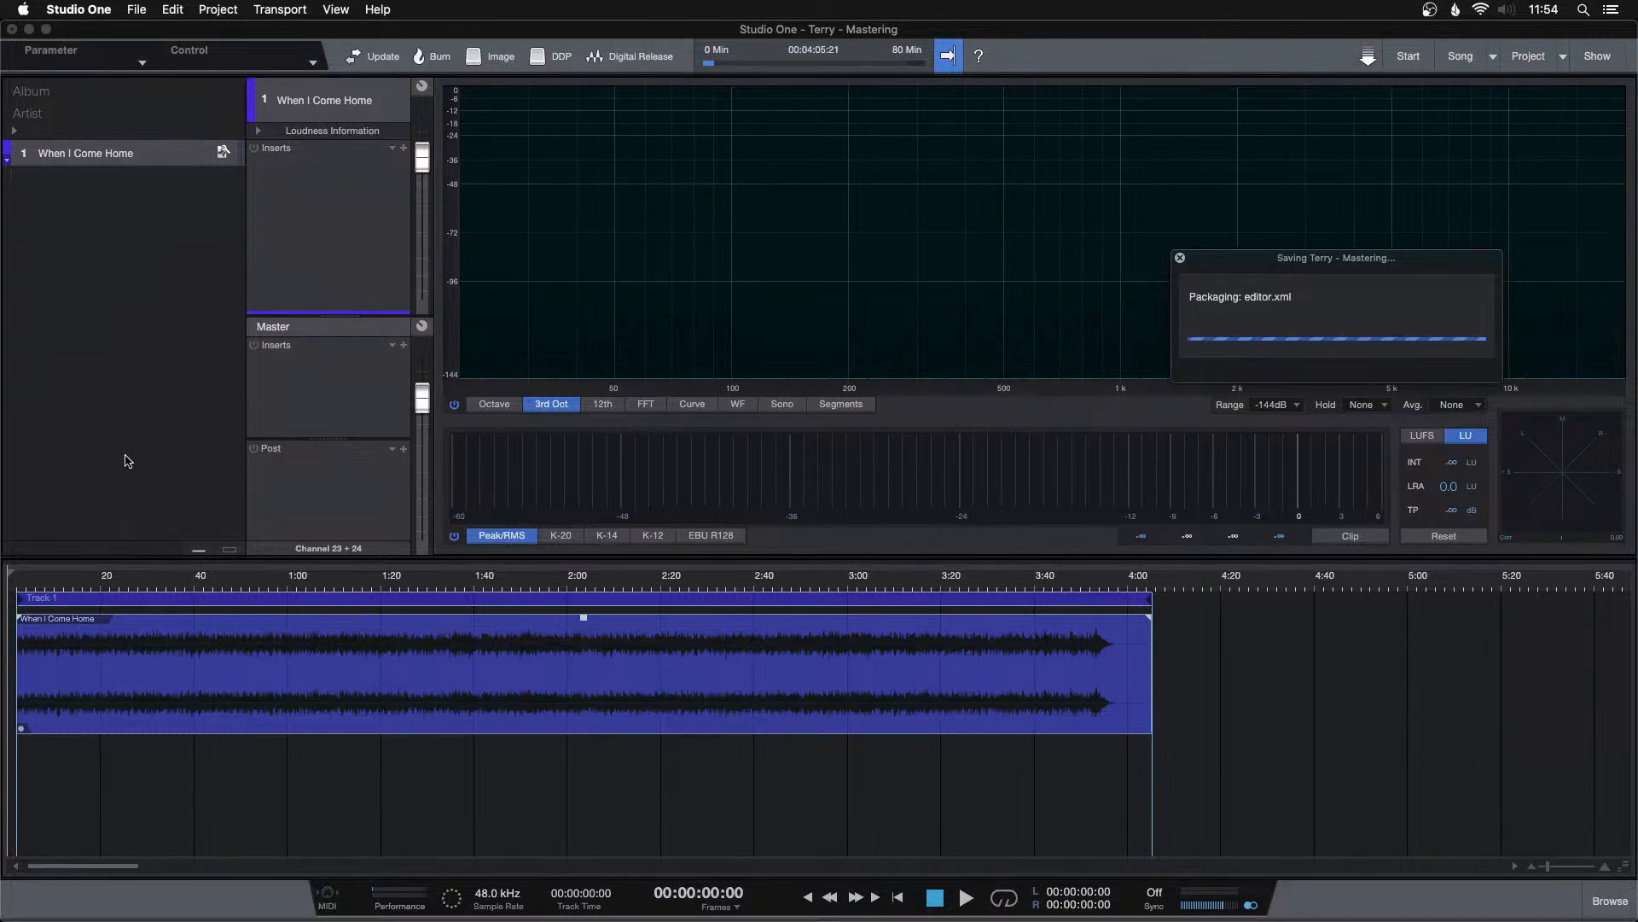